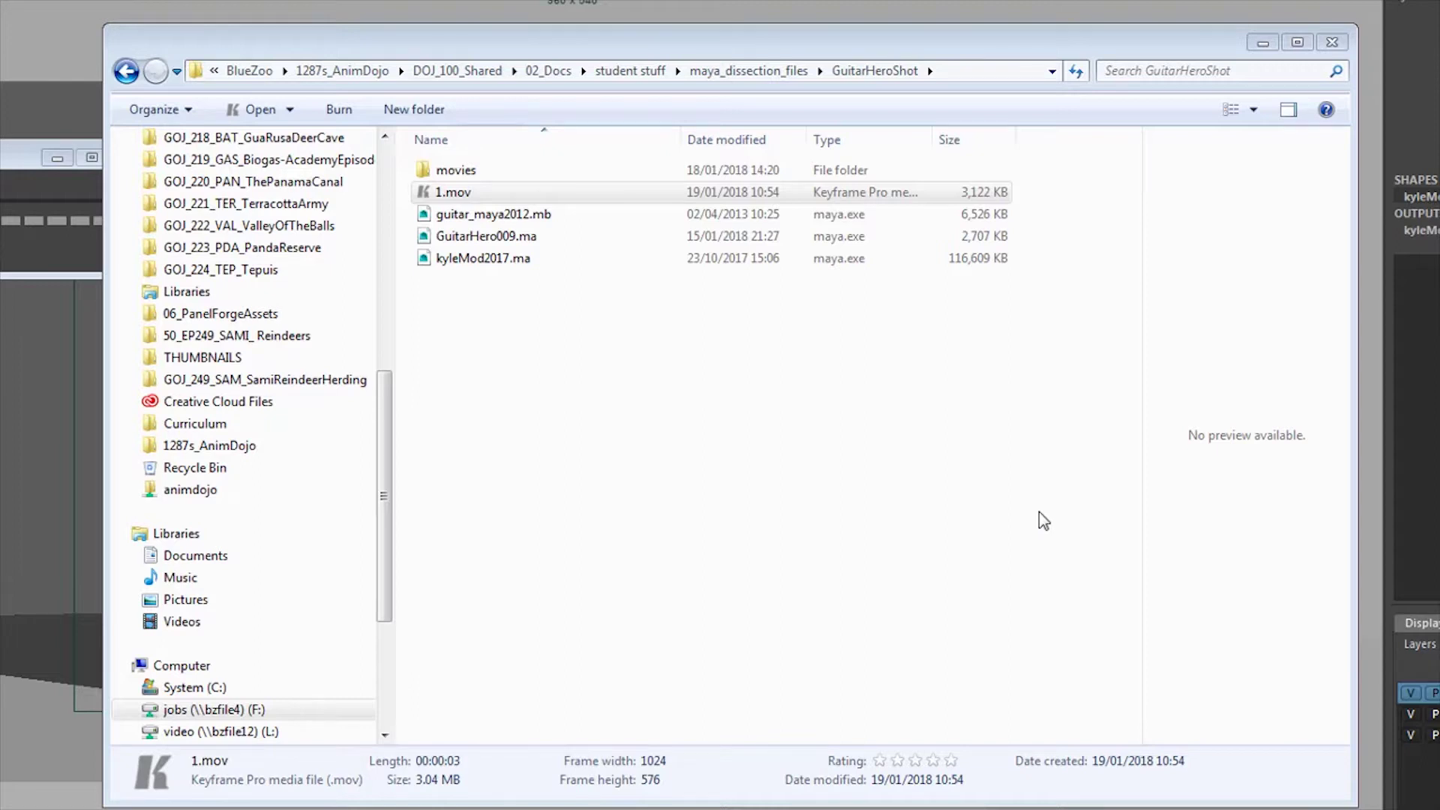
Open 1.mov, pause its playback and scrub the clip back to the first frame
click(484, 196)
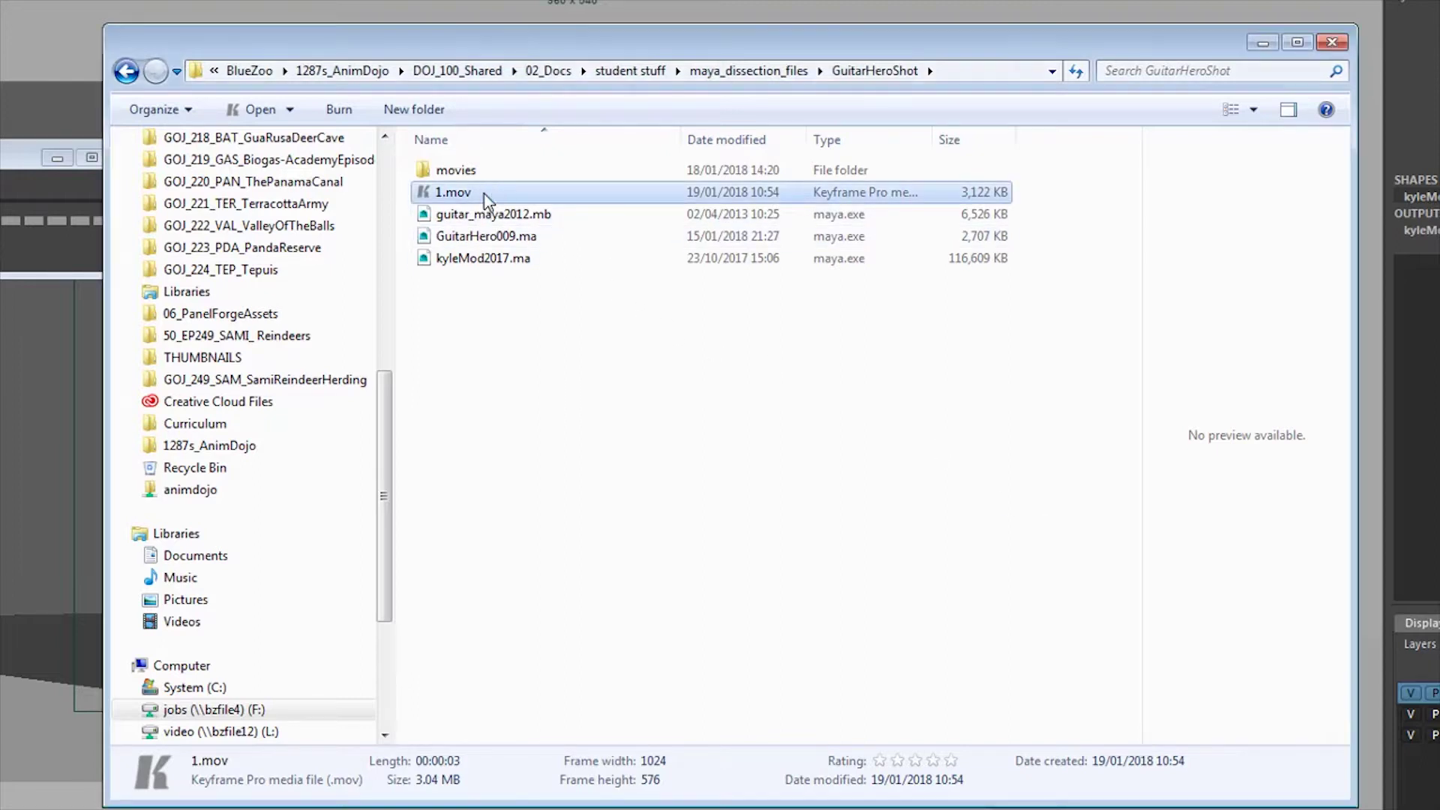
double_click(454, 193)
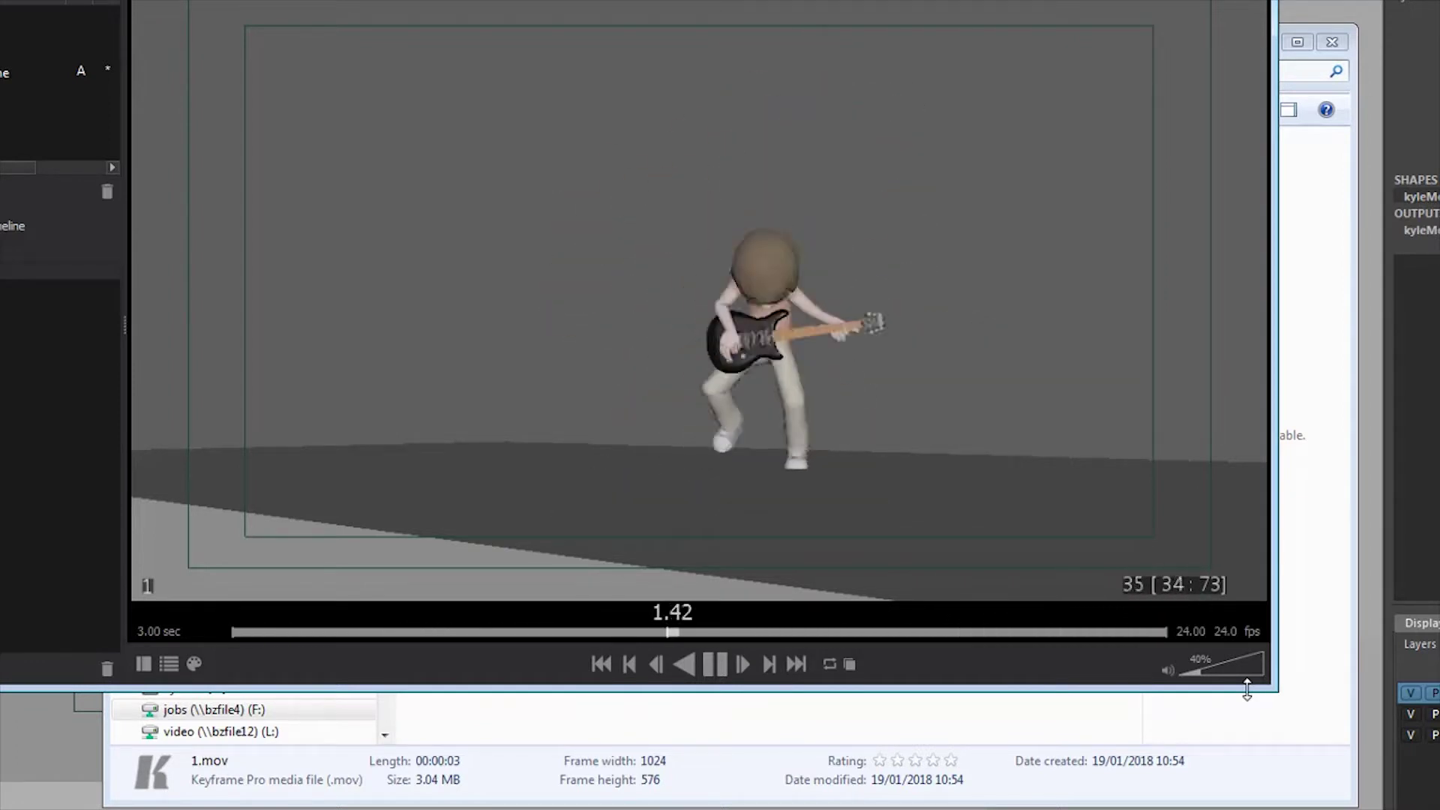
key(space)
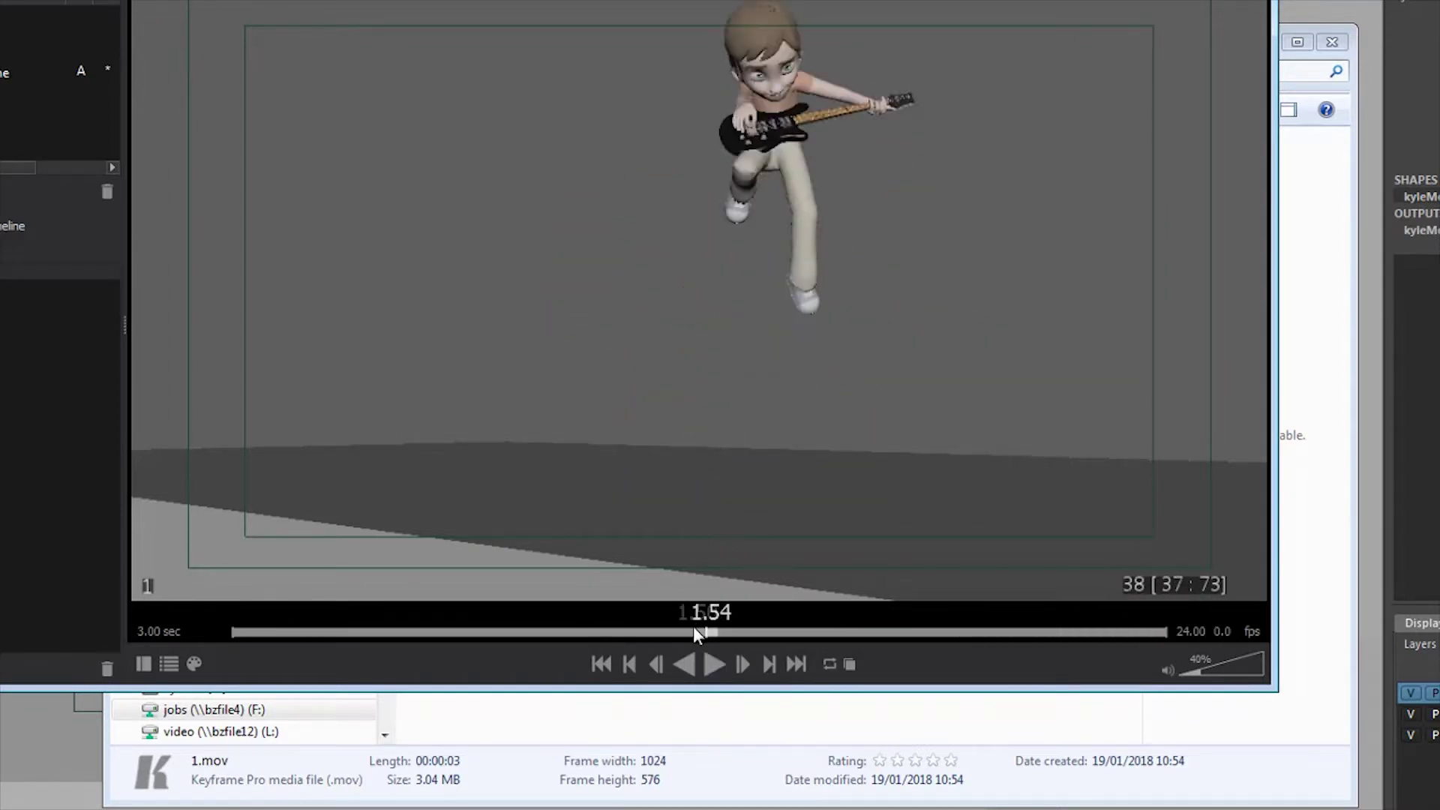
drag(693, 628, 218, 679)
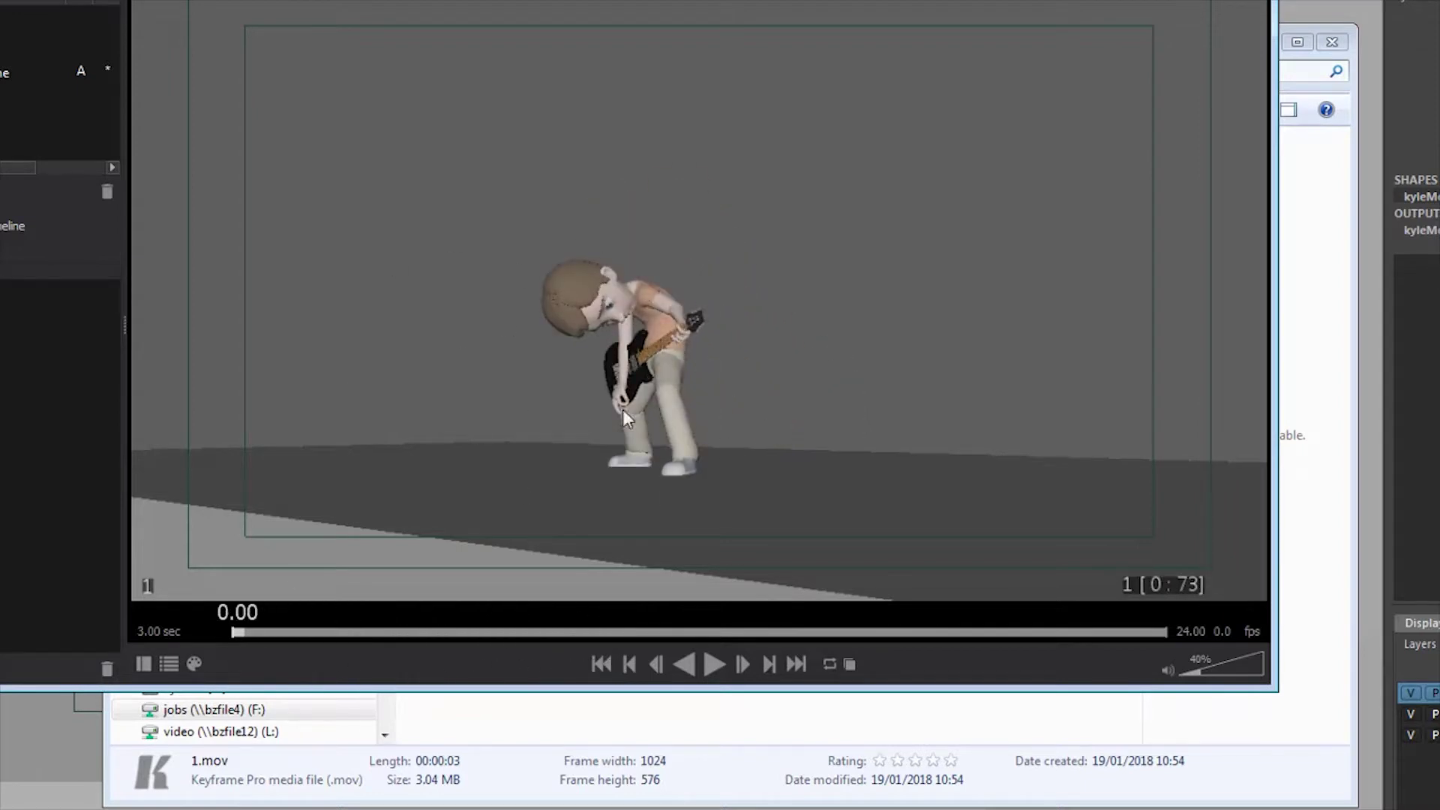
drag(315, 632, 239, 630)
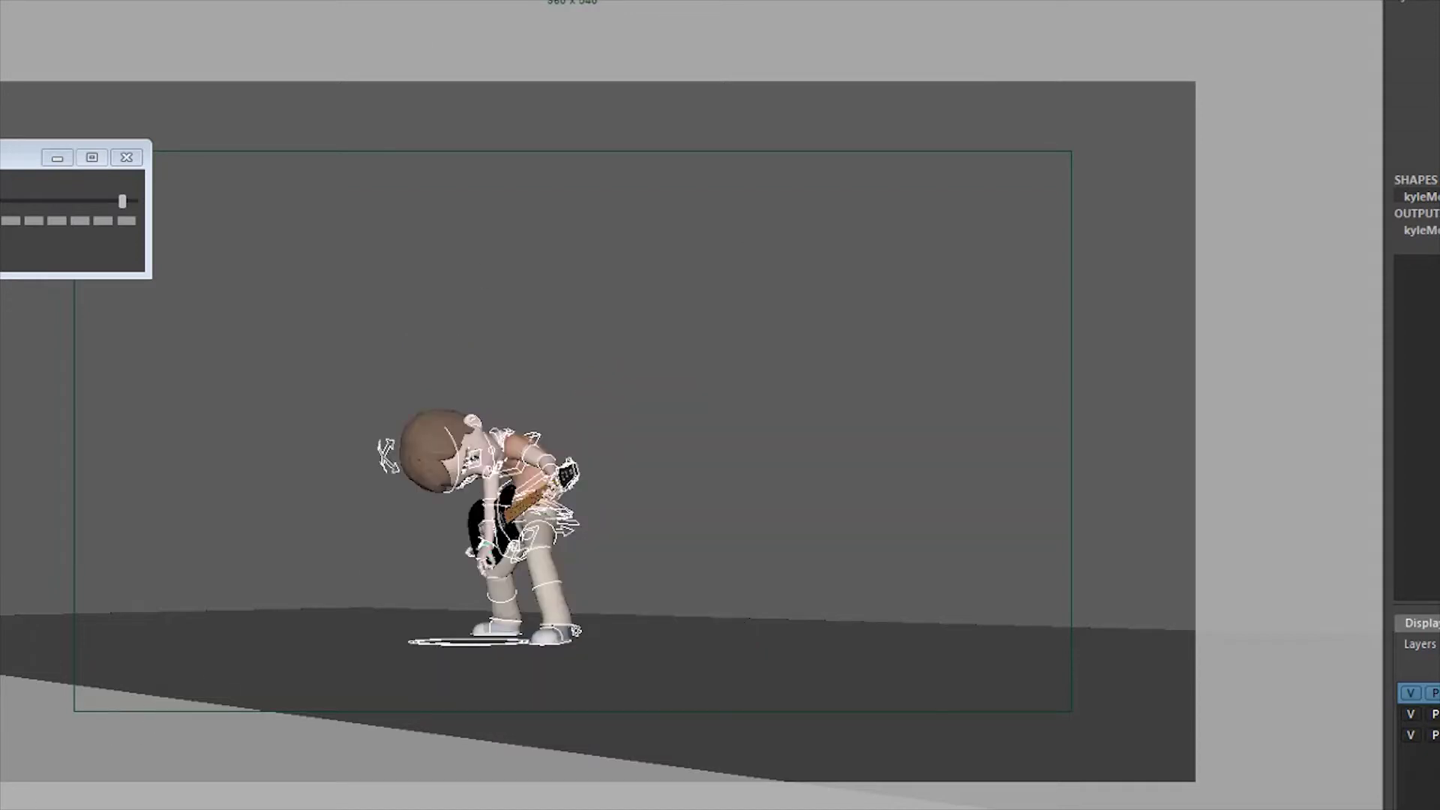
Select the shot camera in the Maya scene, highlight its channels and scrub through its animation
click(228, 41)
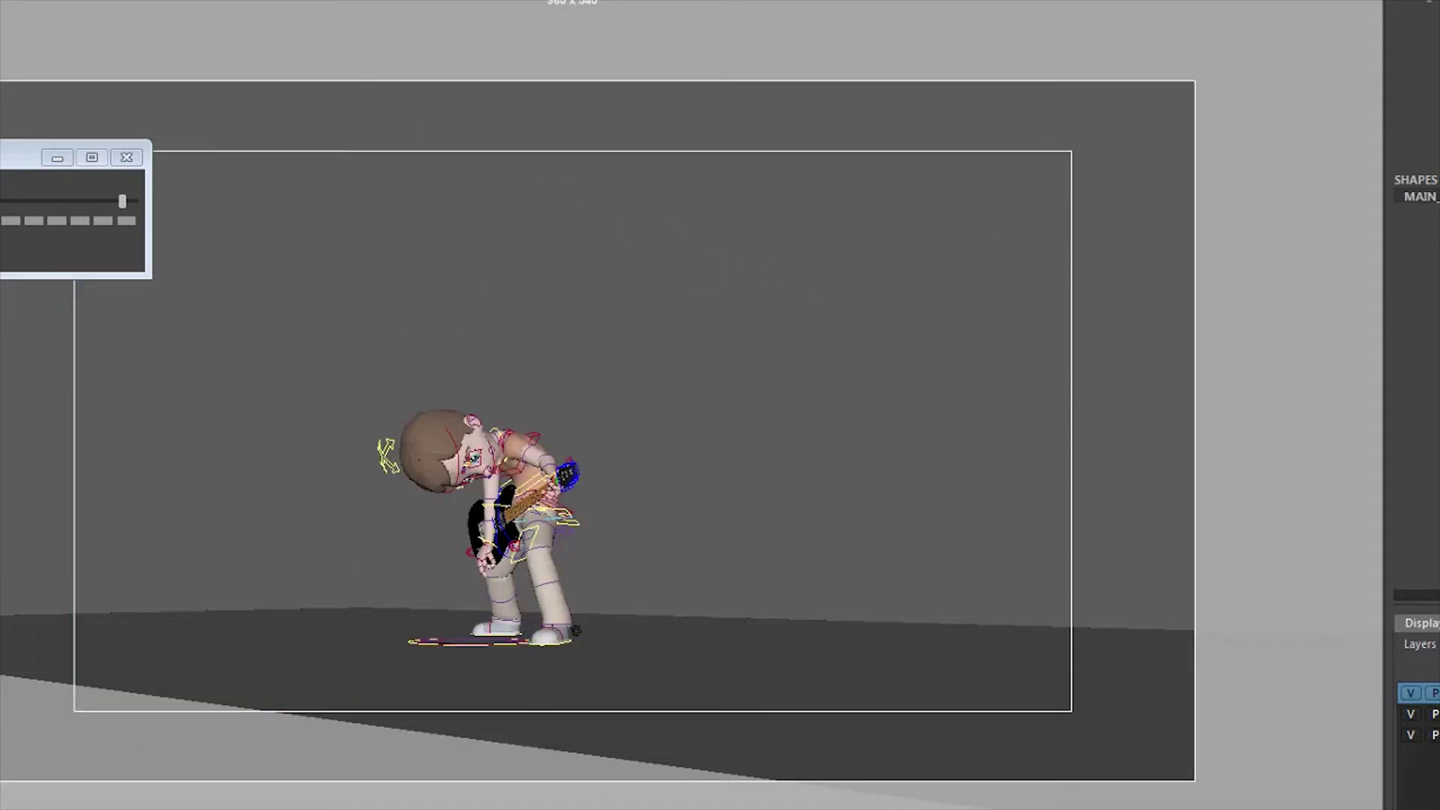
drag(1429, 10, 1429, 161)
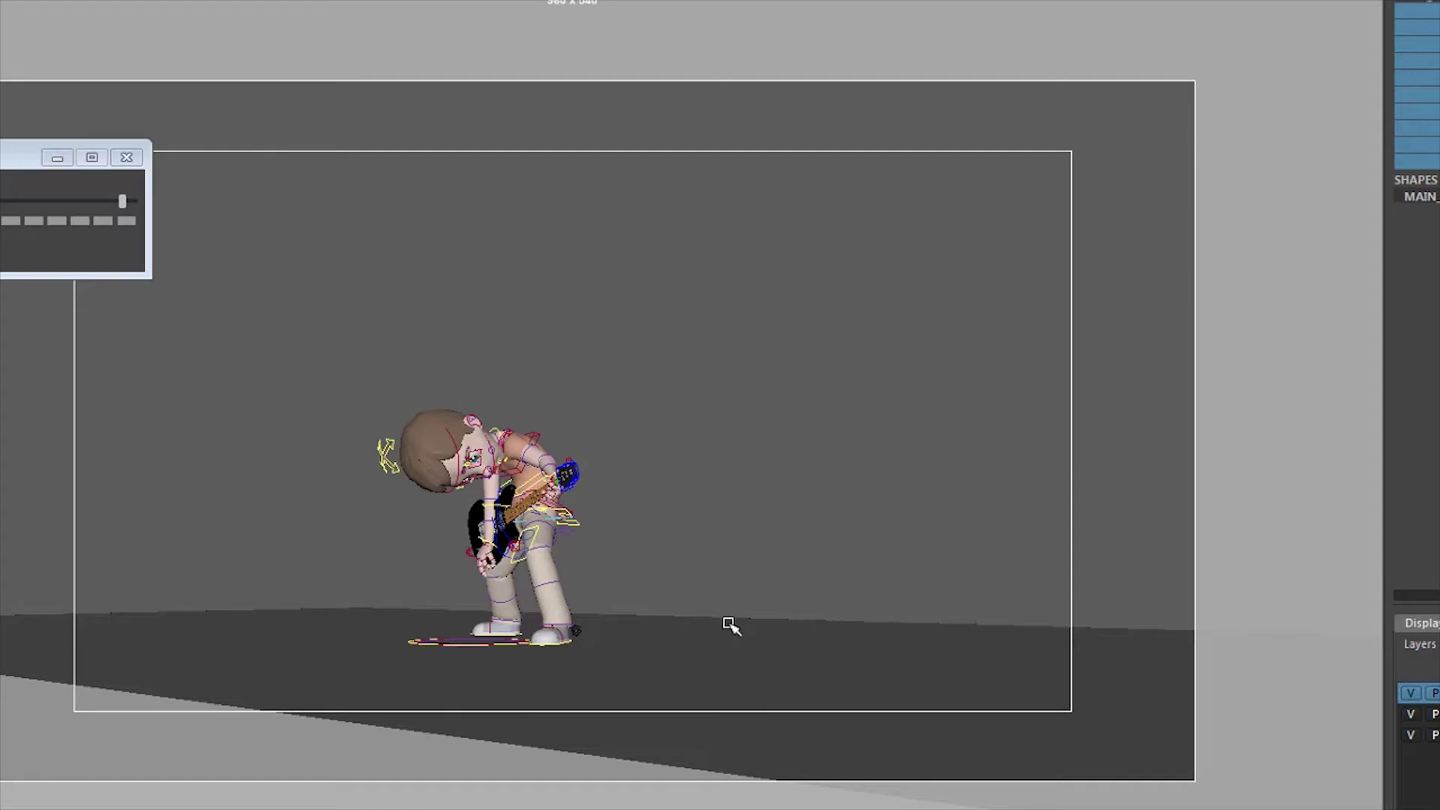
alt+middle_drag(732, 626, 688, 619)
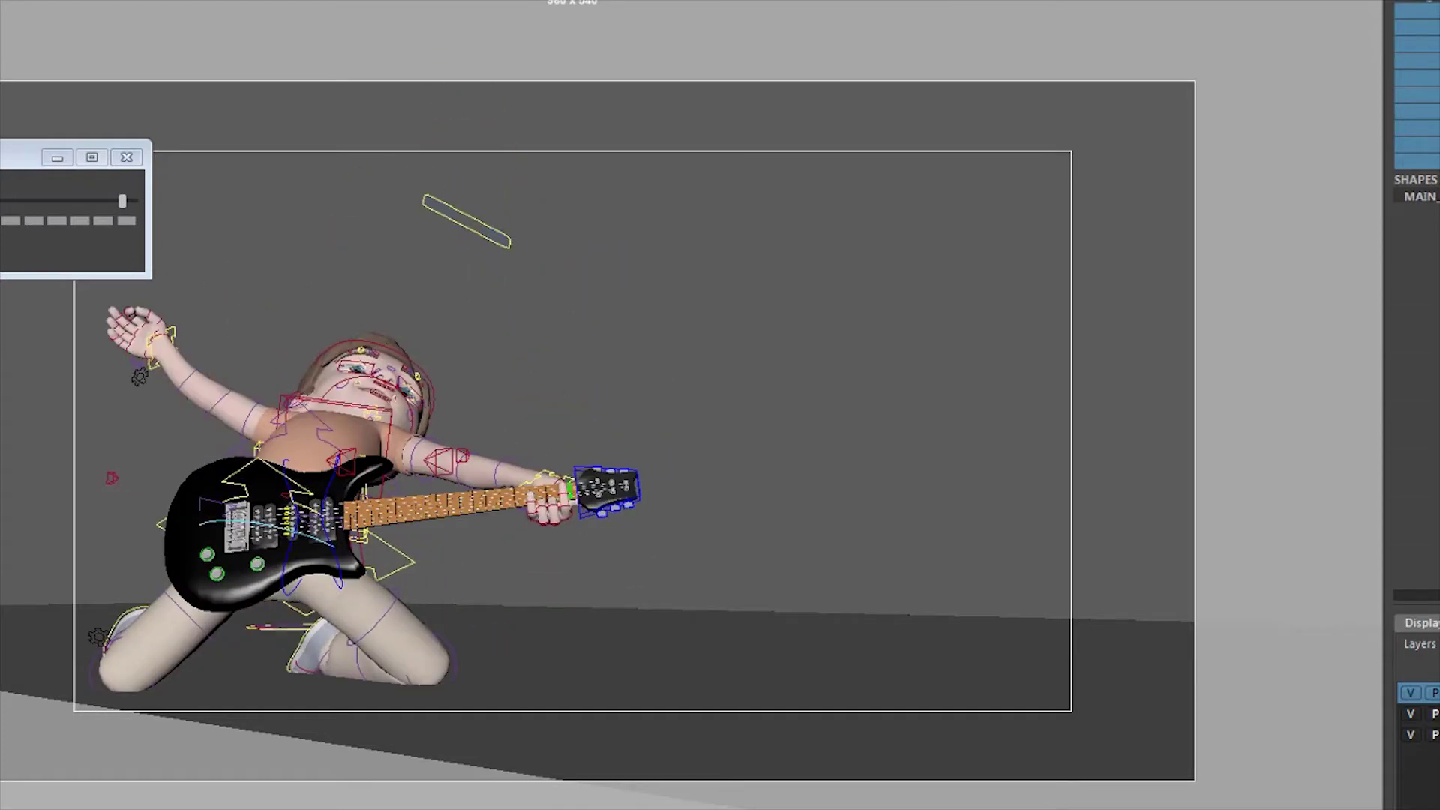
Select the character's main ground control, show its rotate manipulator and play the animation
click(299, 628)
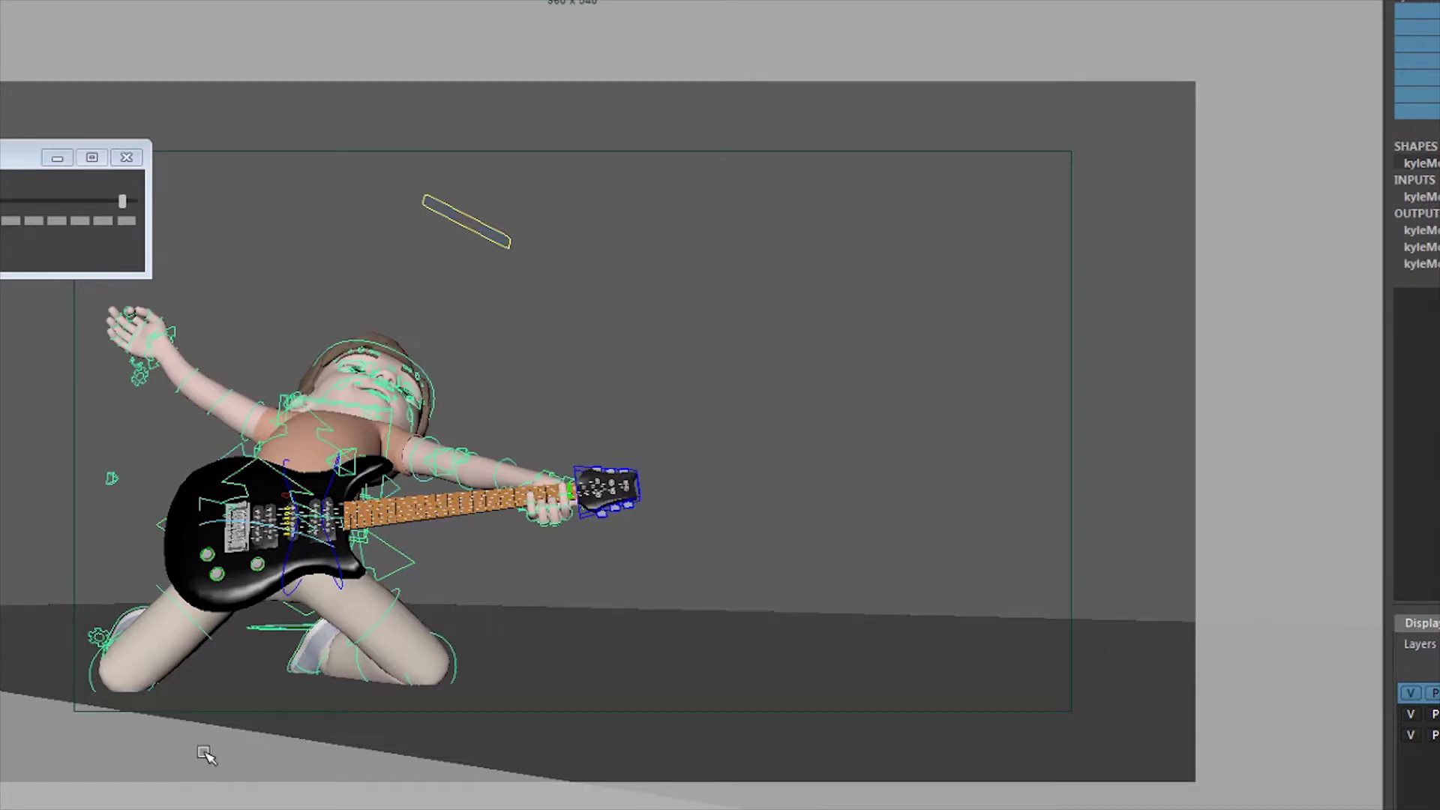
key(e)
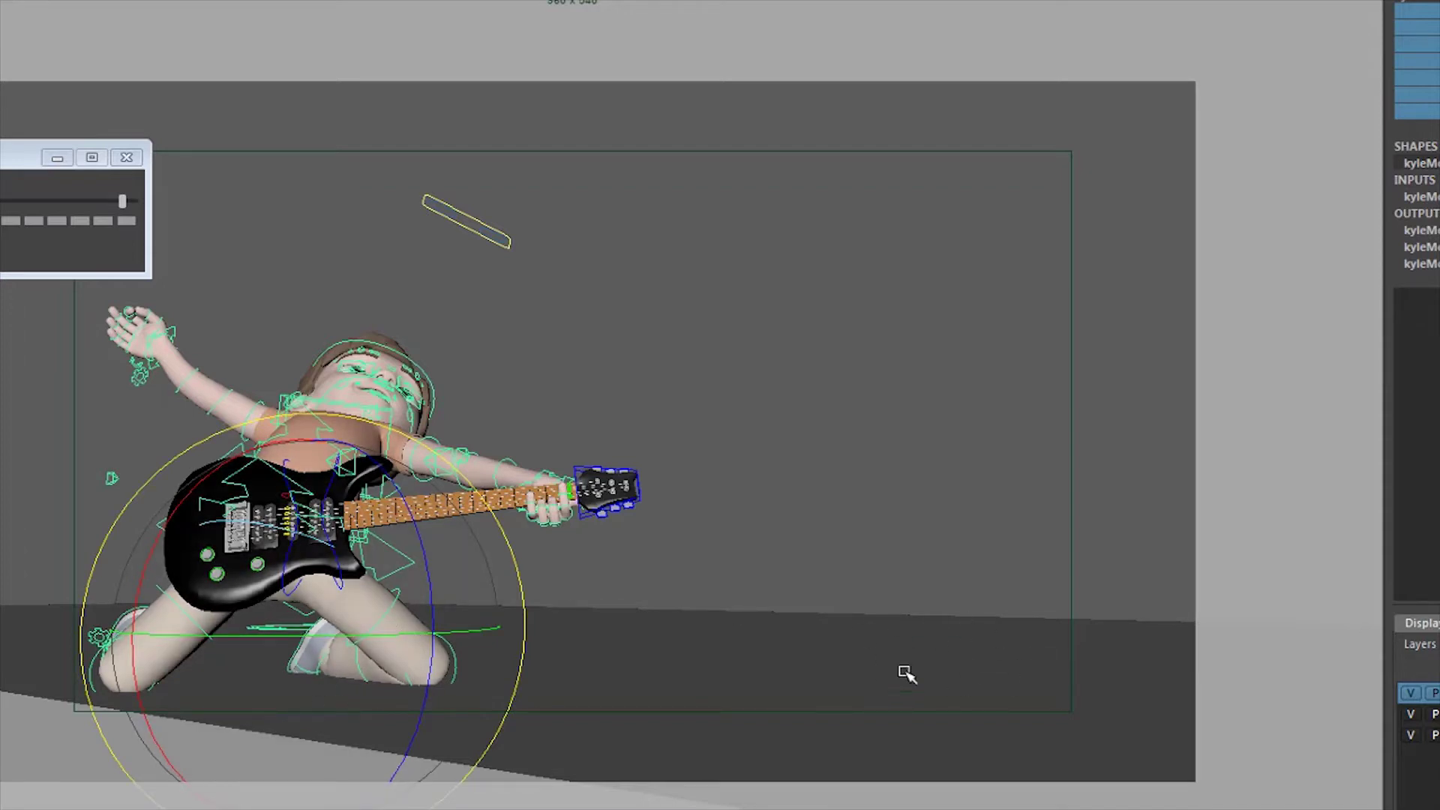
key(alt+v)
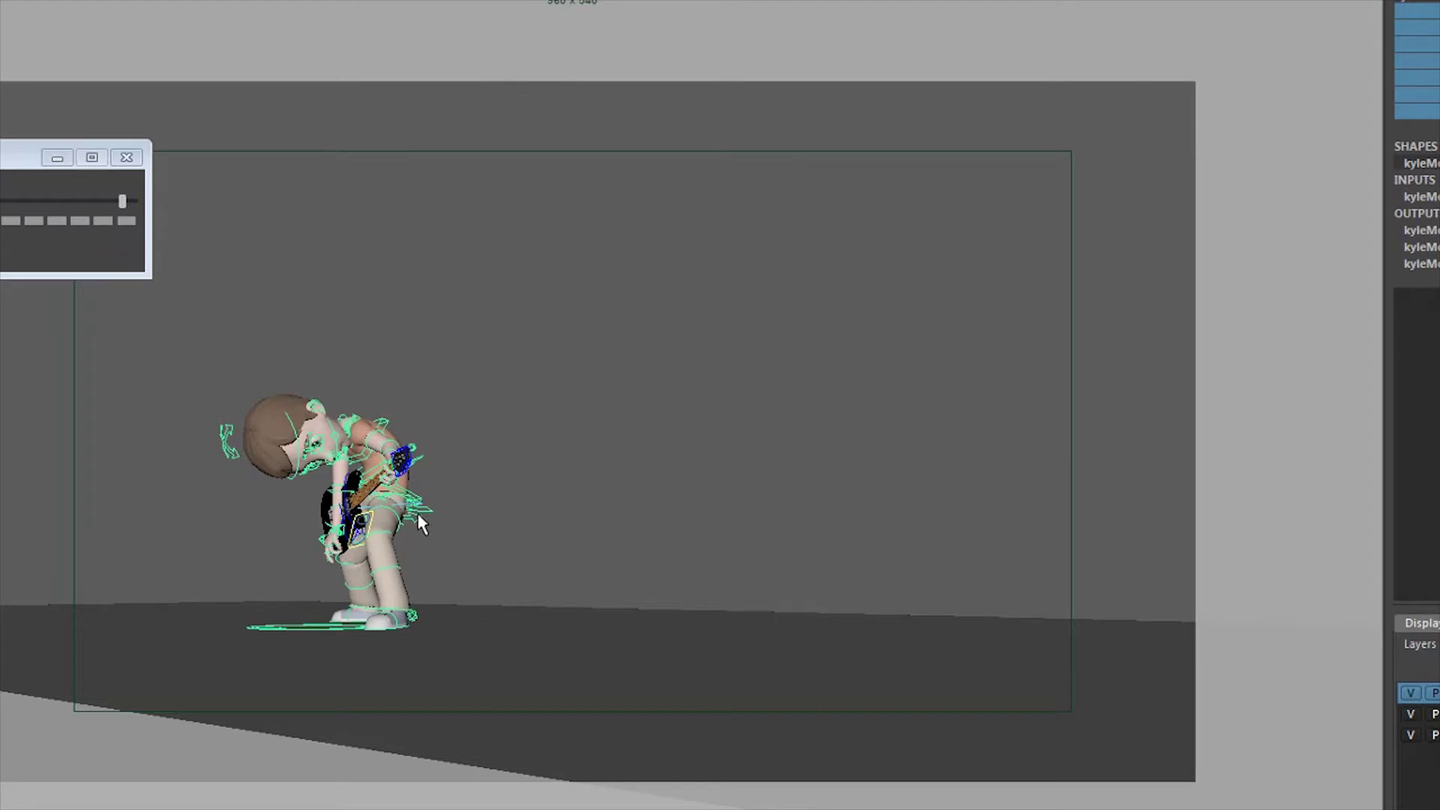
Select the character's body control at the hips together with the chest control
click(417, 518)
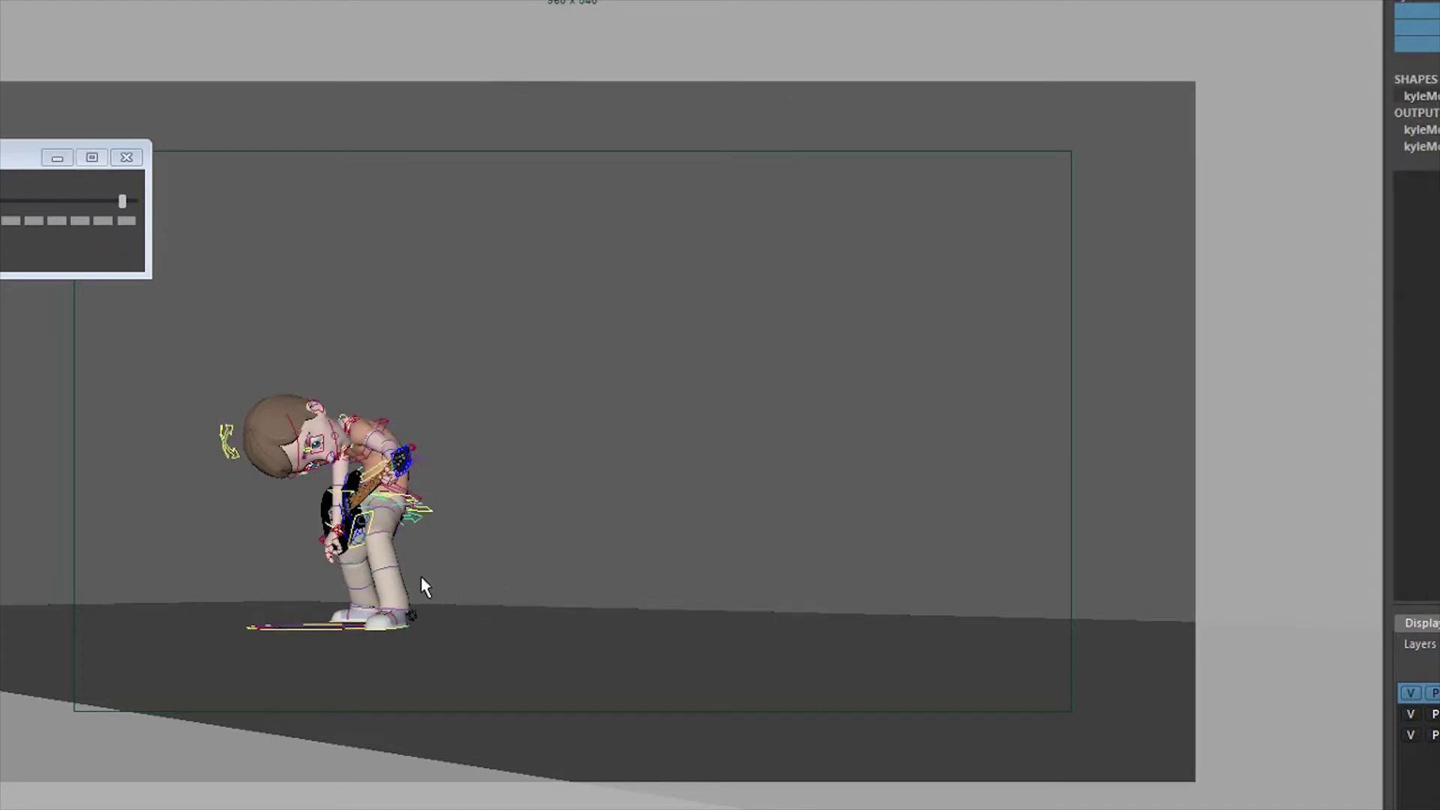
alt+right_drag(240, 587, 959, 576)
alt+middle_drag(431, 559, 930, 486)
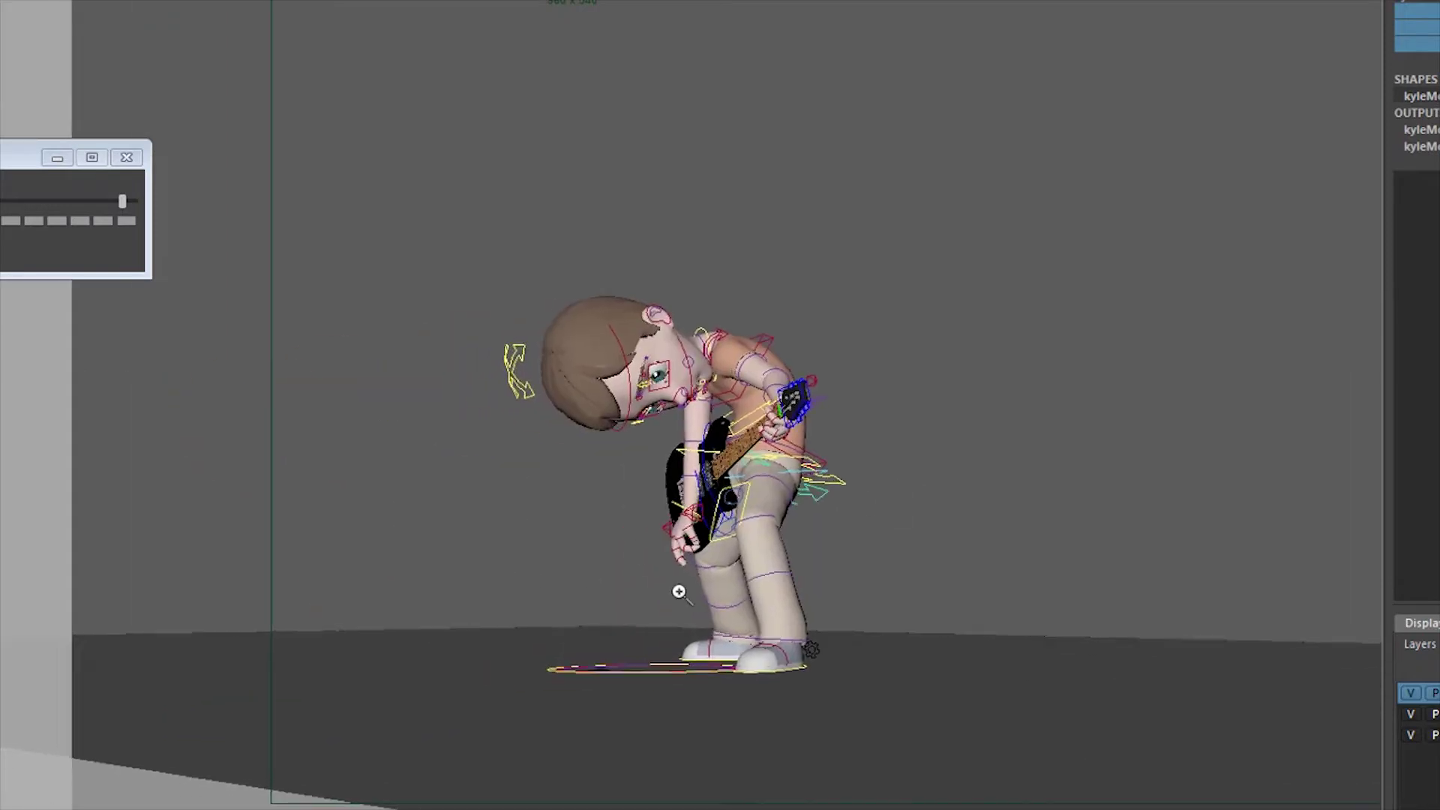
alt+right_drag(678, 592, 1087, 589)
alt+middle_drag(848, 550, 702, 587)
alt+right_drag(703, 597, 900, 572)
alt+right_drag(585, 548, 1002, 508)
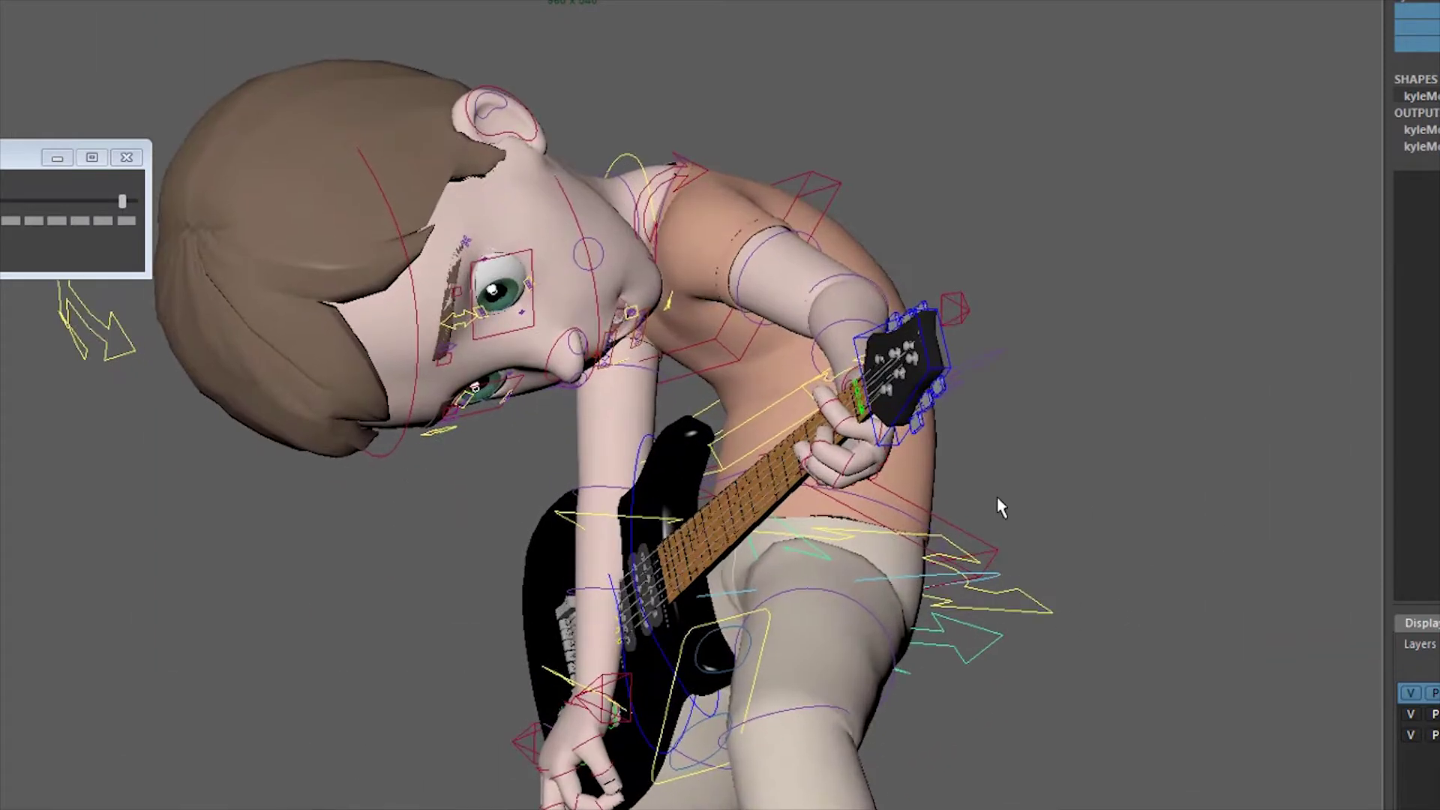
alt+right_drag(963, 580, 135, 630)
alt+right_drag(857, 538, 550, 542)
alt+middle_drag(549, 543, 586, 470)
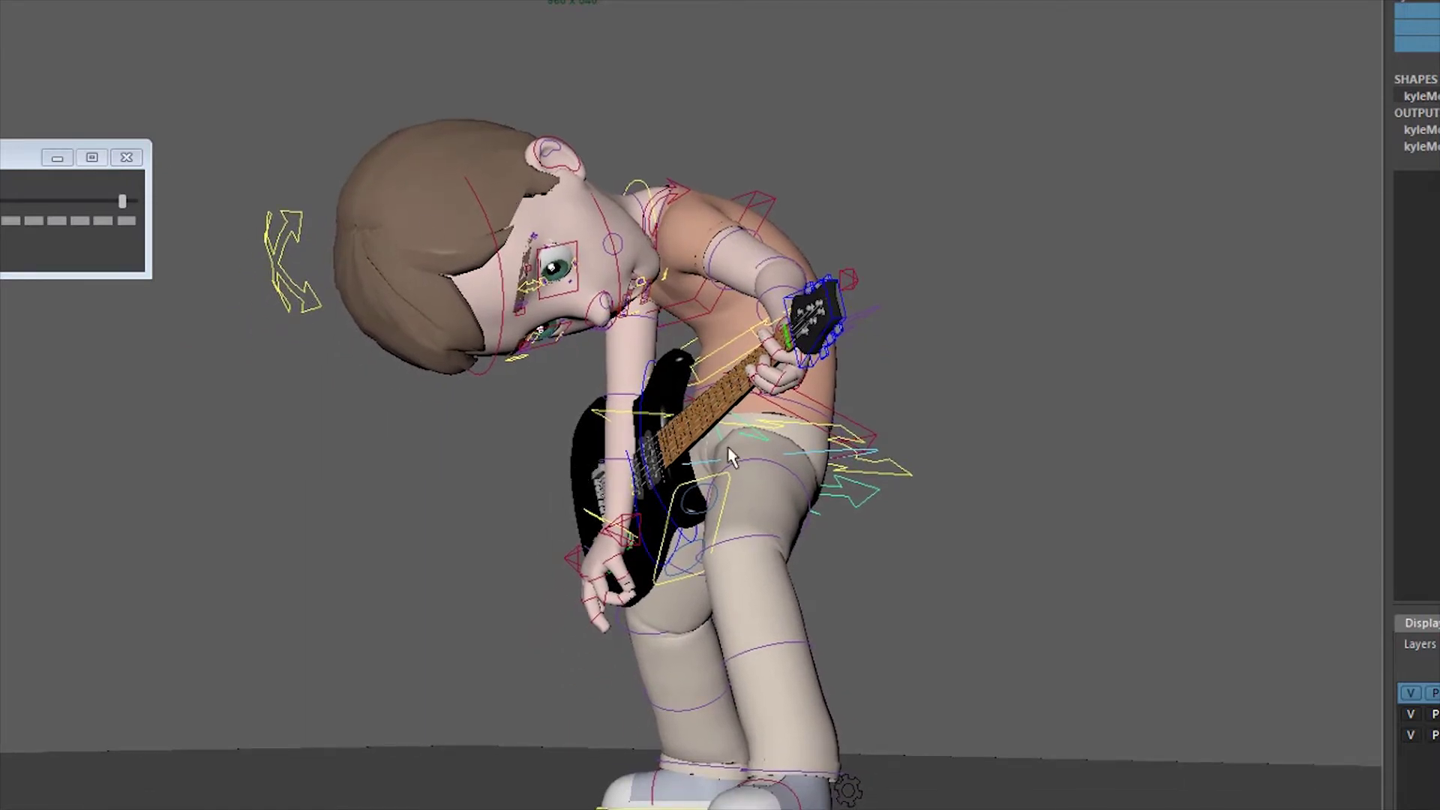
click(903, 467)
shift+click(775, 197)
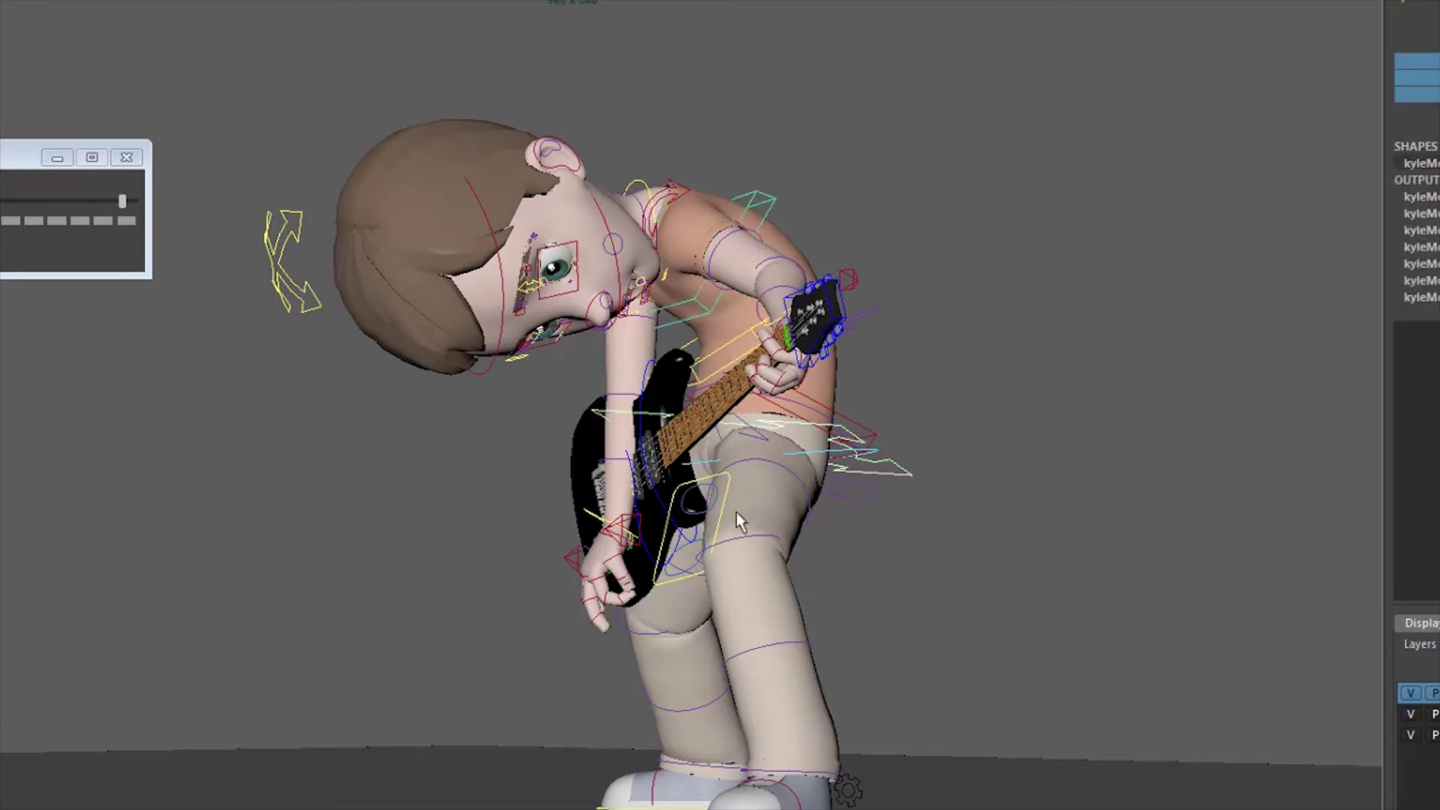
Show the rotate manipulator and play and scrub the animation to review the body and chest movement
key(e)
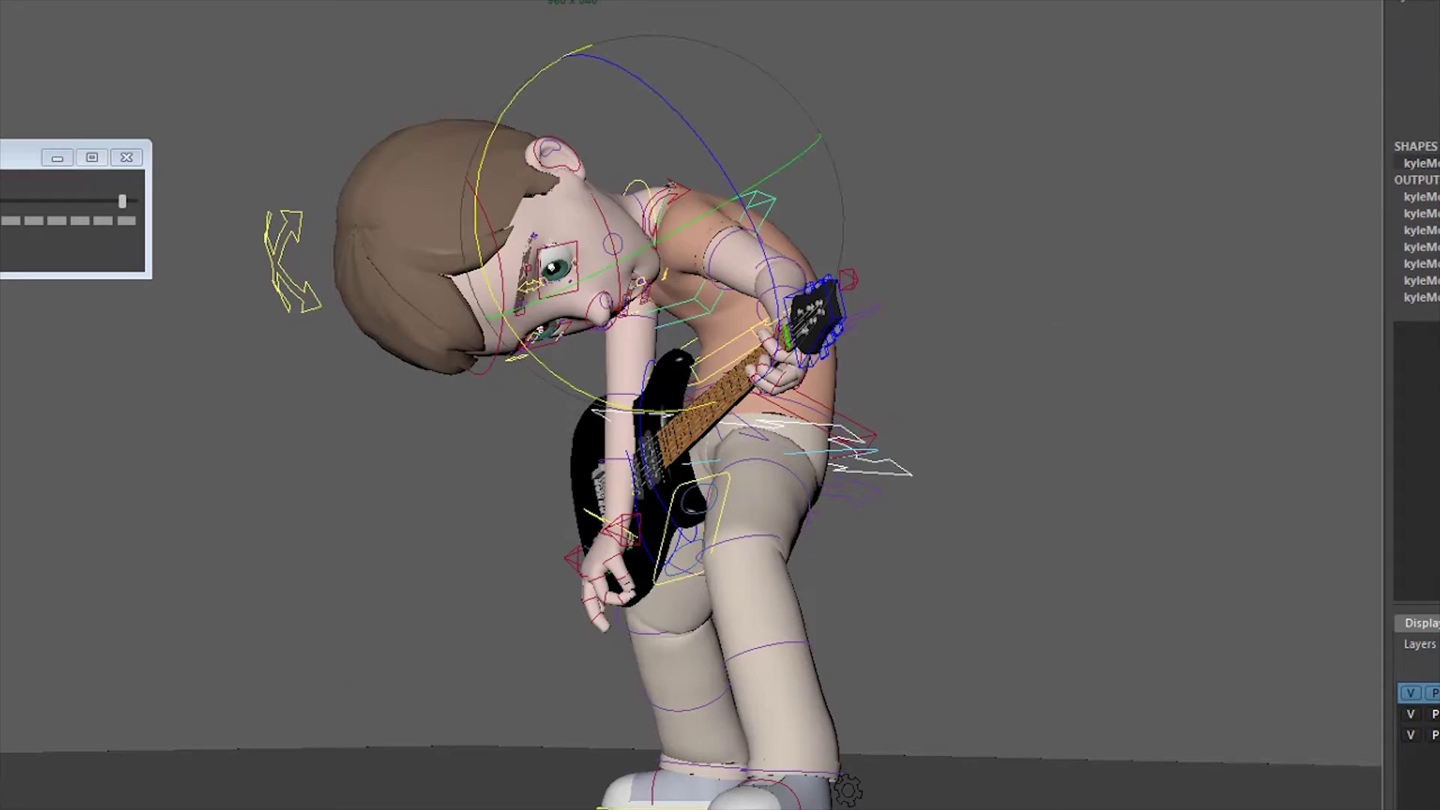
key(alt+v)
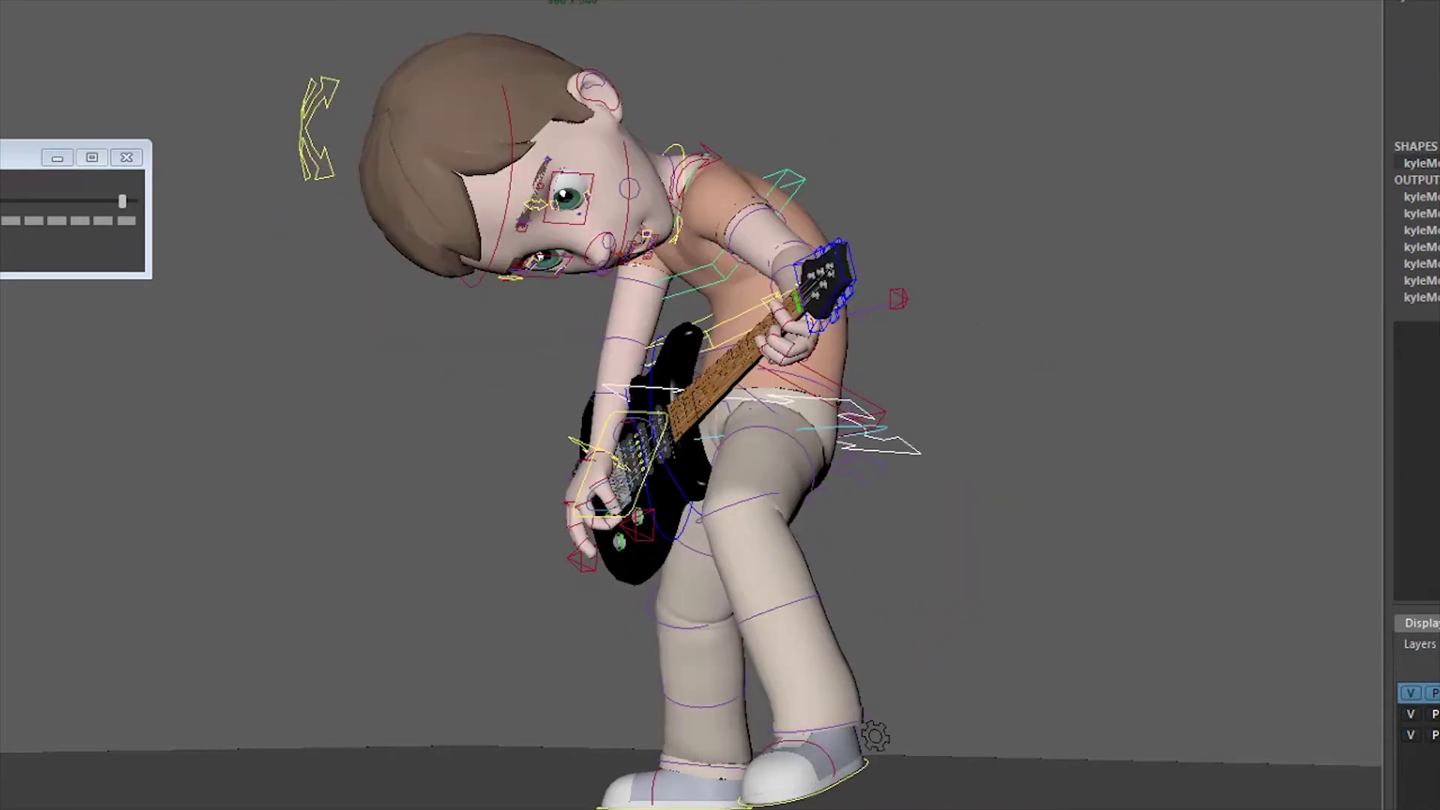
key(alt+v)
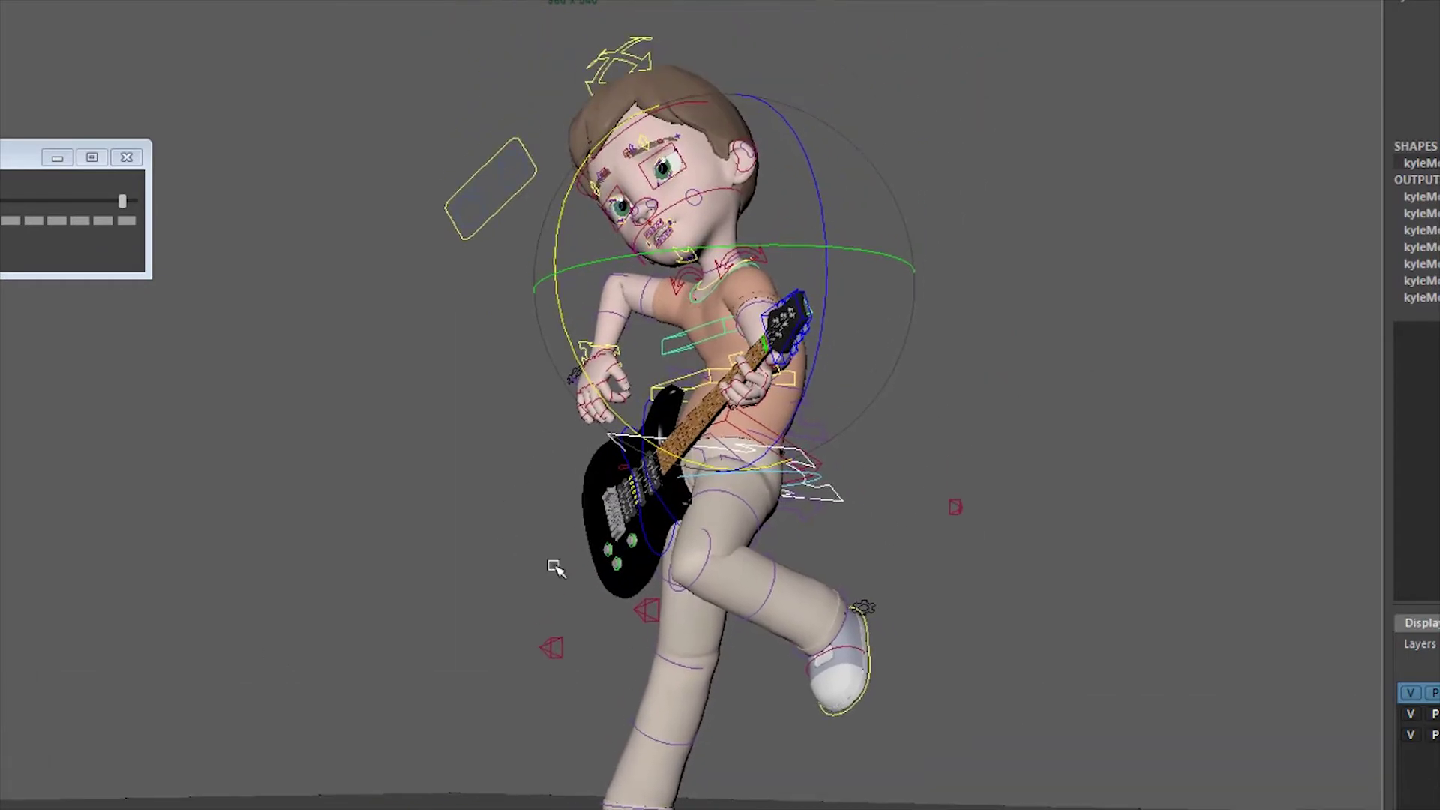
alt+right_drag(555, 569, 511, 583)
key(alt+v)
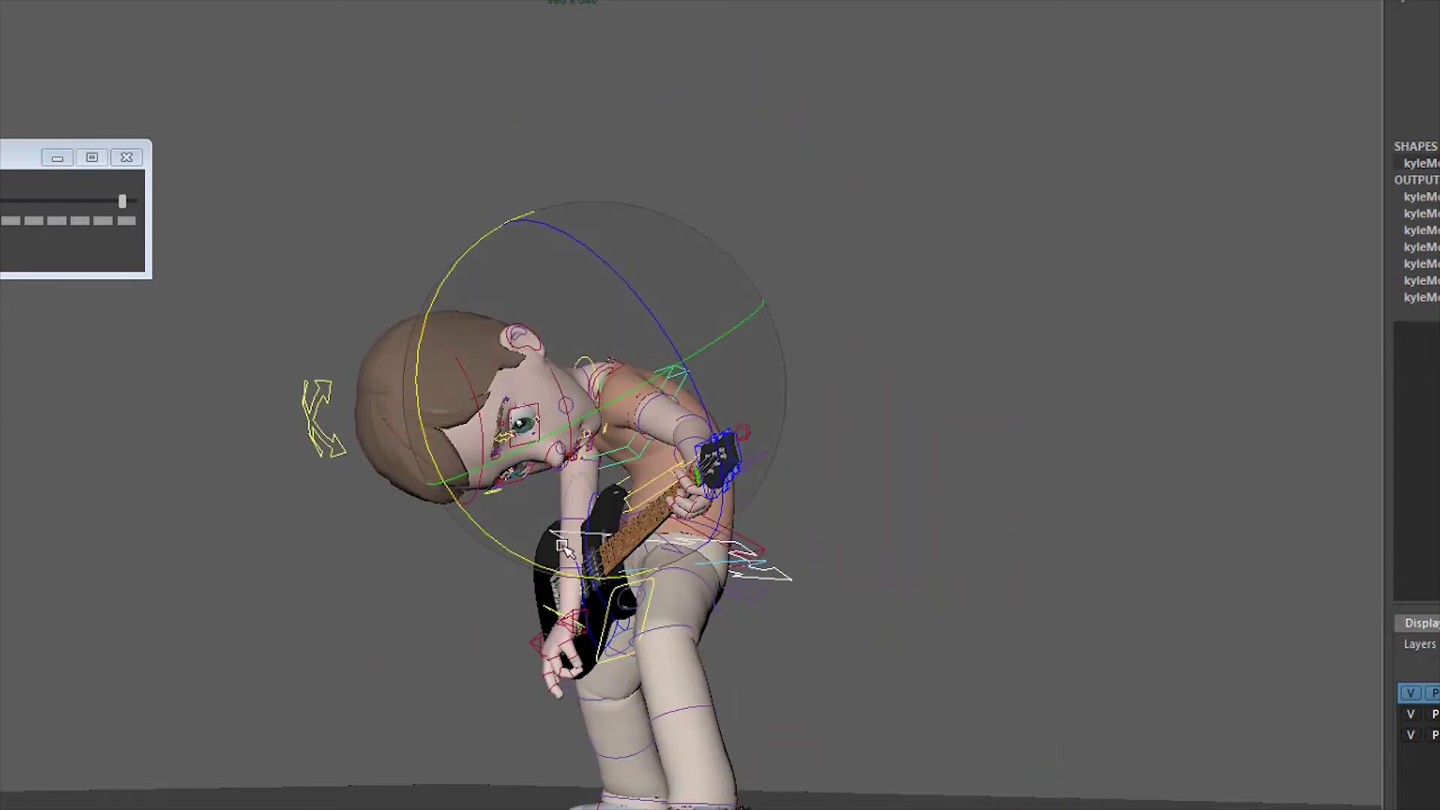
Try rotating the body and chest controls together and undo the rotation
drag(498, 542, 479, 501)
key(ctrl+z)
key(q)
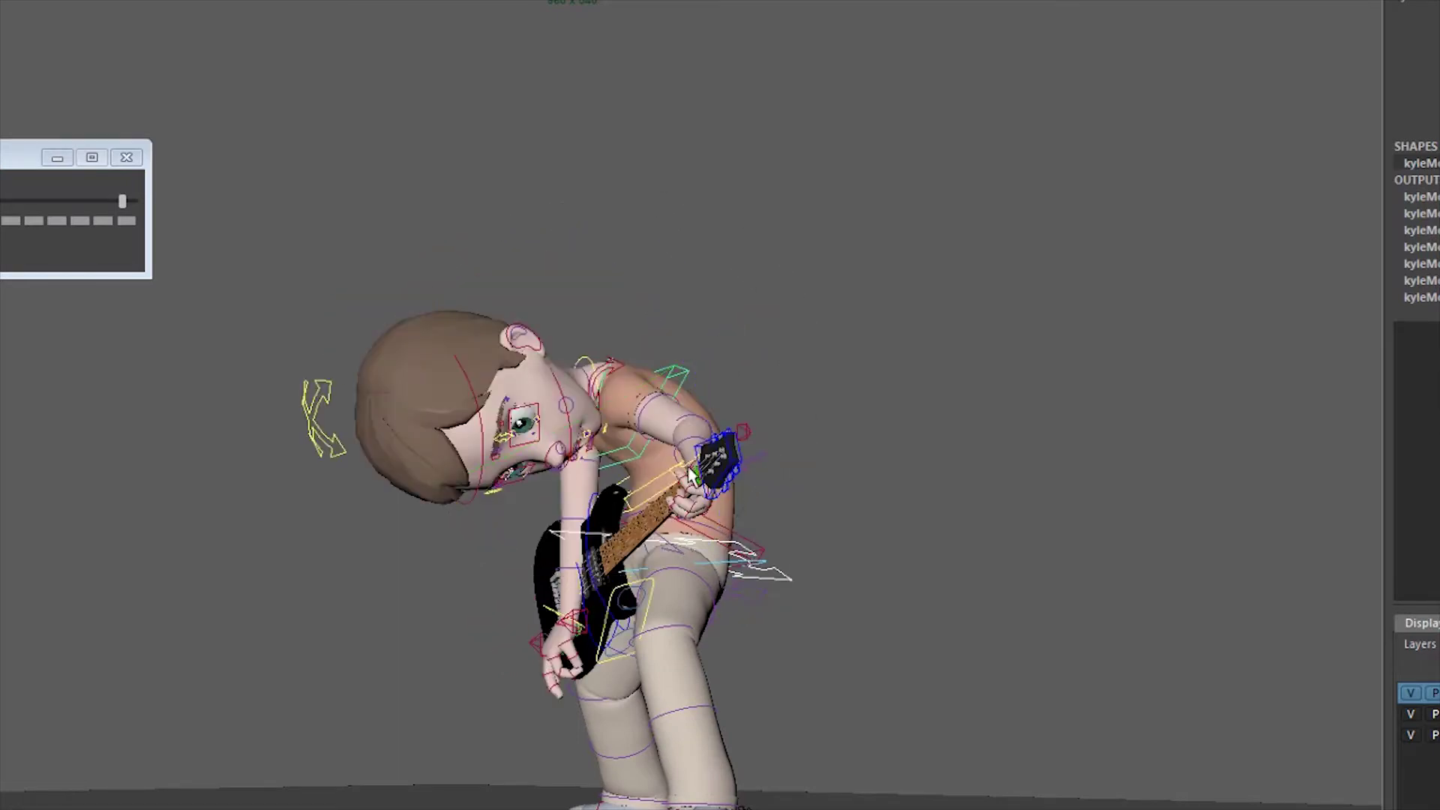
Select the fretting-hand control and inspect its move manipulator
click(689, 473)
key(w)
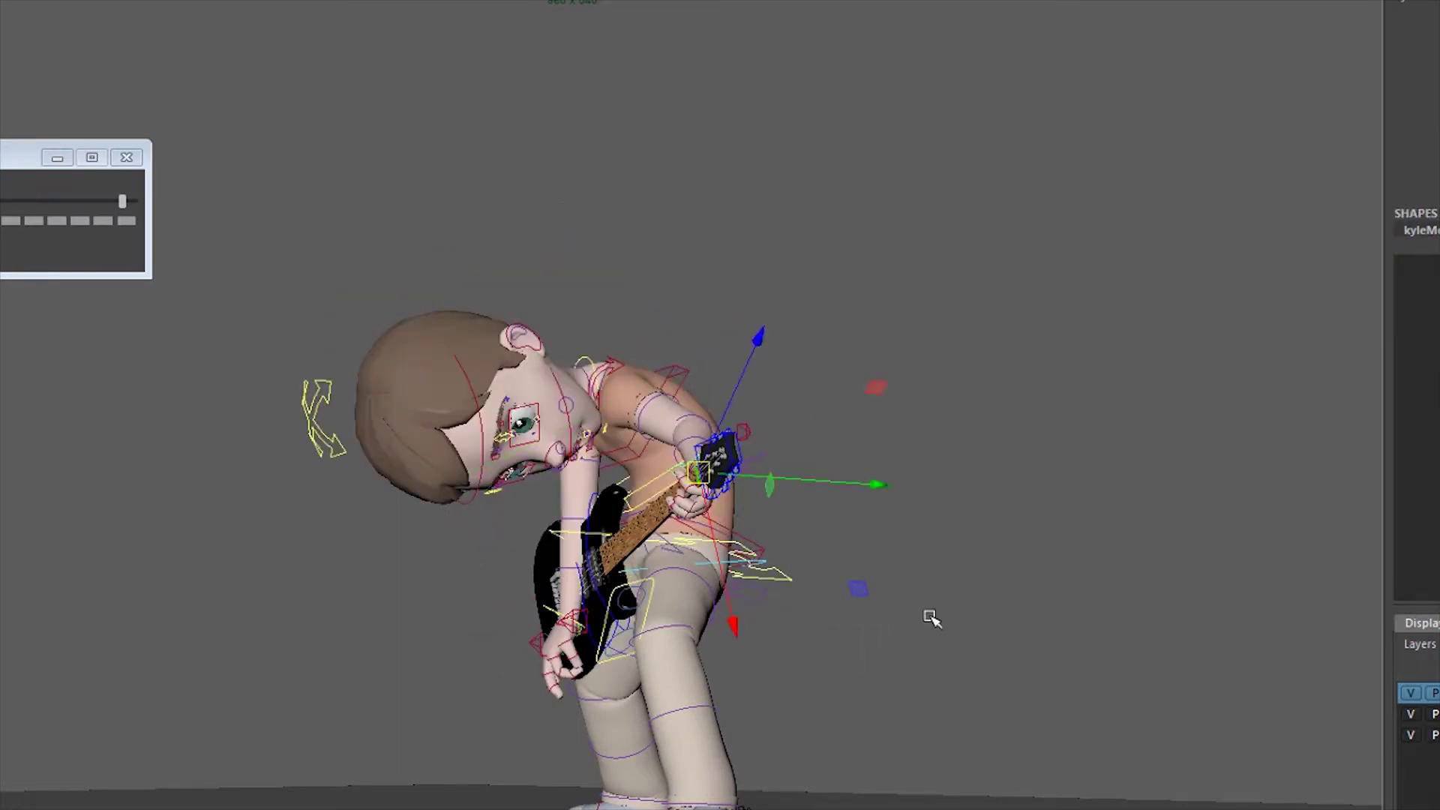
key(q)
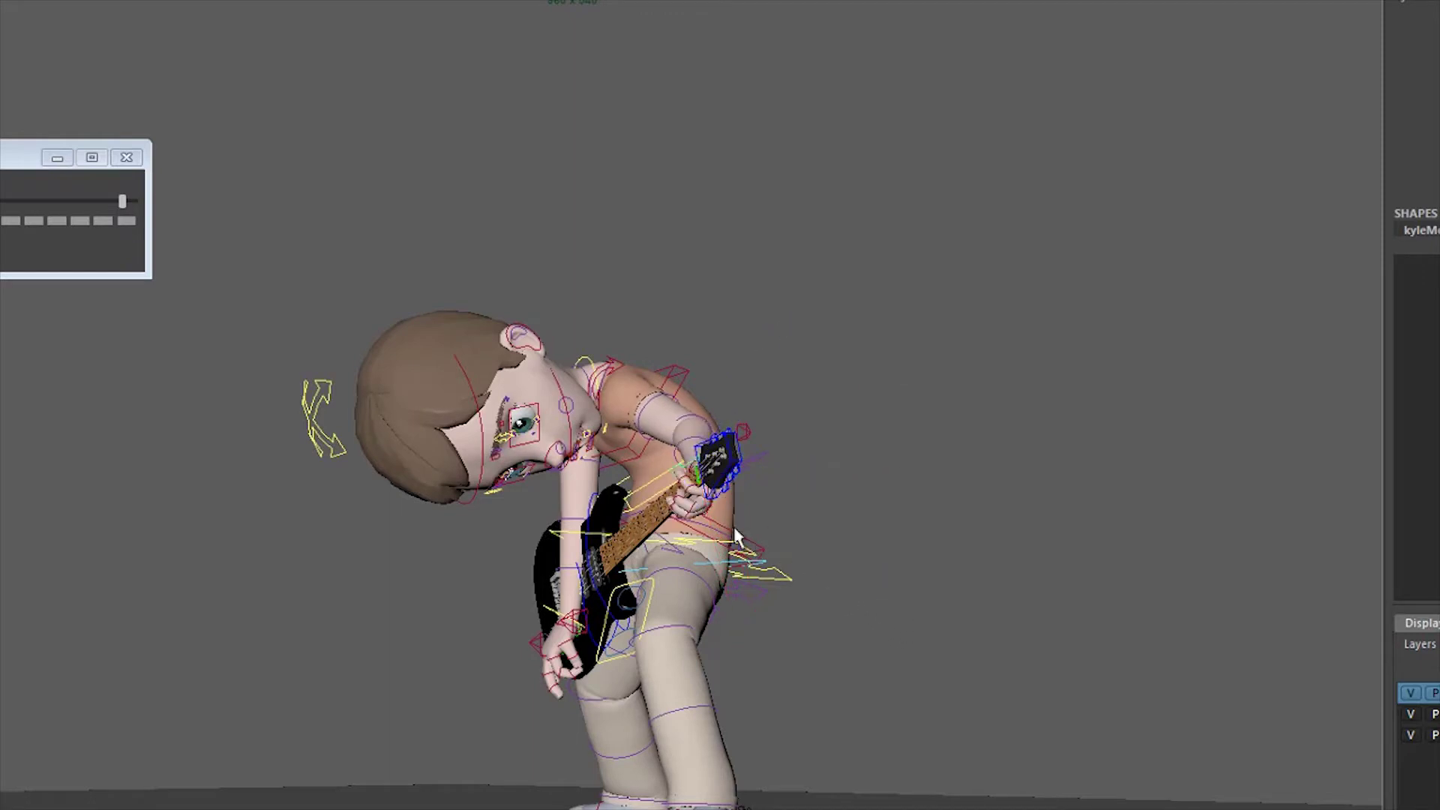
Try rotating the chest control alone and undo the rotation
click(628, 449)
key(e)
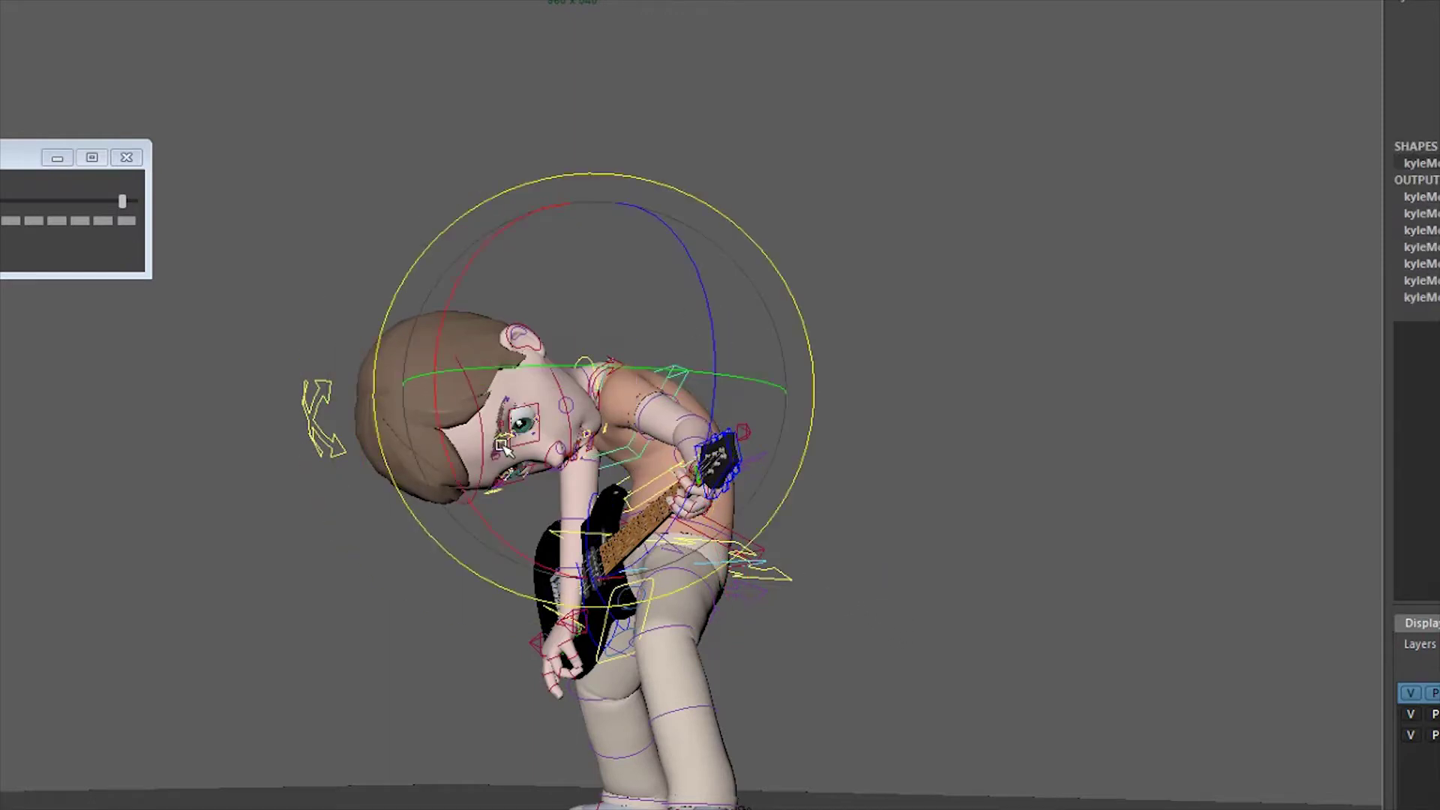
drag(480, 462, 482, 425)
key(ctrl+z)
key(q)
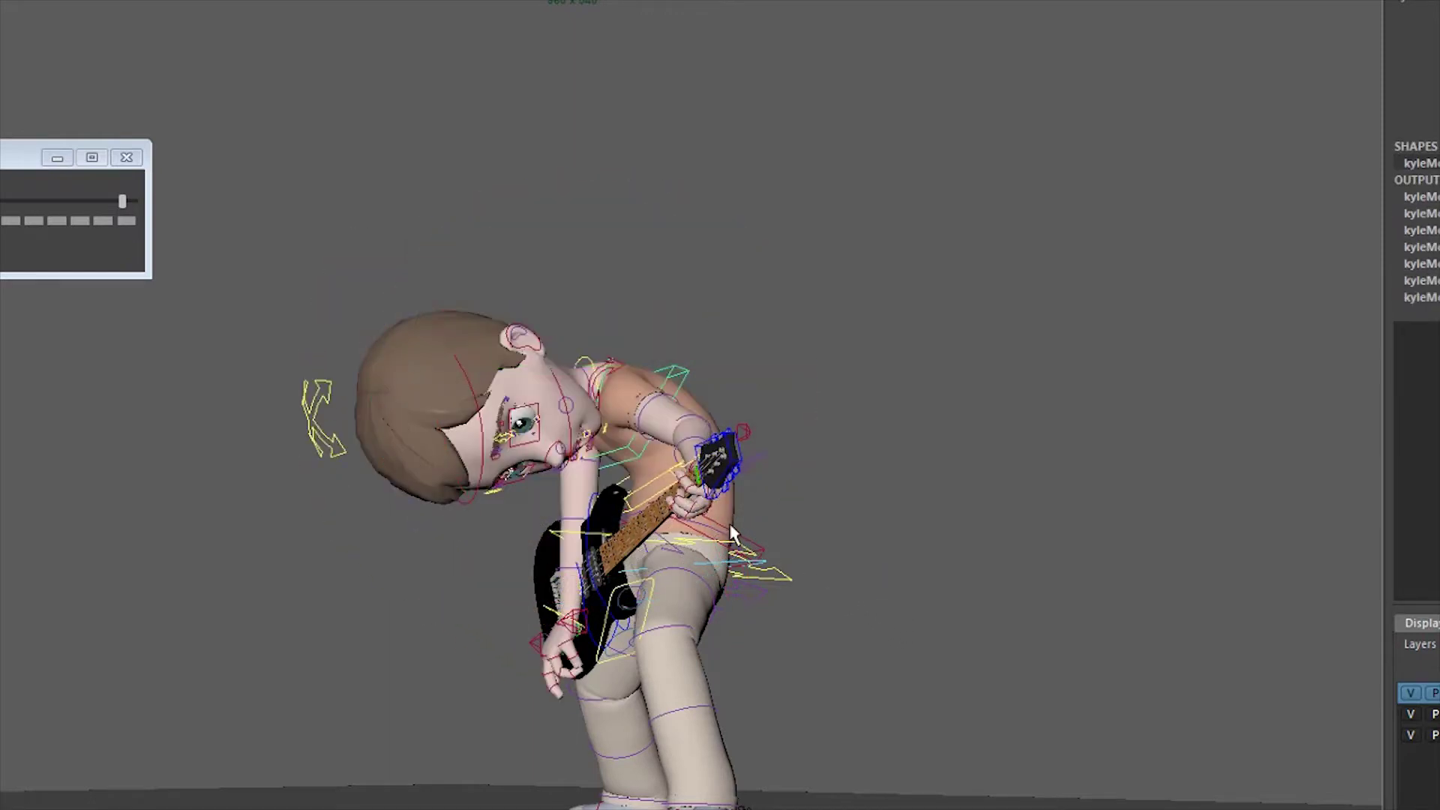
Try rotating the waist control below the chest and undo the rotation
click(662, 471)
key(e)
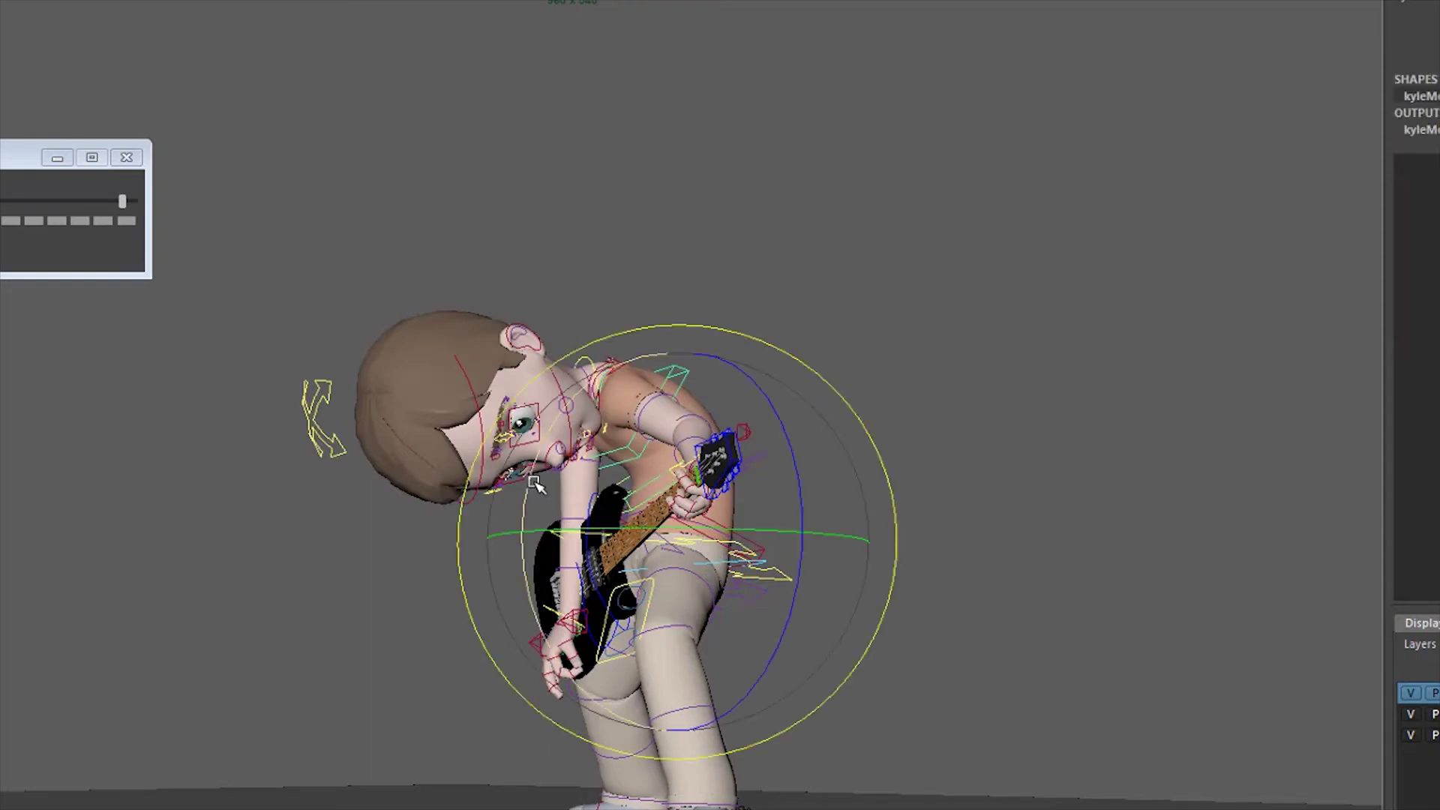
drag(531, 479, 539, 423)
key(ctrl+z)
key(q)
Try rotating the whole body control at the hips and undo the rotation
click(787, 582)
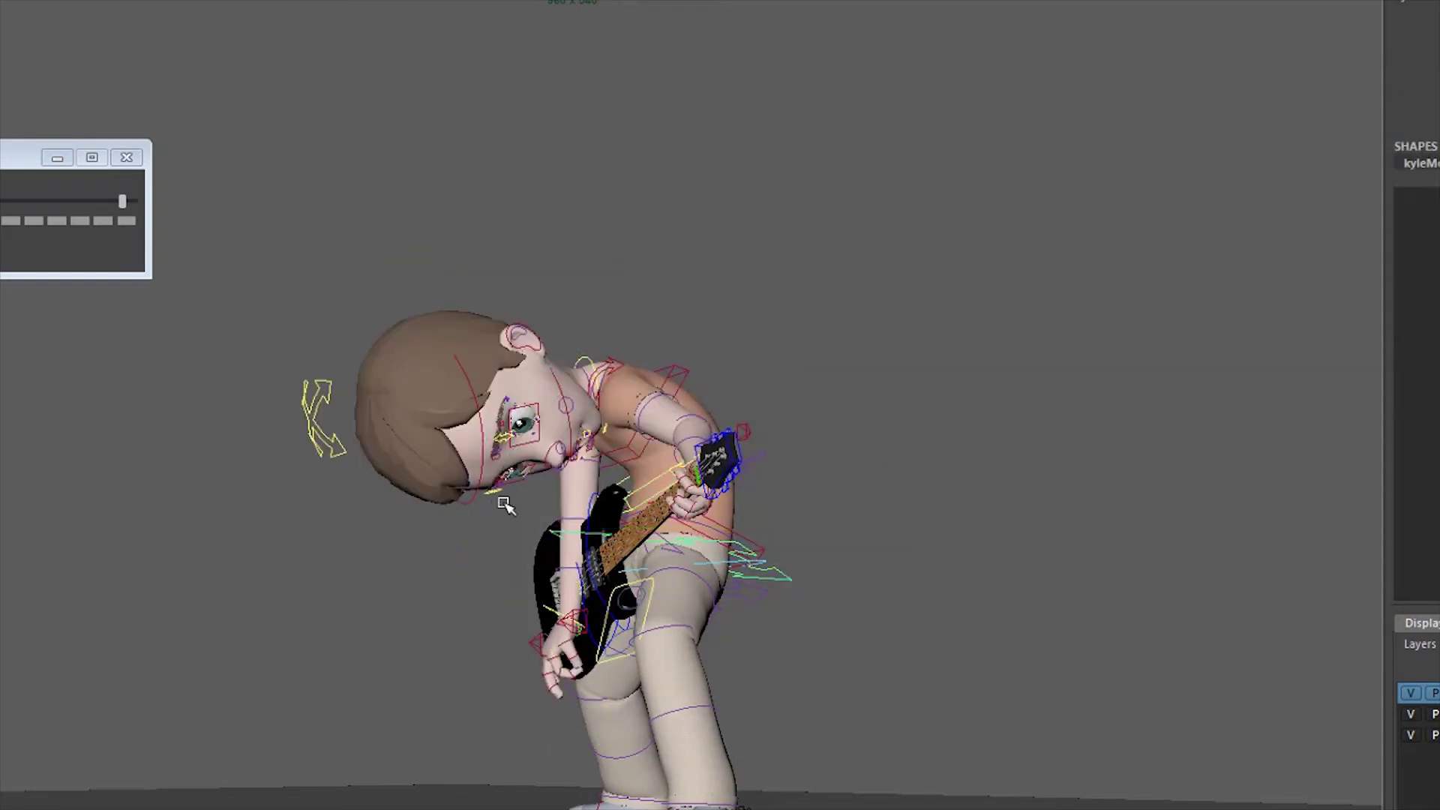
key(e)
mouse_move(534, 482)
mouse_down()
mouse_move(570, 410)
mouse_move(541, 476)
mouse_up()
key(ctrl+z)
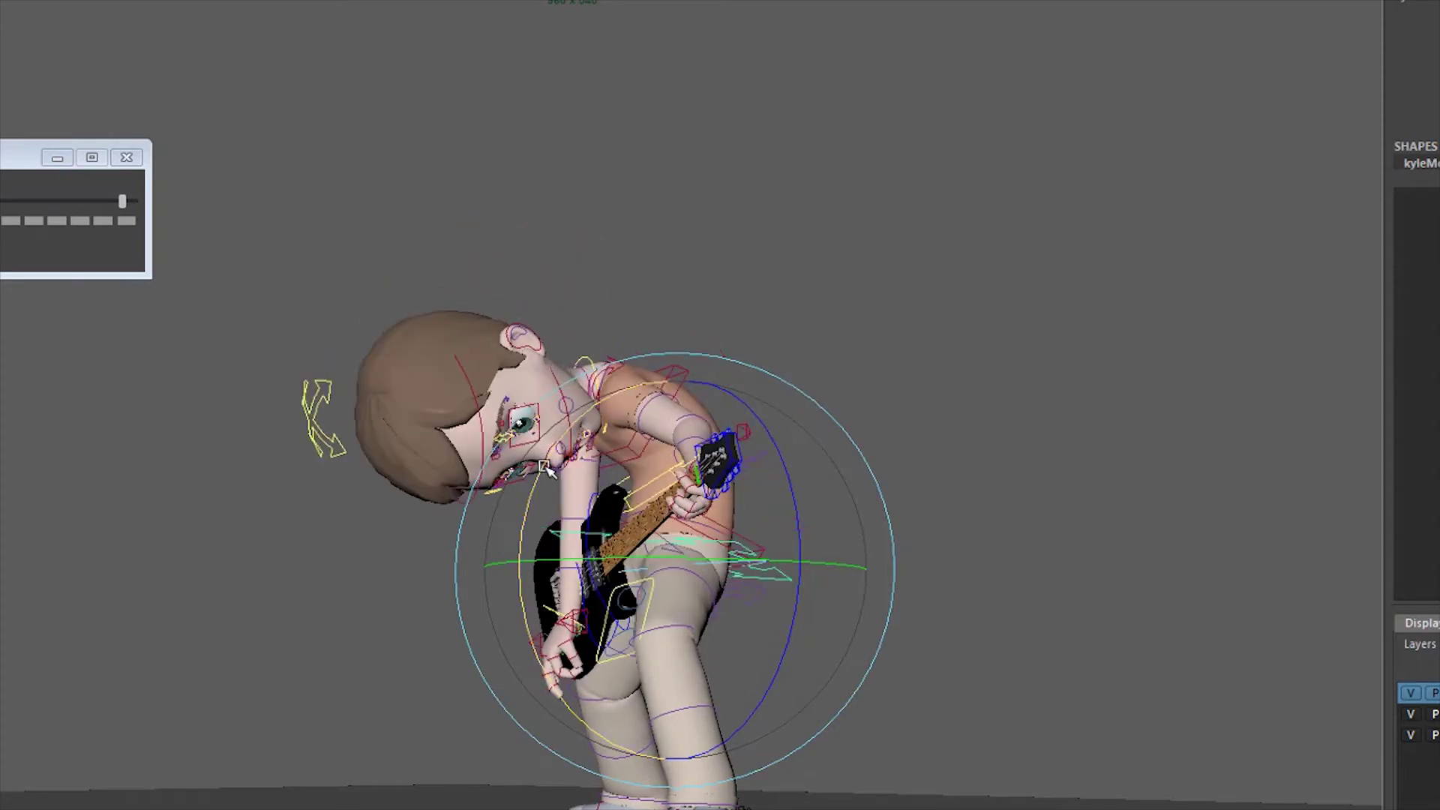
key(q)
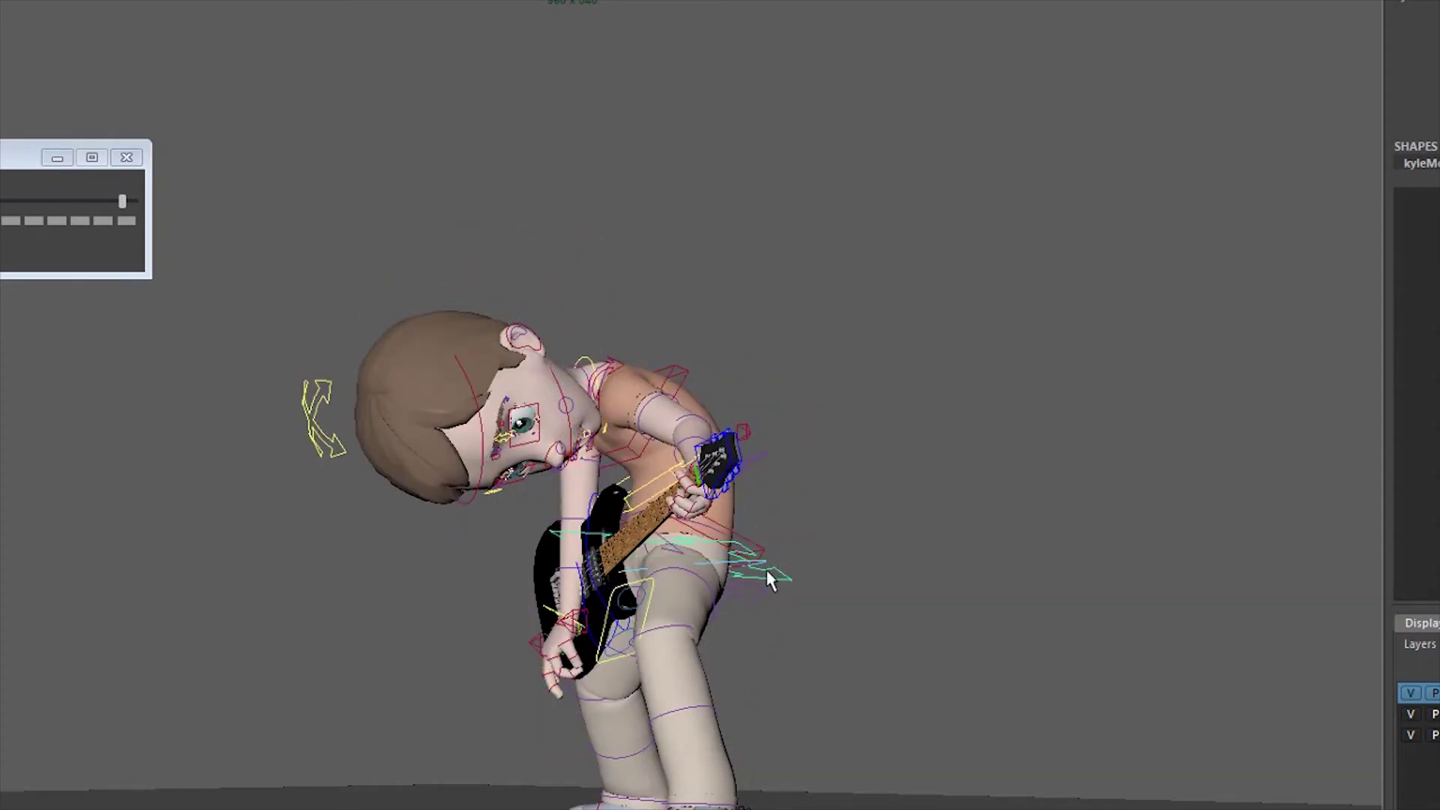
Rotate and move the chest control so the character's bent upper body lifts and shifts back over the hips
click(627, 448)
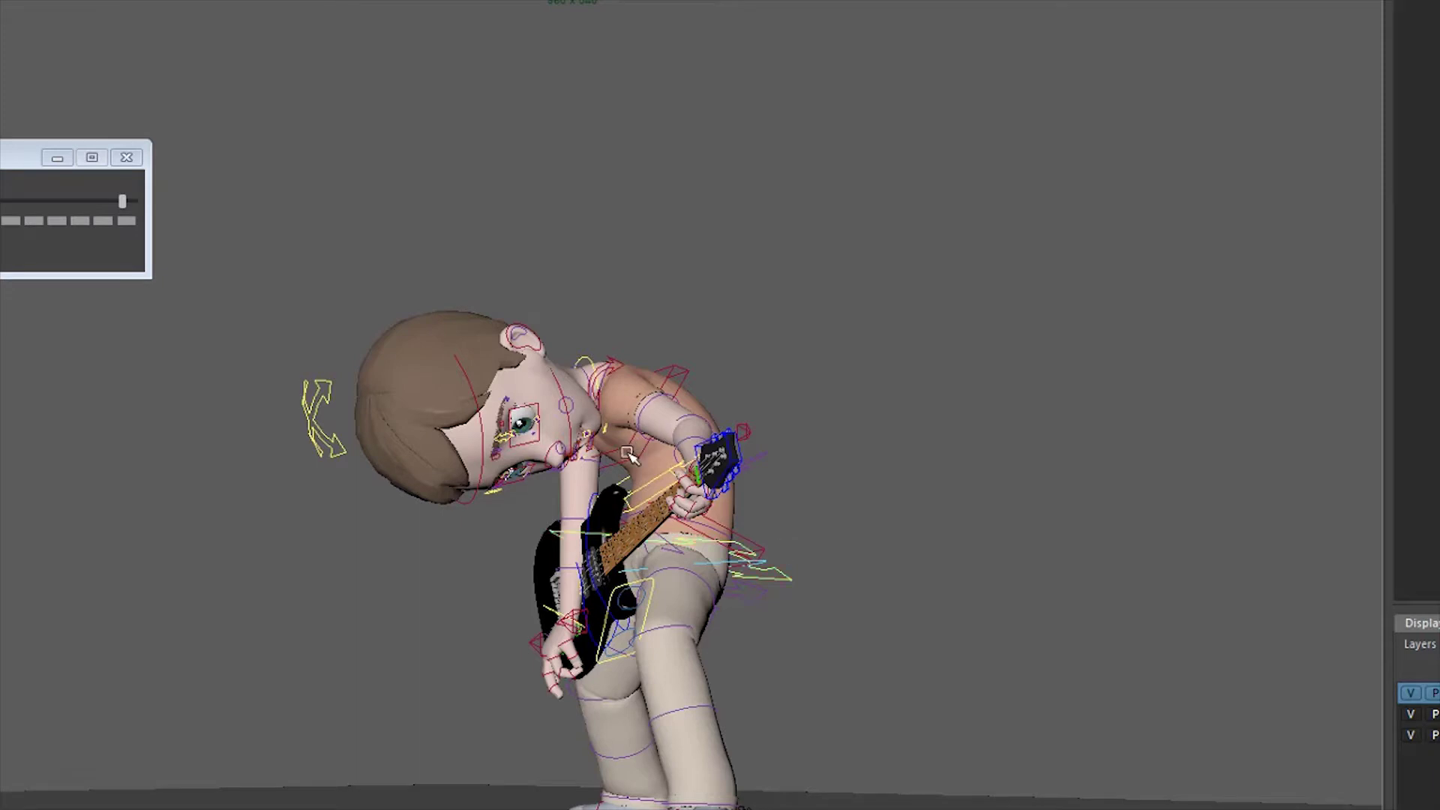
key(e)
drag(468, 465, 449, 420)
key(w)
middle_drag(449, 539, 476, 531)
key(e)
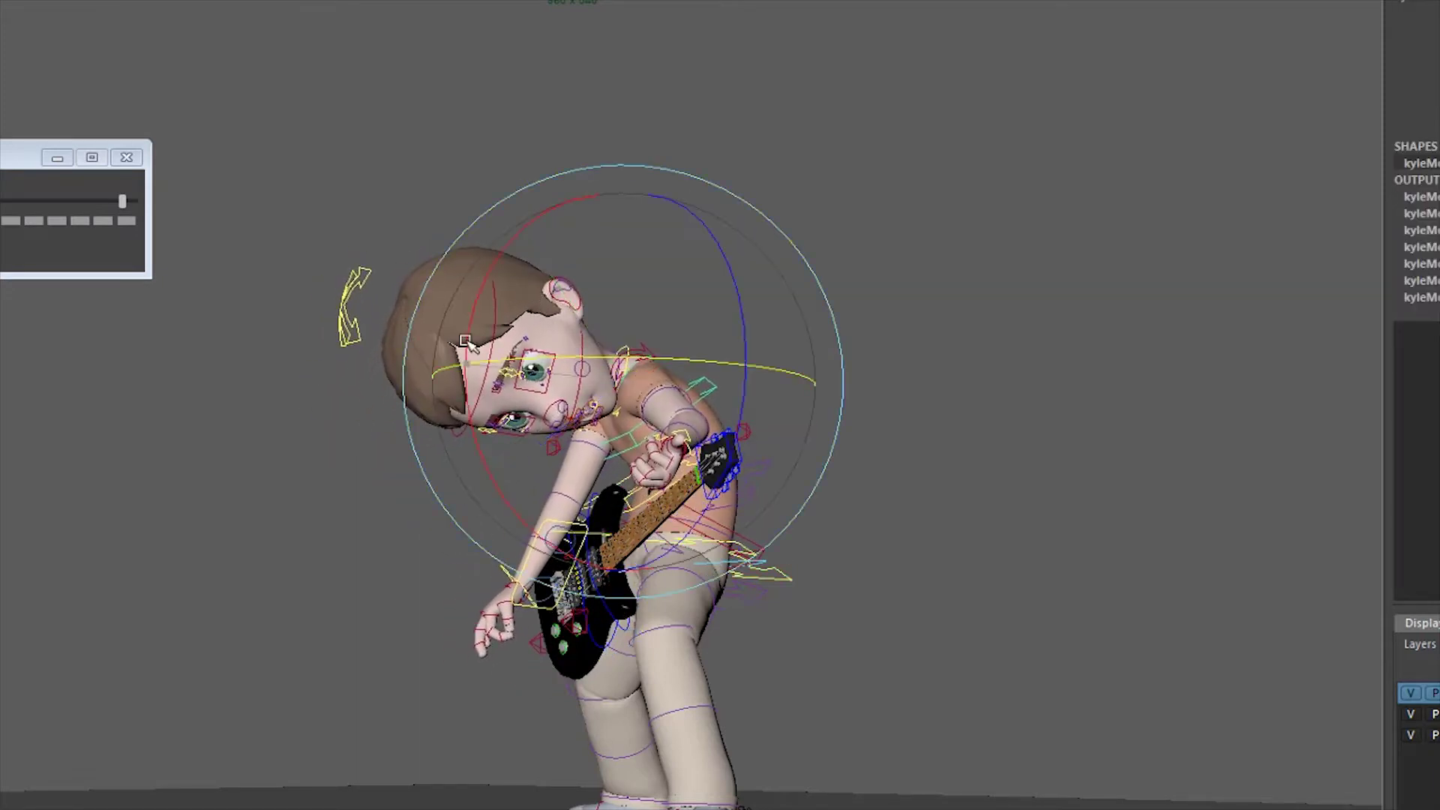
drag(465, 364, 484, 440)
drag(518, 495, 565, 495)
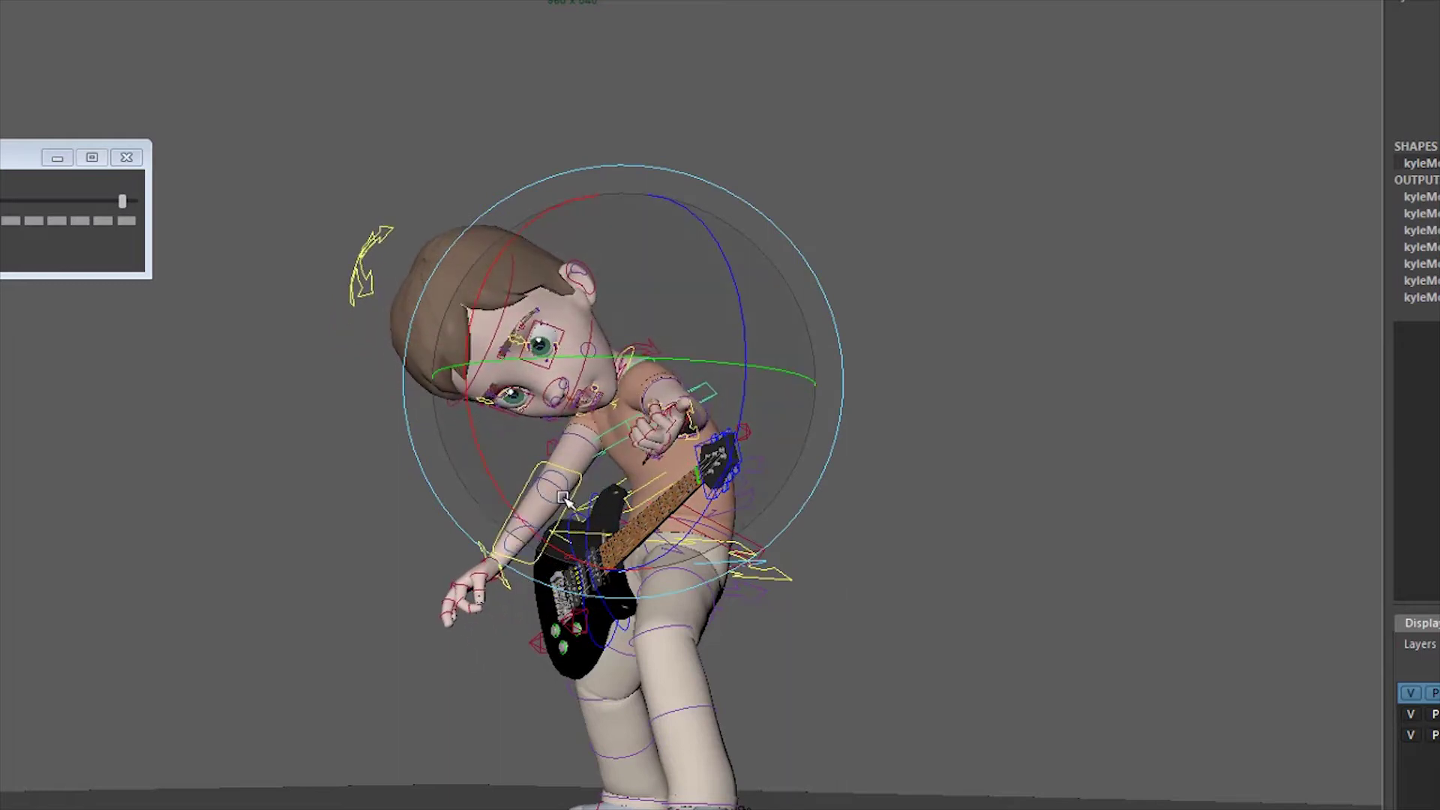
key(w)
middle_drag(577, 512, 603, 510)
key(q)
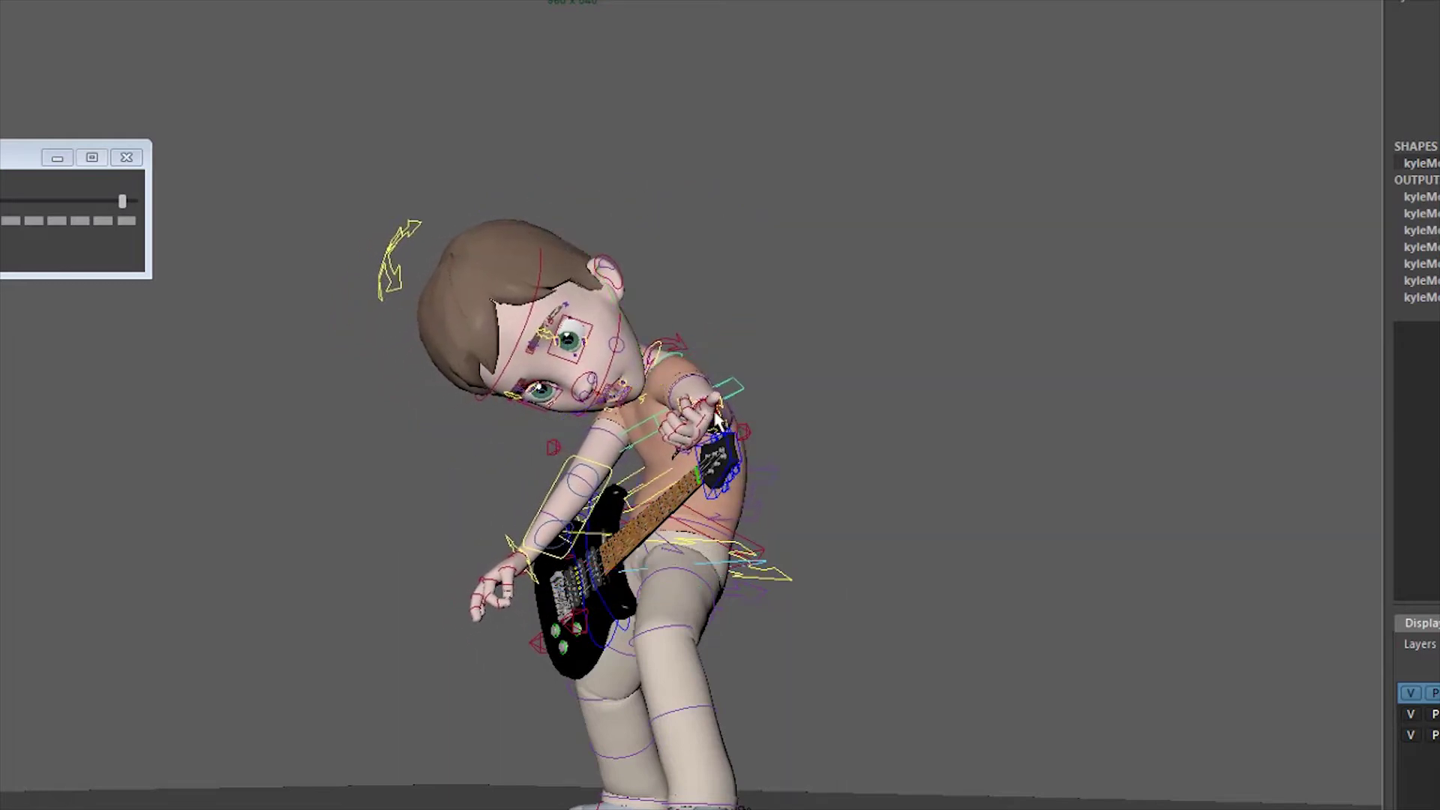
Move and rotate the character's left hand onto the guitar neck, and move the right hand over the strings at the guitar body
click(724, 418)
key(w)
drag(761, 448, 789, 466)
drag(786, 345, 744, 390)
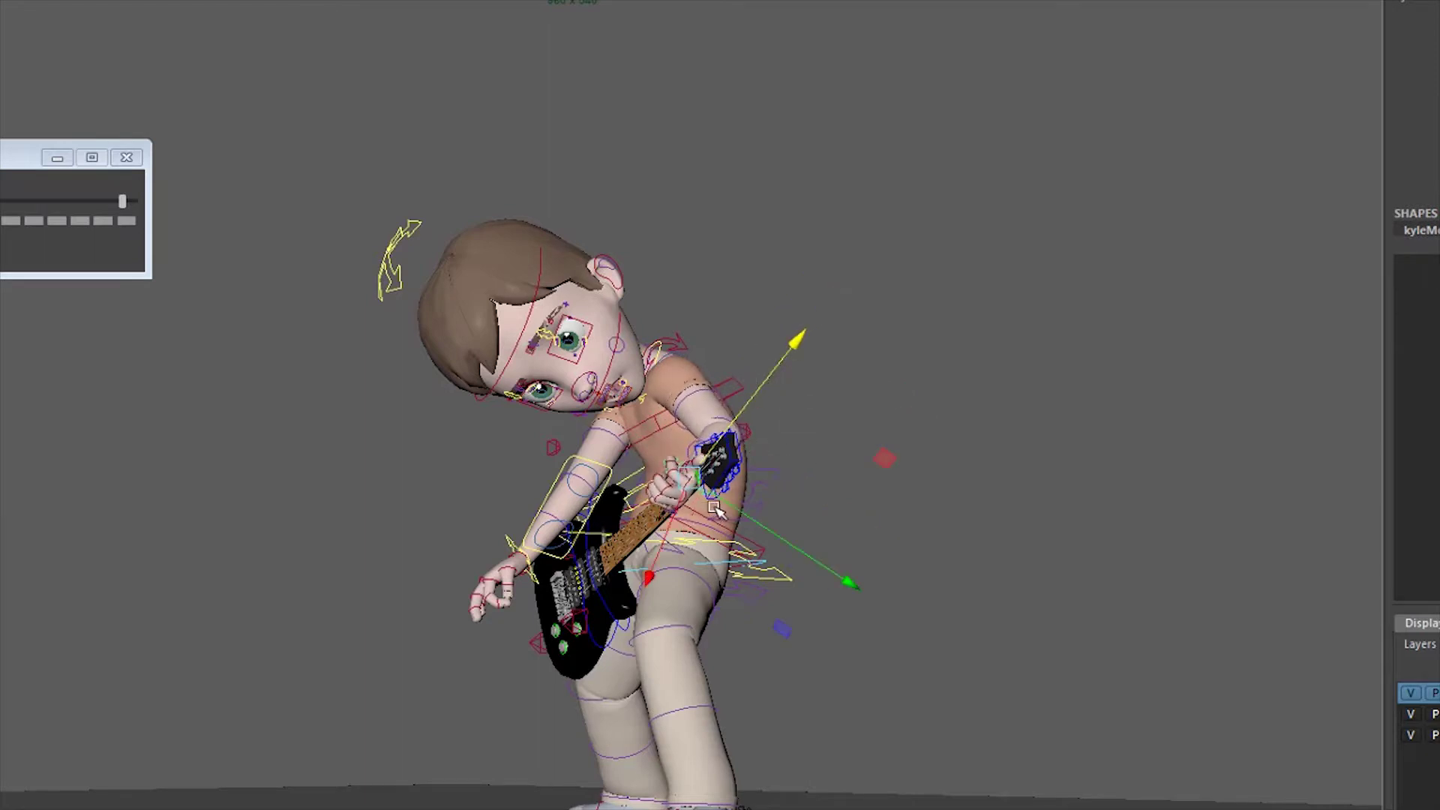
drag(729, 502, 748, 514)
key(e)
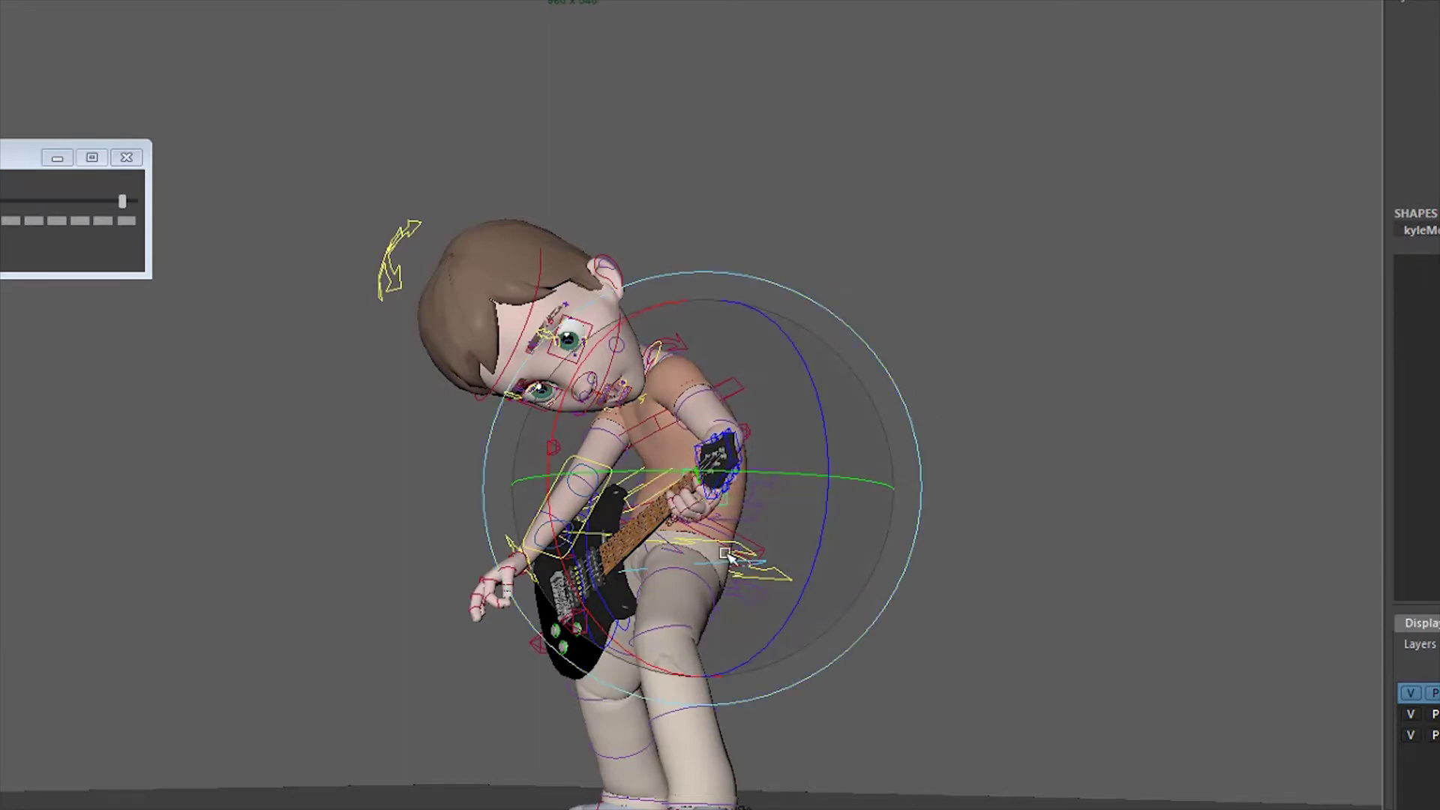
click(681, 553)
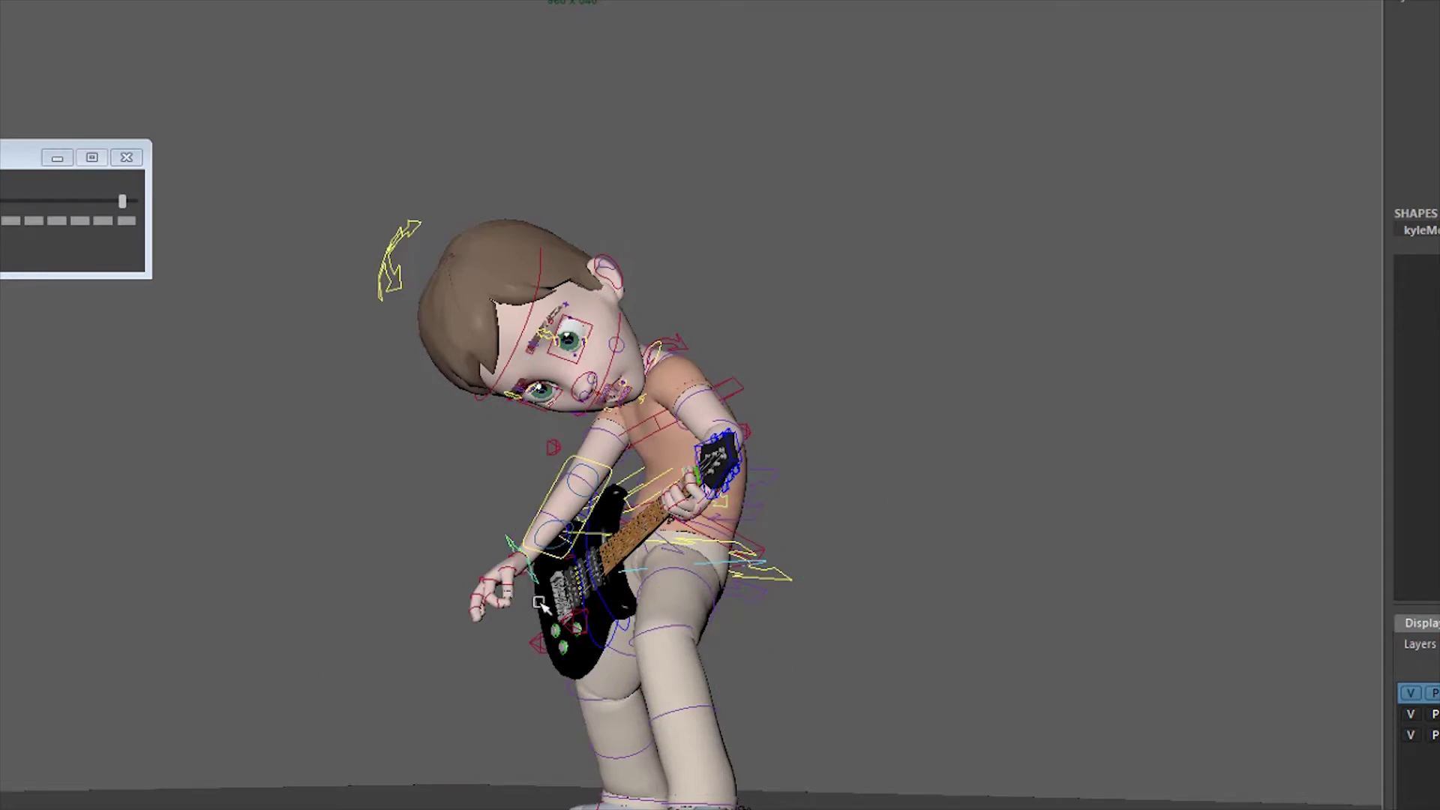
click(525, 571)
drag(547, 702, 690, 612)
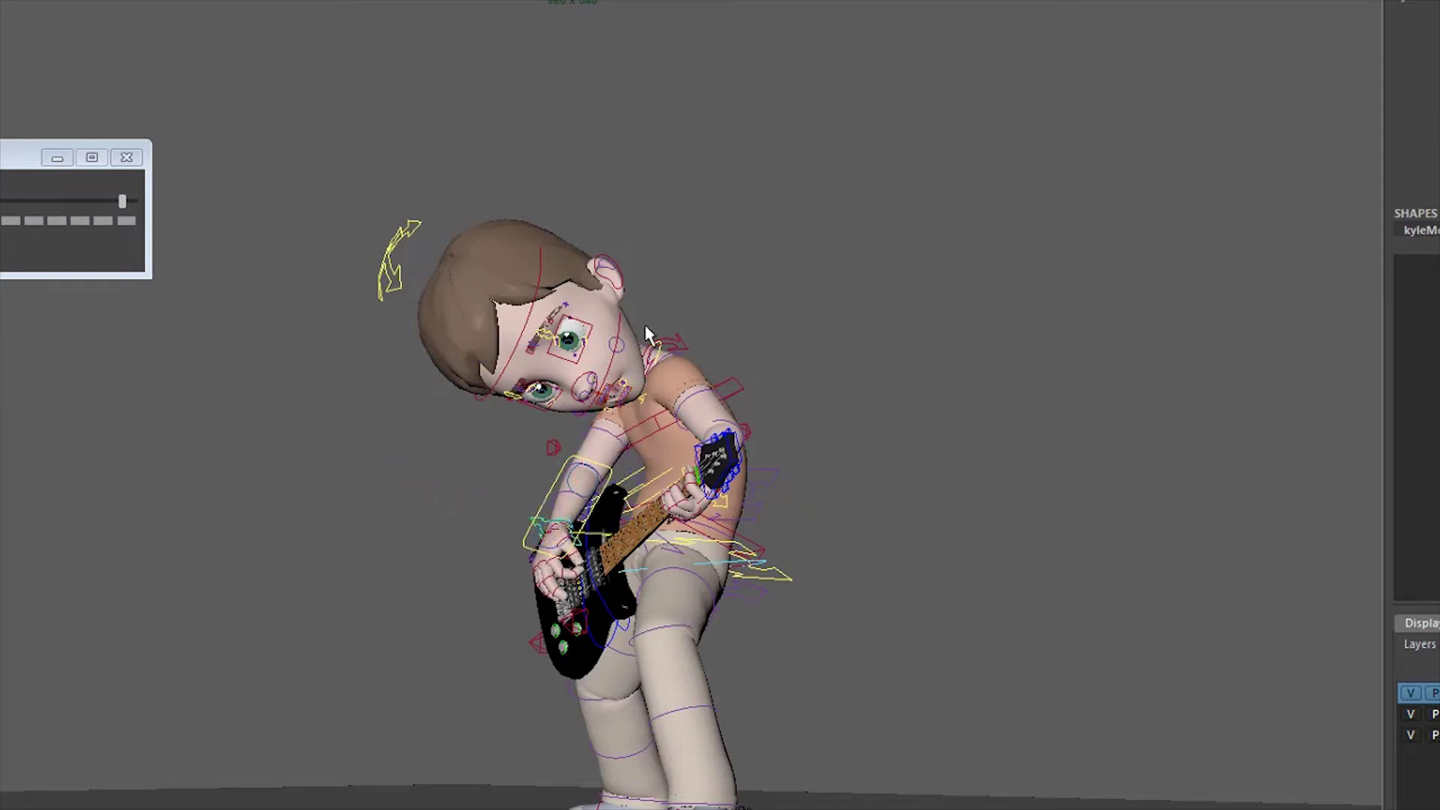
Rotate and slightly move the neck control so the character's drooping head lifts up over the shoulders
click(664, 346)
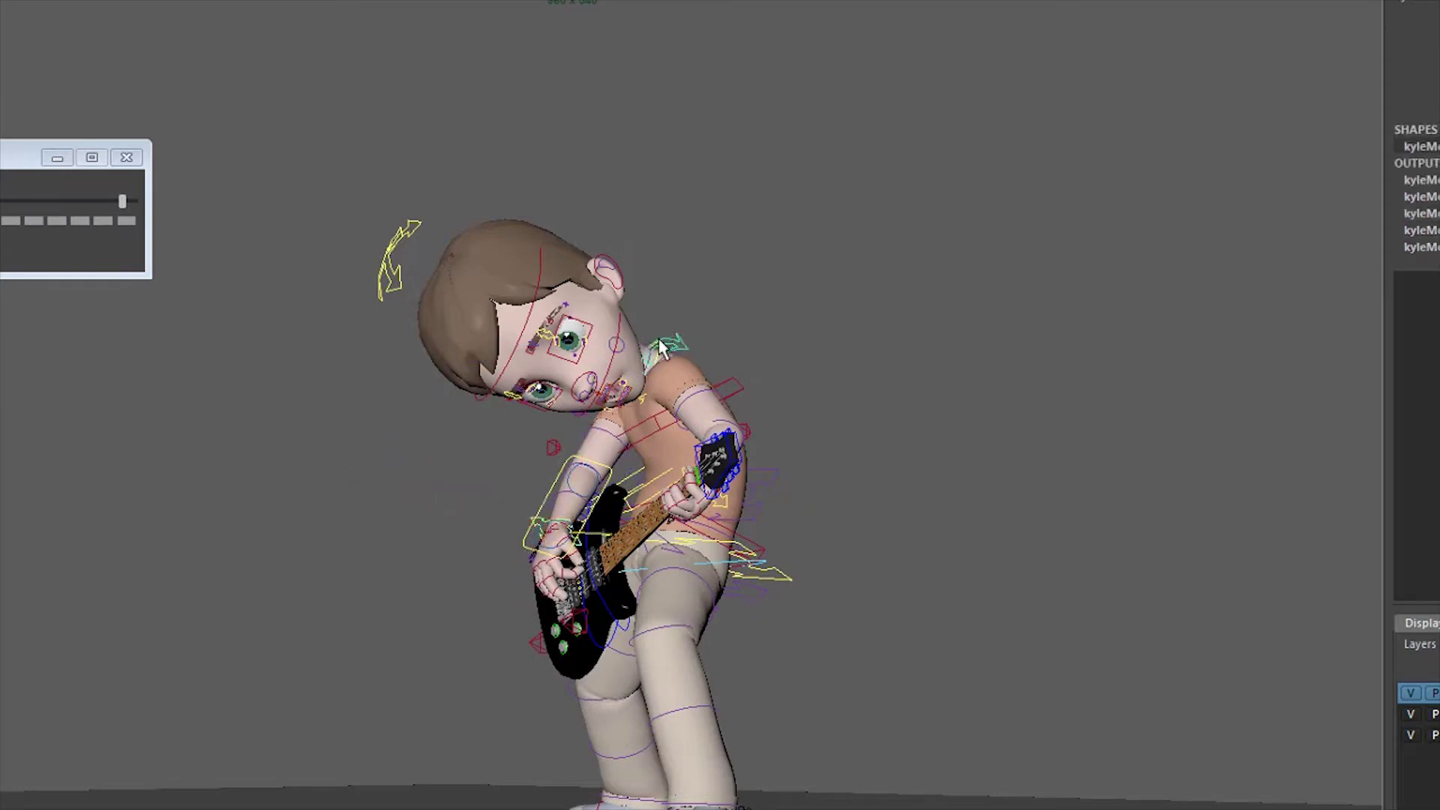
click(659, 354)
click(658, 348)
key(space)
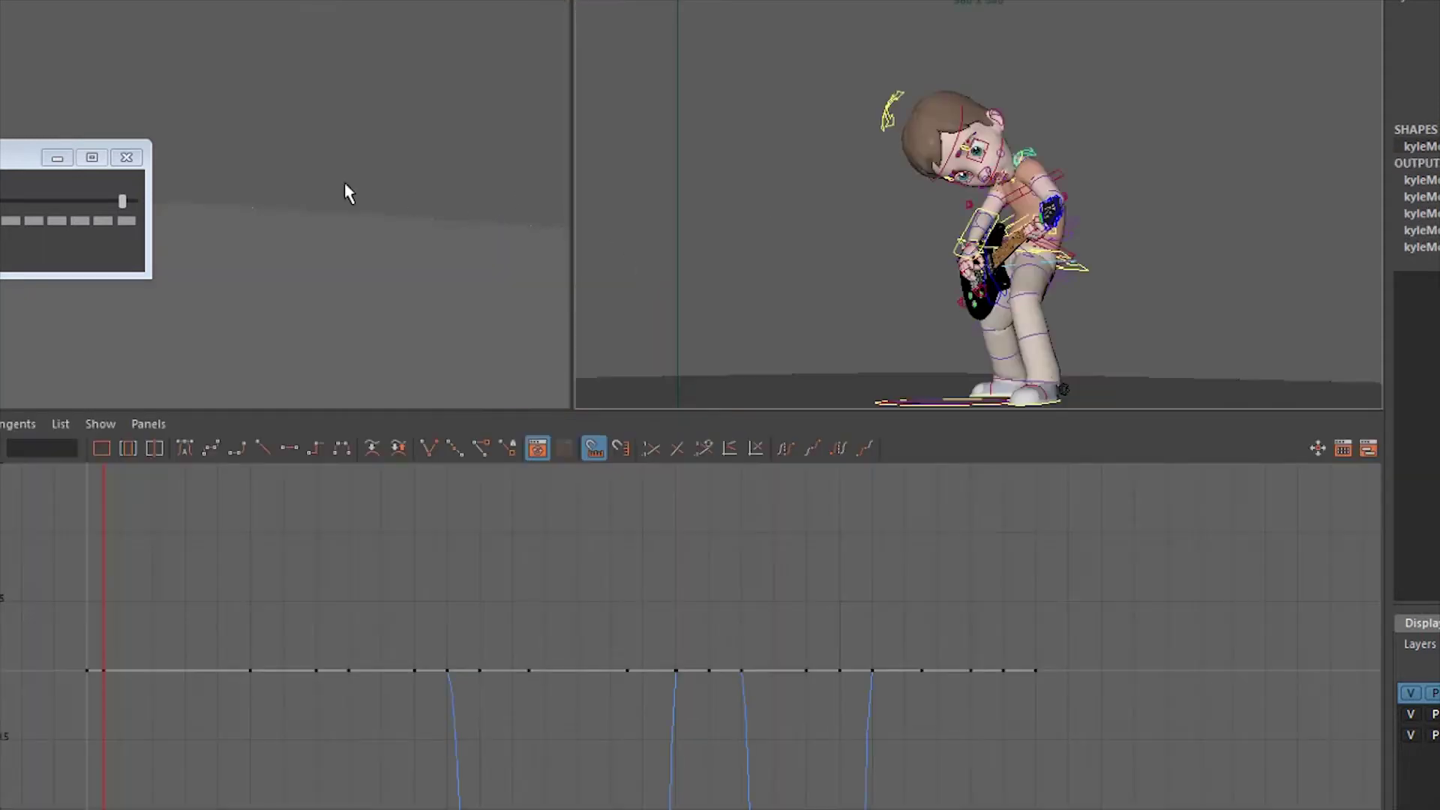
alt+drag(311, 135, 267, 123)
key(f)
scroll(253, 172, down, 3)
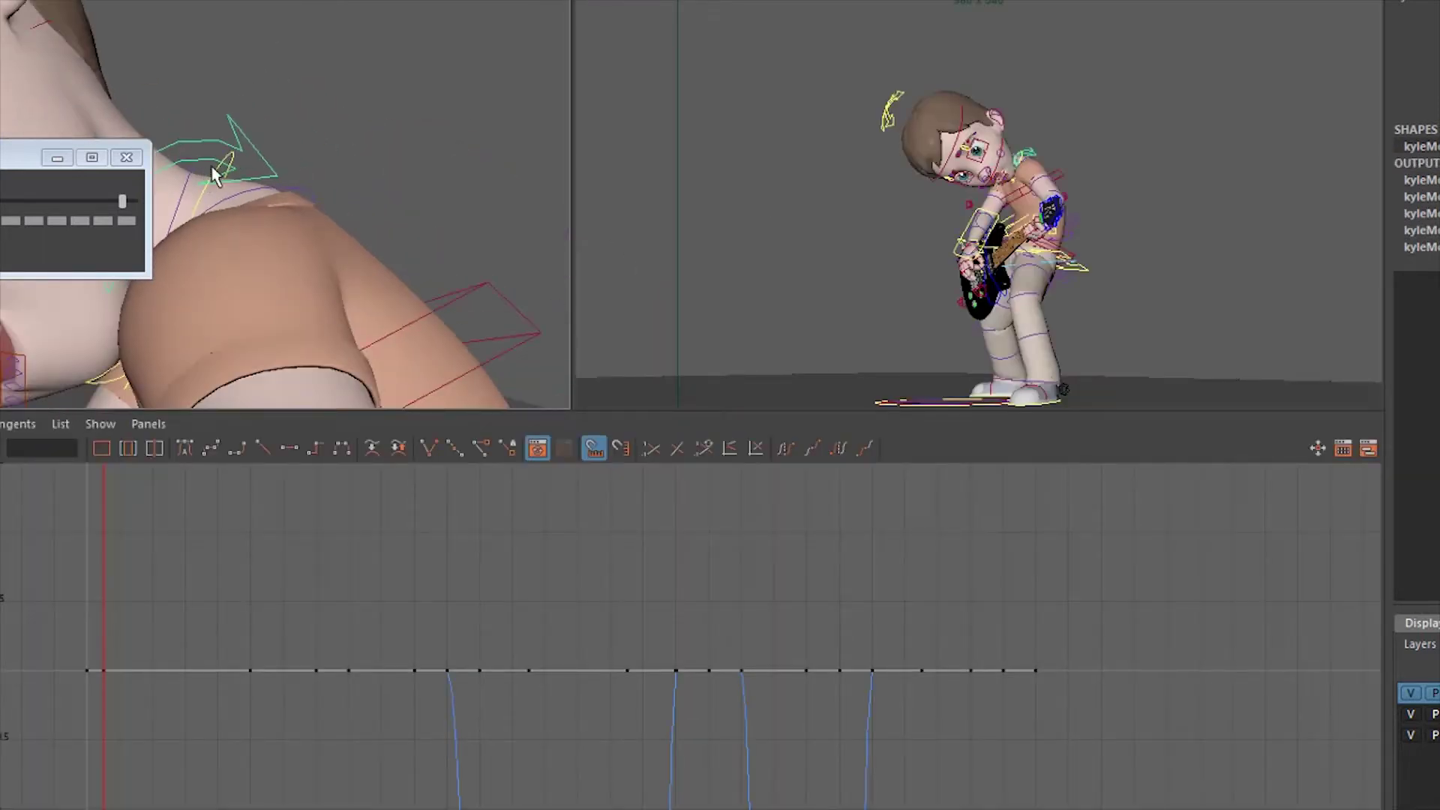
click(195, 205)
key(space)
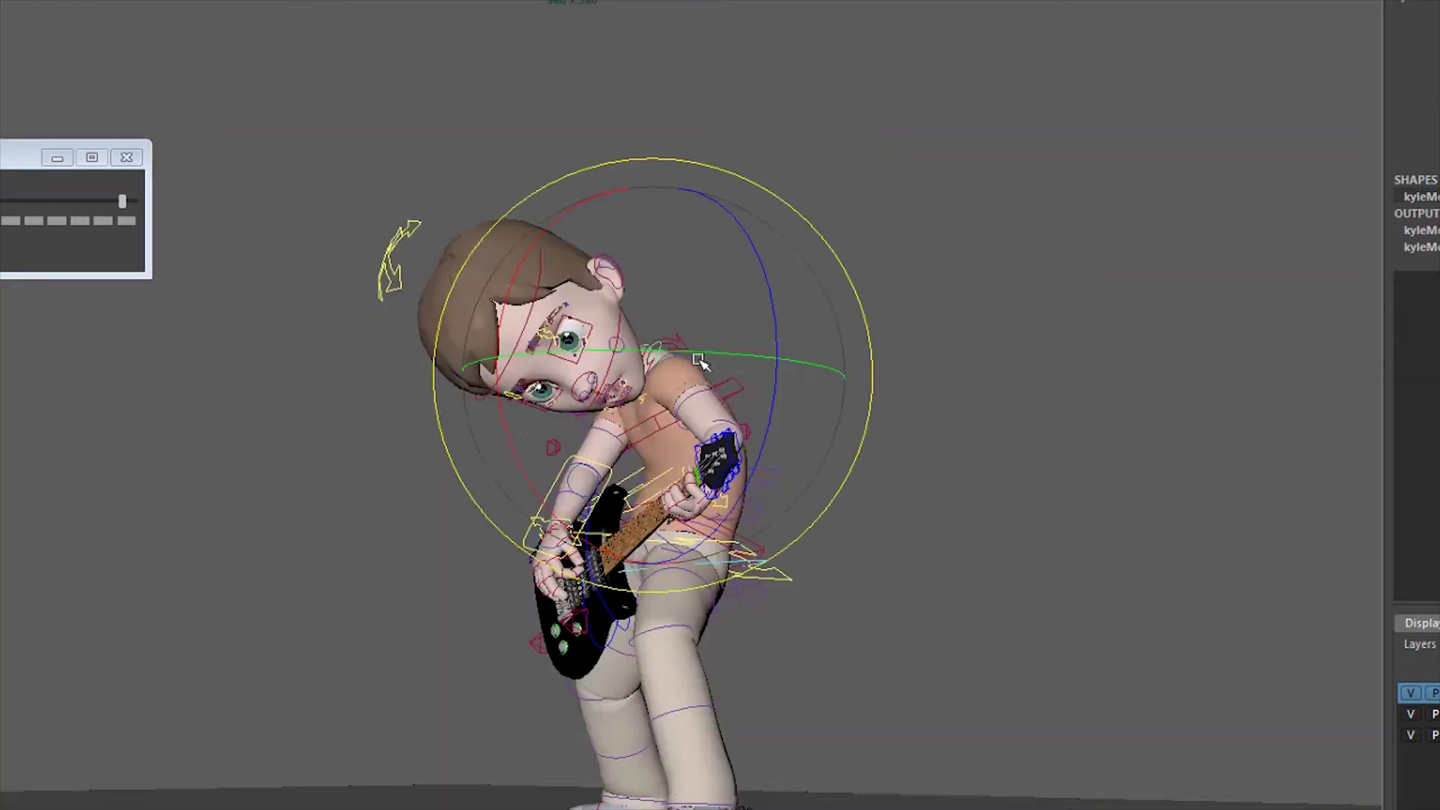
middle_drag(660, 512, 598, 480)
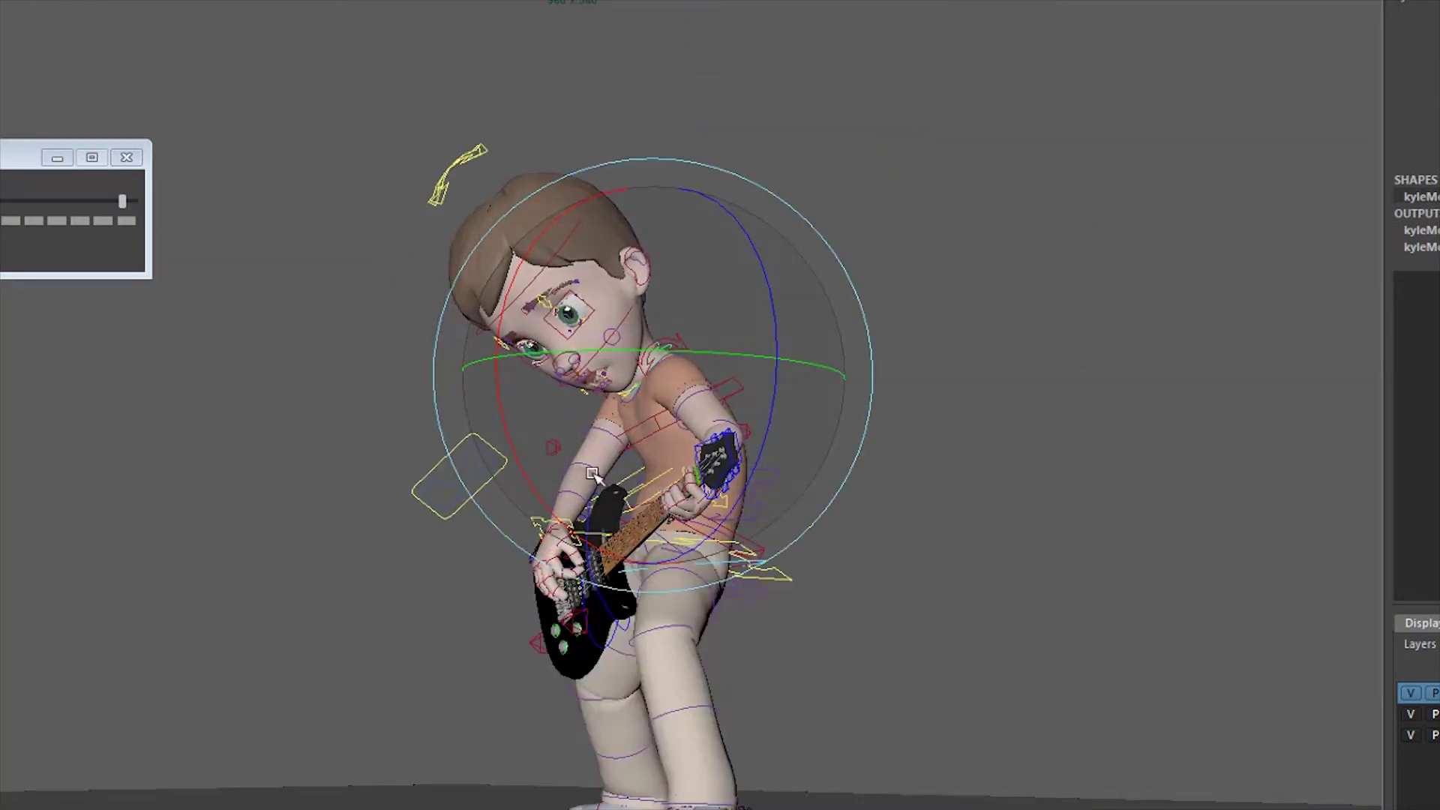
key(w)
key(w)
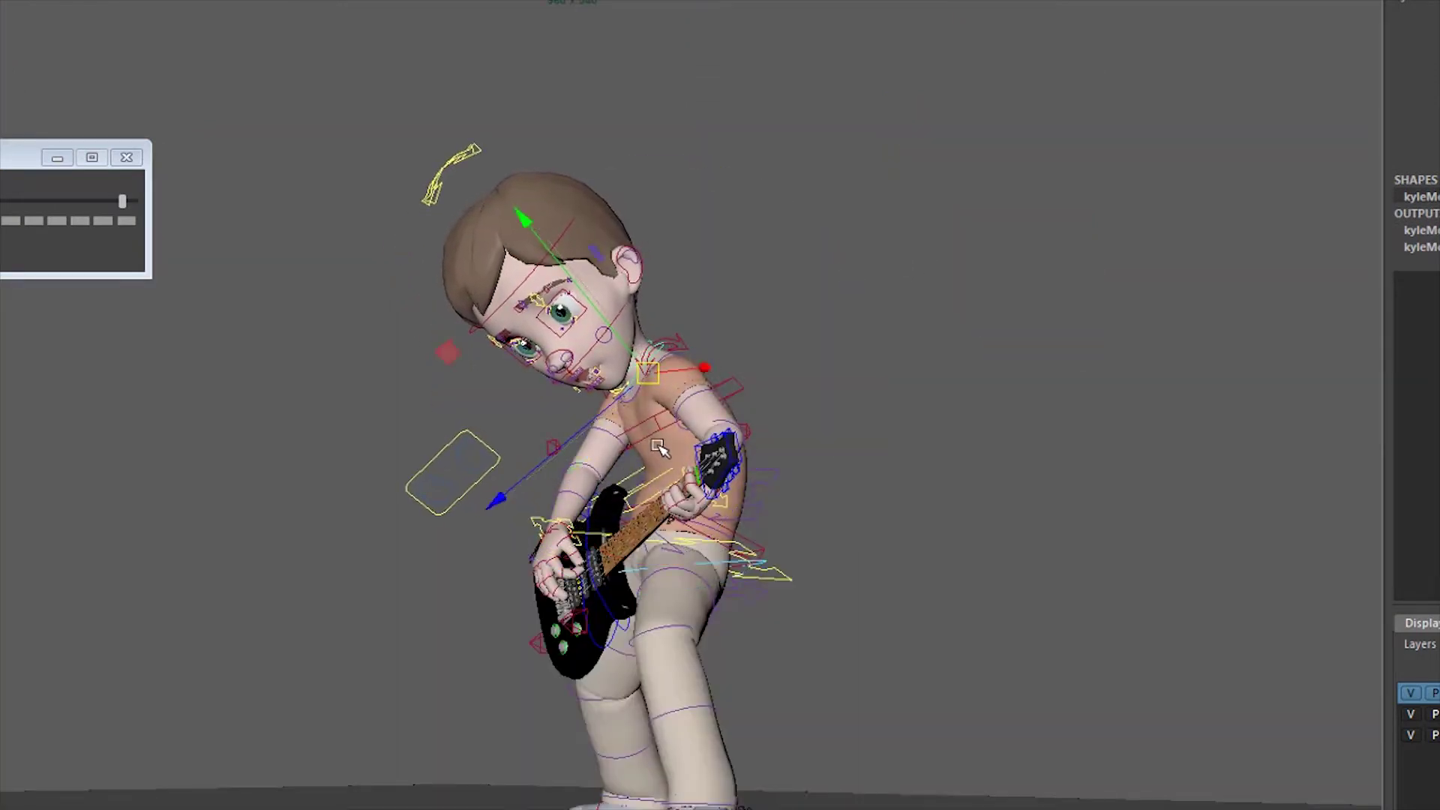
key(e)
drag(642, 231, 647, 307)
Rotate the head control to tilt the character's face further upright above the guitar
key(q)
click(494, 144)
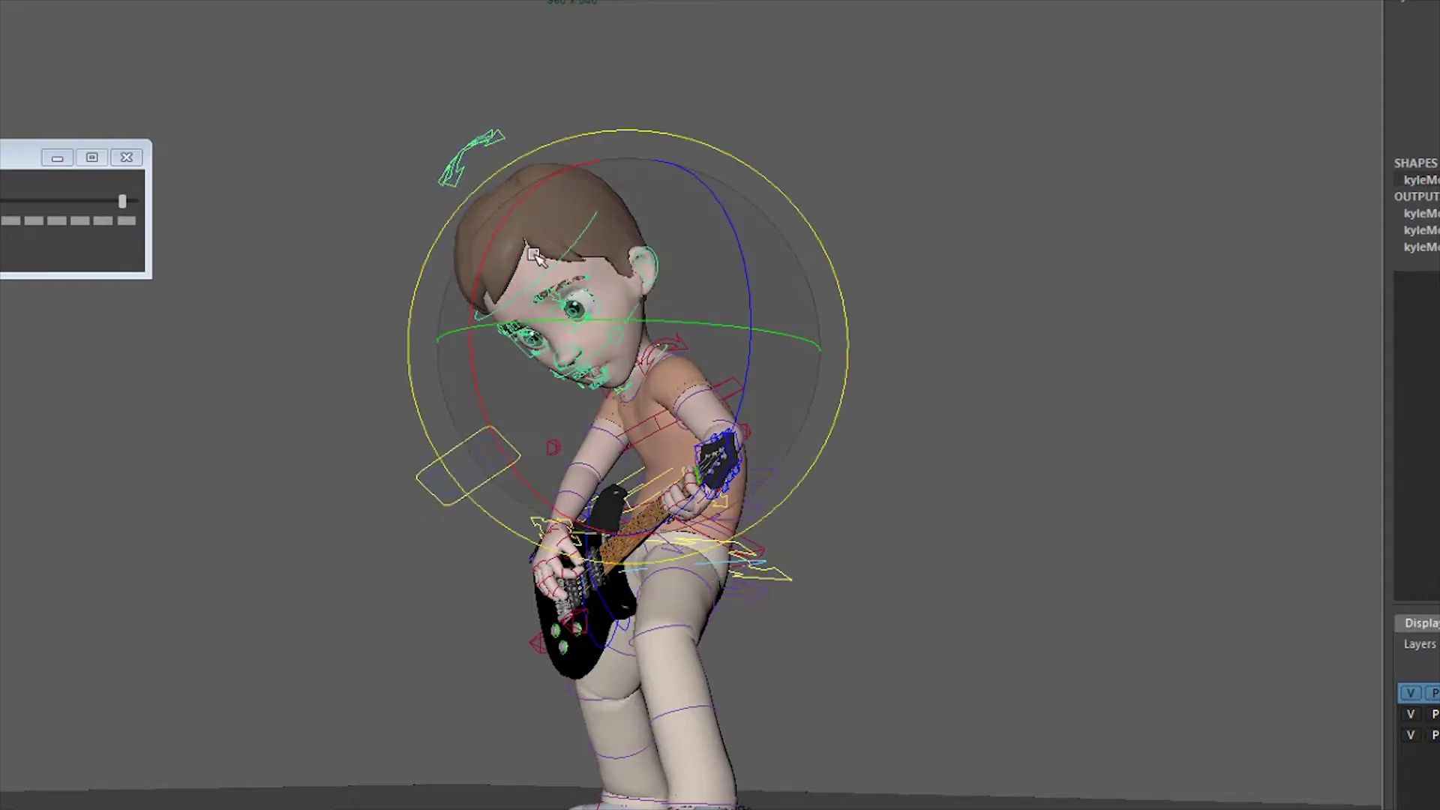
drag(537, 257, 583, 222)
drag(612, 464, 602, 417)
Move the character's left eyebrow control upward
alt+right_drag(603, 418, 800, 273)
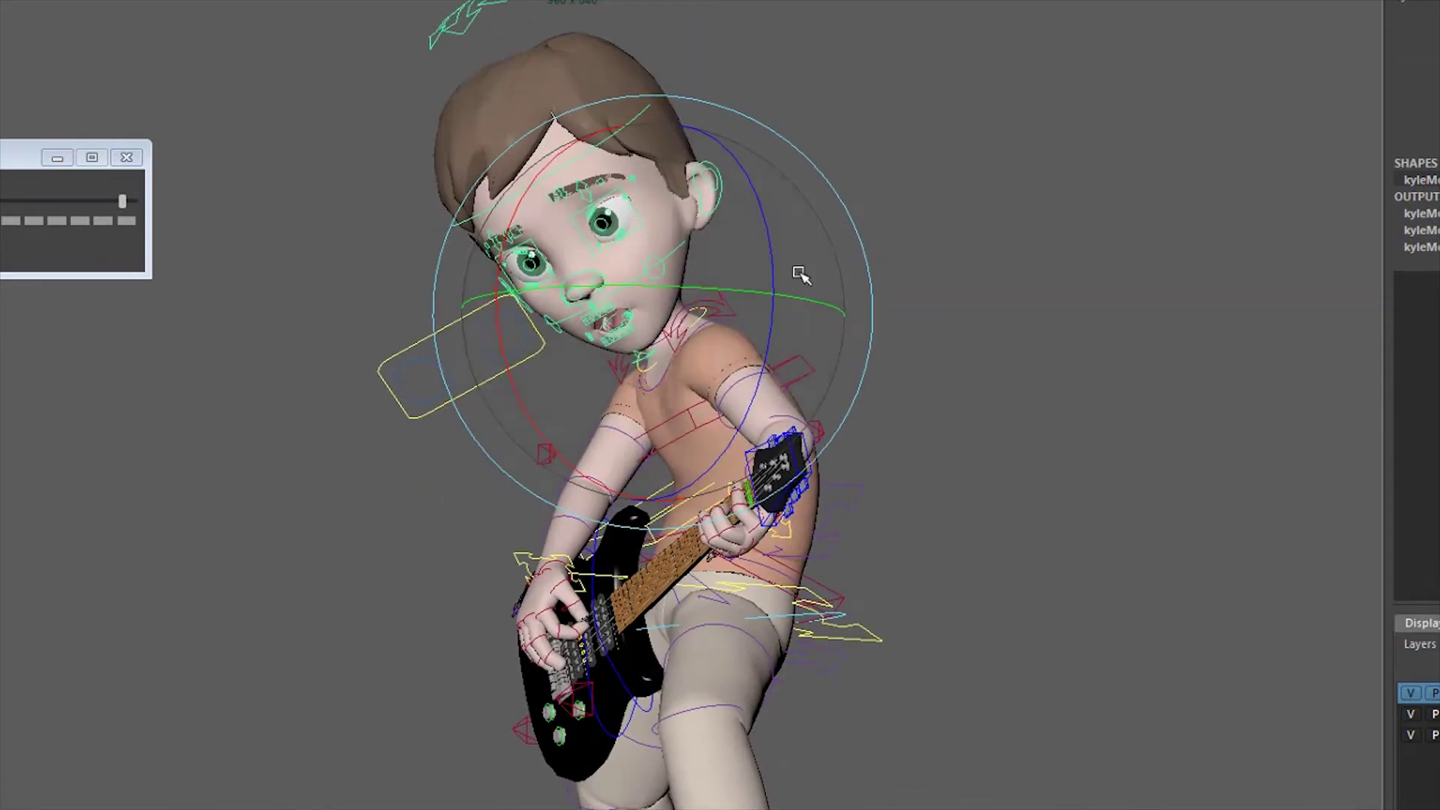
alt+middle_drag(801, 273, 846, 432)
alt+right_drag(846, 432, 1200, 421)
key(q)
click(677, 281)
key(w)
middle_drag(678, 282, 706, 236)
key(q)
click(692, 236)
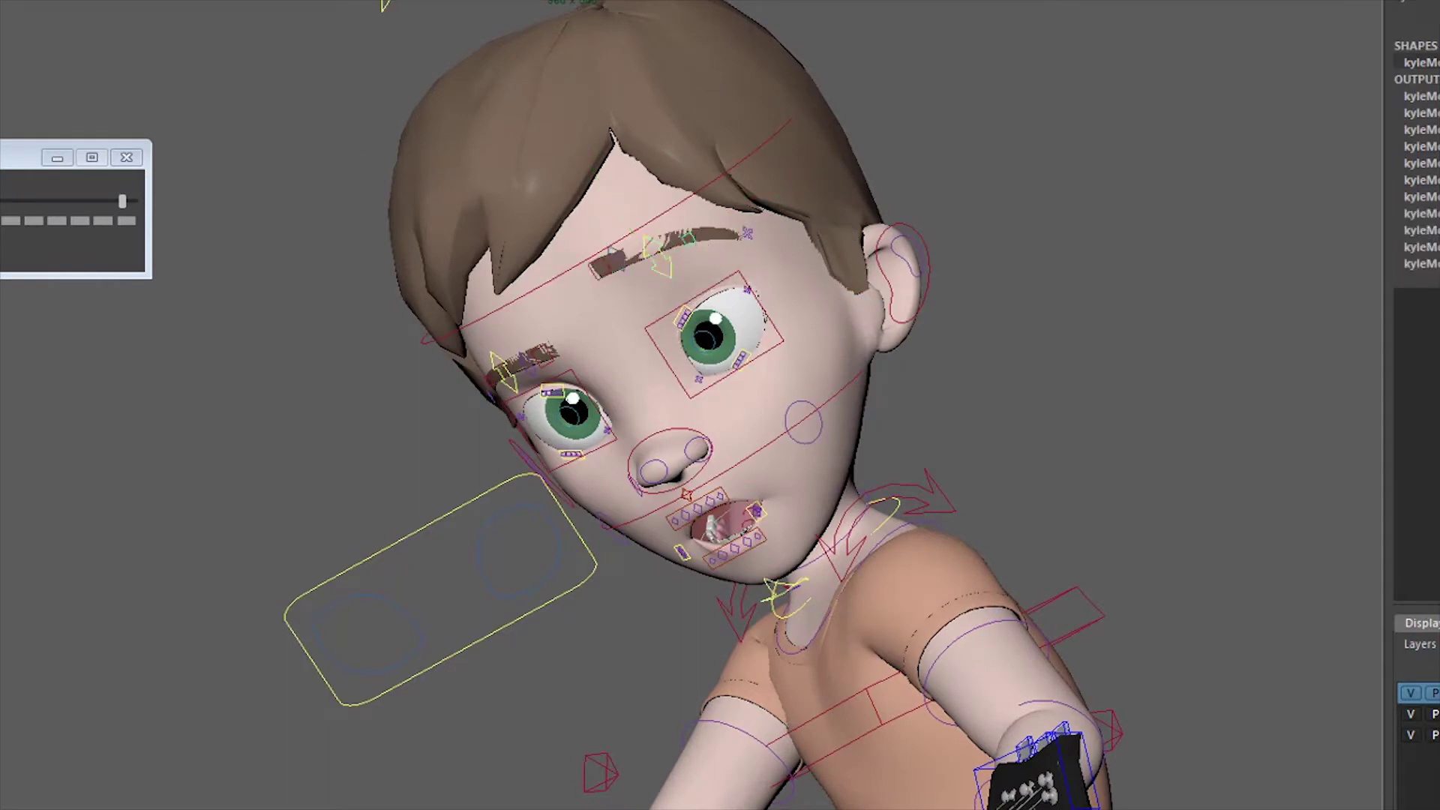
Set the MAIN_Cam near clip plane to 1 and the far clip plane to 100000
click(179, 100)
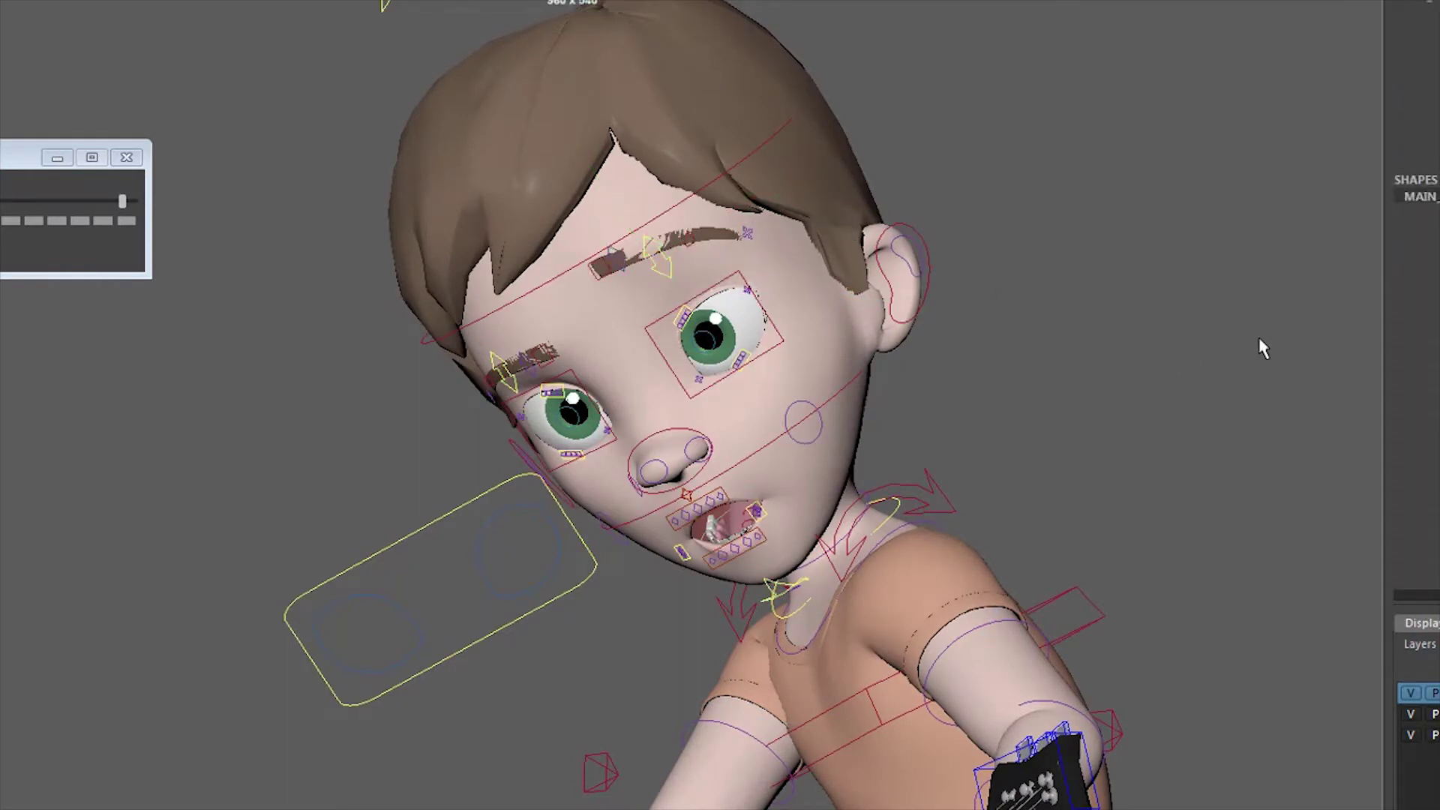
key(ctrl+a)
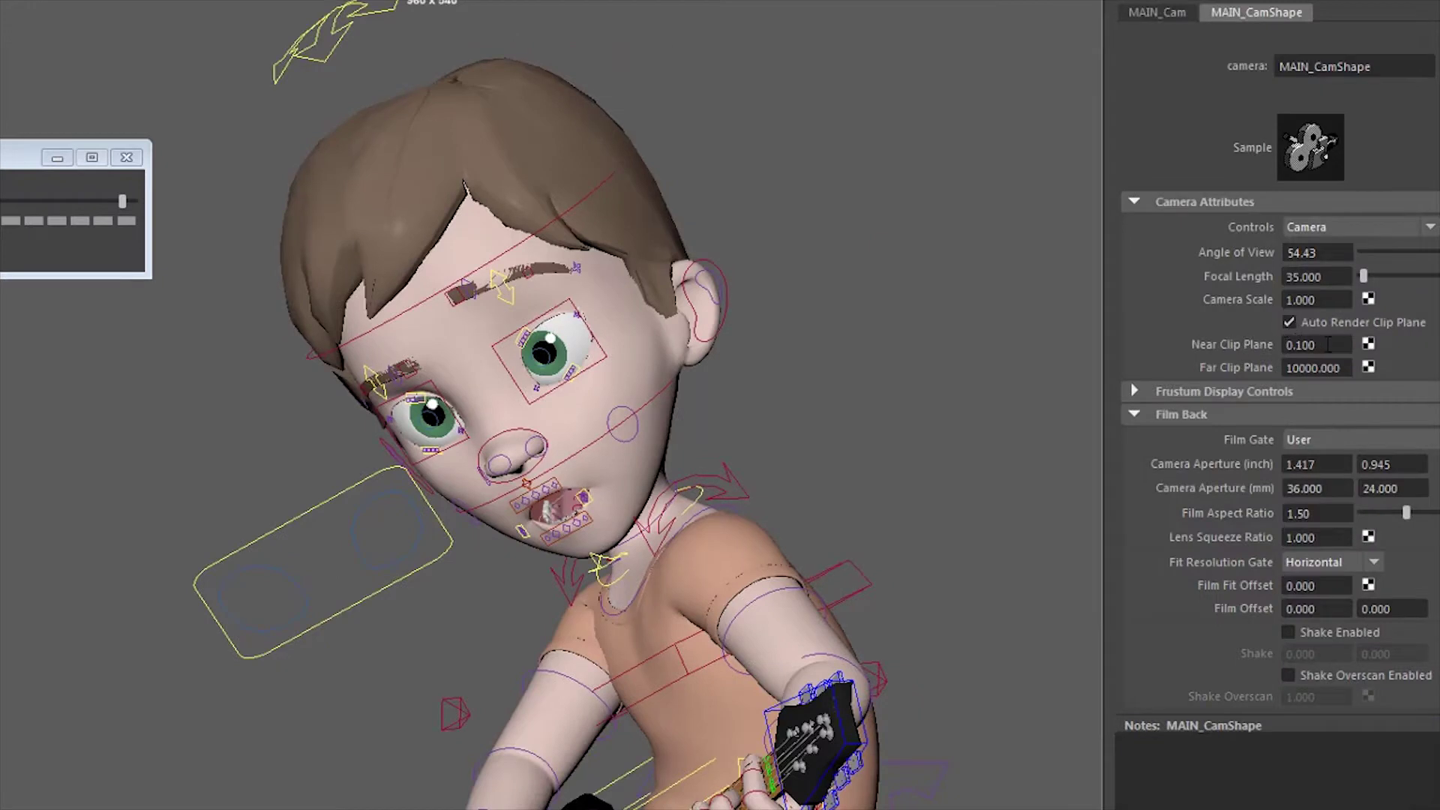
drag(1328, 344, 1249, 345)
text(1)
key(Return)
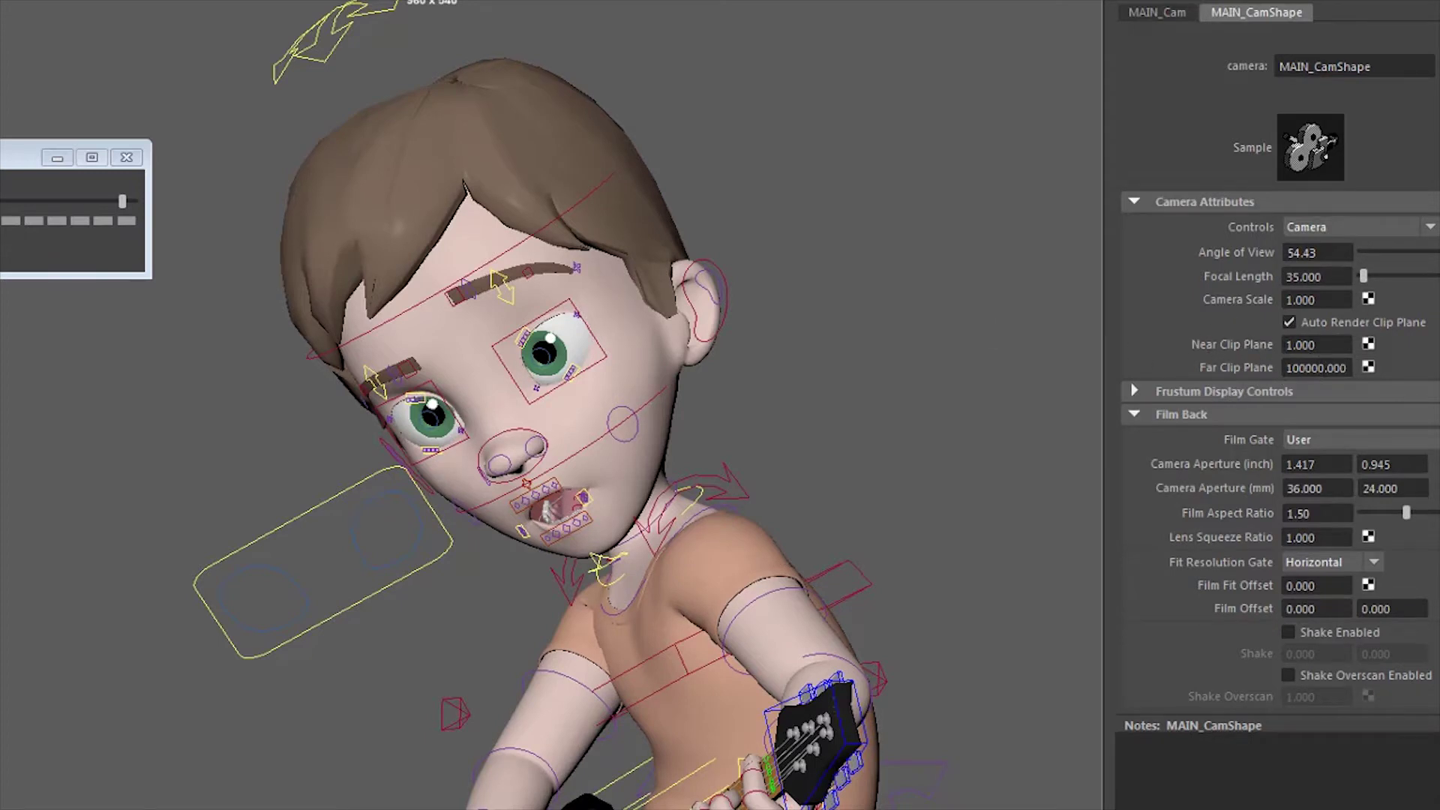
key(ctrl+a)
Shape the character's left eyebrow into an arch by moving its middle, outer and main controls
click(696, 241)
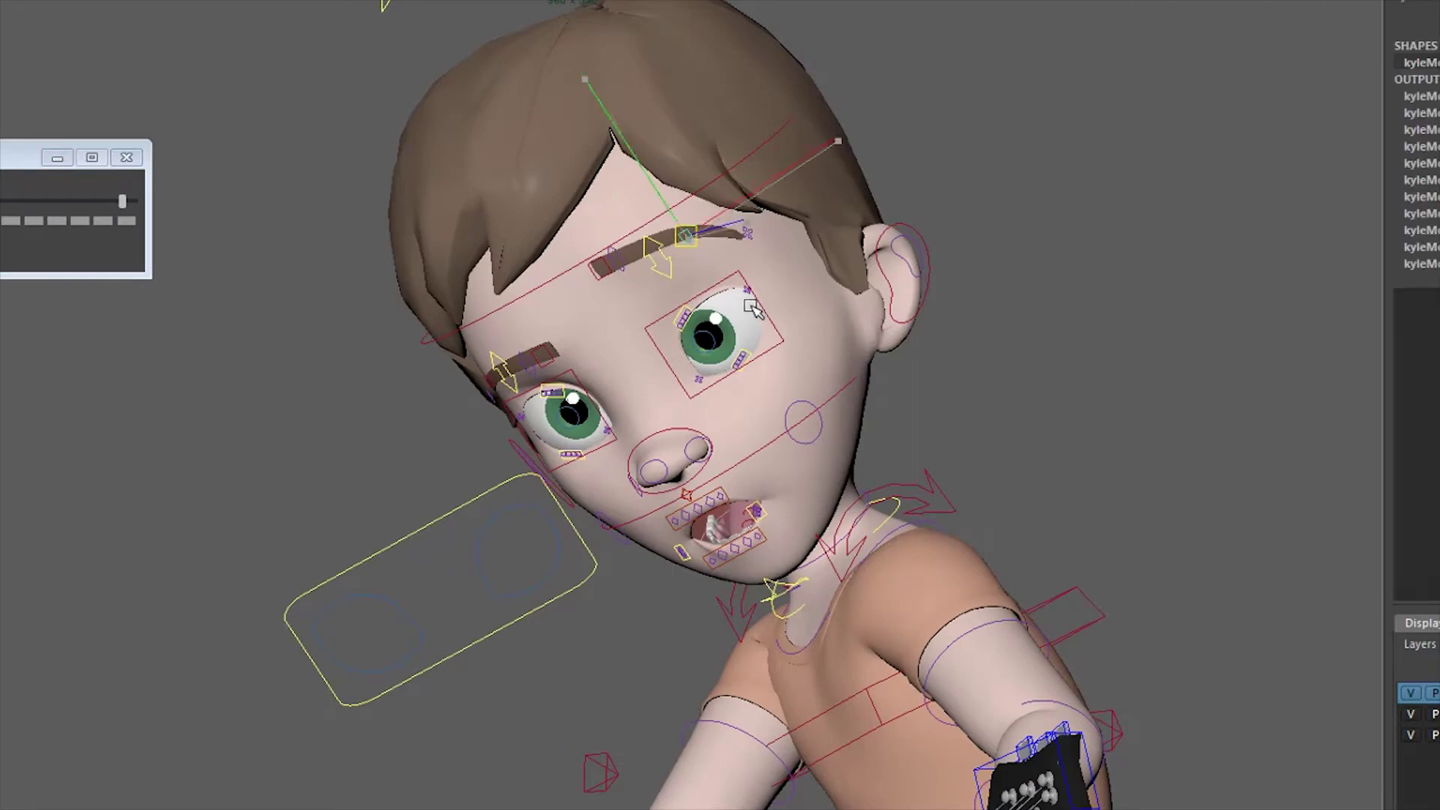
click(749, 232)
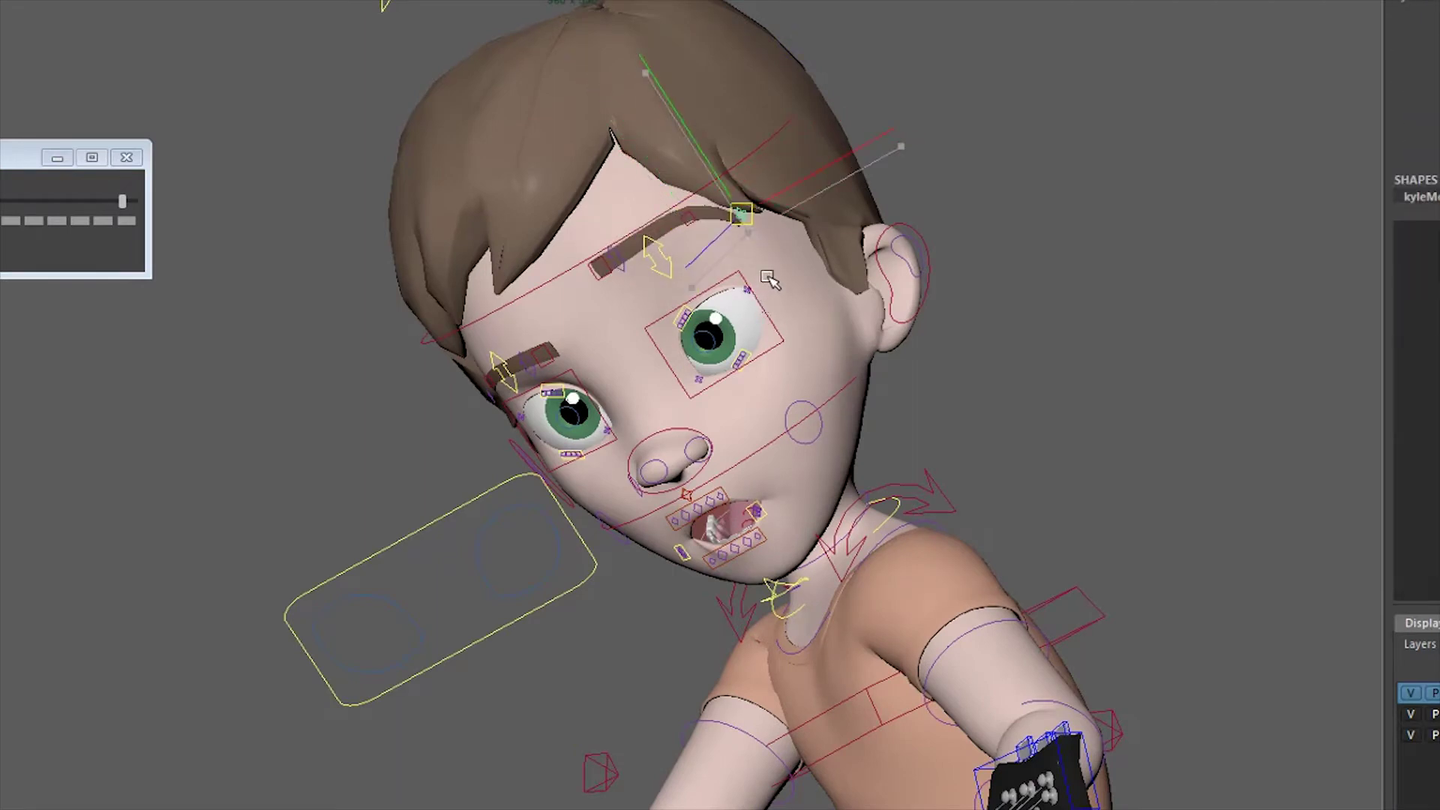
middle_drag(767, 273, 758, 252)
click(660, 261)
middle_drag(707, 304, 691, 308)
Rotate the upper and lower eyelid controls of the character's left eye to adjust the eye's opening
click(693, 315)
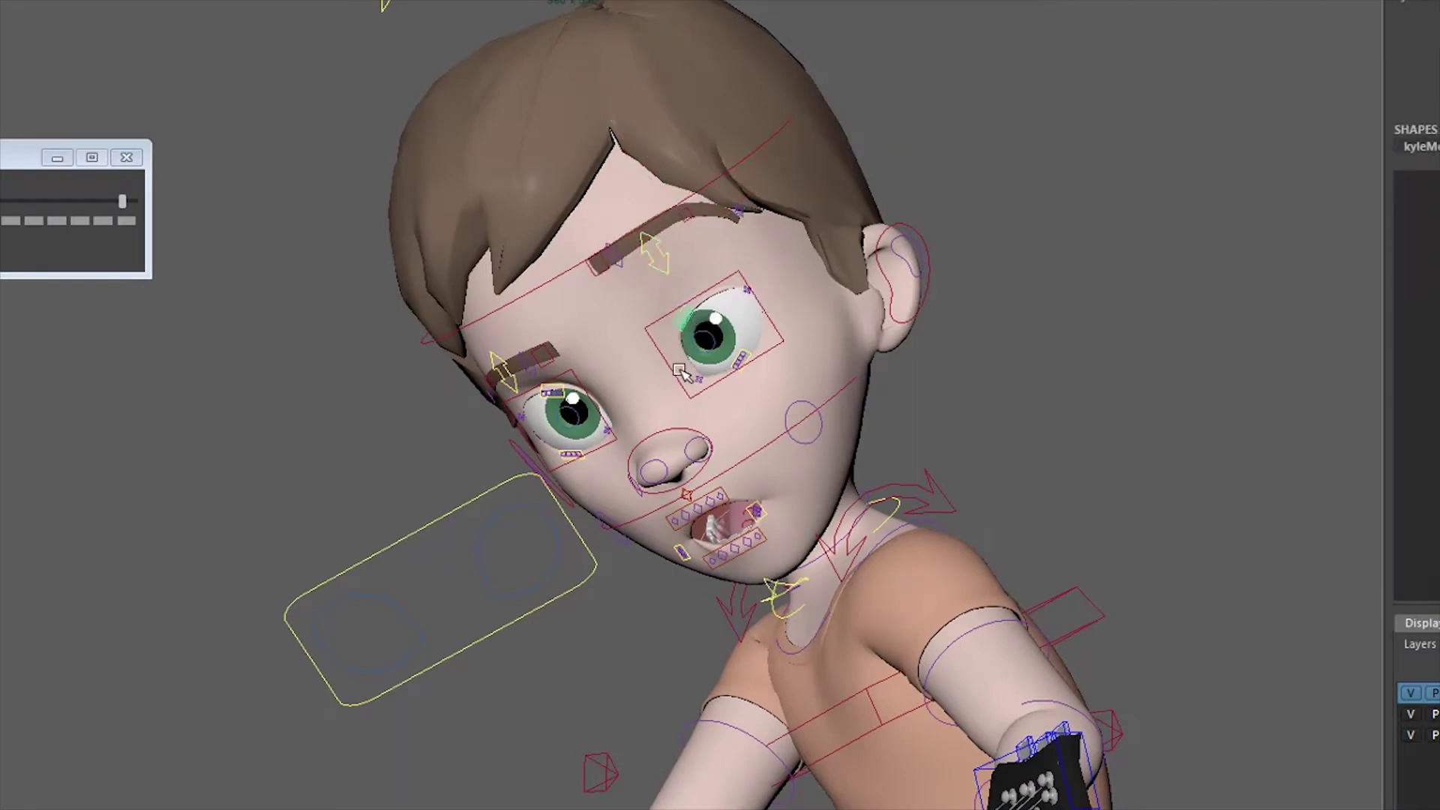
key(e)
key(q)
click(746, 358)
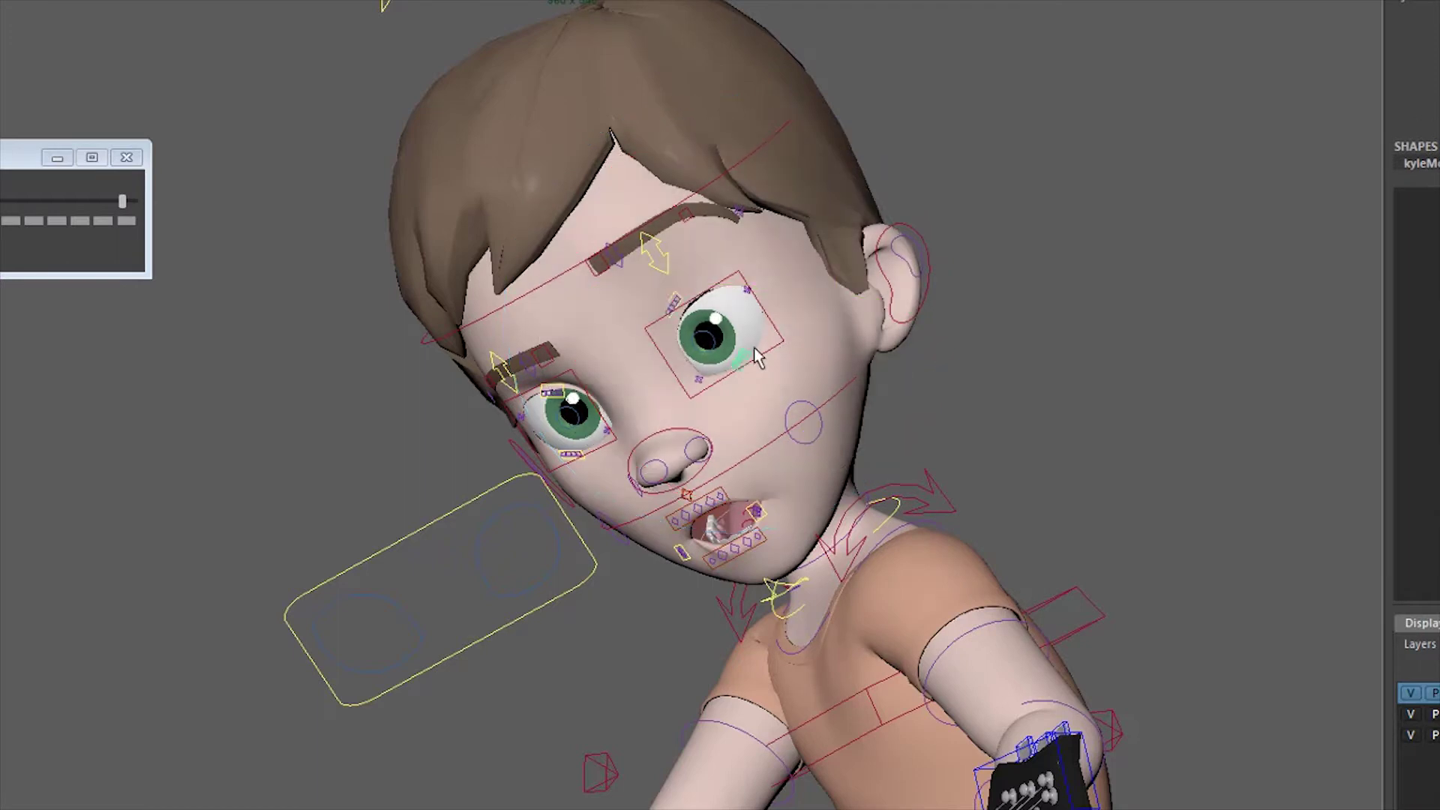
key(e)
drag(749, 379, 788, 421)
key(q)
Move the character's left mouth corner control up to stretch the mouth into an open smile
click(768, 512)
key(w)
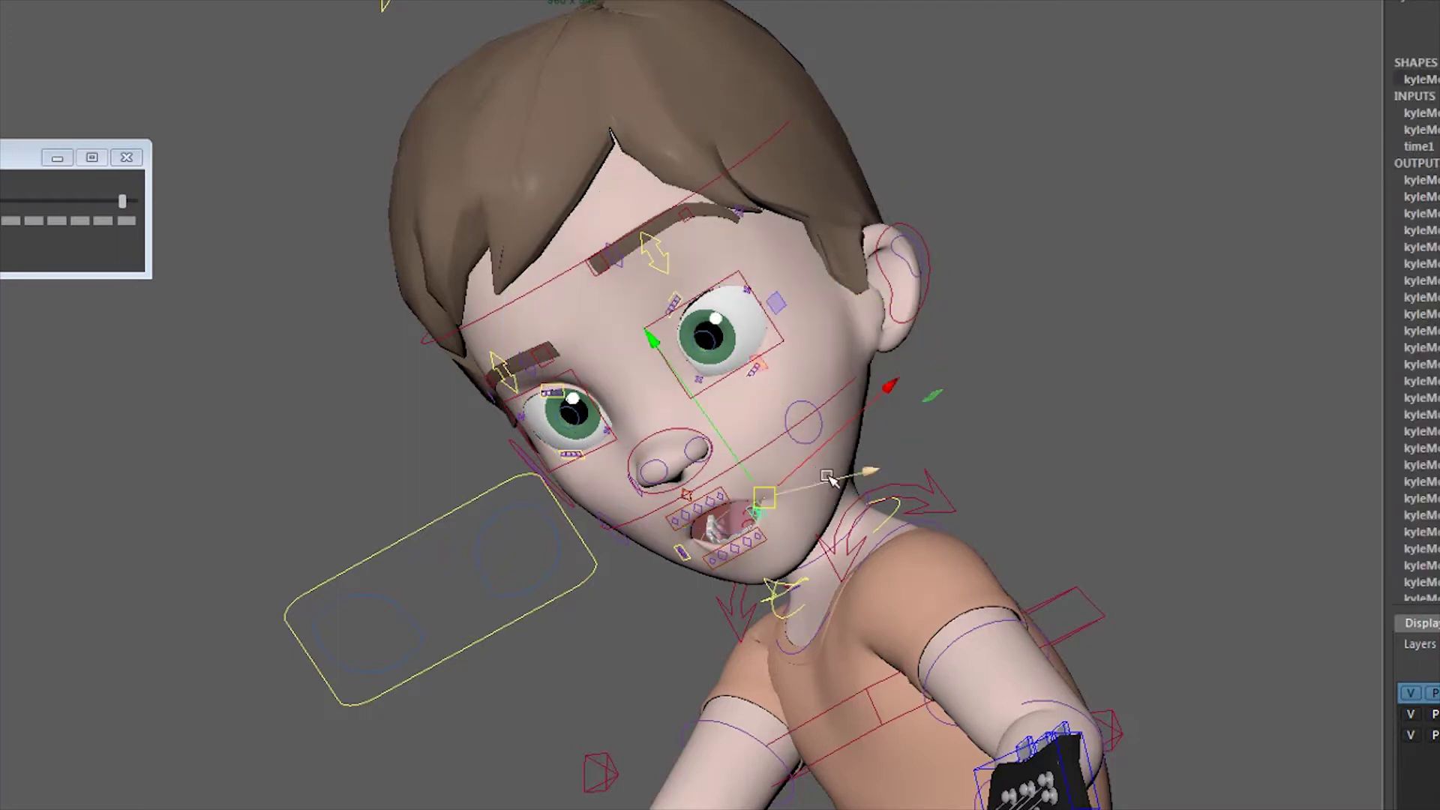
mouse_move(829, 478)
mouse_down()
mouse_move(807, 493)
mouse_move(815, 456)
mouse_up()
key(q)
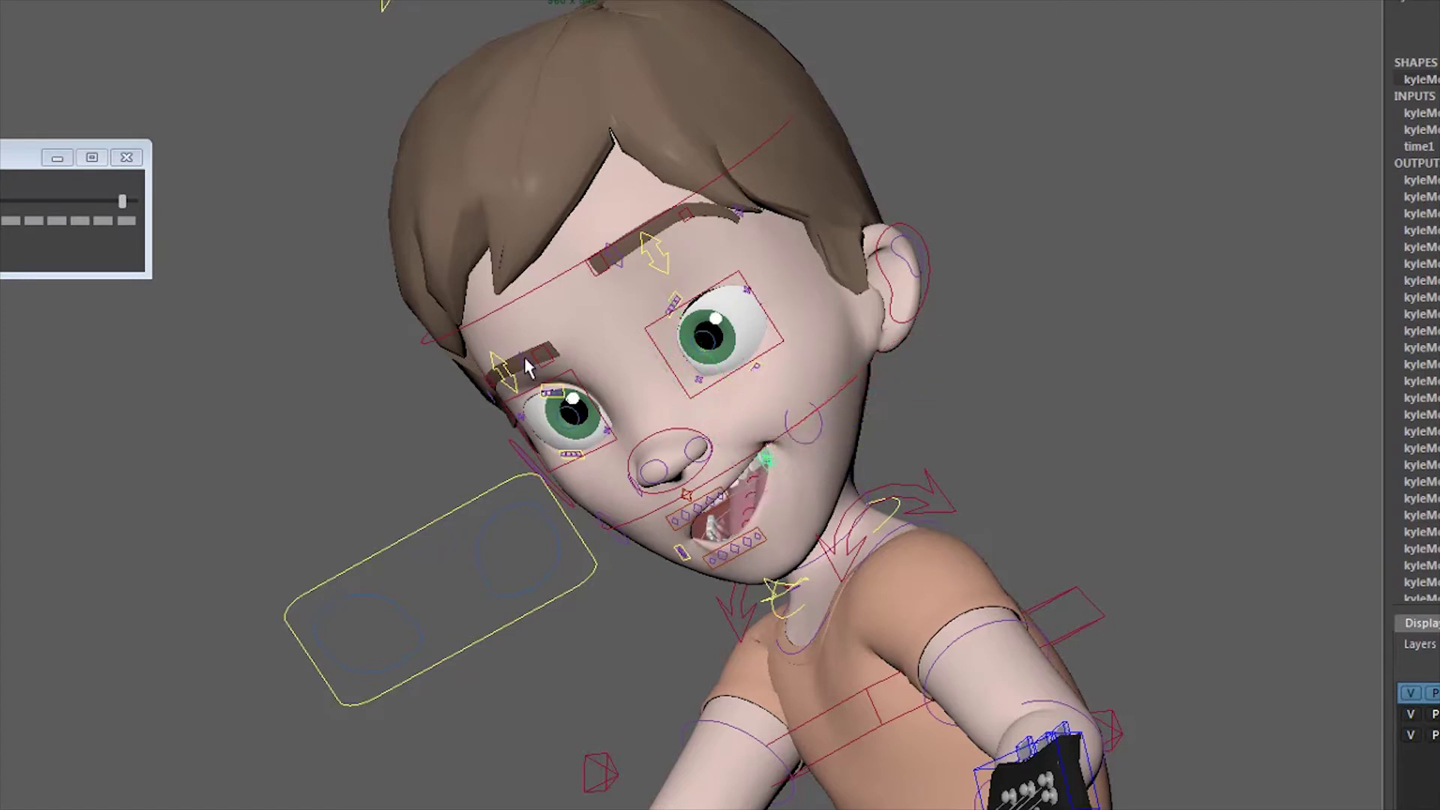
Raise the character's right eyebrow by moving its controls up and toward the outer side of the face
click(524, 357)
drag(525, 358, 539, 327)
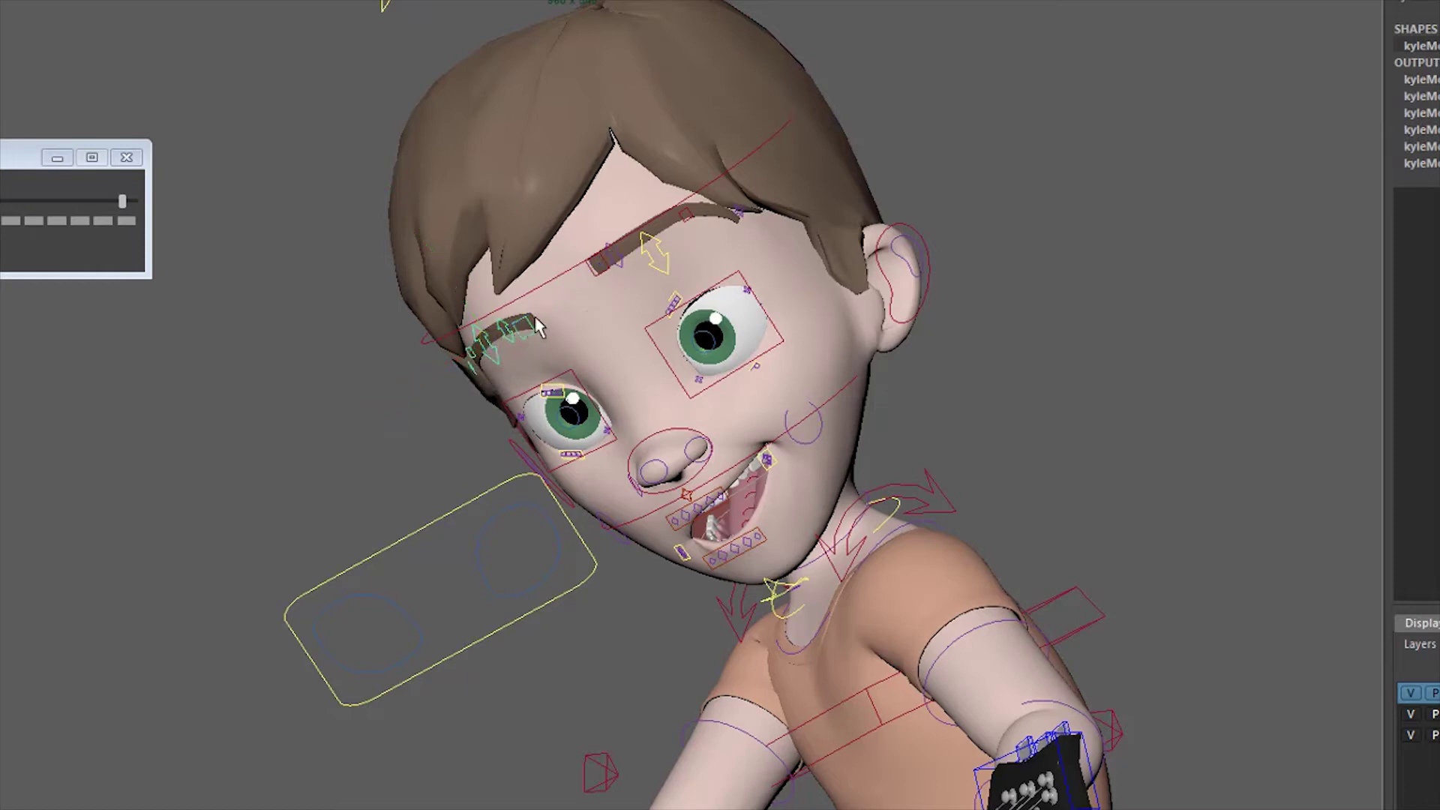
click(523, 327)
key(w)
middle_drag(550, 354, 540, 335)
key(q)
Rotate the upper eyelid control of the character's right eye to lift the lid
click(561, 391)
key(e)
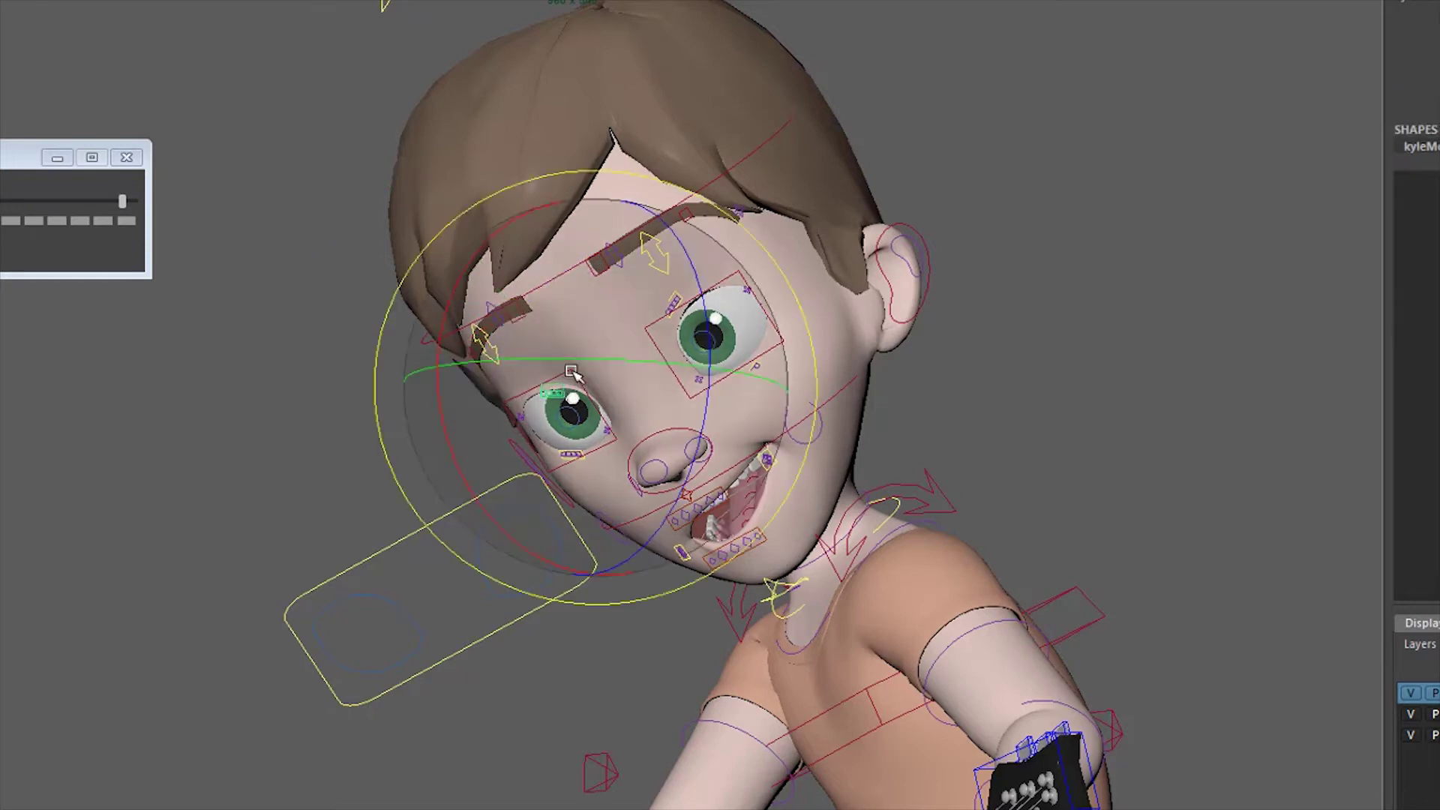
drag(570, 364, 552, 316)
key(q)
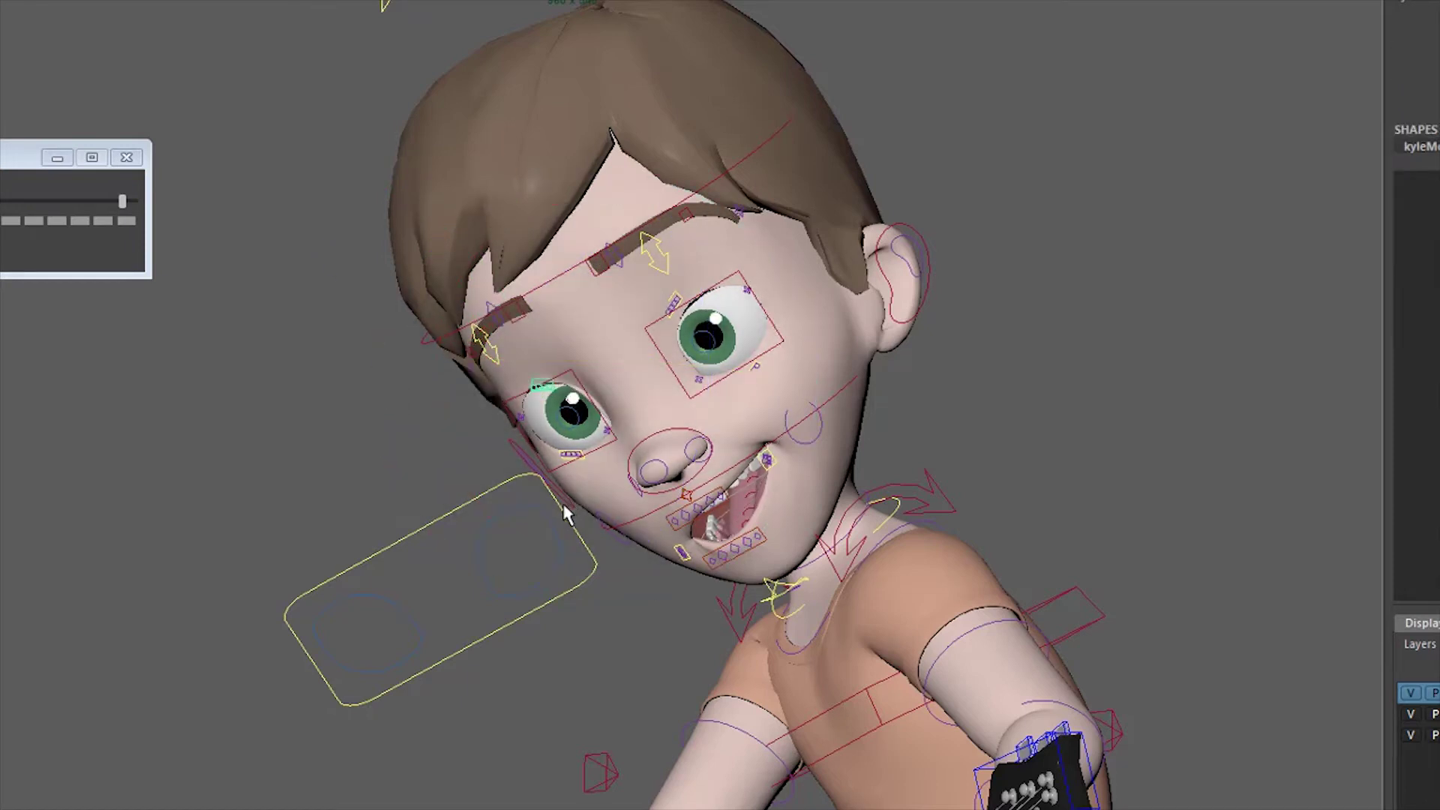
Move the eye target control down so the character's gaze drops toward the fretting hand
click(564, 508)
key(w)
middle_drag(390, 375, 621, 621)
key(q)
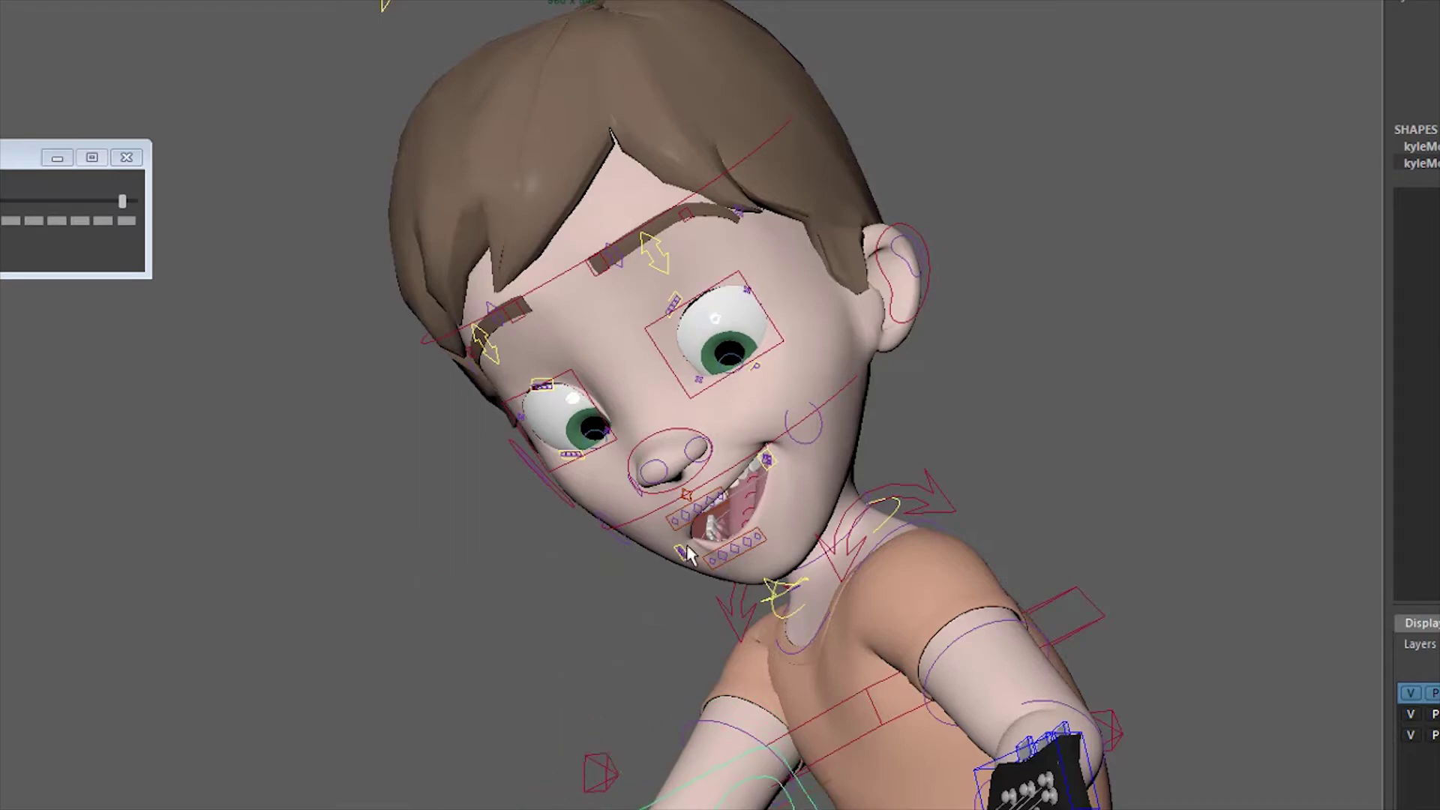
Move the character's right mouth corner control up to complete the smile, and check the pose in the camera framing
click(685, 548)
key(w)
middle_drag(566, 525, 549, 505)
key(backslash)
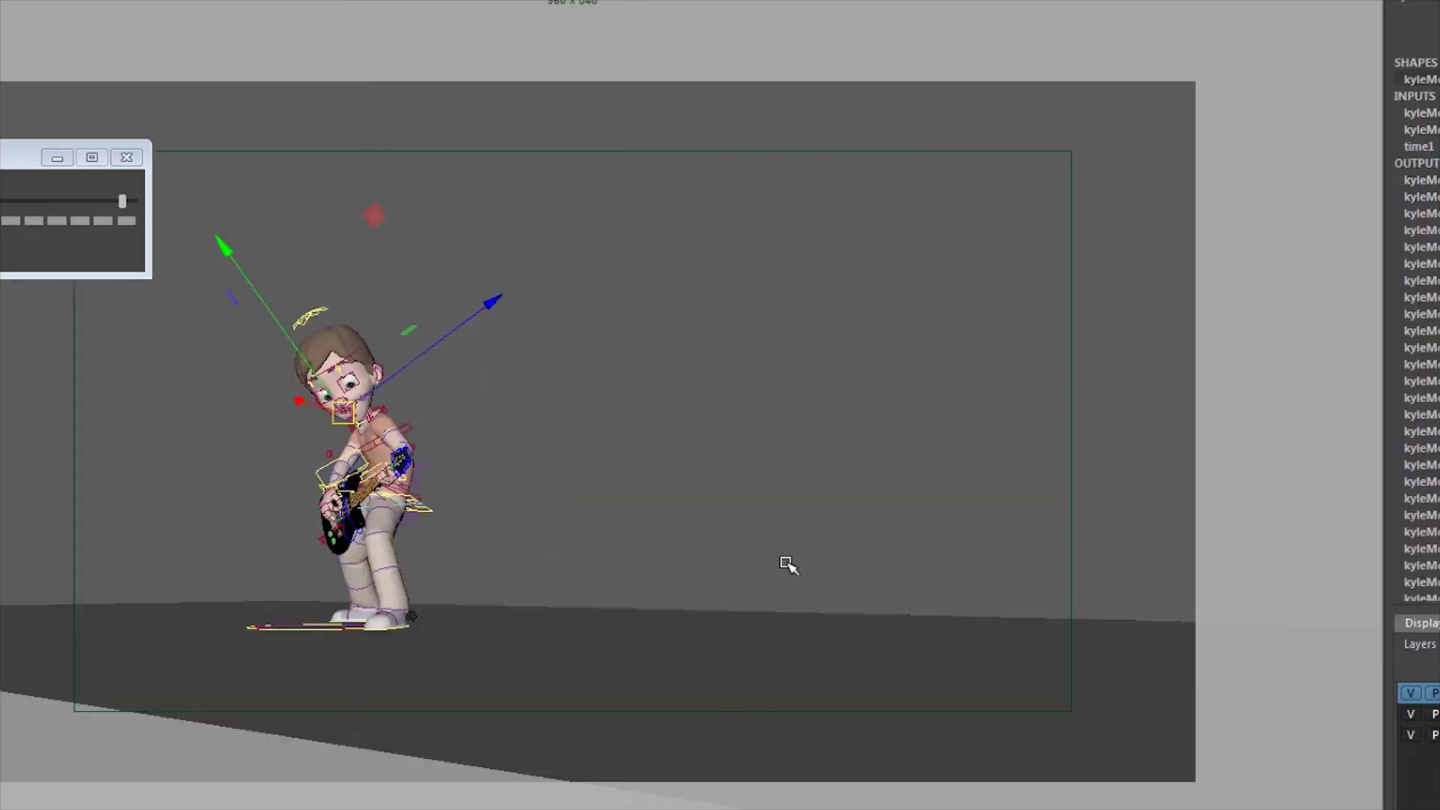
key(backslash)
Adjust the bend of the character's left arm by repositioning its elbow control lower
alt+middle_drag(604, 469, 490, 241)
click(841, 395)
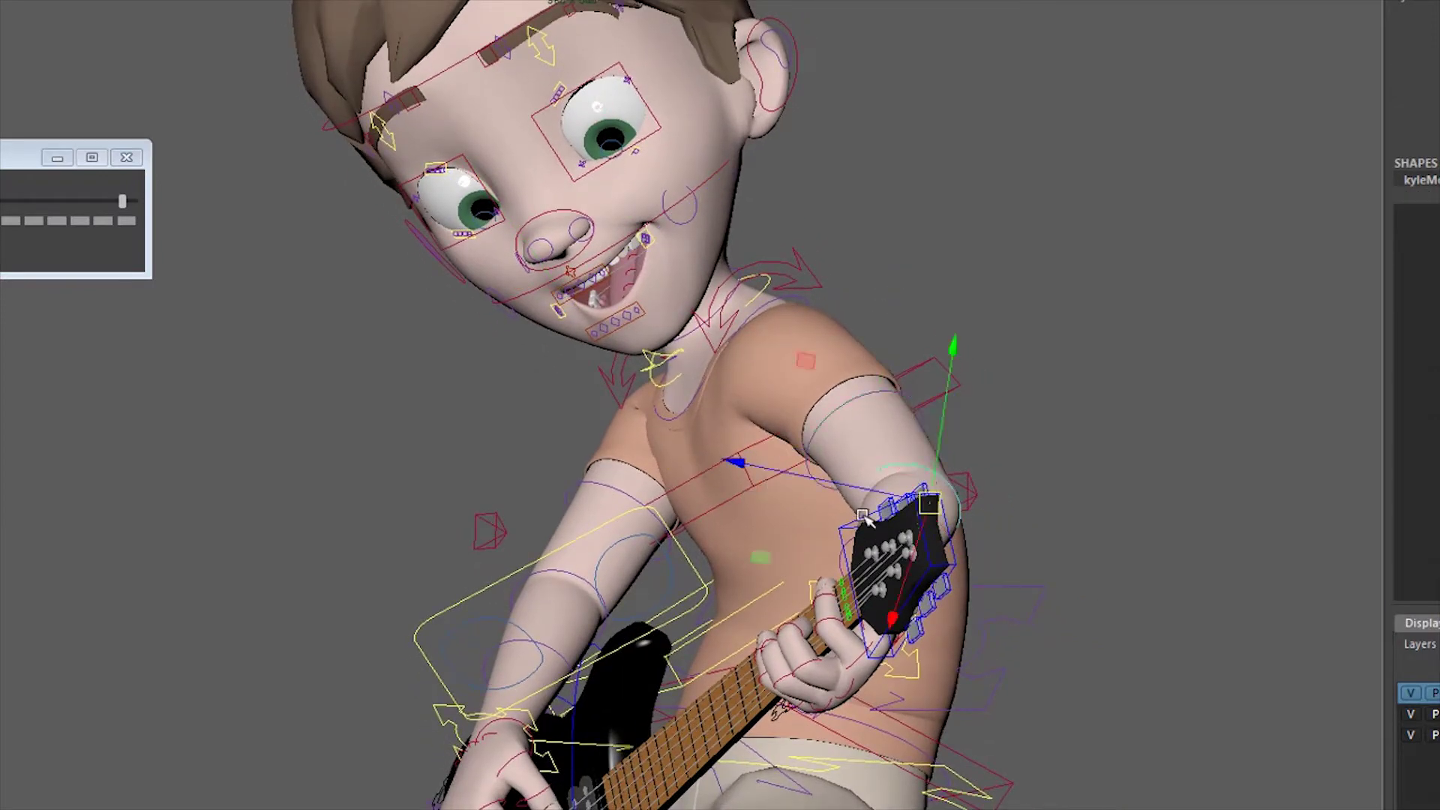
click(735, 501)
click(843, 561)
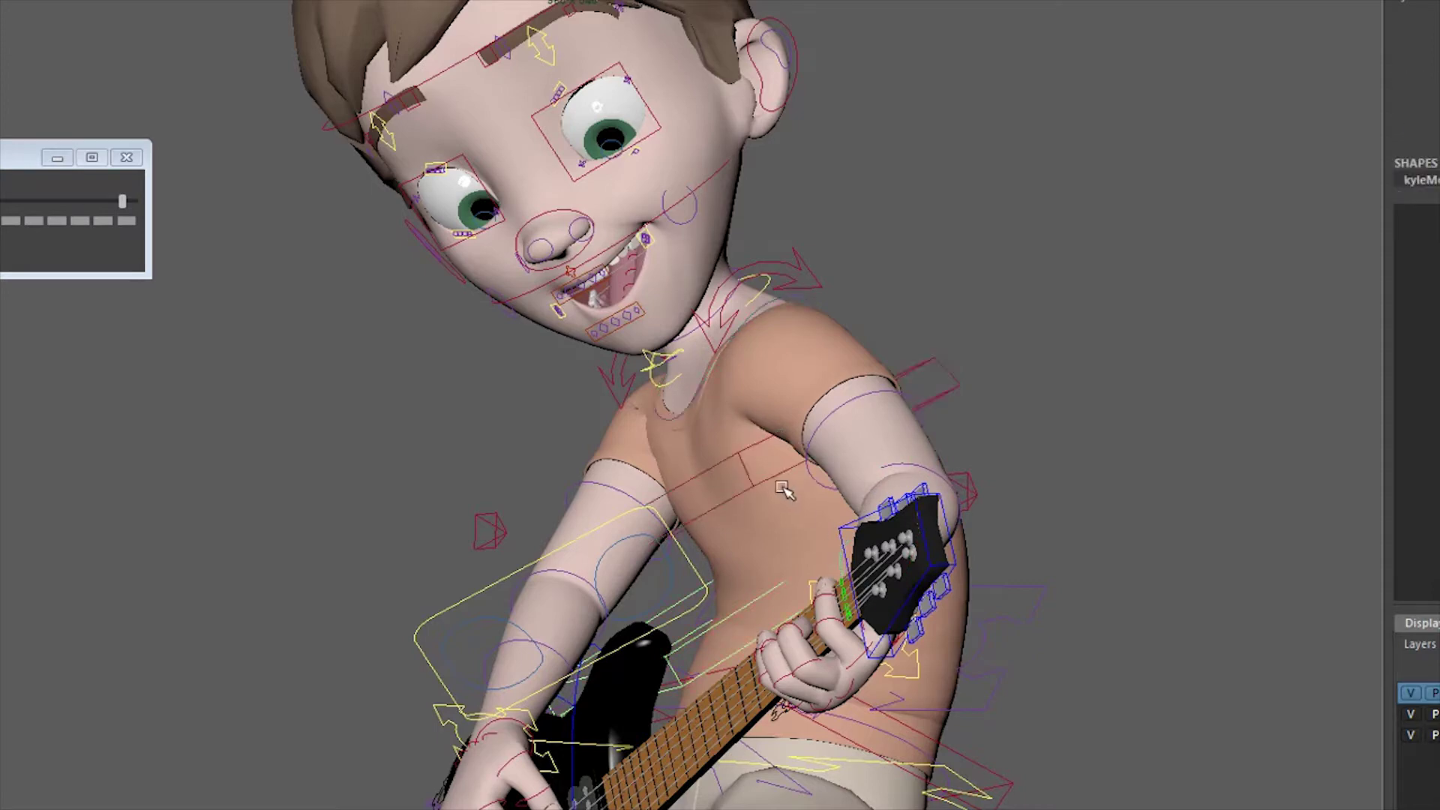
middle_drag(782, 483, 811, 491)
key(ctrl+z)
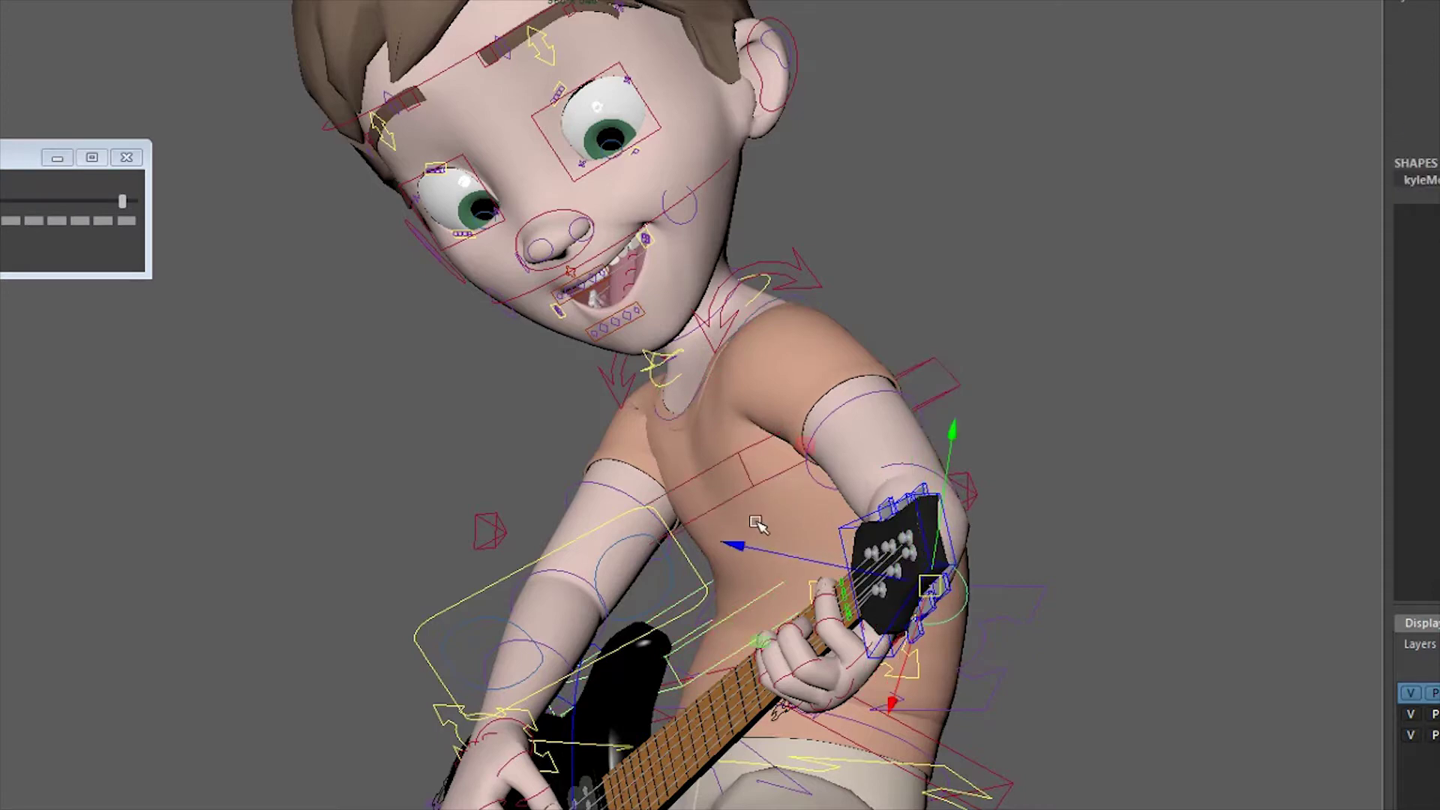
key(q)
Move the knee control of the character's left leg to adjust the direction of the knee
scroll(578, 646, down, 8)
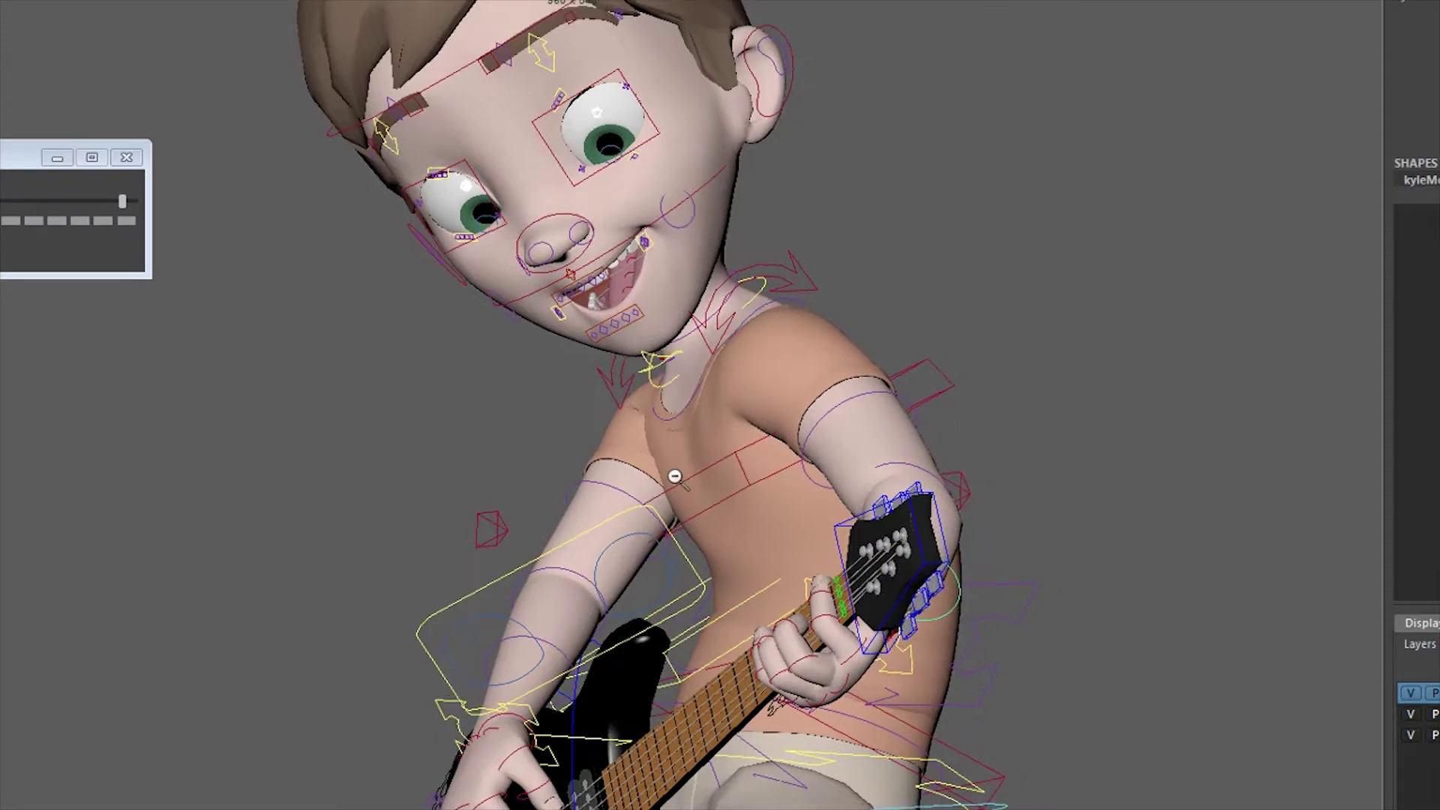
click(780, 597)
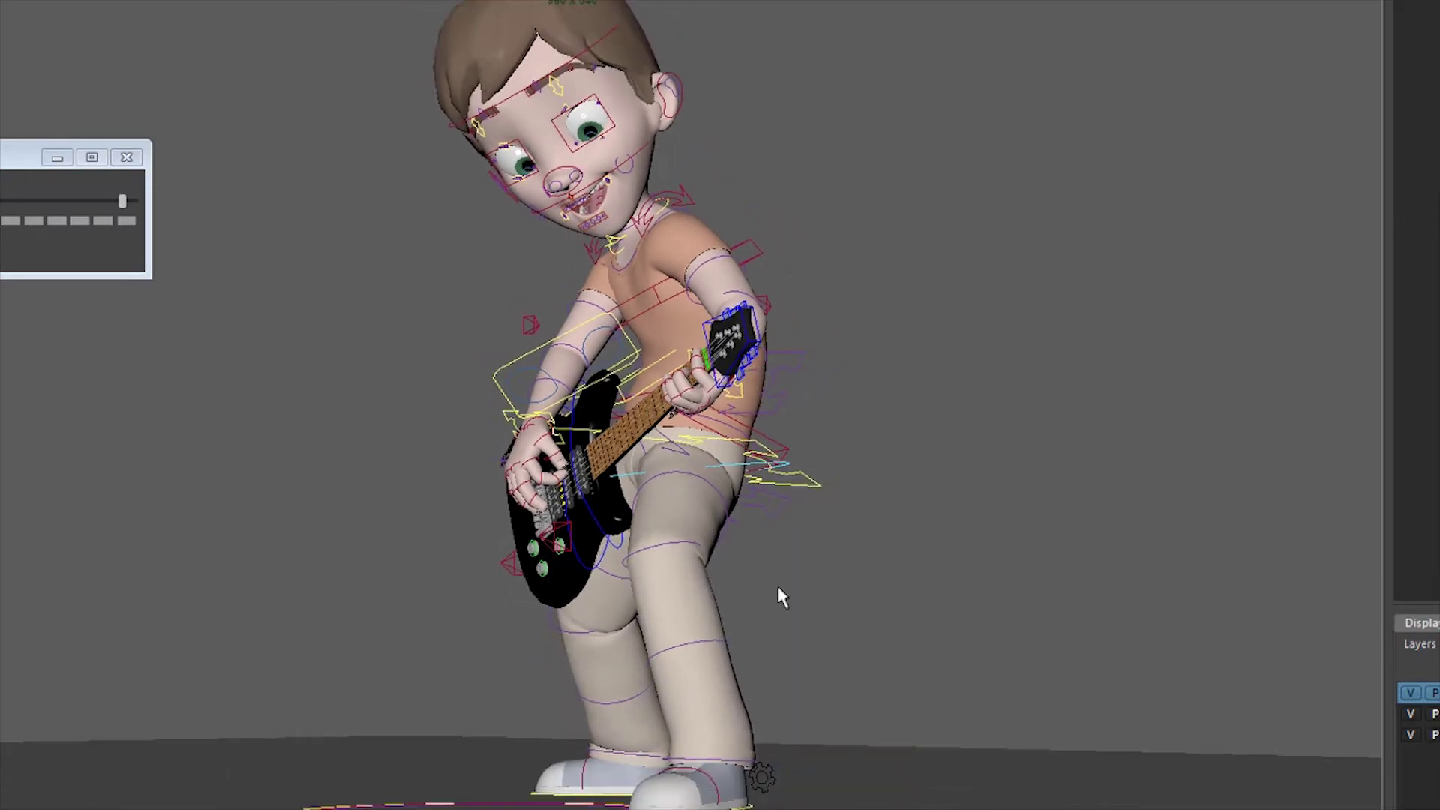
click(724, 631)
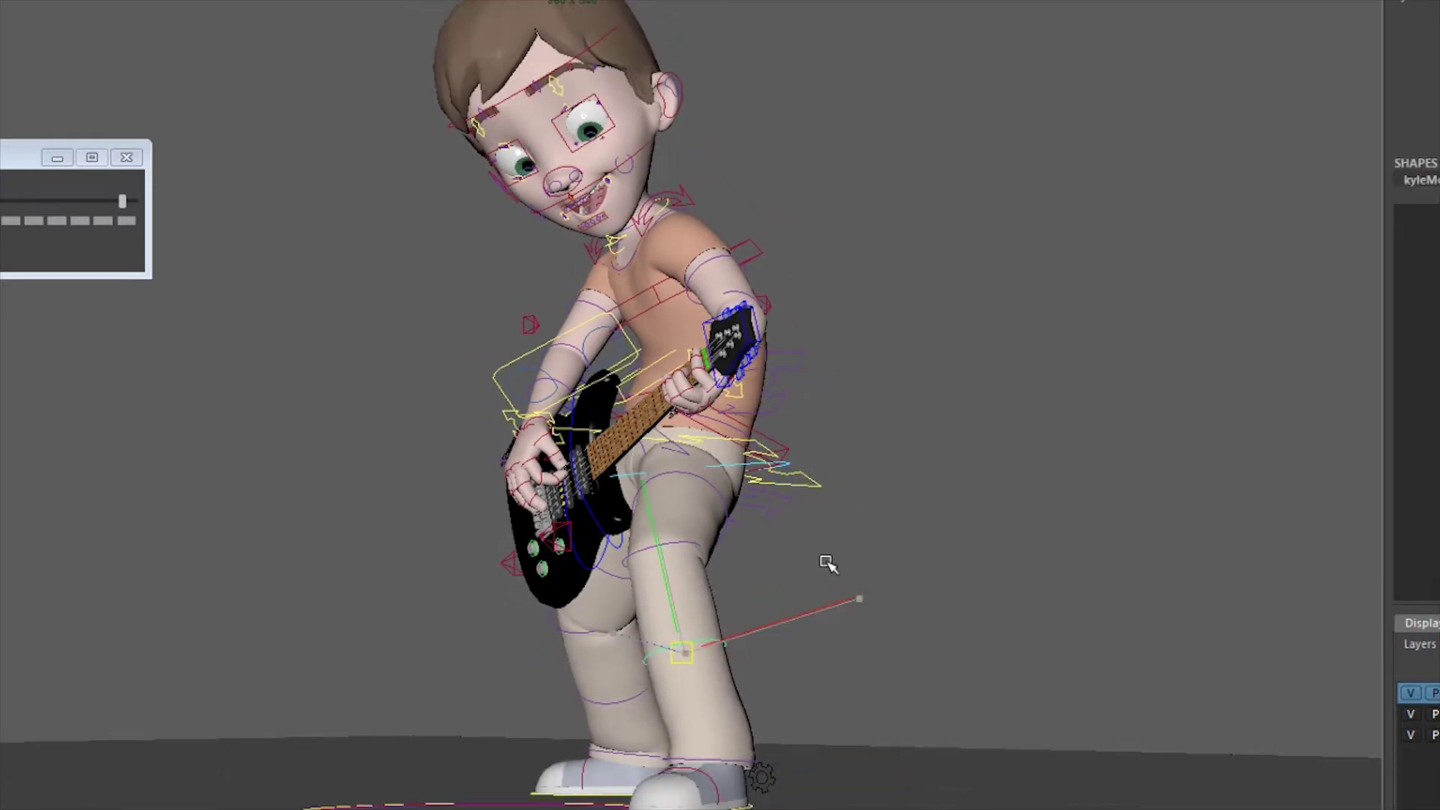
Select all of the character's and guitar's animation controls together
key(backslash)
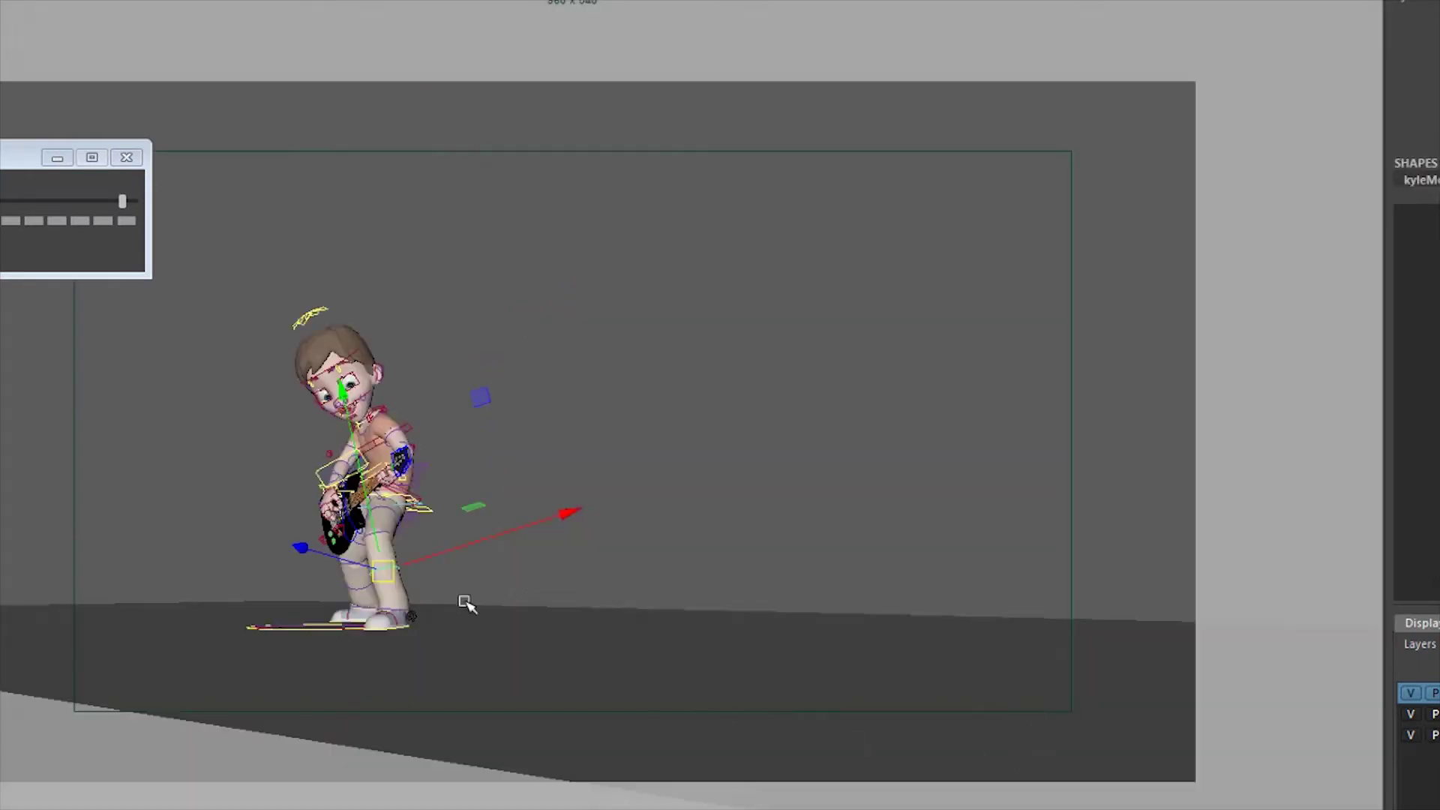
drag(481, 645, 50, 230)
key(f)
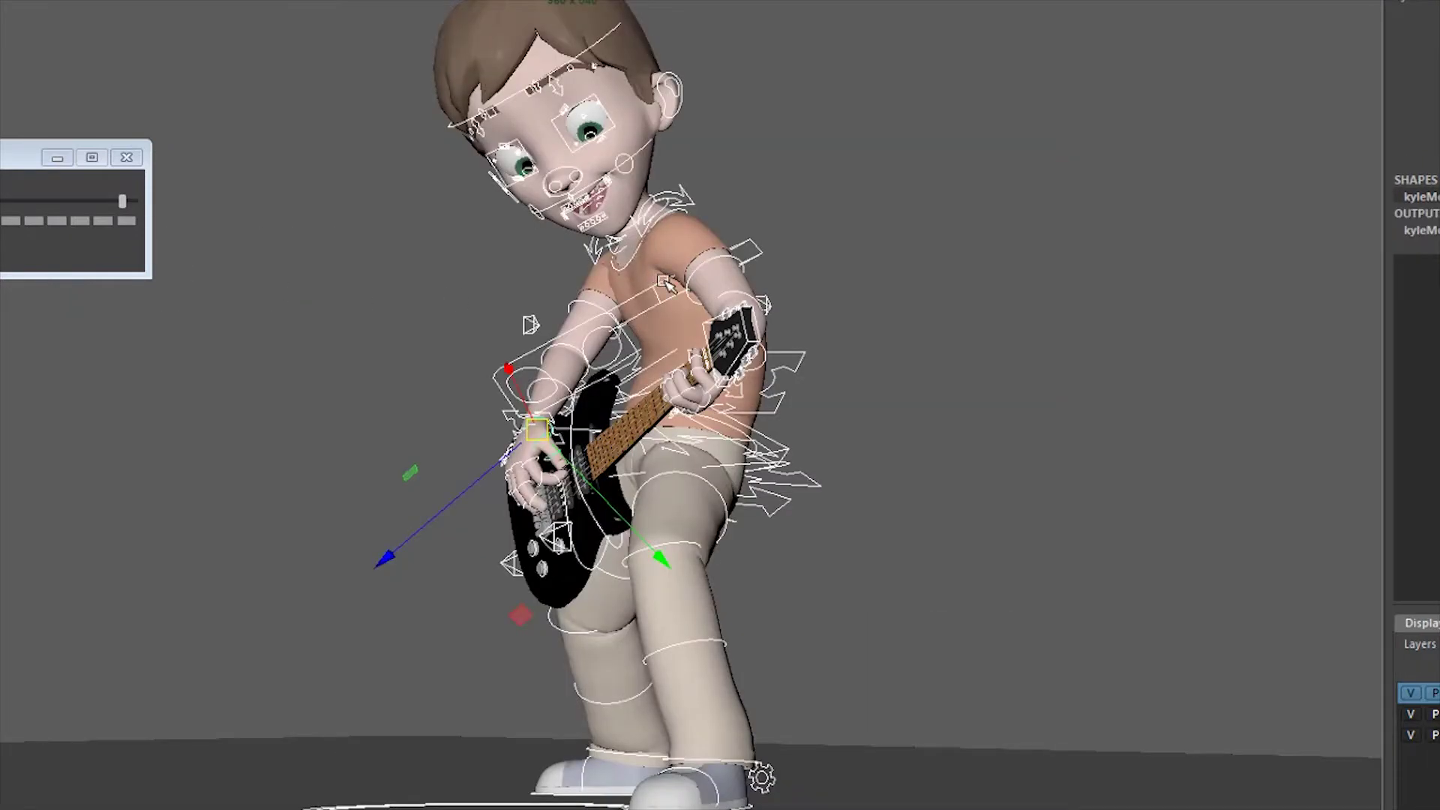
Try bending the character's torso far forward over the guitar with the chest control
click(803, 199)
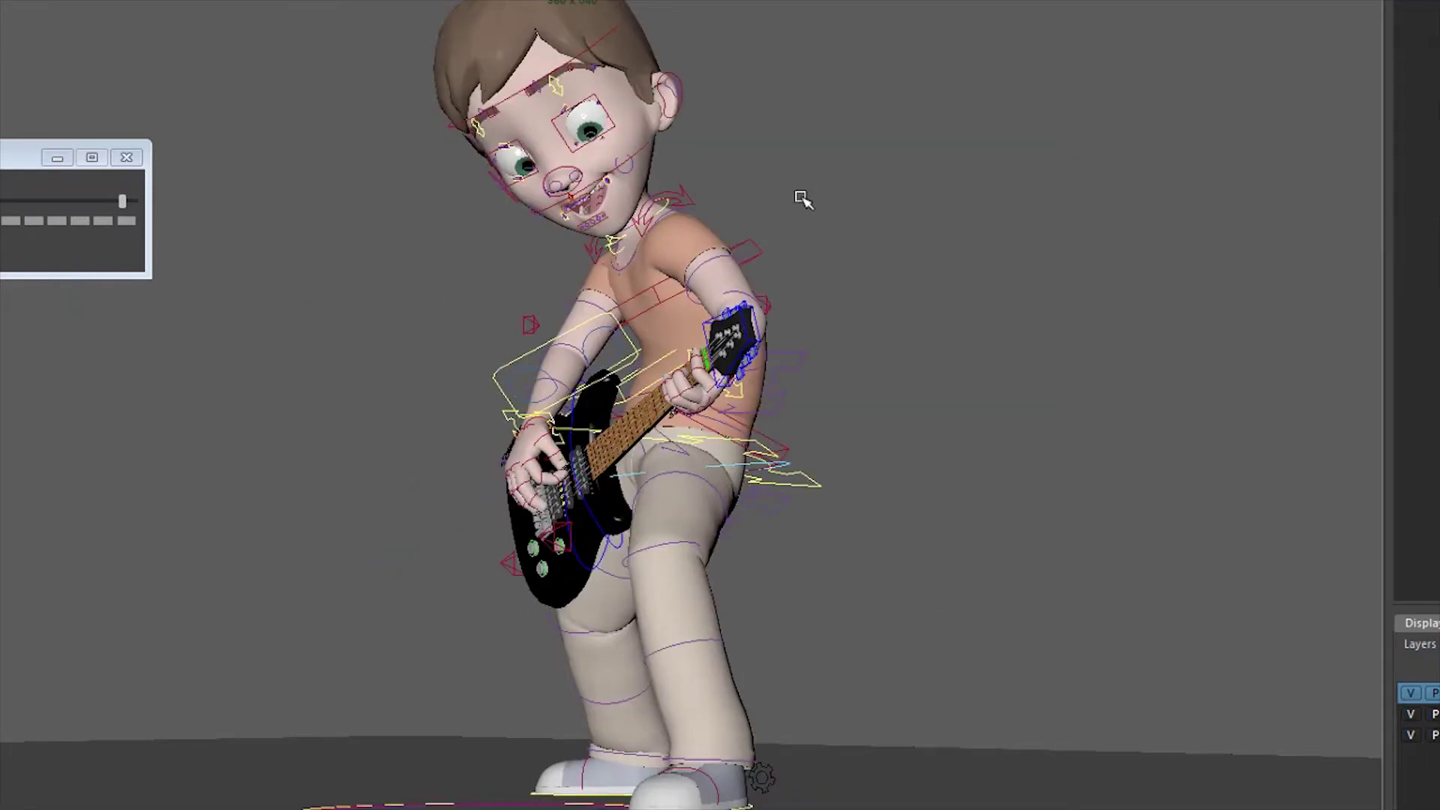
click(660, 296)
key(period)
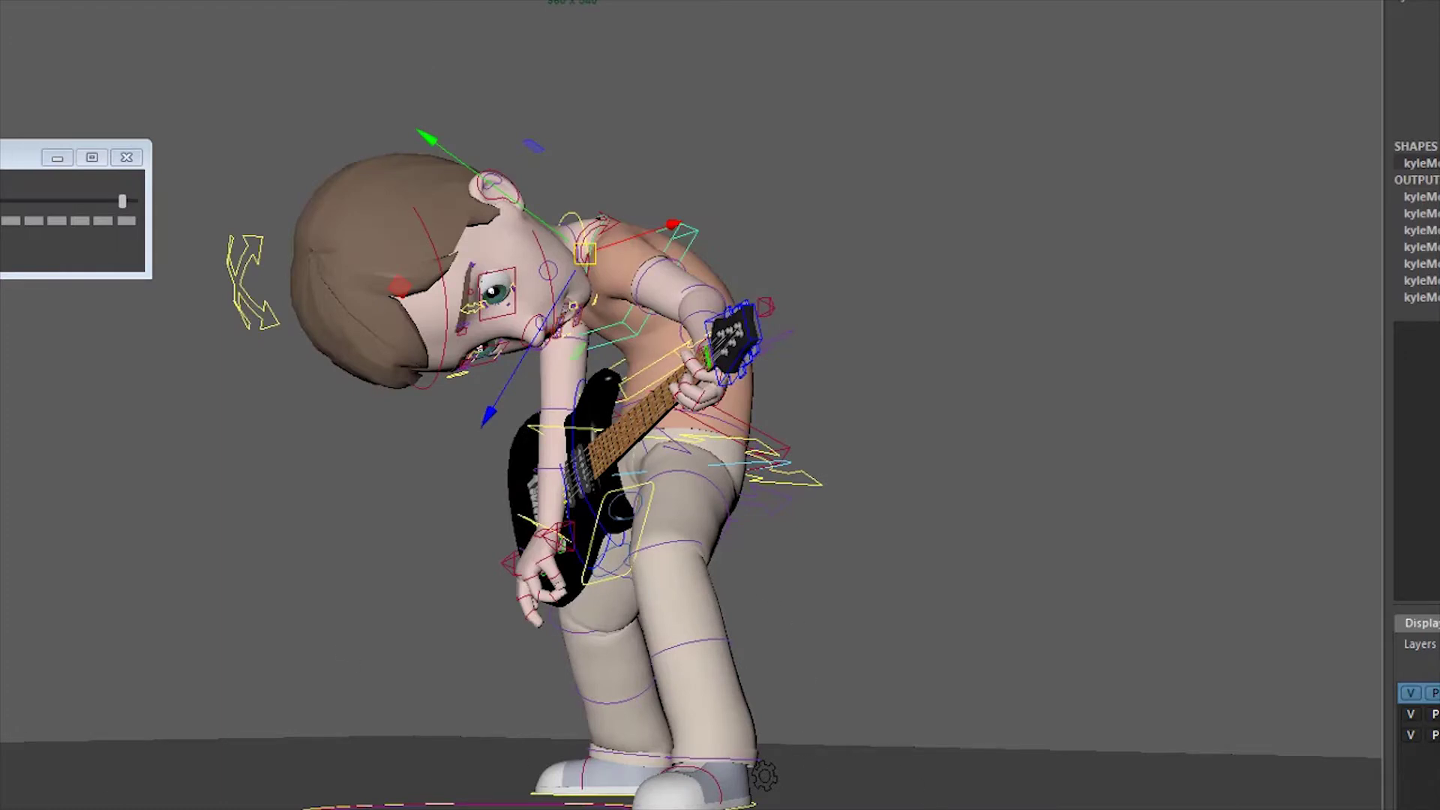
Select all of the character's and guitar's controls and blend them into an in-between pose with the tweening tool
drag(925, 787, 145, 55)
click(1, 218)
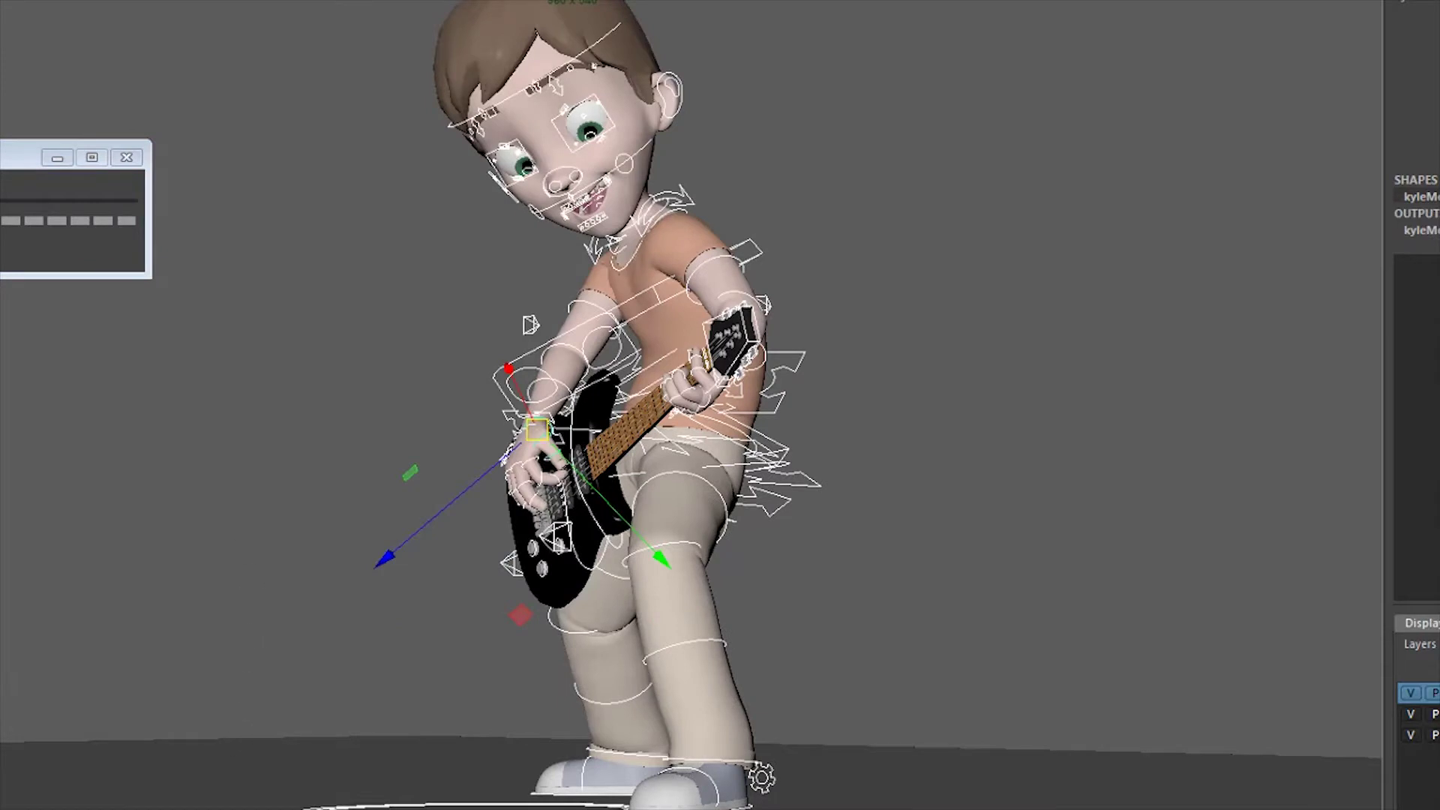
Rotate the character's hip control slightly to refine the lower body in the playing pose
click(658, 299)
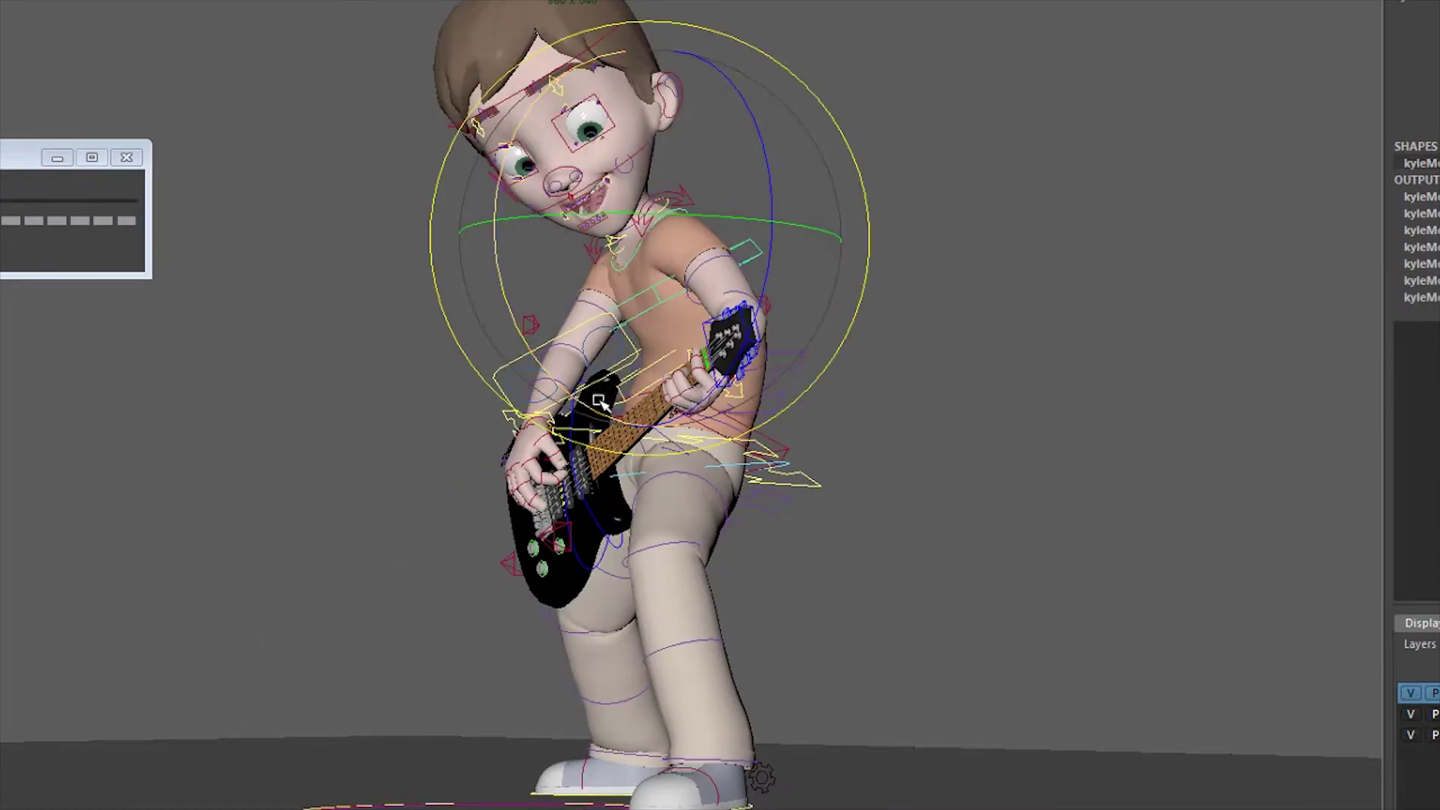
click(782, 467)
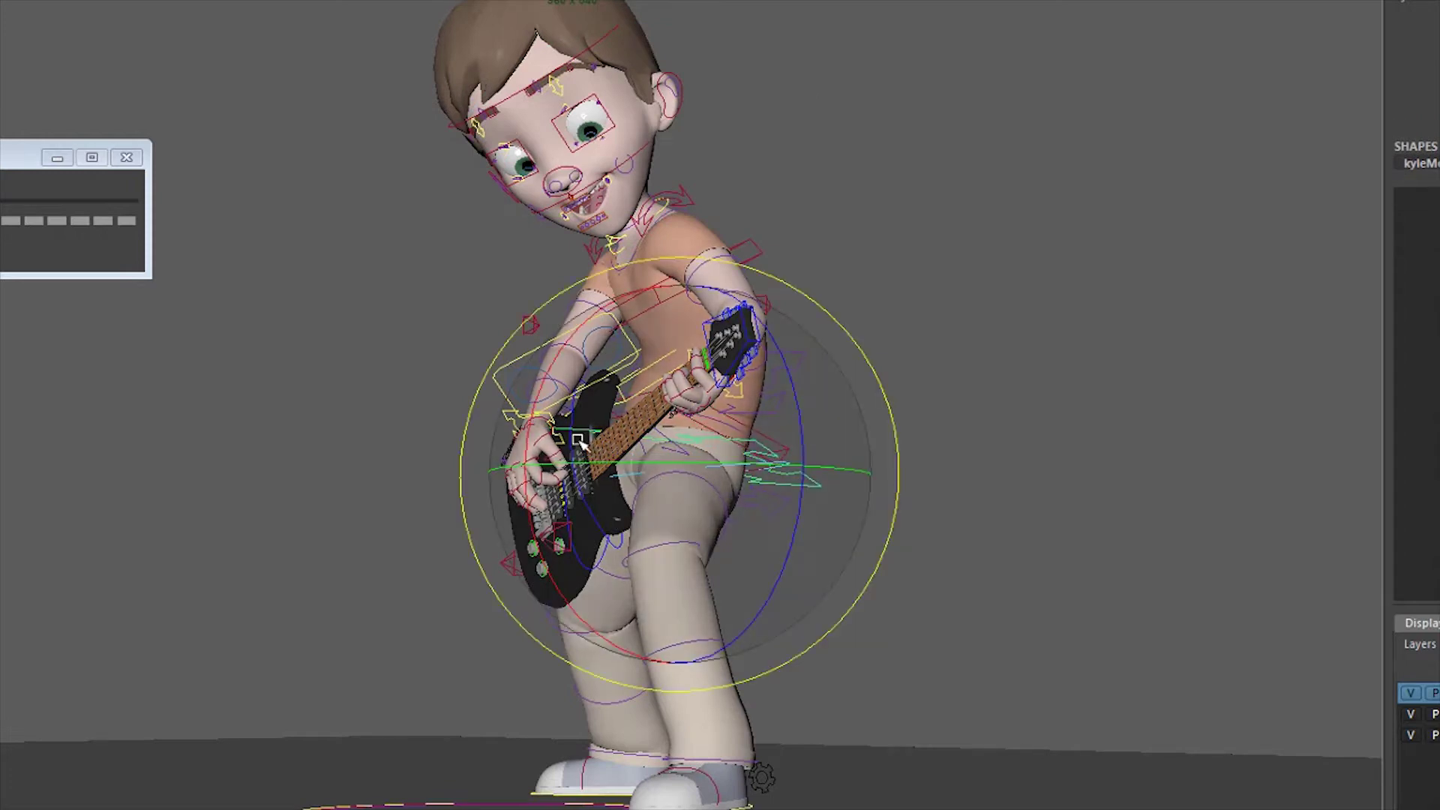
key(plus)
key(e)
drag(595, 523, 484, 525)
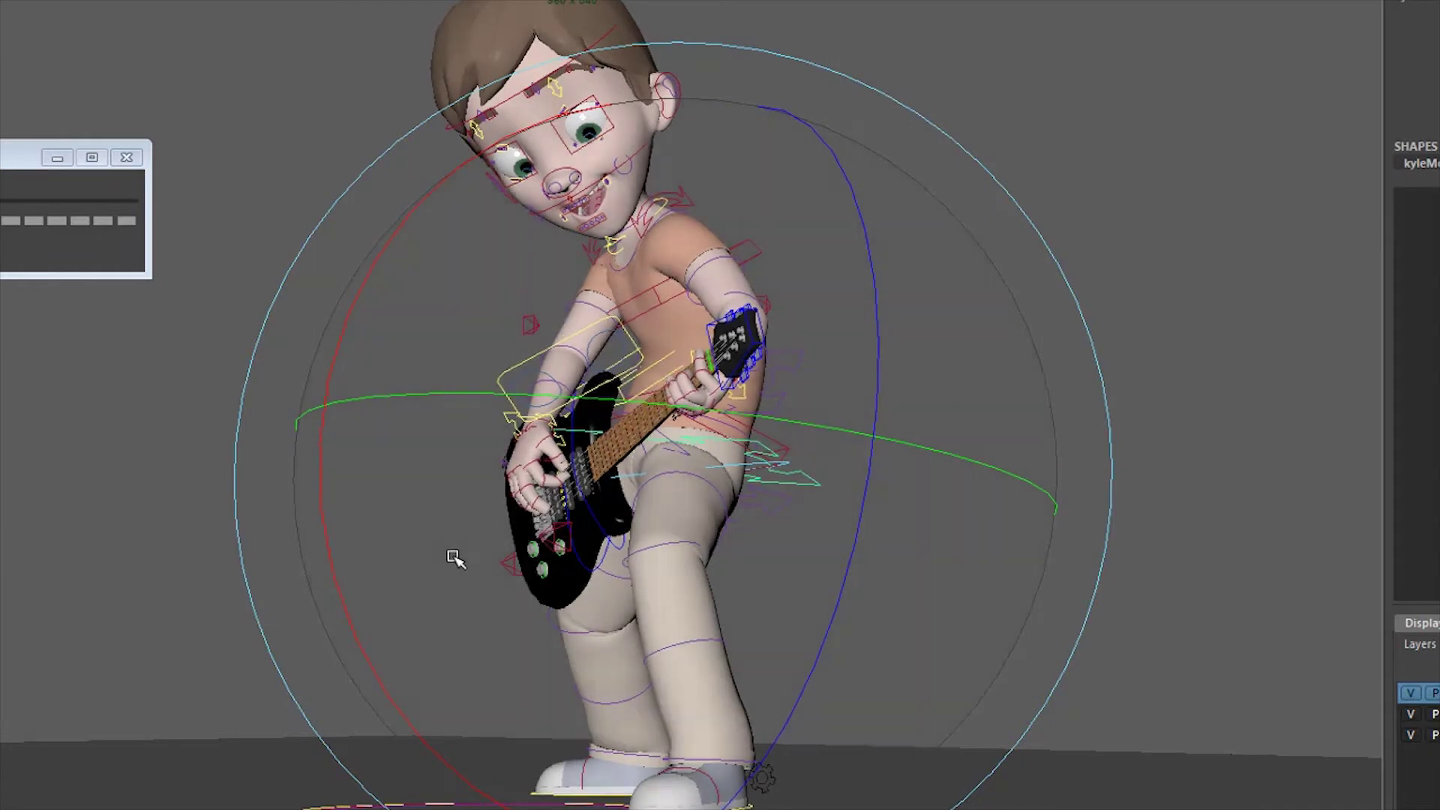
Fine-tune the rotation of the character's head control as he looks toward the guitar
click(677, 257)
alt+middle_drag(513, 112, 514, 139)
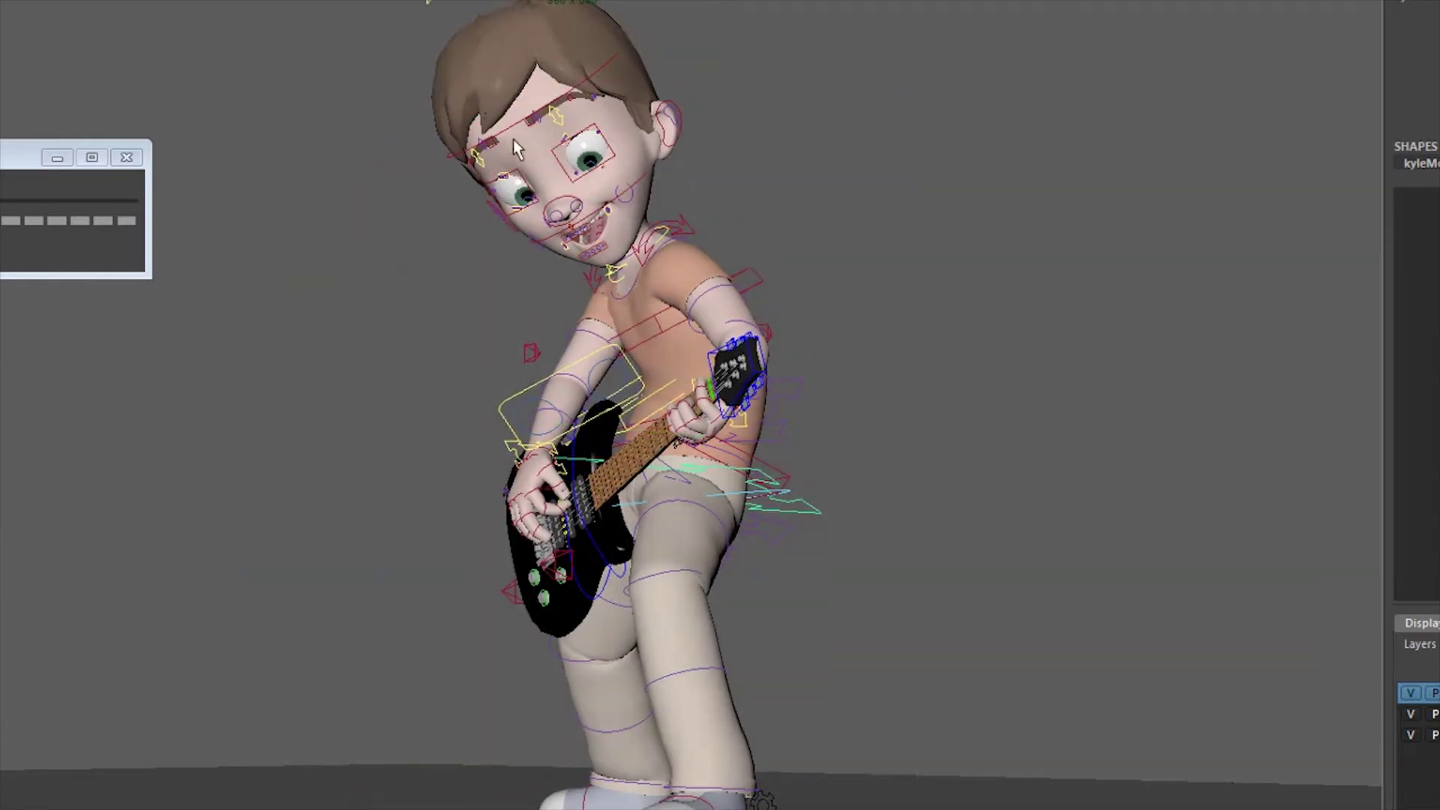
click(458, 2)
key(e)
drag(494, 295, 501, 296)
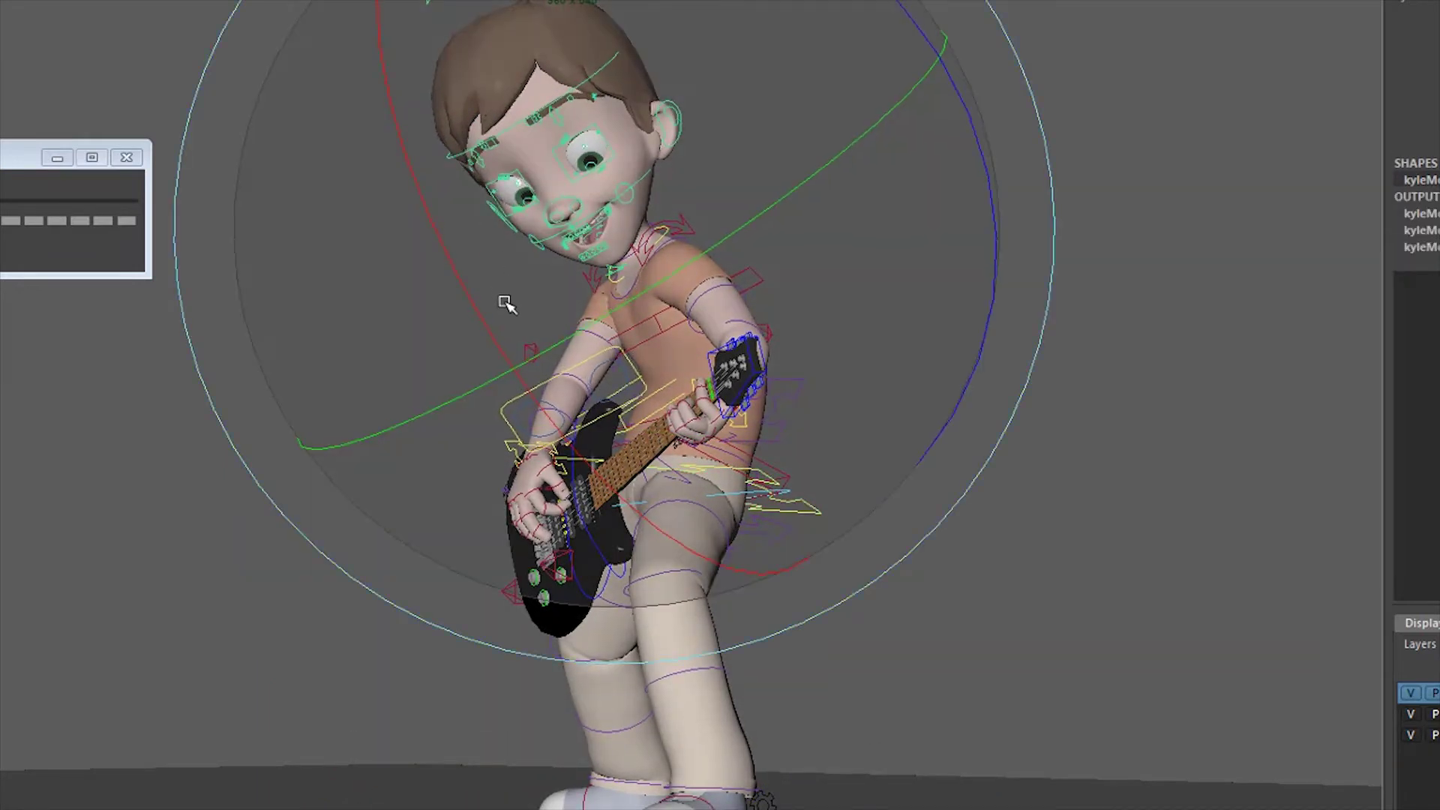
key(q)
Fine-tune the rotation of the chest control and of both hand controls around the guitar
click(657, 322)
key(e)
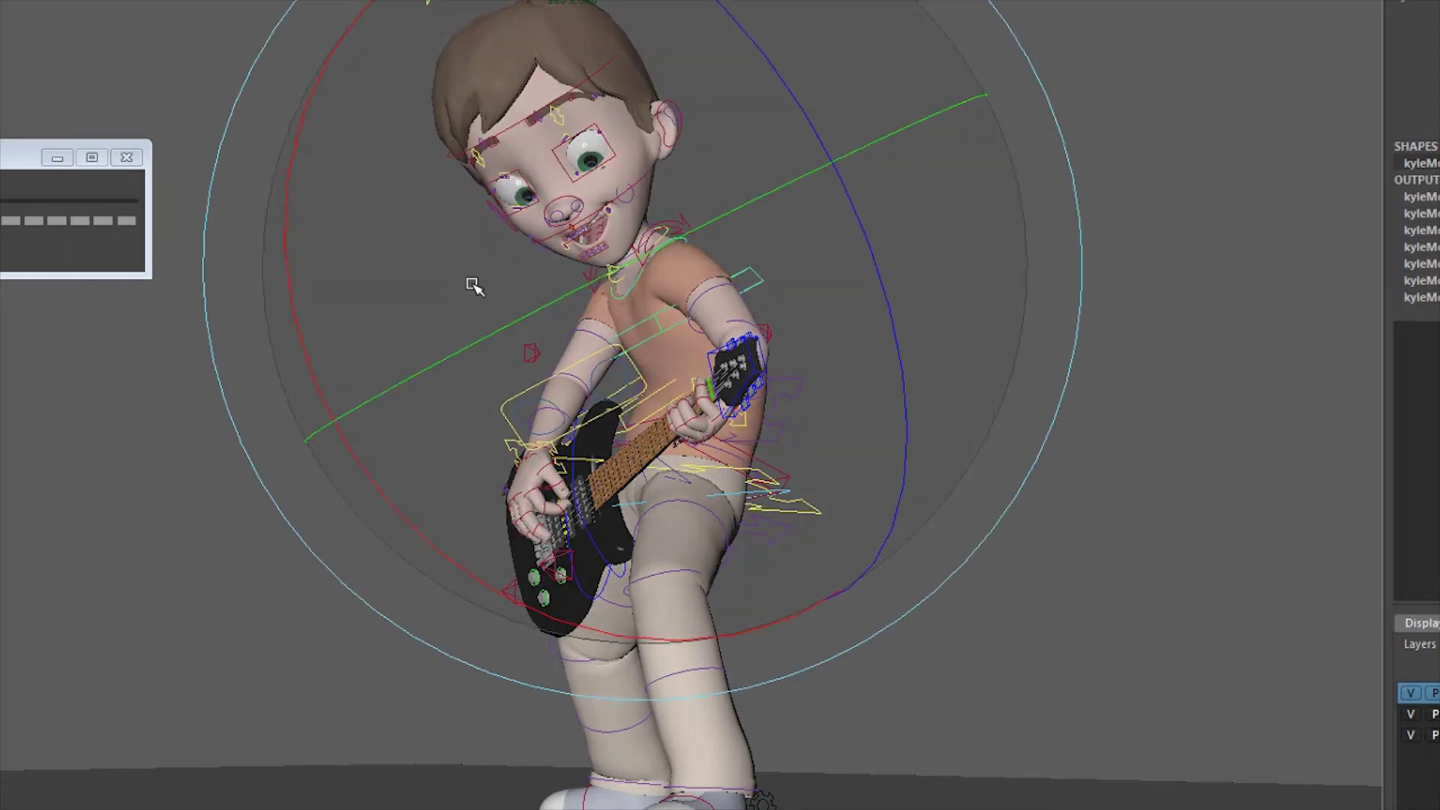
key(q)
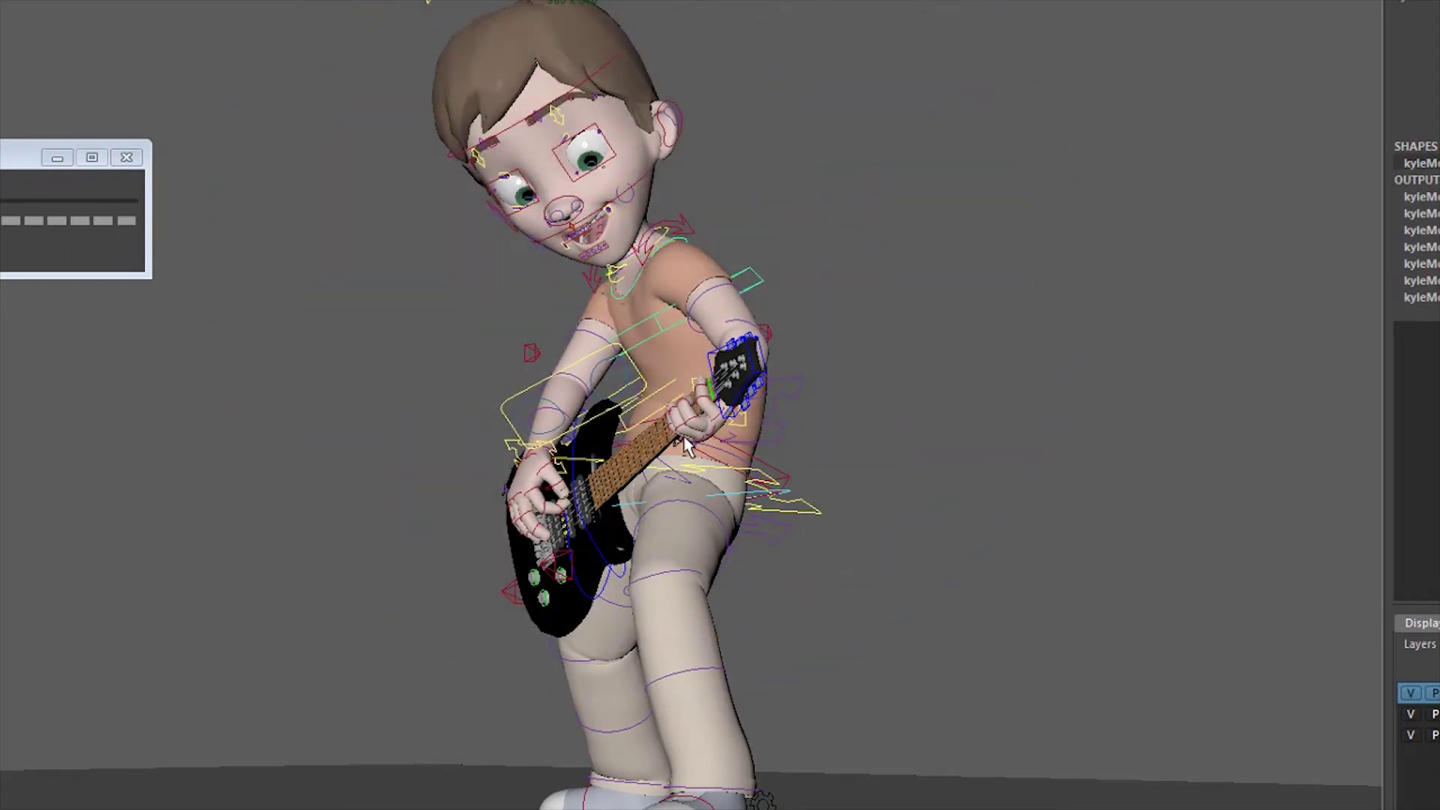
click(736, 425)
key(e)
key(q)
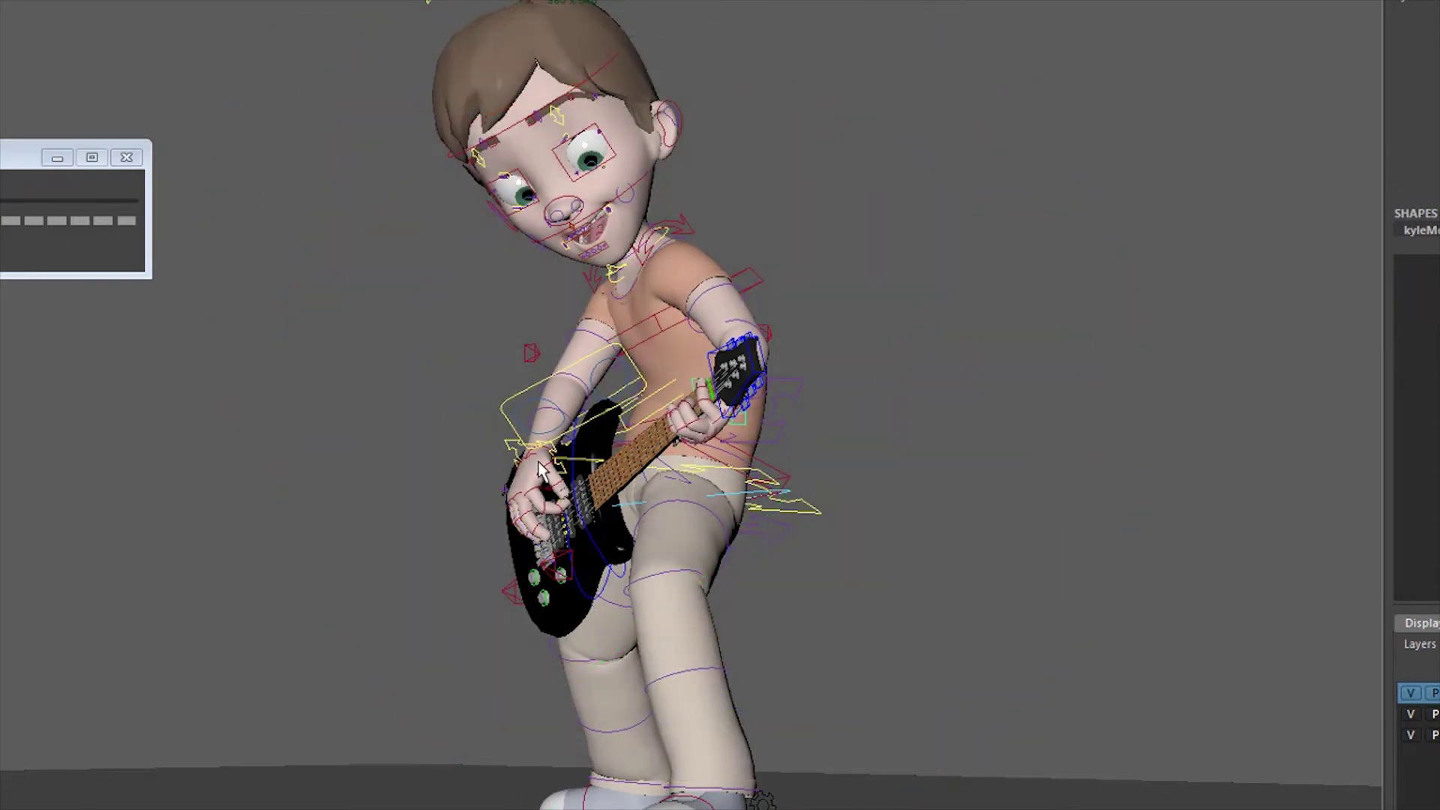
click(561, 467)
key(e)
key(q)
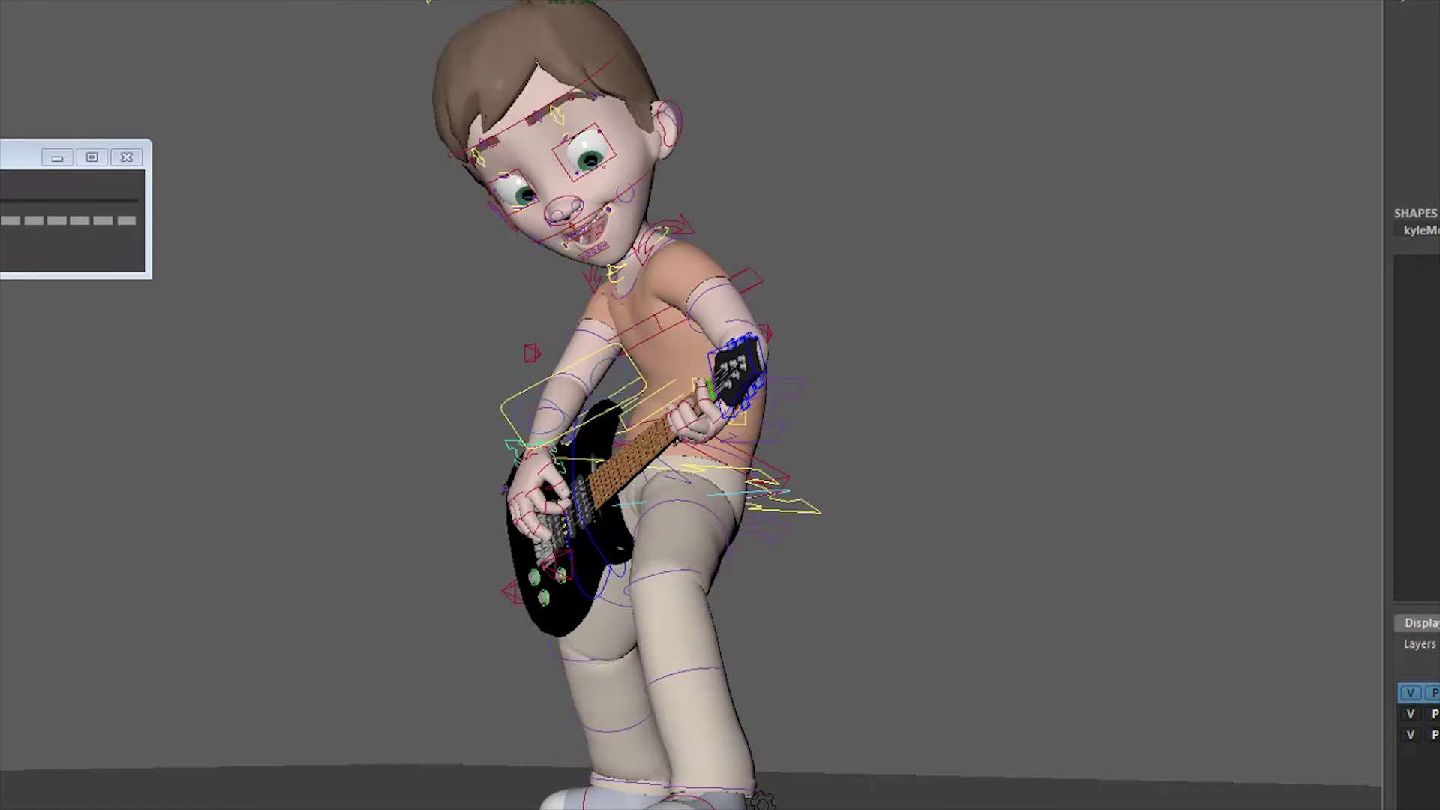
In the running pose, select all of the character's and guitar's controls for an in-between, and clear the selection
key(backslash)
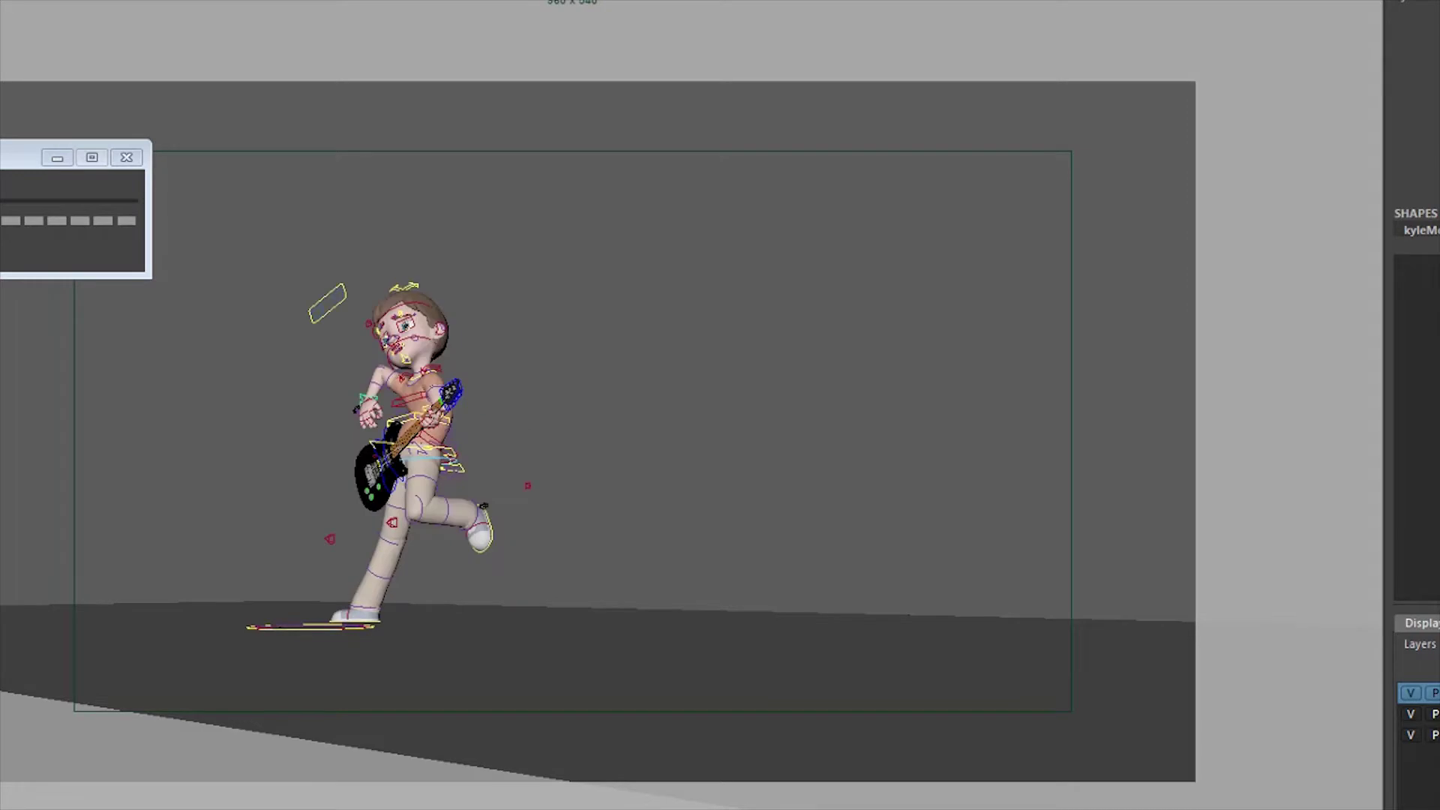
drag(660, 686, 180, 180)
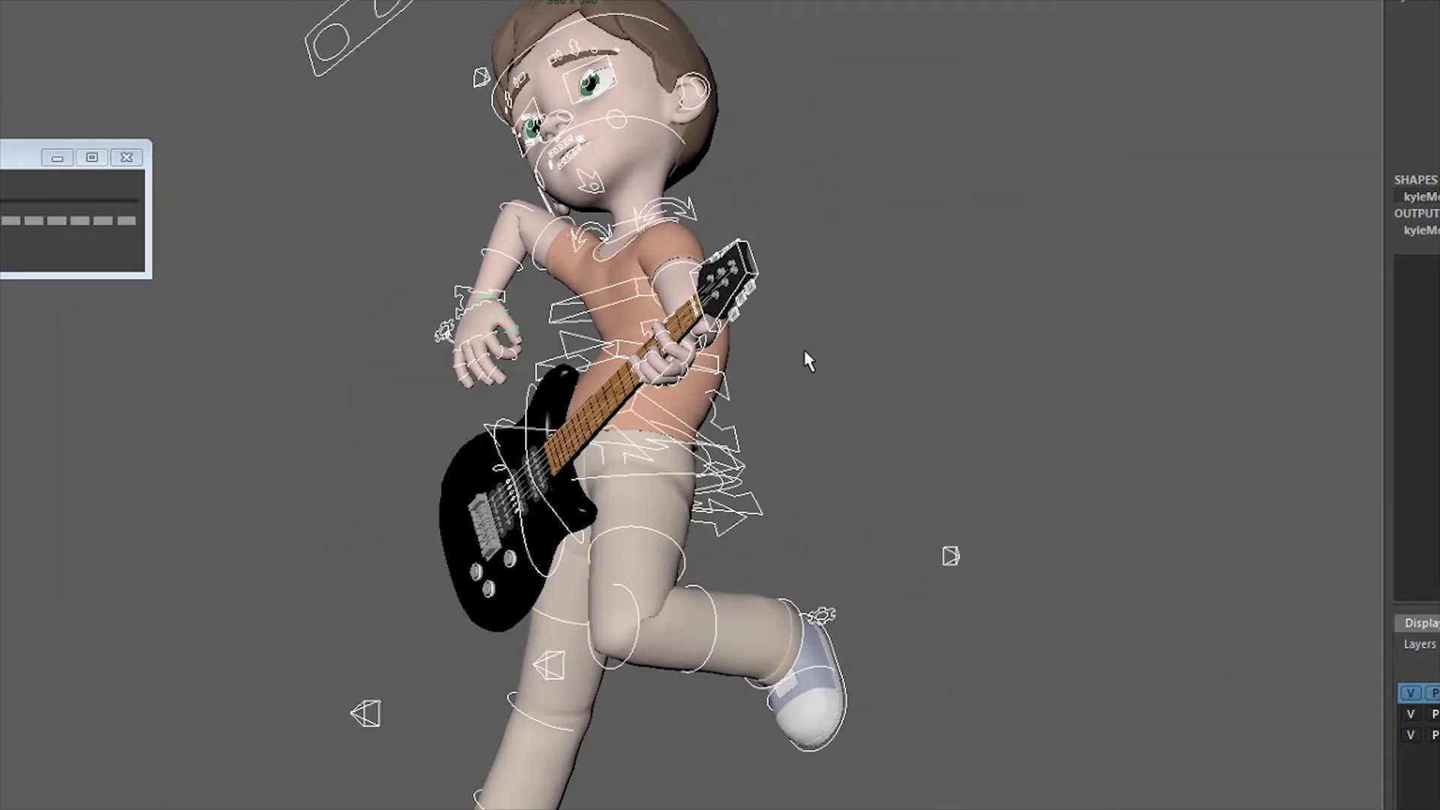
click(808, 361)
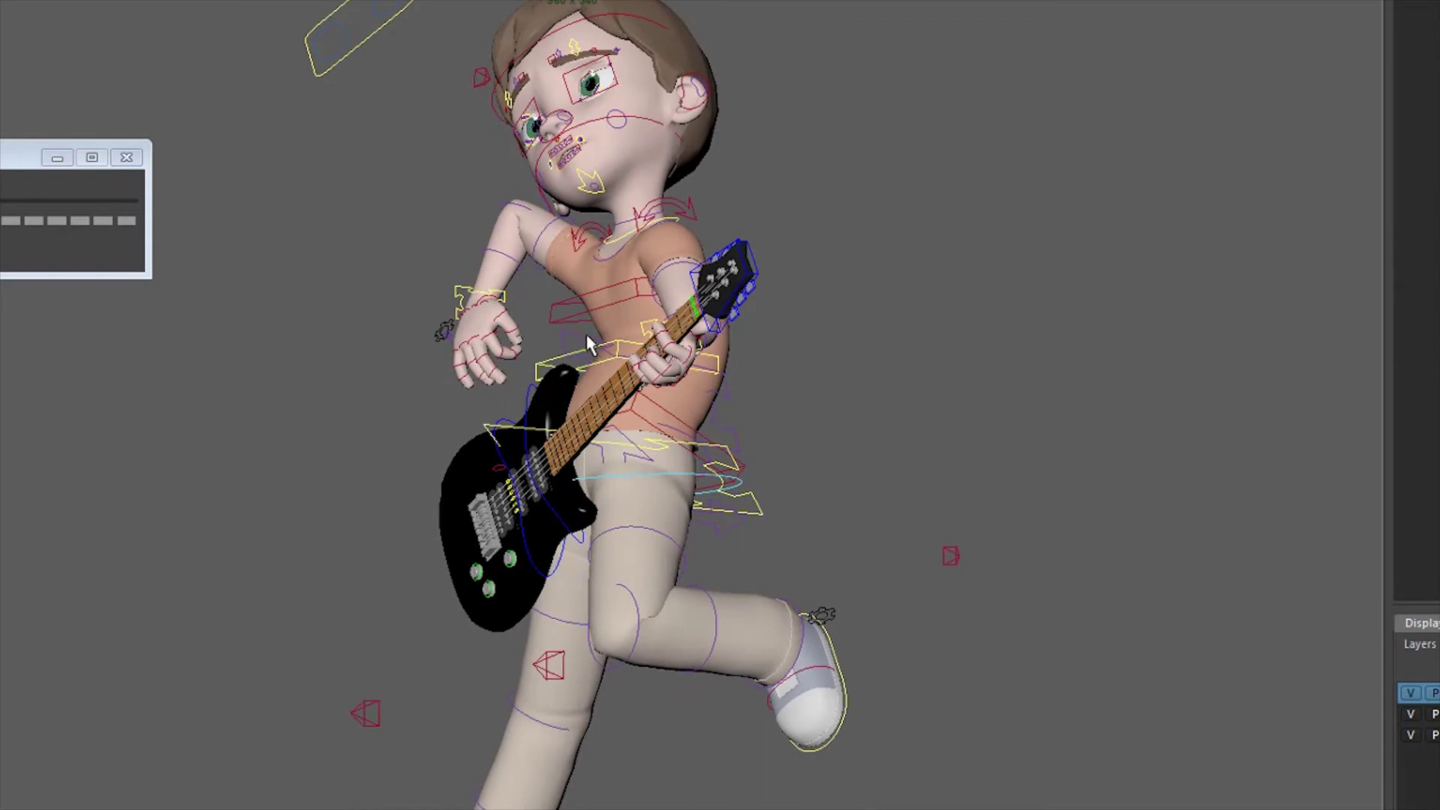
Adjust the spine control and rotate and move the chest control so the running character's torso leans strongly backward
click(732, 399)
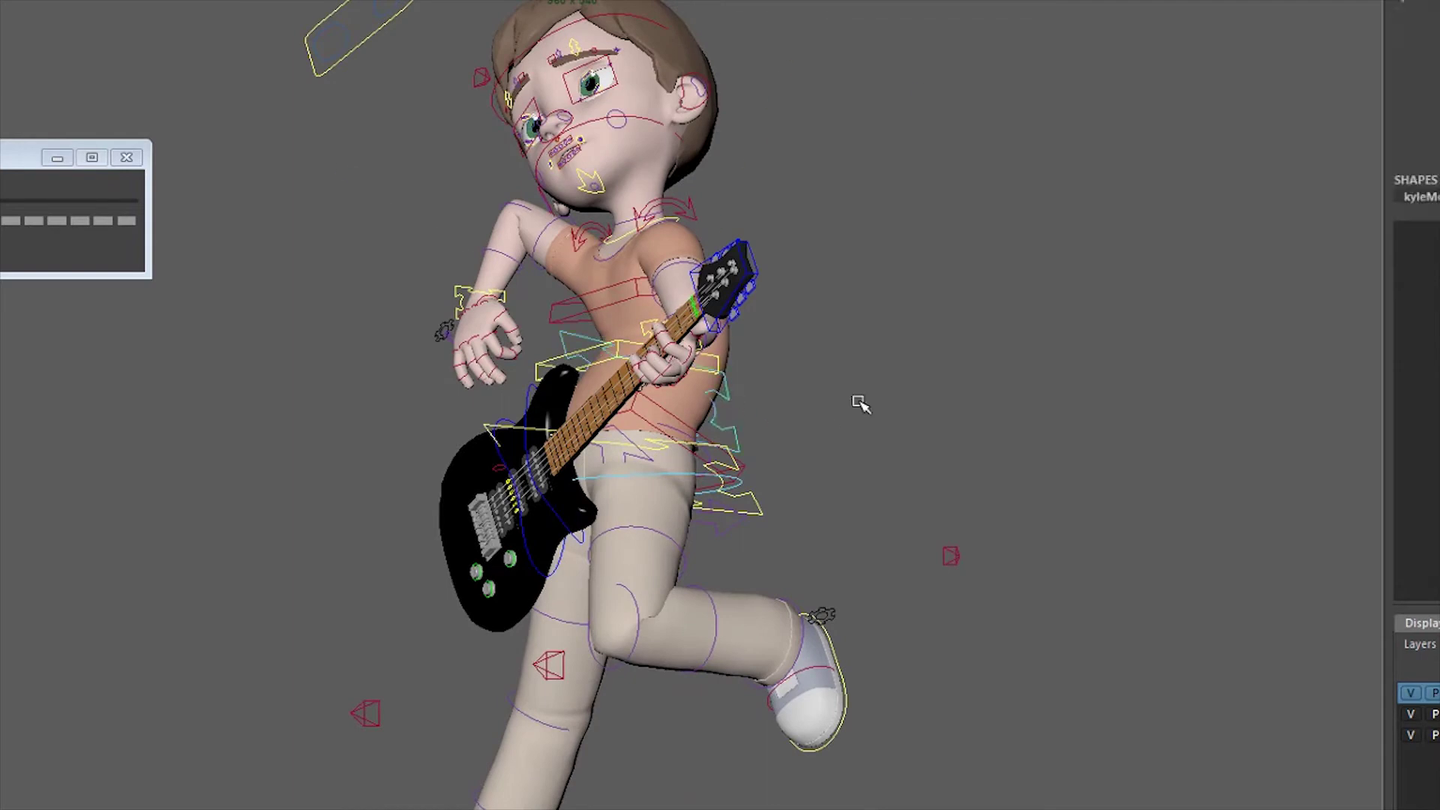
key(q)
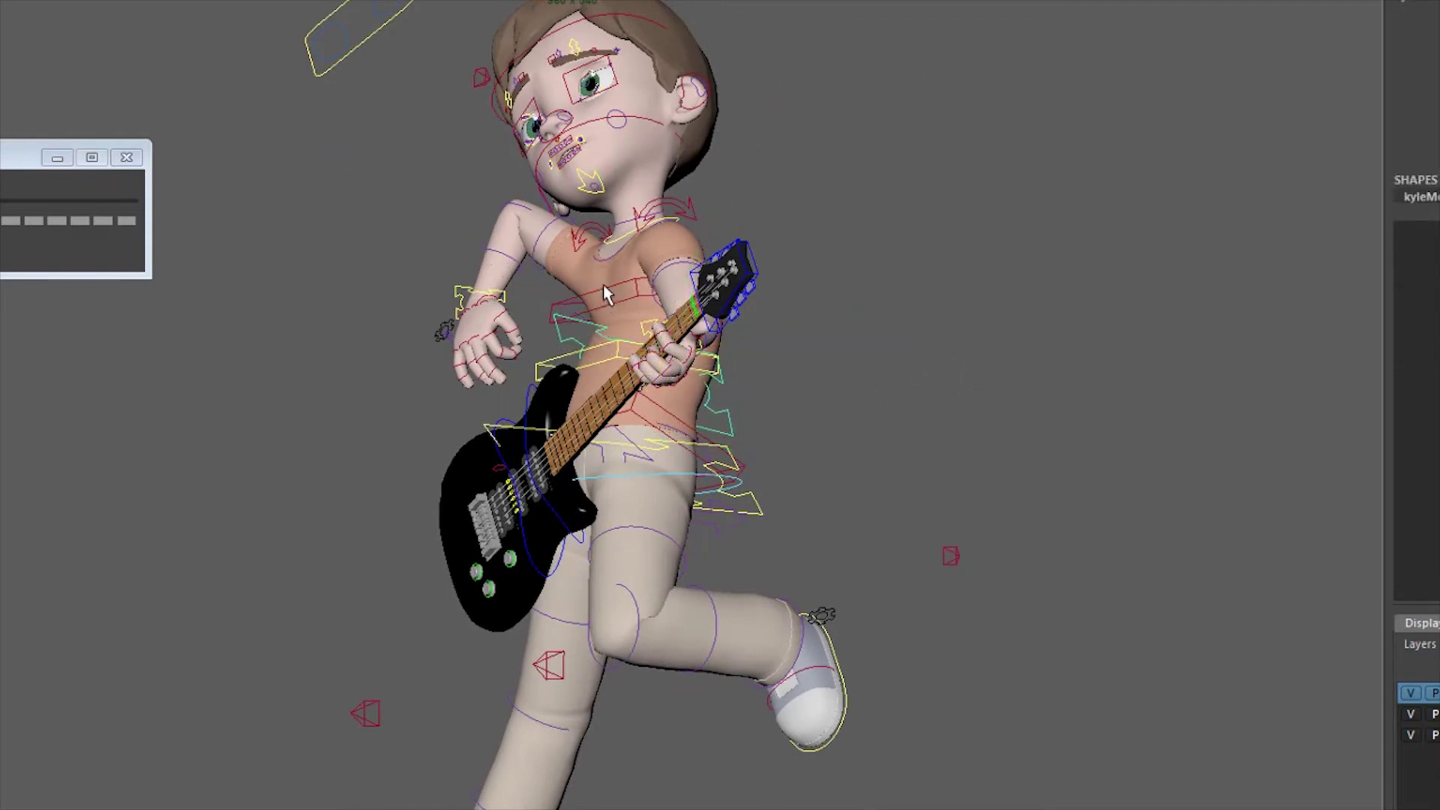
click(601, 300)
key(e)
drag(412, 421, 400, 389)
key(w)
middle_drag(399, 388, 454, 392)
key(e)
drag(463, 391, 879, 483)
key(w)
middle_drag(864, 480, 881, 485)
key(q)
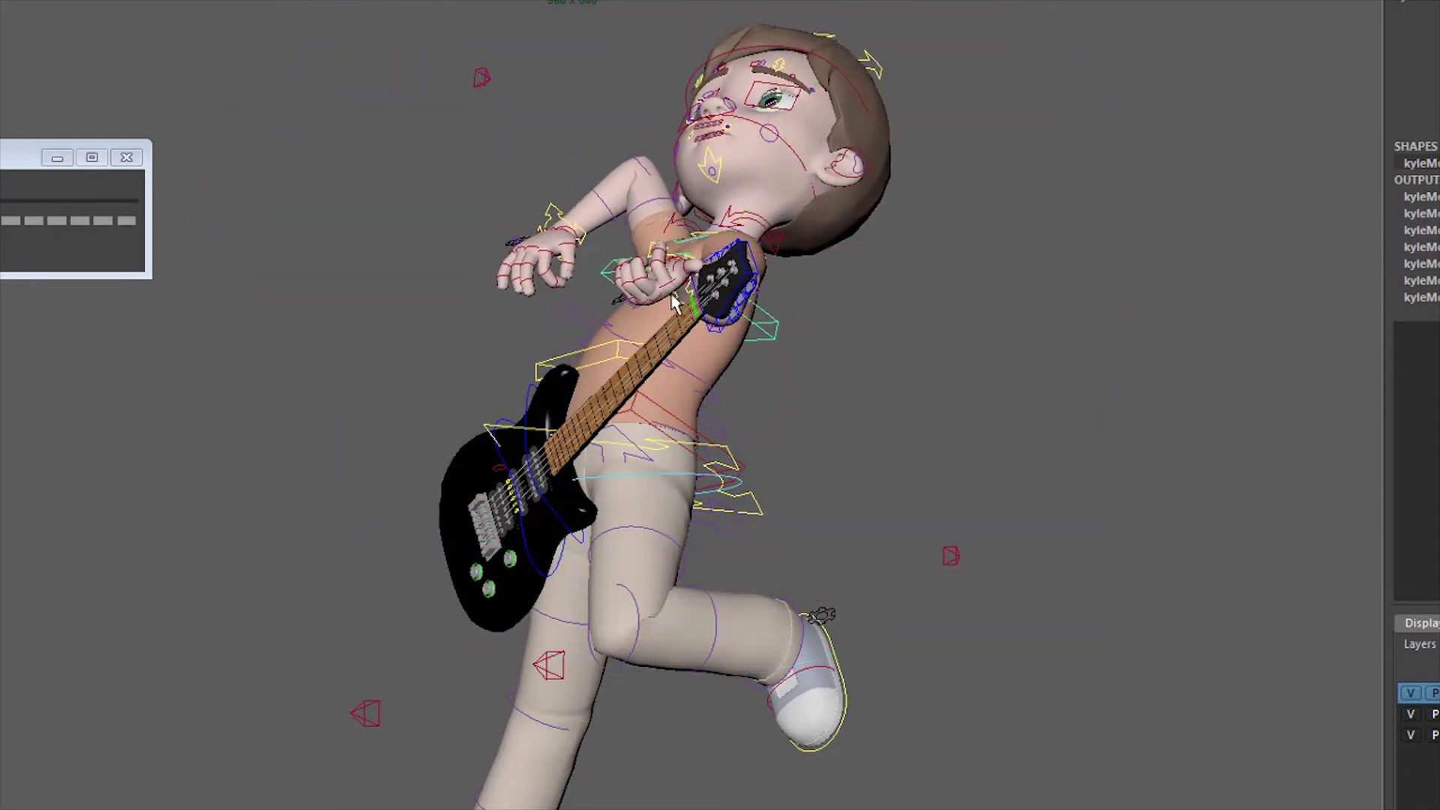
Move and rotate the left hand control to bring the hand back onto the upper part of the guitar neck
click(644, 305)
key(w)
key(q)
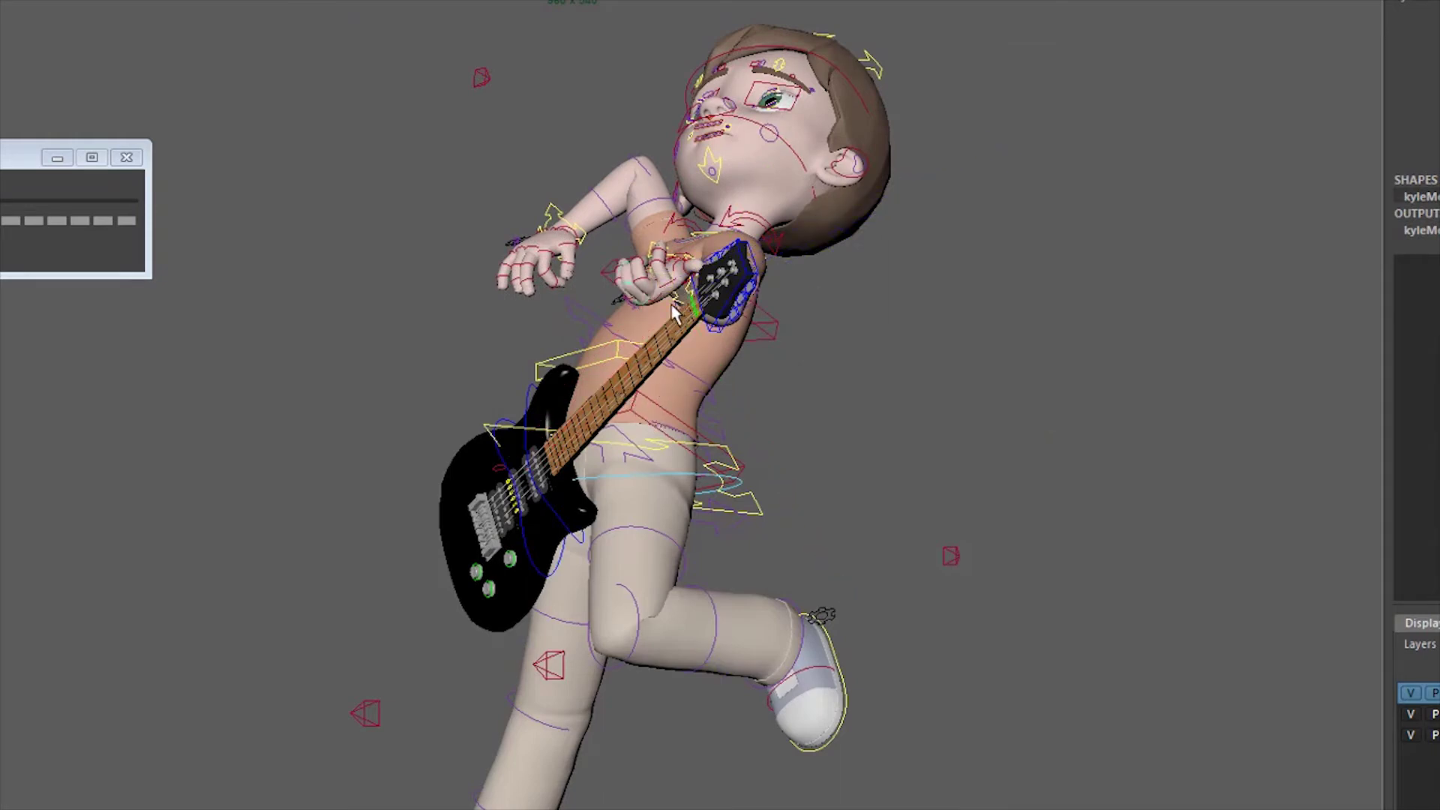
click(671, 303)
key(e)
drag(510, 335, 618, 310)
key(w)
middle_drag(613, 304, 647, 357)
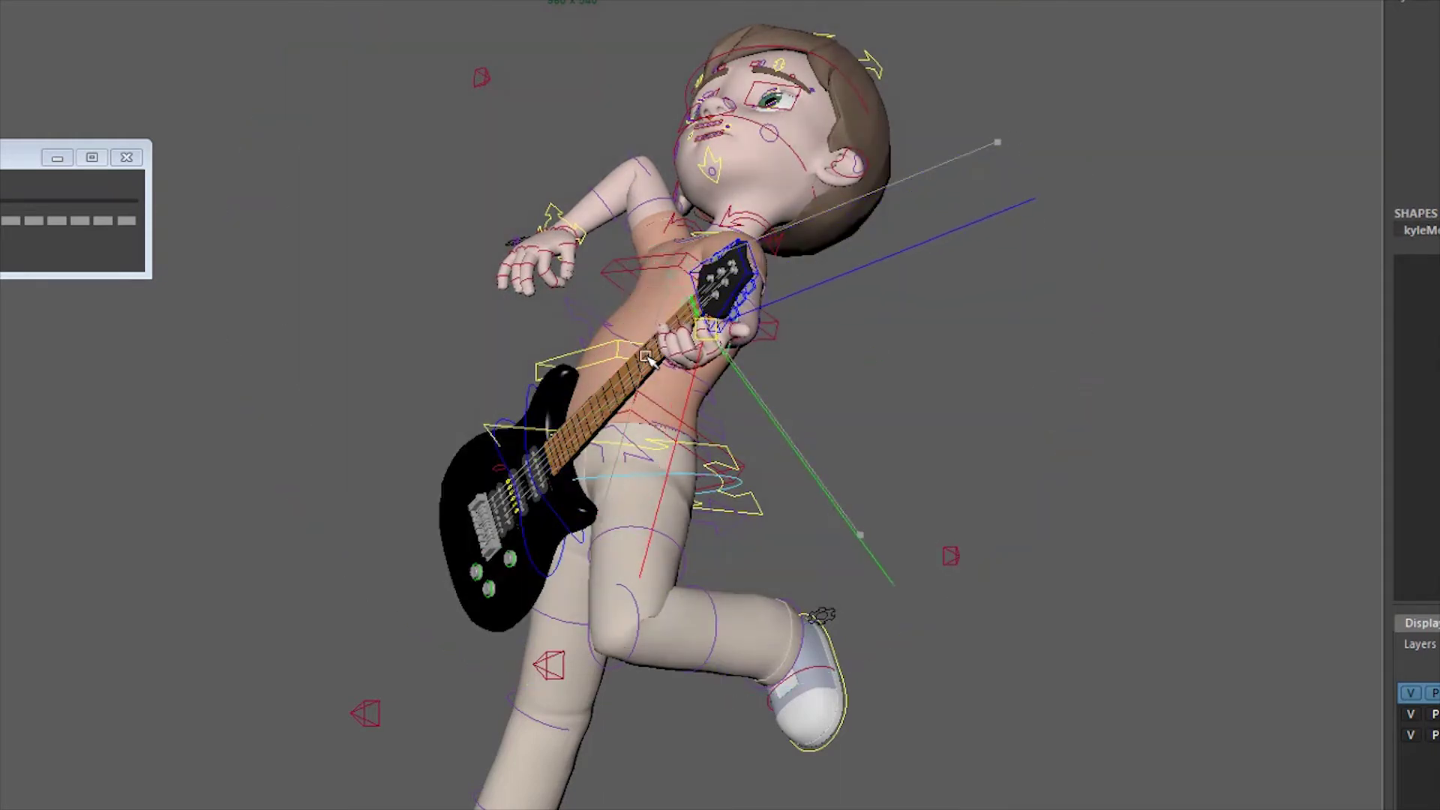
key(e)
drag(836, 219, 758, 185)
key(w)
key(q)
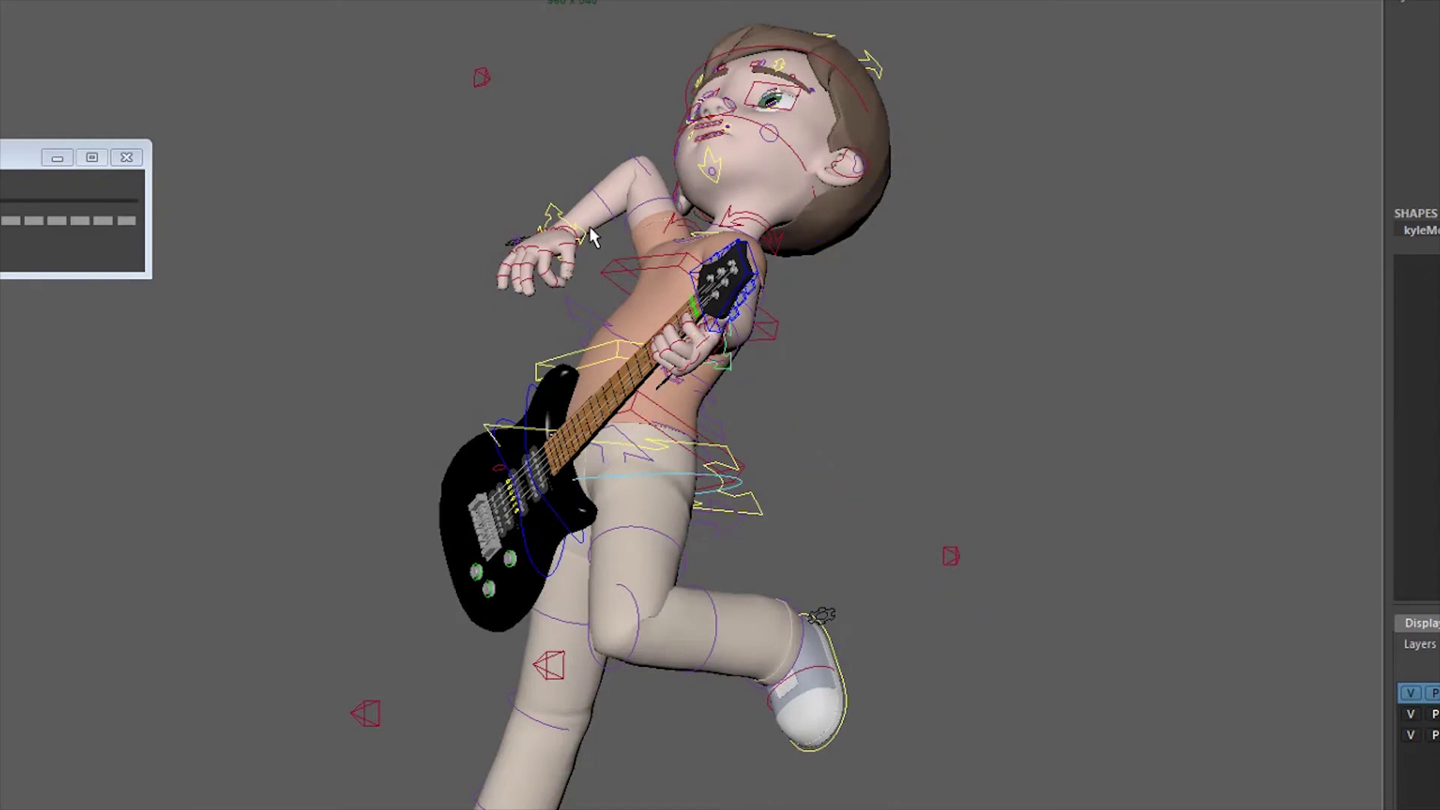
Move the right hand control outward and down from the chest, and rotate the wrist to let the hand hang
click(582, 229)
key(w)
middle_drag(405, 329, 337, 373)
key(e)
drag(337, 373, 327, 488)
key(w)
middle_drag(675, 463, 675, 454)
key(q)
Adjust the forearm and upper-arm bend controls of the right arm to round the arm's curve
click(552, 242)
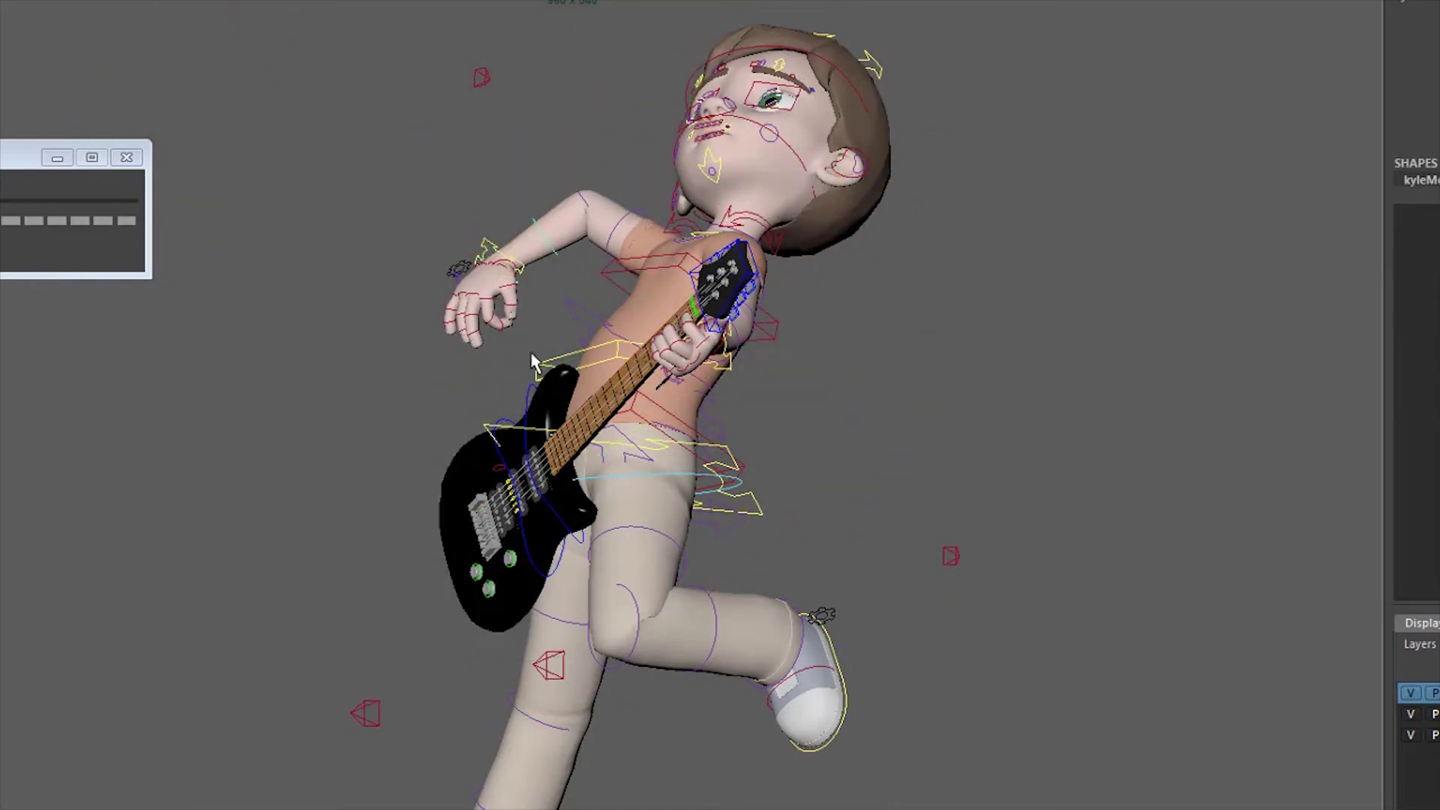
key(w)
key(q)
click(618, 234)
key(w)
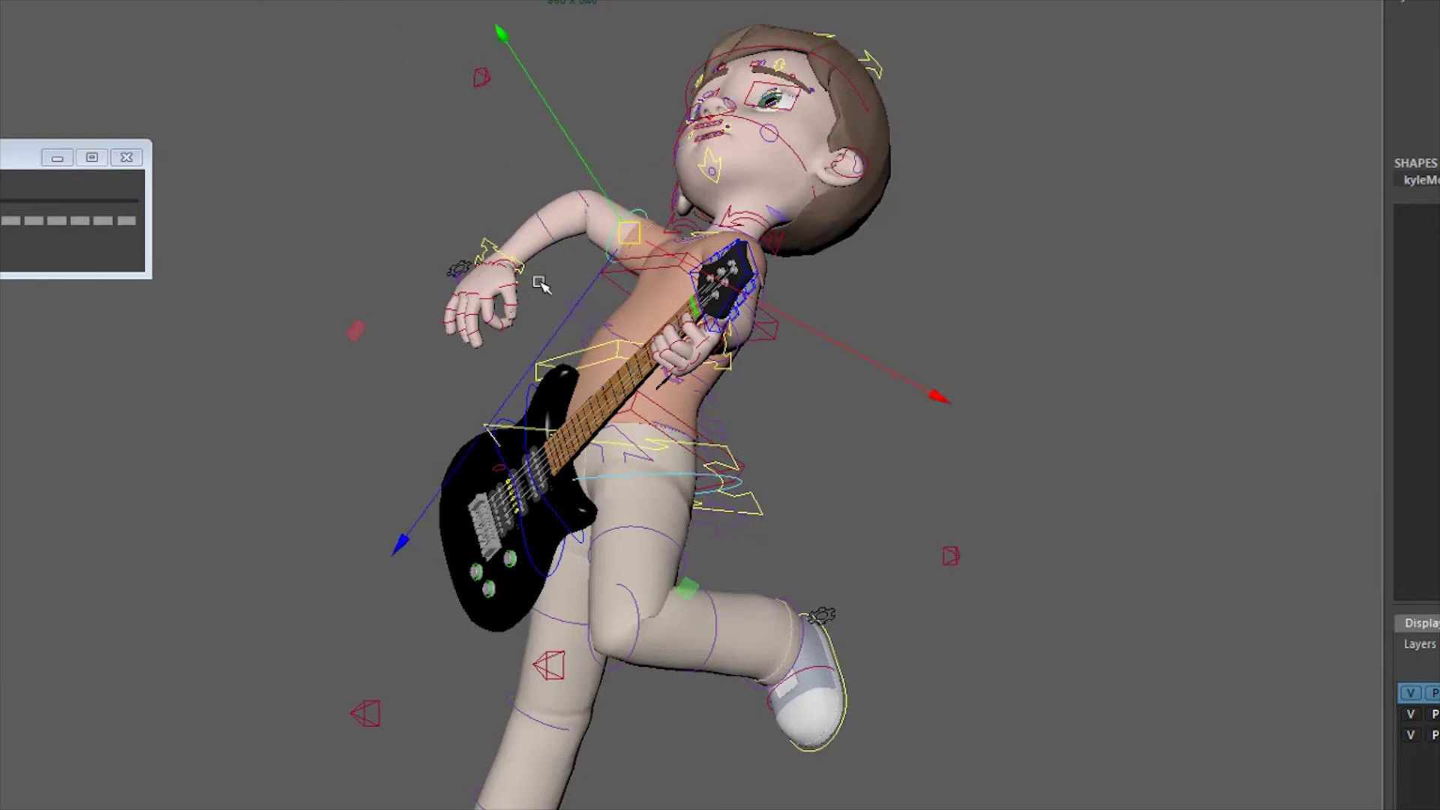
key(q)
Rotate the head control down and forward so the character's face turns toward the camera
click(879, 60)
key(e)
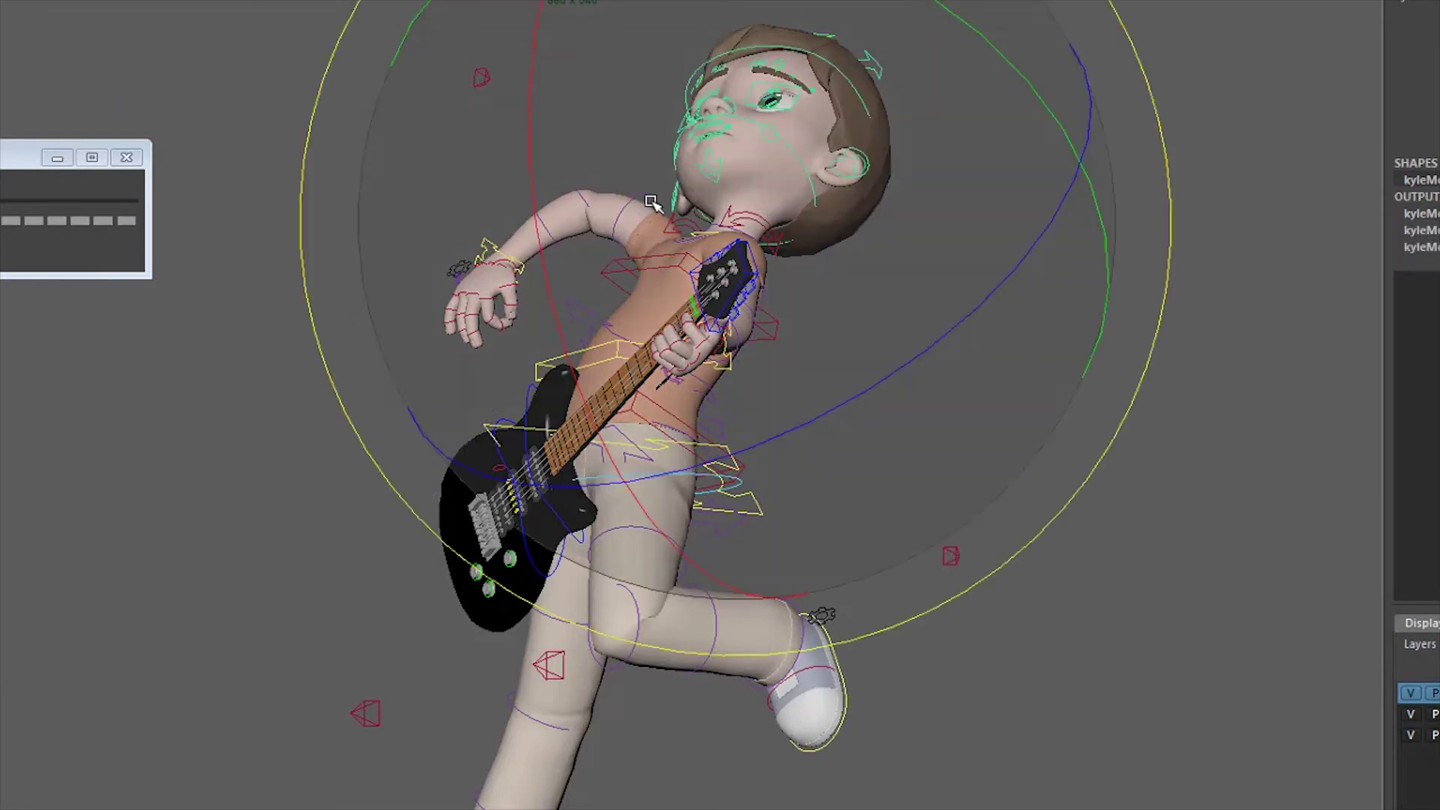
drag(651, 202, 694, 333)
key(q)
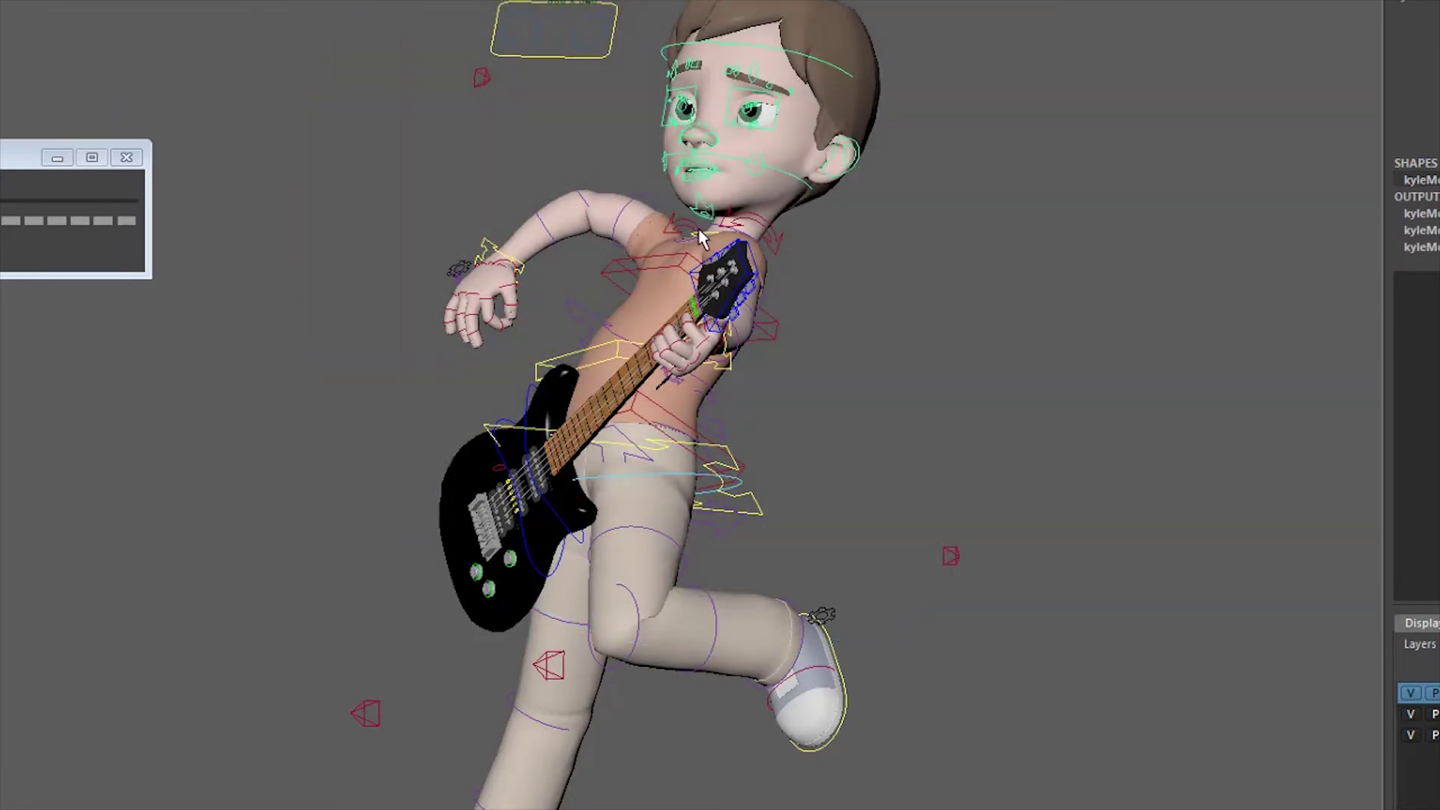
Rotate the neck control slightly to tilt the head back in line with the leaning torso
click(701, 238)
key(w)
key(e)
drag(592, 233, 627, 199)
key(w)
key(q)
Raise the control of the character's left eyebrow
click(773, 81)
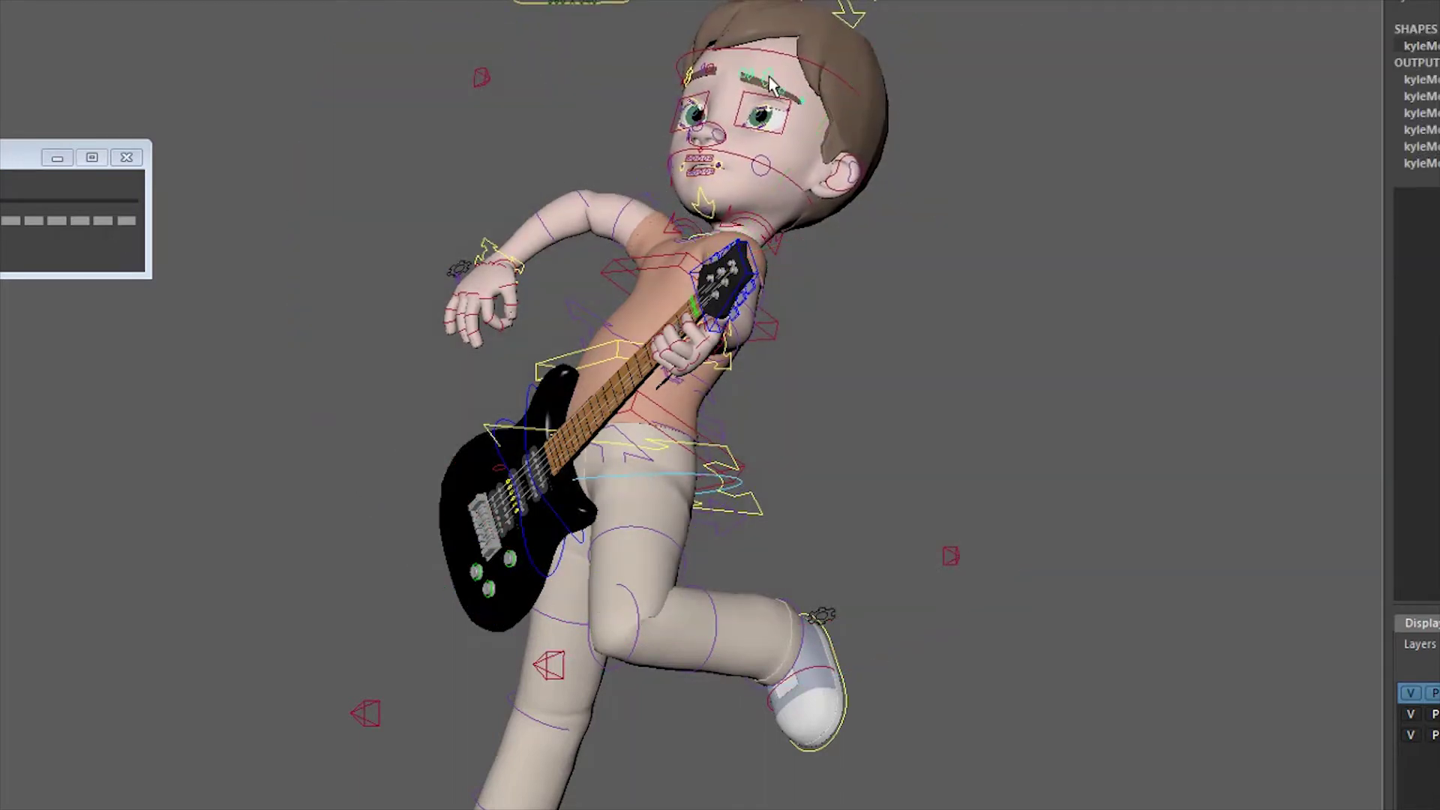
key(w)
middle_drag(693, 318, 728, 304)
key(q)
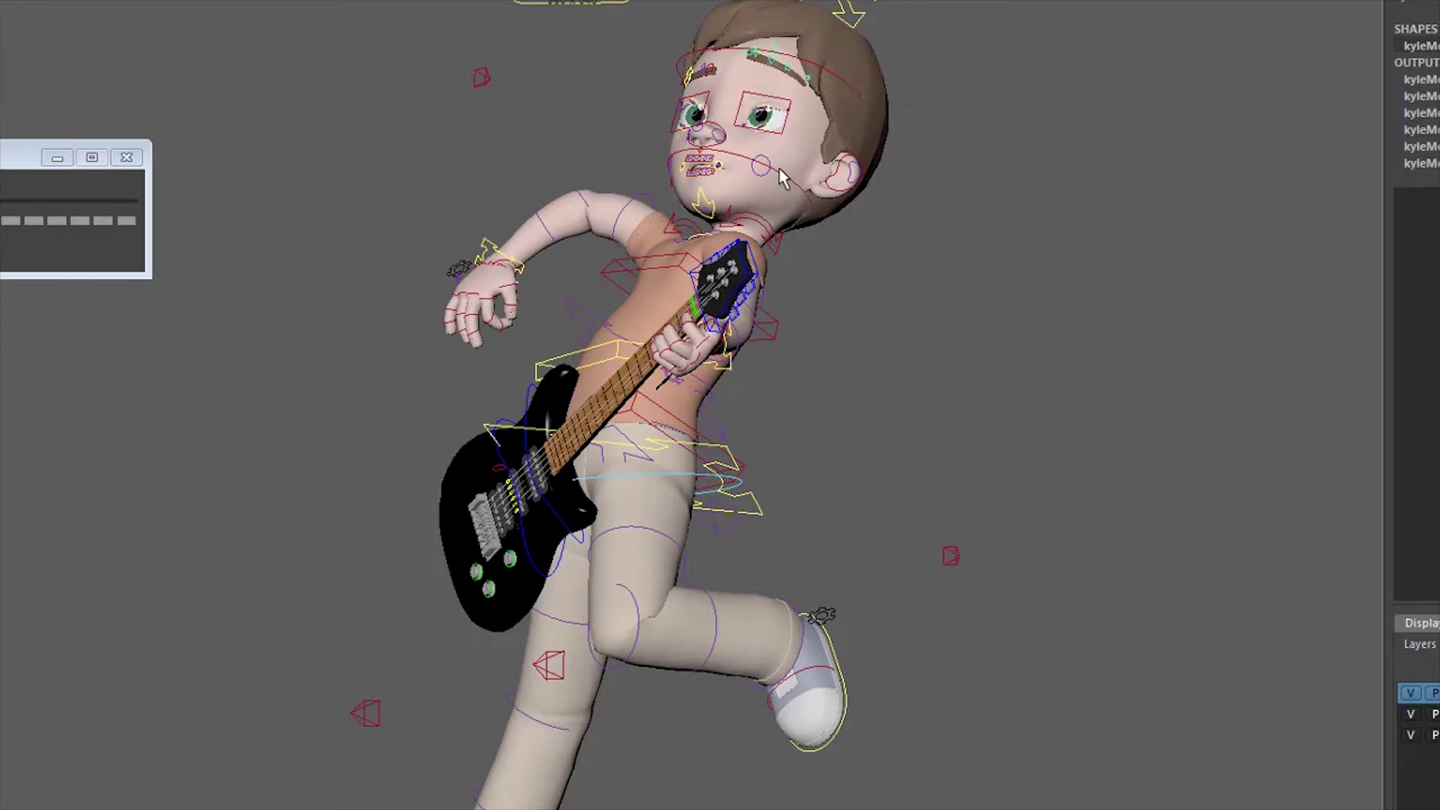
Select all of the face controls and blend them to a wide-eyed, open-mouthed expression with the tweening tool
click(761, 102)
key(w)
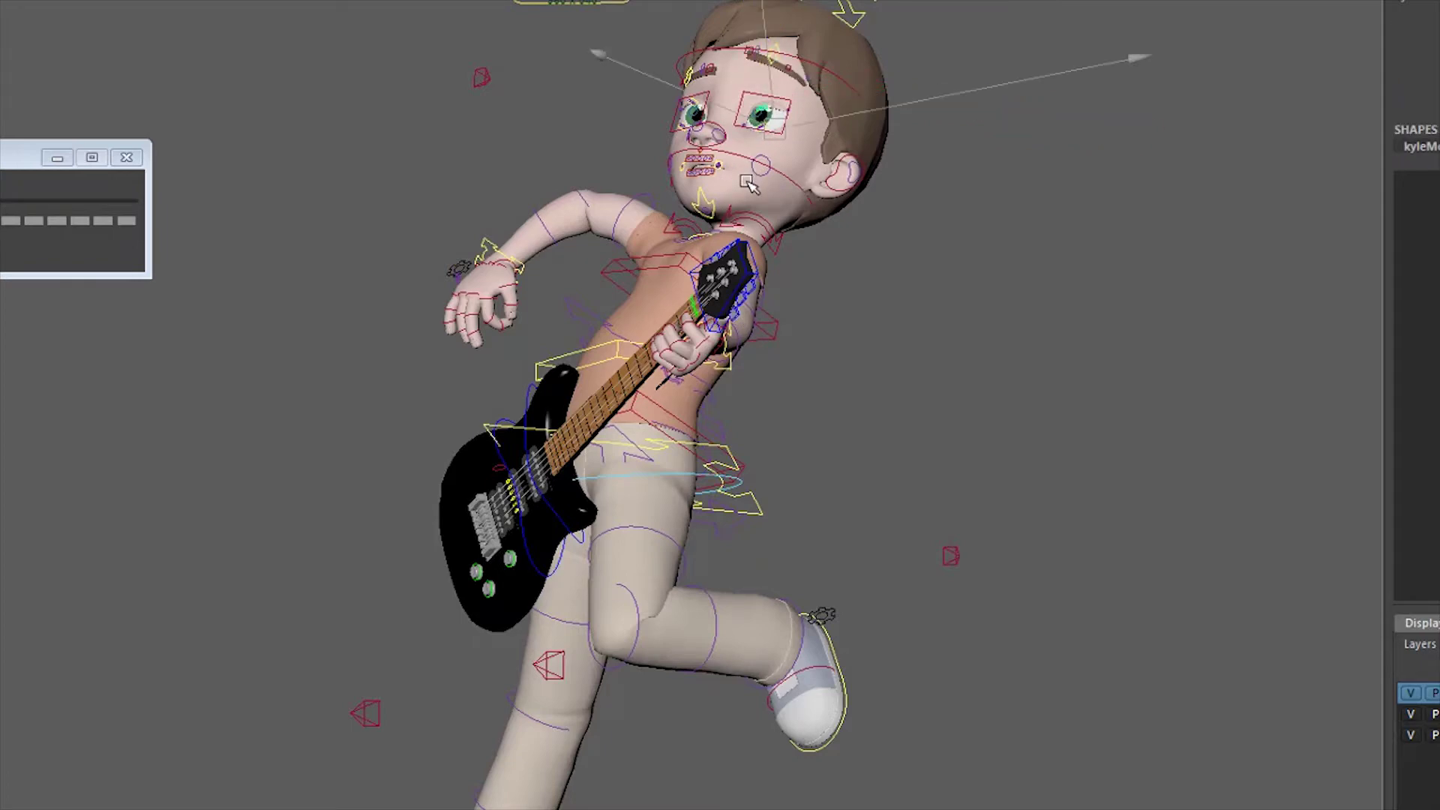
key(backslash)
right_drag(598, 293, 1189, 338)
alt+middle_drag(785, 34, 524, 484)
alt+right_drag(523, 484, 634, 518)
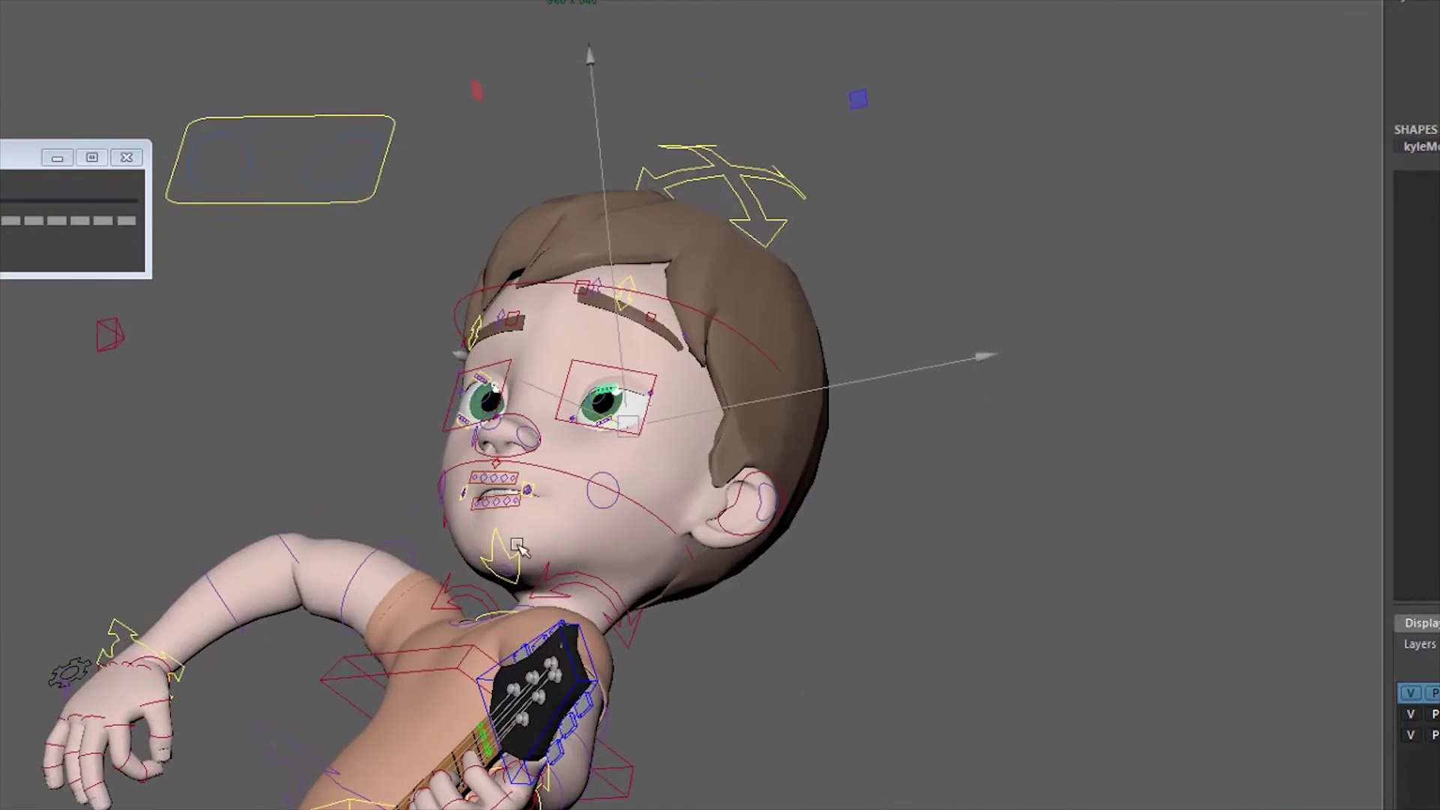
drag(666, 552, 427, 279)
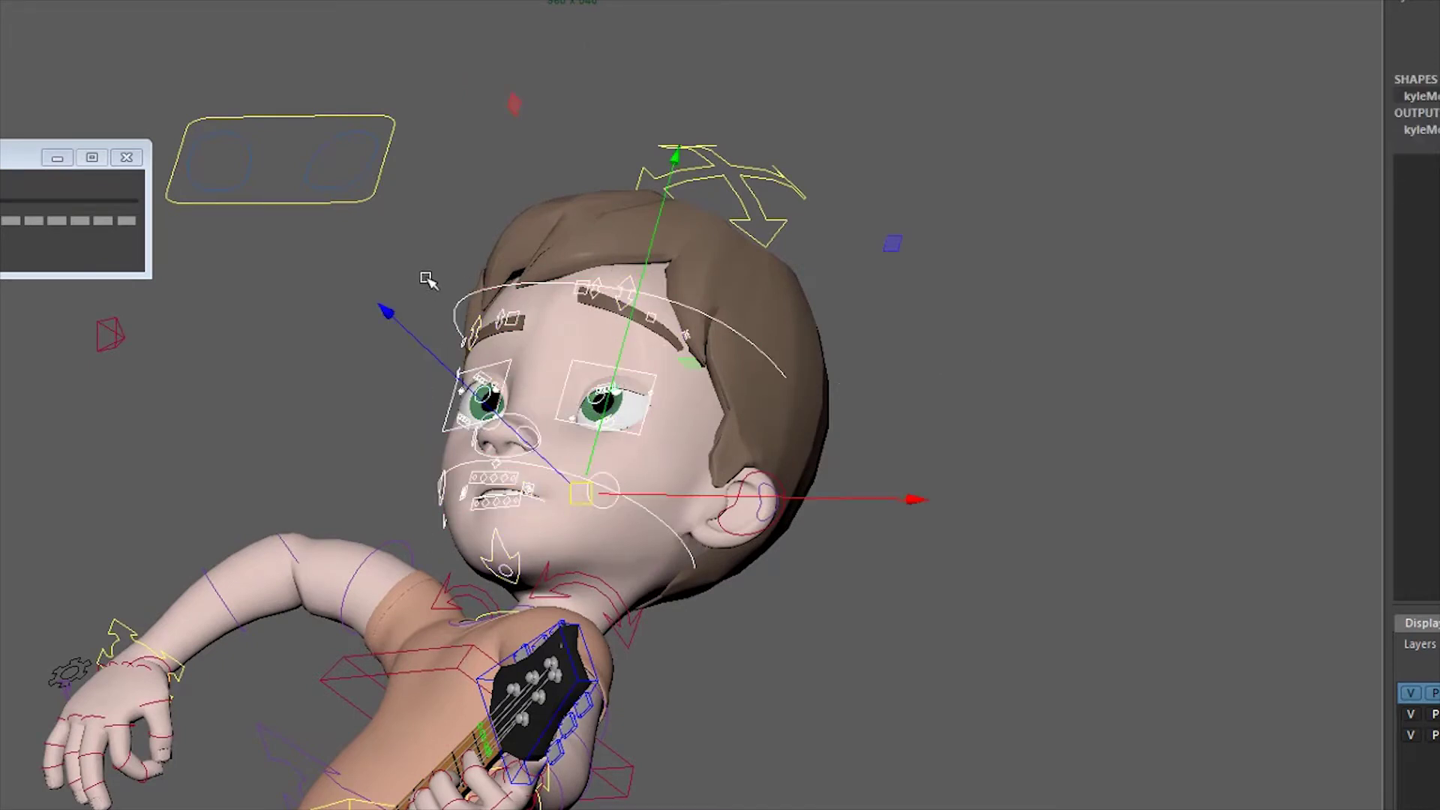
click(20, 216)
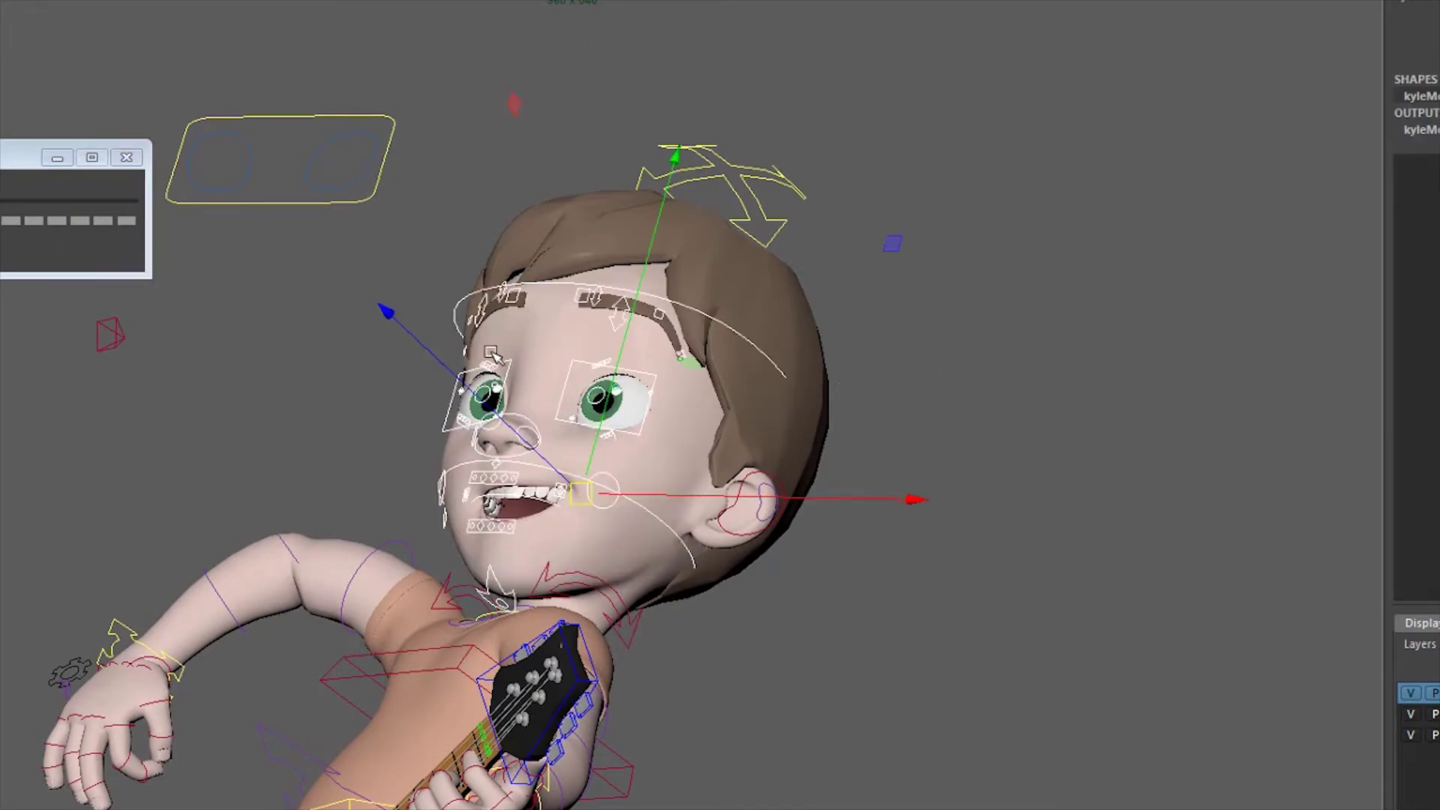
Move the eye aim control down in front of the face to lower the character's gaze
click(369, 195)
middle_drag(289, 355, 312, 572)
key(backslash)
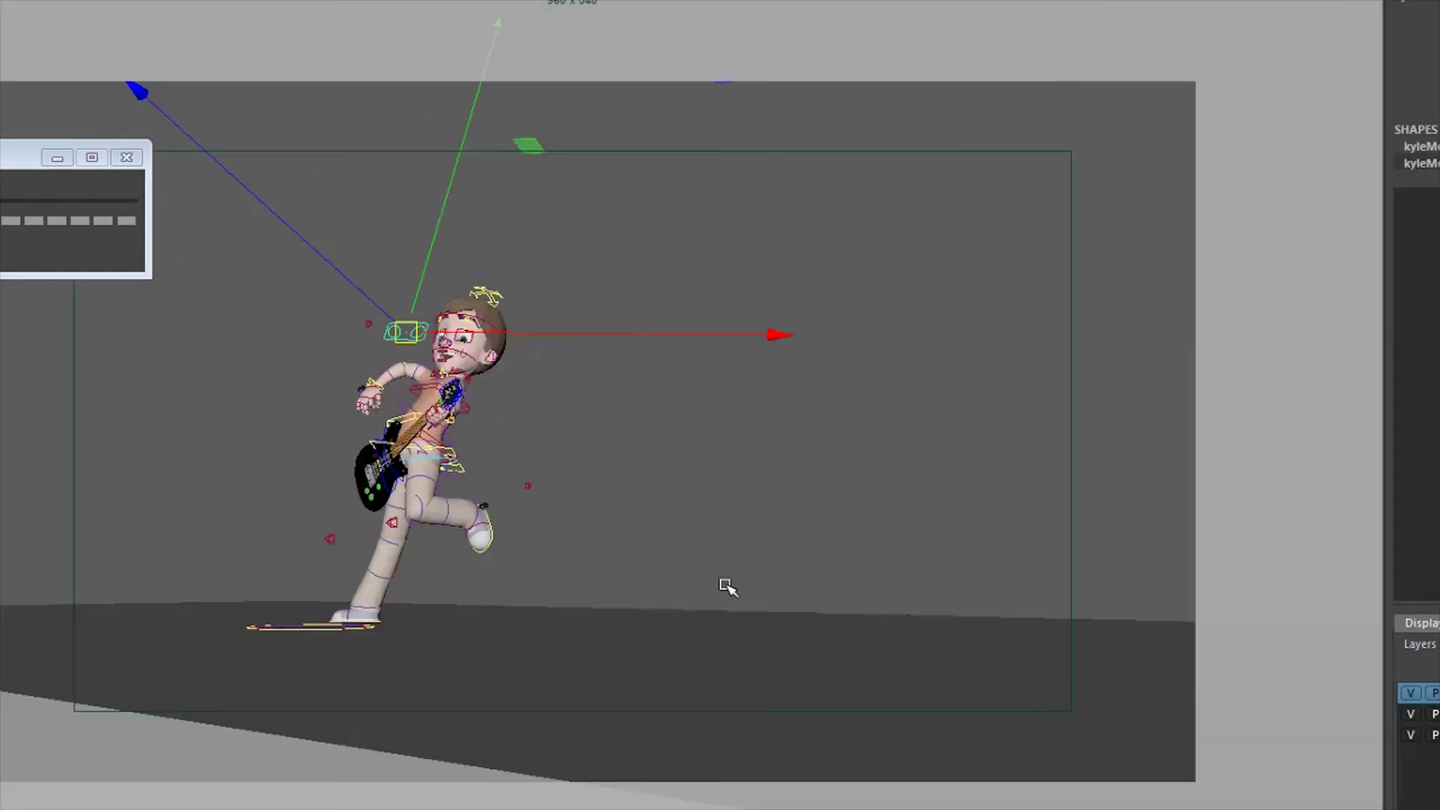
Select all of the character's and guitar's controls and play the animation in the camera framing
drag(747, 657, 156, 287)
key(alt+v)
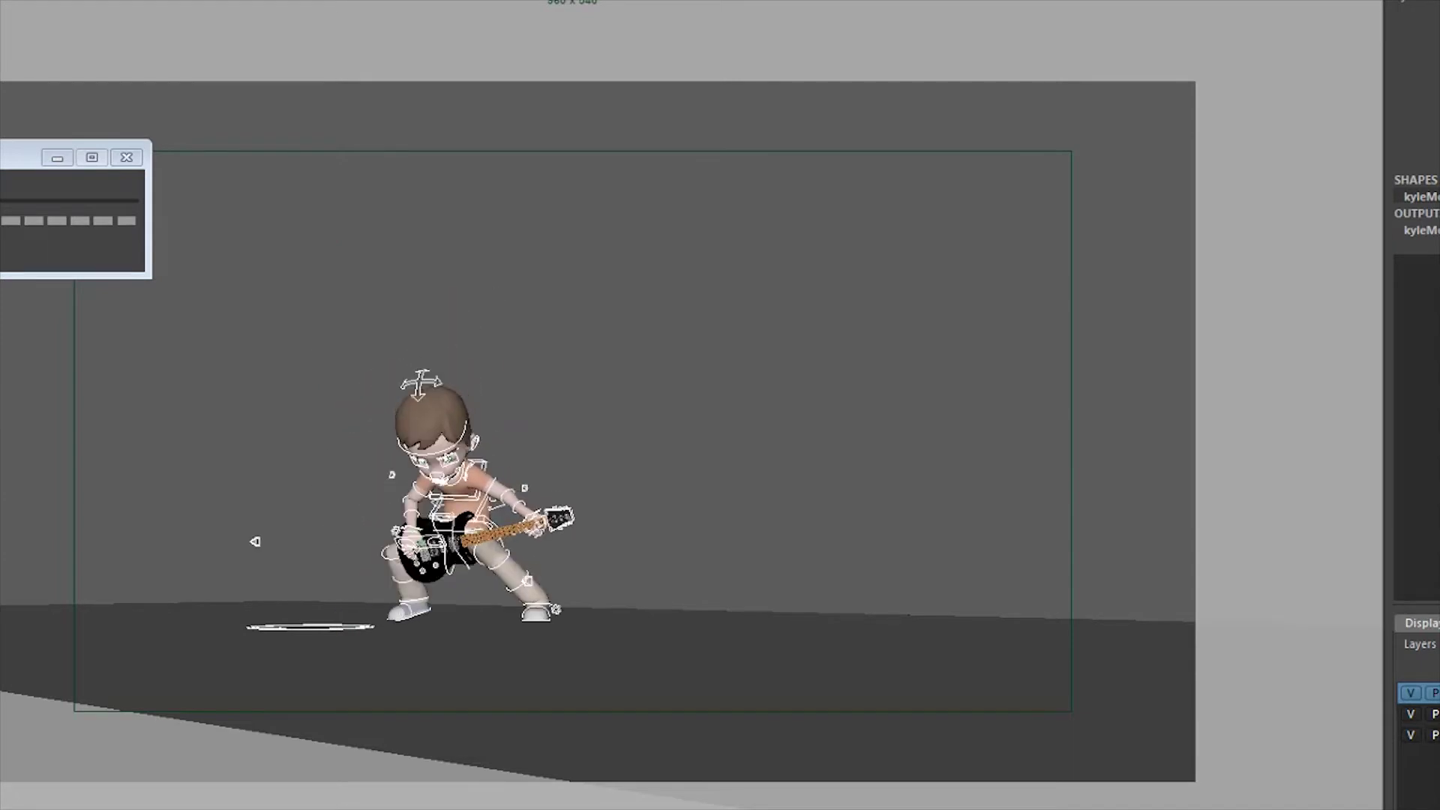
Examine the character's head pose up close with the head control selected and compare it in the camera framing
key(f)
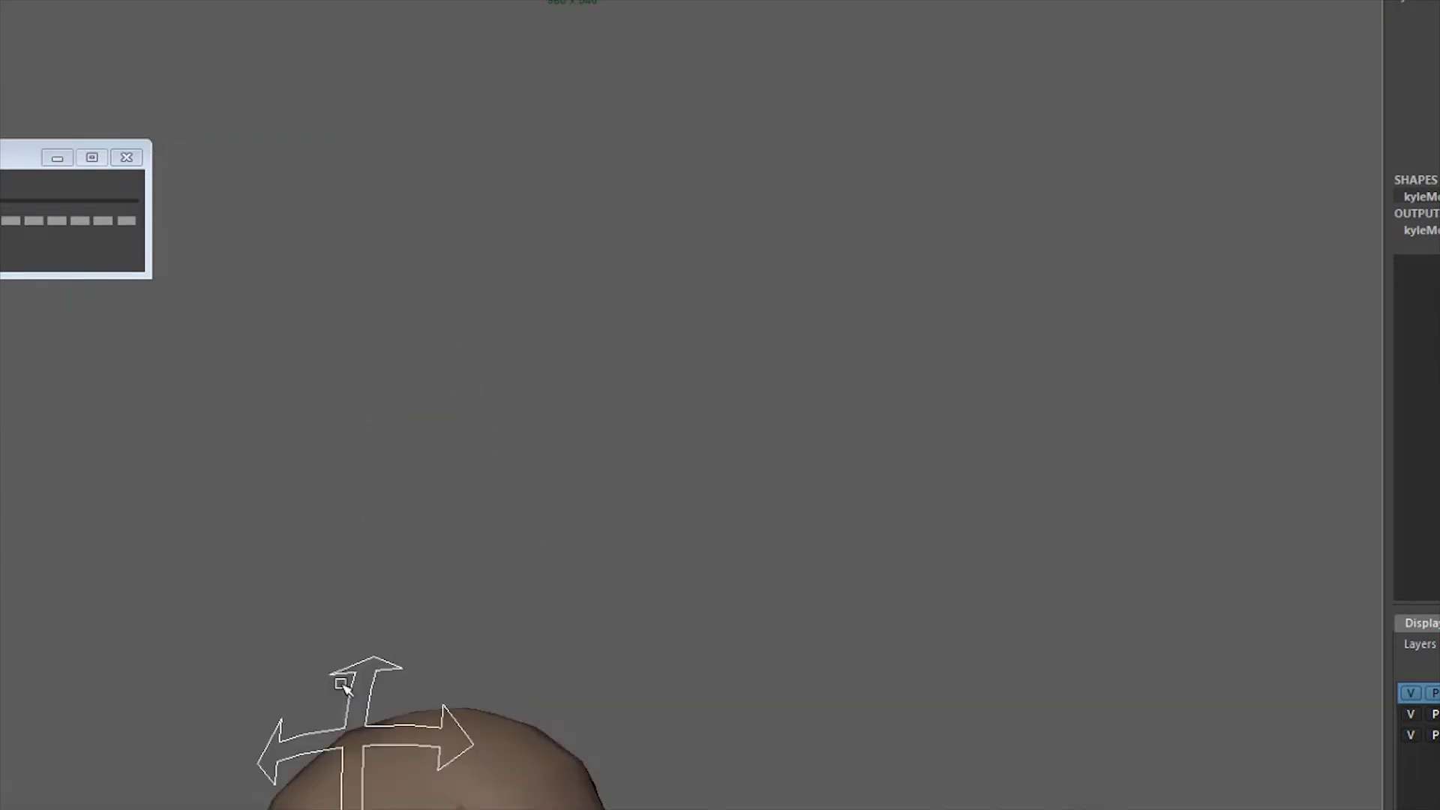
alt+middle_drag(408, 653, 491, 200)
alt+right_drag(695, 430, 594, 436)
alt+right_drag(780, 411, 671, 363)
click(522, 213)
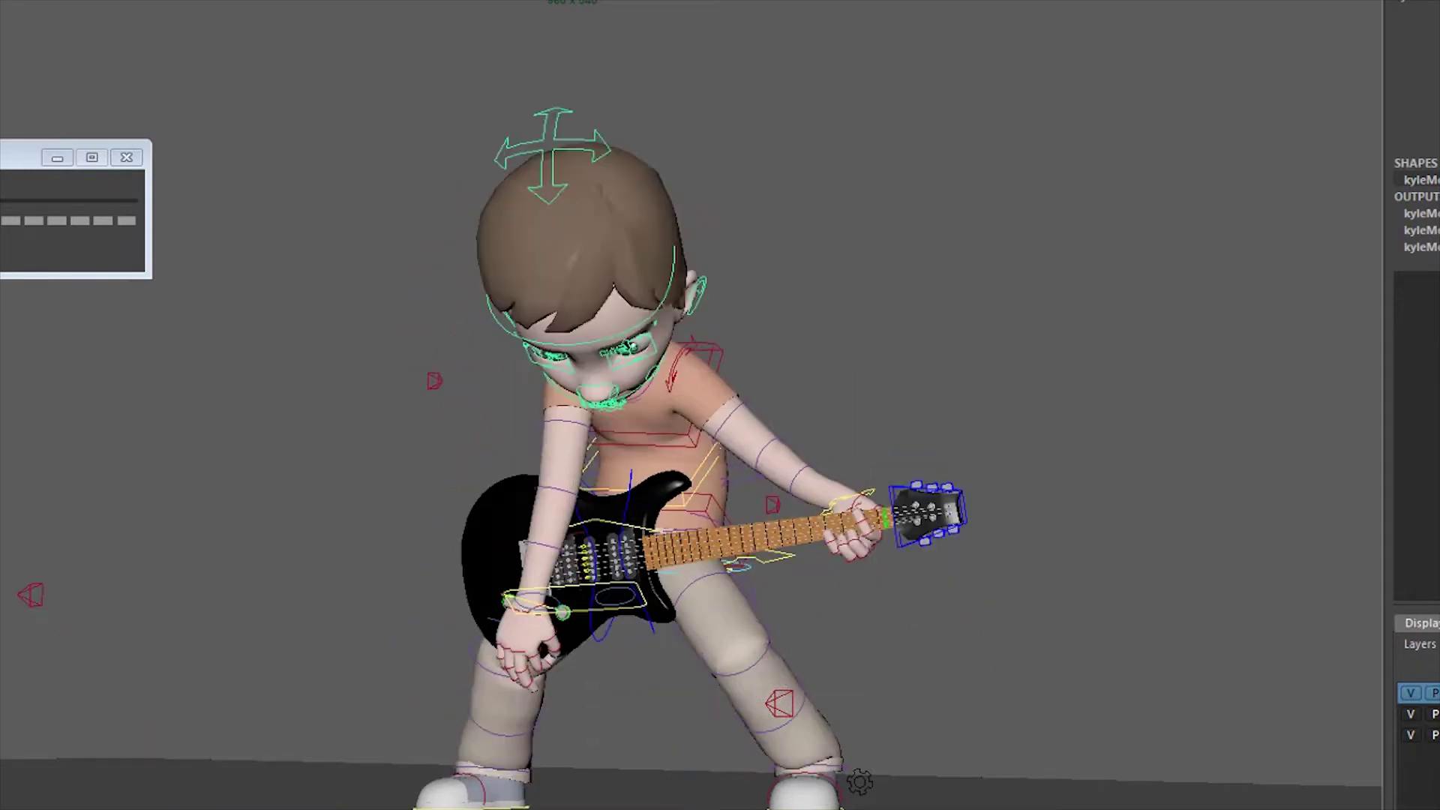
key(backslash)
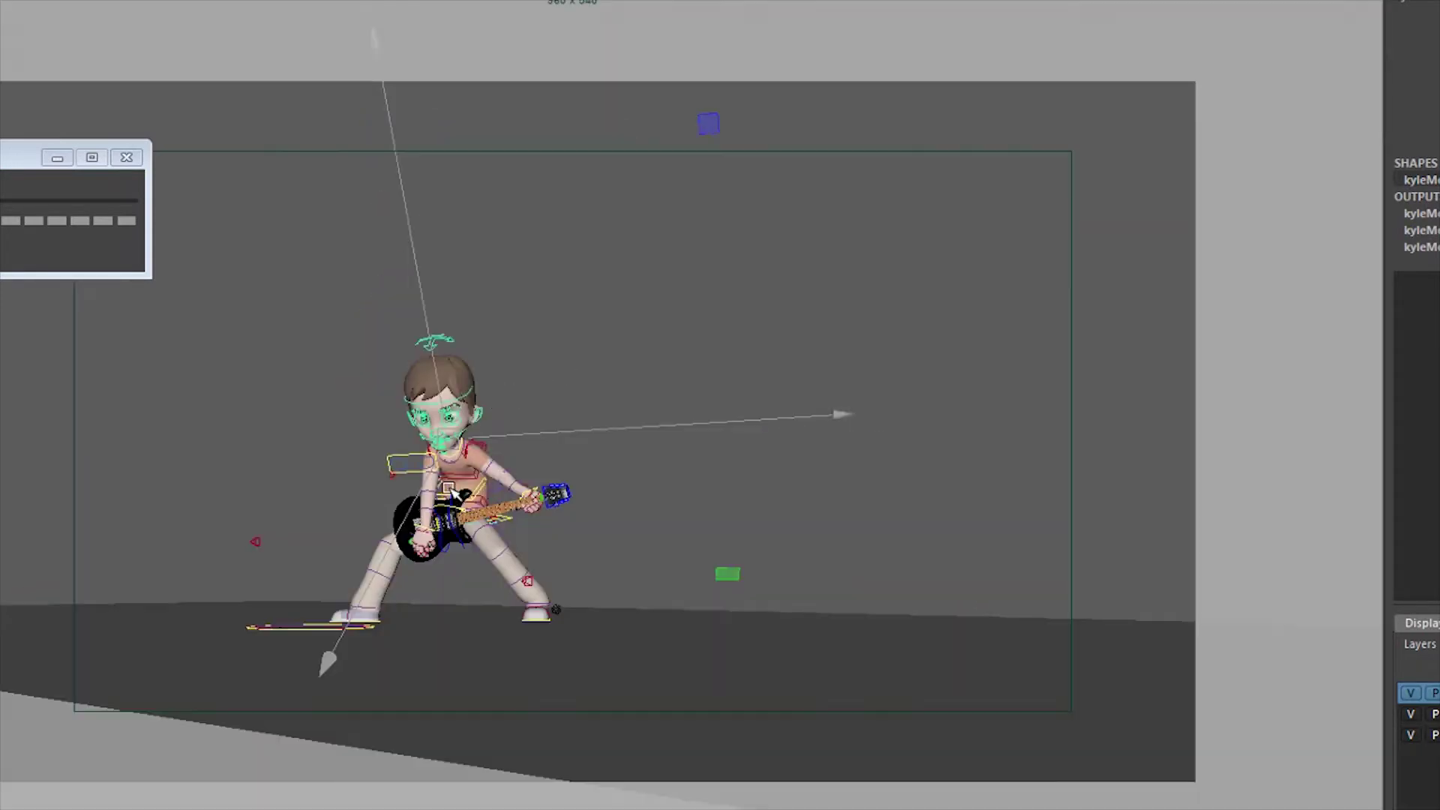
key(backslash)
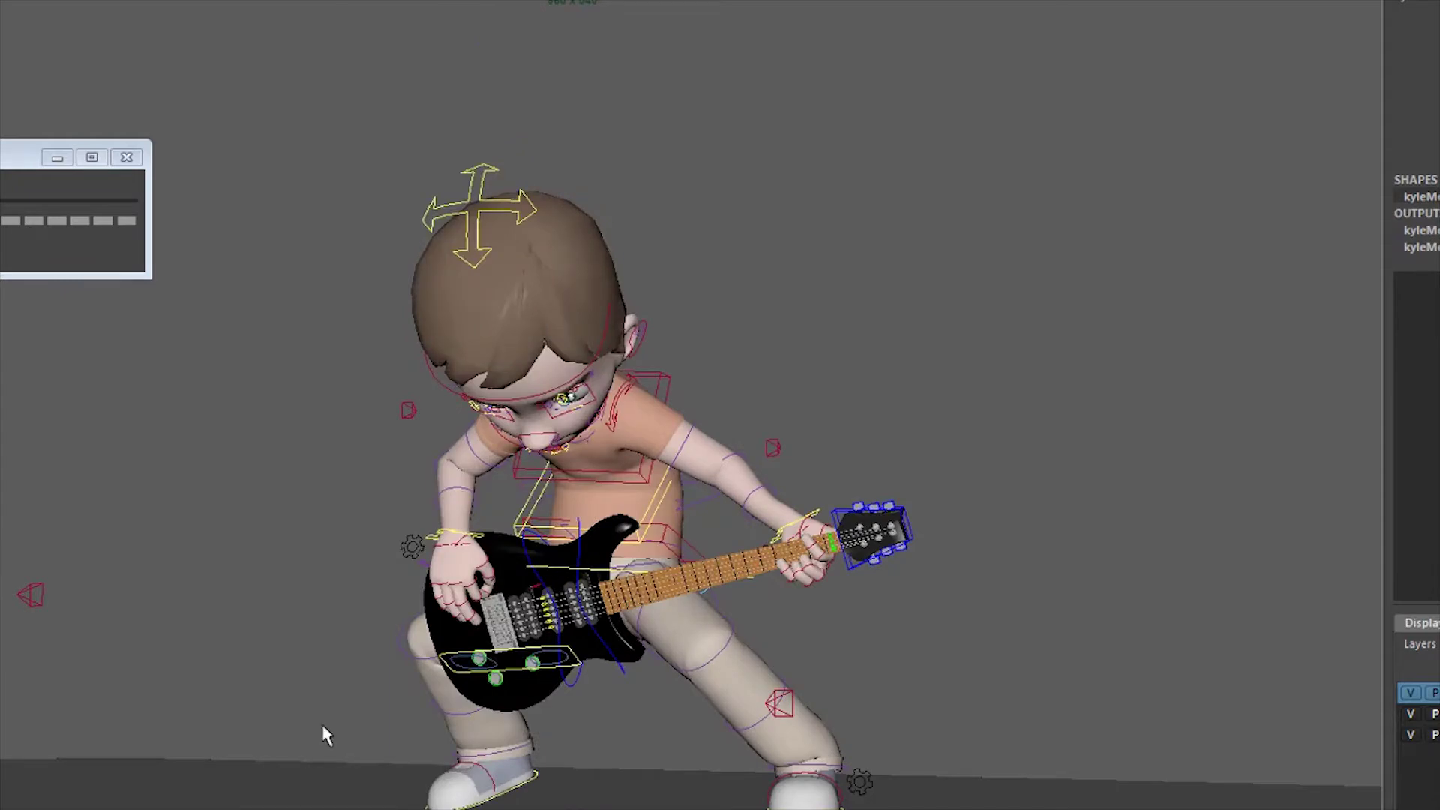
Lower the head control slightly and rotate it so the bowed face tilts up above the guitar
click(450, 387)
drag(559, 405, 556, 419)
key(e)
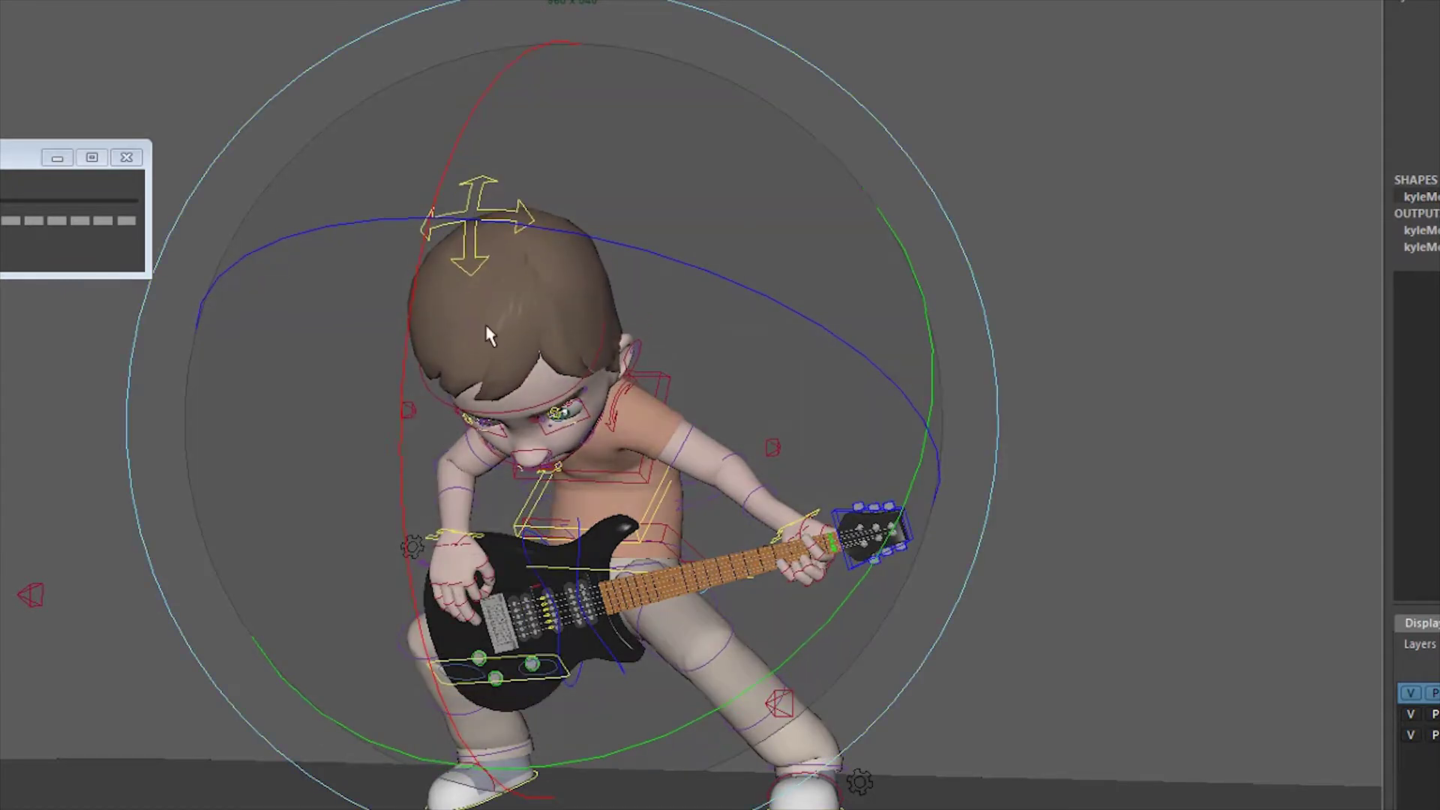
click(481, 271)
click(454, 414)
drag(449, 382, 454, 267)
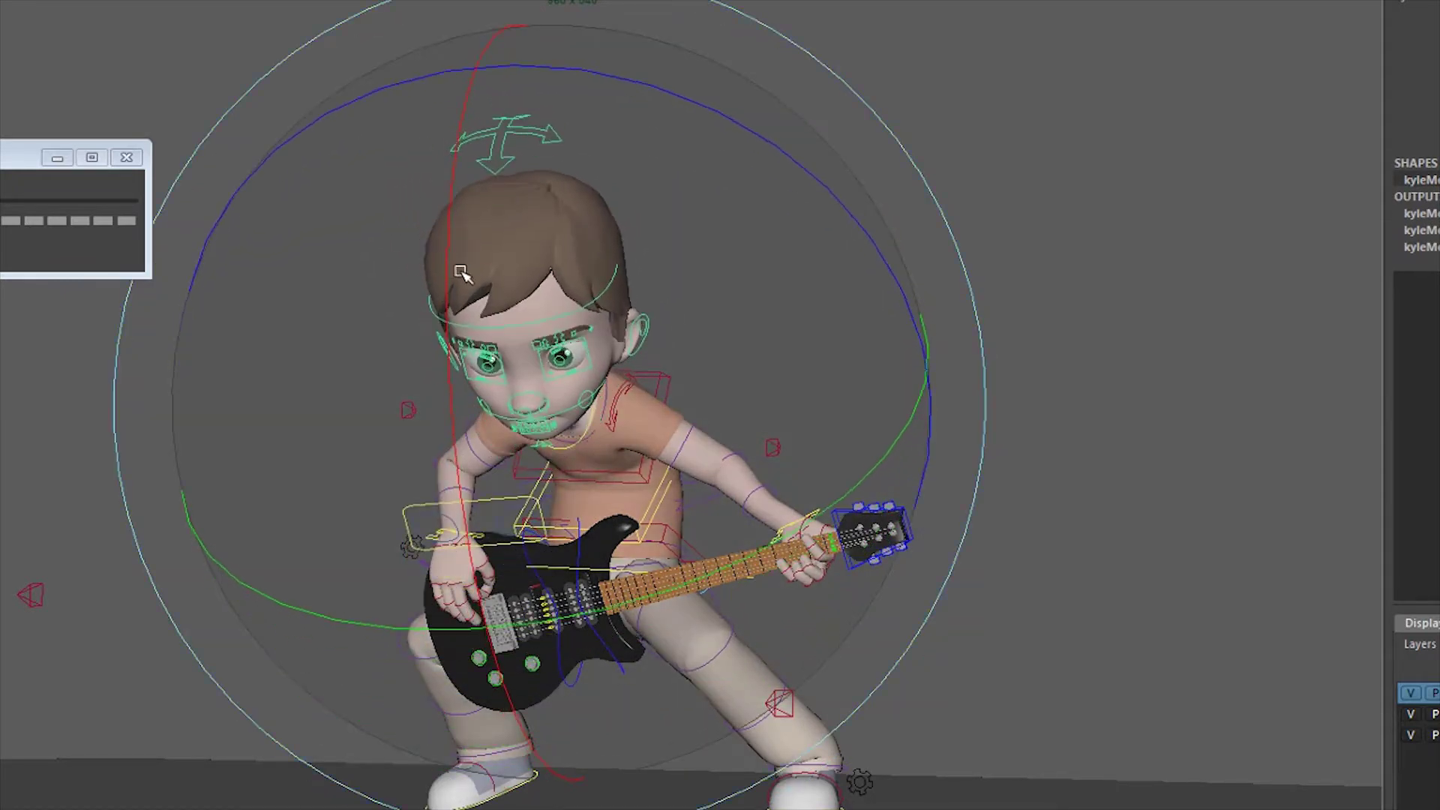
Shift the head slightly toward the guitar neck and fine-tune its tilt
key(w)
drag(556, 399, 571, 425)
click(574, 445)
key(r)
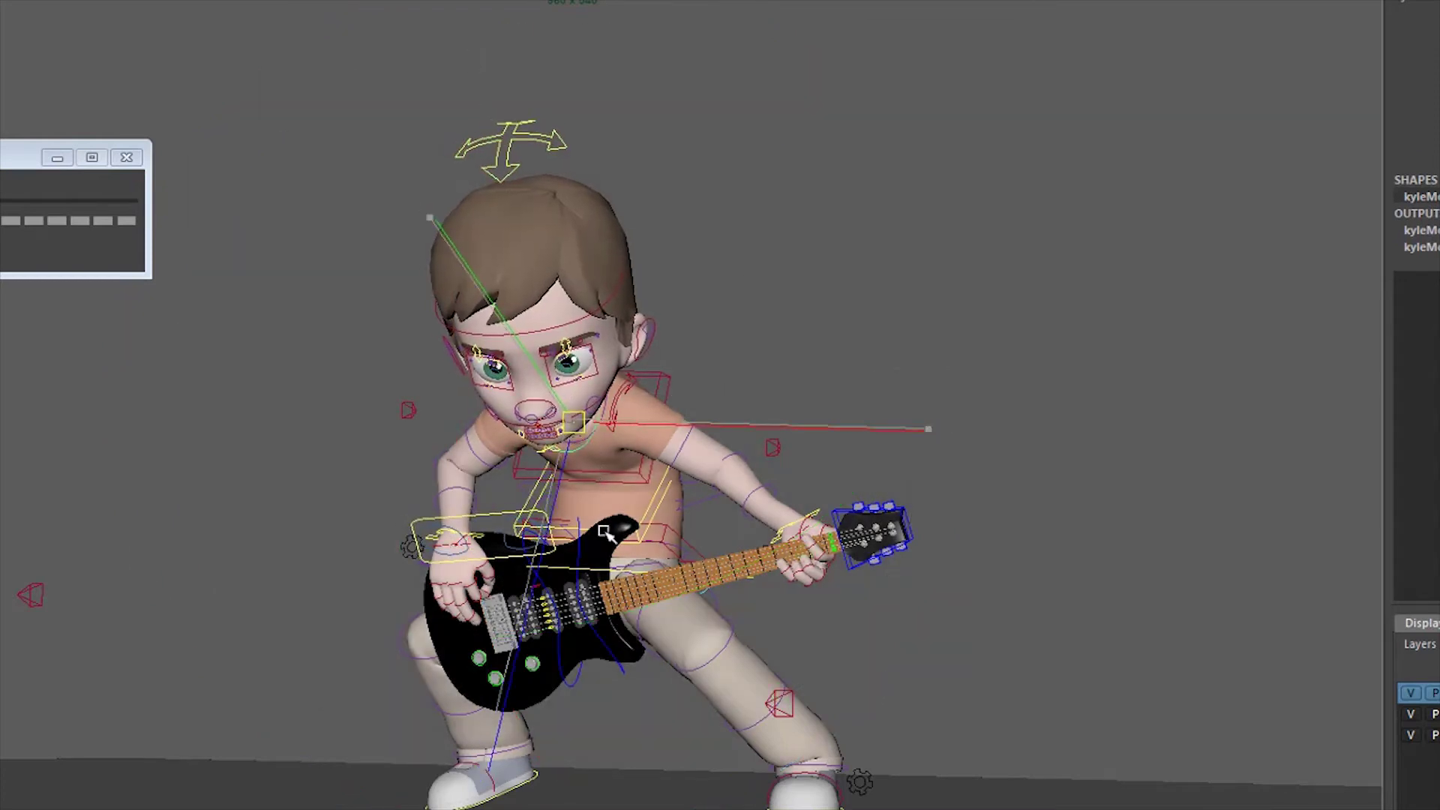
key(e)
drag(570, 506, 565, 491)
key(q)
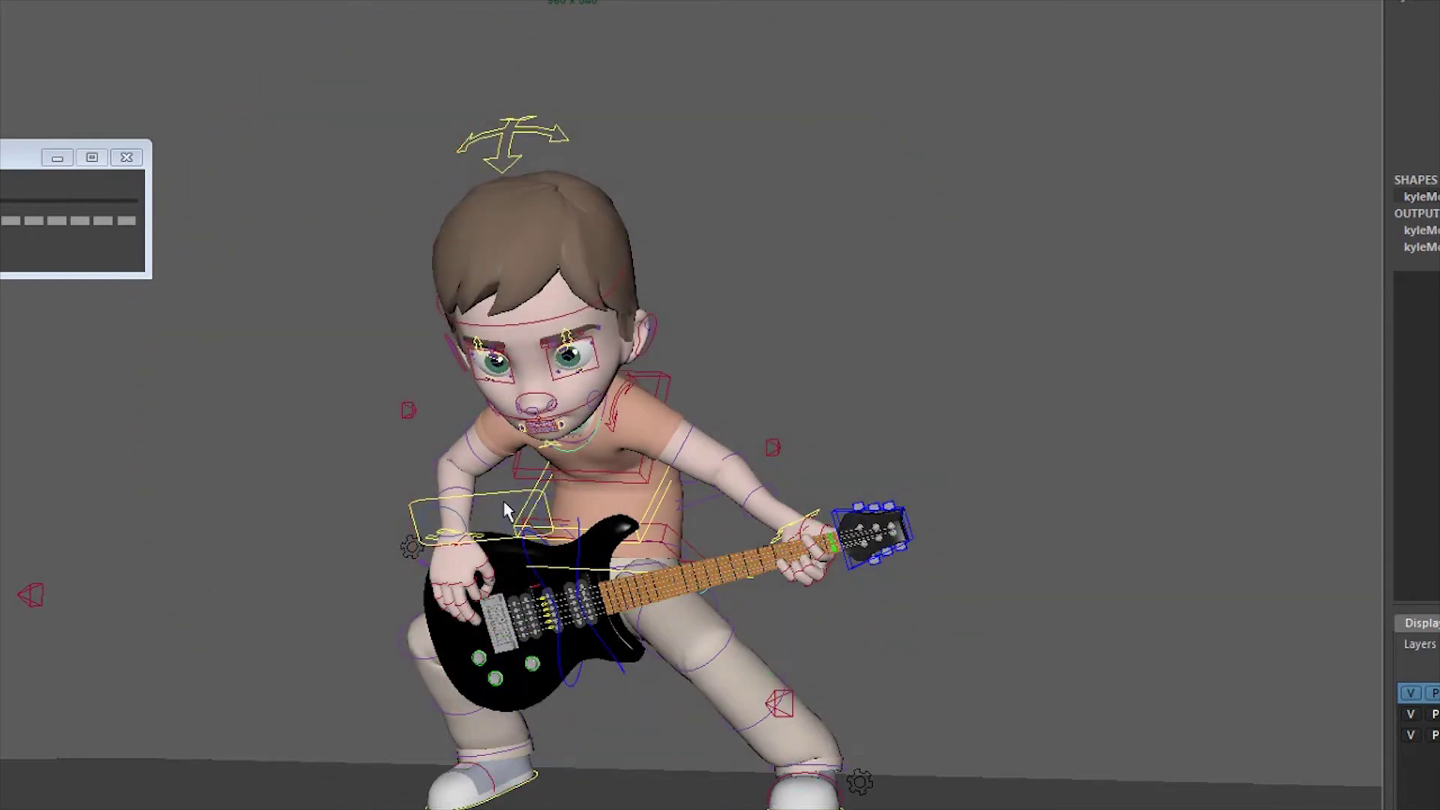
Reposition and rotate the head control so the face looks up in the wide crouching pose, and play the animation
click(548, 142)
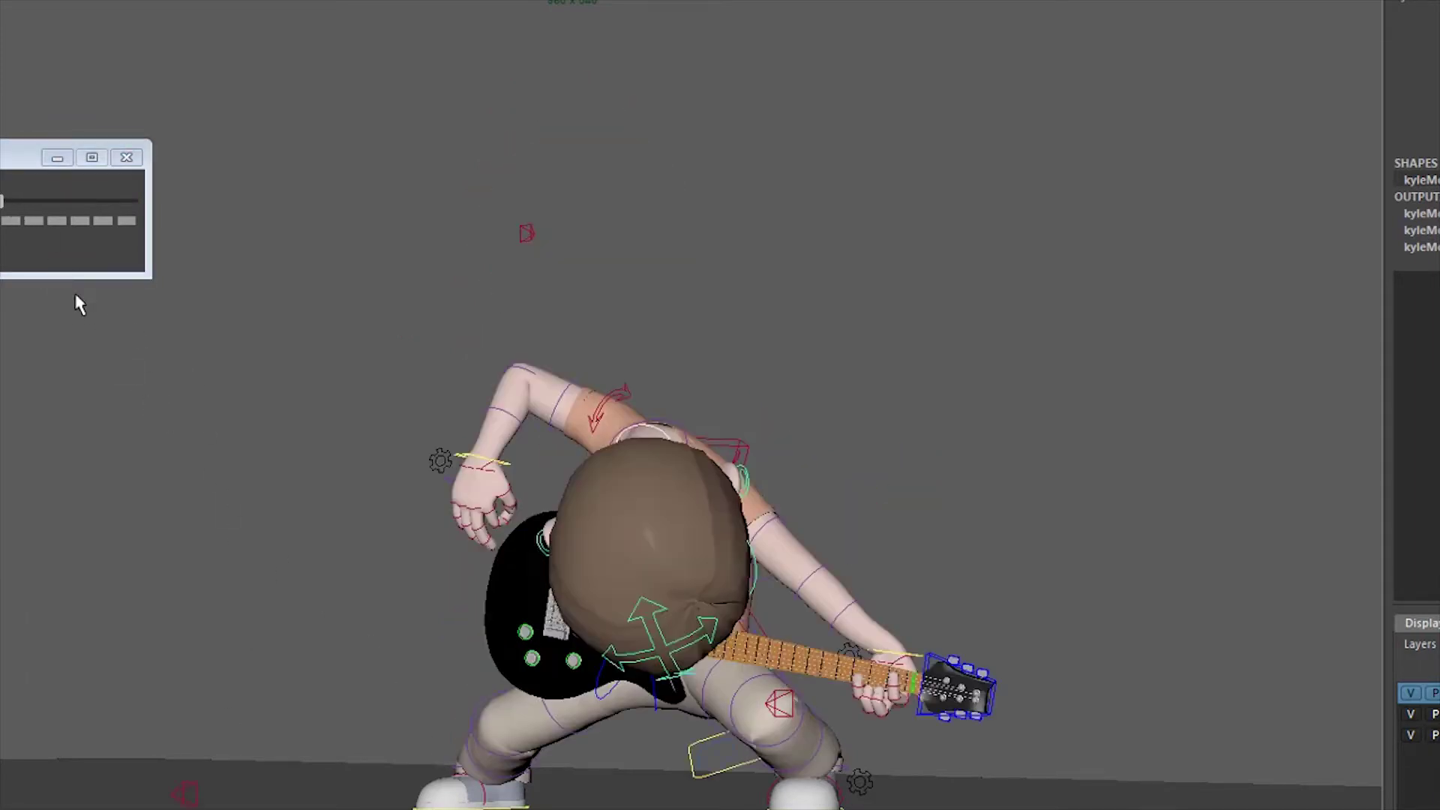
key(w)
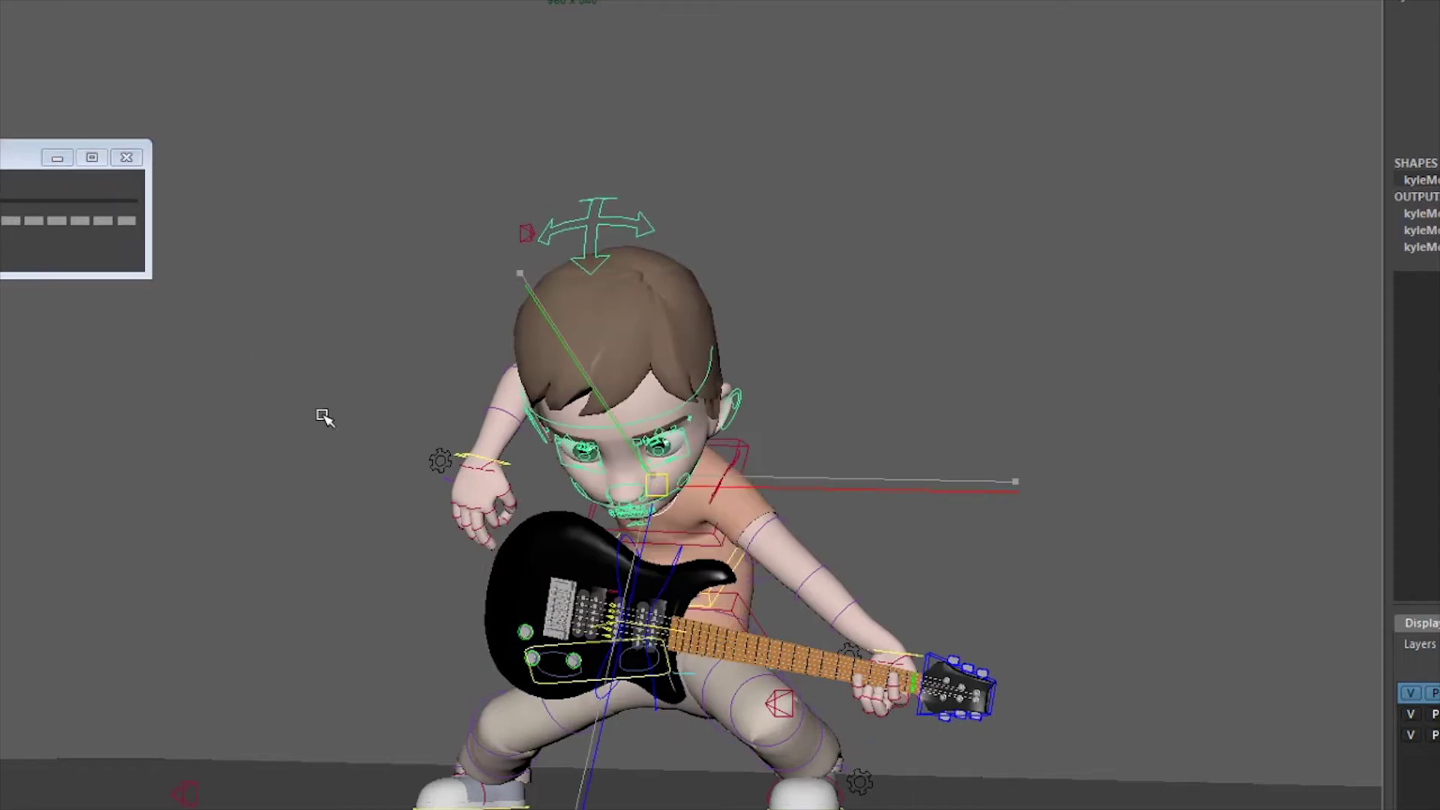
key(e)
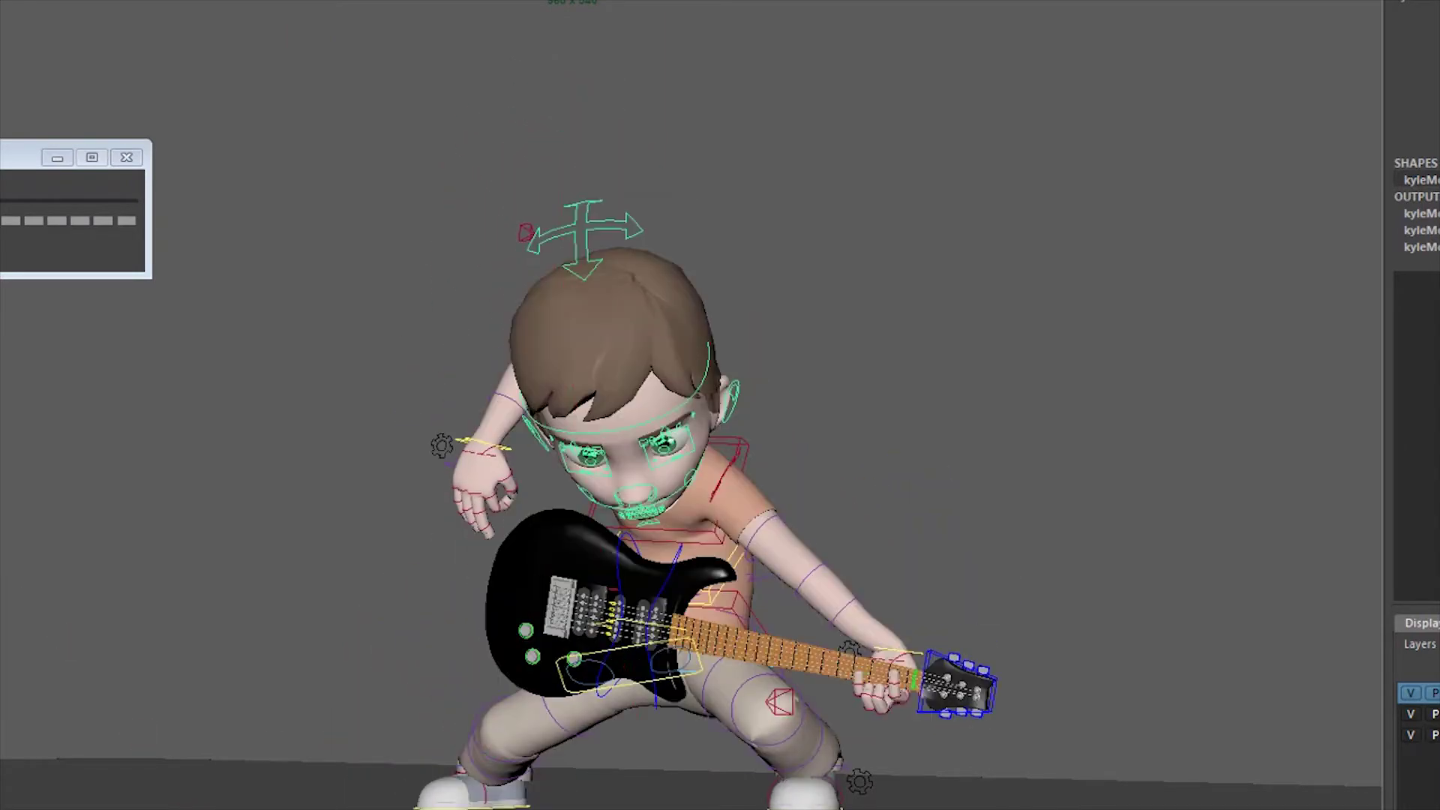
key(e)
click(10, 220)
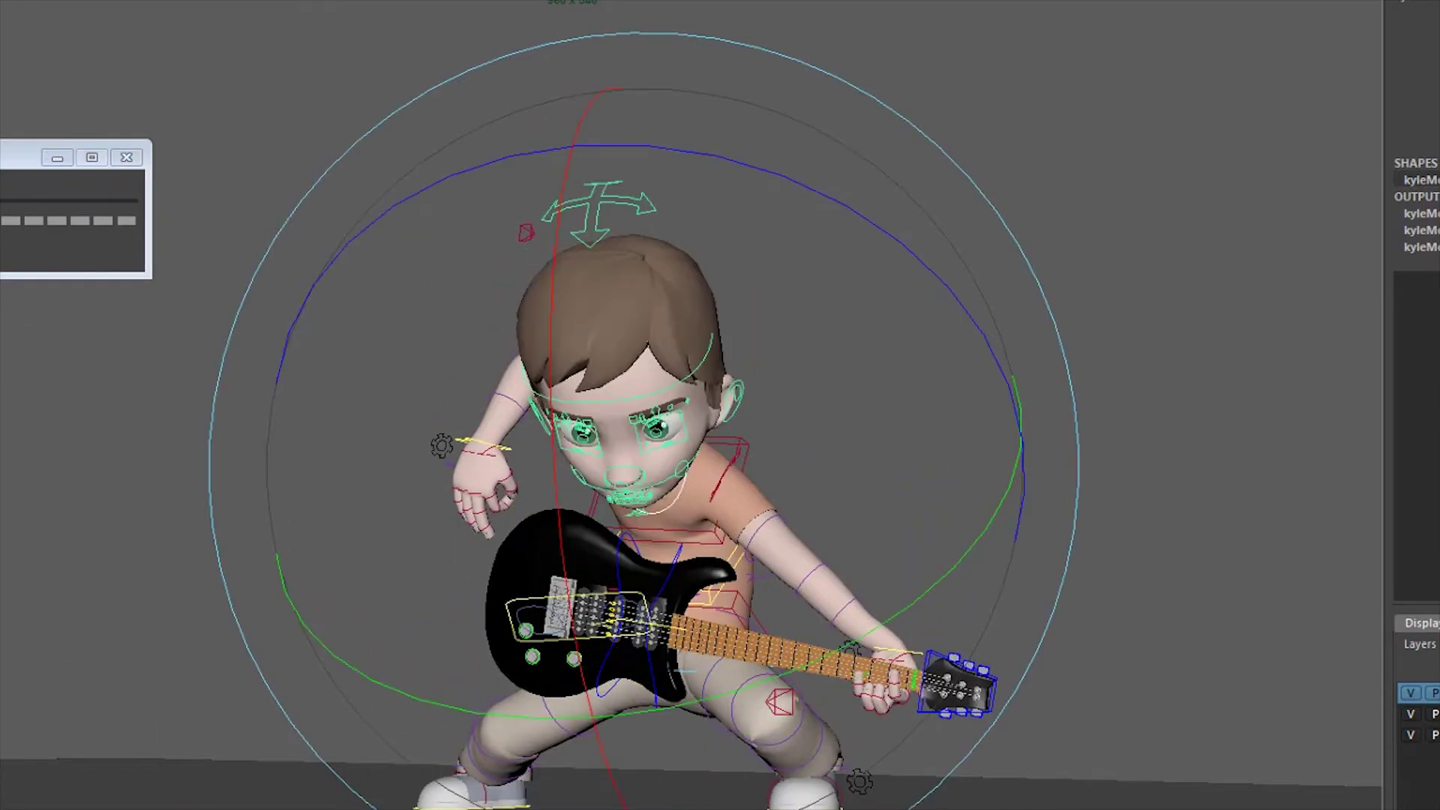
key(alt+v)
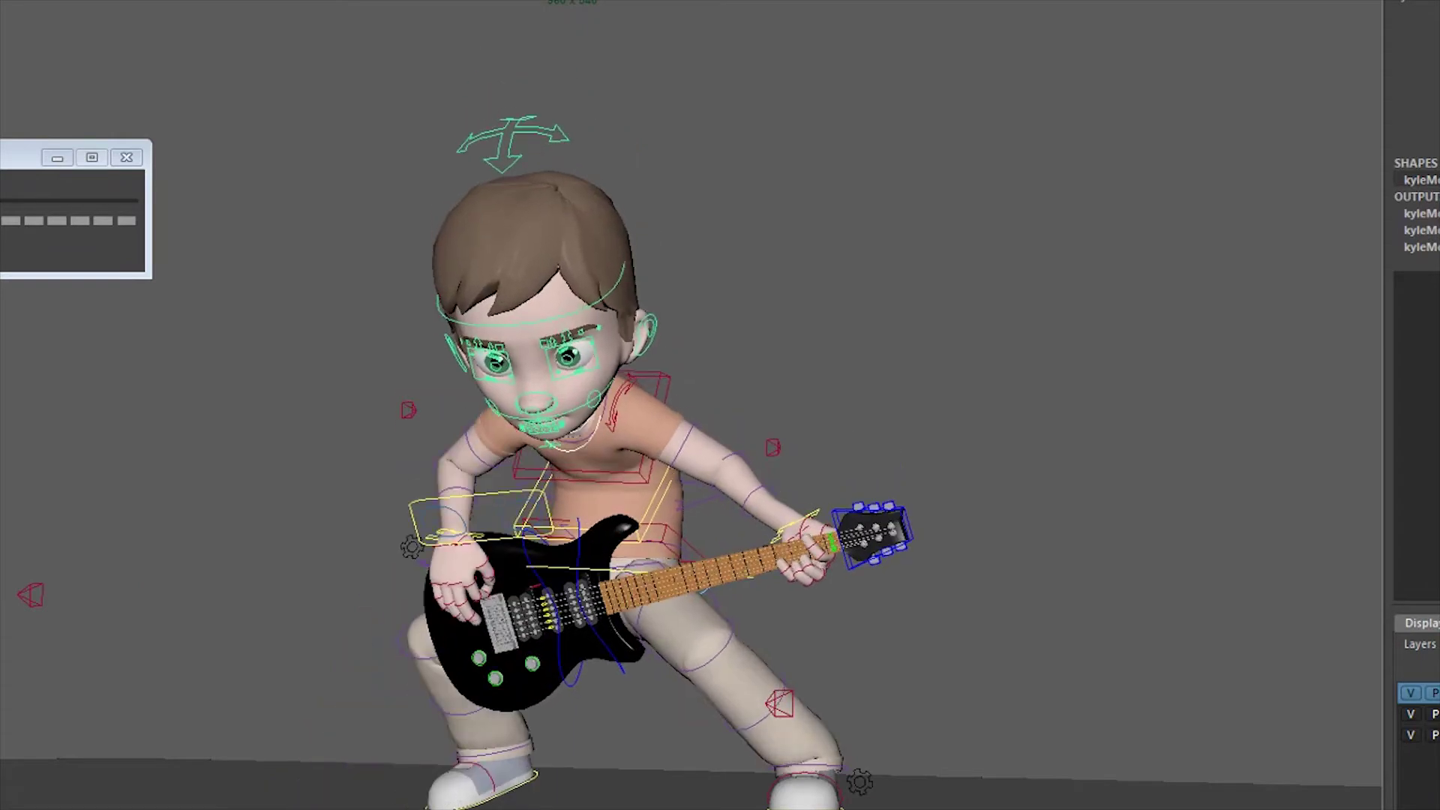
Raise the main control of the character's left eyebrow
alt+right_drag(428, 640, 638, 522)
alt+middle_drag(637, 521, 691, 633)
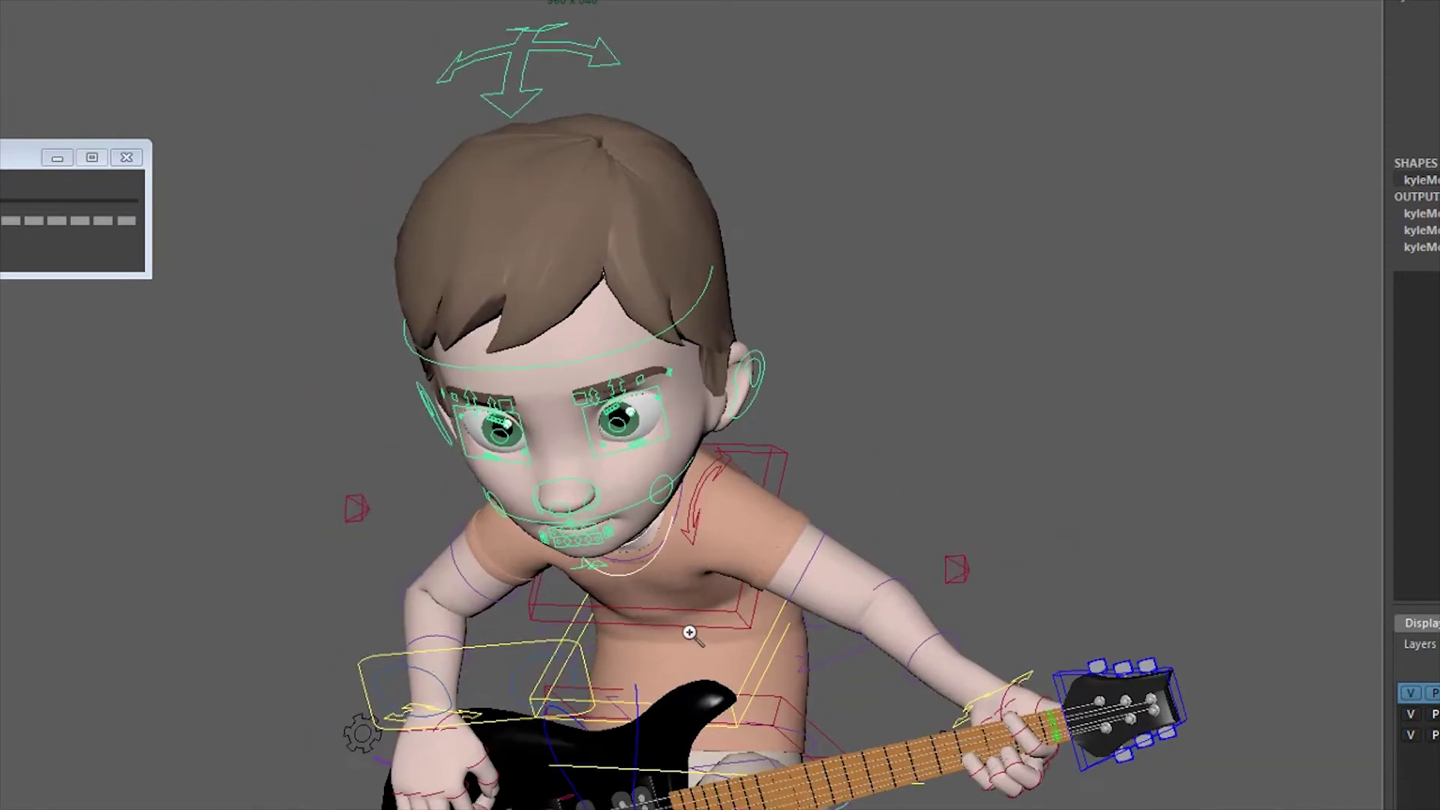
alt+right_drag(691, 633, 826, 633)
click(632, 362)
key(w)
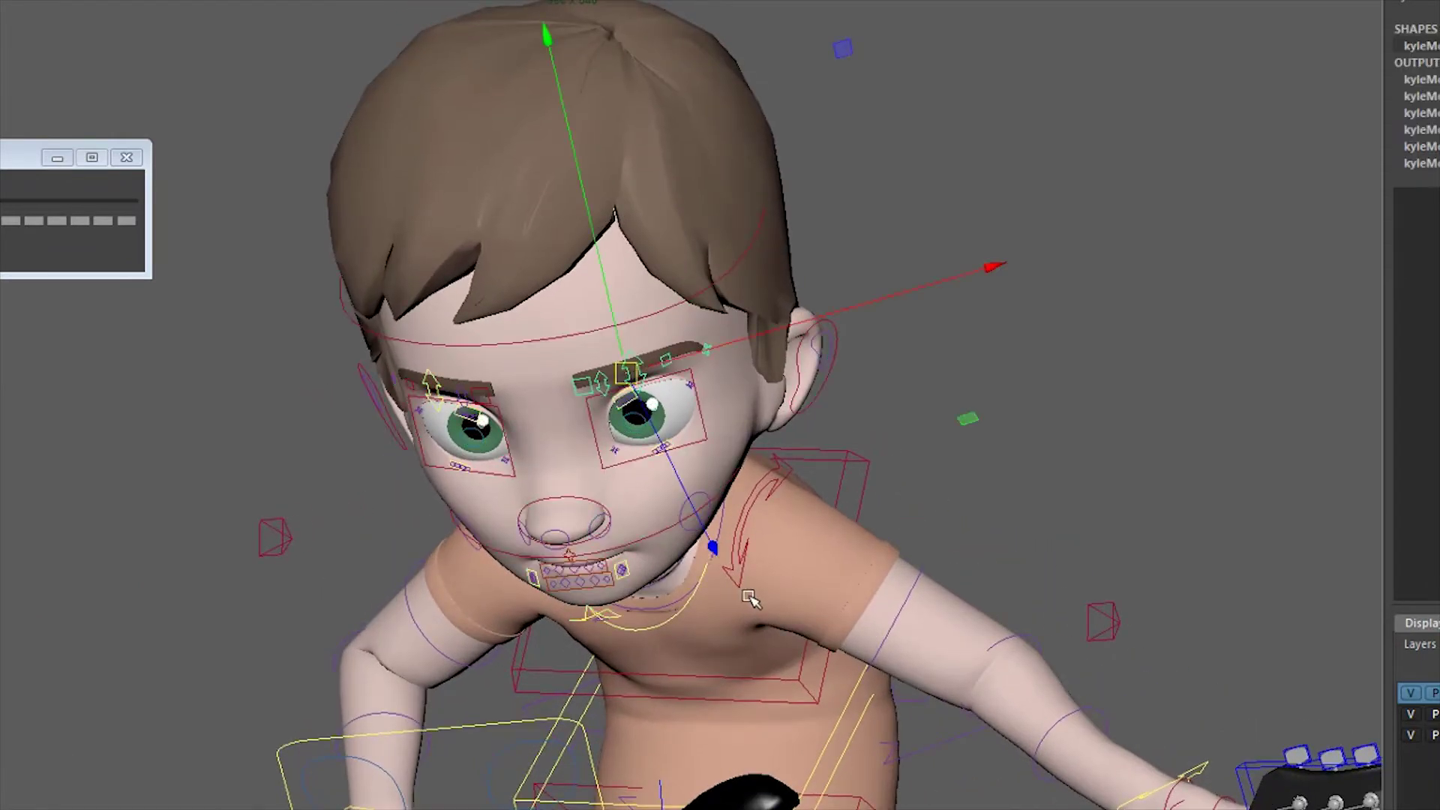
middle_drag(746, 593, 759, 517)
key(q)
Adjust the outer and middle controls of the character's left eyebrow to give it a raised arch
click(695, 312)
key(w)
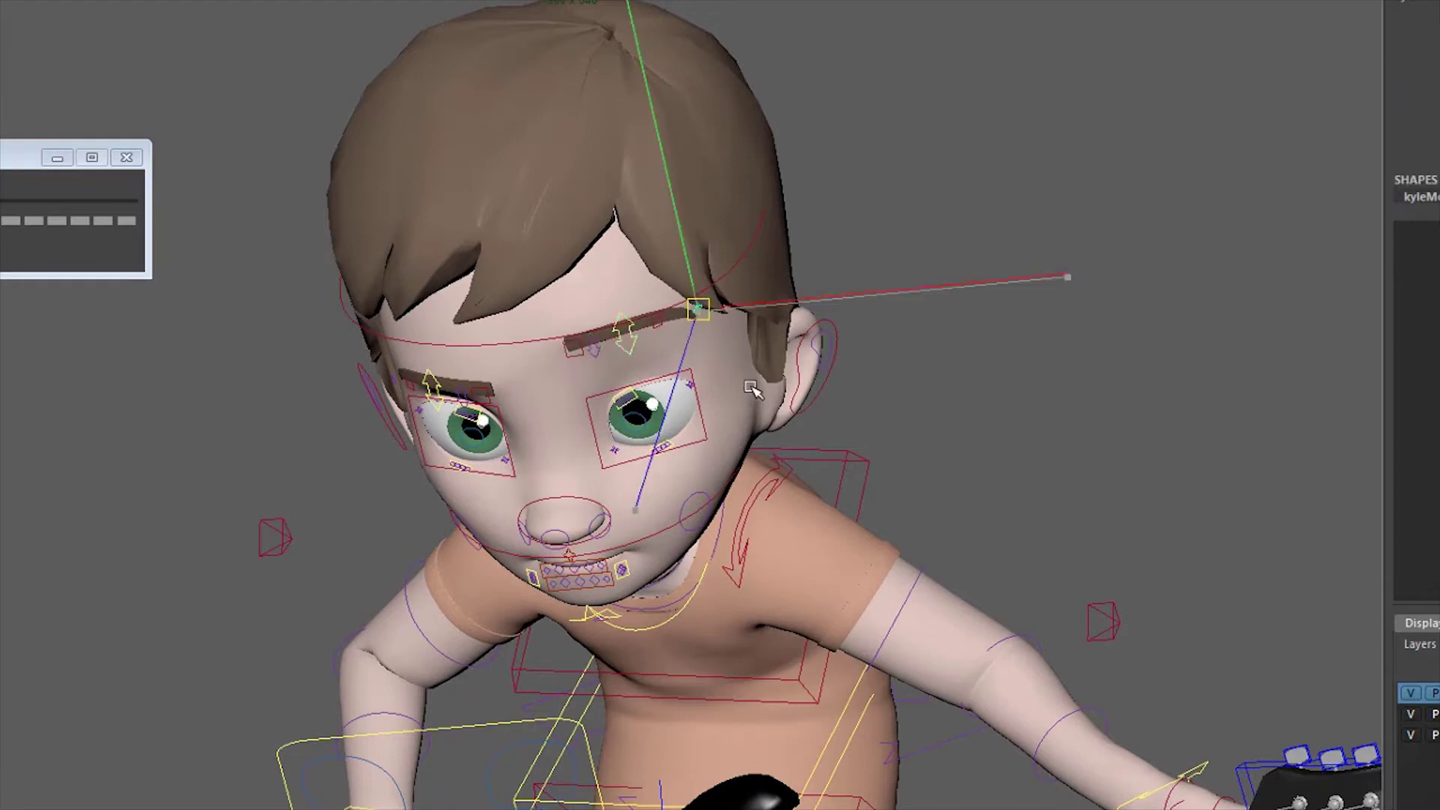
middle_drag(752, 389, 749, 379)
key(q)
click(659, 322)
key(w)
key(q)
key(w)
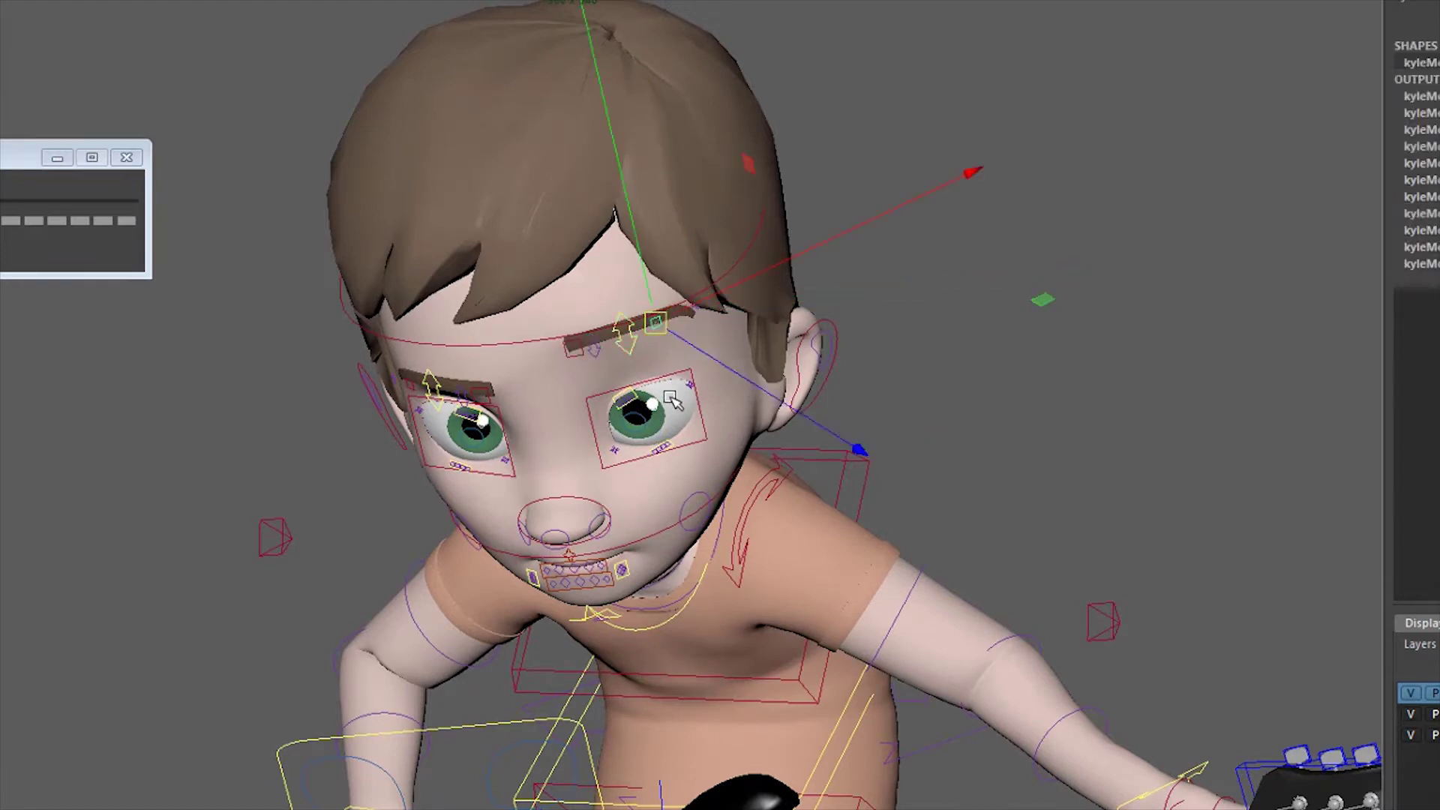
key(q)
key(r)
middle_drag(634, 475, 637, 446)
key(q)
Rotate the upper and lower eyelid controls of the character's left eye until the eye is closed
click(639, 405)
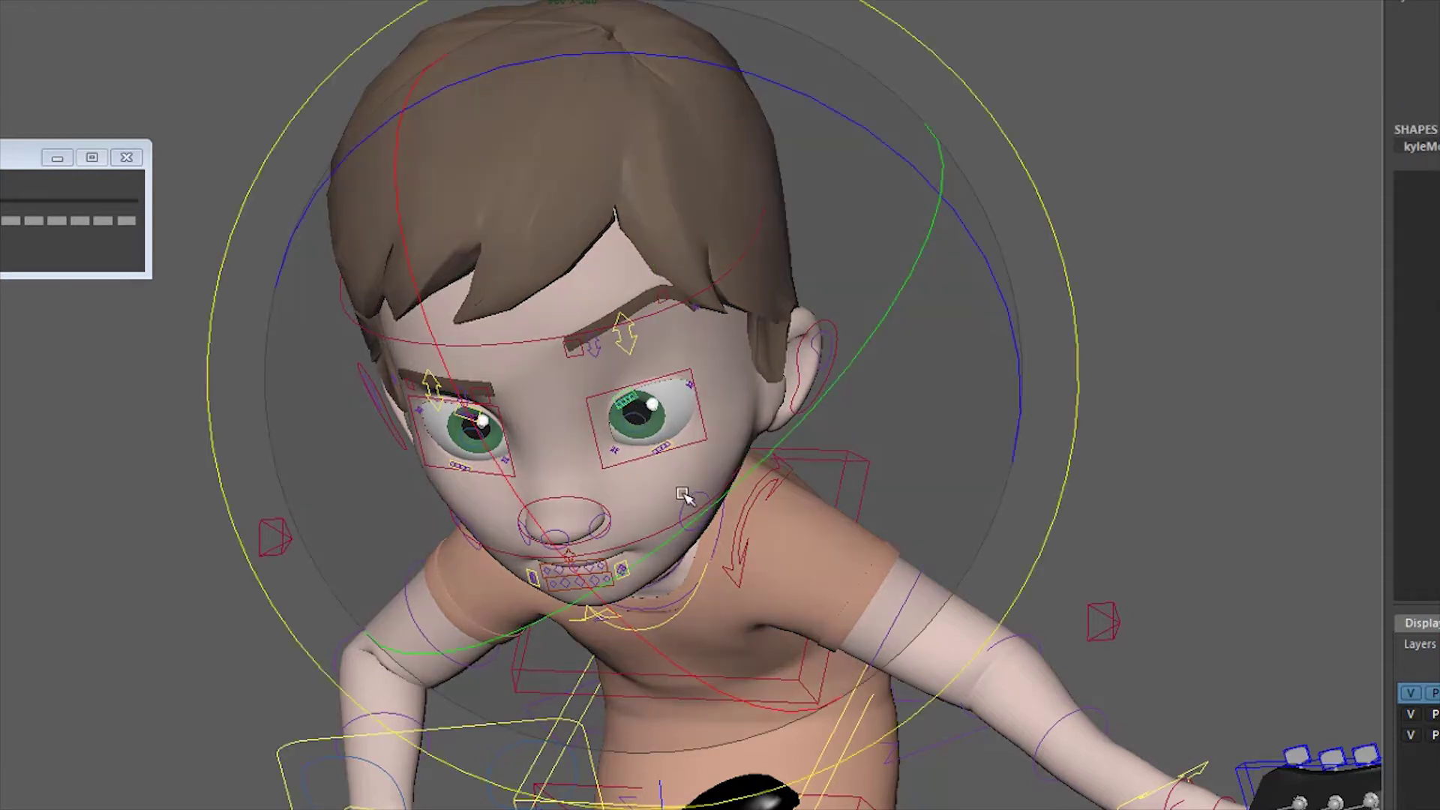
key(e)
drag(738, 409, 727, 429)
key(q)
click(666, 450)
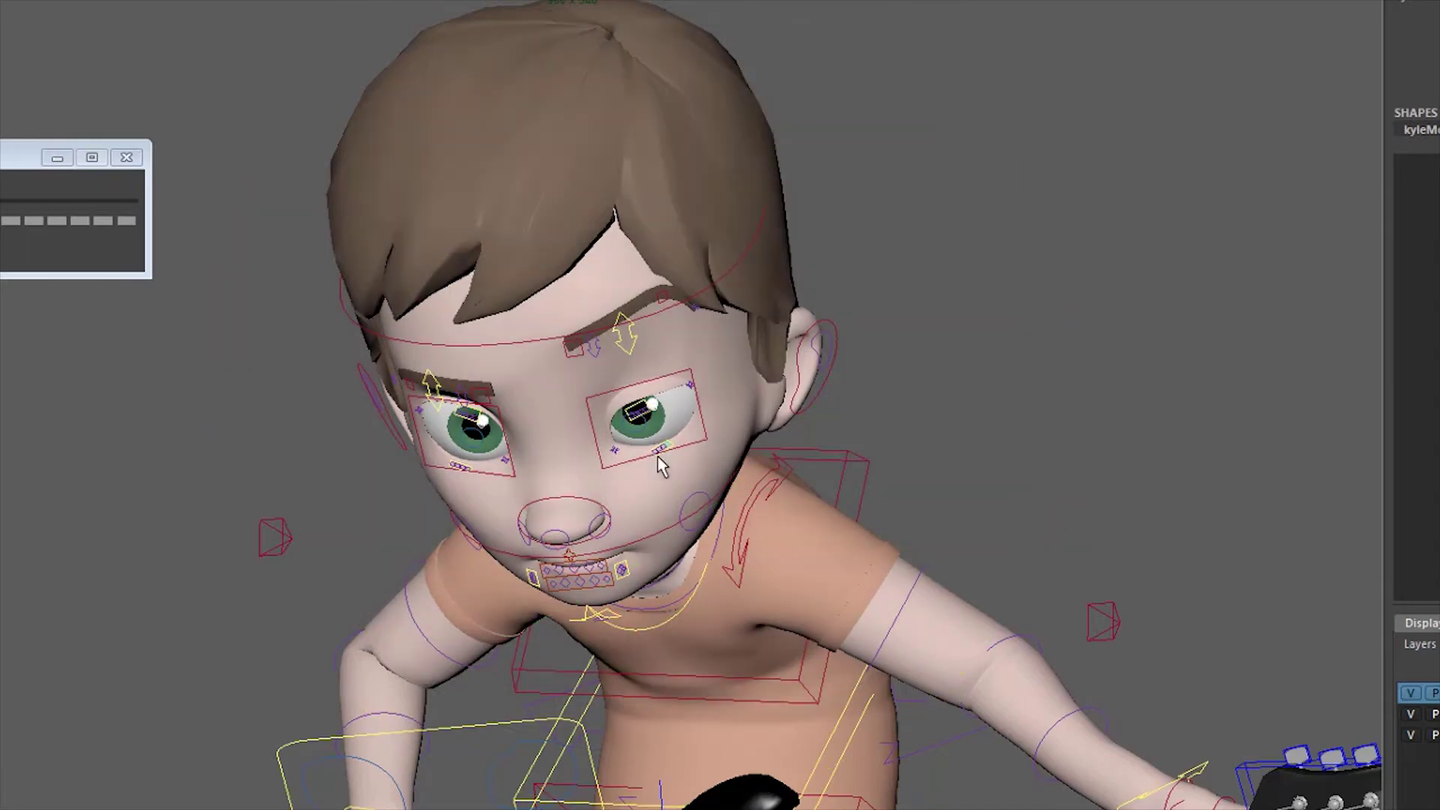
key(e)
drag(631, 524, 705, 379)
key(w)
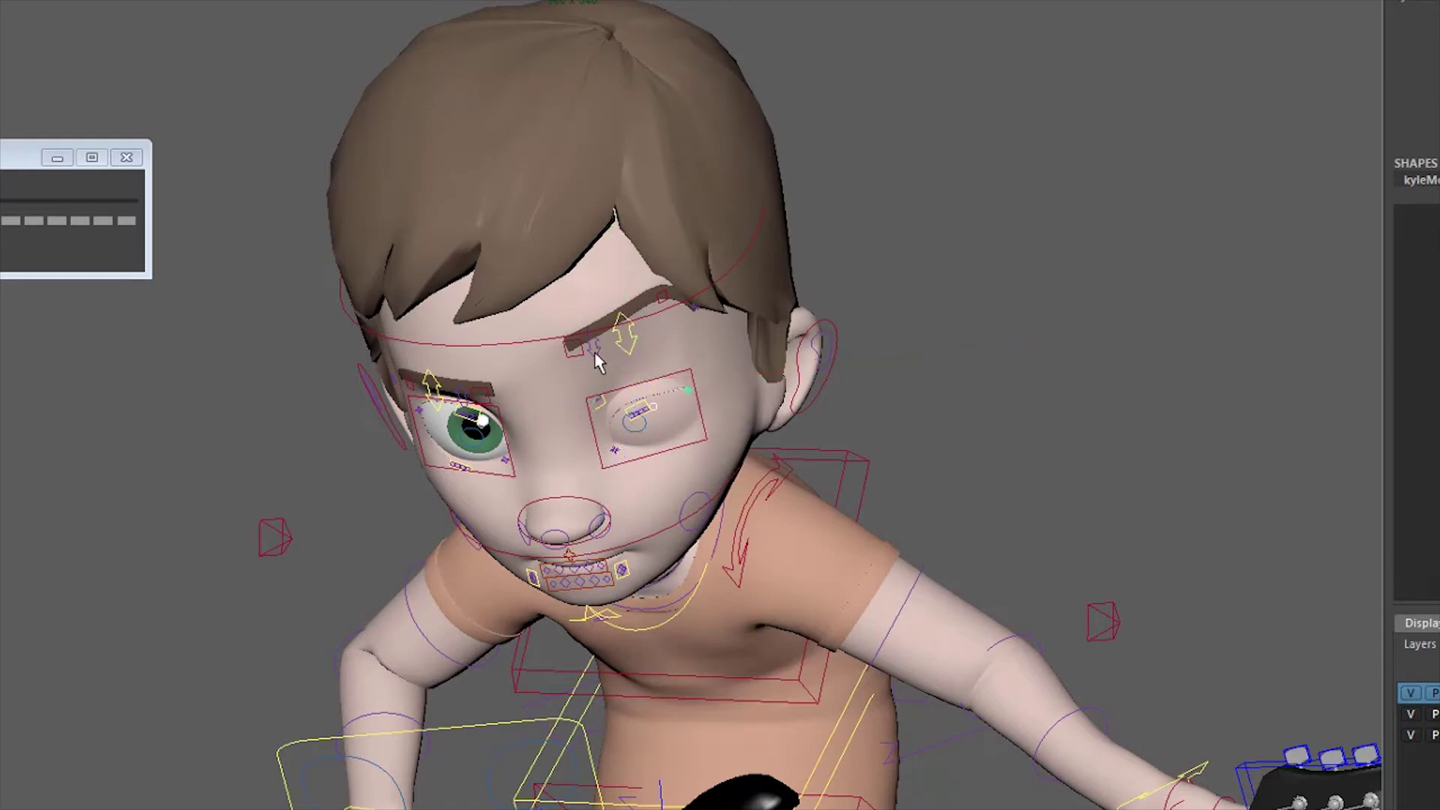
Raise the whole left eyebrow a little higher above the closed eye
click(587, 351)
key(r)
click(627, 346)
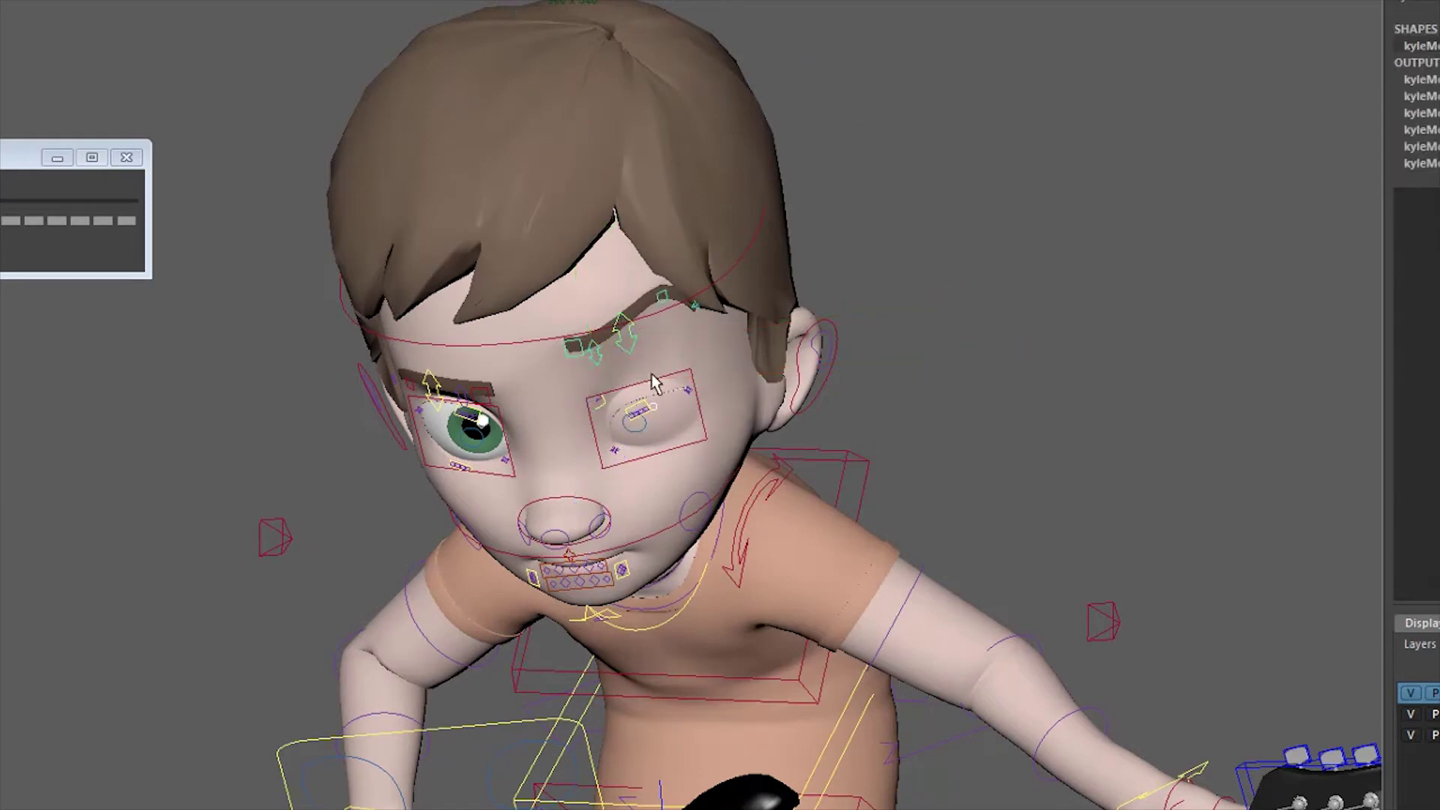
middle_drag(651, 376, 698, 393)
click(701, 396)
Raise the character's right eyebrow and lift its inner control to shape an arch
click(441, 380)
key(w)
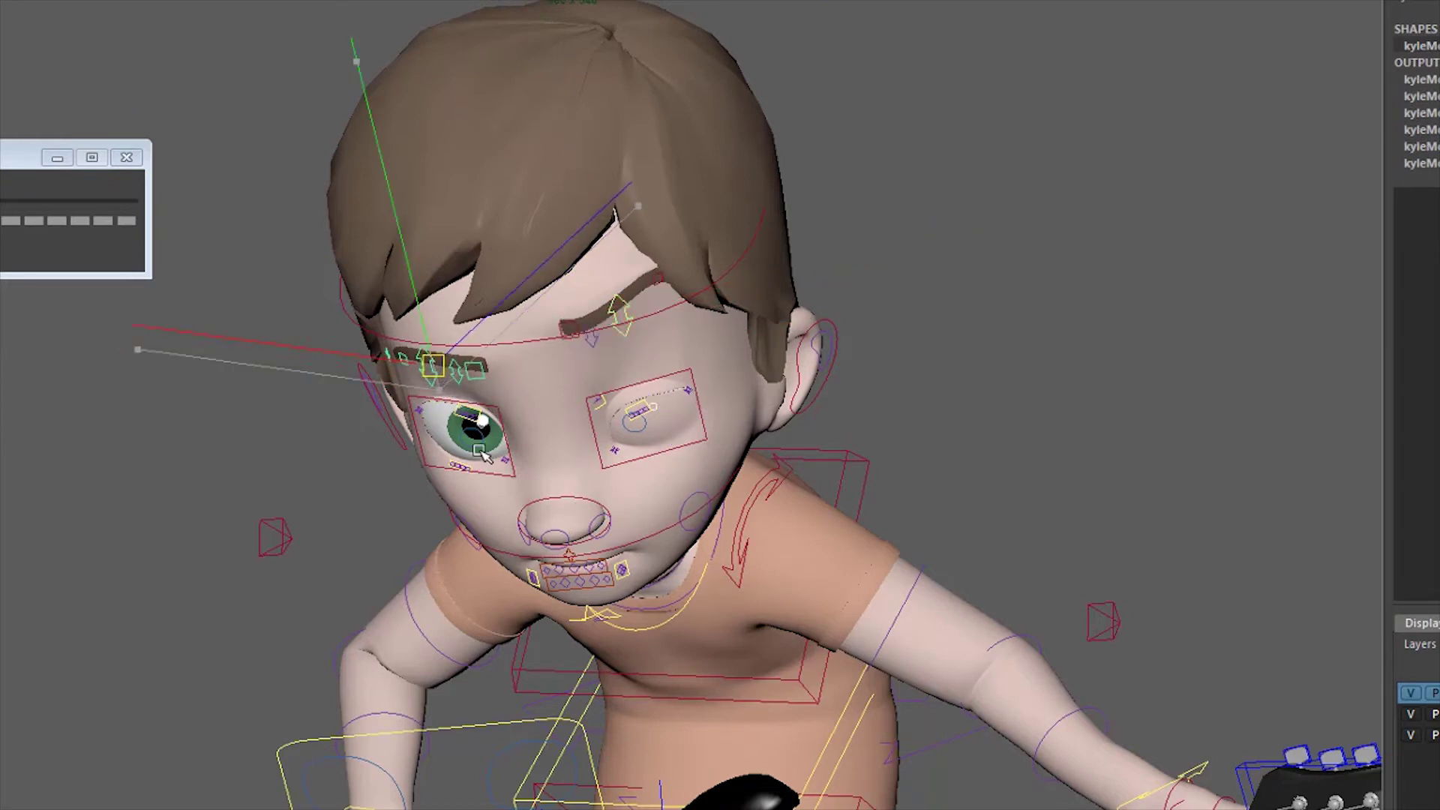
middle_drag(464, 411, 462, 383)
key(q)
click(459, 380)
key(w)
middle_drag(476, 444, 475, 427)
key(q)
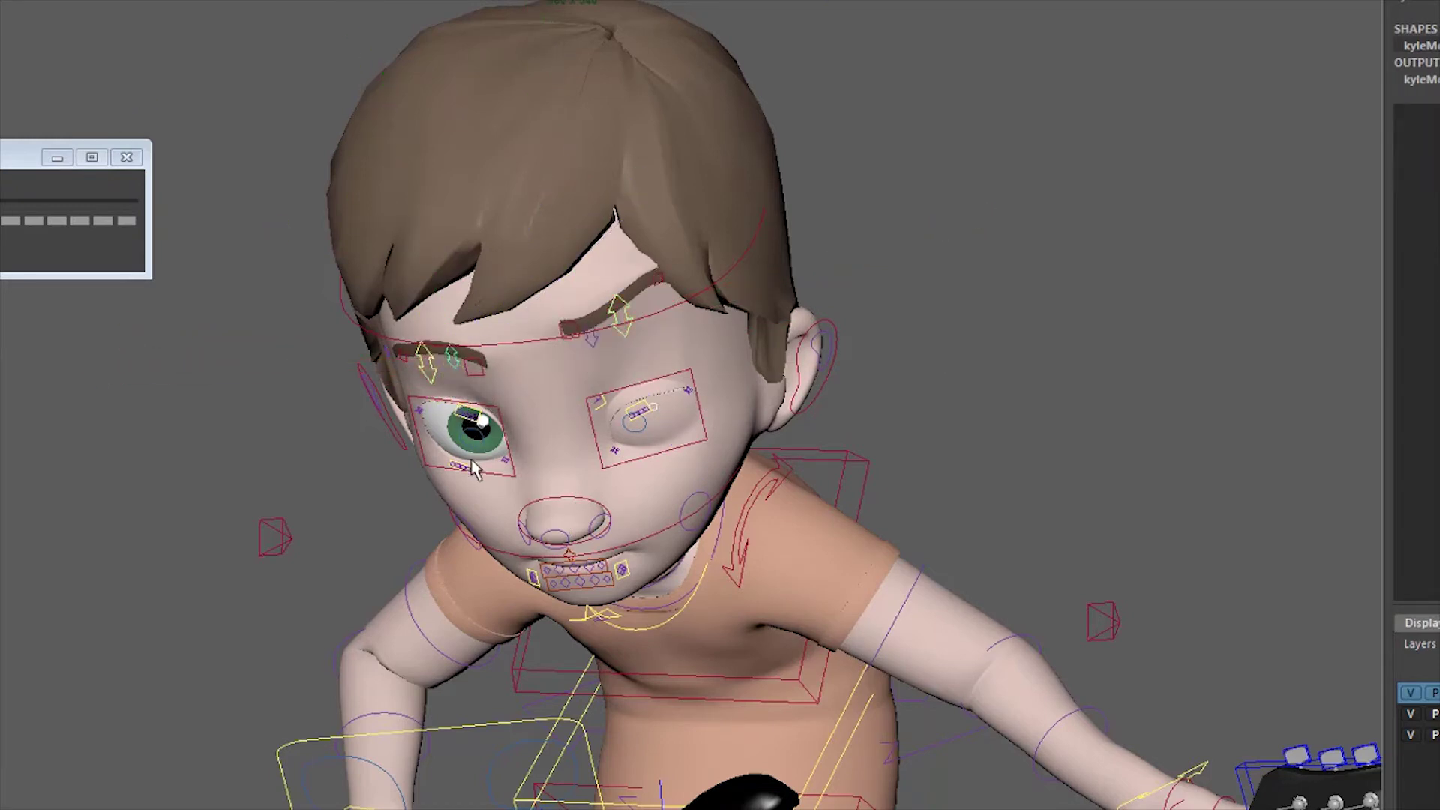
Rotate the lower and upper eyelid controls of the character's right eye until the eye is closed
click(469, 466)
key(e)
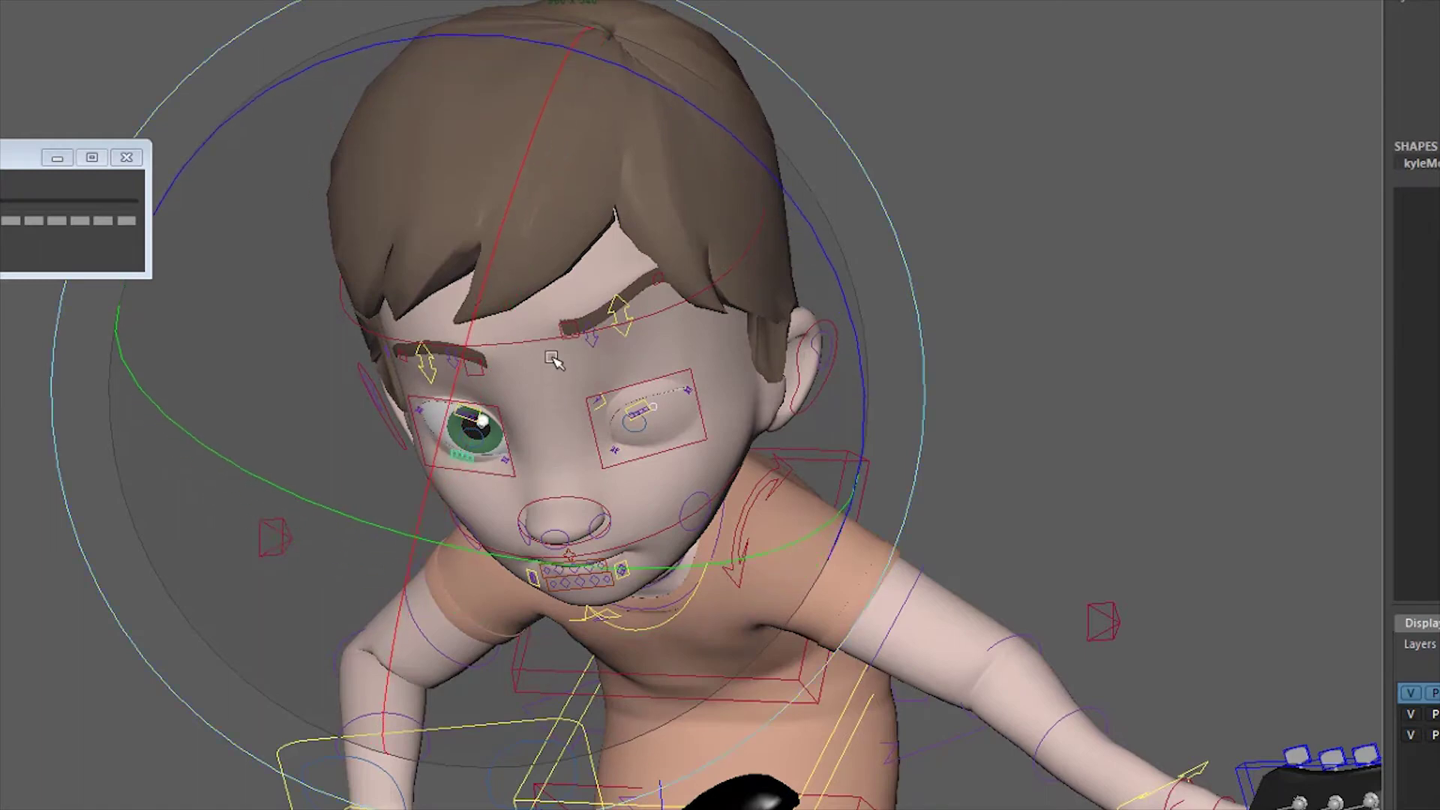
middle_drag(551, 357, 606, 361)
key(q)
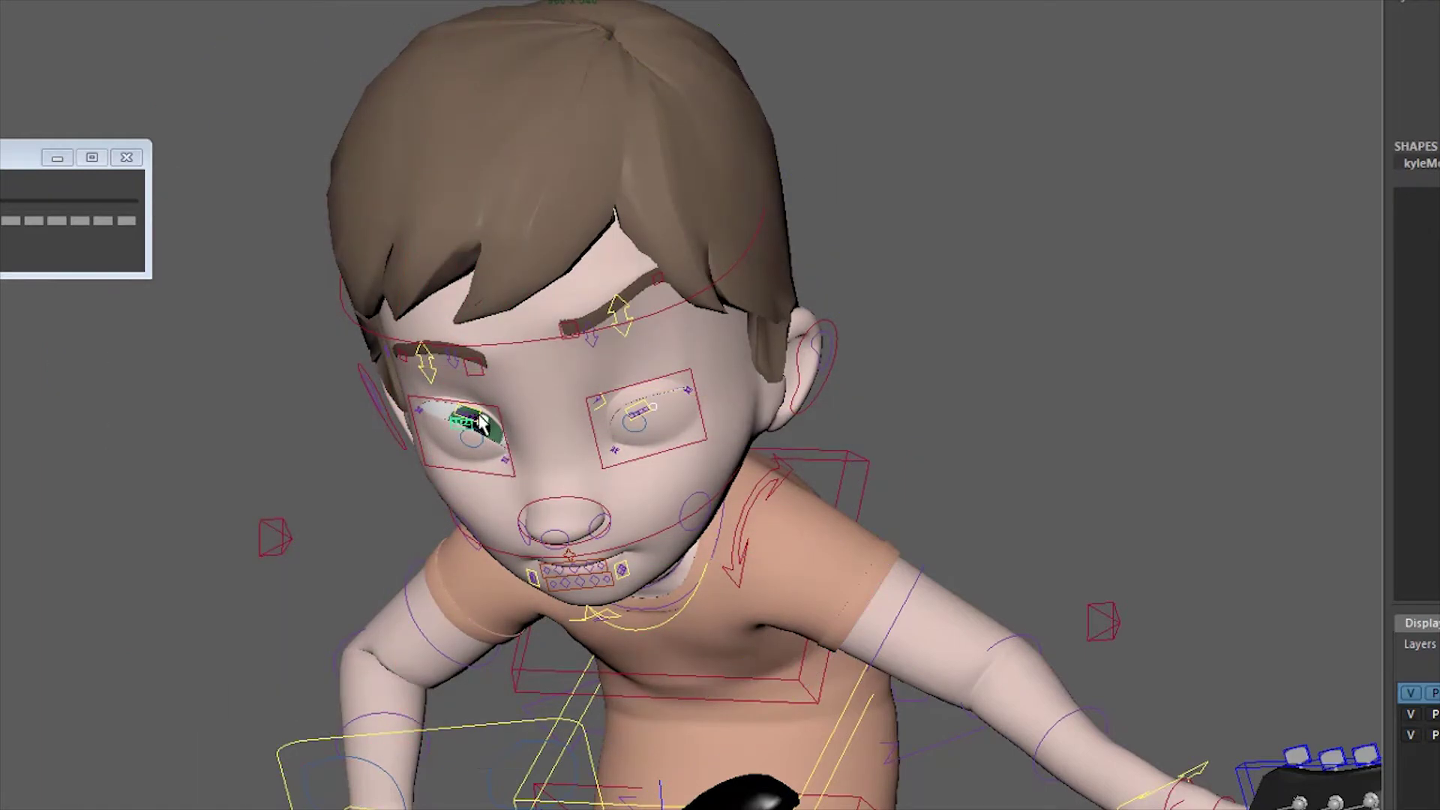
click(477, 415)
key(e)
key(q)
key(e)
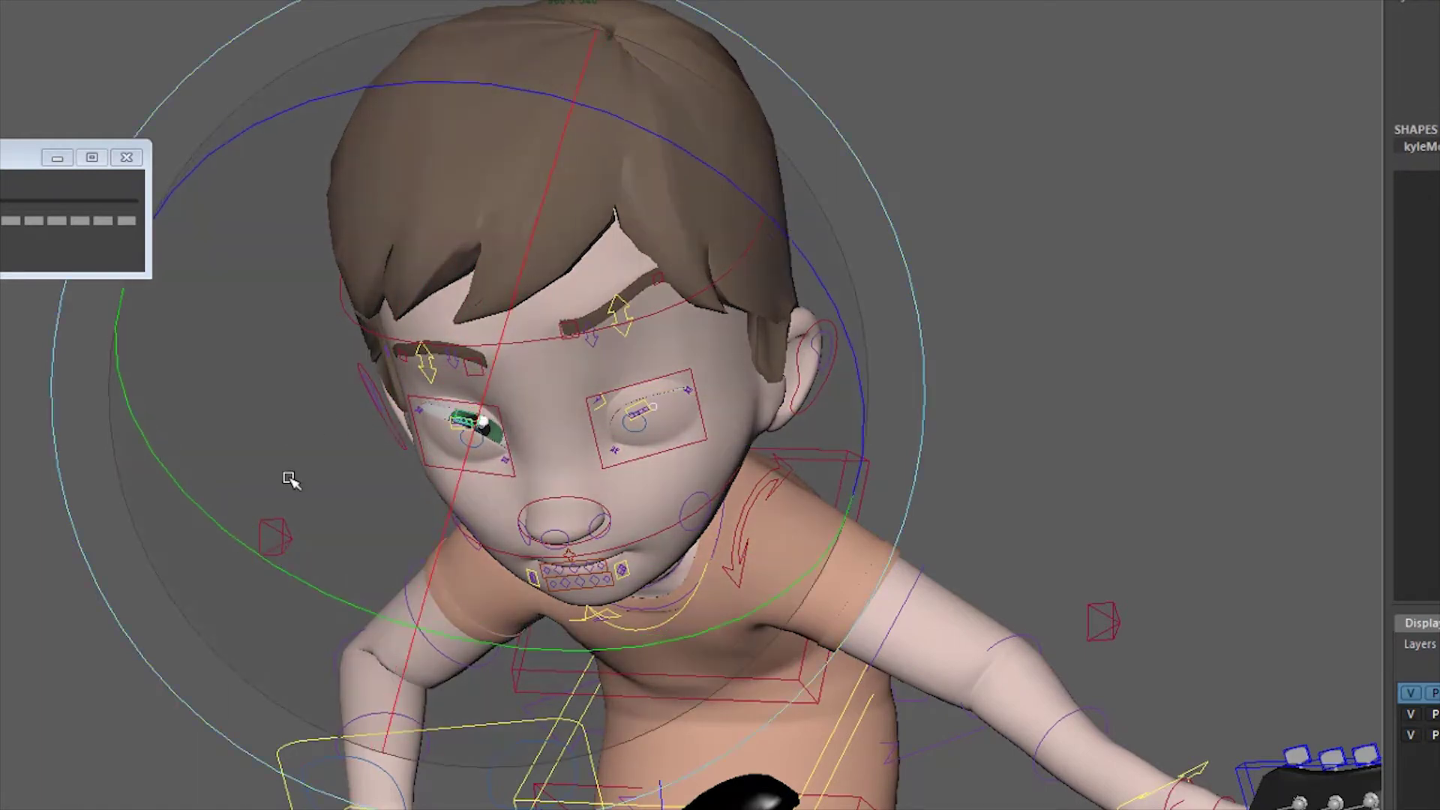
drag(289, 478, 423, 583)
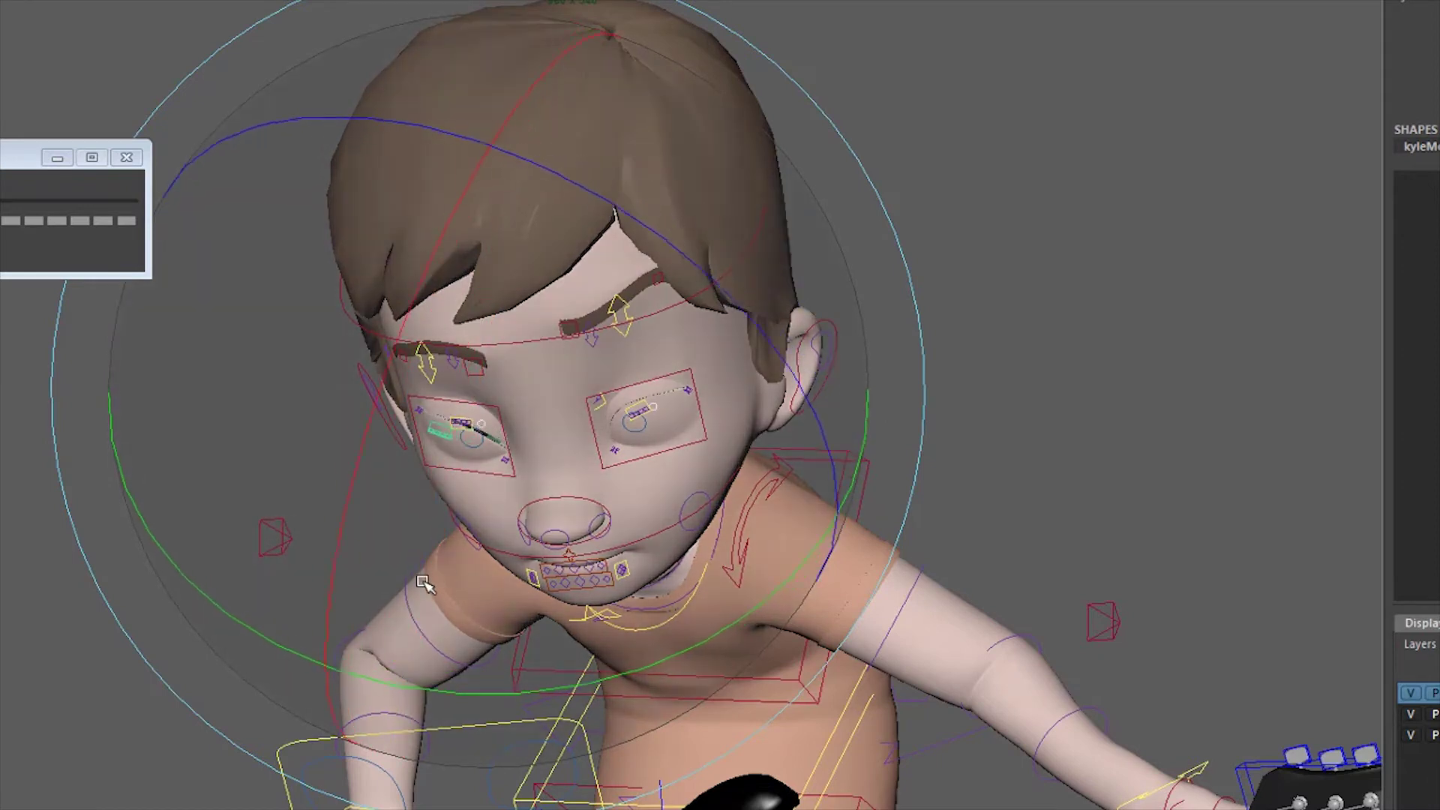
key(q)
Adjust the inner and outer corner controls of the character's closed right eye
click(505, 461)
key(w)
mouse_move(603, 407)
middle_down()
mouse_move(604, 394)
mouse_move(603, 409)
middle_up()
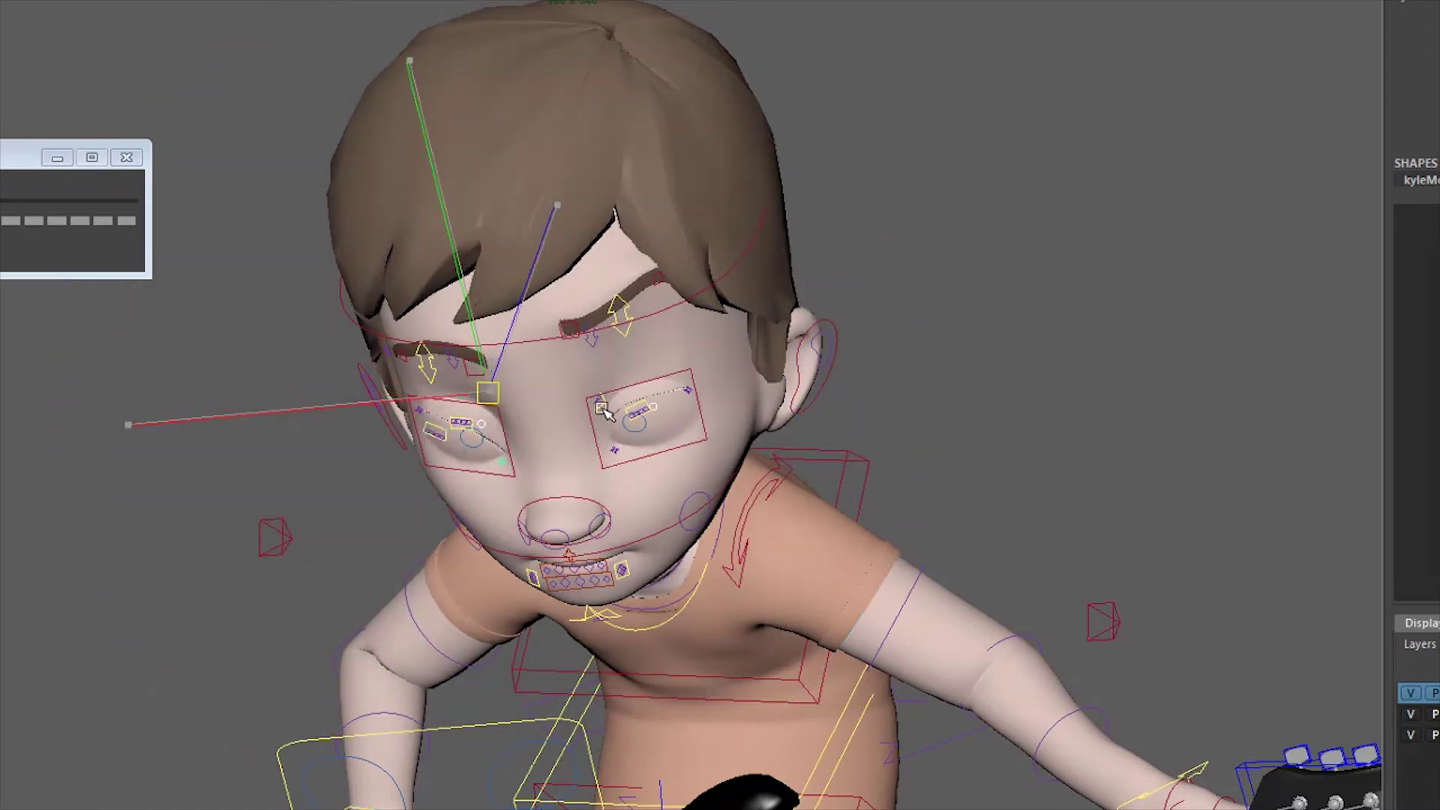
click(389, 433)
click(422, 420)
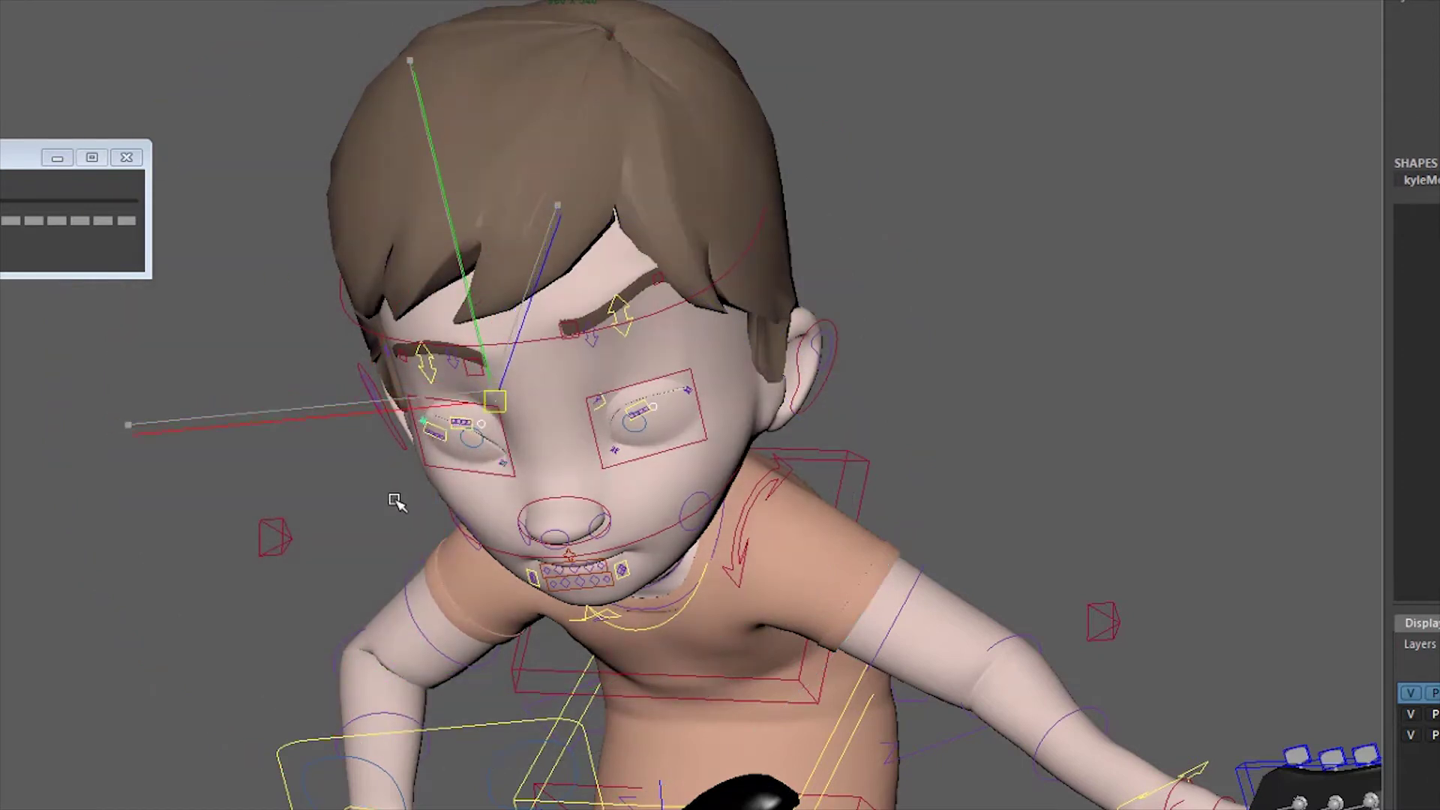
key(q)
Pull the left and right mouth corner controls up and outward to form a smile
click(624, 569)
key(w)
middle_drag(571, 675, 588, 614)
key(q)
click(535, 577)
key(w)
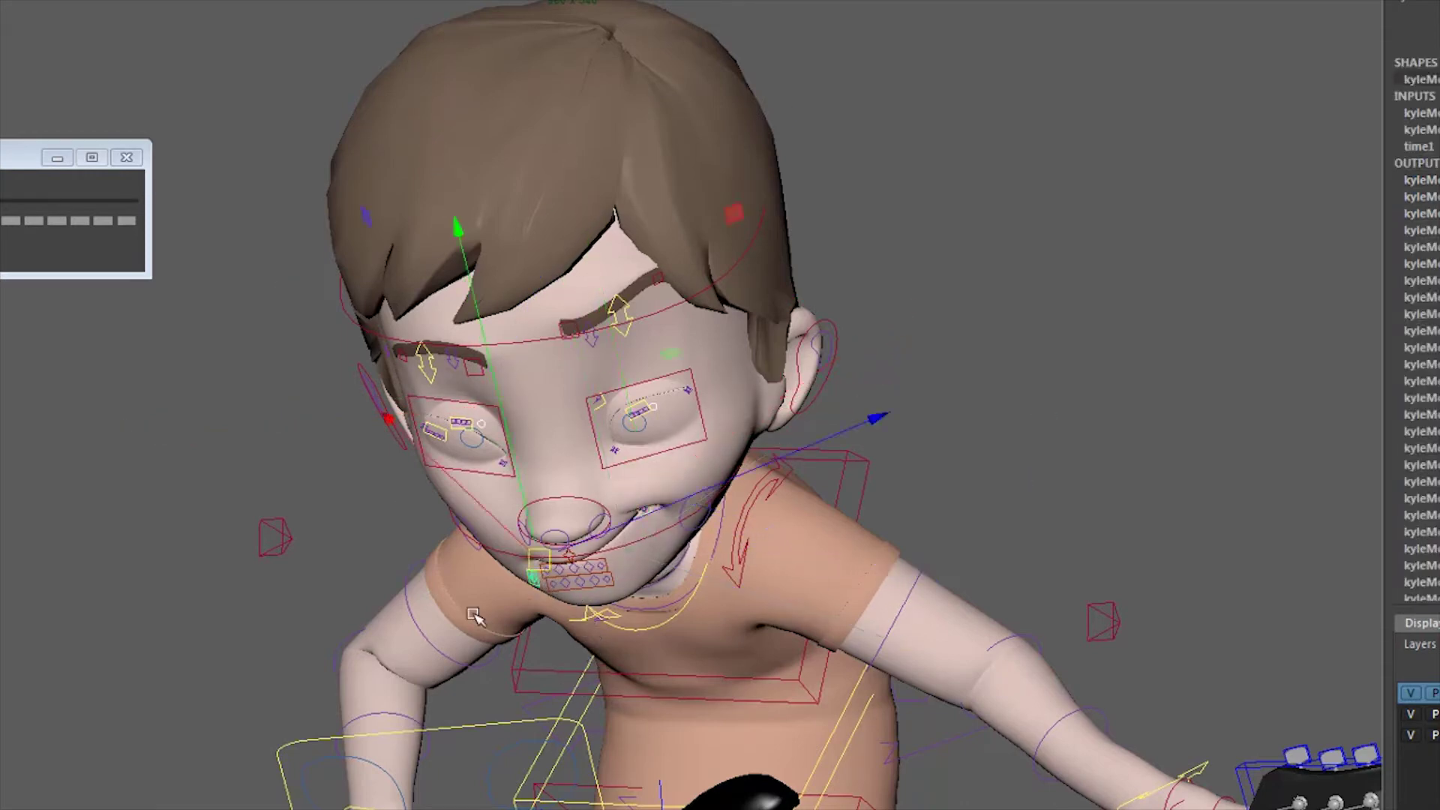
middle_drag(456, 588, 441, 550)
key(q)
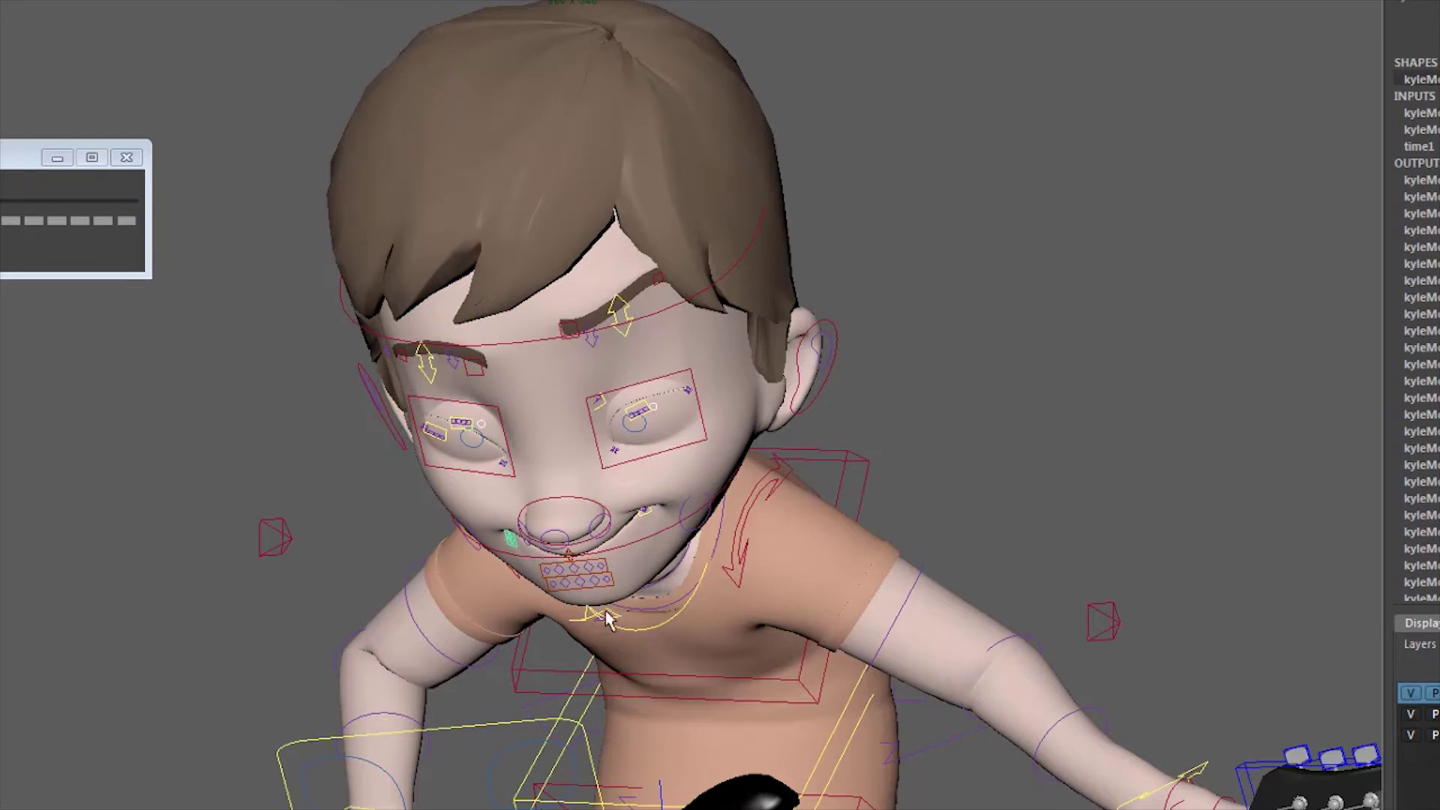
Rotate the jaw control down to open the smiling mouth slightly
click(606, 611)
key(e)
drag(585, 541, 624, 611)
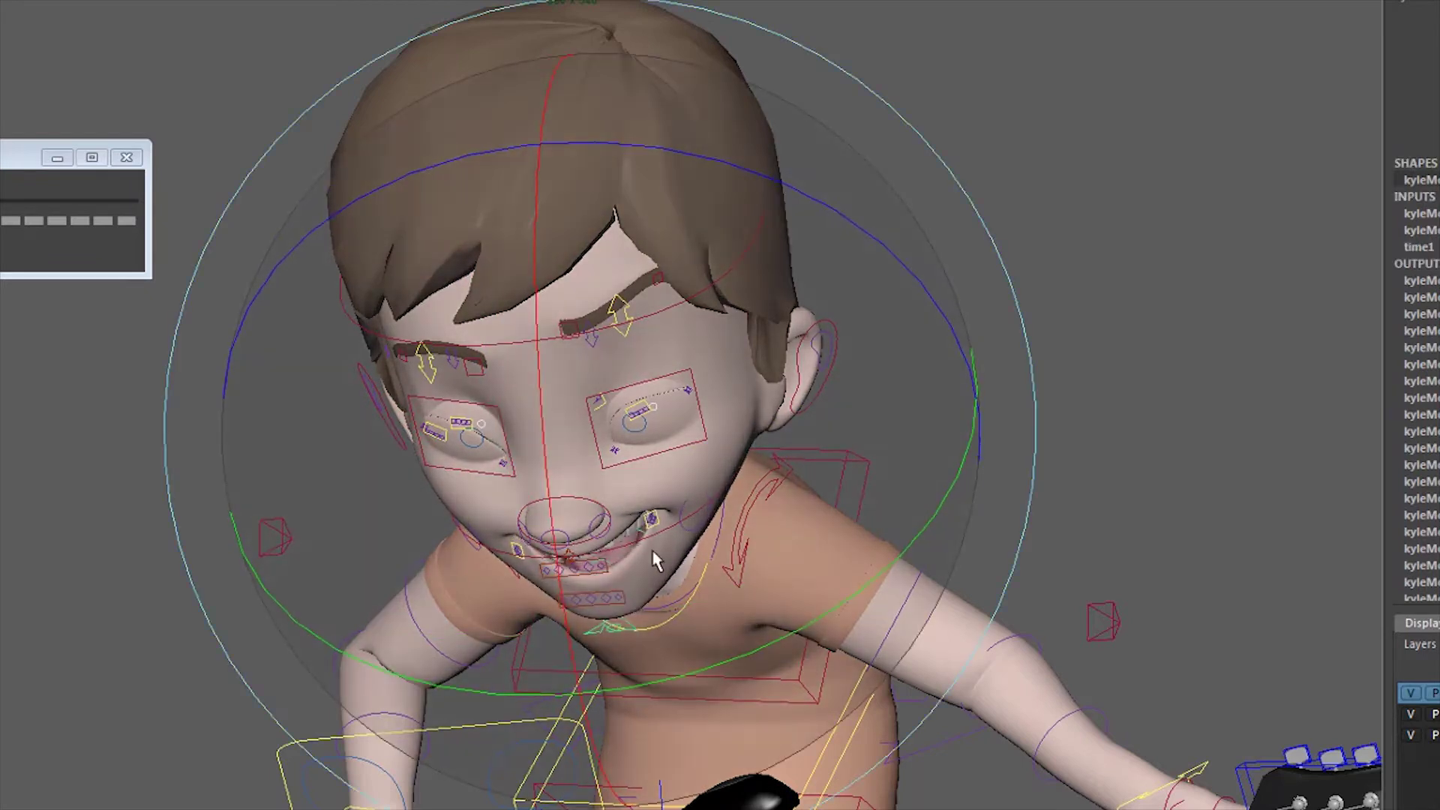
key(q)
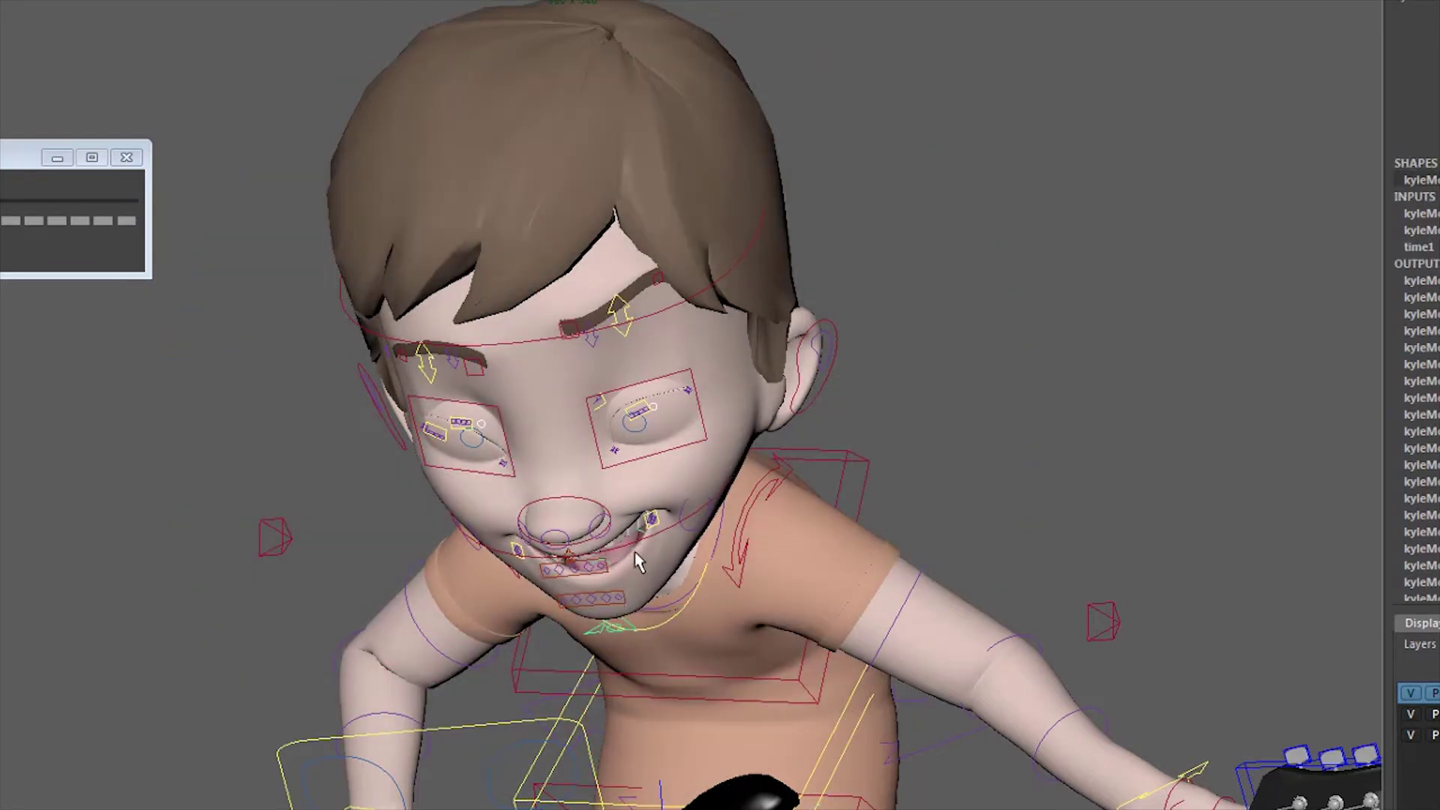
Select the mouth corner controls together with the jaw and the eyelid and eye corner controls of both eyes
click(653, 518)
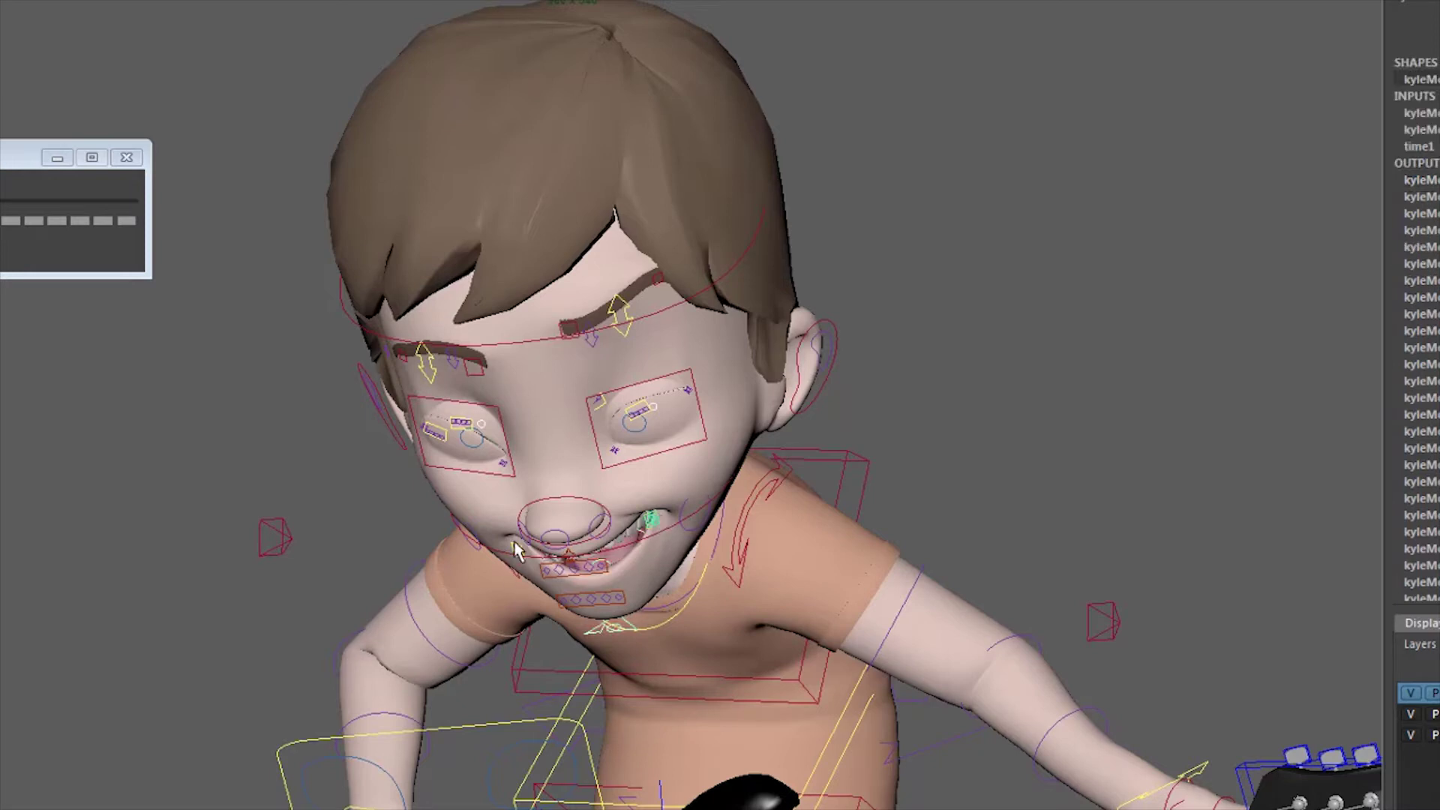
click(644, 411)
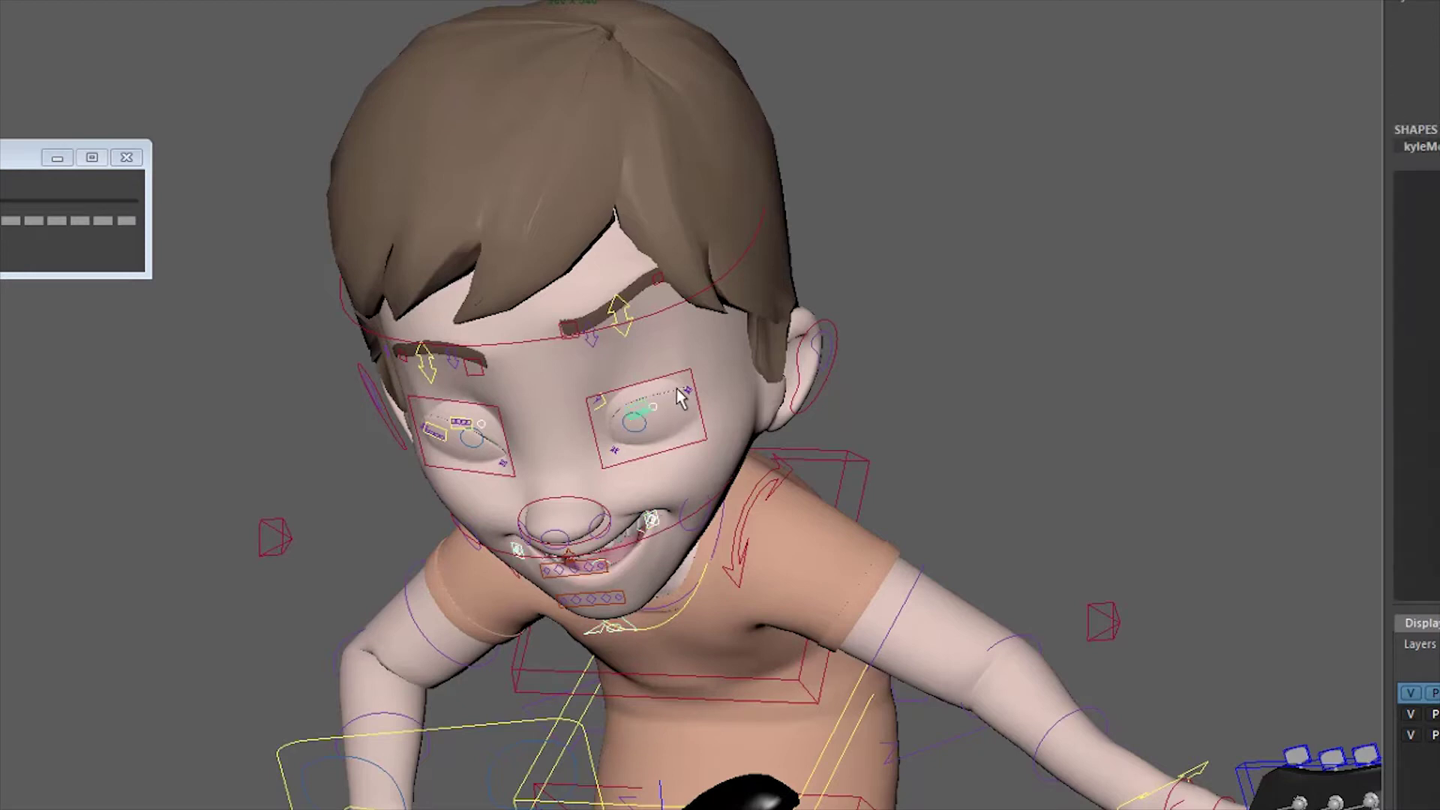
shift+click(687, 391)
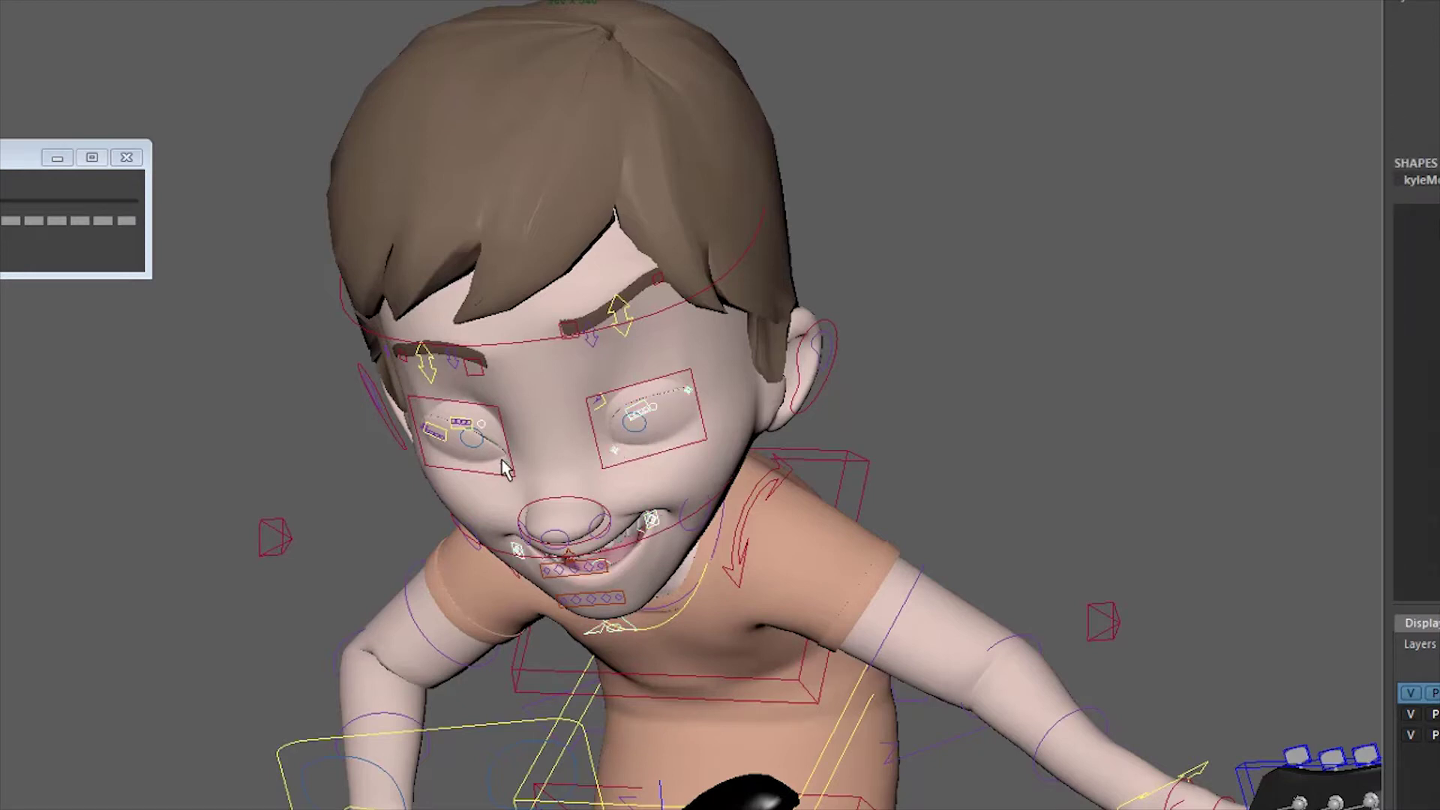
click(456, 429)
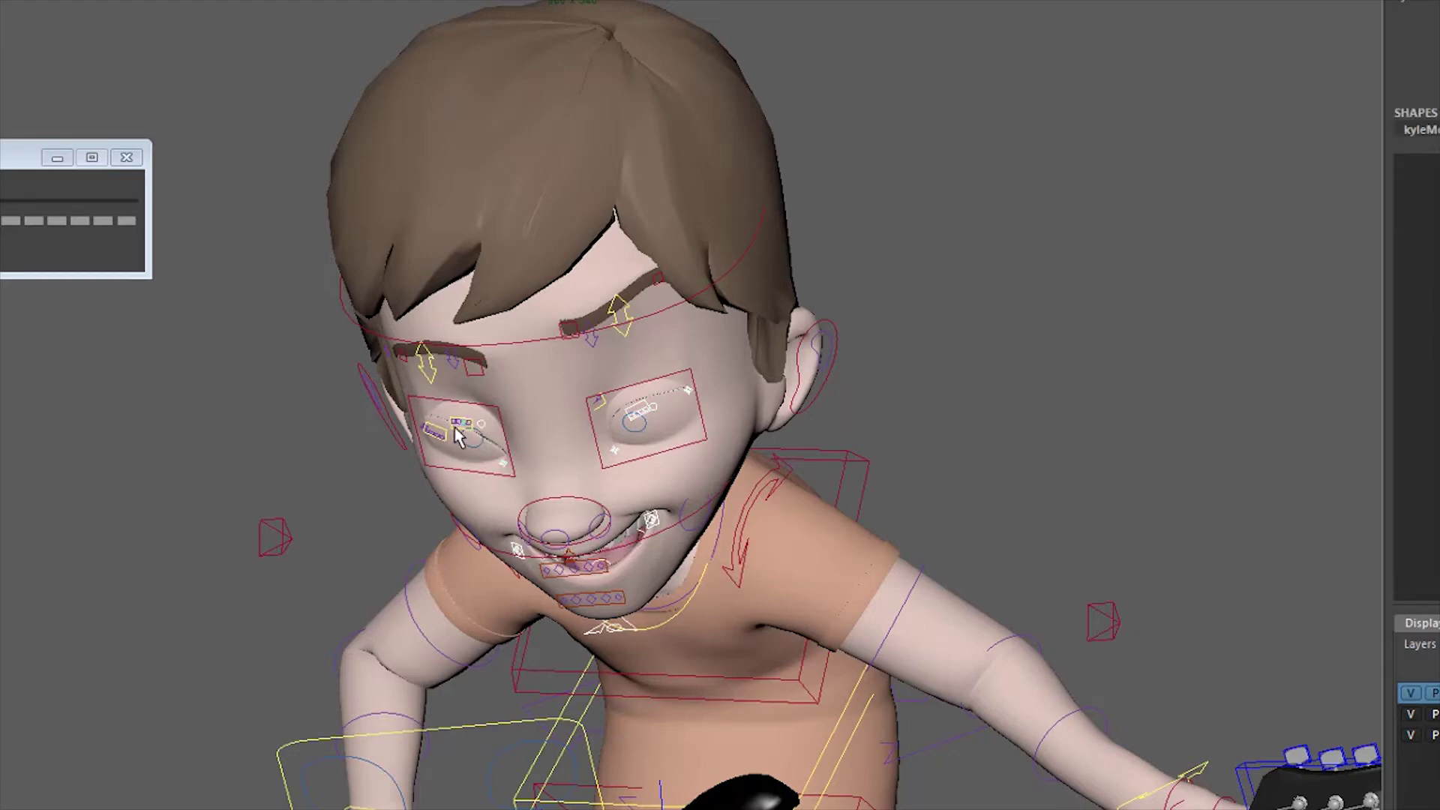
shift+click(455, 428)
shift+click(449, 425)
key(ctrl+z)
alt+right_drag(446, 455, 535, 459)
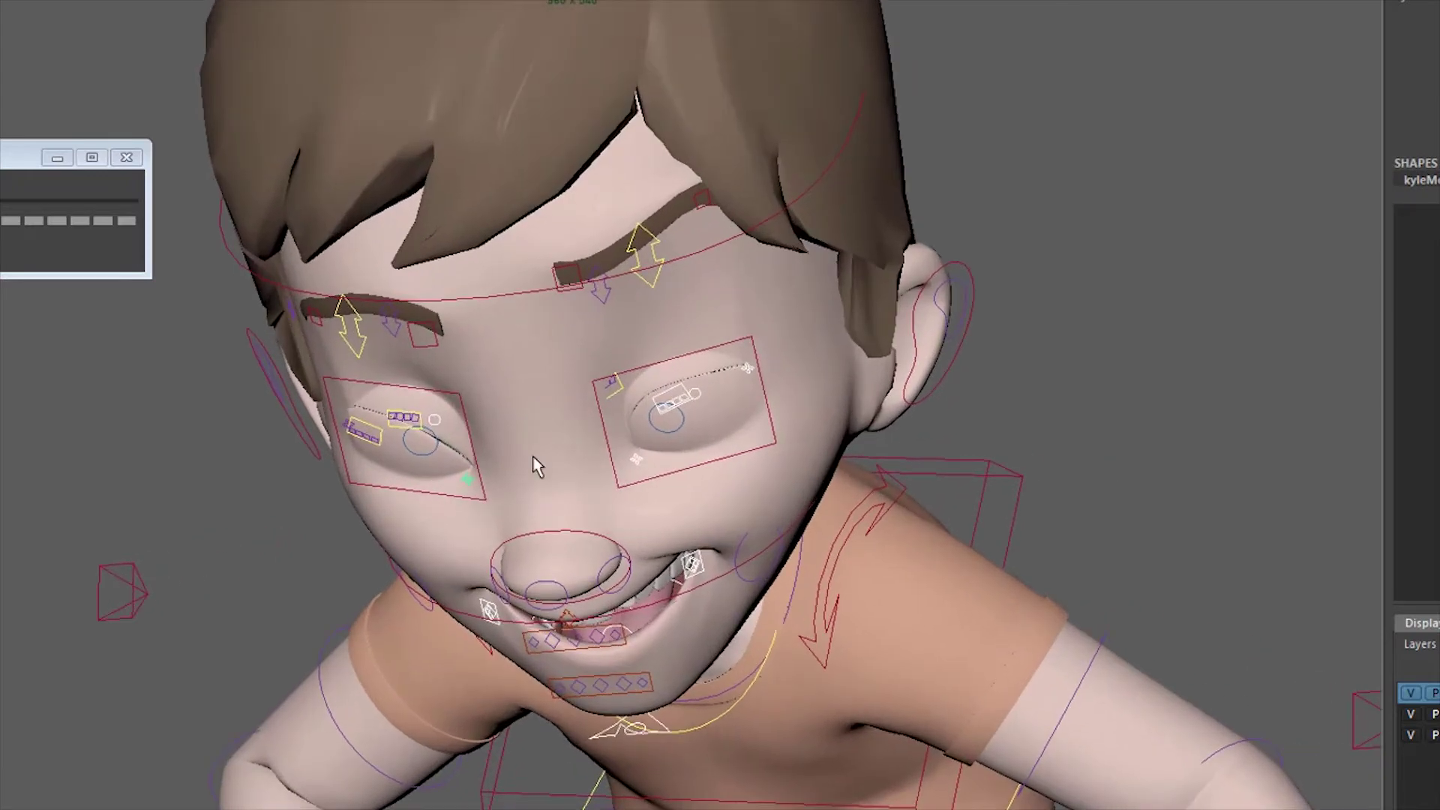
shift+click(387, 426)
shift+click(381, 431)
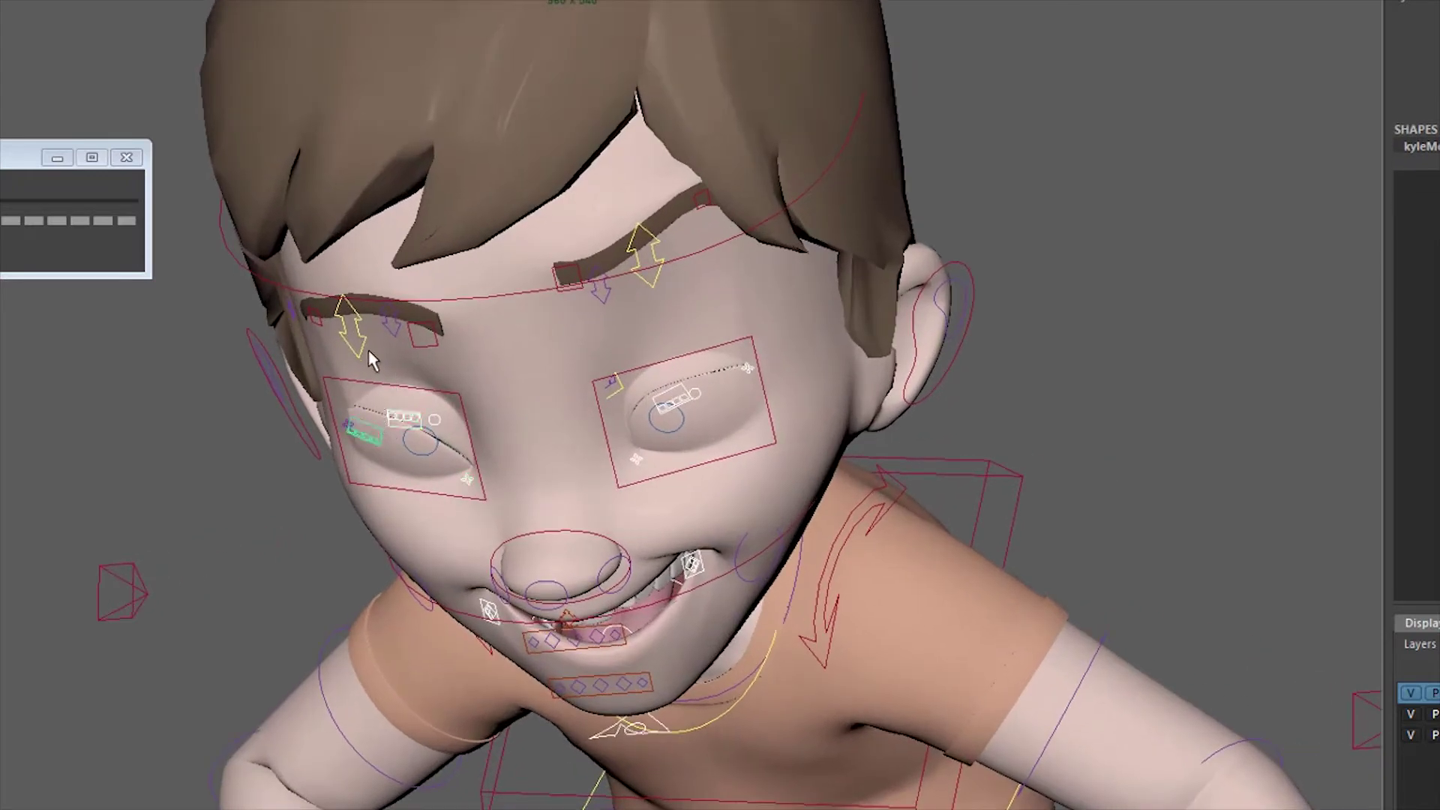
Add all controls of both eyebrows and the lower eyelid control of the character's left eye to the selection
shift+click(350, 326)
shift+click(396, 326)
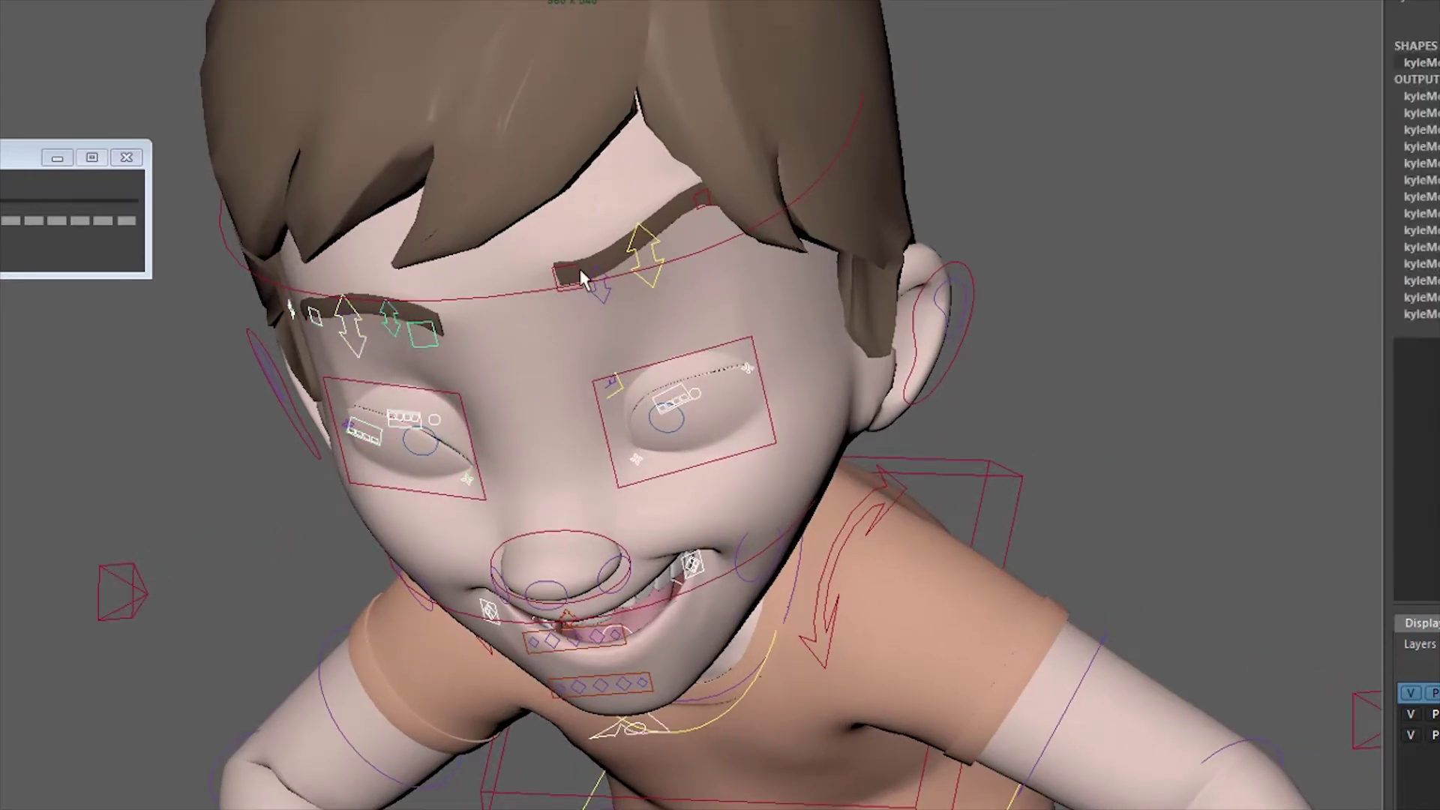
shift+click(649, 233)
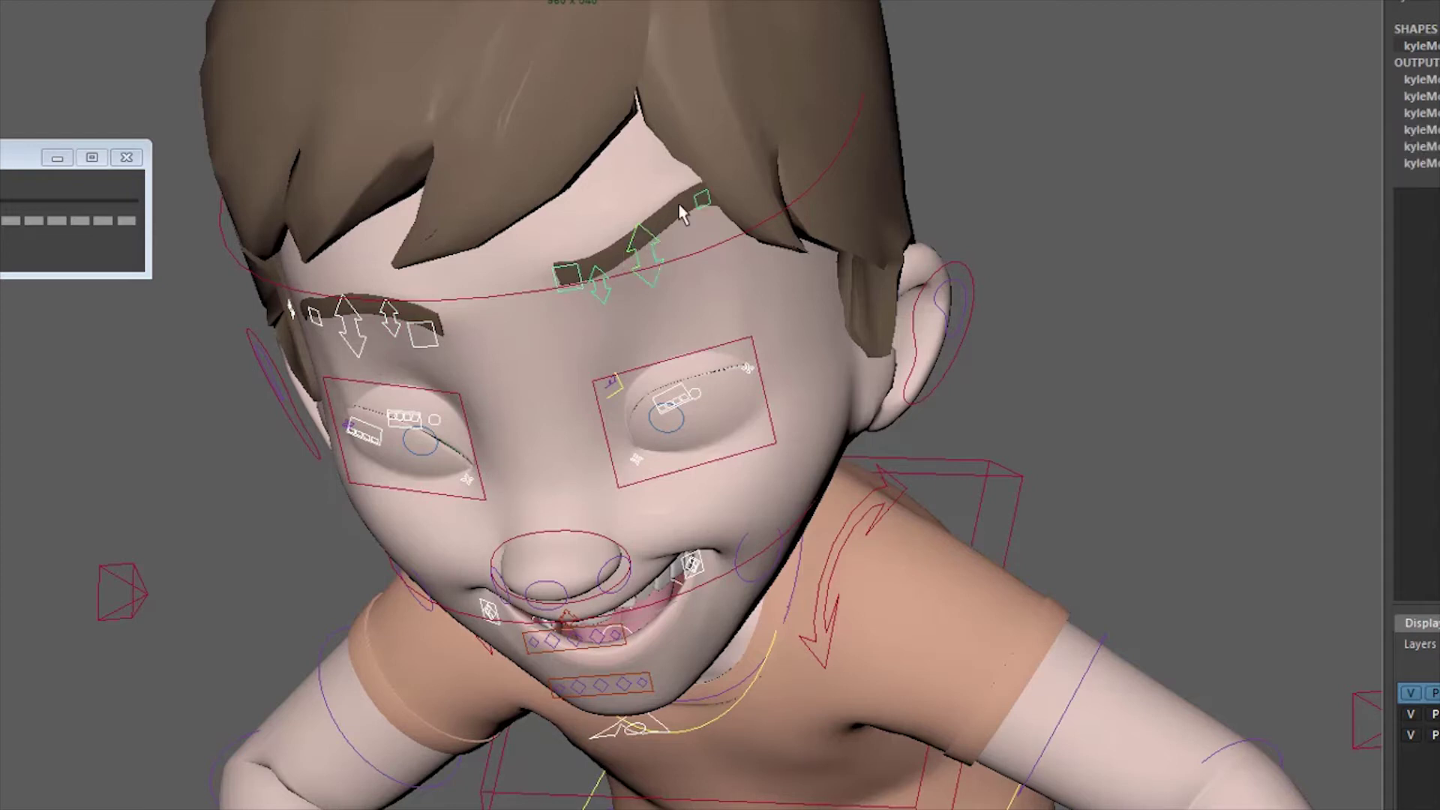
shift+click(699, 205)
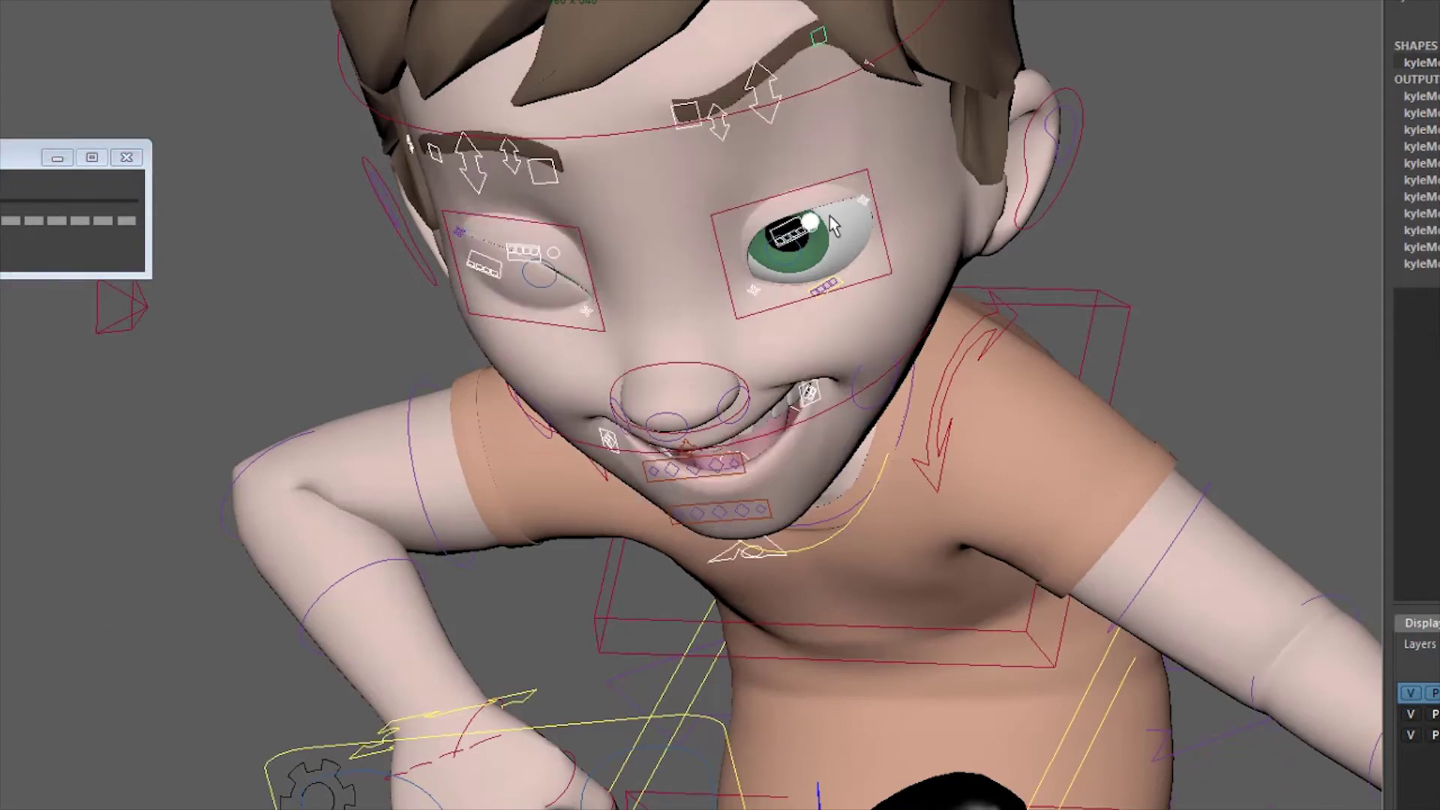
click(822, 285)
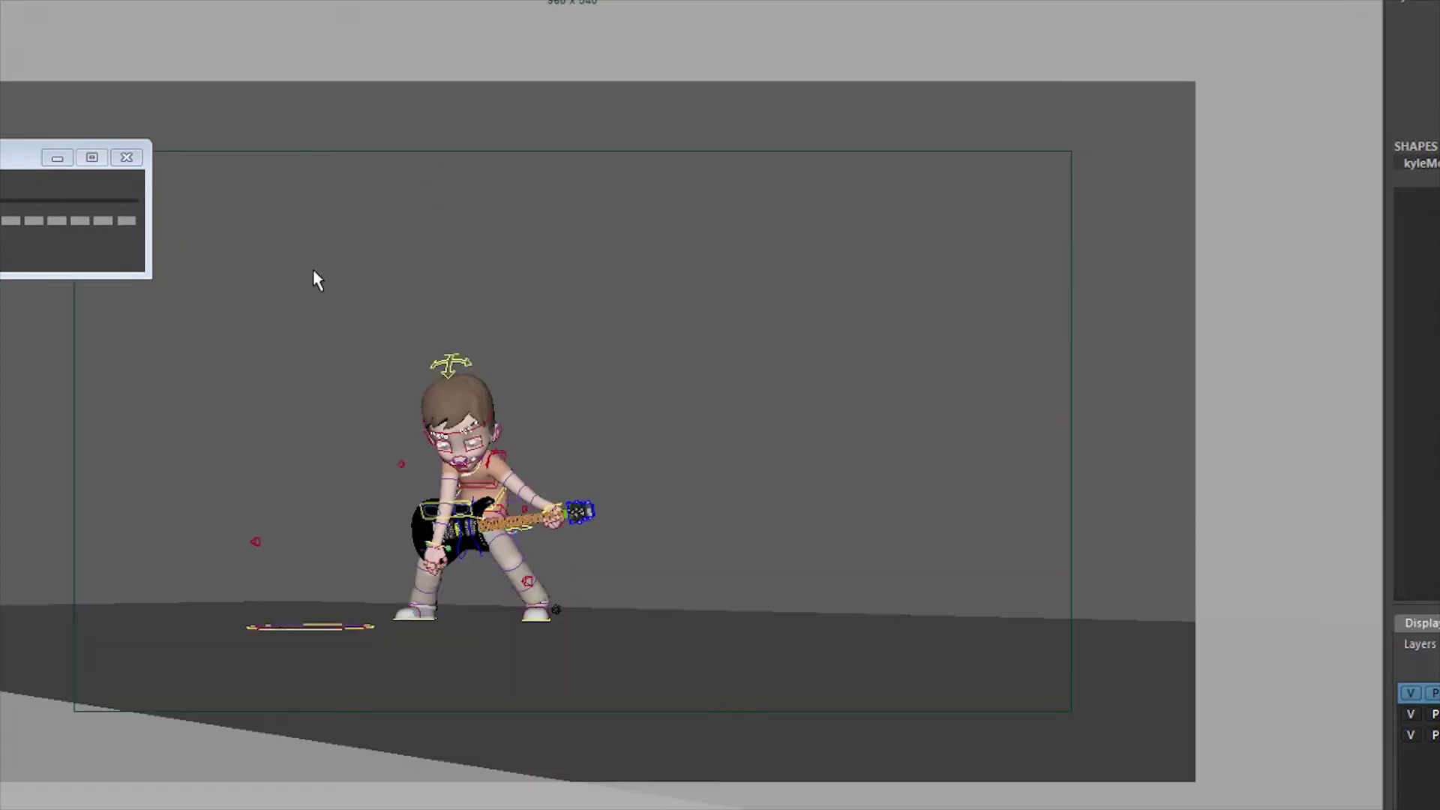
Step through the key poses in the shot camera and examine the body and guitar in each pose
key(.)
drag(6, 195, 122, 202)
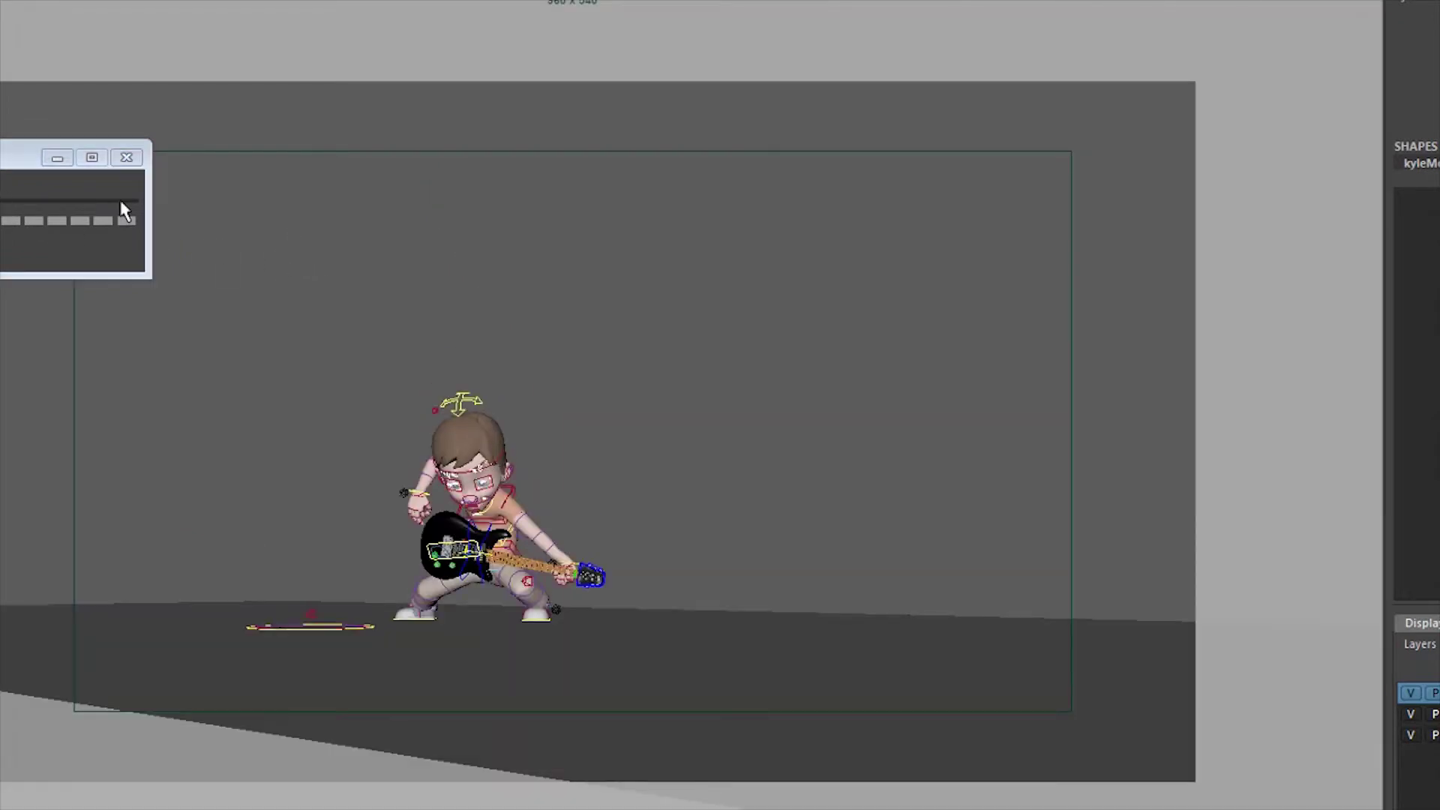
key(.)
click(6, 218)
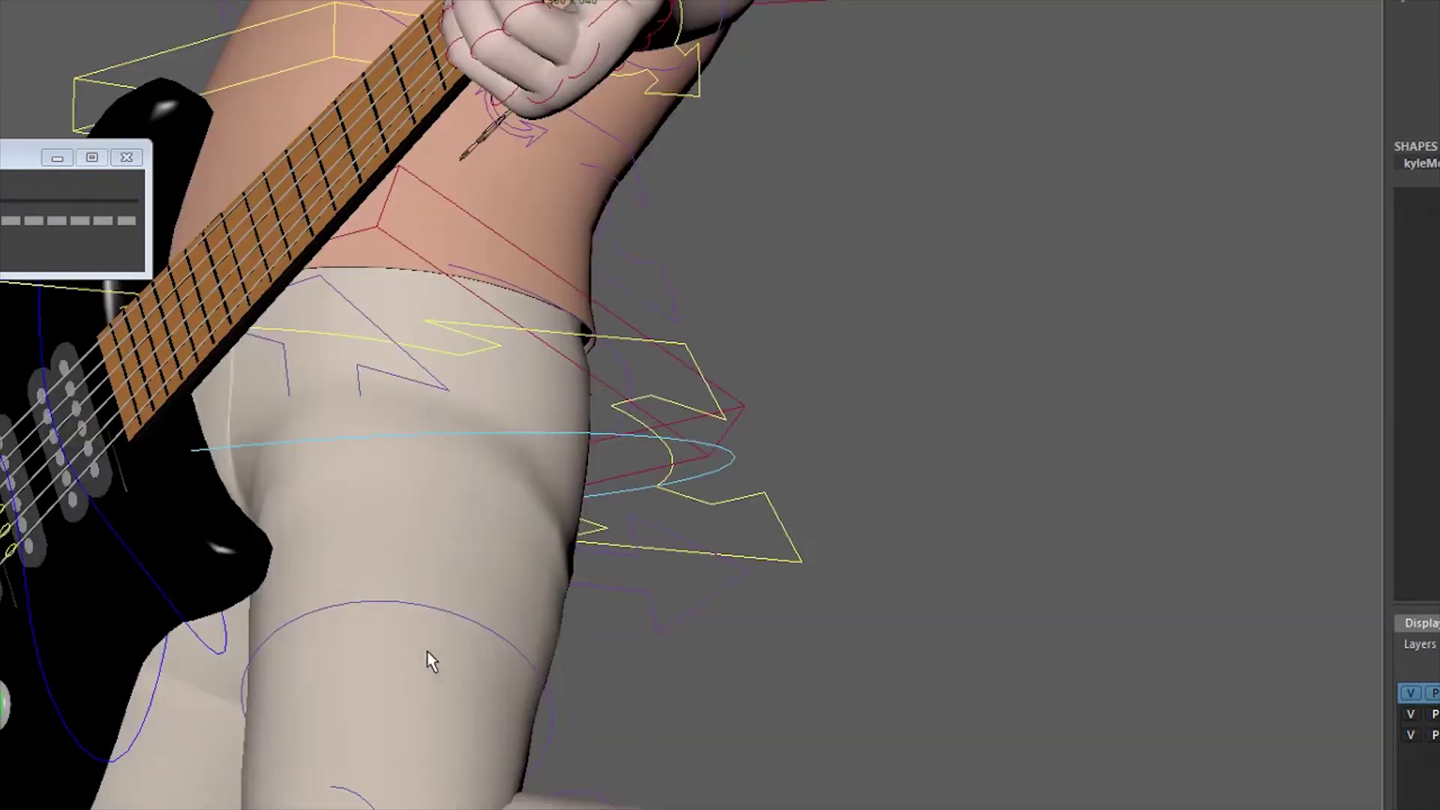
alt+right_drag(1000, 657, 204, 570)
alt+middle_drag(746, 408, 732, 574)
alt+right_drag(731, 574, 553, 570)
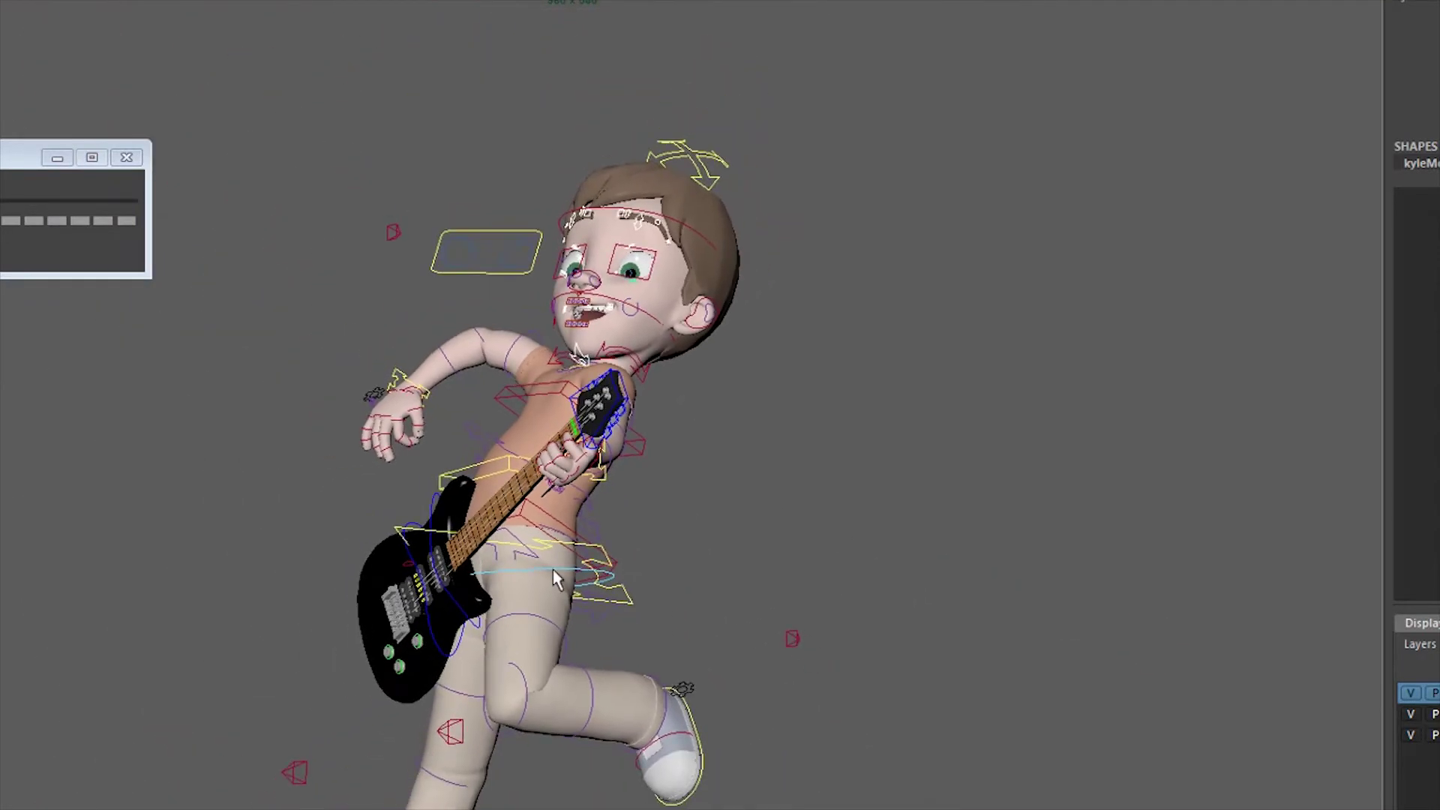
alt+right_drag(1065, 715, 682, 656)
alt+middle_drag(682, 656, 613, 641)
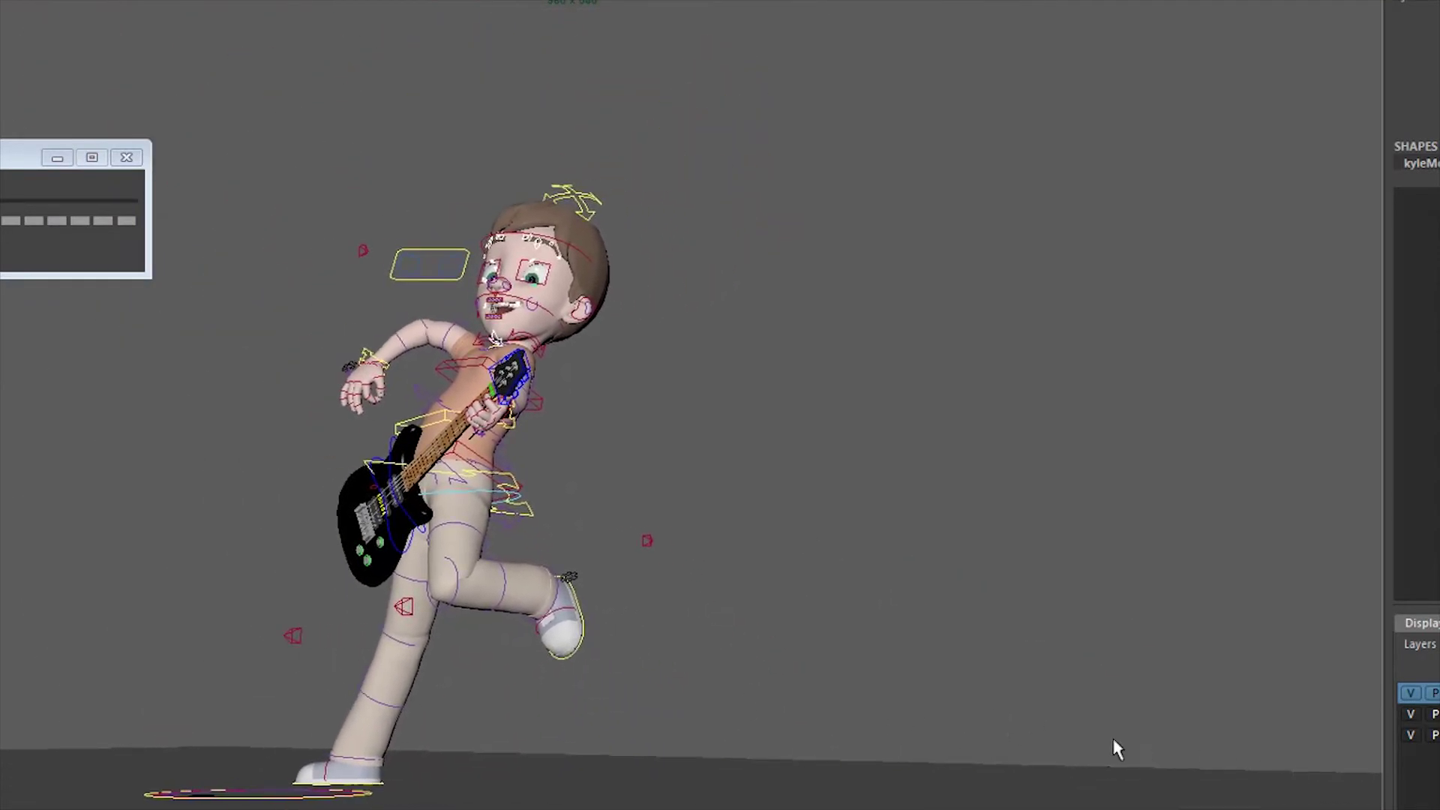
alt+right_drag(1113, 740, 1200, 753)
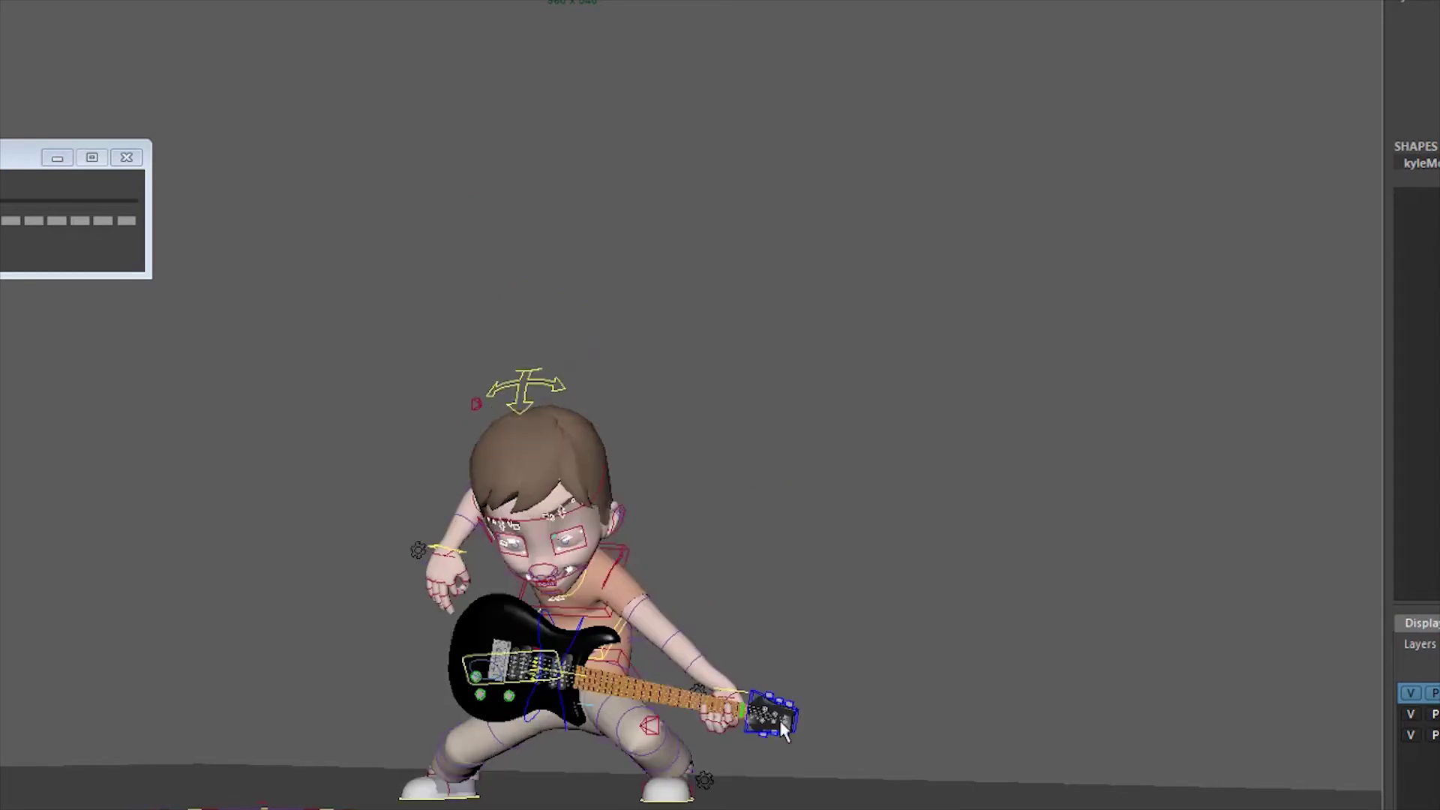
Play the animation from the start in the full camera frame to review the jump
key(backslash)
key(backslash)
key(backslash)
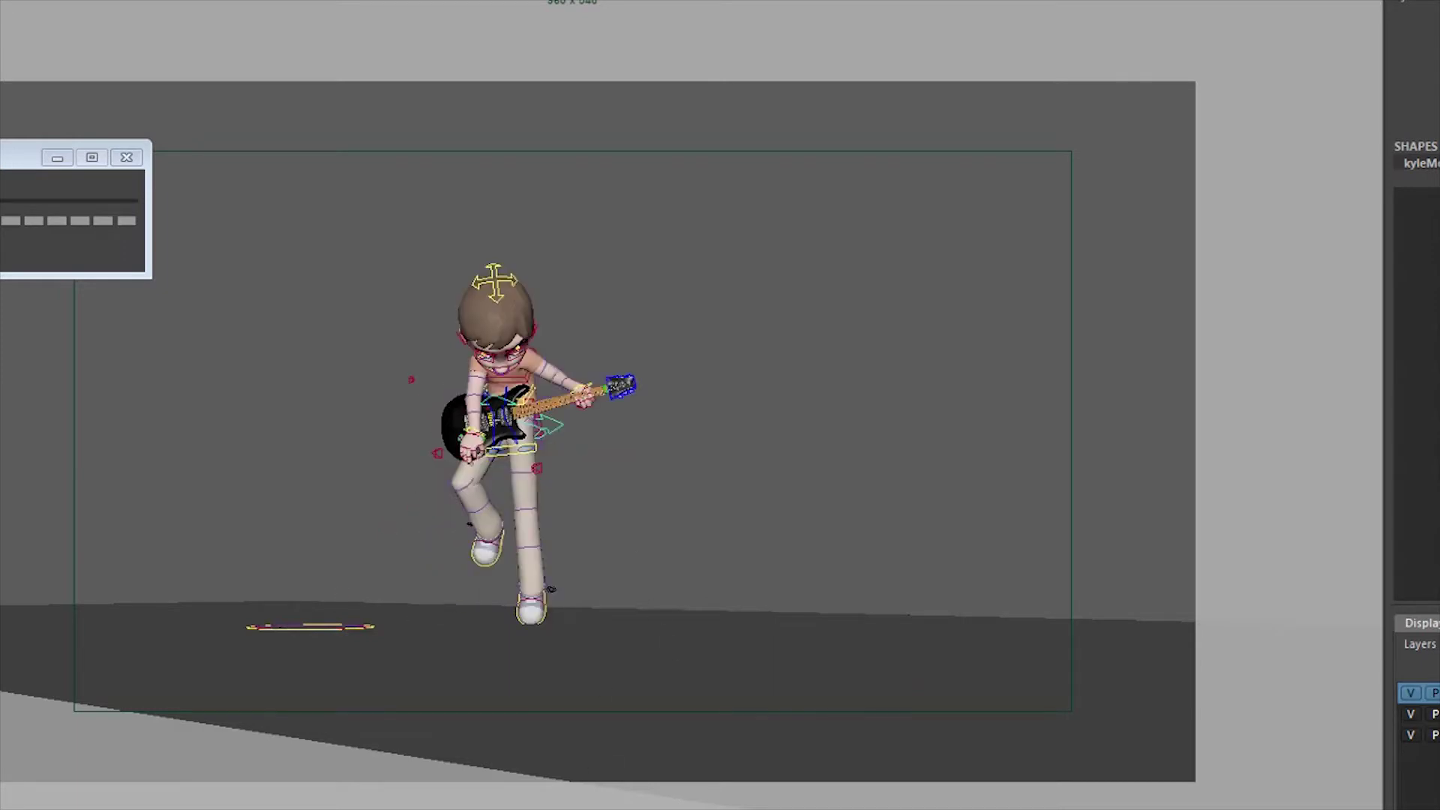
key(e)
drag(741, 227, 904, 541)
key(alt+shift+v)
key(alt+v)
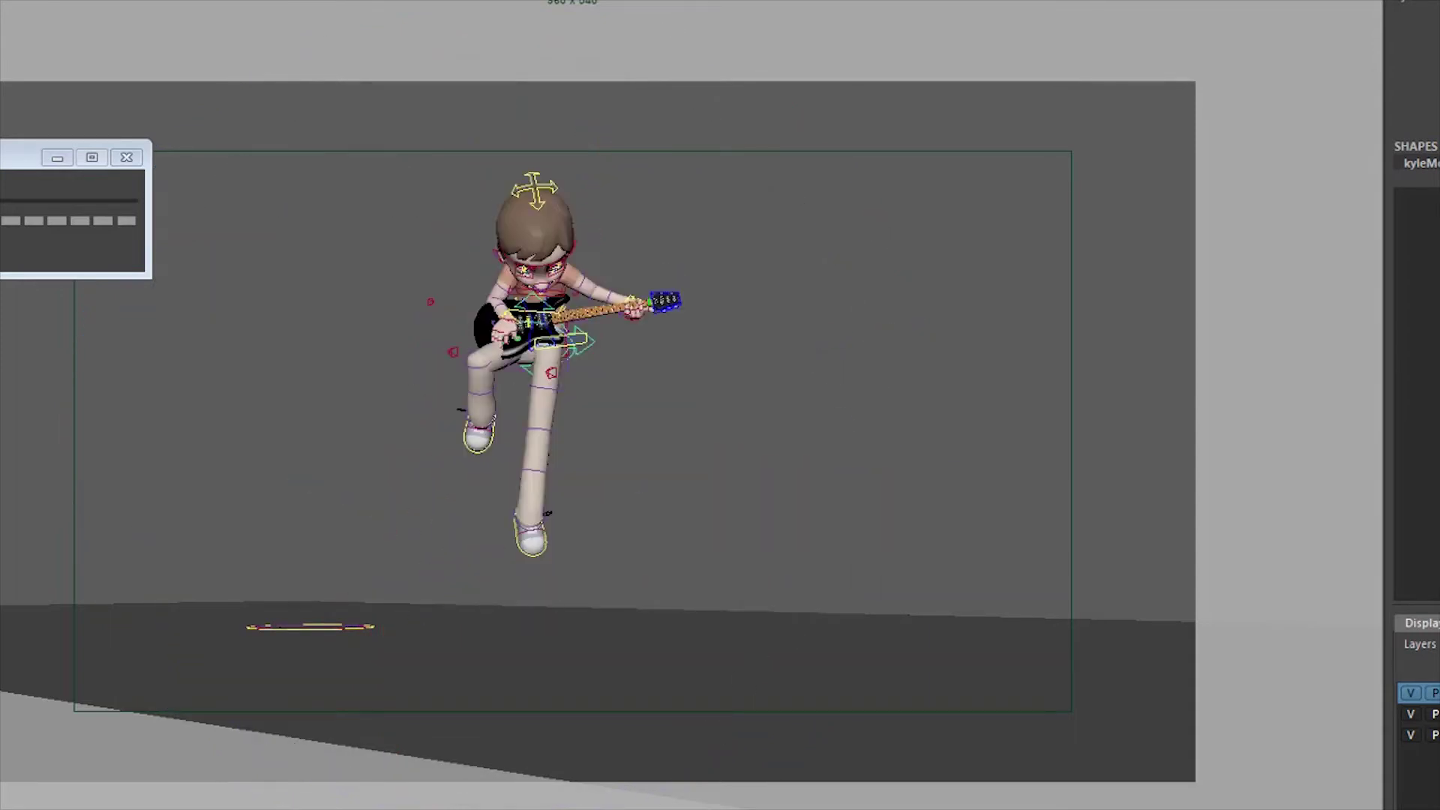
key(Escape)
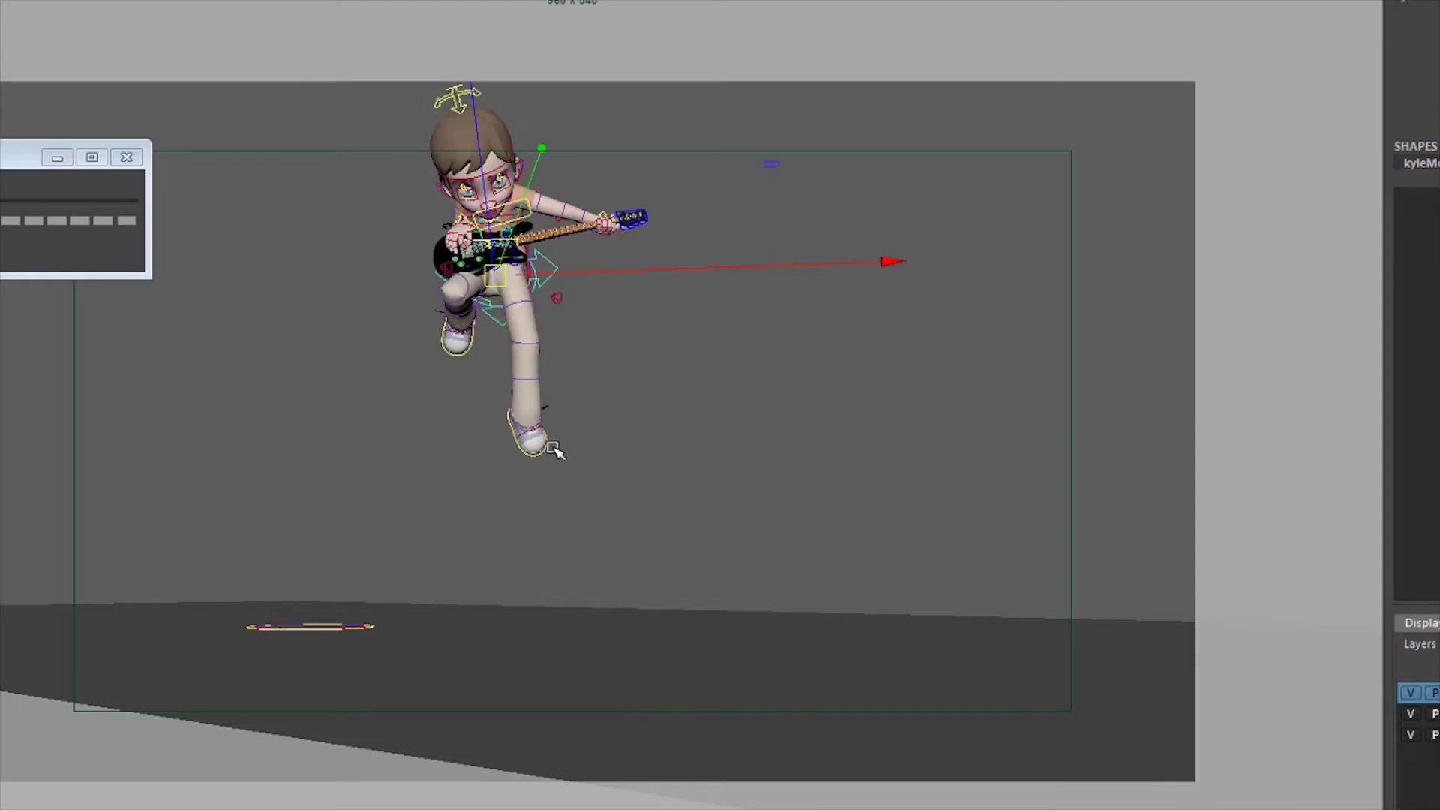
Add both foot controls and both knee direction controls to the selected hip control in the airborne pose
click(552, 445)
shift+click(460, 349)
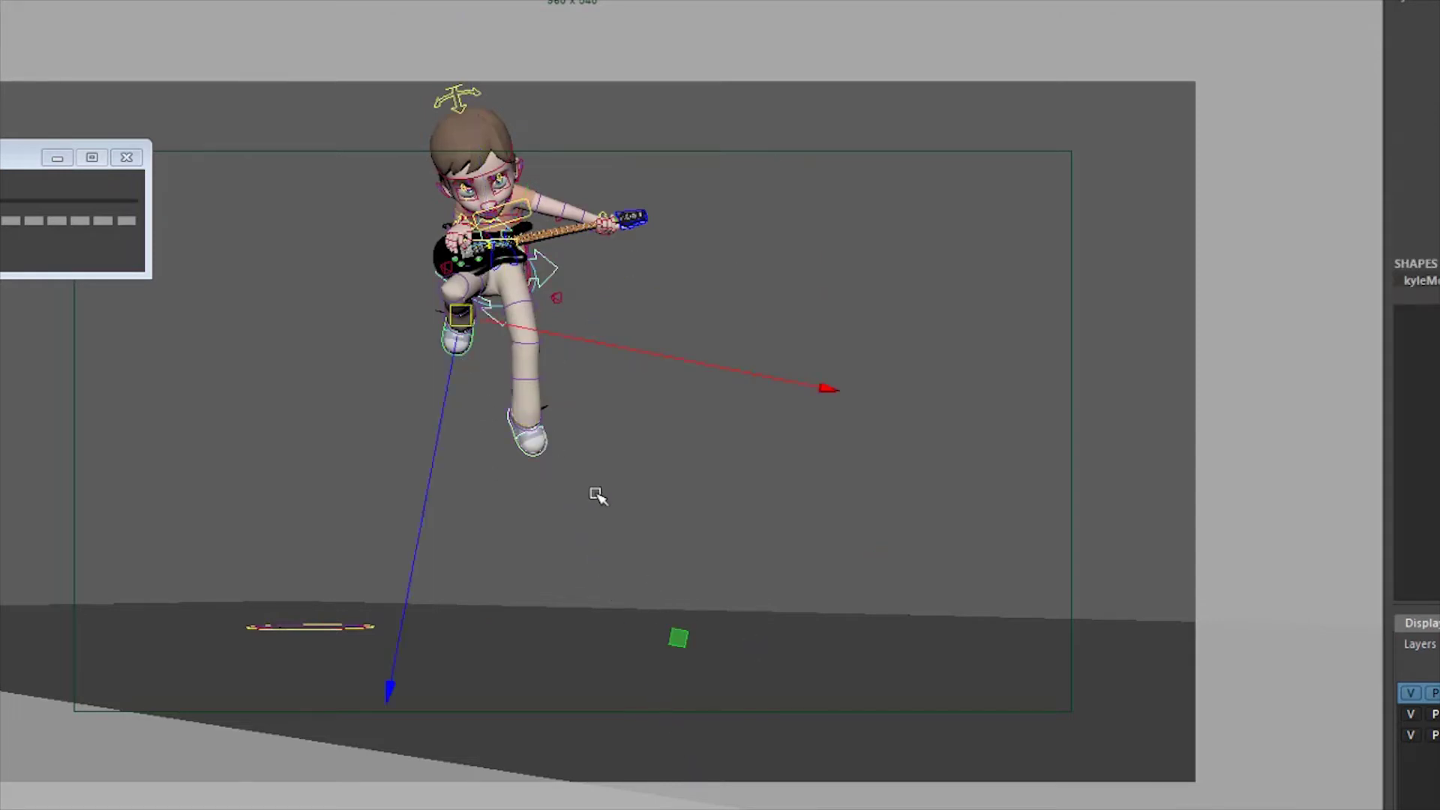
middle_drag(806, 521, 843, 518)
key(z)
key(q)
shift+click(448, 267)
shift+click(555, 298)
key(w)
middle_drag(547, 591, 539, 413)
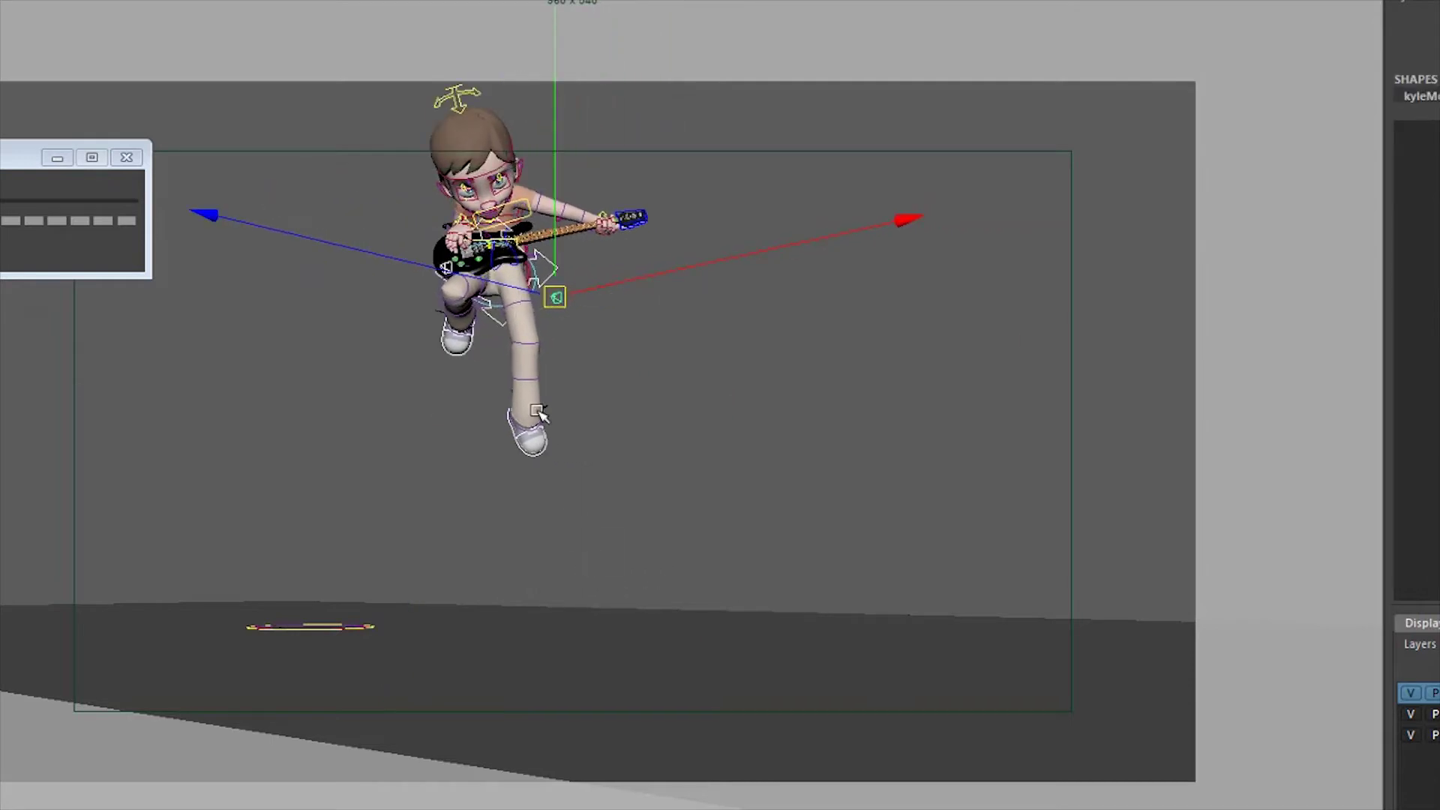
Add the elbow direction control to the selection and move the whole airborne pose farther across the stage
key(space)
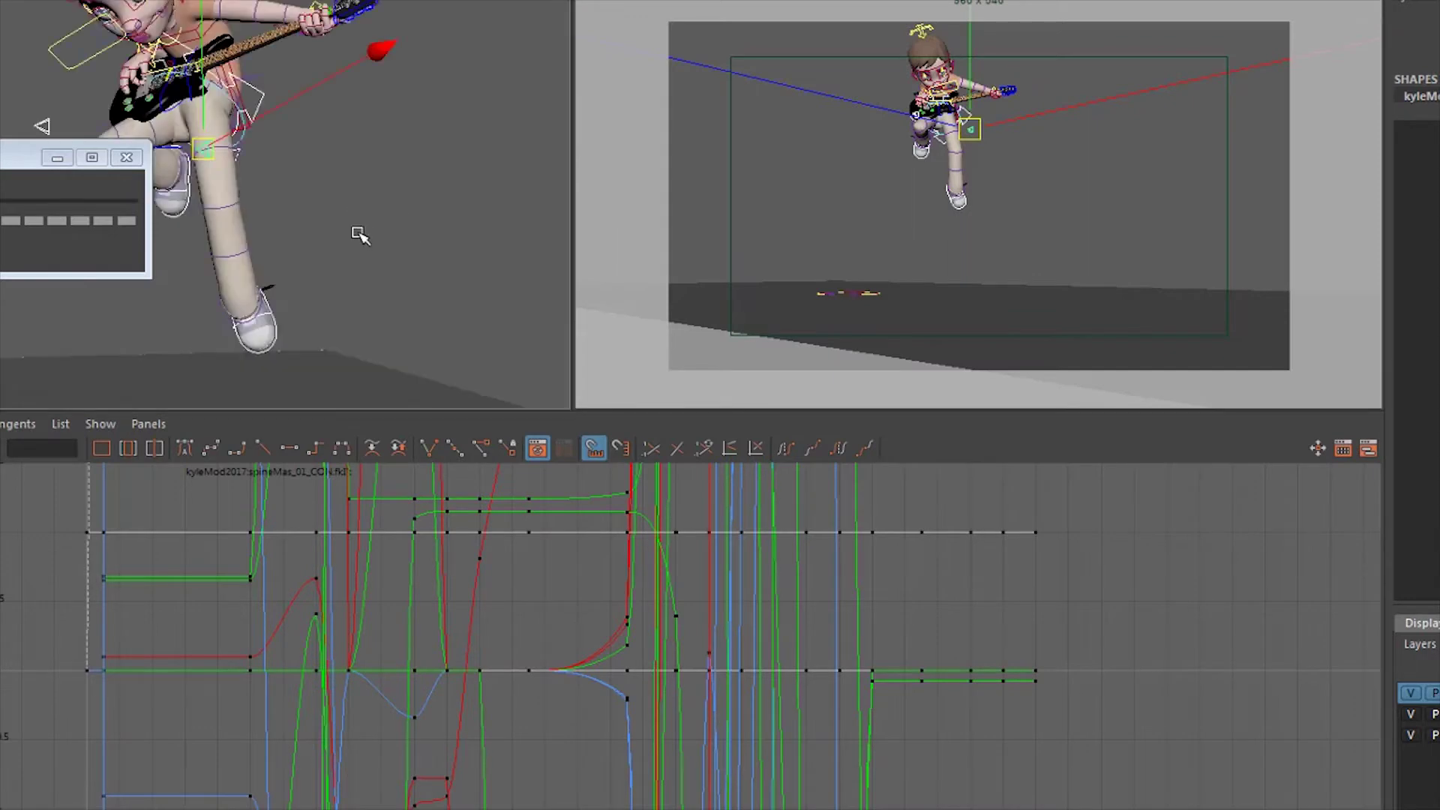
alt+drag(350, 201, 524, 205)
shift+click(250, 84)
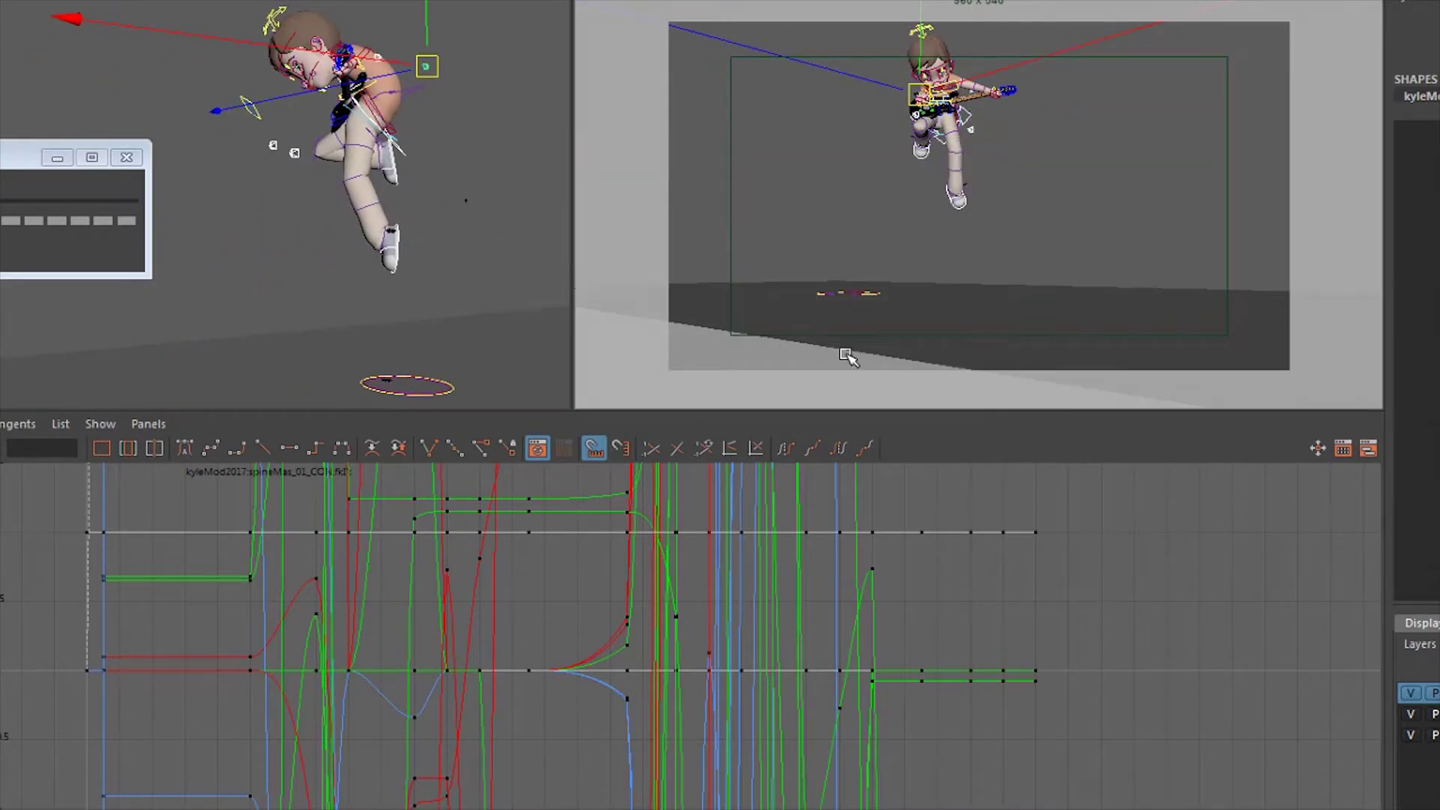
key(space)
middle_drag(689, 452, 810, 435)
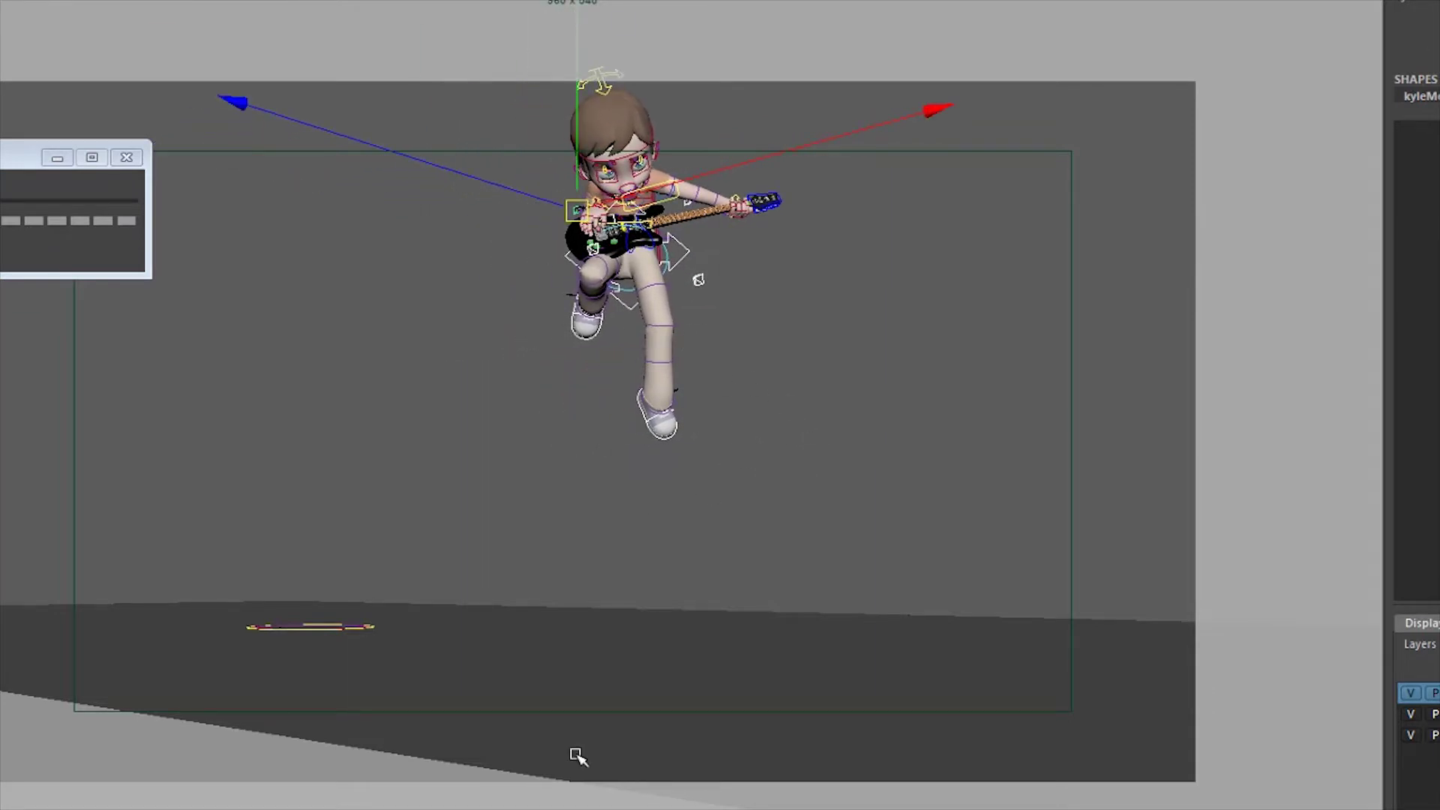
Move the following airborne pose with tucked legs farther across the stage and compare it with the previous key pose
key(period)
middle_drag(726, 525, 963, 486)
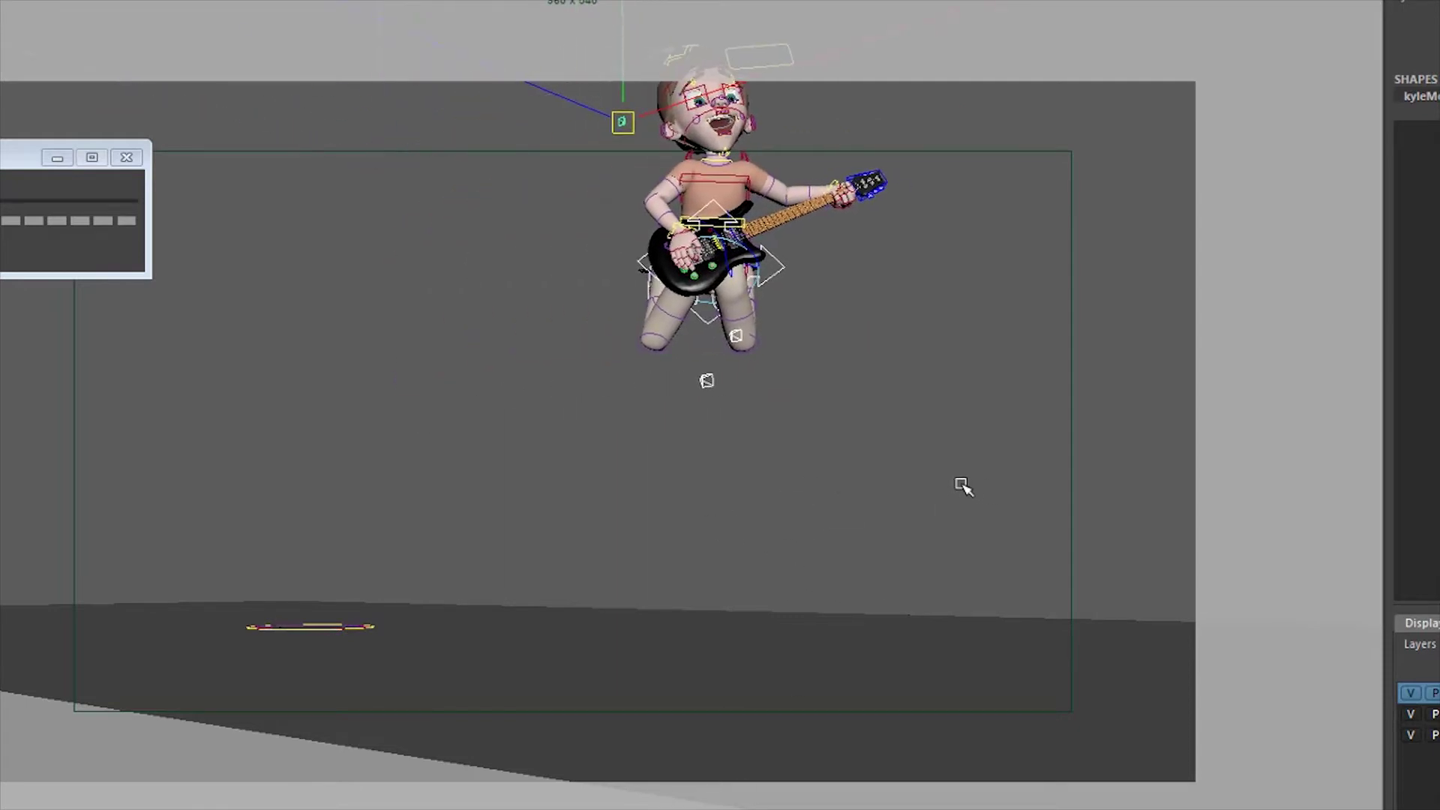
key(comma)
key(period)
key(comma)
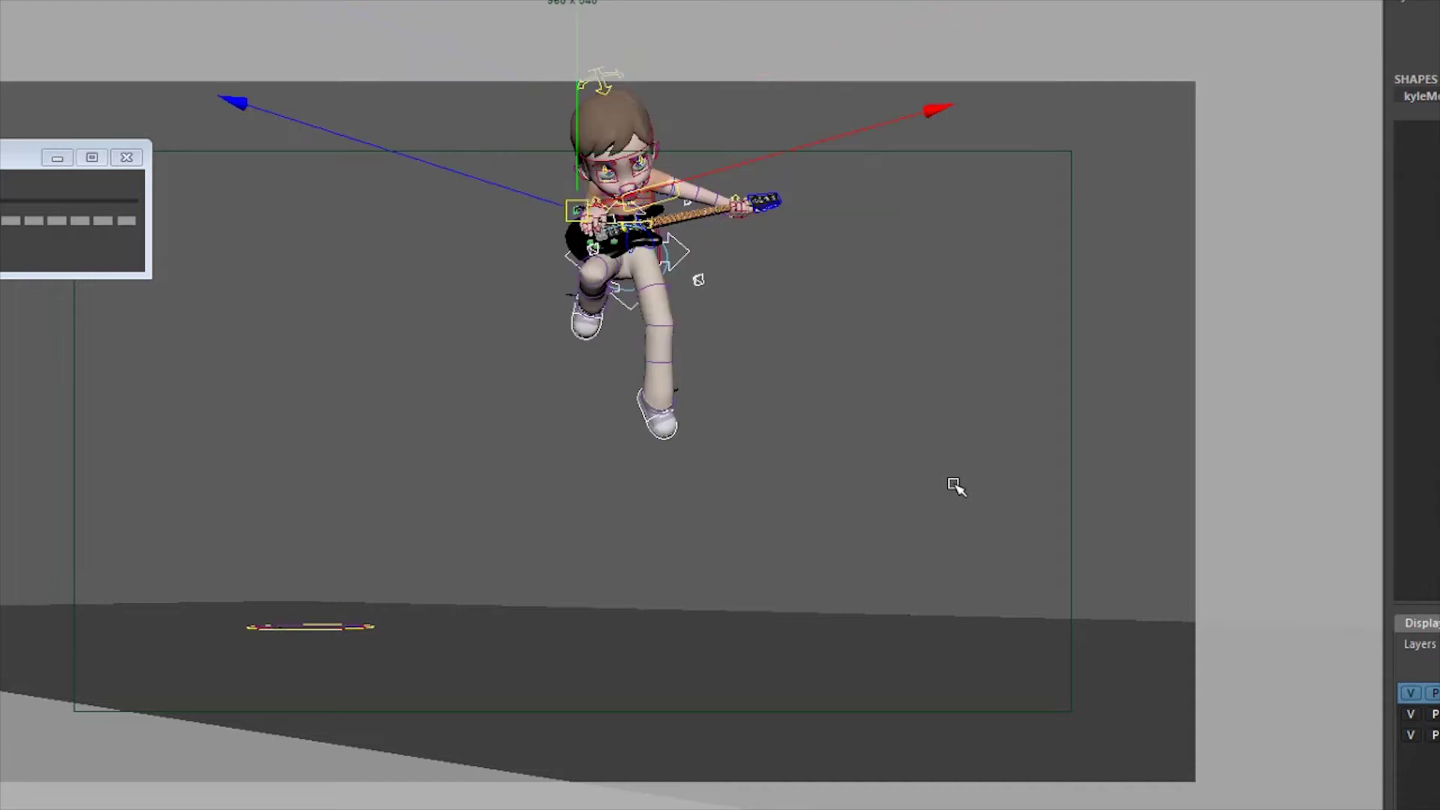
Step ahead to the falling pose with bent knees and move the whole character up and across the stage
key(period)
key(period)
key(period)
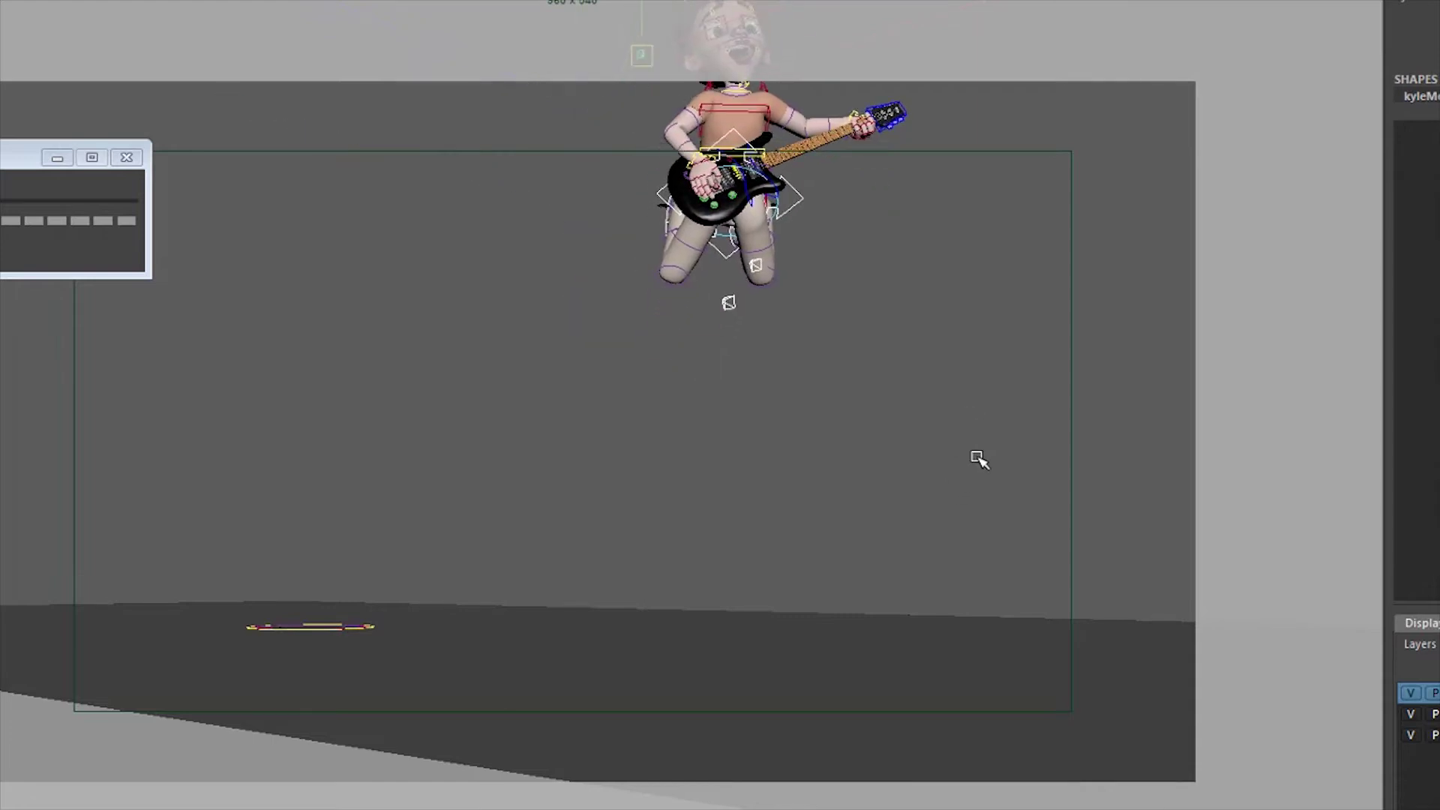
key(period)
key(comma)
key(period)
key(period)
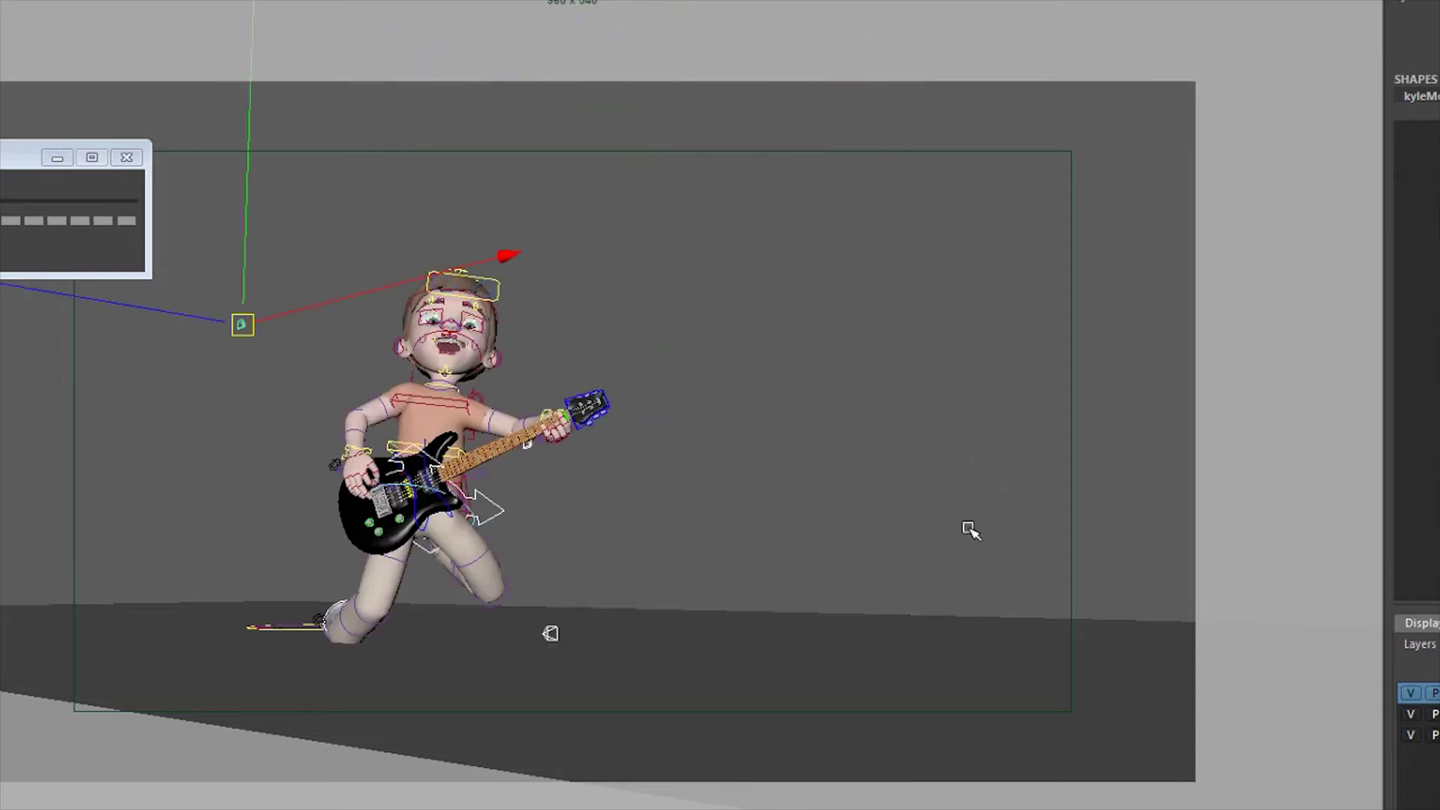
middle_drag(803, 663, 1163, 389)
Move the kneeling landing pose farther across the stage and play the animation to check the travel
key(period)
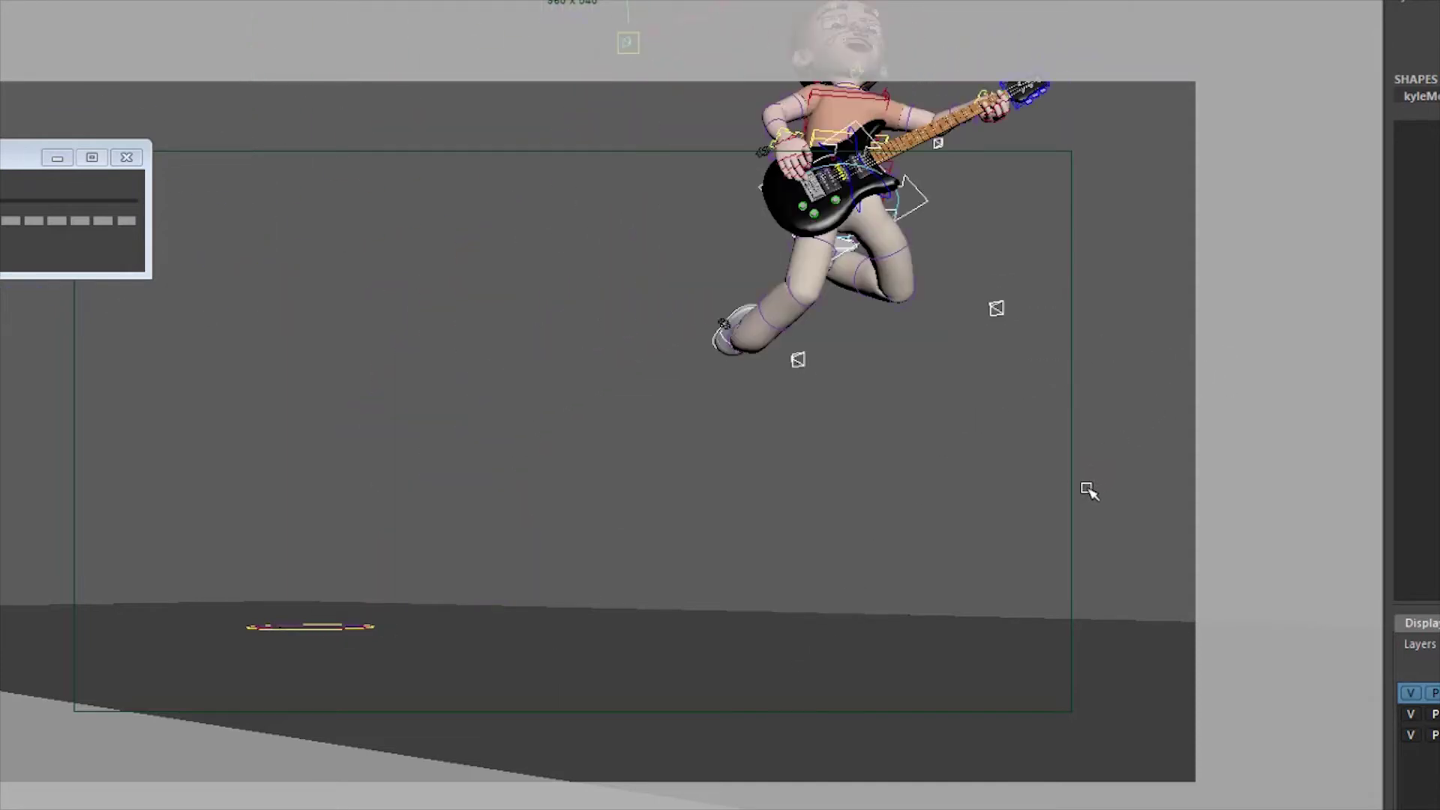
key(period)
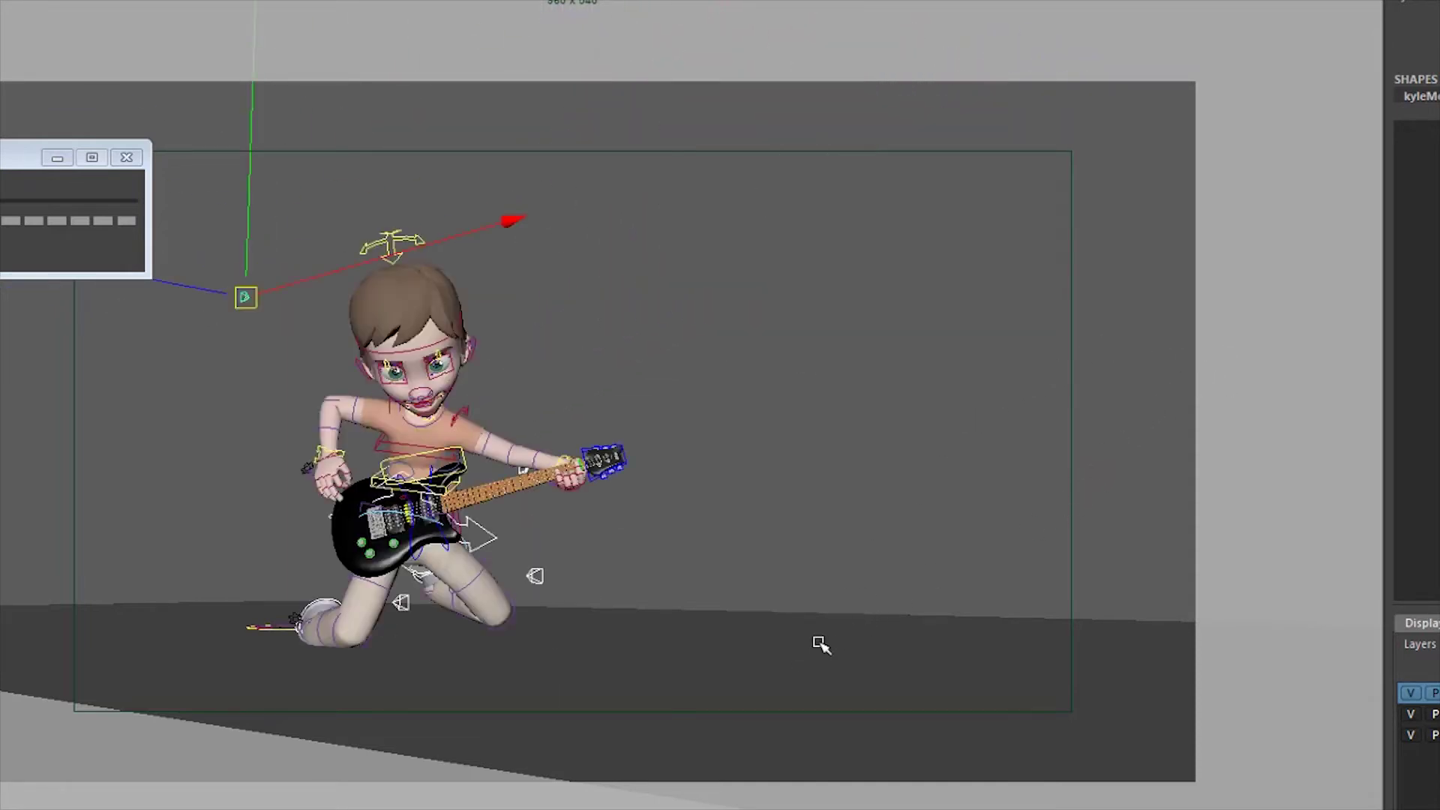
middle_drag(752, 670, 1135, 664)
key(period)
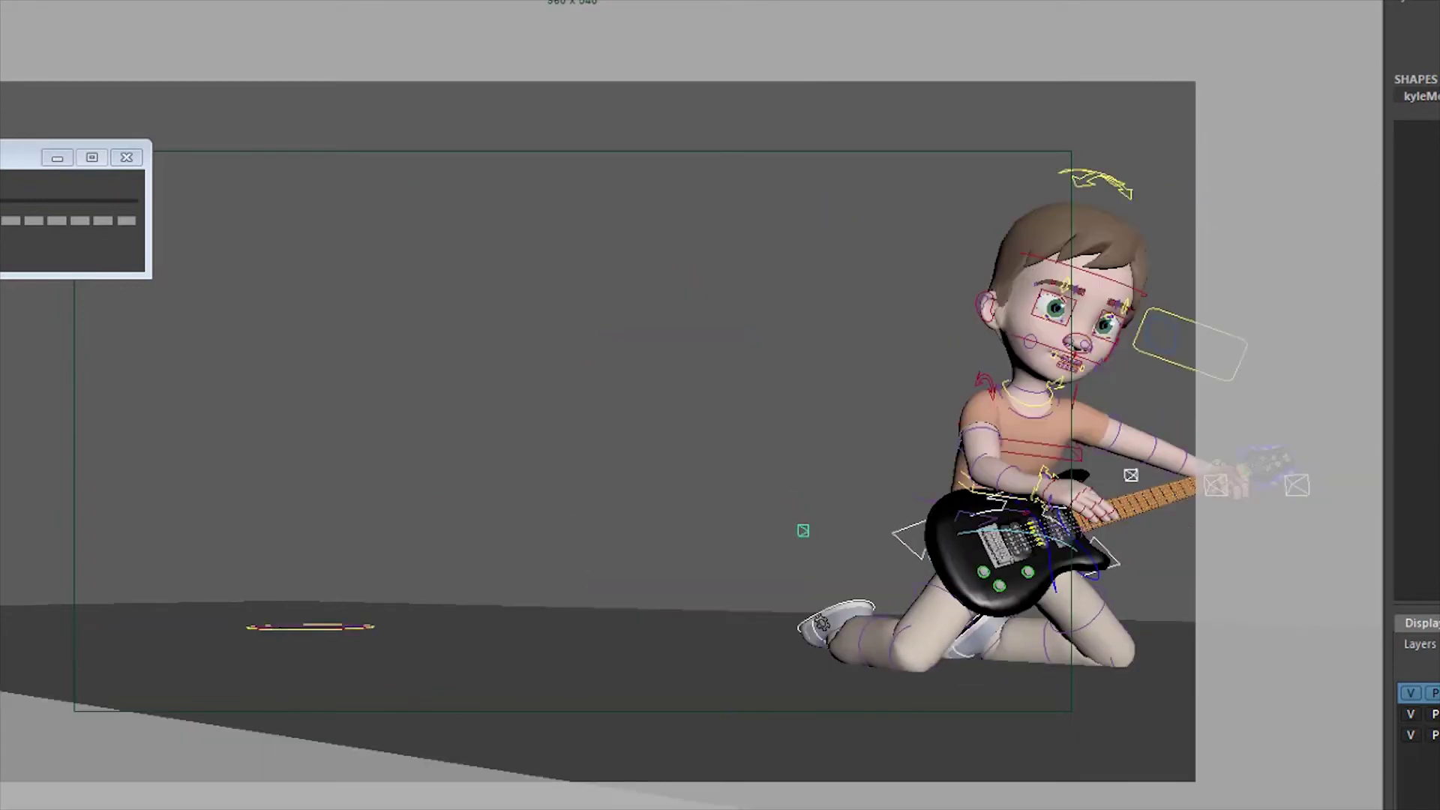
key(alt+v)
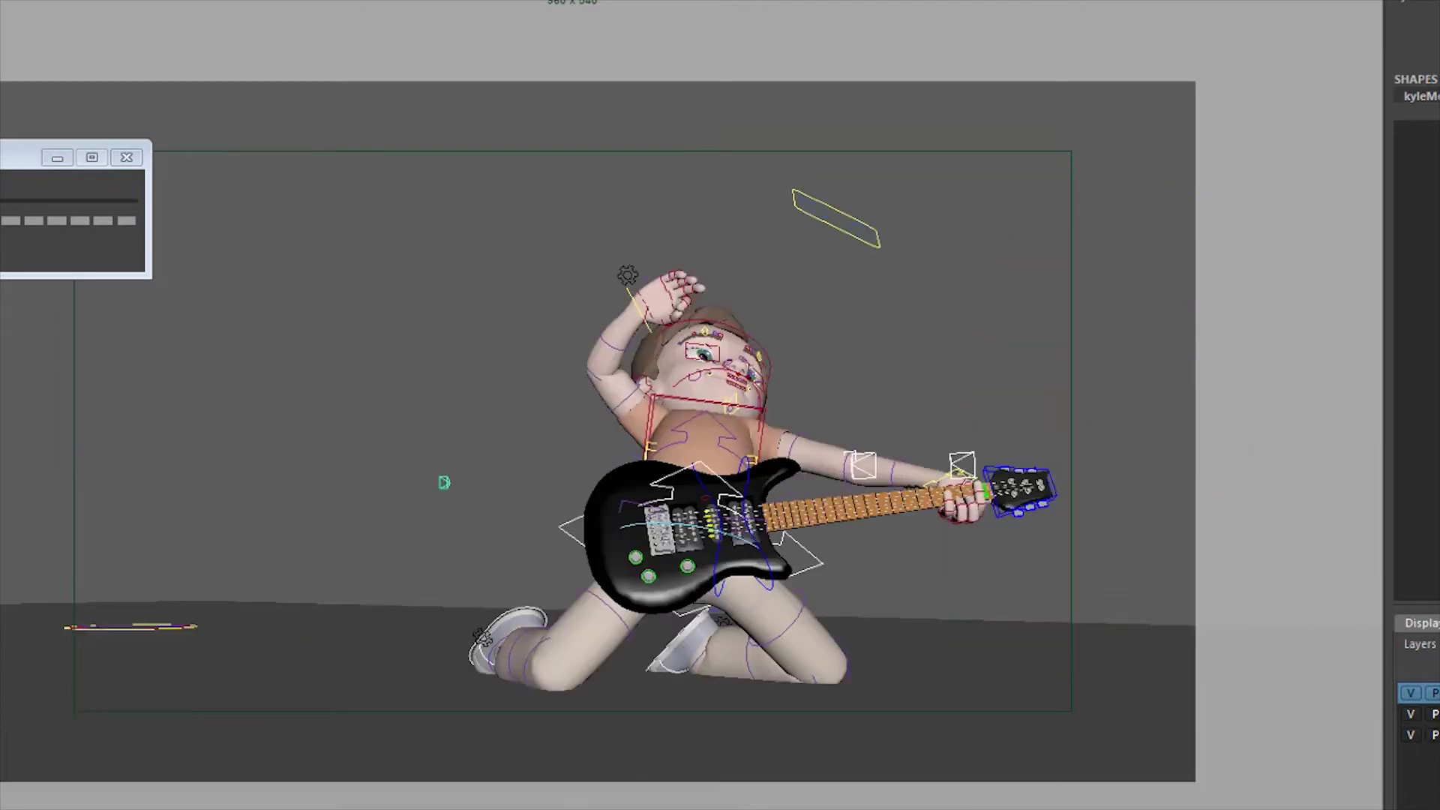
Select the main shot camera and set its animation keys to linear tangents
click(81, 150)
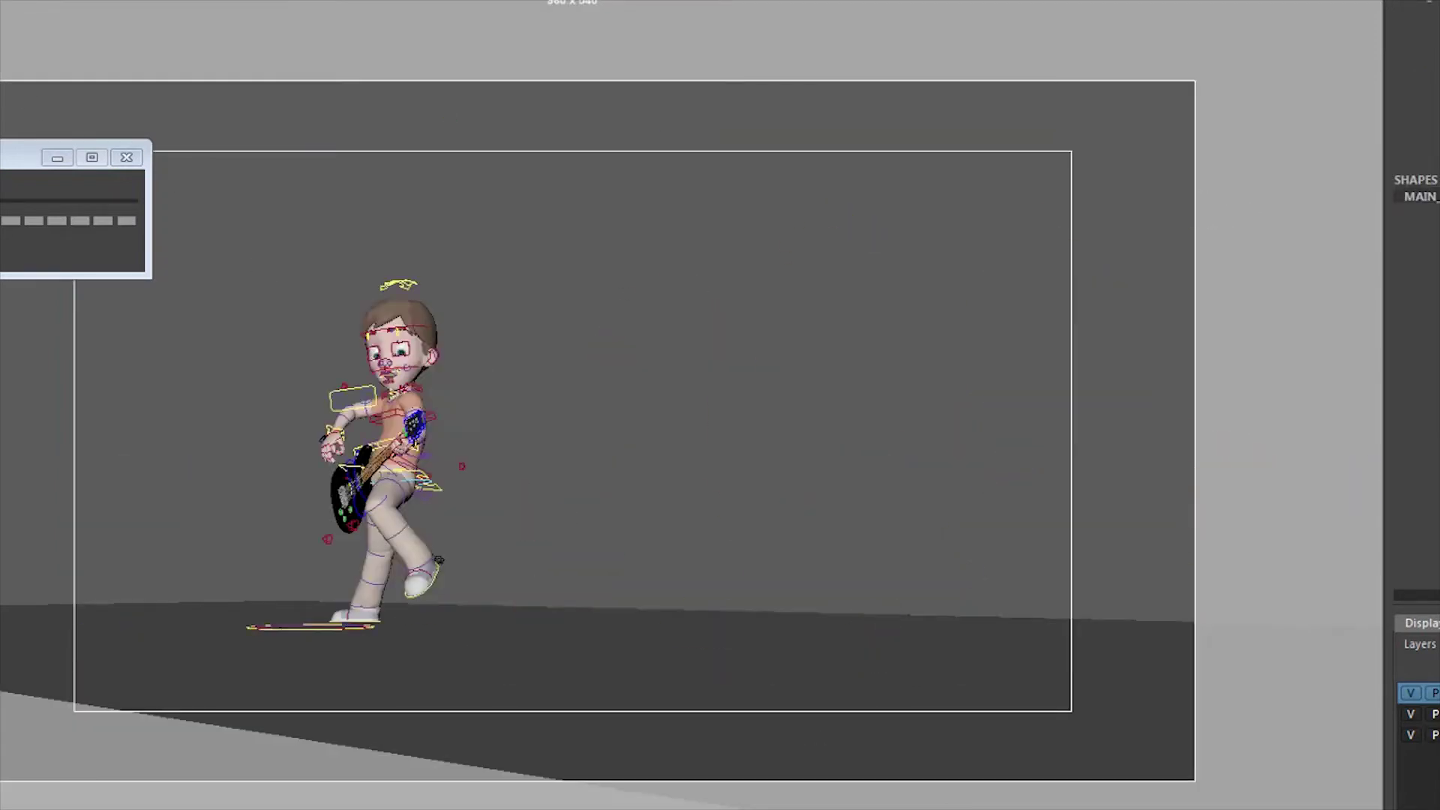
right_click(1, 809)
mouse_move(4, 696)
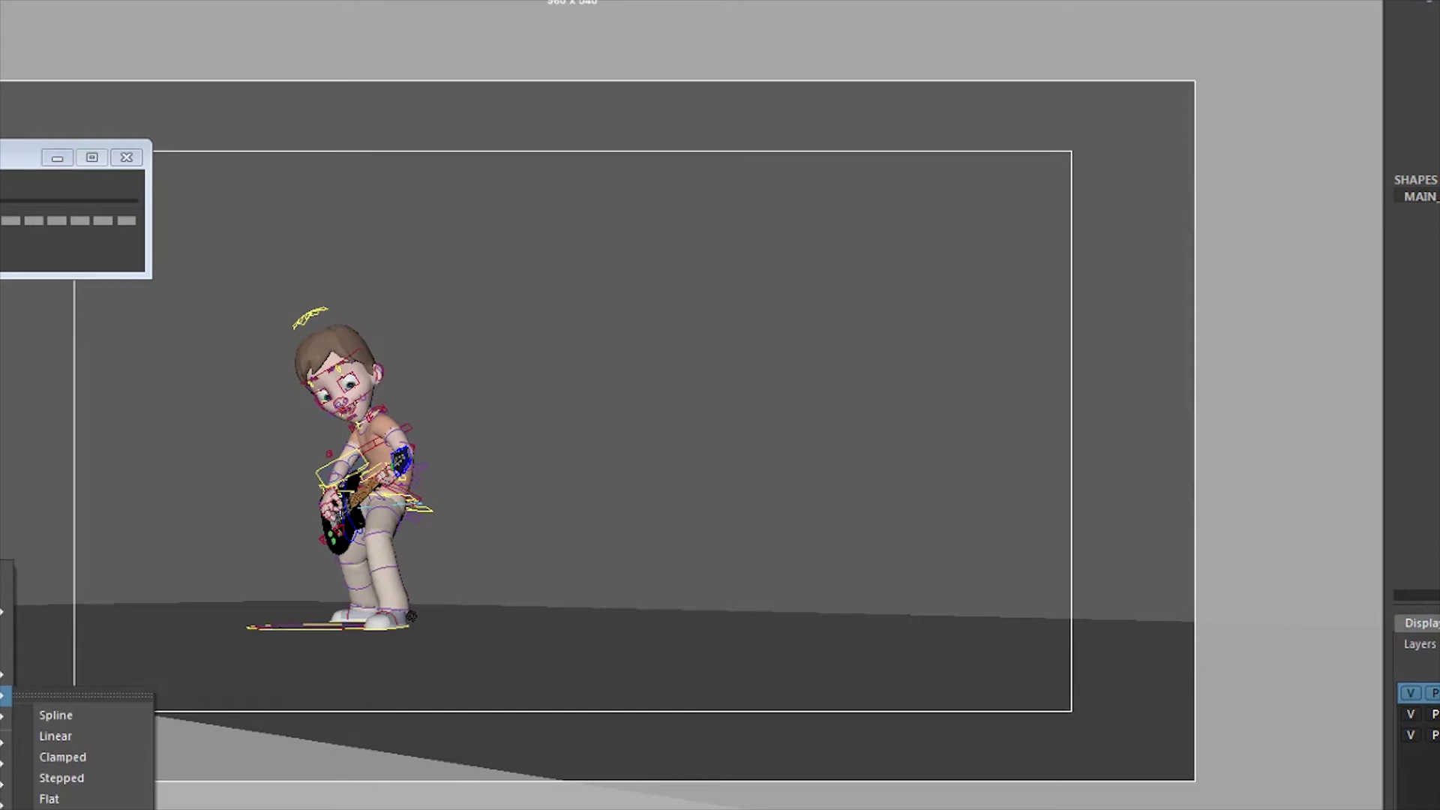
click(83, 736)
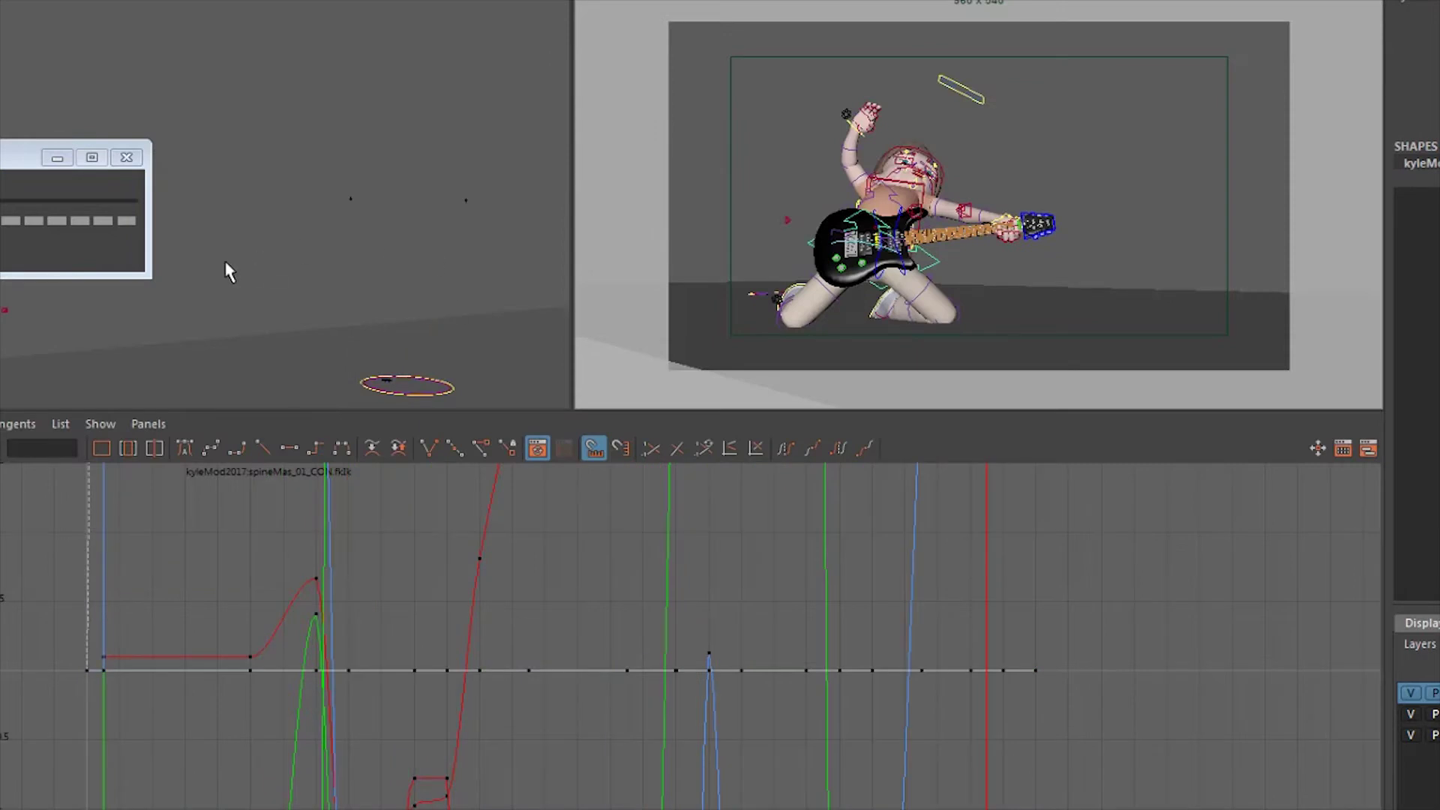
Select the character's body and limb controls in the kneeling pose and play the animation through the shot camera
alt+middle_drag(358, 254, 575, 219)
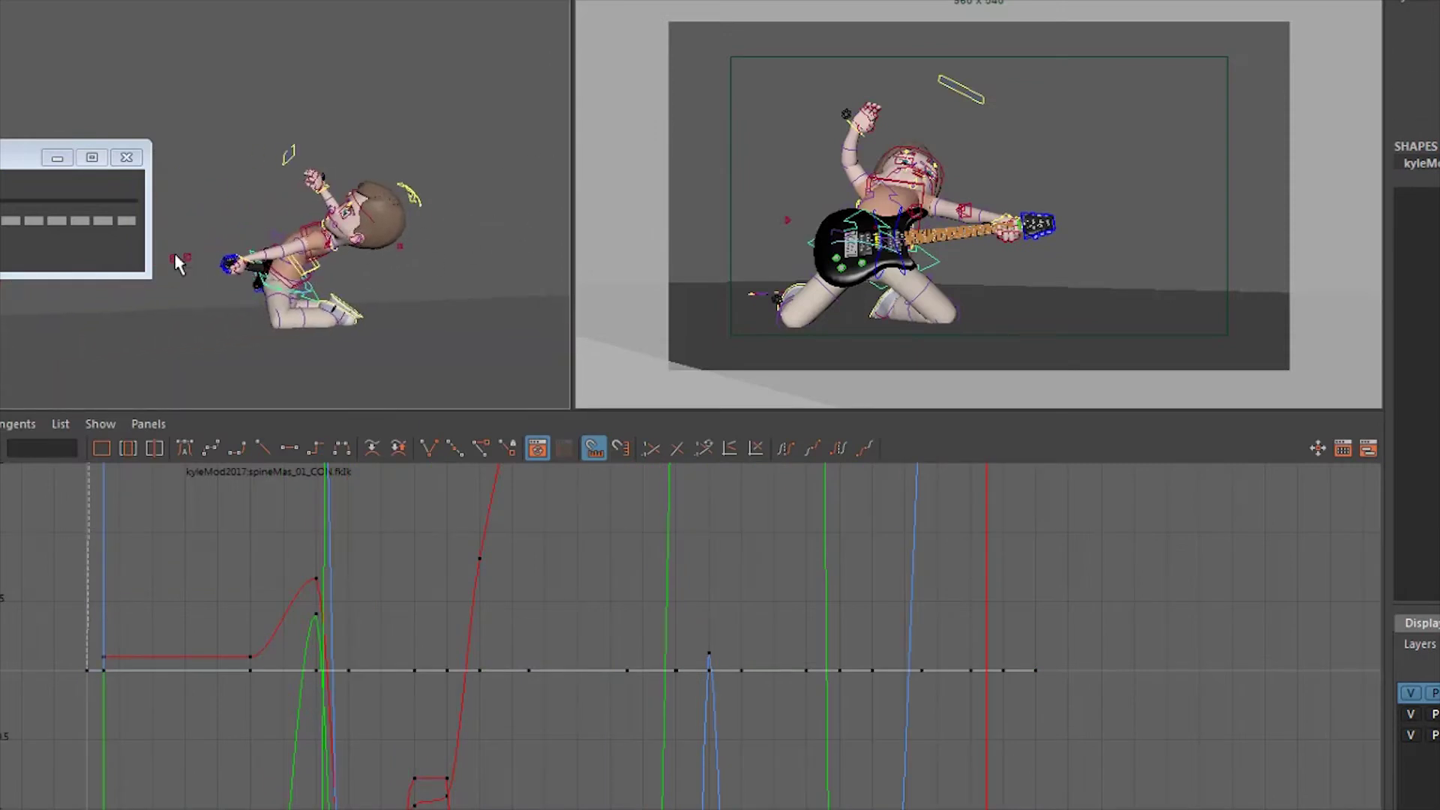
click(180, 261)
alt+drag(405, 254, 470, 348)
click(501, 352)
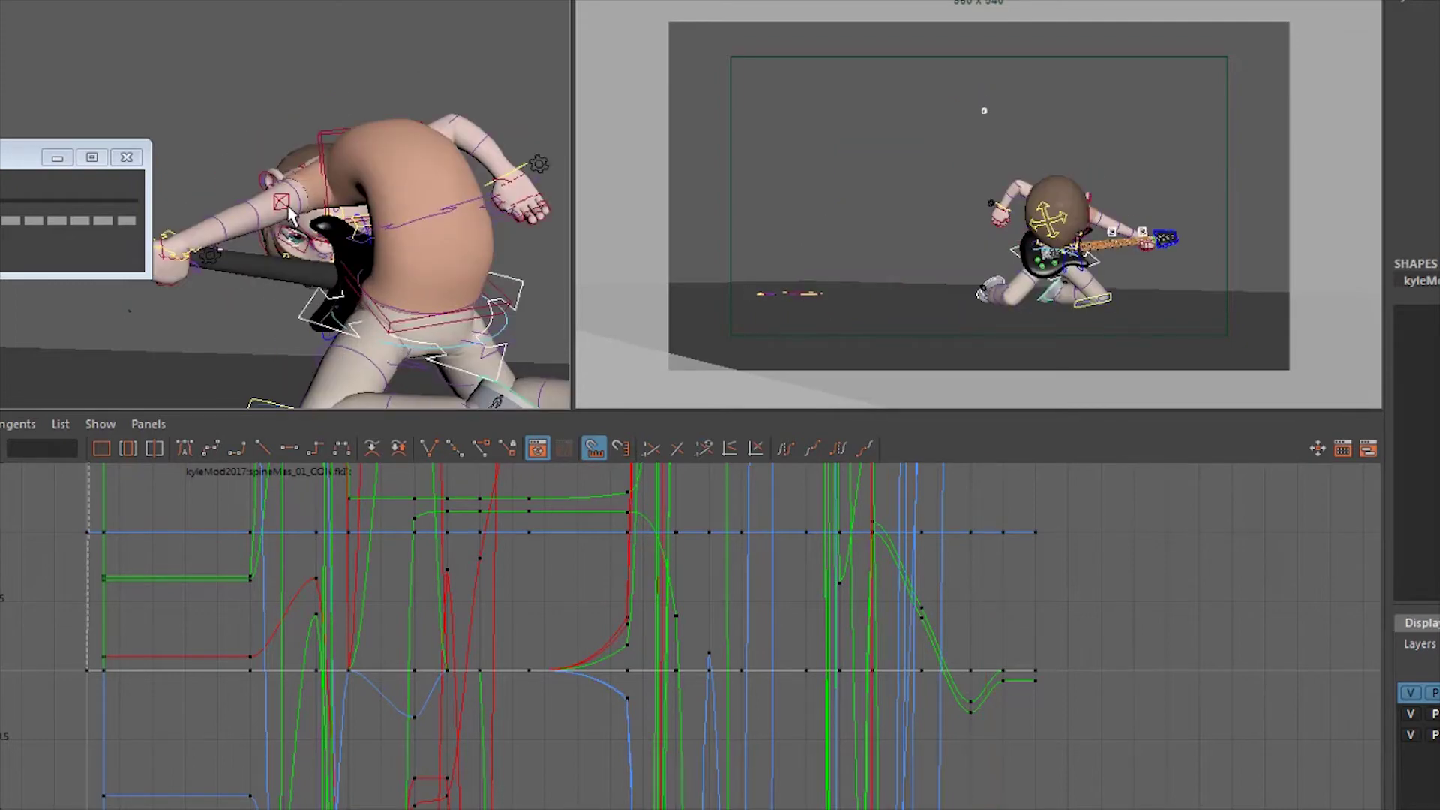
key(space)
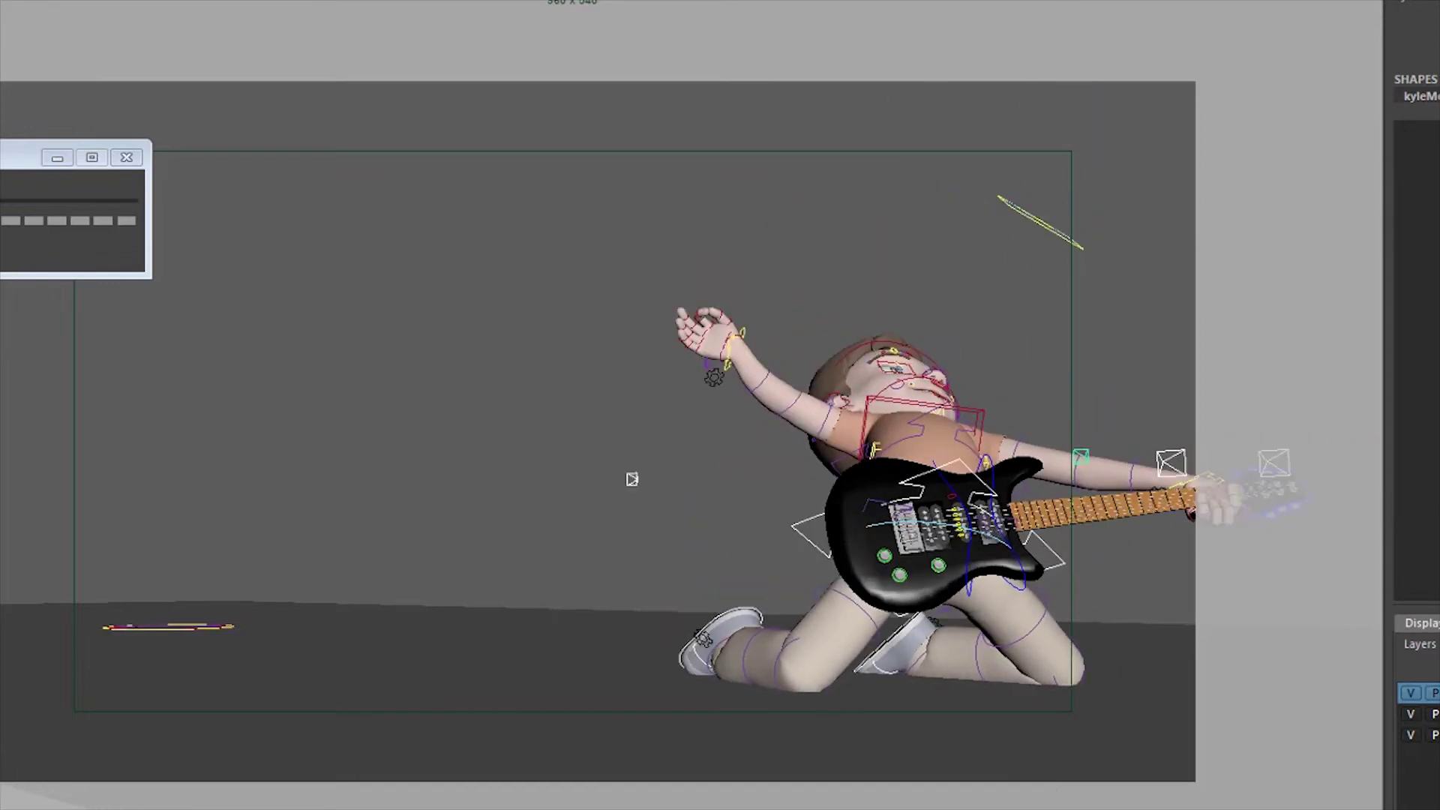
right_click(1070, 809)
click(1190, 625)
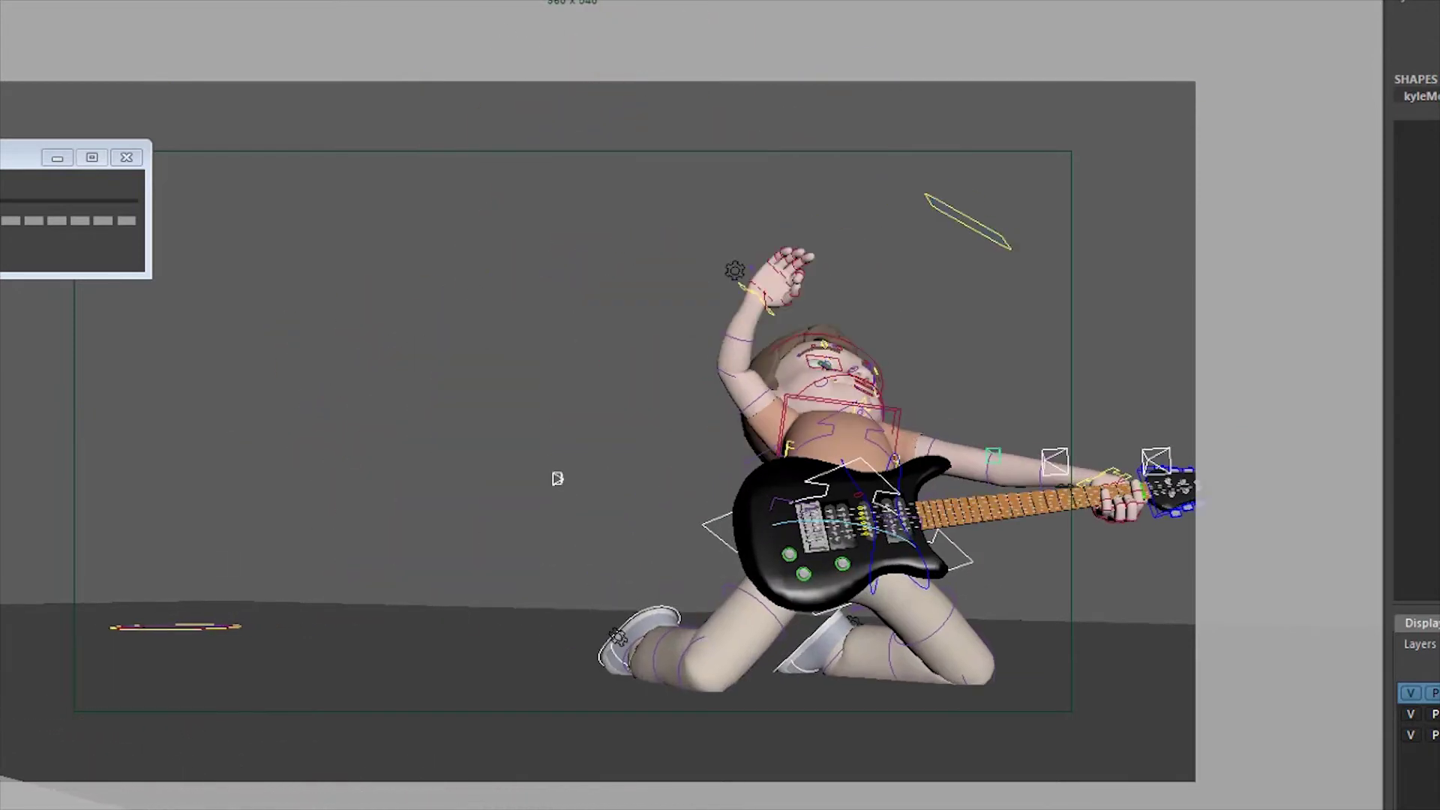
key(alt+v)
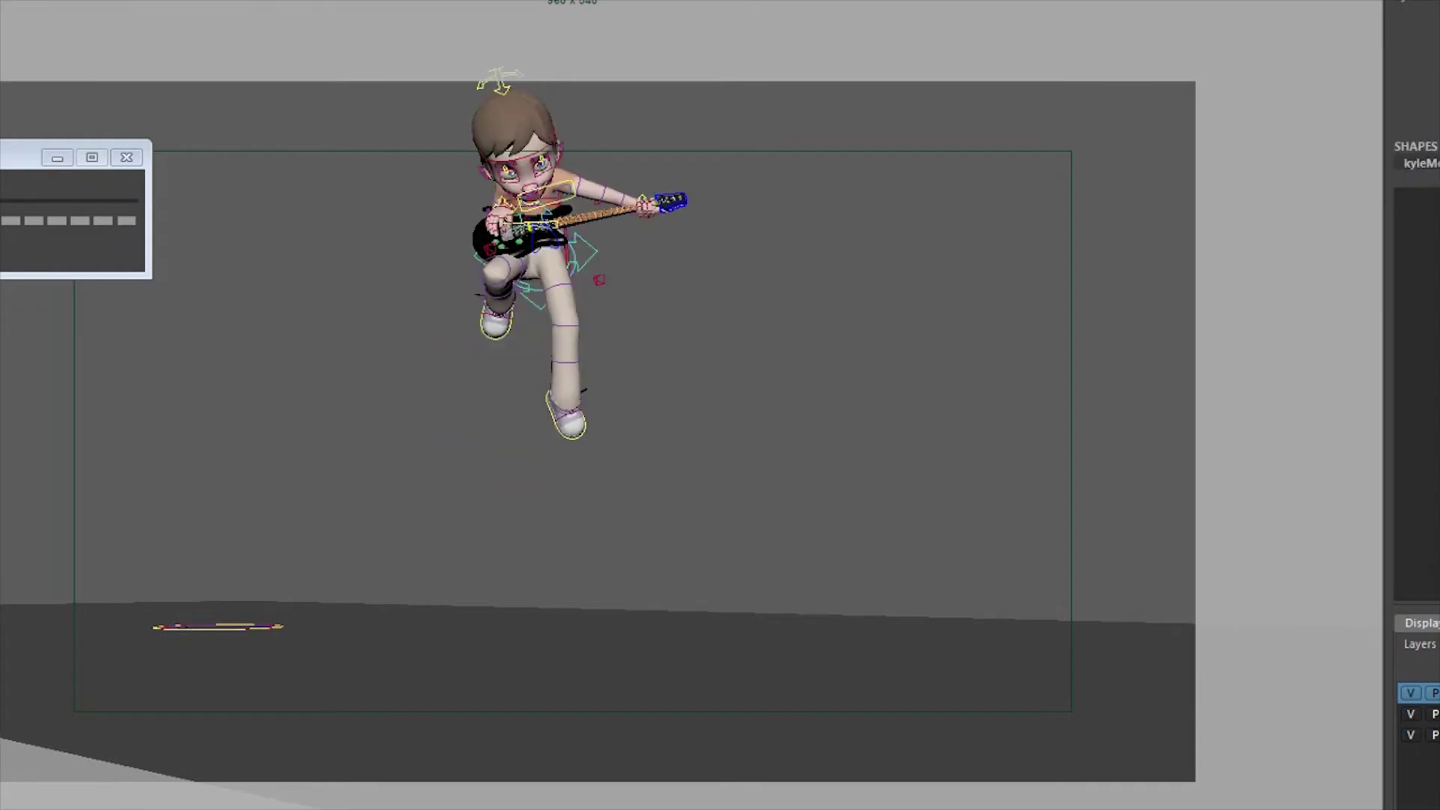
Lean the body forward over the hips in the one-leg-extended jump pose and shift it slightly across the stage
key(e)
drag(806, 105, 890, 222)
key(w)
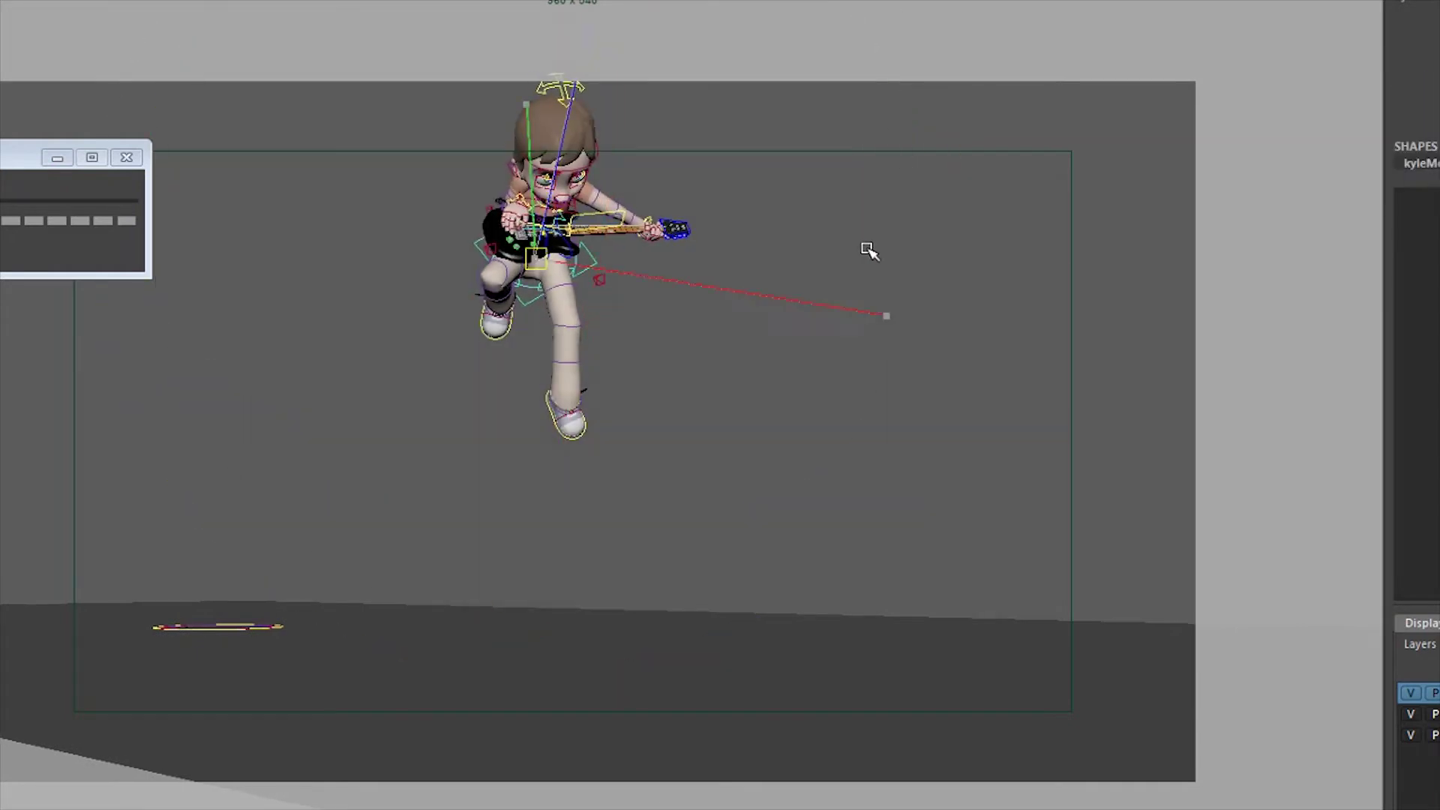
middle_drag(865, 247, 890, 246)
key(q)
Reposition and rotate the extended leg's foot in the same jump pose so it trails behind the body
click(574, 437)
key(w)
middle_drag(724, 525, 623, 541)
key(e)
middle_drag(714, 374, 845, 305)
key(w)
middle_drag(776, 559, 782, 548)
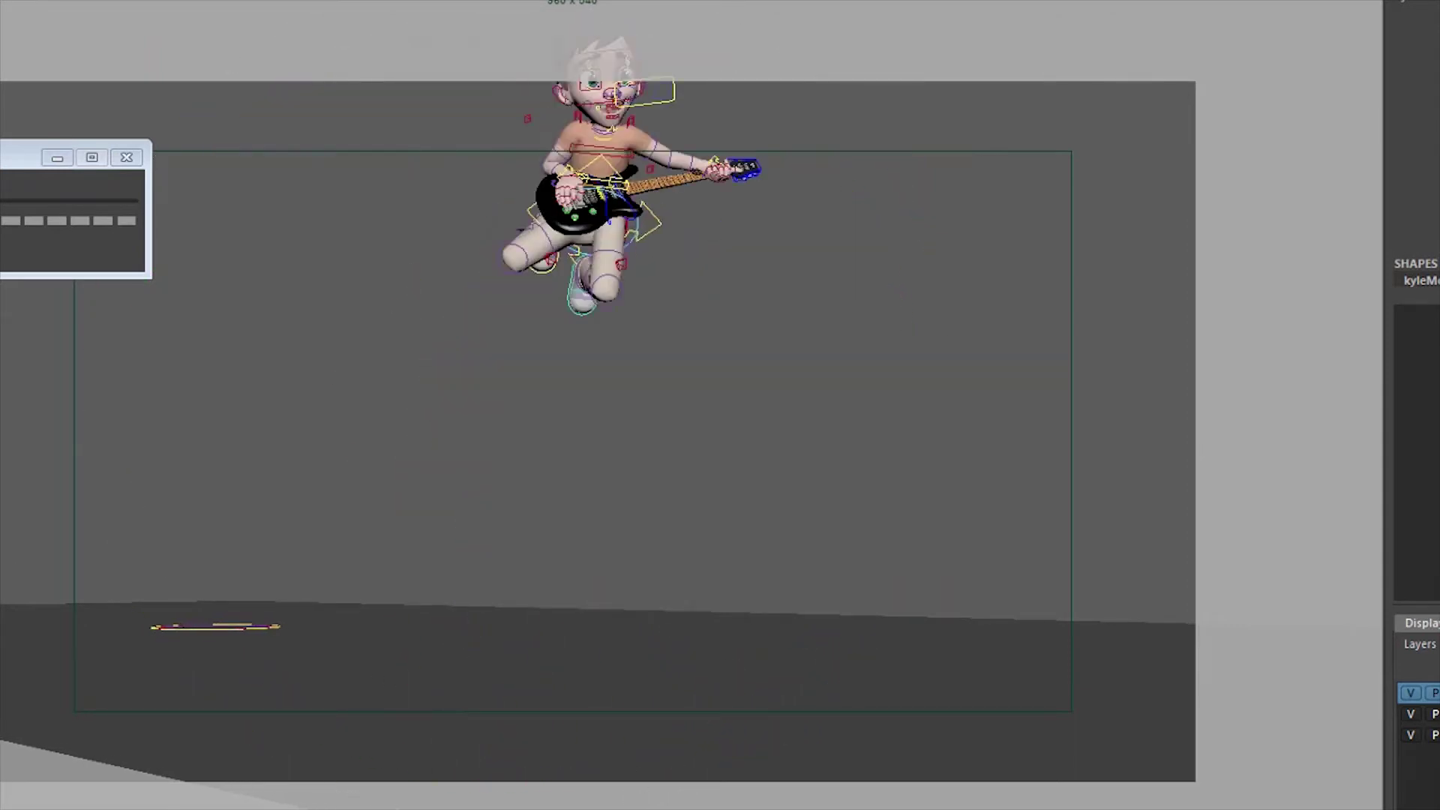
Raise the body in the tucked-leg airborne pose, shift it slightly across the stage and adjust its tilt
click(694, 185)
middle_drag(843, 343, 855, 329)
key(e)
middle_drag(857, 249, 864, 246)
key(q)
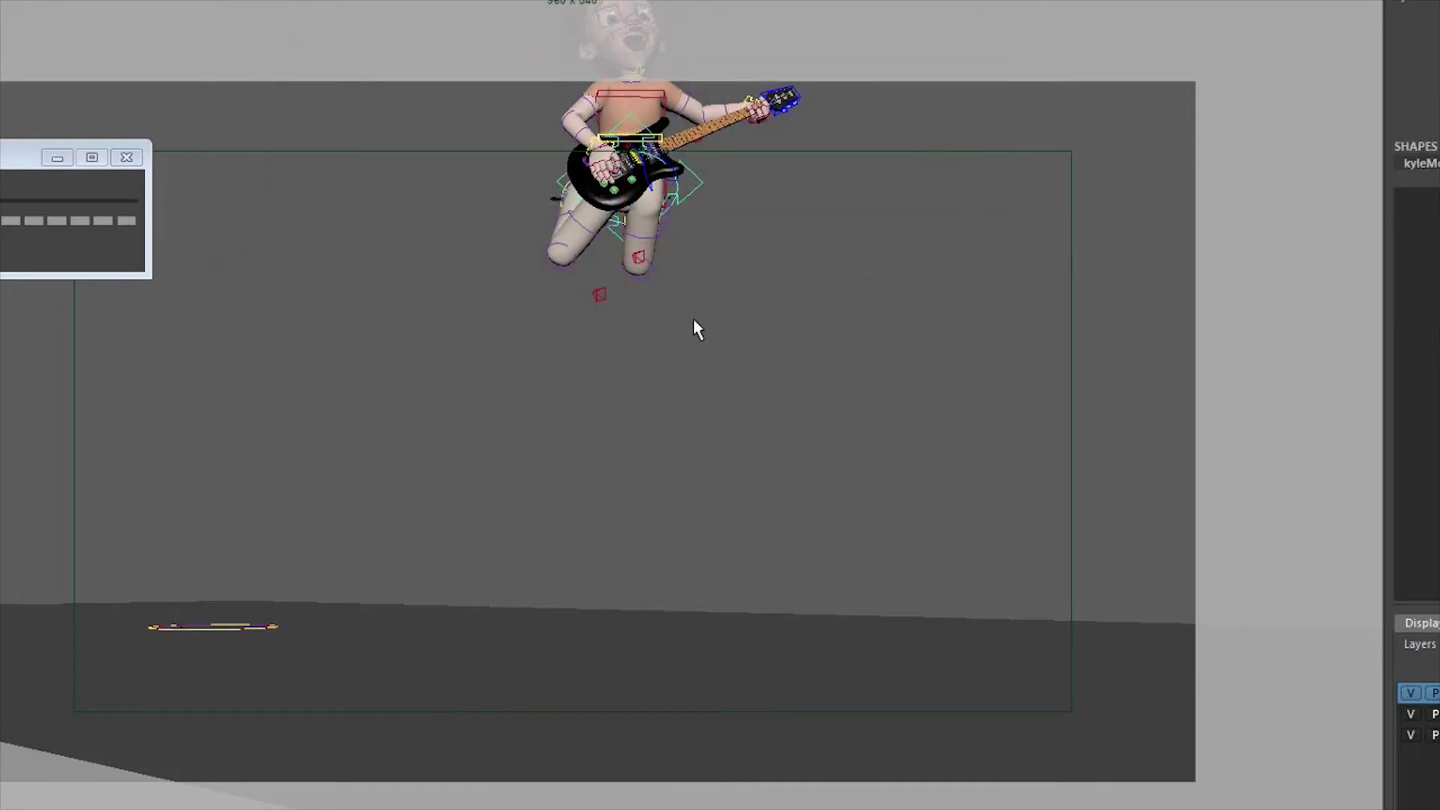
Shift the foot on the guitar-neck side slightly to follow the raised body in the tucked-leg pose
click(654, 239)
key(w)
middle_drag(788, 316, 798, 312)
key(q)
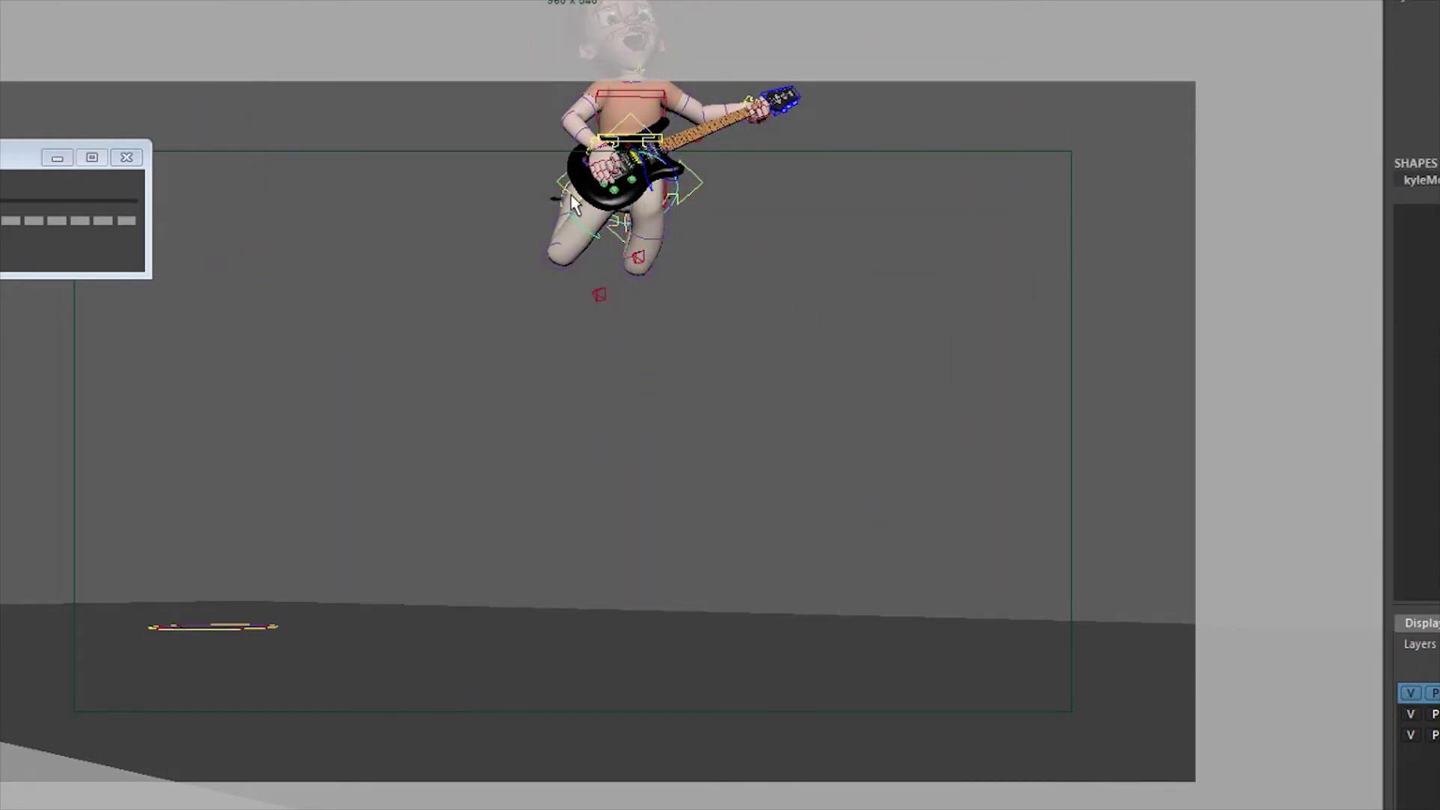
Reposition the foot on the strumming-hand side out behind its bent knee in the tucked-leg pose, checking it in perspective
click(575, 200)
key(w)
middle_drag(939, 261, 933, 264)
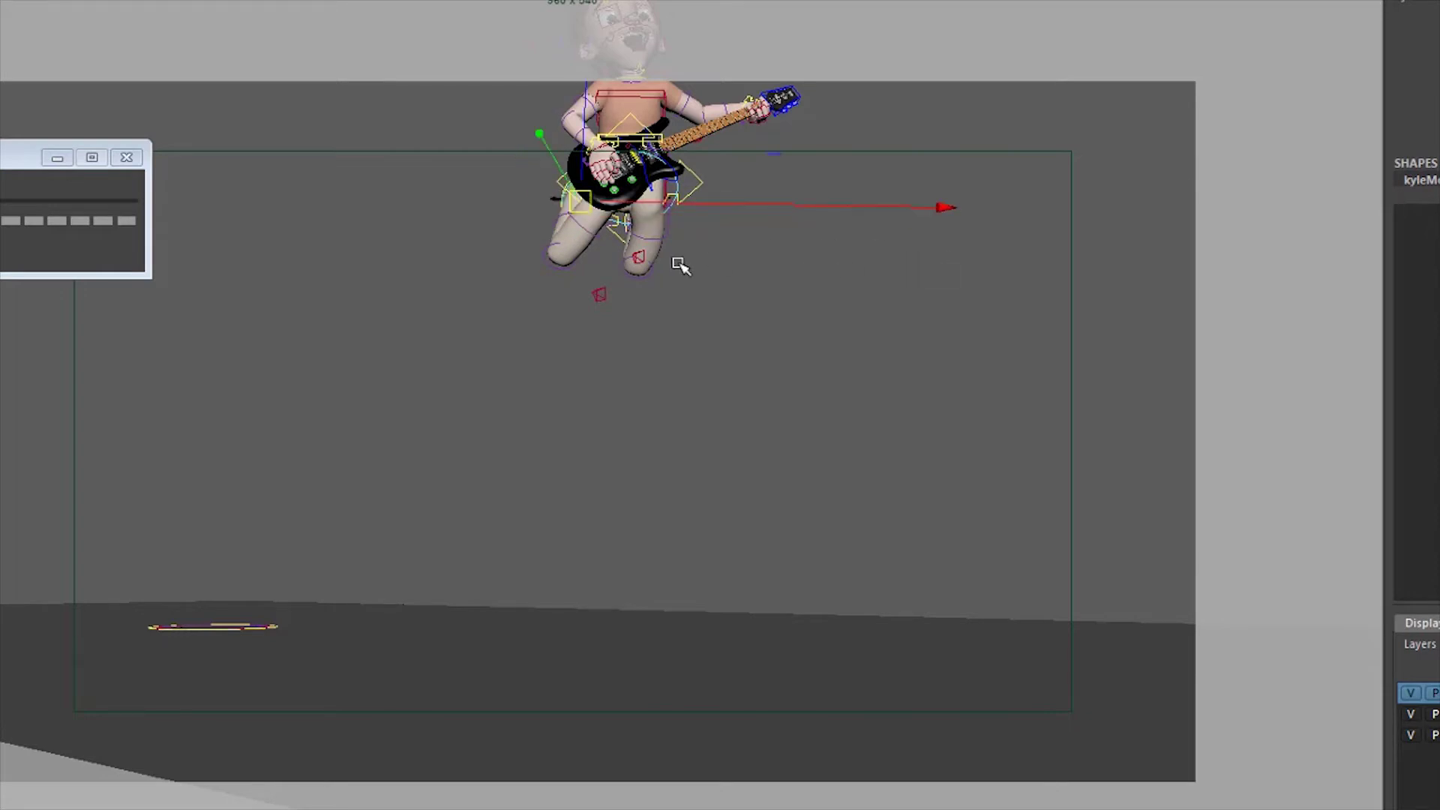
key(space)
key(f)
alt+right_drag(443, 139, 315, 225)
click(283, 245)
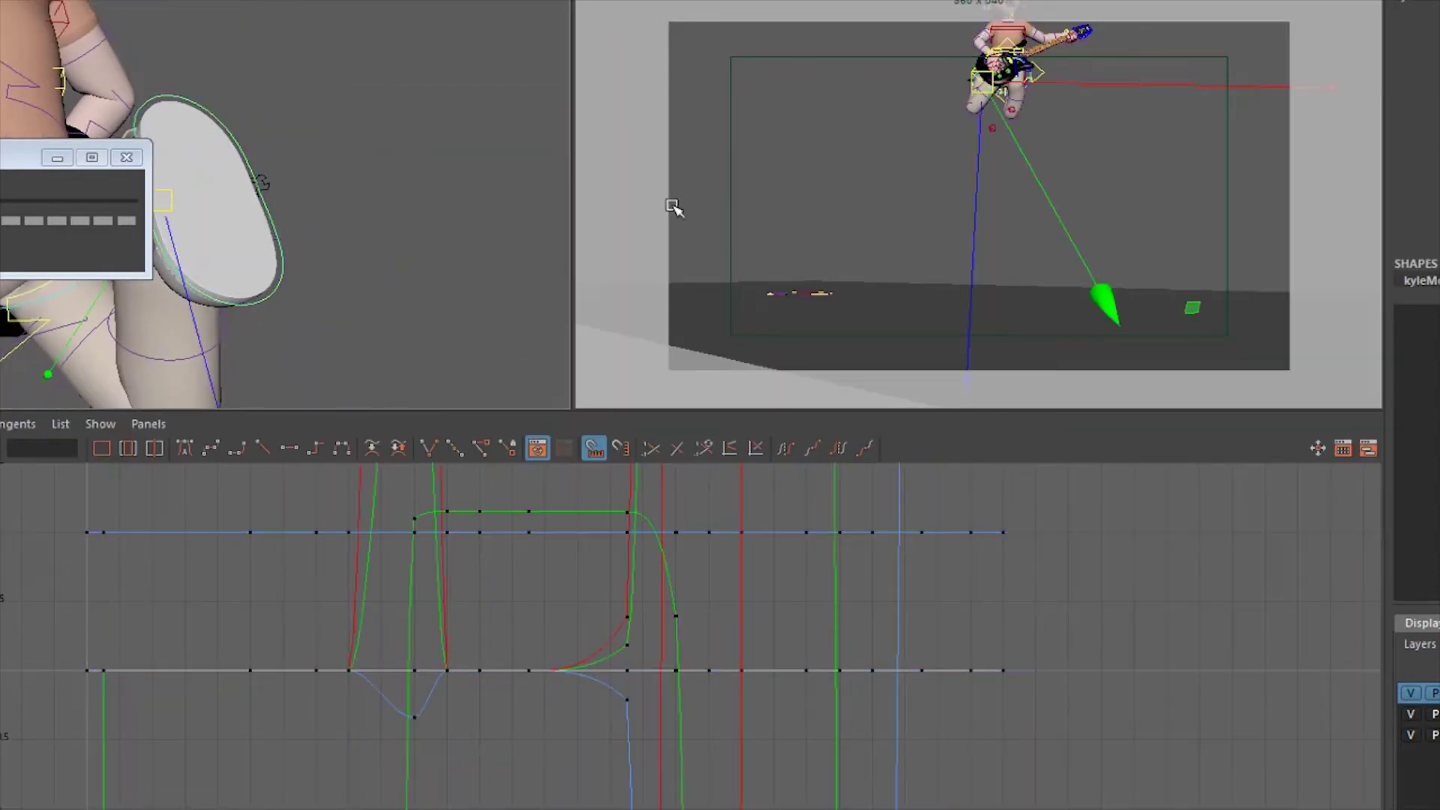
key(space)
middle_drag(1146, 166, 965, 226)
key(e)
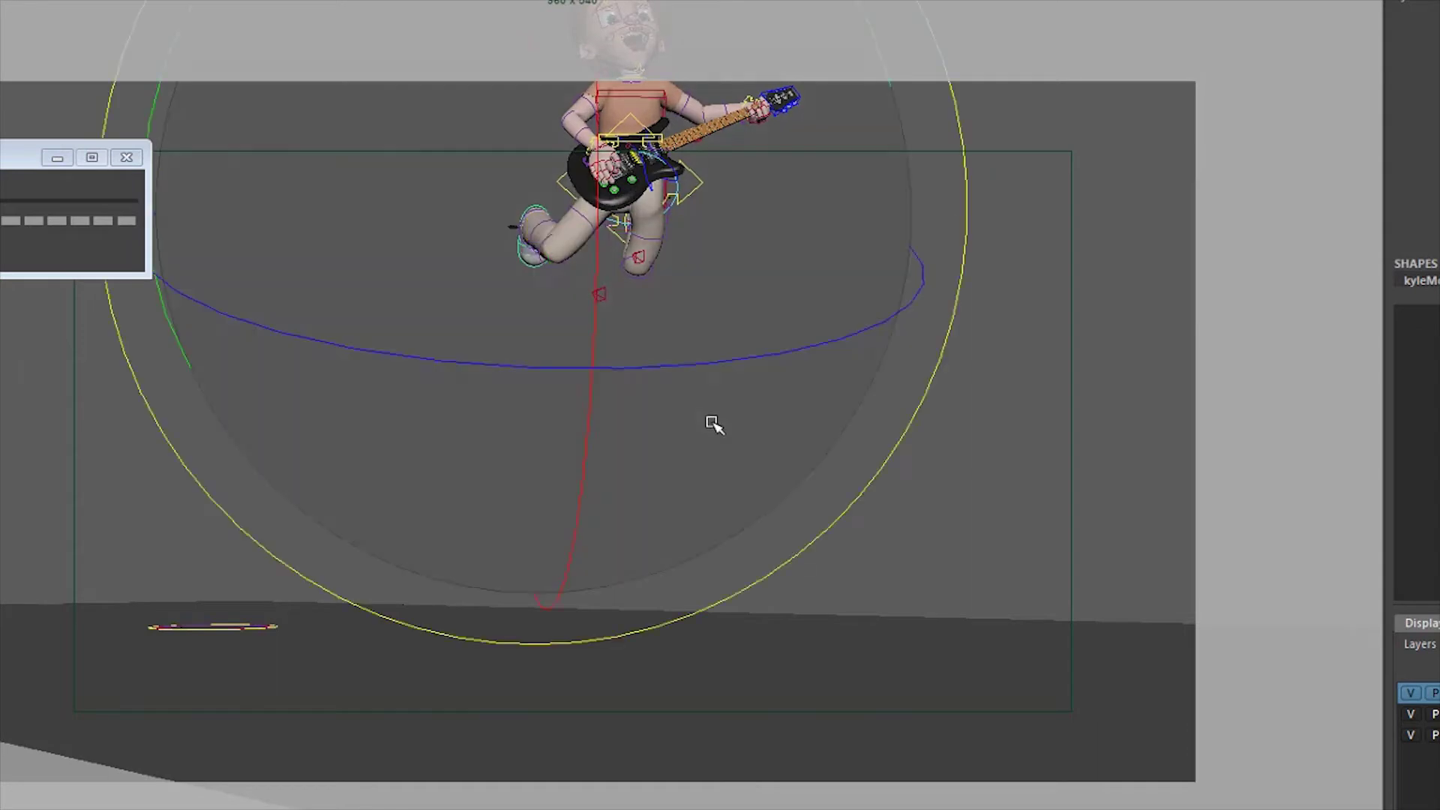
key(w)
middle_drag(831, 149, 825, 173)
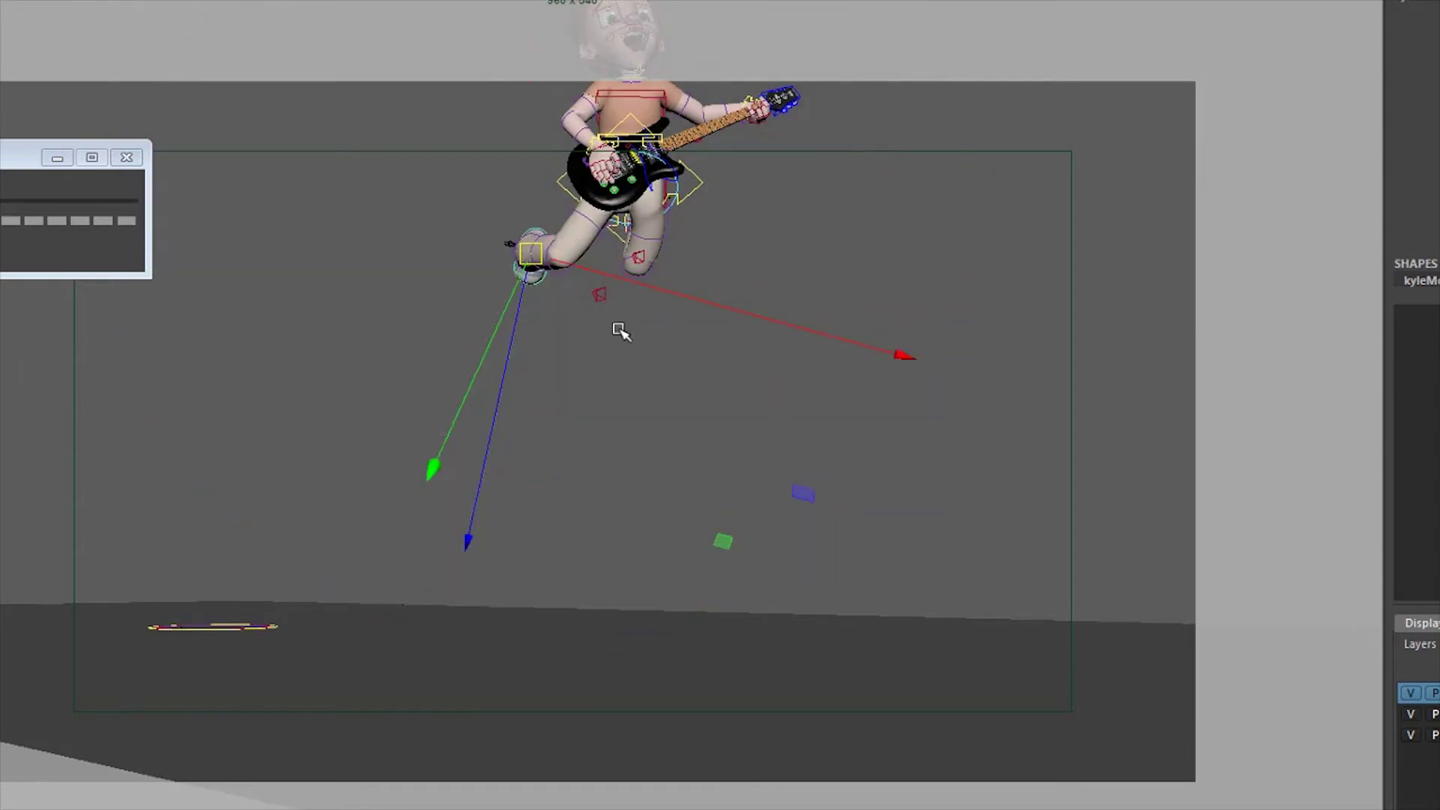
Lower the knee direction control in the tucked-leg pose and raise the body and both feet in the following airborne pose
click(598, 294)
middle_drag(601, 385, 638, 588)
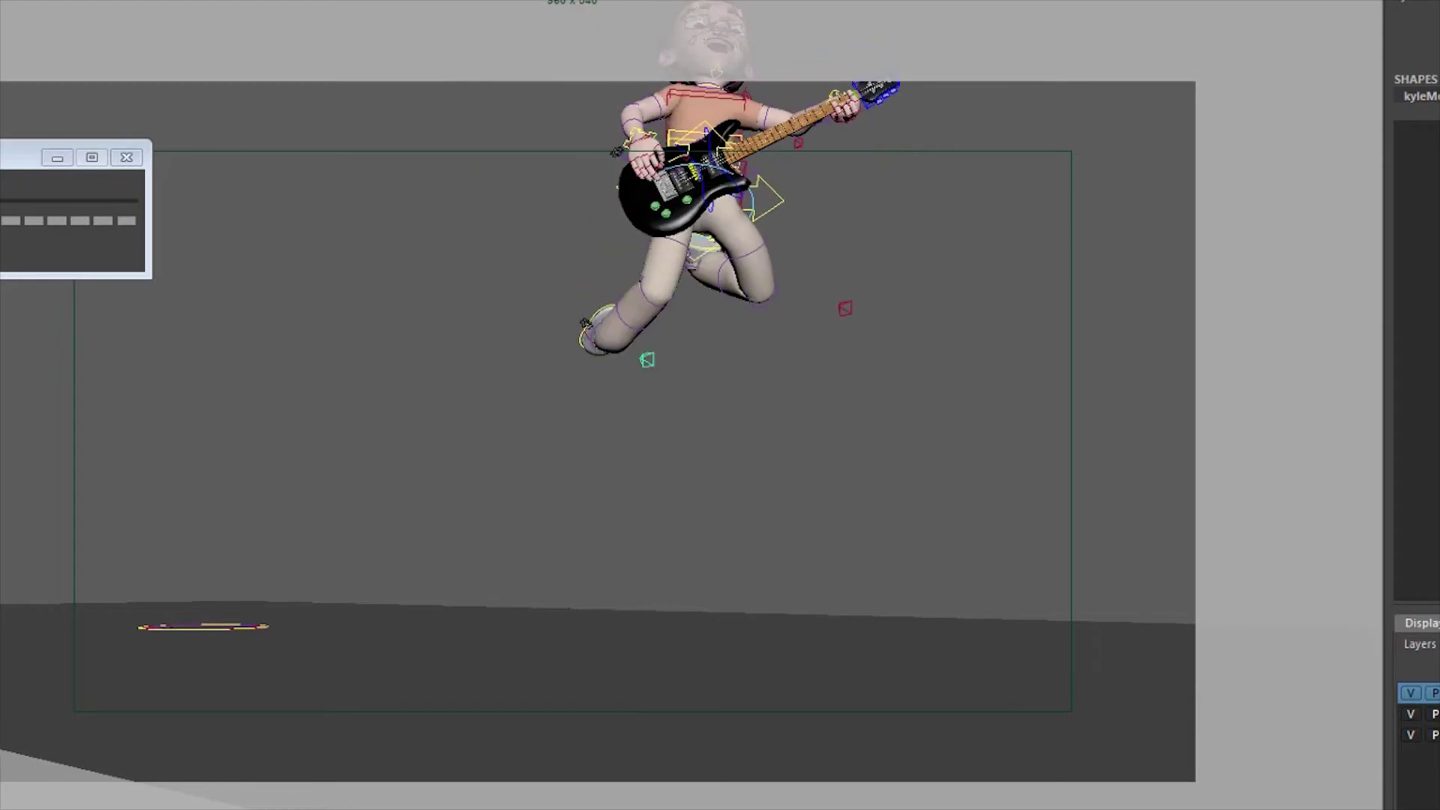
click(775, 216)
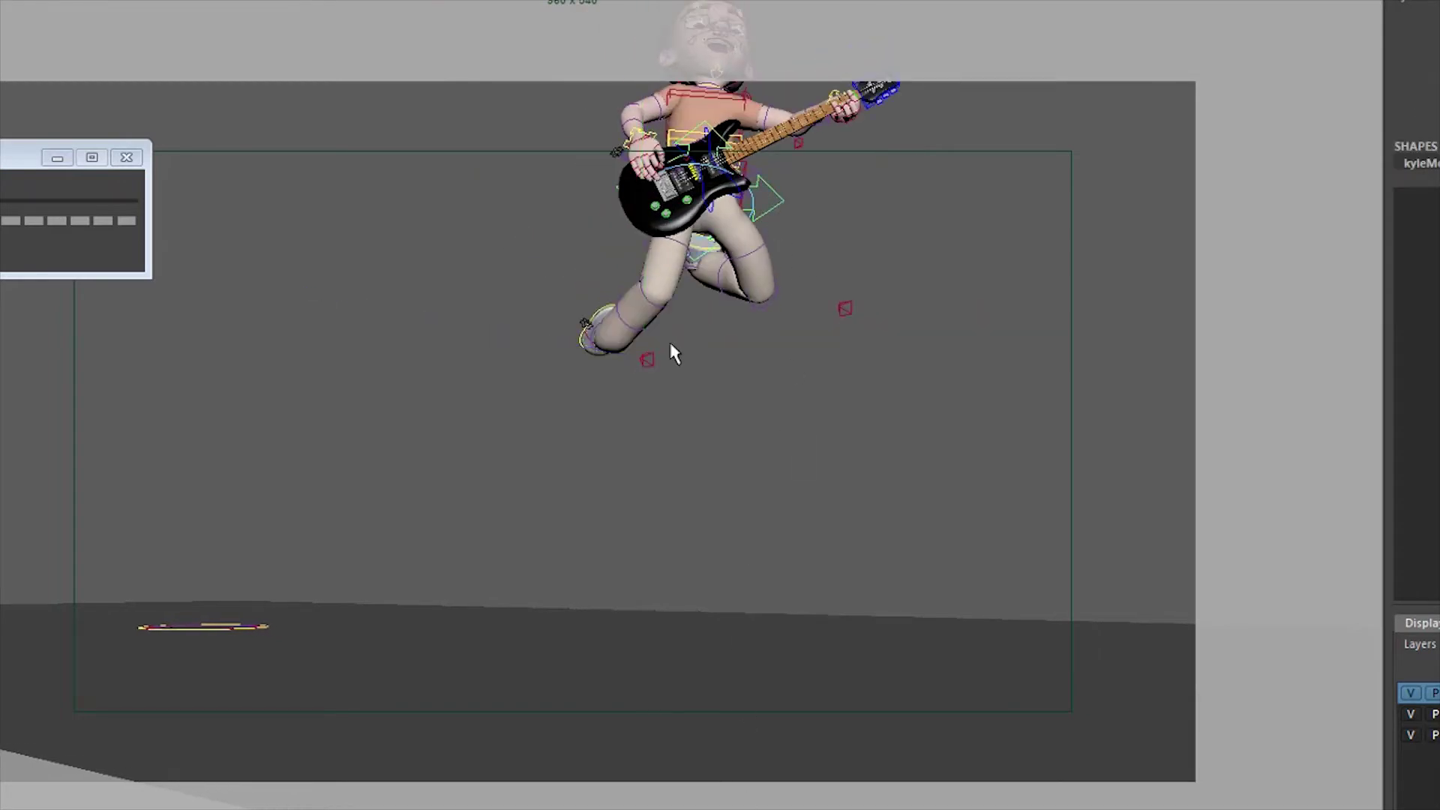
click(607, 313)
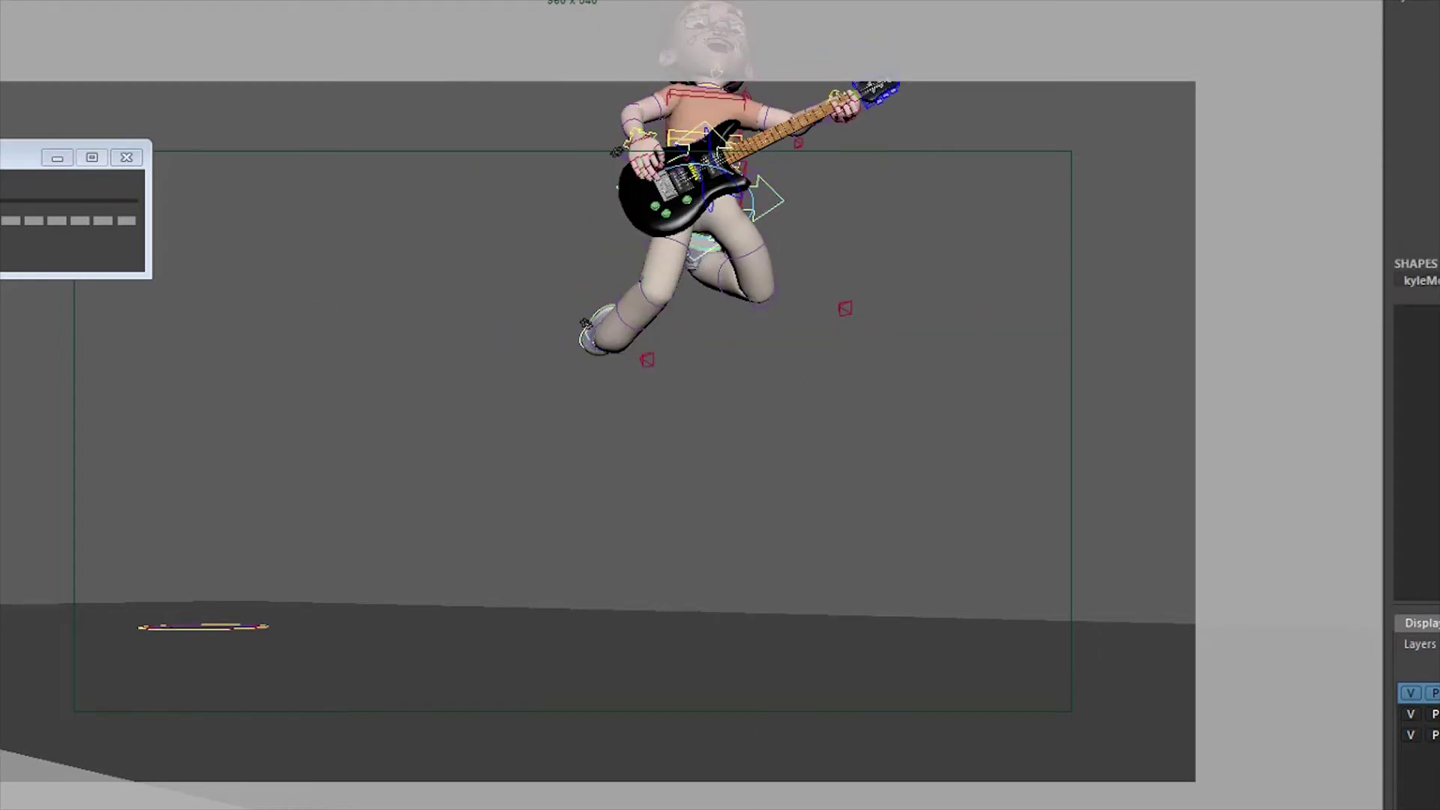
middle_drag(795, 679, 803, 646)
key(q)
Raise the trailing foot on the strumming-hand side in the higher airborne pose to bend its knee tighter
click(615, 267)
key(w)
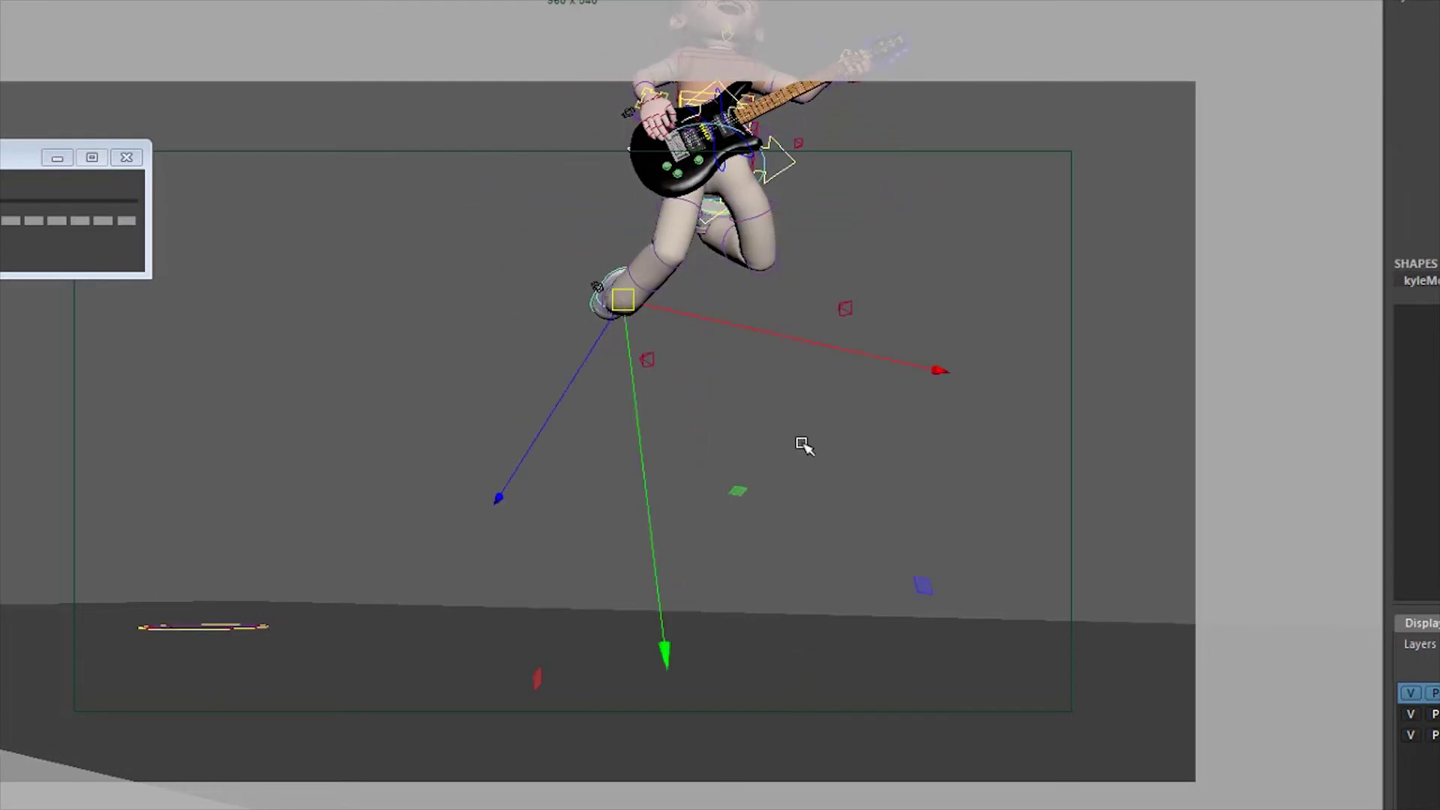
middle_drag(802, 445, 760, 349)
Move and rotate the other foot to tuck it under the body in the airborne pose, and play back the jump
click(723, 229)
middle_drag(794, 283, 778, 251)
key(e)
middle_drag(939, 228, 972, 216)
key(w)
middle_drag(985, 213, 967, 207)
key(alt+v)
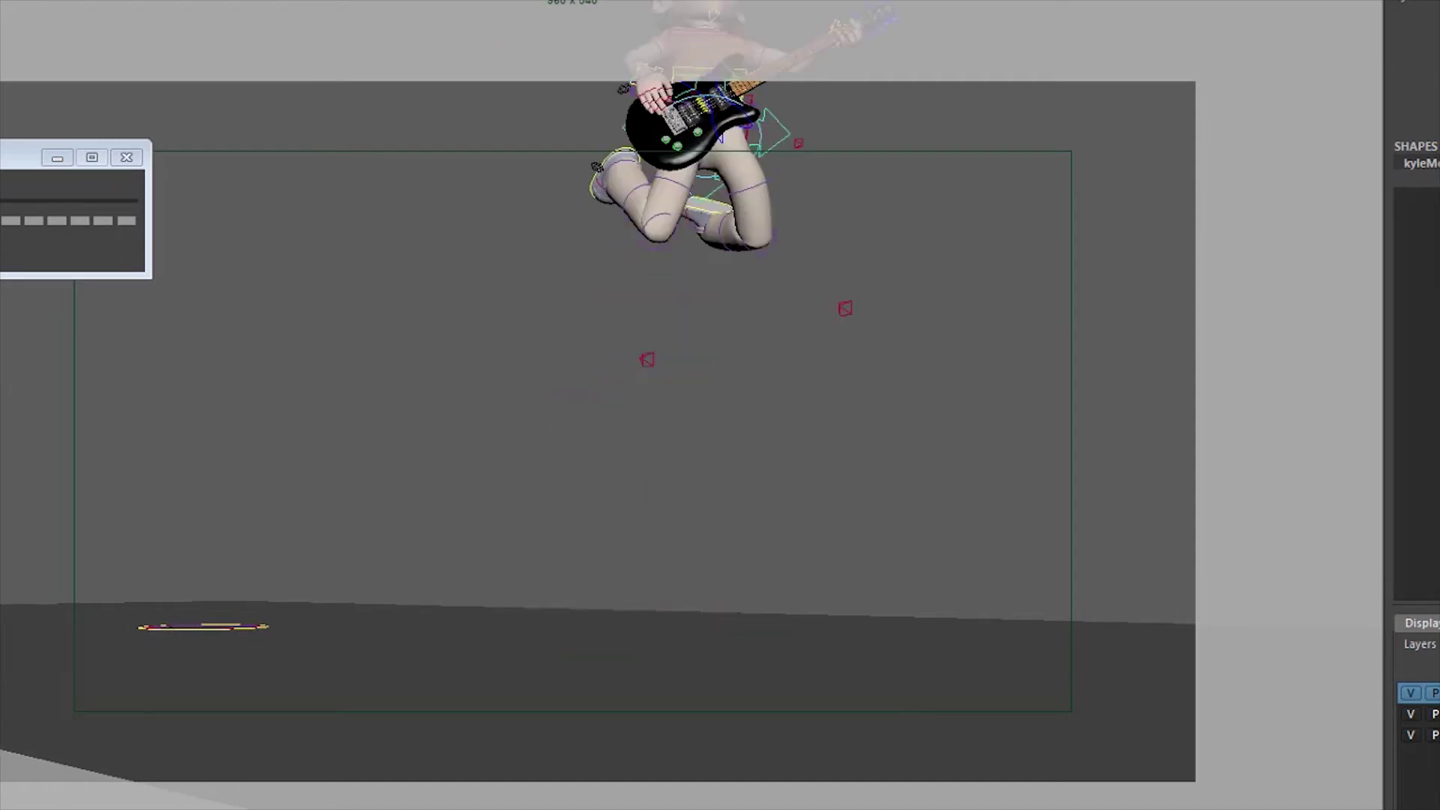
key(alt+v)
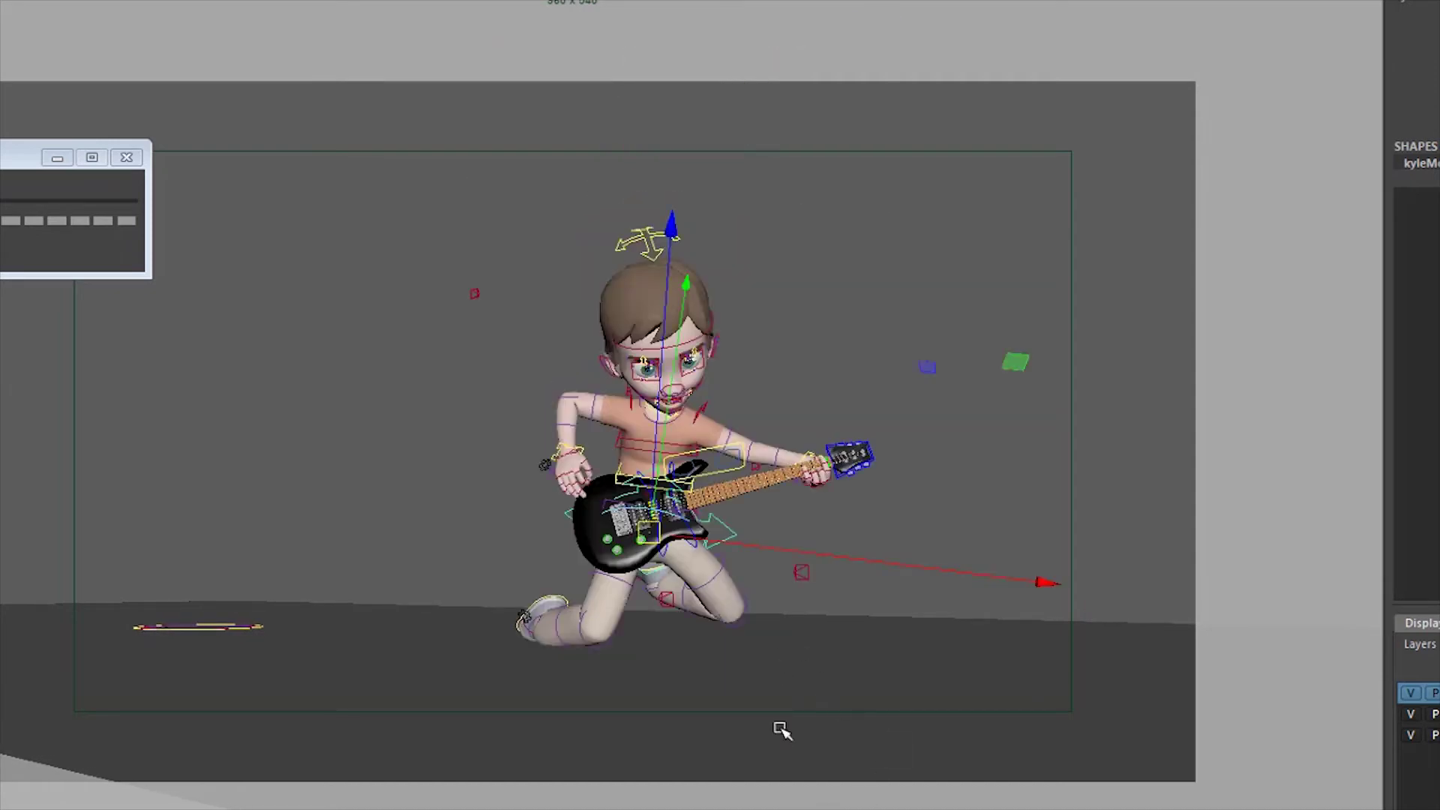
Raise the body off the floor in the upright kneeling pose to stretch the legs, and rotate it at the hips
middle_drag(829, 667, 876, 515)
key(e)
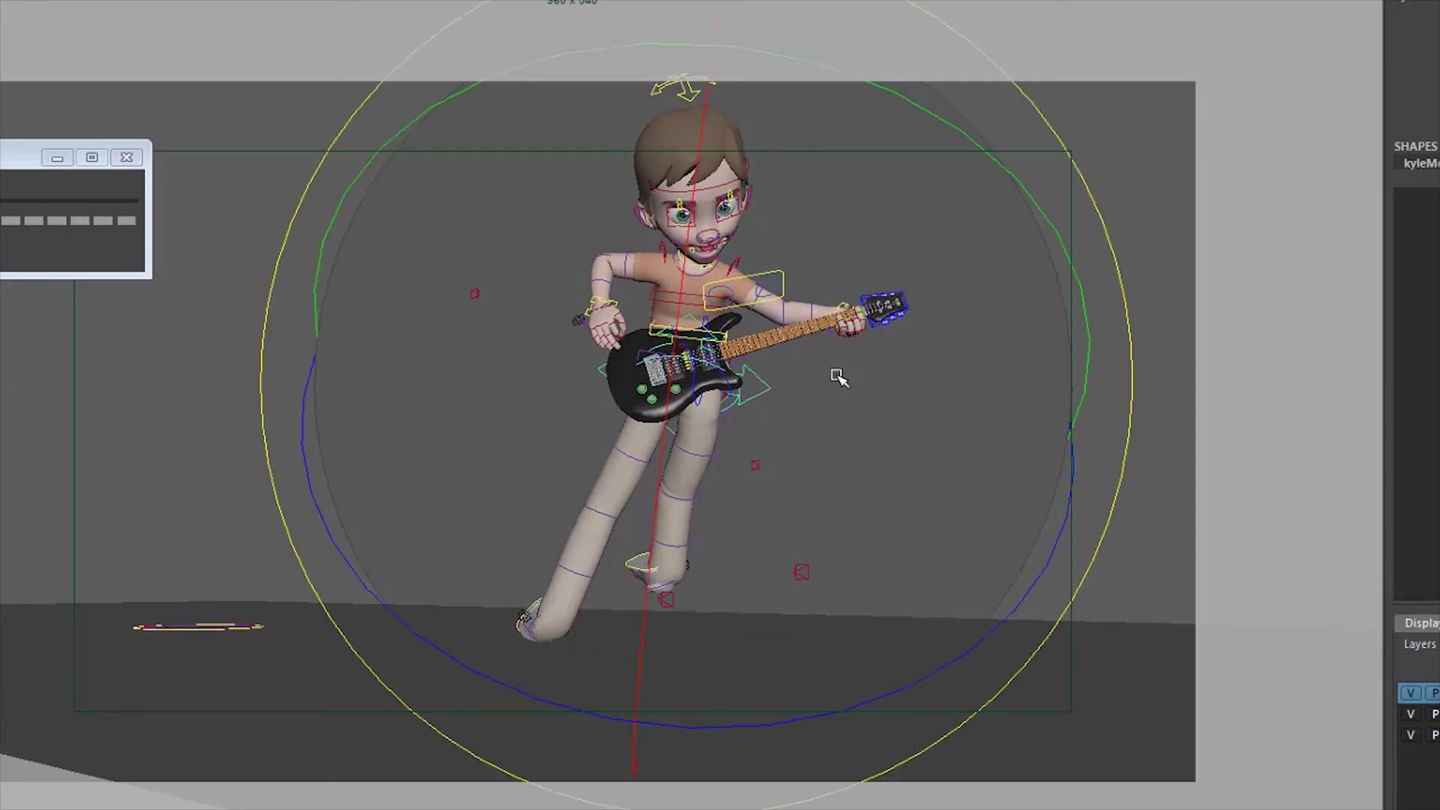
drag(838, 376, 845, 215)
key(alt+v)
Rotate the chest back and shift it slightly in the raised pose to open up the upper body
click(712, 293)
key(e)
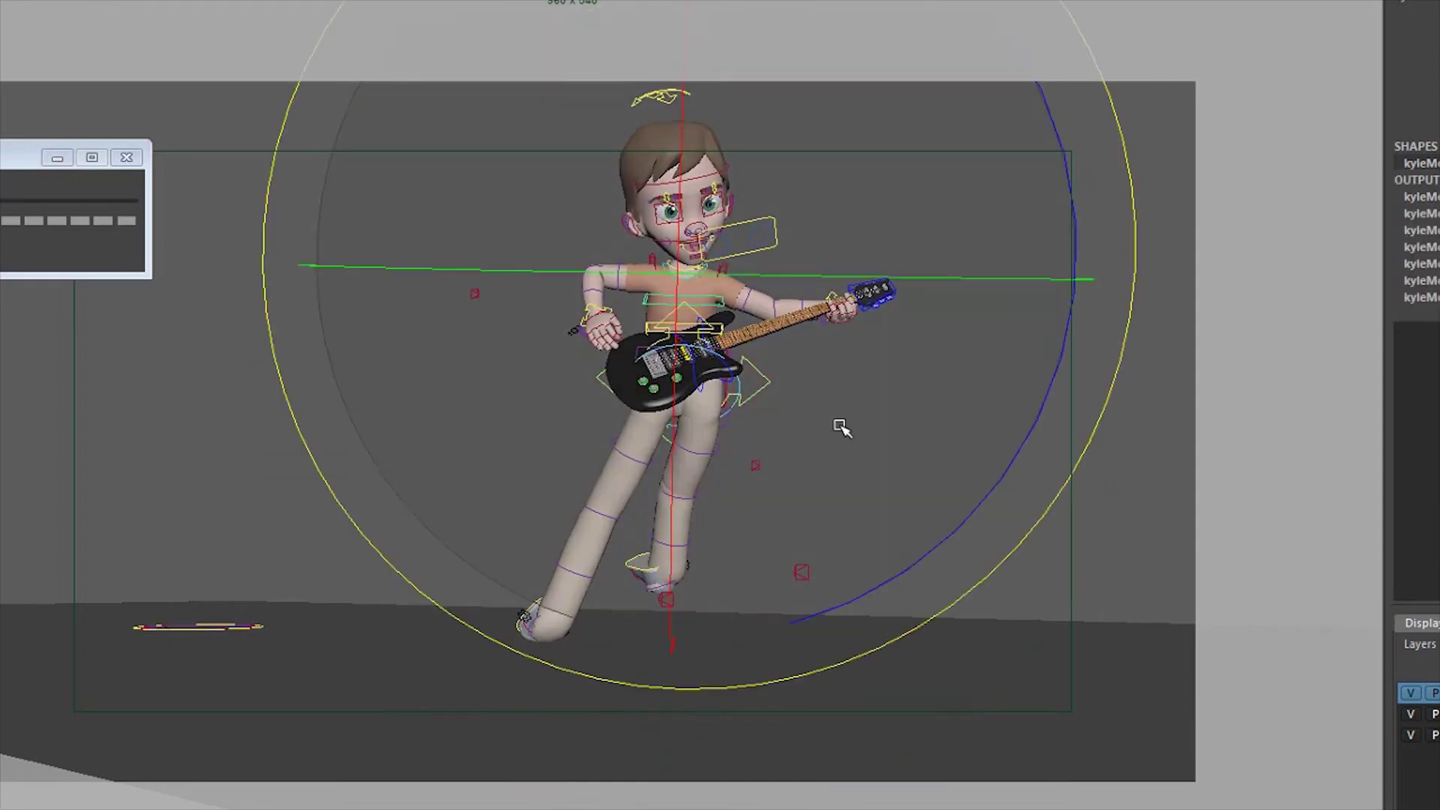
drag(839, 420, 820, 212)
key(w)
mouse_move(864, 336)
middle_down()
mouse_move(862, 314)
mouse_move(859, 325)
middle_up()
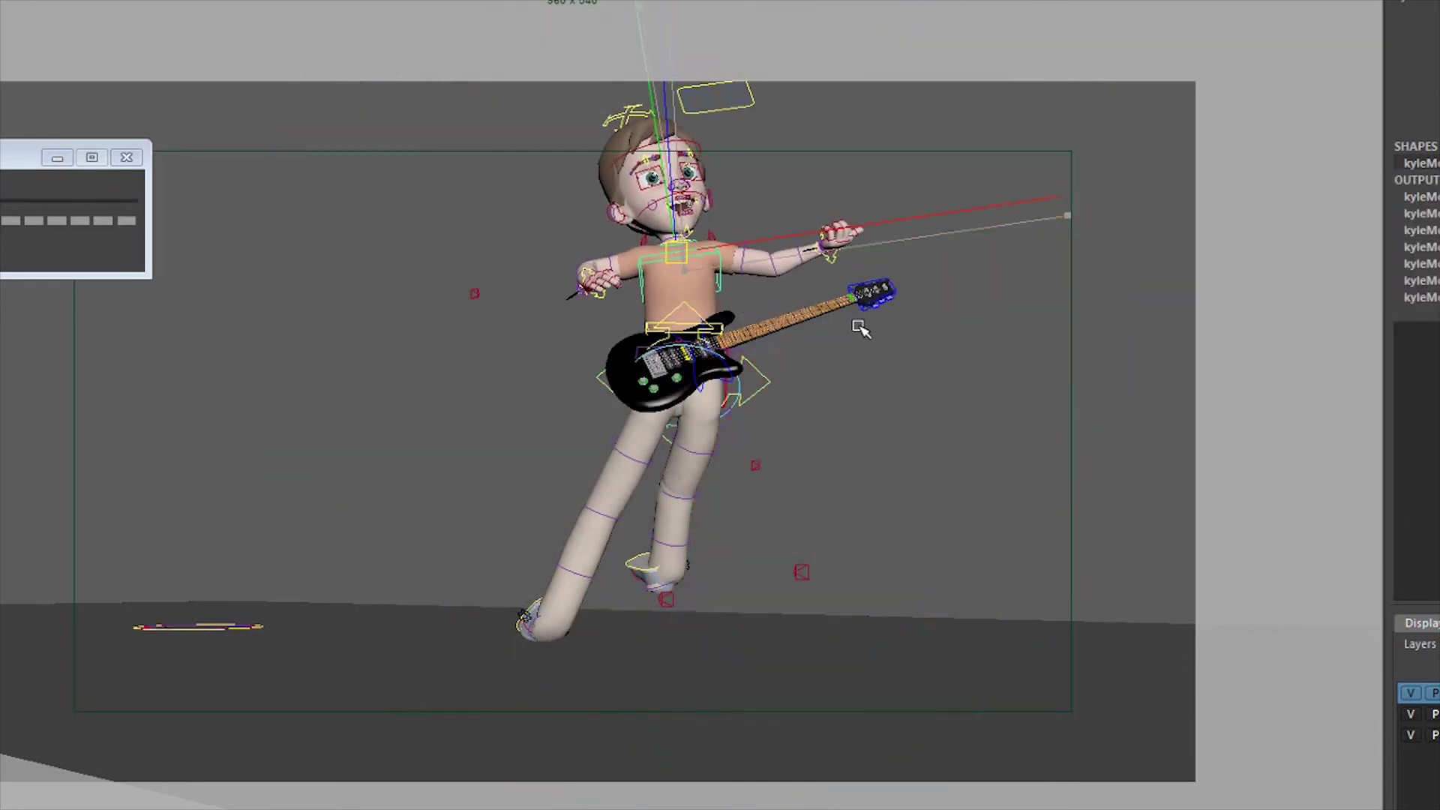
Rotate the head to follow the new chest angle, and adjust the neck's rotation and position
key(q)
click(640, 111)
key(e)
drag(697, 352, 709, 453)
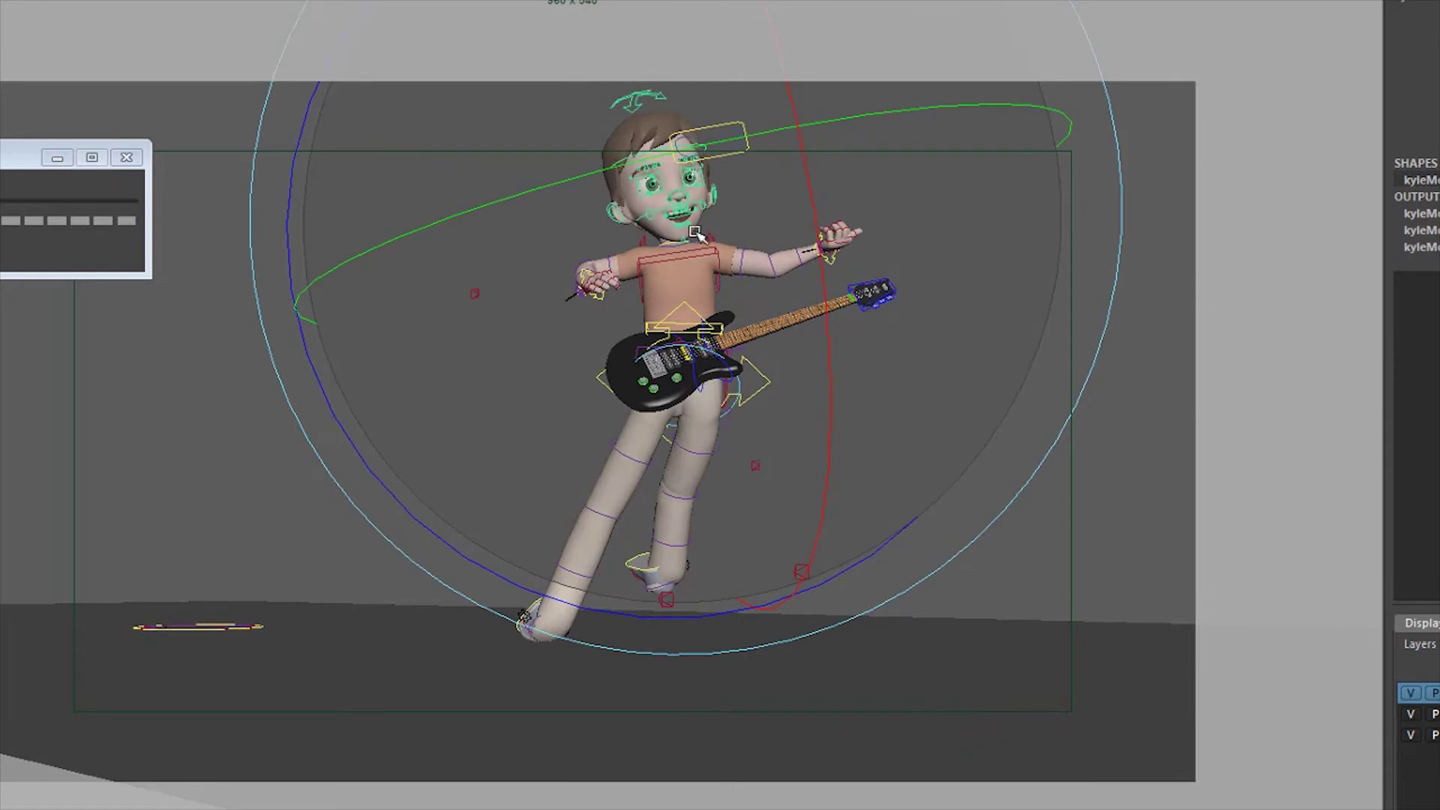
key(q)
click(667, 244)
key(e)
drag(759, 341, 784, 225)
key(w)
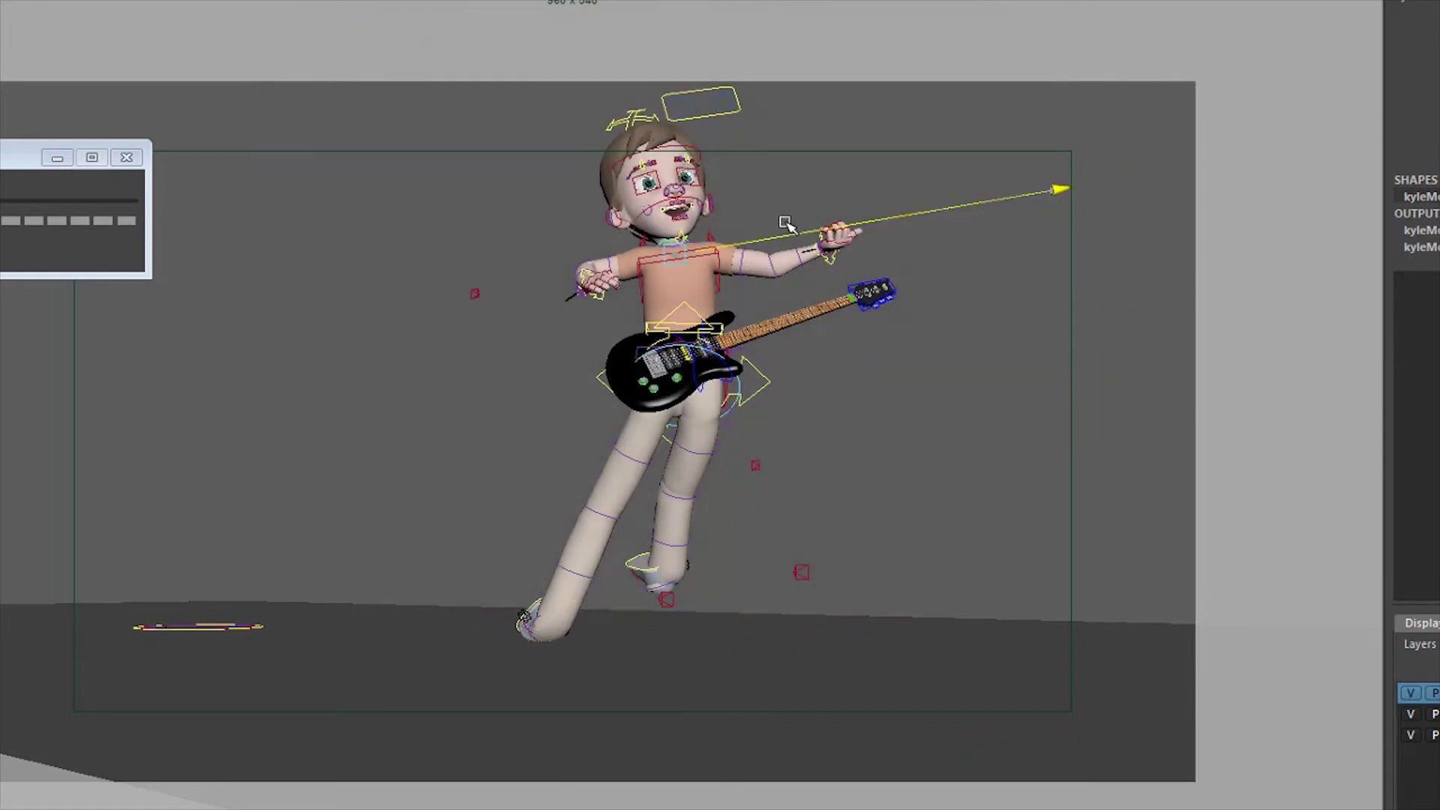
middle_drag(784, 225, 772, 263)
Fine-tune the head rotation in the raised pose and lower the eye target to redirect the character's gaze
key(q)
click(631, 104)
key(e)
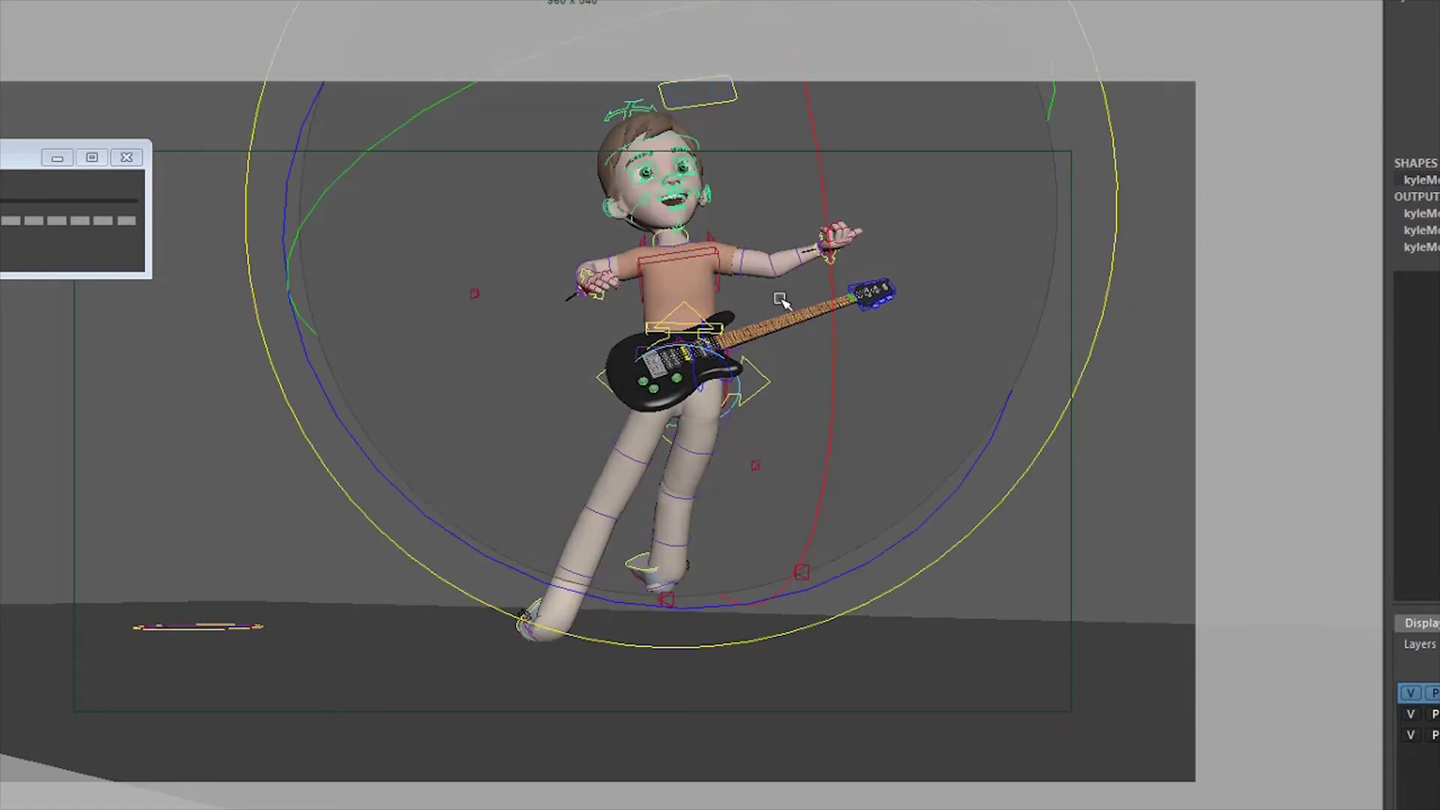
drag(776, 294, 851, 239)
key(q)
click(717, 160)
key(w)
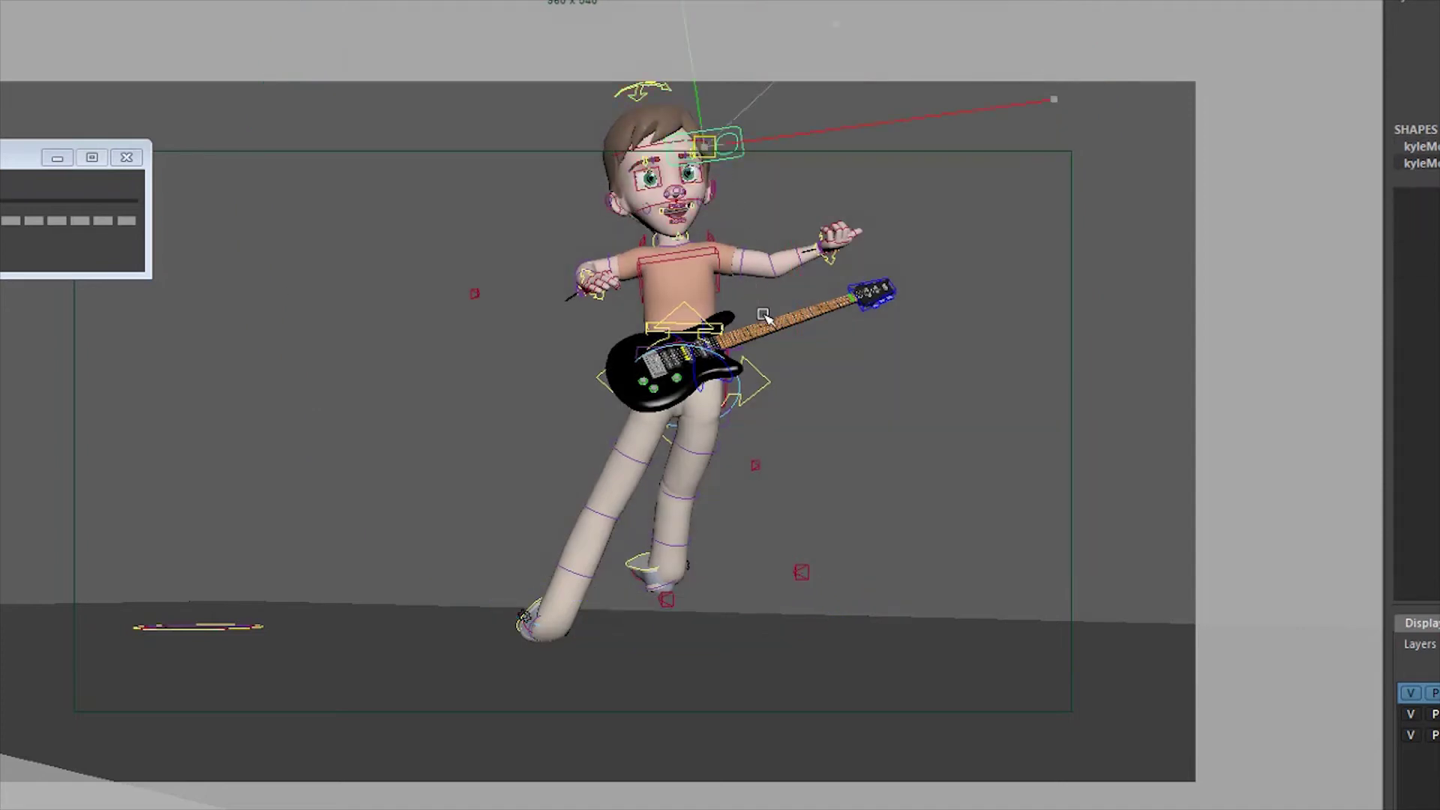
middle_drag(760, 307, 762, 350)
key(q)
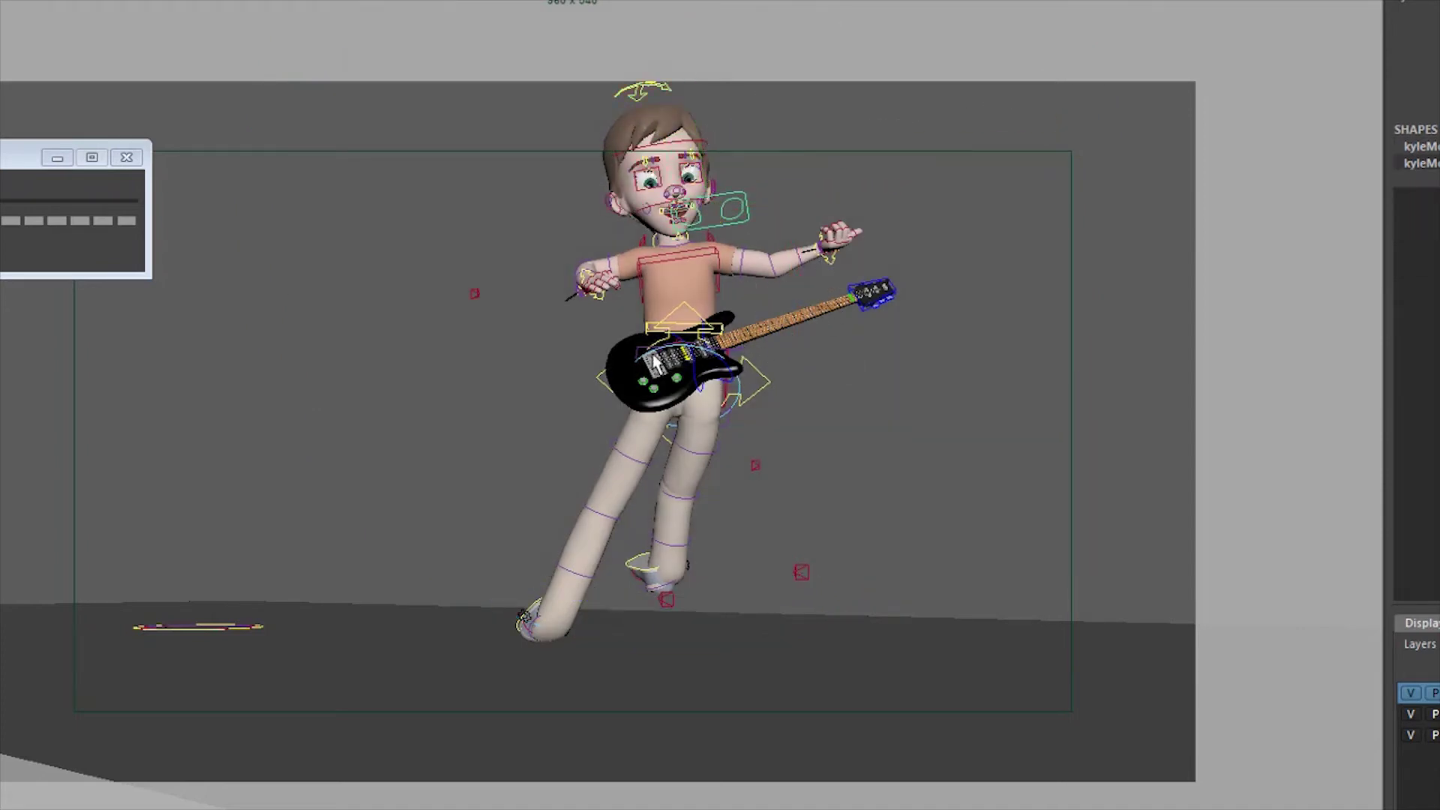
Adjust the guitar's placement at the hips and move the whole body control slightly higher in the raised pose
click(701, 345)
key(w)
middle_drag(844, 464, 834, 394)
drag(834, 398, 836, 399)
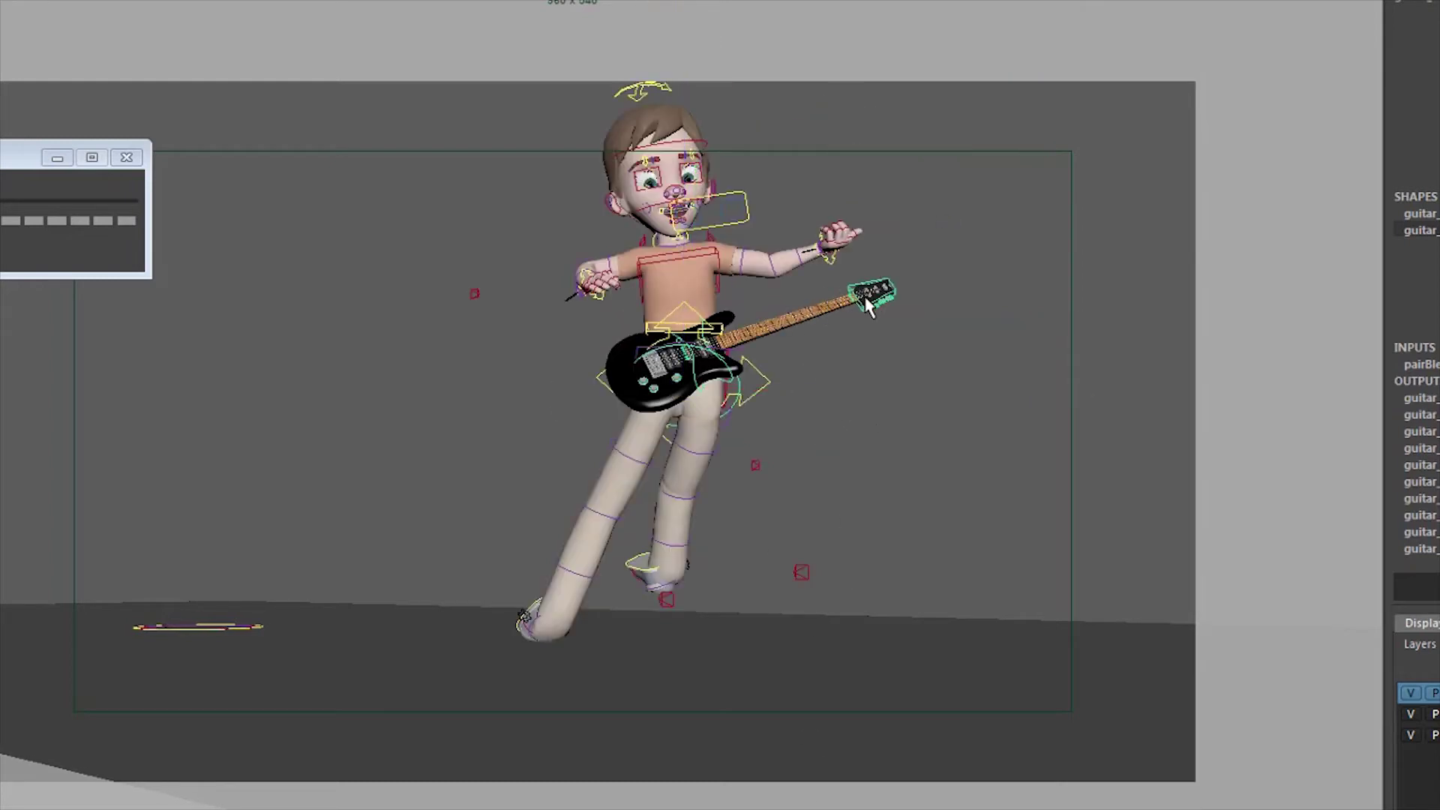
click(767, 375)
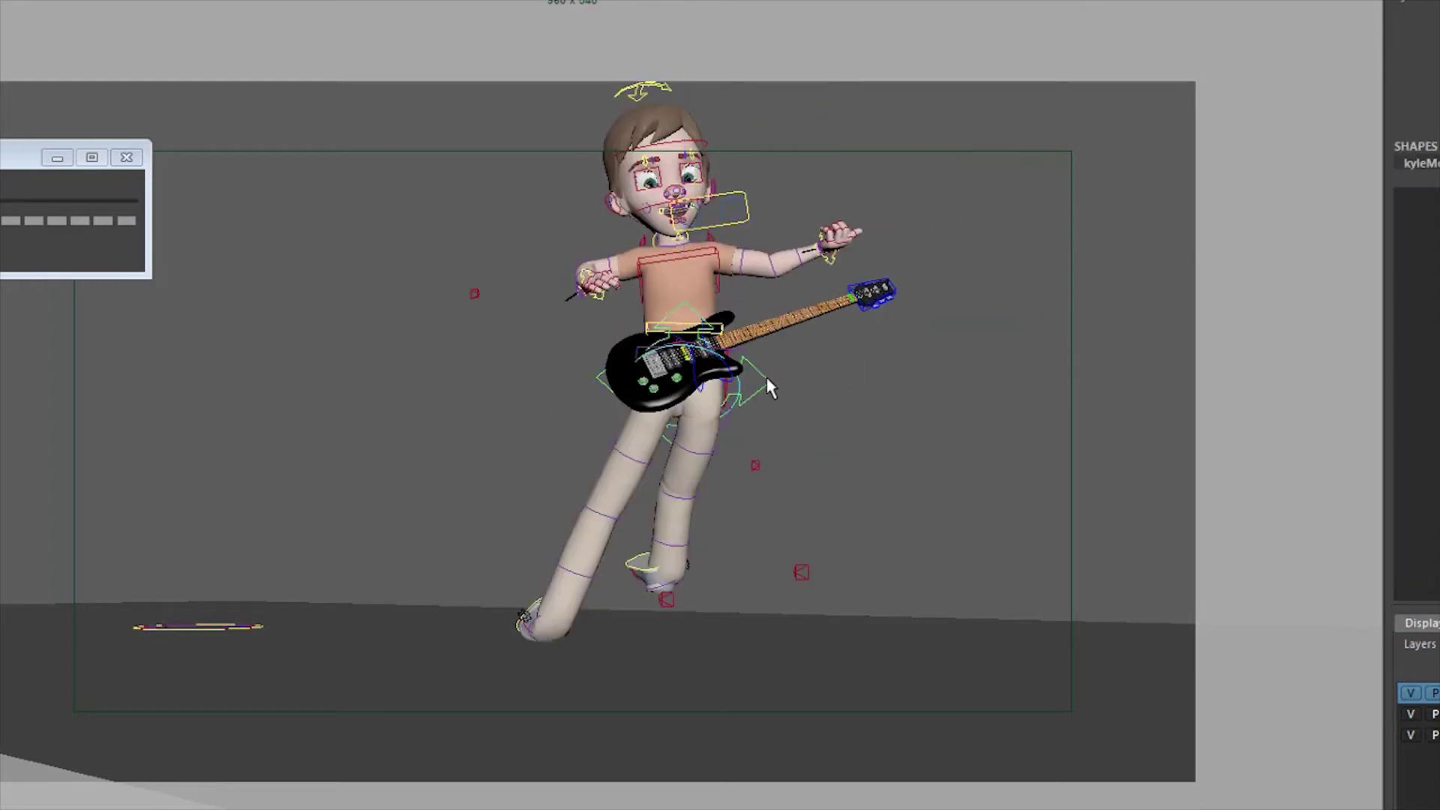
key(w)
middle_drag(909, 513, 903, 498)
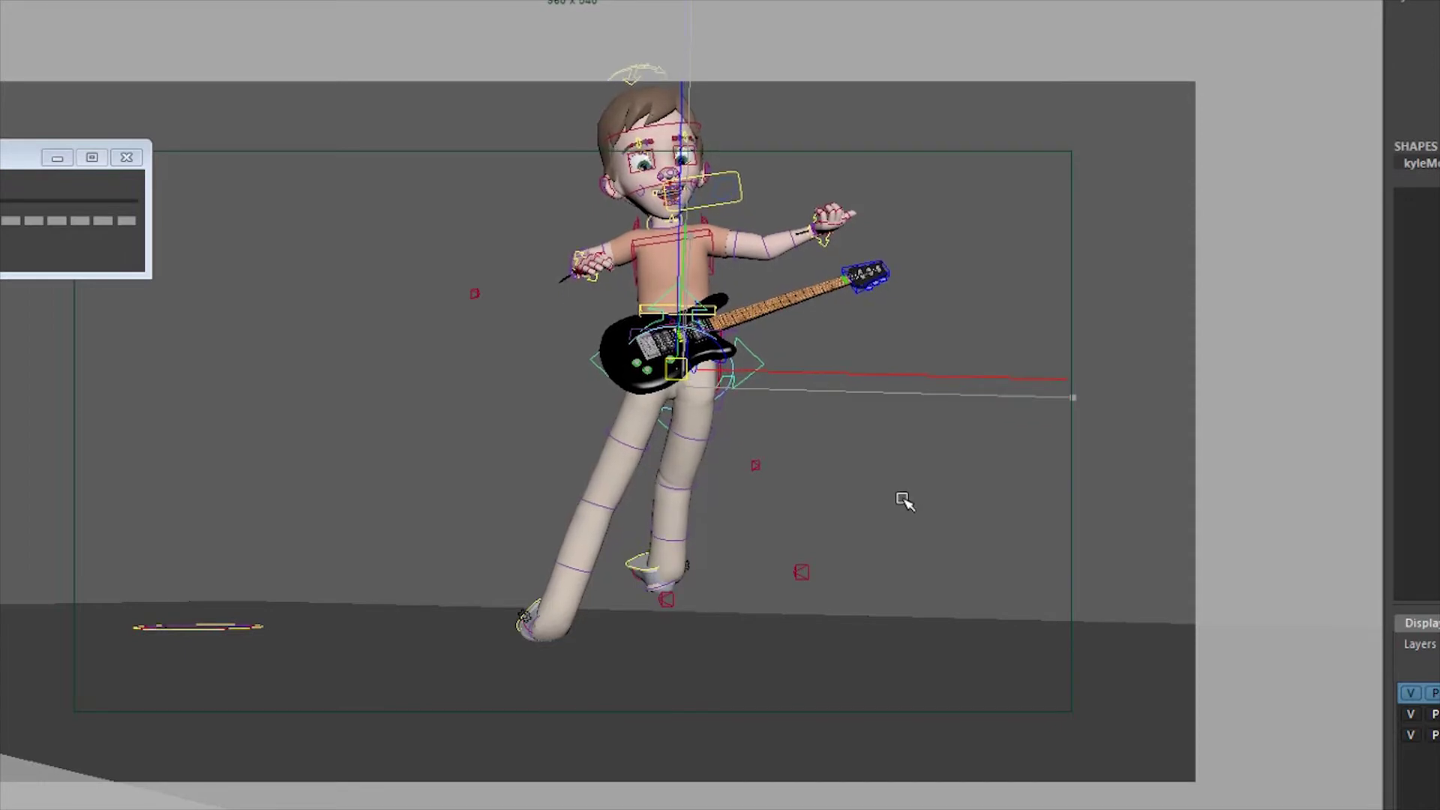
Place and rotate the fretting hand on the guitar neck, and bring the strumming hand onto the guitar body
click(824, 254)
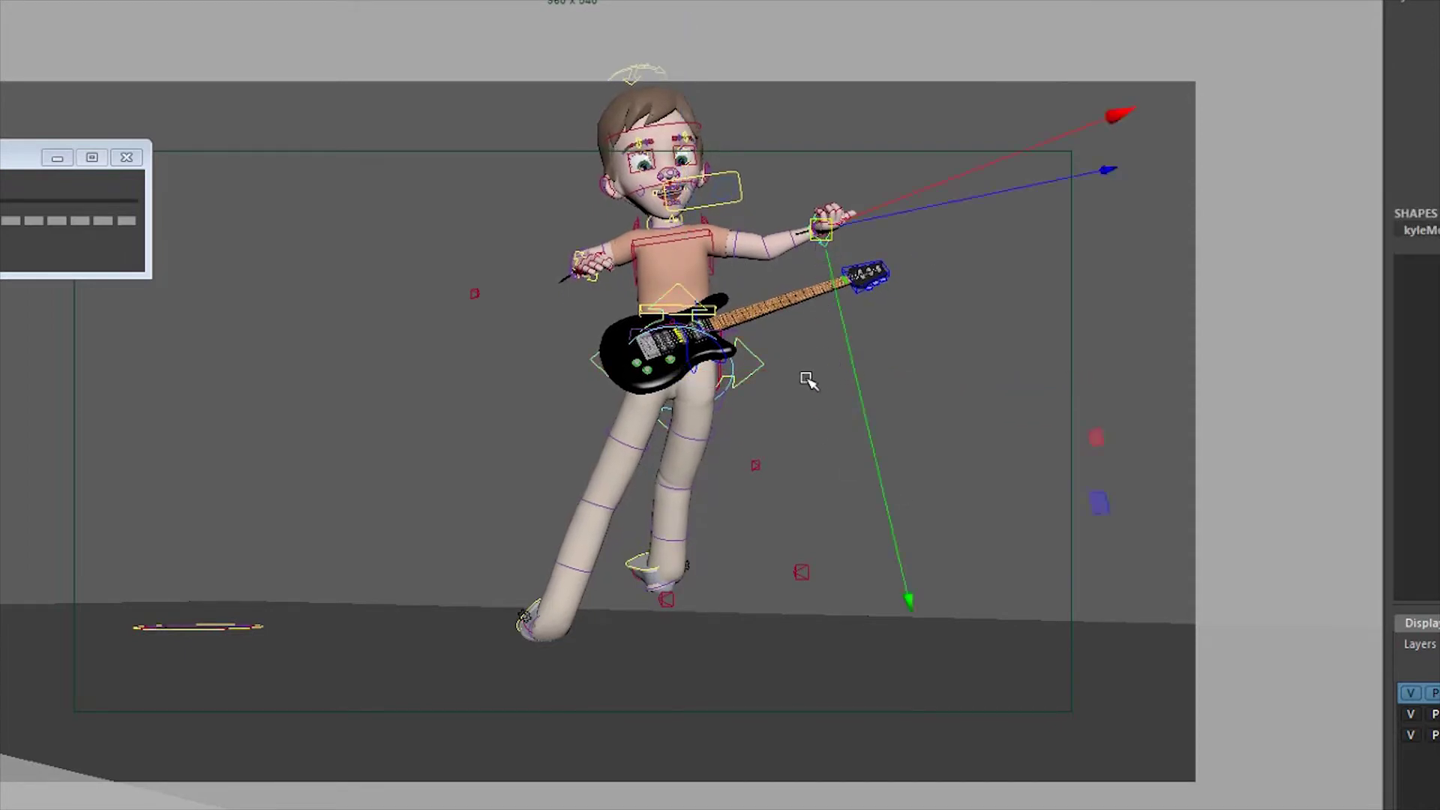
middle_drag(801, 371, 775, 440)
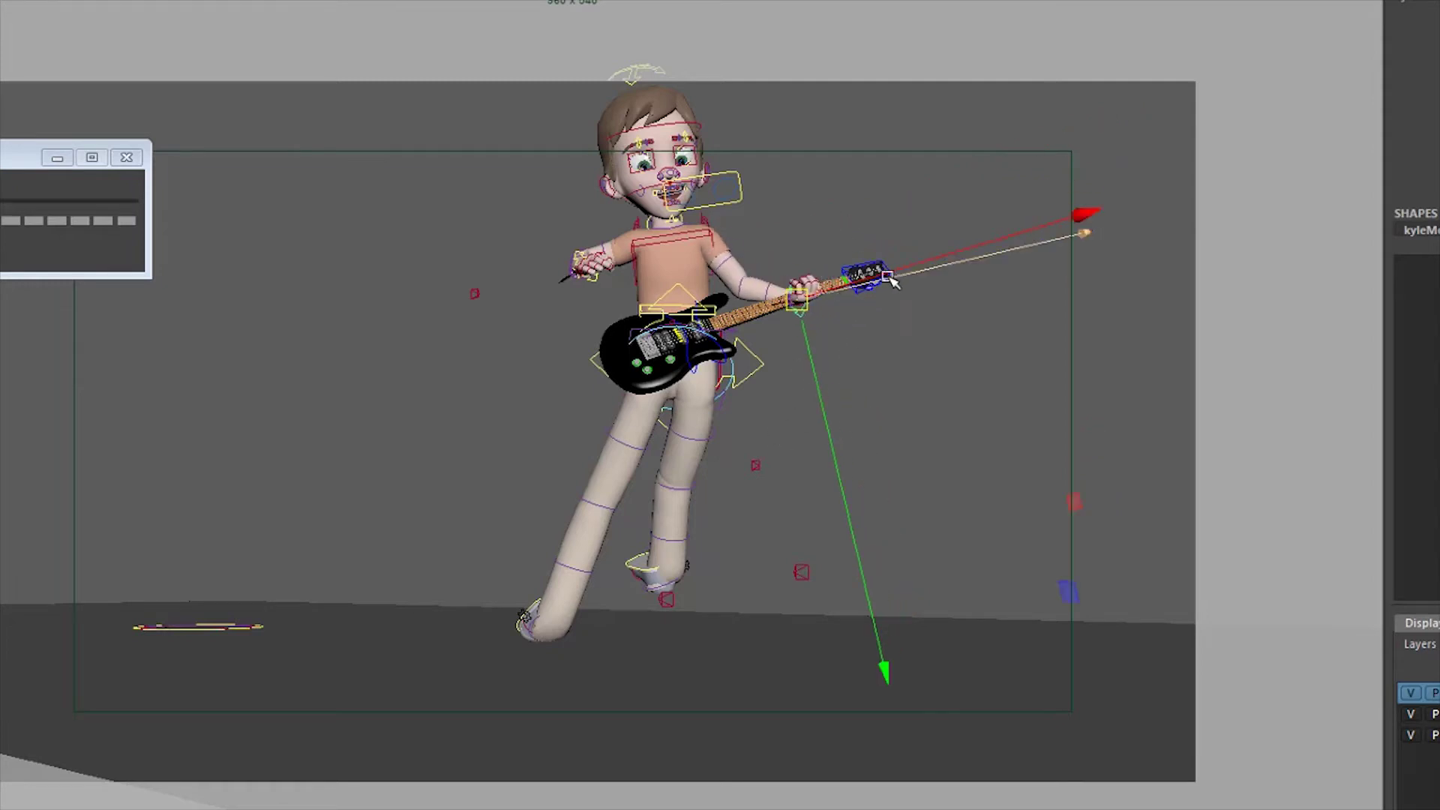
key(e)
drag(898, 359, 903, 383)
key(w)
drag(992, 299, 974, 308)
key(r)
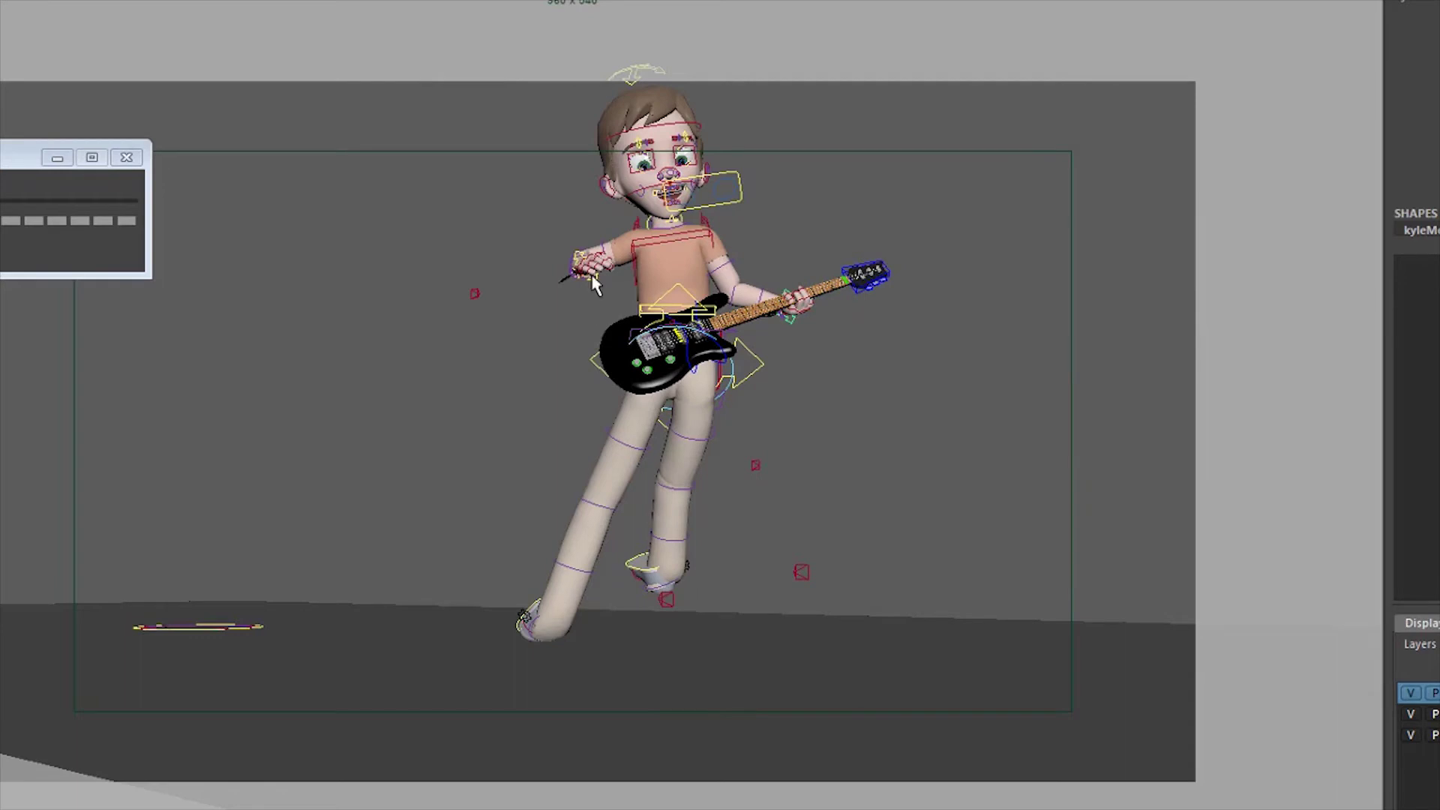
key(z)
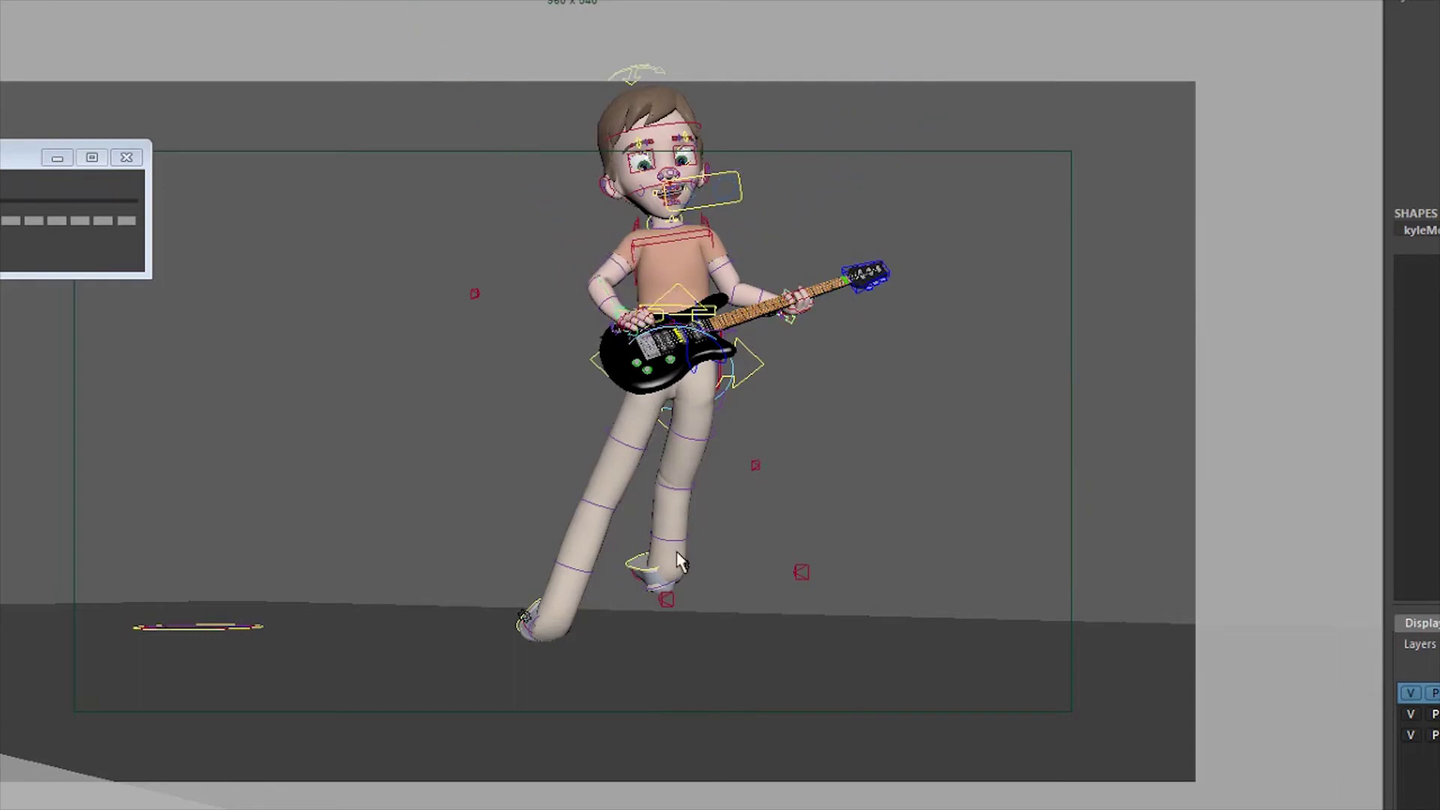
Rotate the foot on the guitar-neck side and lift it behind the body to bend that knee in the raised pose
click(635, 558)
drag(772, 504, 789, 293)
key(w)
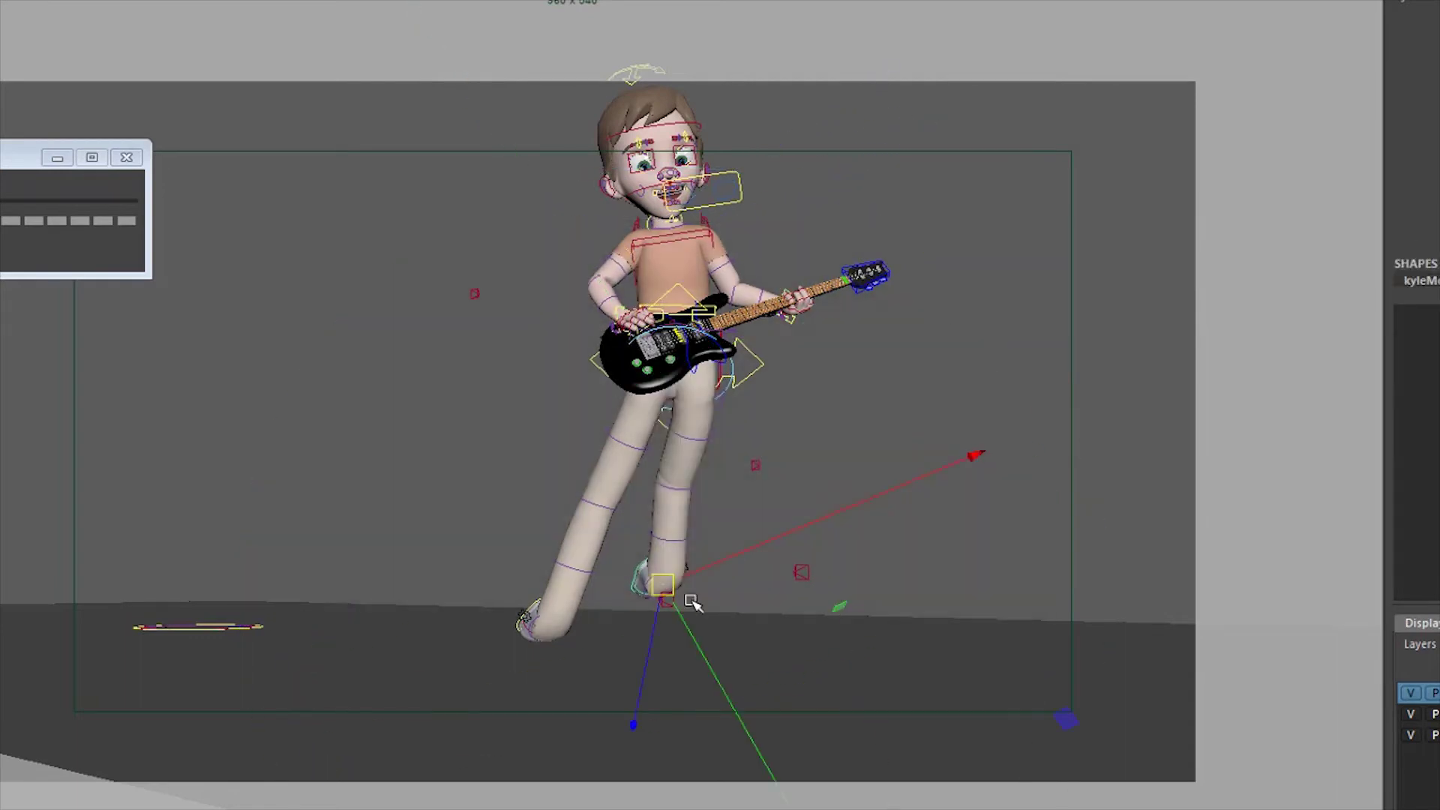
drag(685, 625, 777, 338)
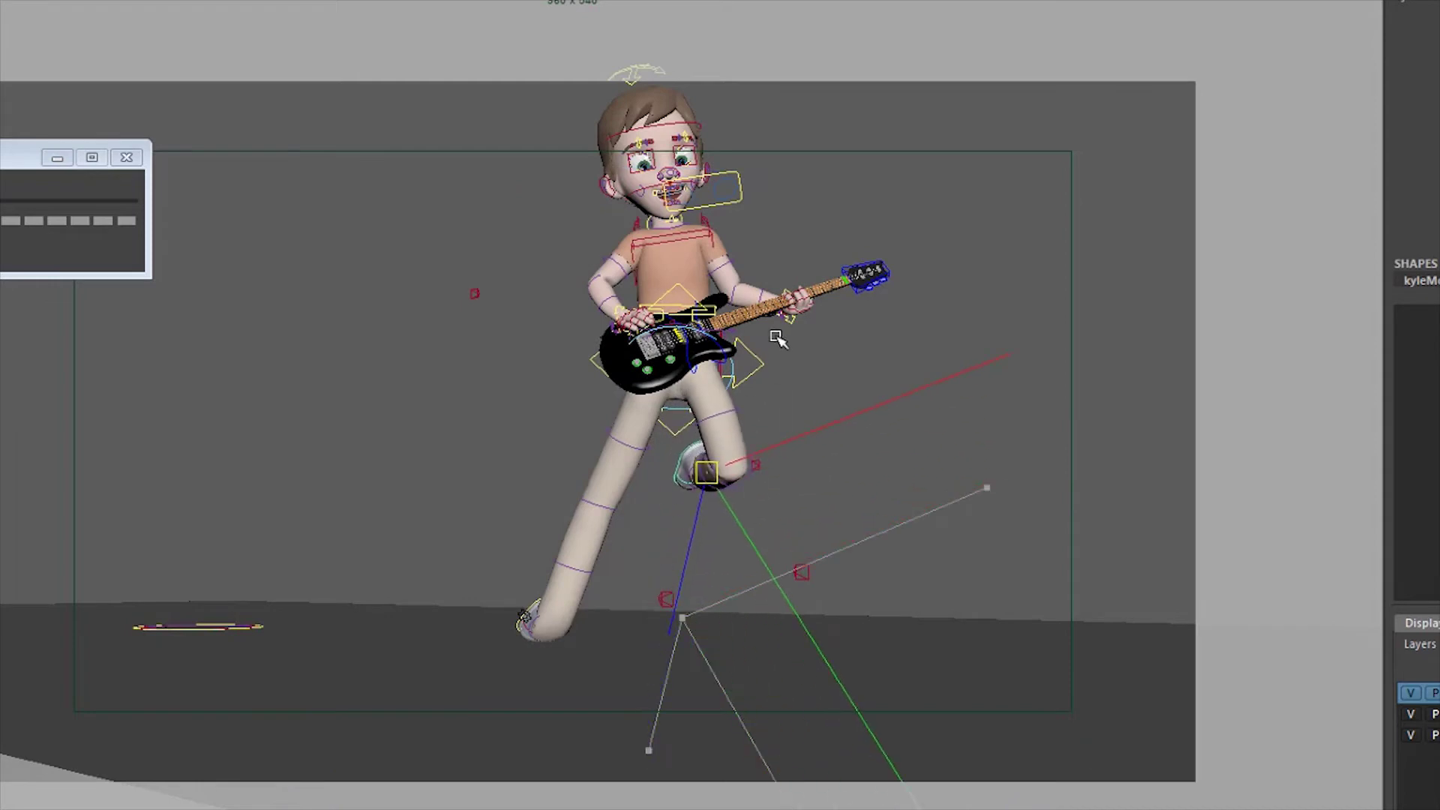
Lift the trailing foot behind the body and adjust the chest's position and rotation in the airborne pose
middle_drag(420, 542, 480, 223)
click(669, 245)
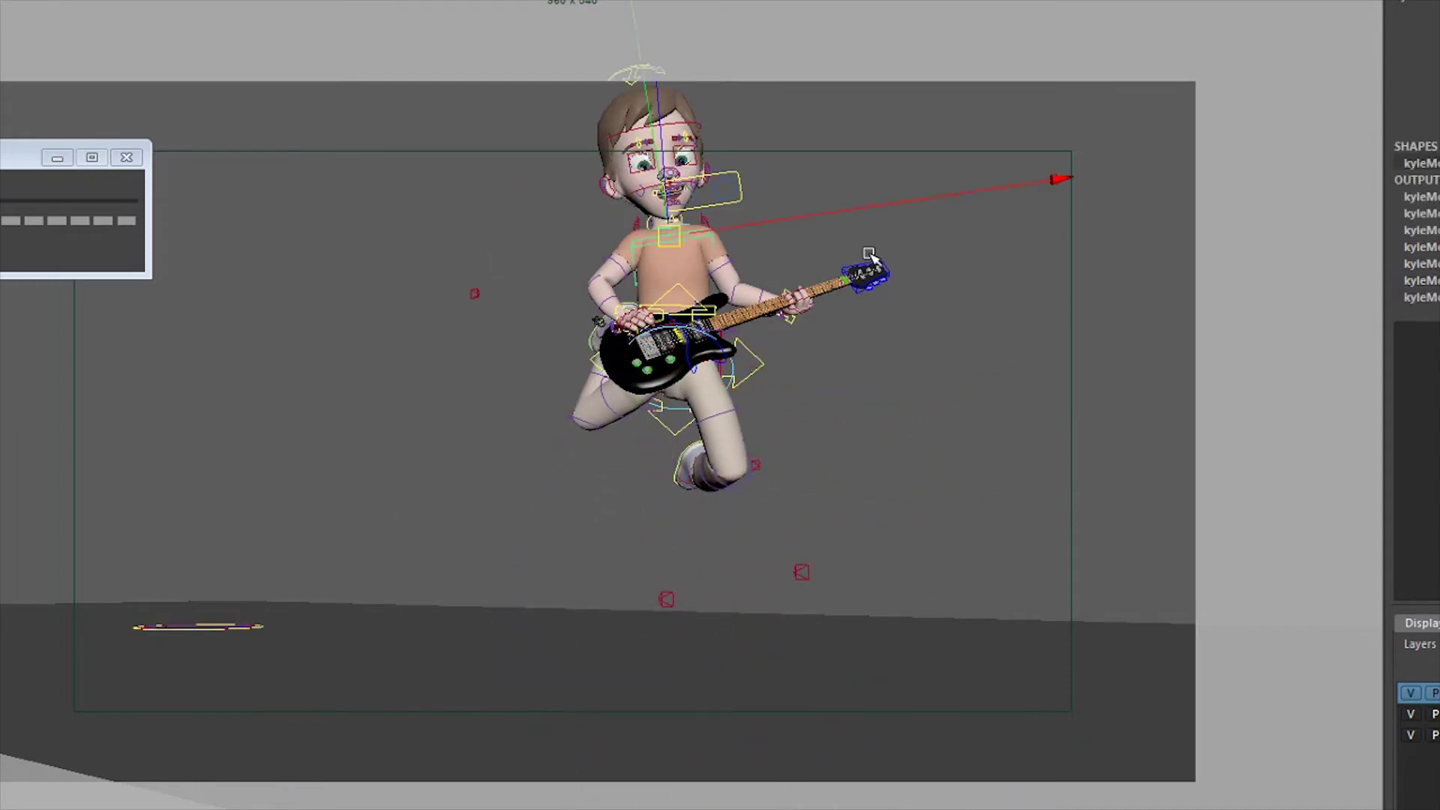
middle_drag(810, 276, 790, 217)
key(e)
key(q)
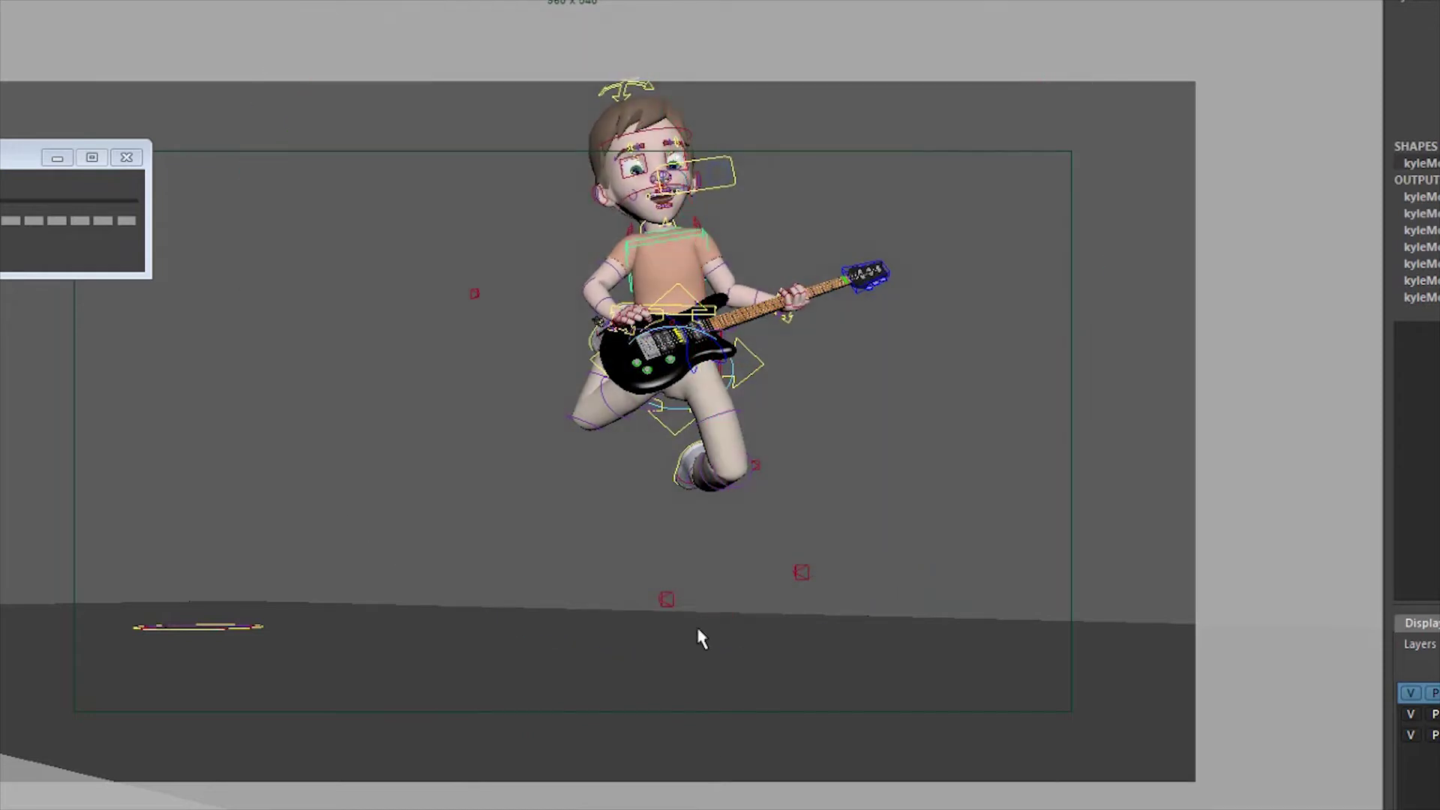
Raise the strumming hand off the guitar to above head height and rotate it in the airborne pose
click(604, 314)
click(606, 310)
key(w)
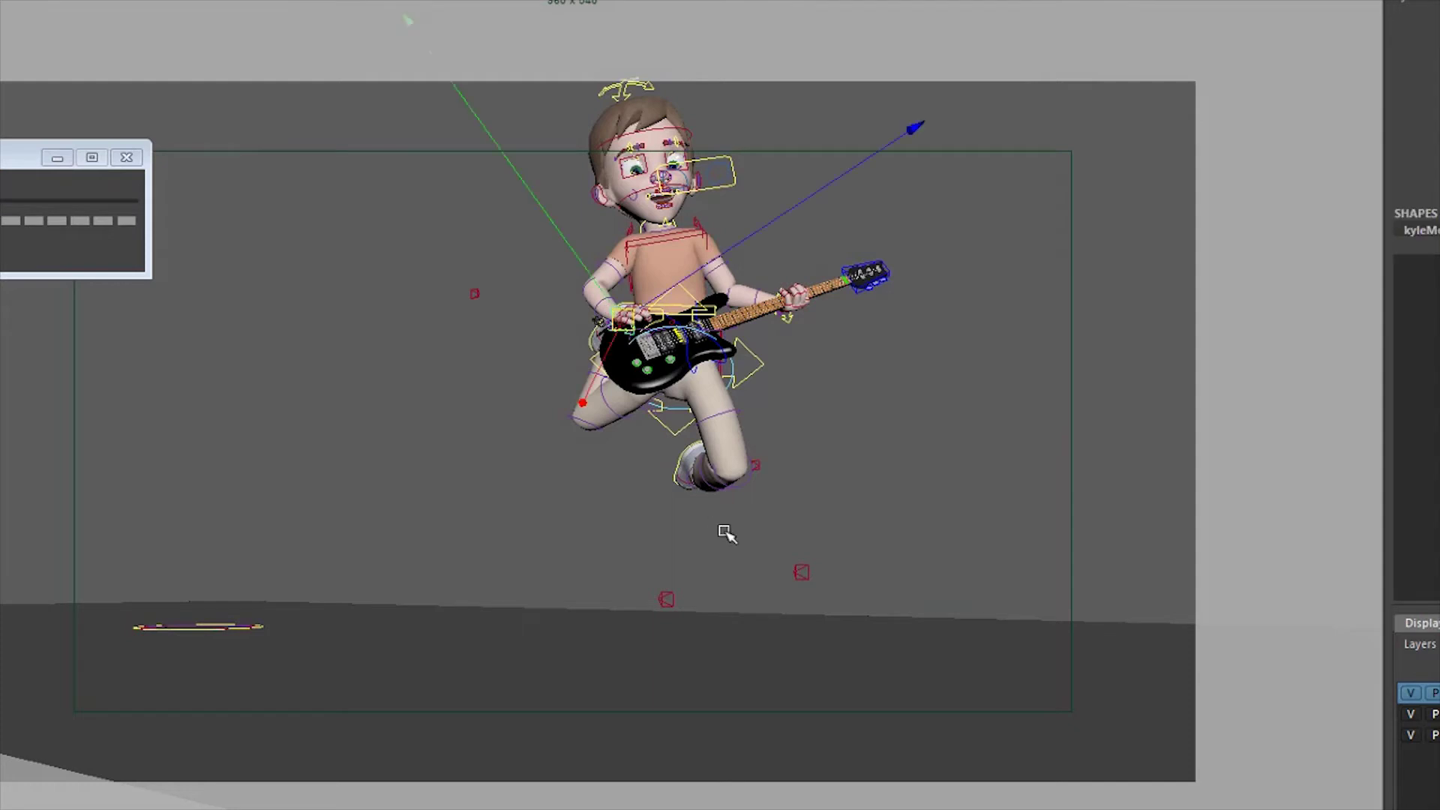
middle_drag(727, 533, 654, 357)
key(e)
drag(679, 354, 615, 255)
key(w)
middle_drag(603, 198, 588, 186)
key(q)
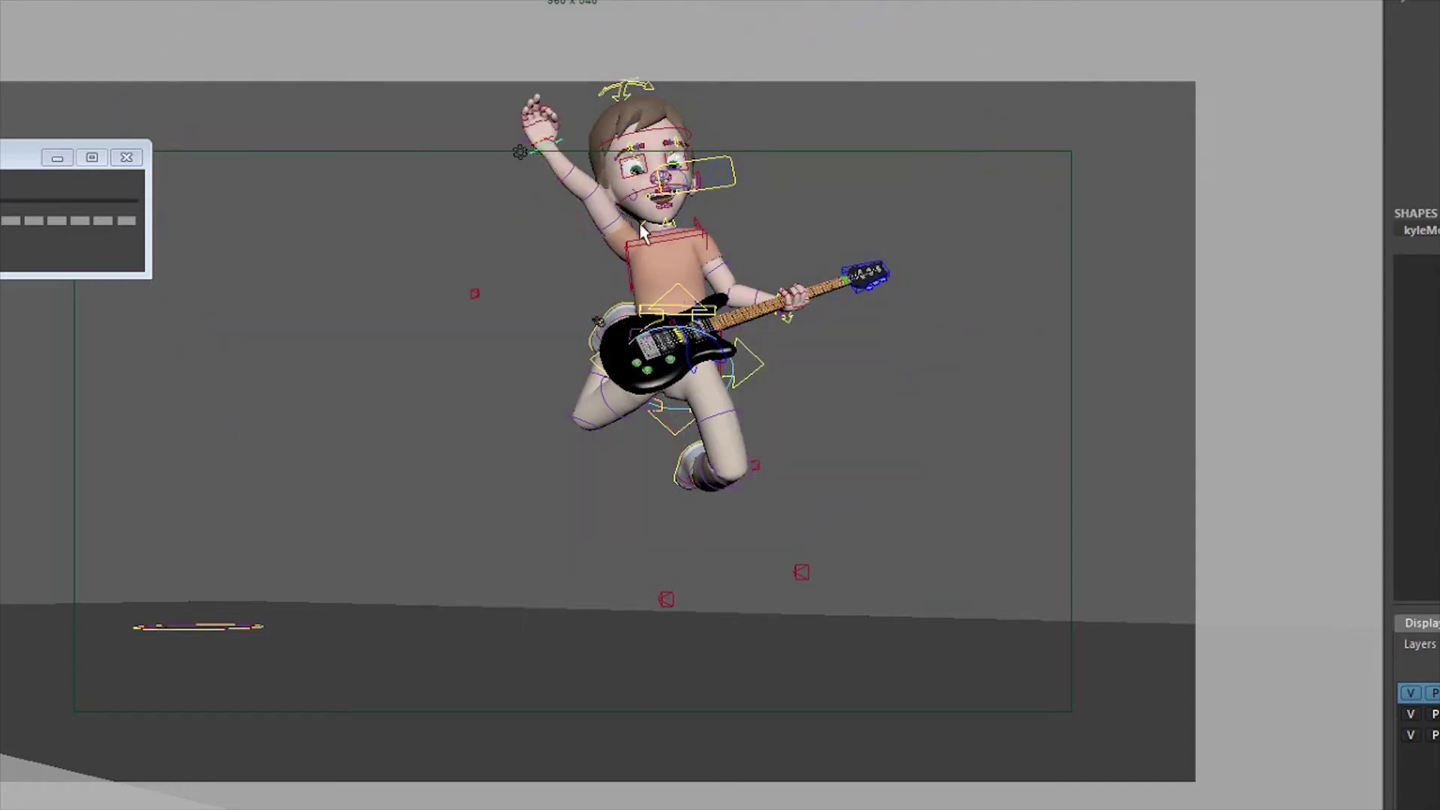
Check the raised arm's forearm and shoulder controls and fine-tune the wrist in the airborne pose
click(569, 172)
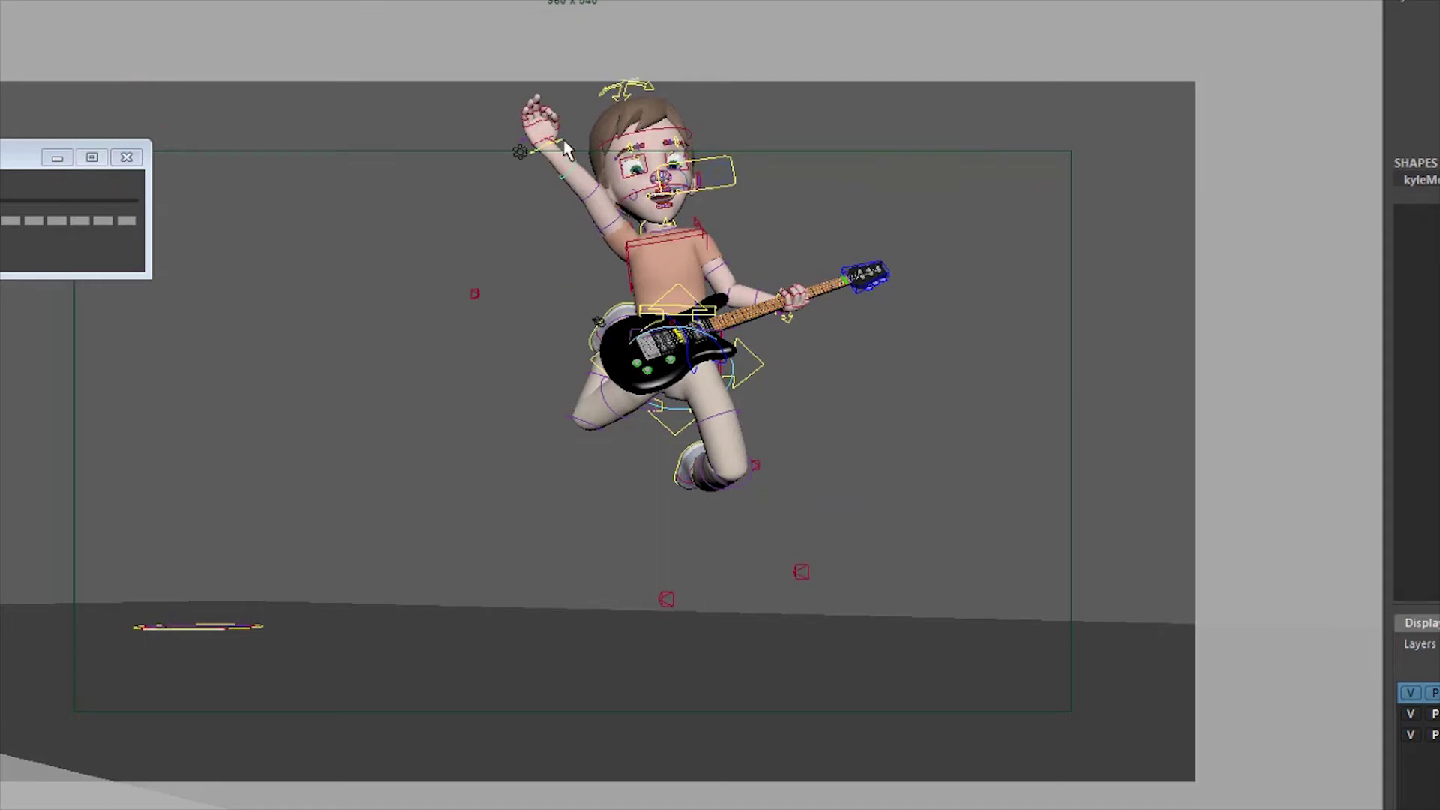
click(638, 224)
key(e)
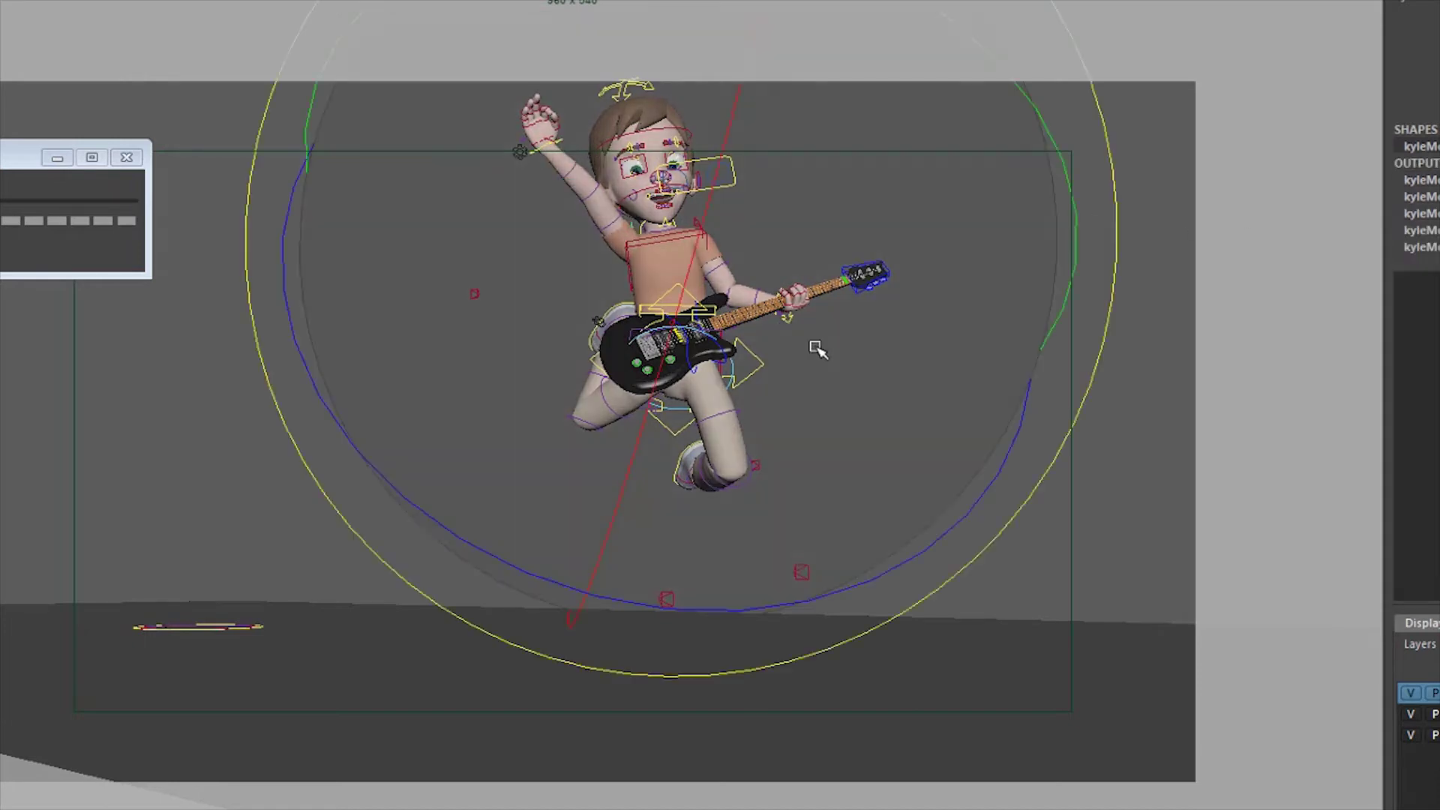
key(w)
key(q)
click(543, 144)
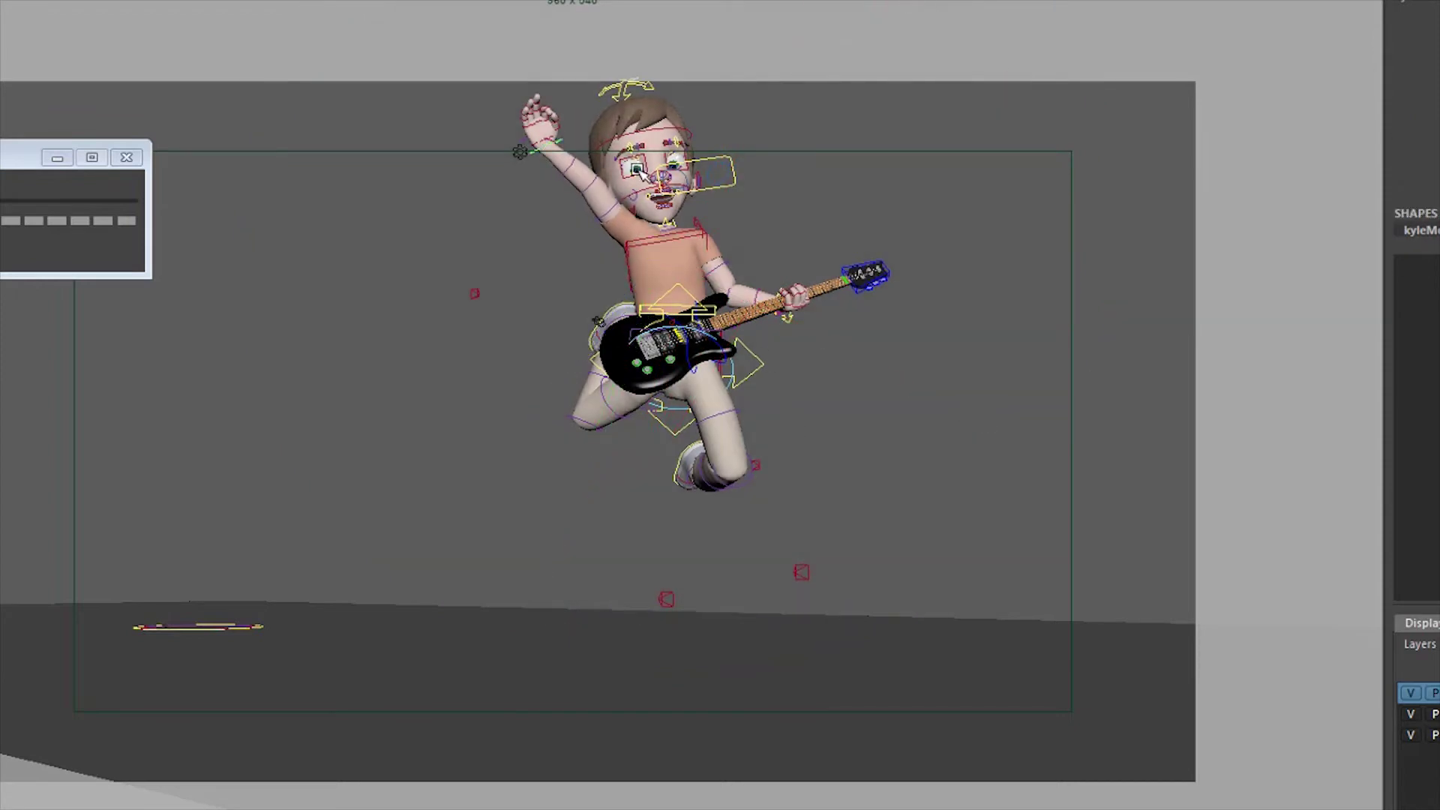
key(e)
key(w)
middle_drag(783, 153, 805, 135)
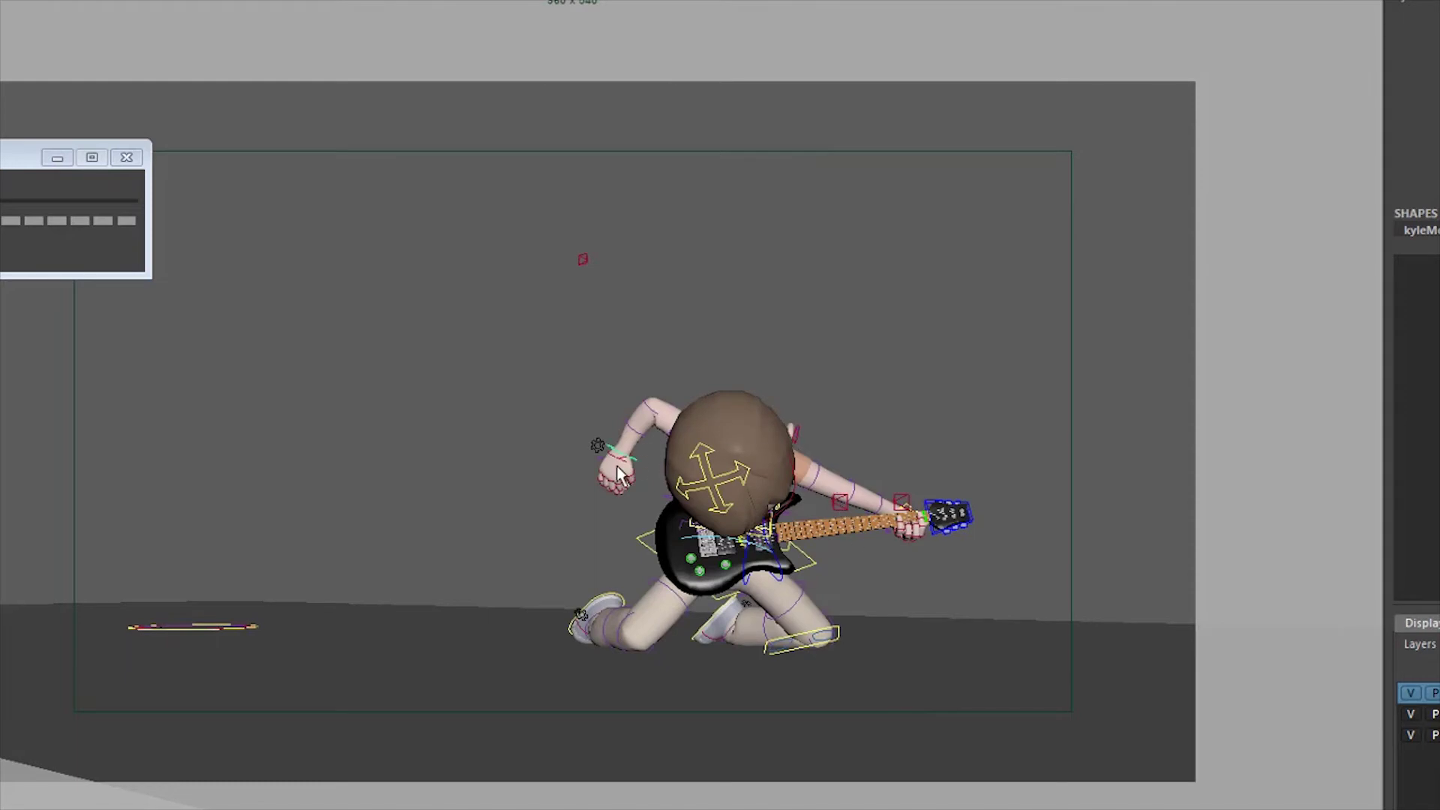
Raise the strumming hand high above the bent-over body and rotate it in the knee-landing pose
middle_drag(601, 544, 596, 427)
key(e)
middle_drag(413, 337, 392, 286)
key(q)
Lower the raised arm's elbow target and adjust the elbow control to straighten the arm in the landing pose
click(586, 260)
key(w)
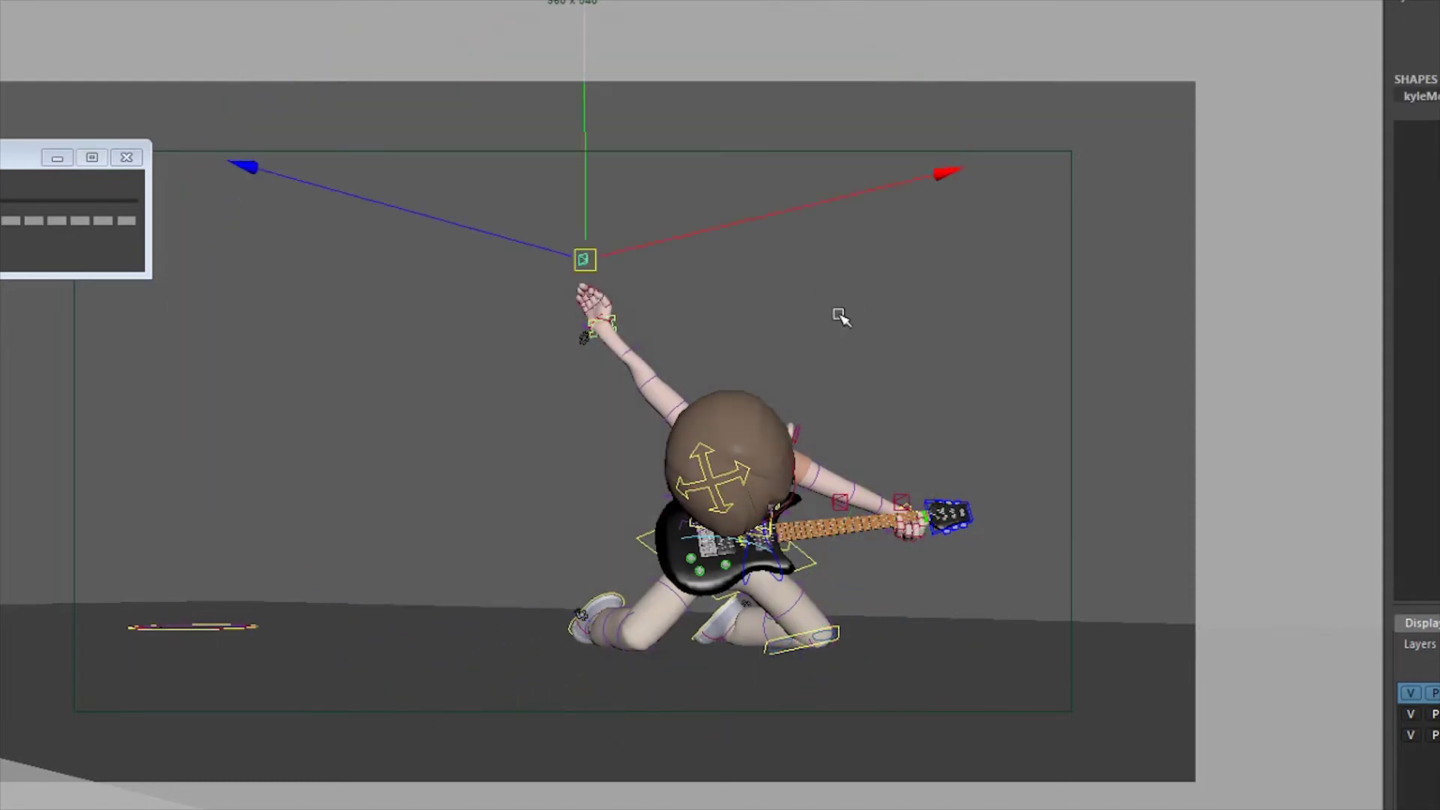
middle_drag(838, 322, 846, 488)
click(623, 361)
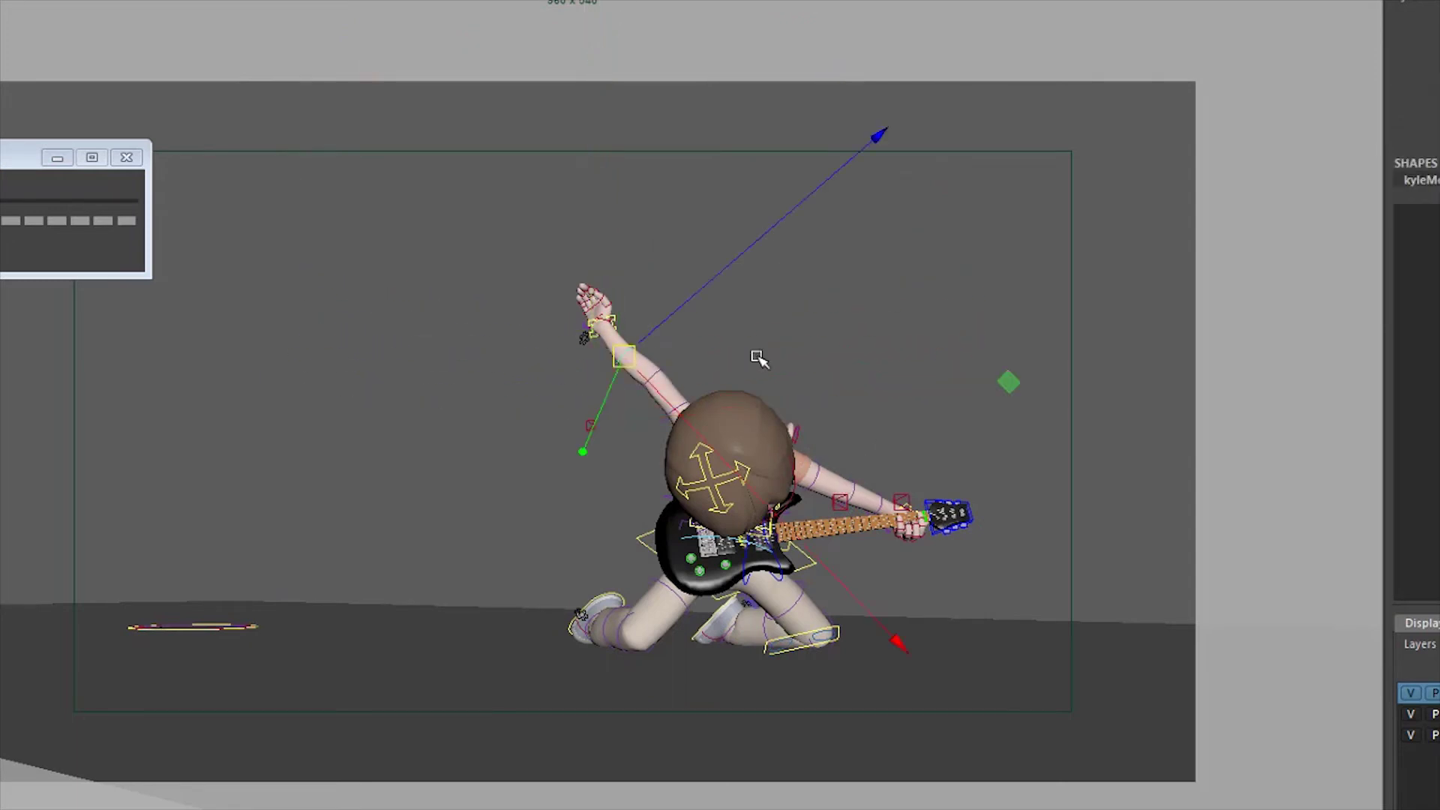
click(5, 216)
click(778, 425)
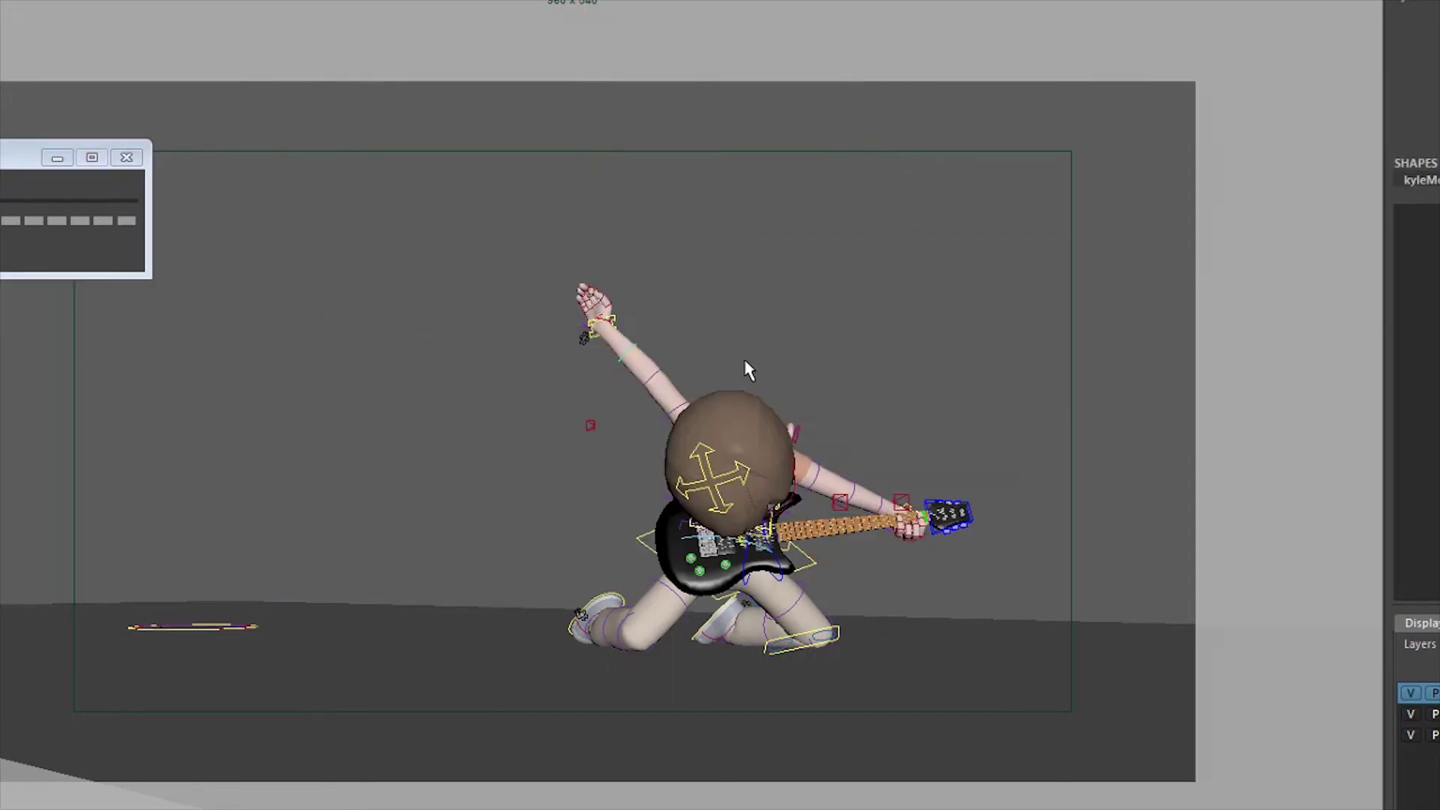
Select the chest control and bring the bent-over torso upright in the kneeling pose, adjusting the chest position
key(space)
scroll(408, 244, down, 8)
alt+middle_drag(389, 196, 433, 204)
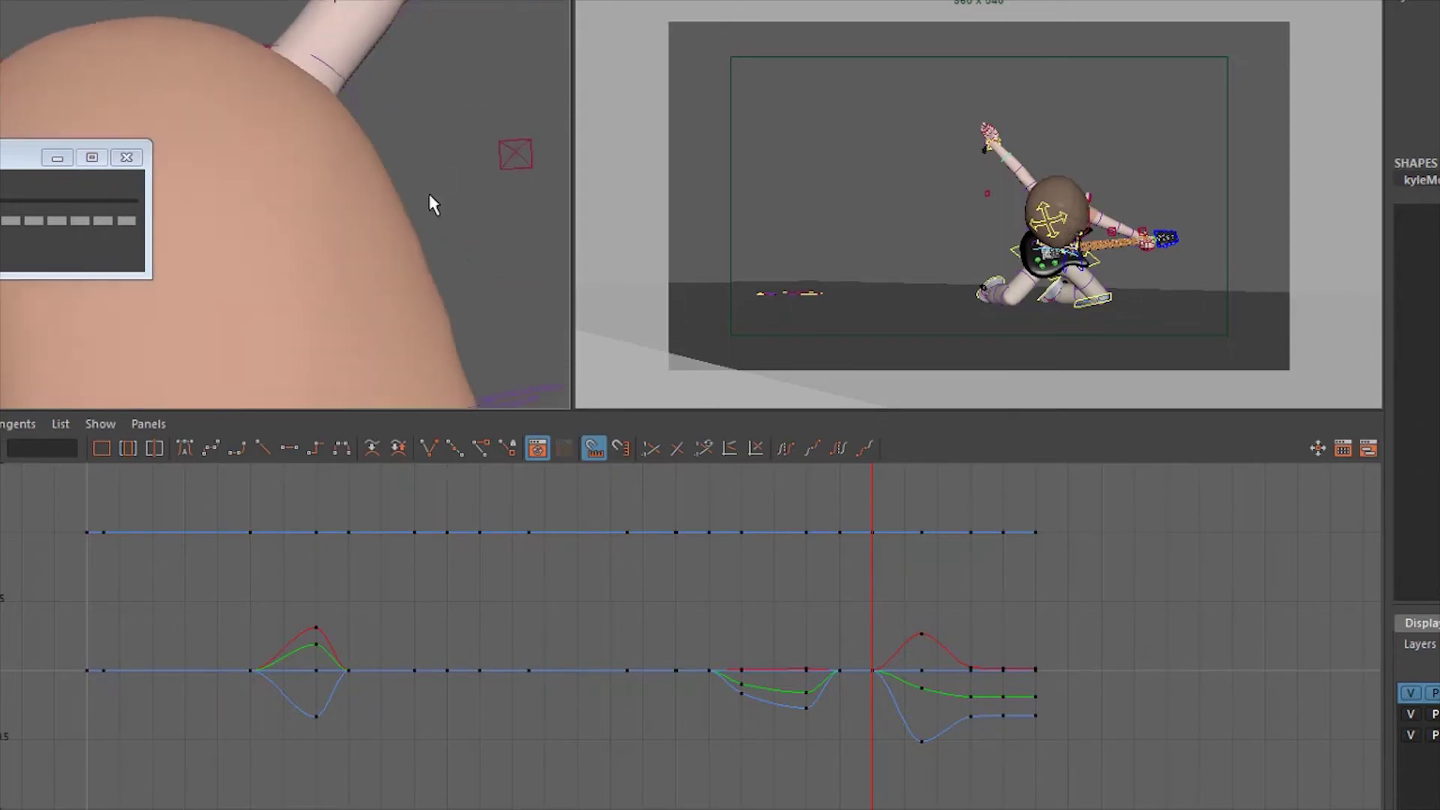
alt+drag(432, 202, 475, 188)
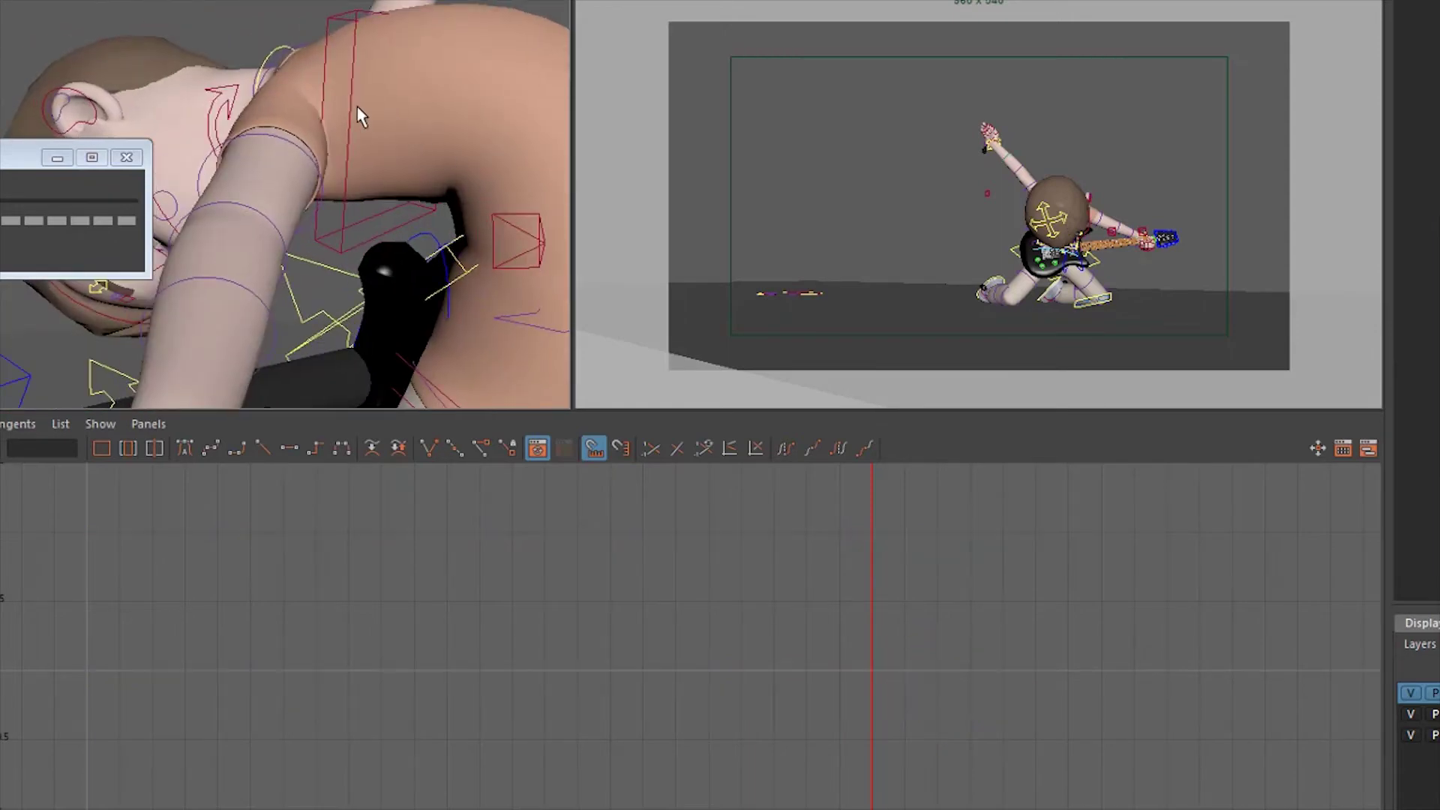
key(space)
key(period)
key(comma)
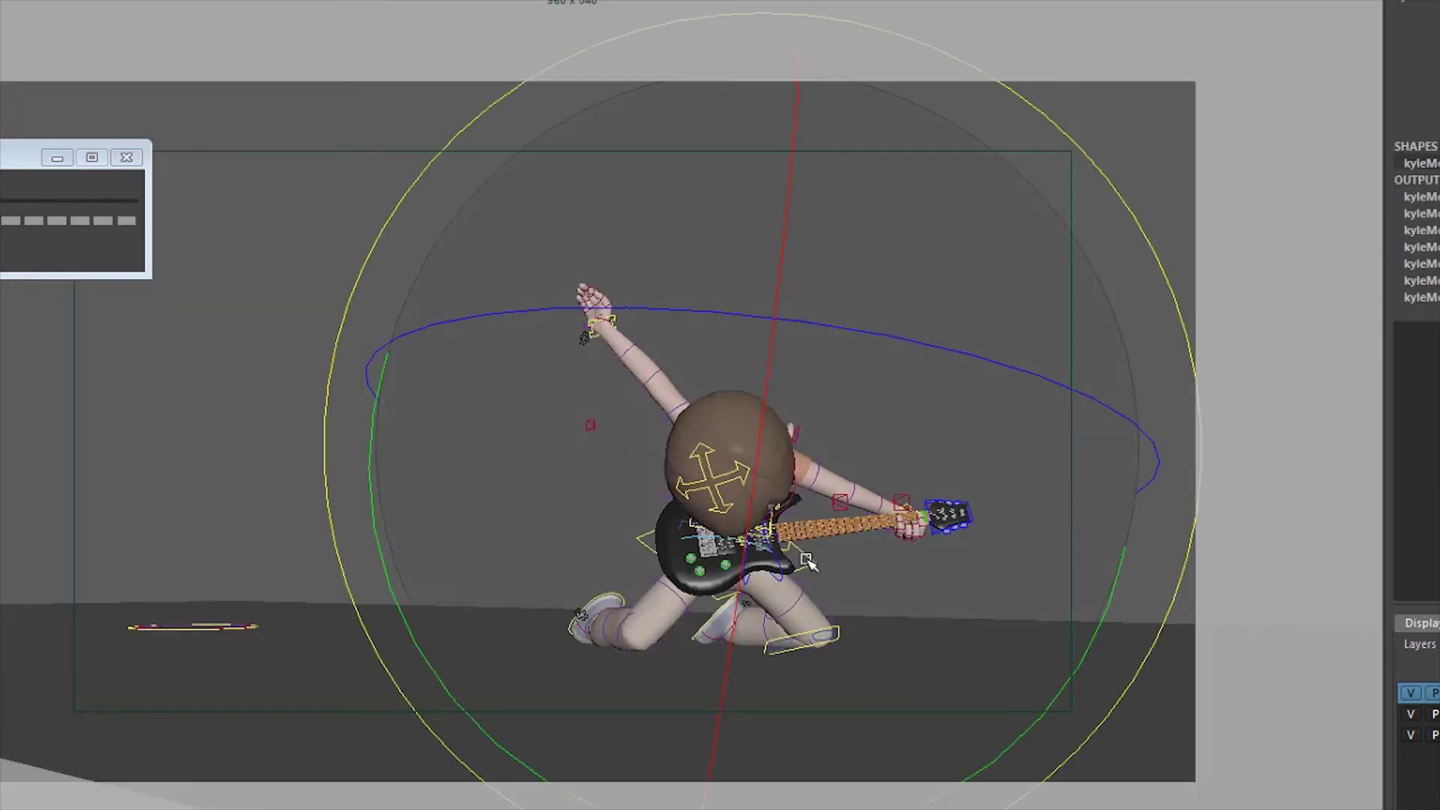
key(comma)
key(comma)
key(comma)
key(comma)
key(space)
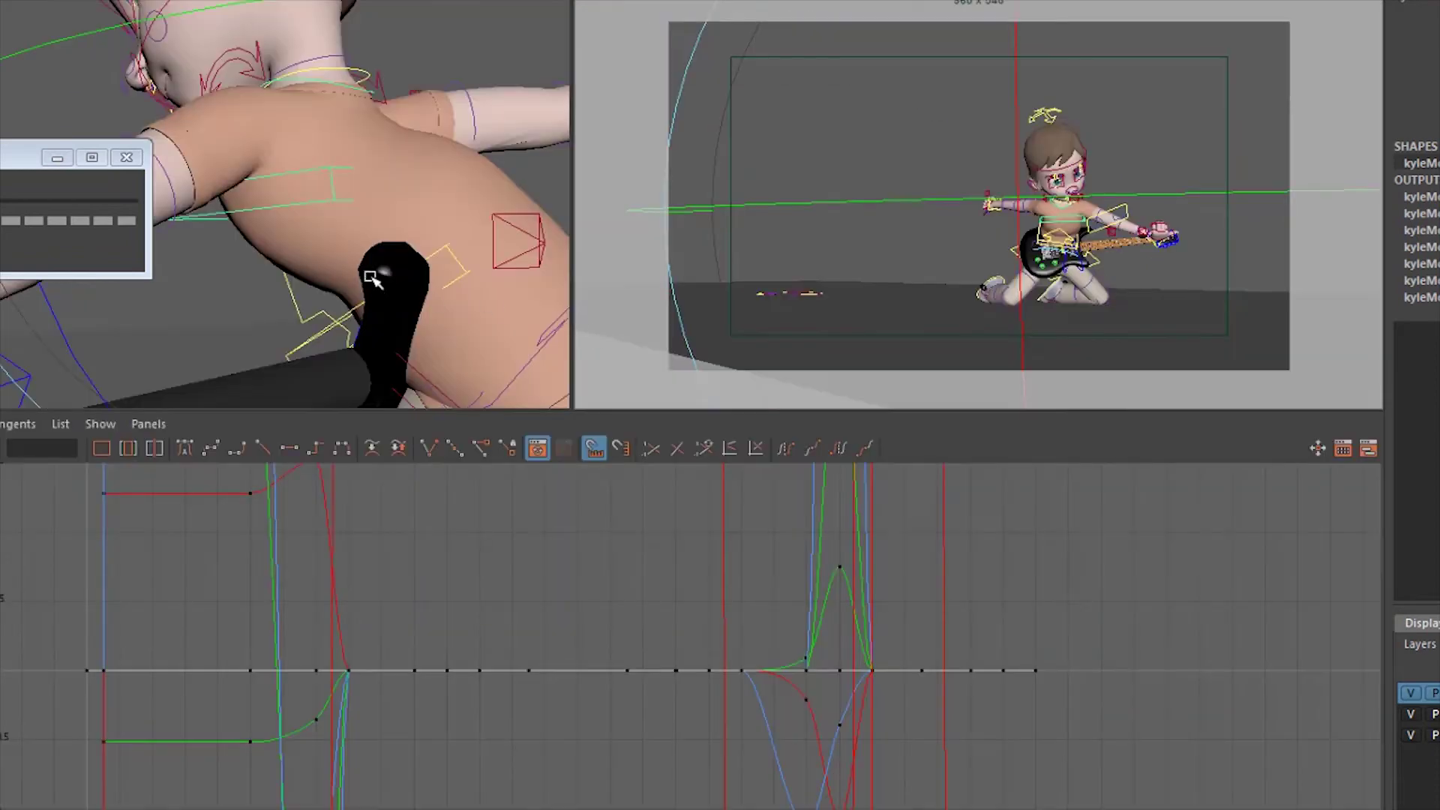
alt+drag(367, 274, 467, 207)
middle_drag(466, 205, 482, 213)
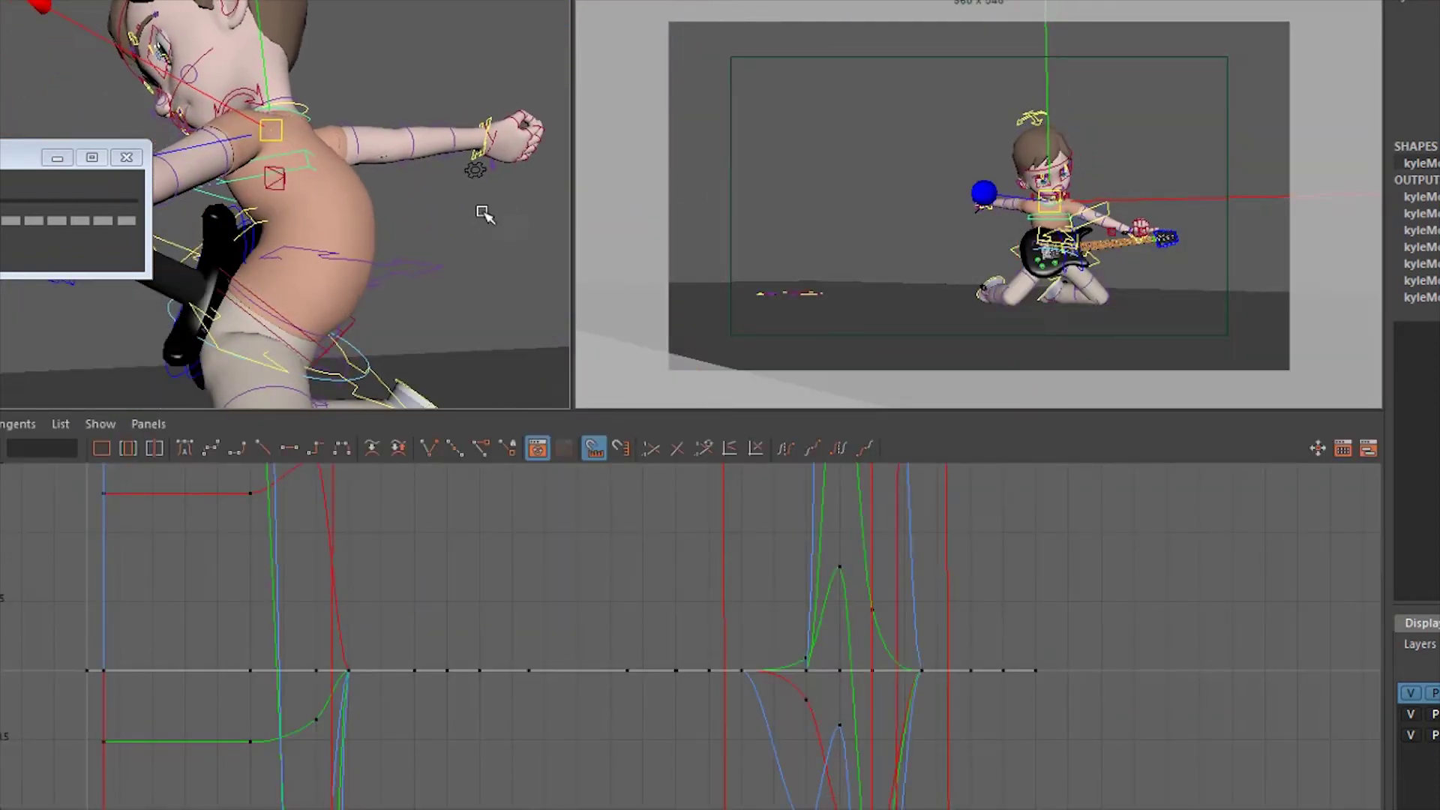
Flatten the back with the mid-spine control, and rotate and move the chest to lean the kneeling torso sideways
click(420, 268)
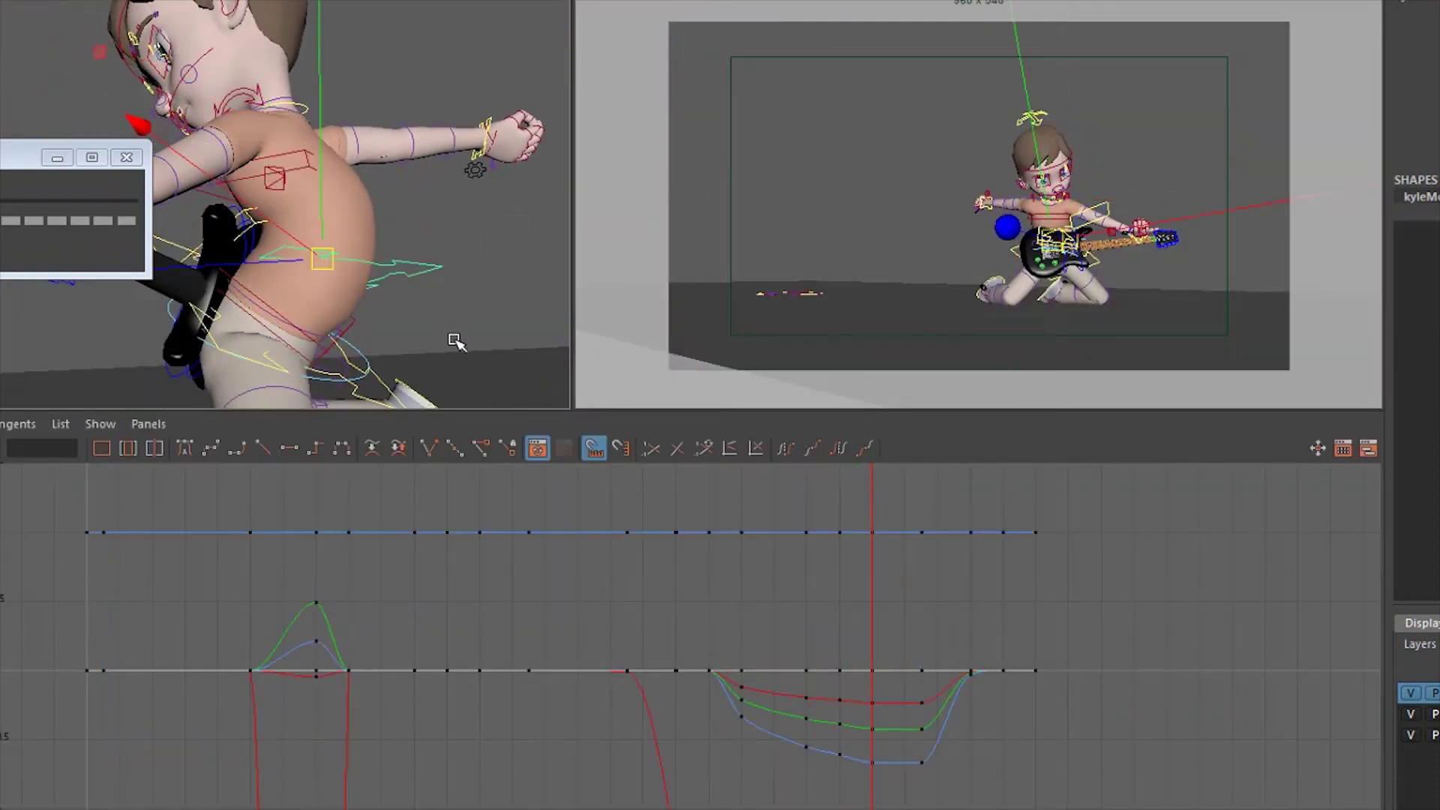
click(313, 169)
key(space)
Refine the torso line from the side by adjusting the hip area and shifting the chest backward
key(space)
key(e)
drag(942, 531, 823, 489)
key(w)
mouse_move(715, 443)
mouse_down()
mouse_move(673, 447)
mouse_move(711, 440)
mouse_up()
key(space)
alt+drag(408, 253, 396, 290)
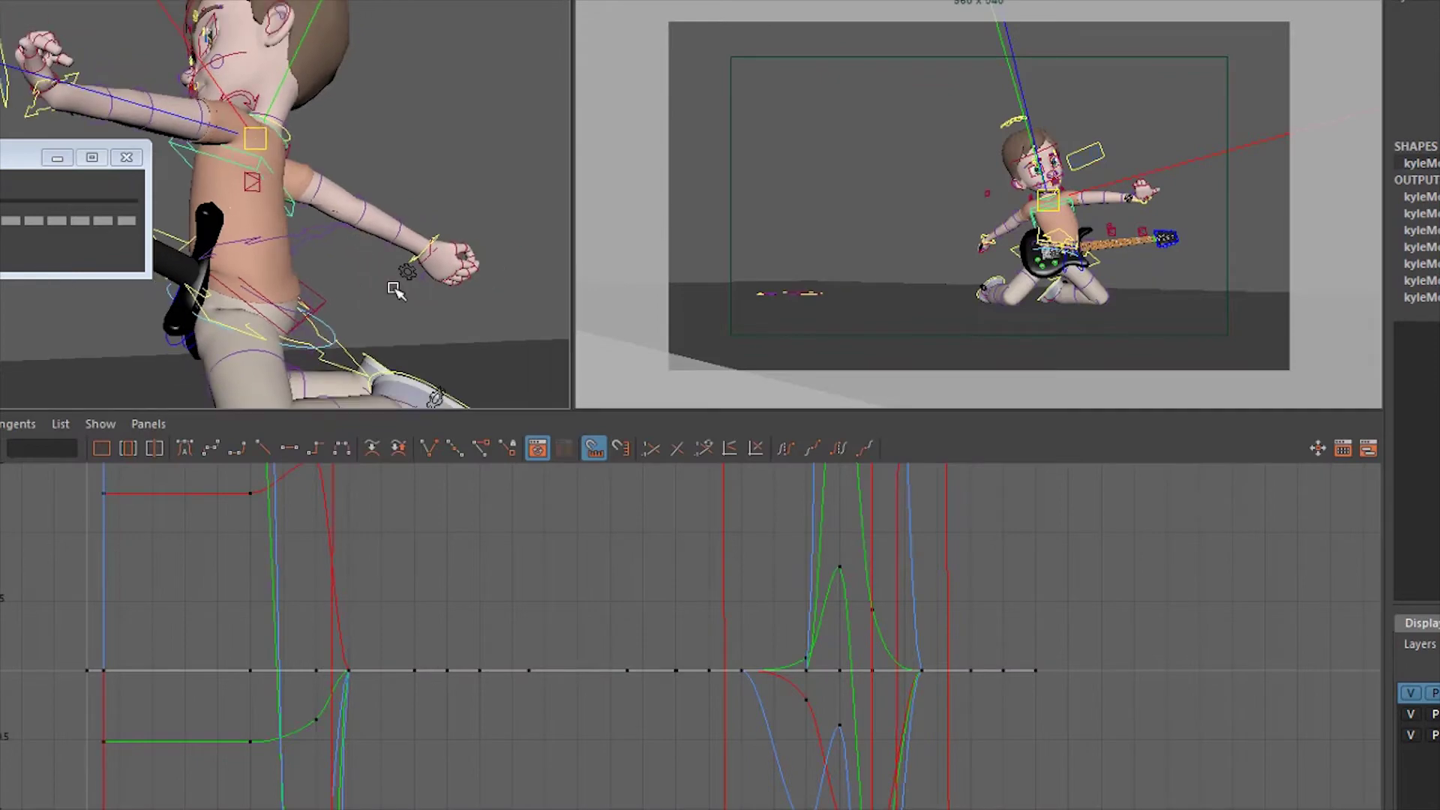
click(325, 304)
mouse_move(400, 276)
middle_down()
mouse_move(412, 265)
mouse_move(382, 258)
mouse_move(397, 256)
middle_up()
click(268, 162)
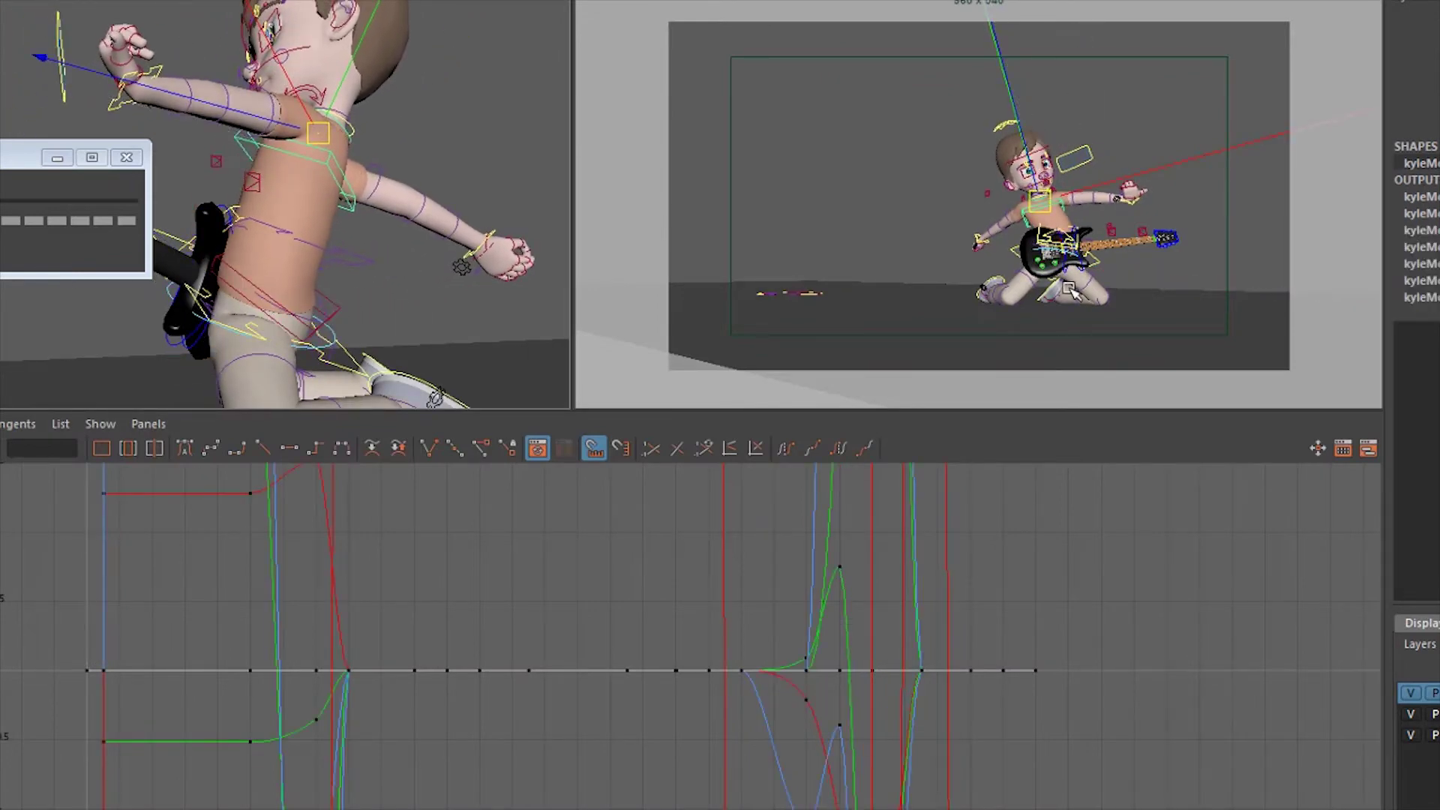
key(space)
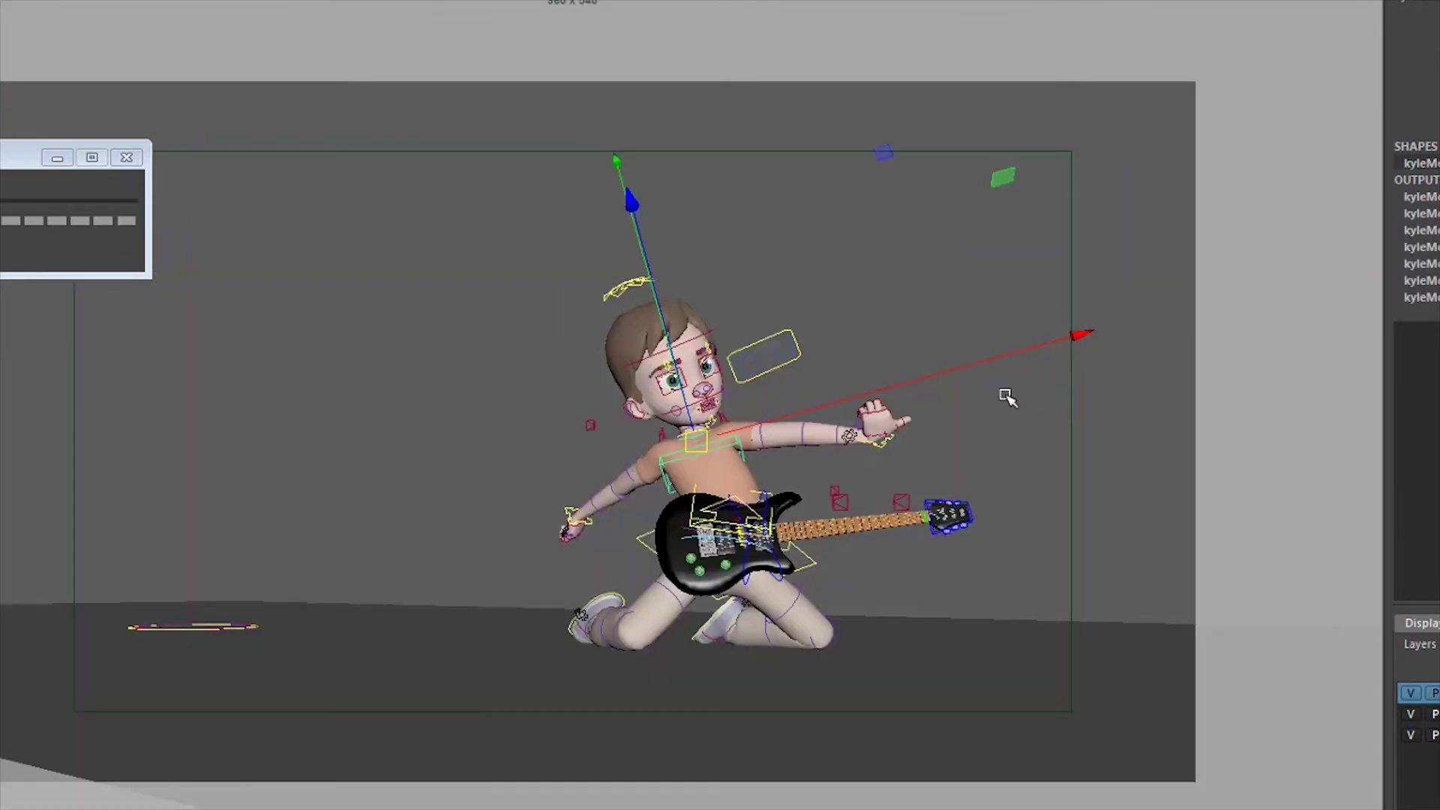
Rotate the fretting hand and place it on the guitar neck in the kneeling pose
click(890, 452)
key(e)
middle_drag(1074, 269, 1102, 315)
key(w)
middle_drag(1086, 216, 1081, 322)
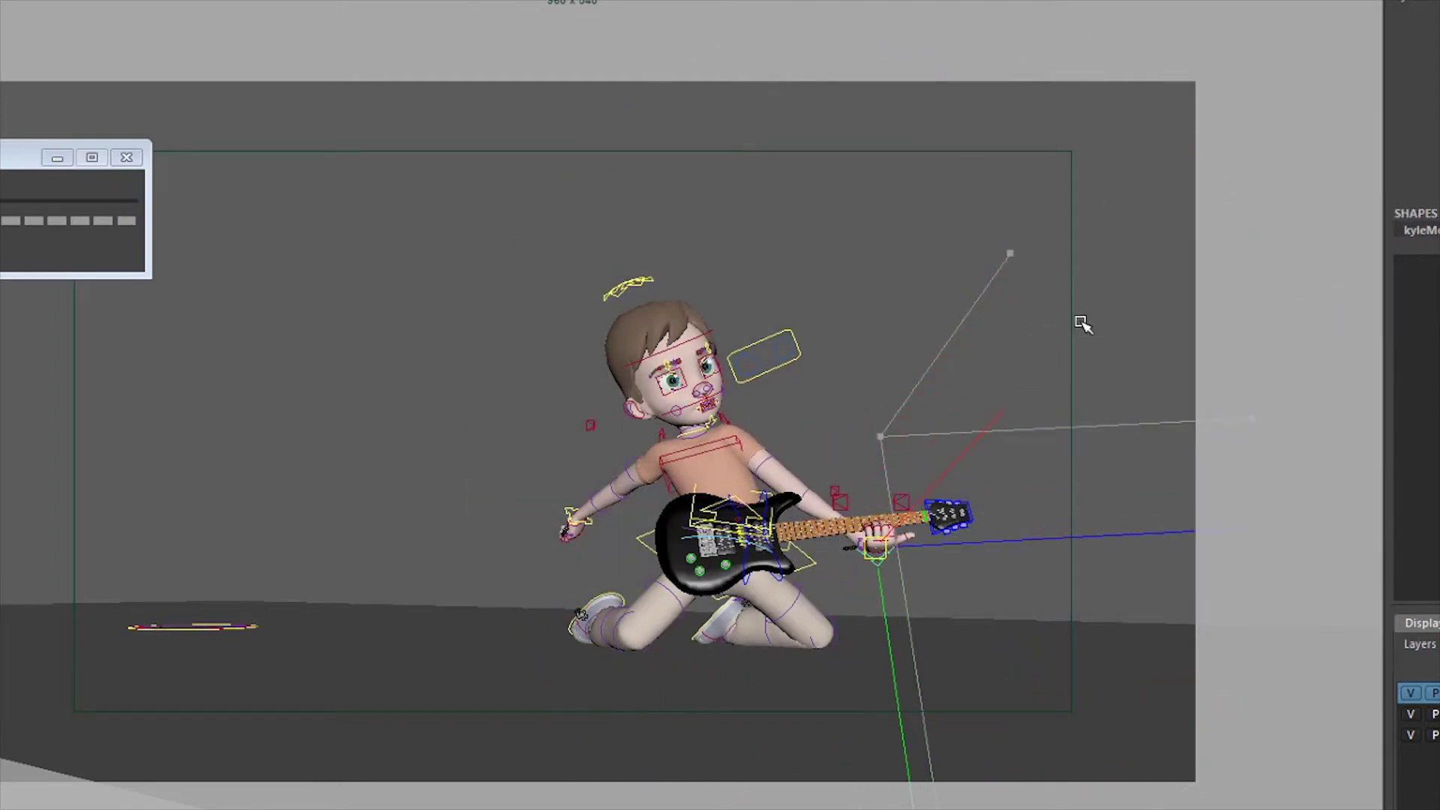
Rotate the shoulder control on the guitar-neck side in the kneeling pose
click(724, 413)
key(e)
middle_drag(923, 487, 918, 569)
middle_drag(912, 415, 818, 319)
key(q)
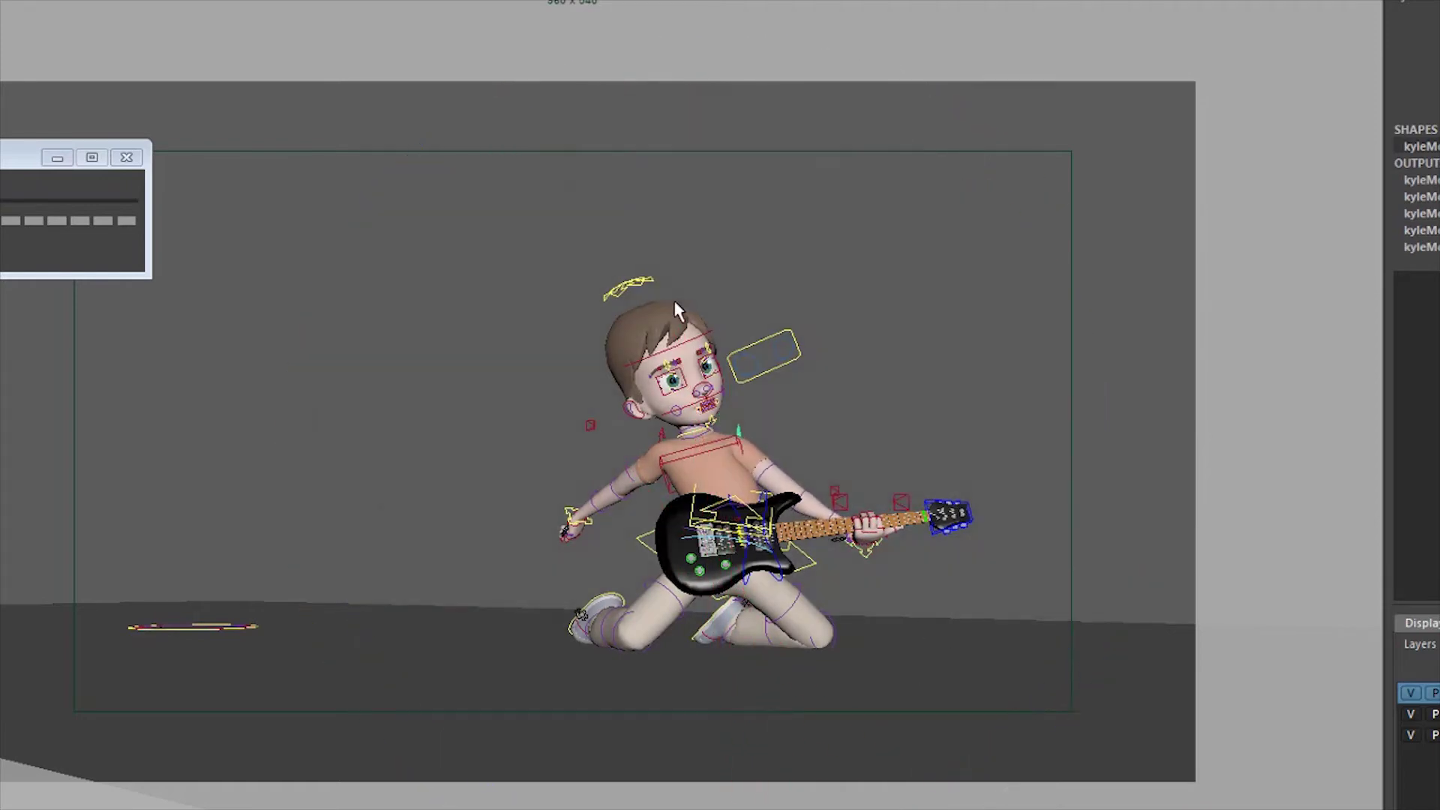
Rotate the head upward and toward the camera in the kneeling pose
click(645, 284)
key(e)
drag(676, 435, 637, 266)
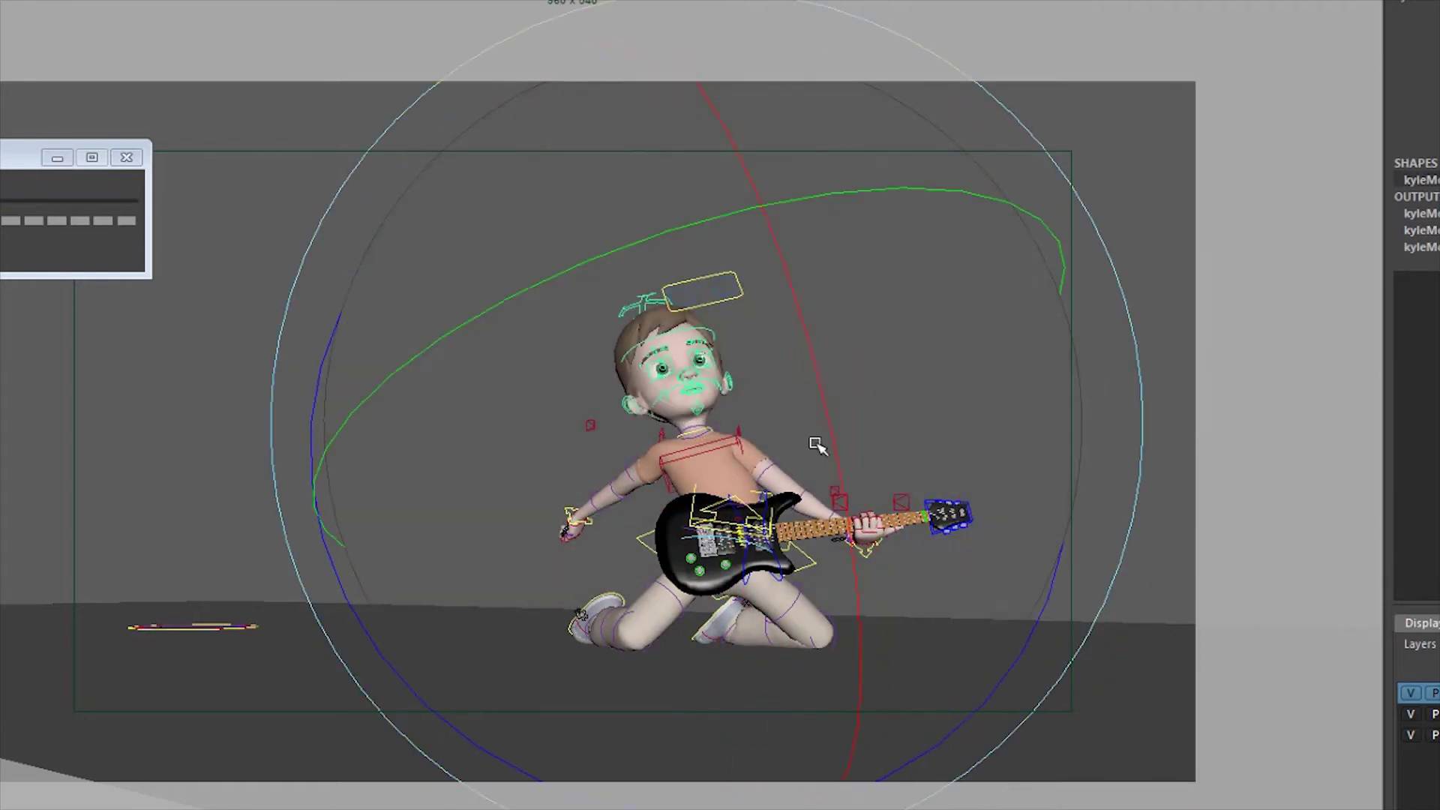
mouse_move(814, 431)
mouse_down()
mouse_move(767, 458)
mouse_move(823, 409)
mouse_up()
key(q)
Shift the neck control slightly to refine the head's placement over the shoulders
click(690, 434)
key(e)
key(w)
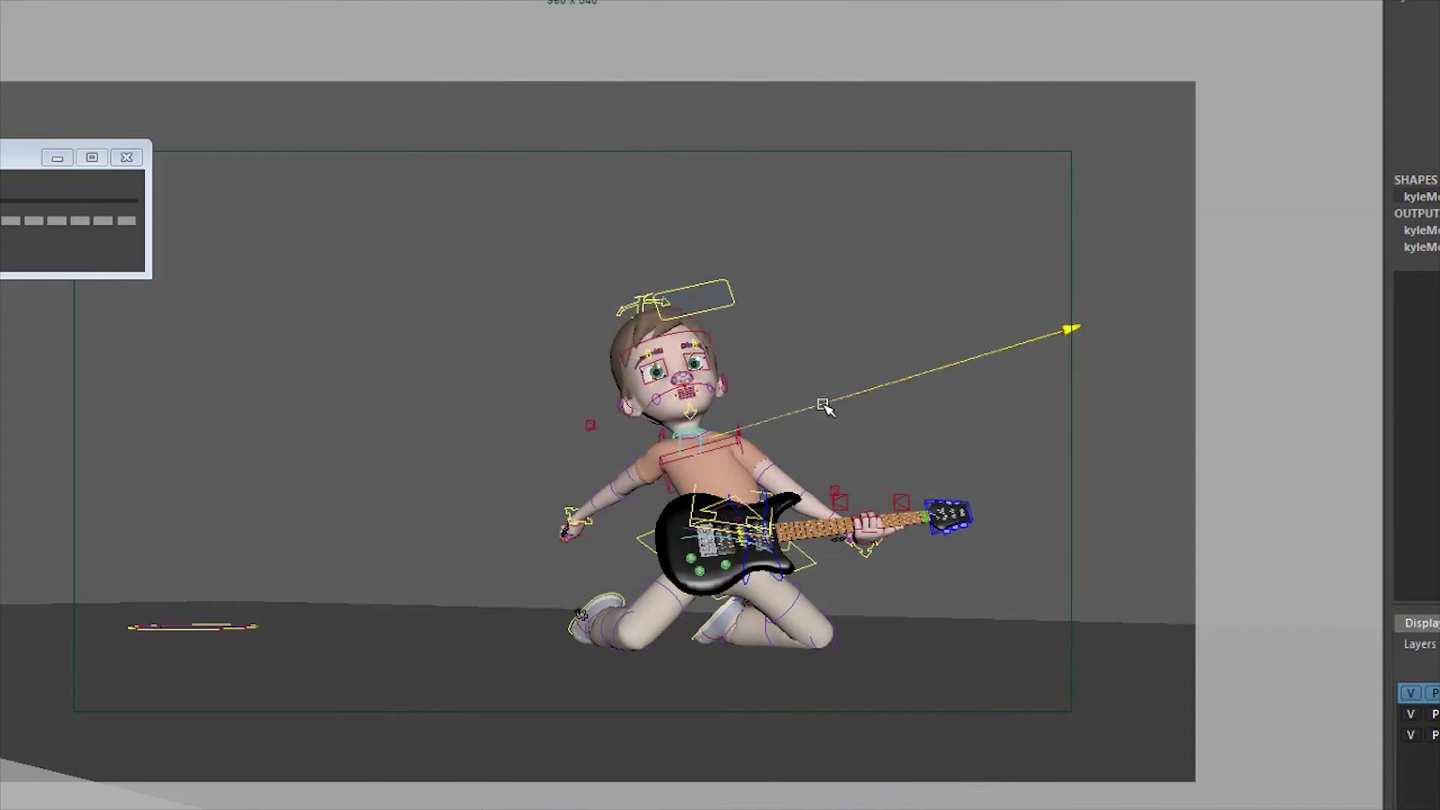
middle_drag(786, 369, 780, 371)
key(q)
Move the strumming hand from behind the body up beside the head in the kneeling pose
click(580, 502)
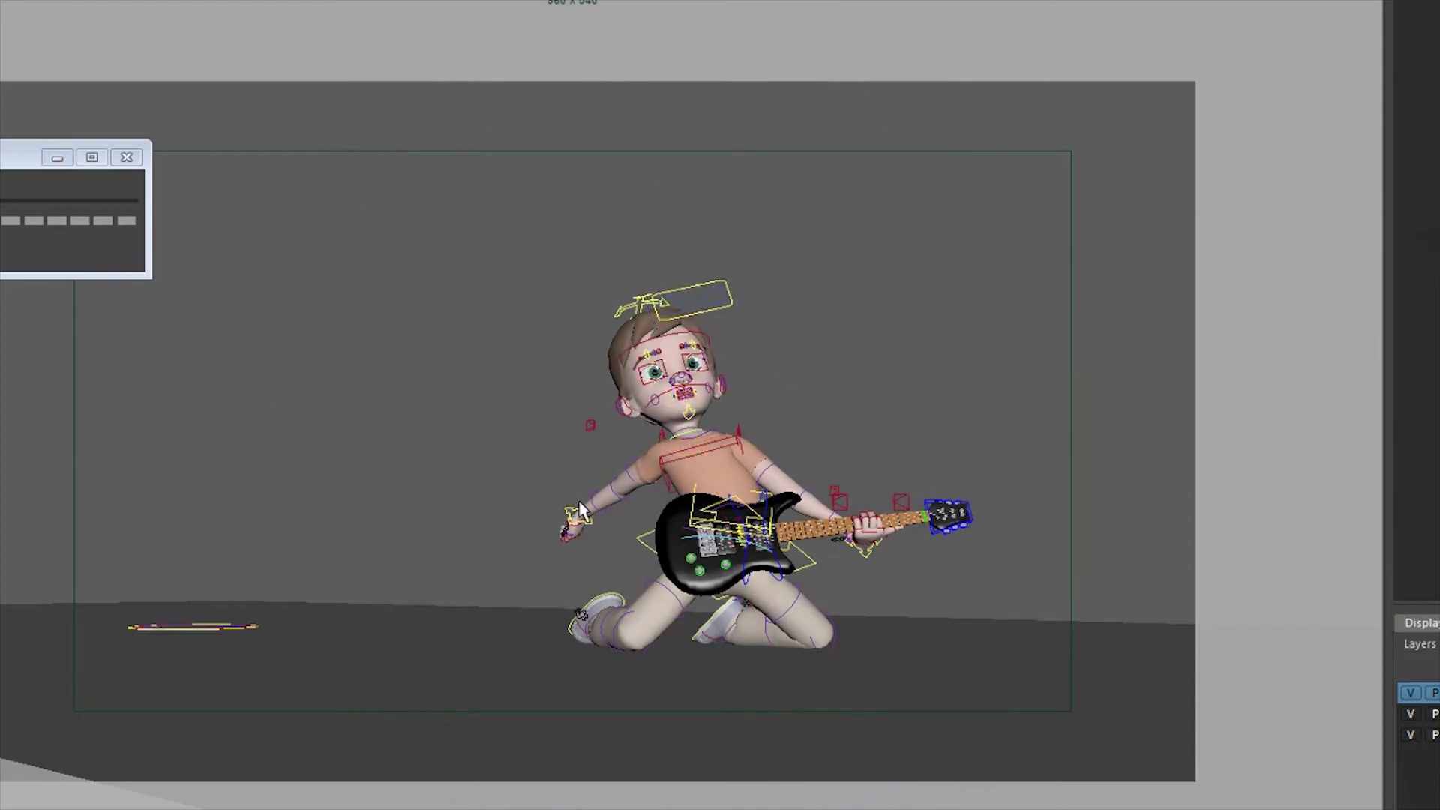
click(574, 515)
key(space)
key(w)
alt+drag(394, 219, 323, 288)
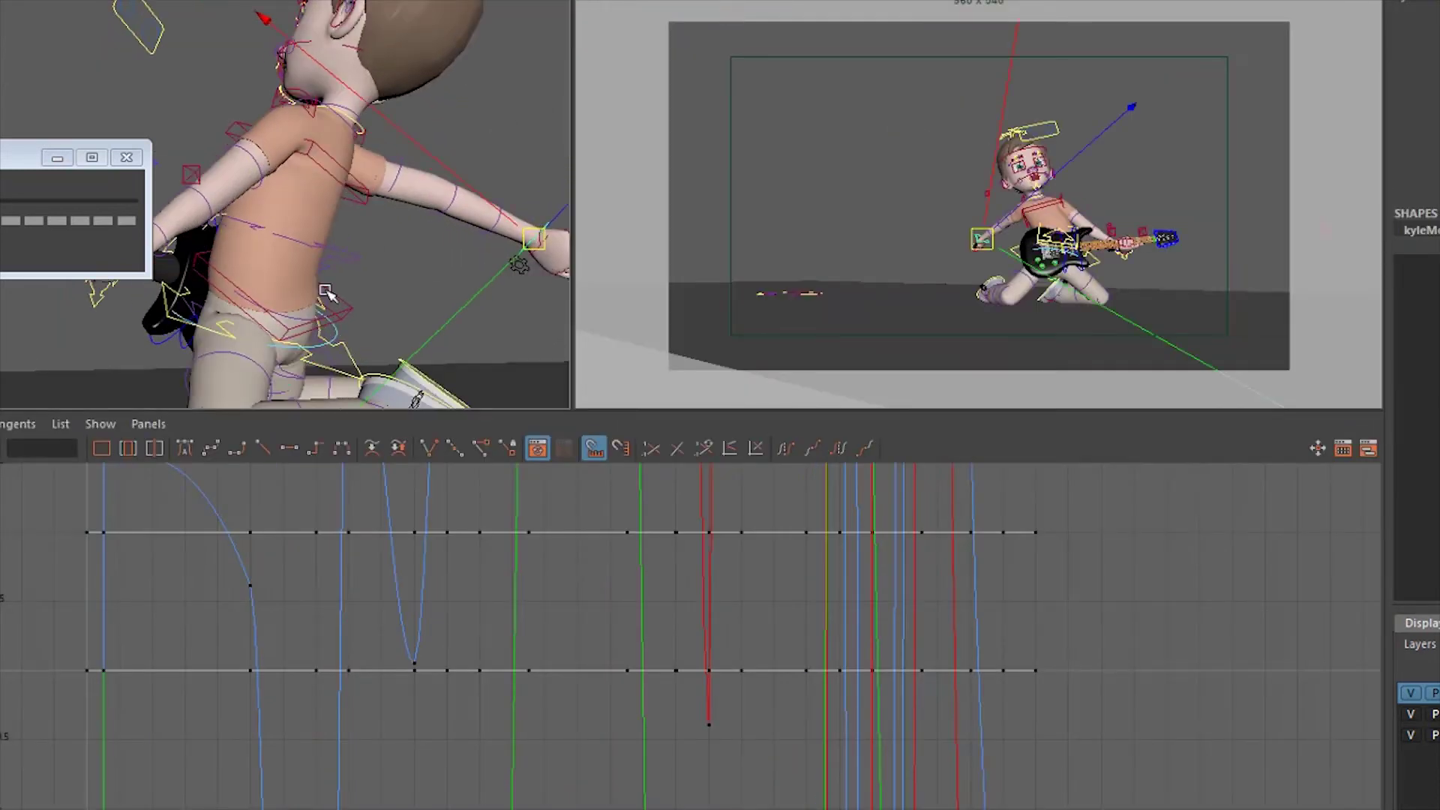
middle_drag(323, 288, 242, 45)
key(space)
middle_drag(989, 248, 960, 362)
Rotate the raised strumming hand to point the fingers upward and fine-tune its position
key(e)
key(w)
key(e)
drag(781, 460, 820, 492)
key(w)
mouse_move(821, 493)
middle_down()
mouse_move(826, 457)
mouse_move(833, 511)
middle_up()
key(q)
Move the raised arm's shoulder control slightly to follow the lifted arm
click(661, 426)
key(w)
middle_drag(801, 376, 792, 365)
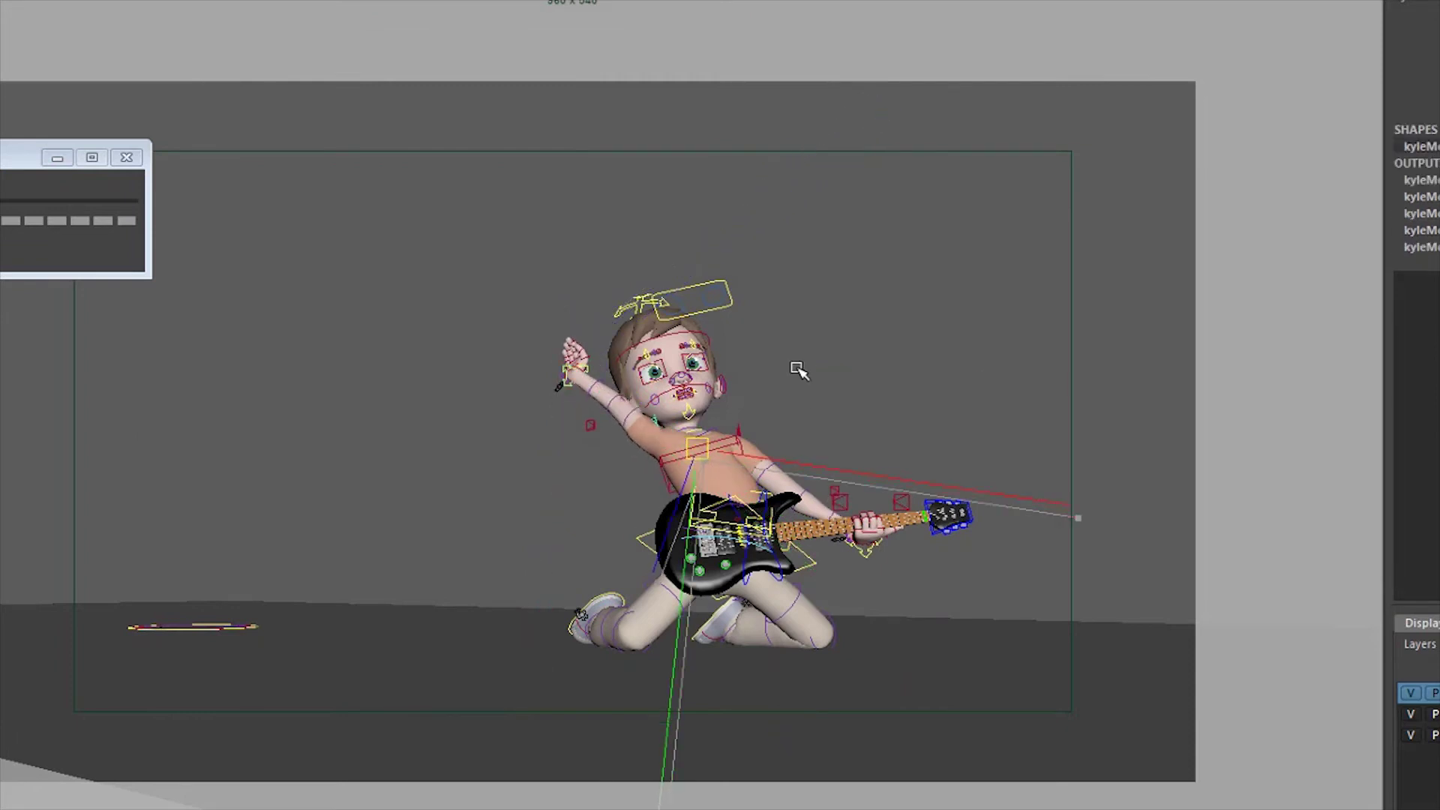
key(q)
Refine the raised hand's placement from the side and camera views in the kneeling pose
click(585, 367)
key(space)
key(w)
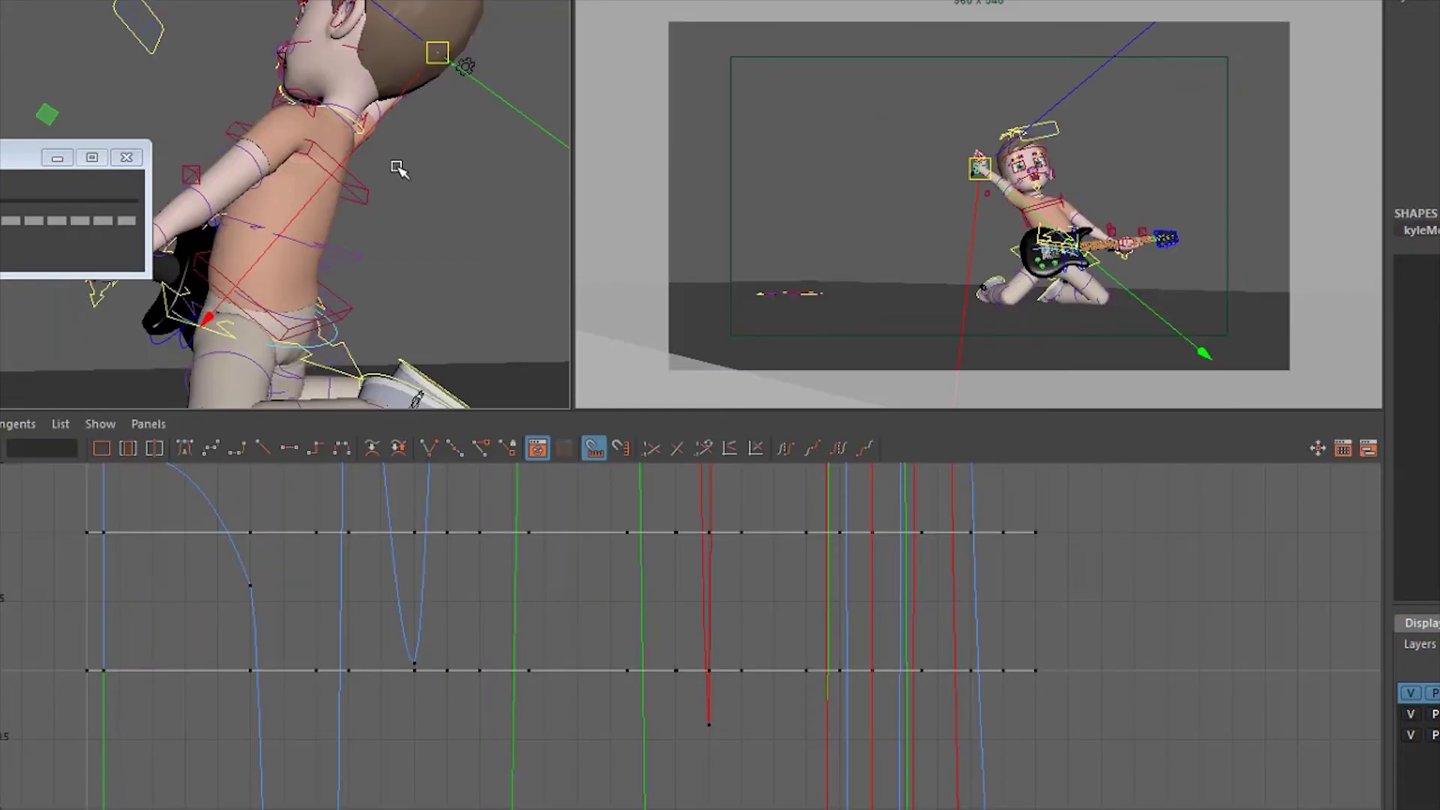
alt+drag(399, 166, 430, 204)
key(space)
middle_drag(838, 287, 830, 284)
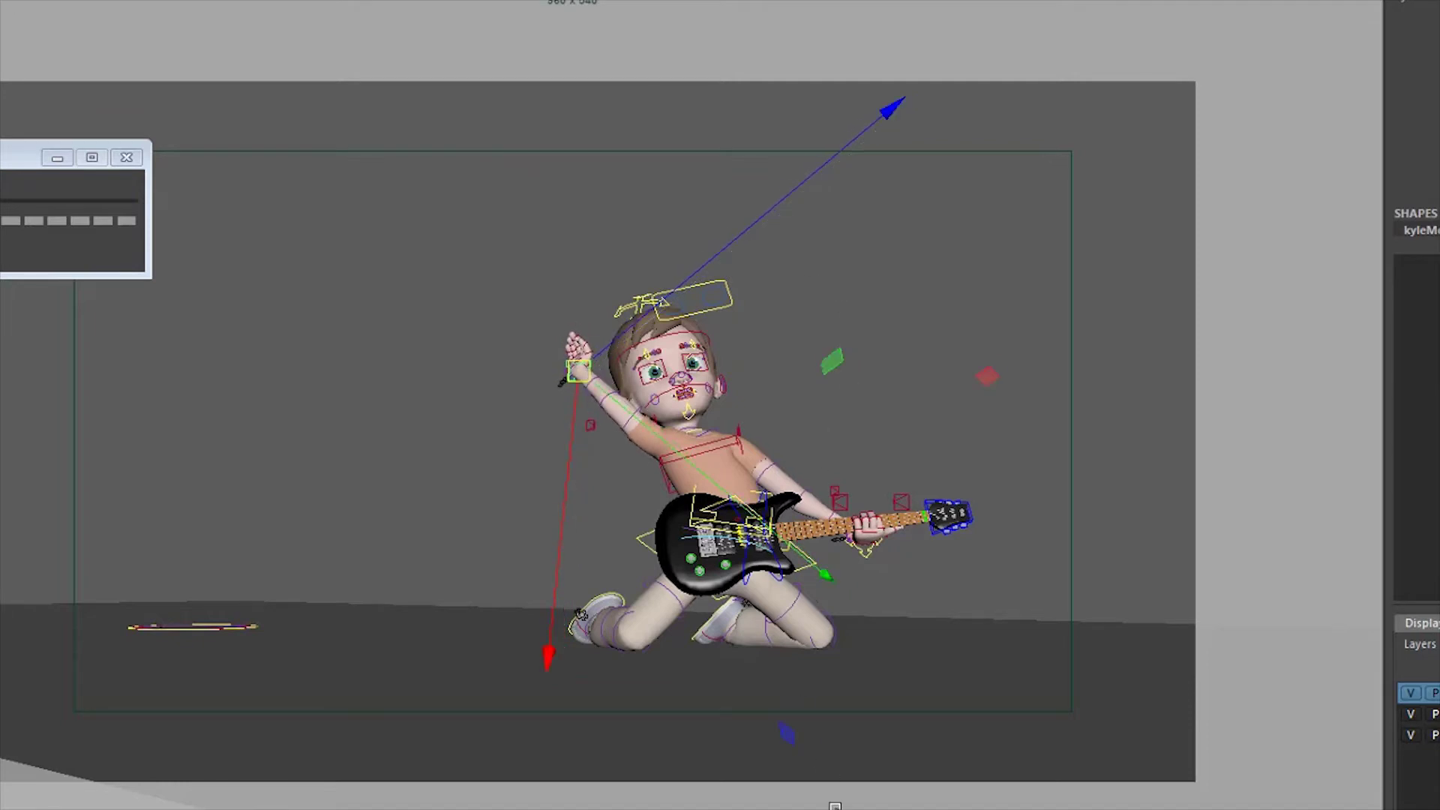
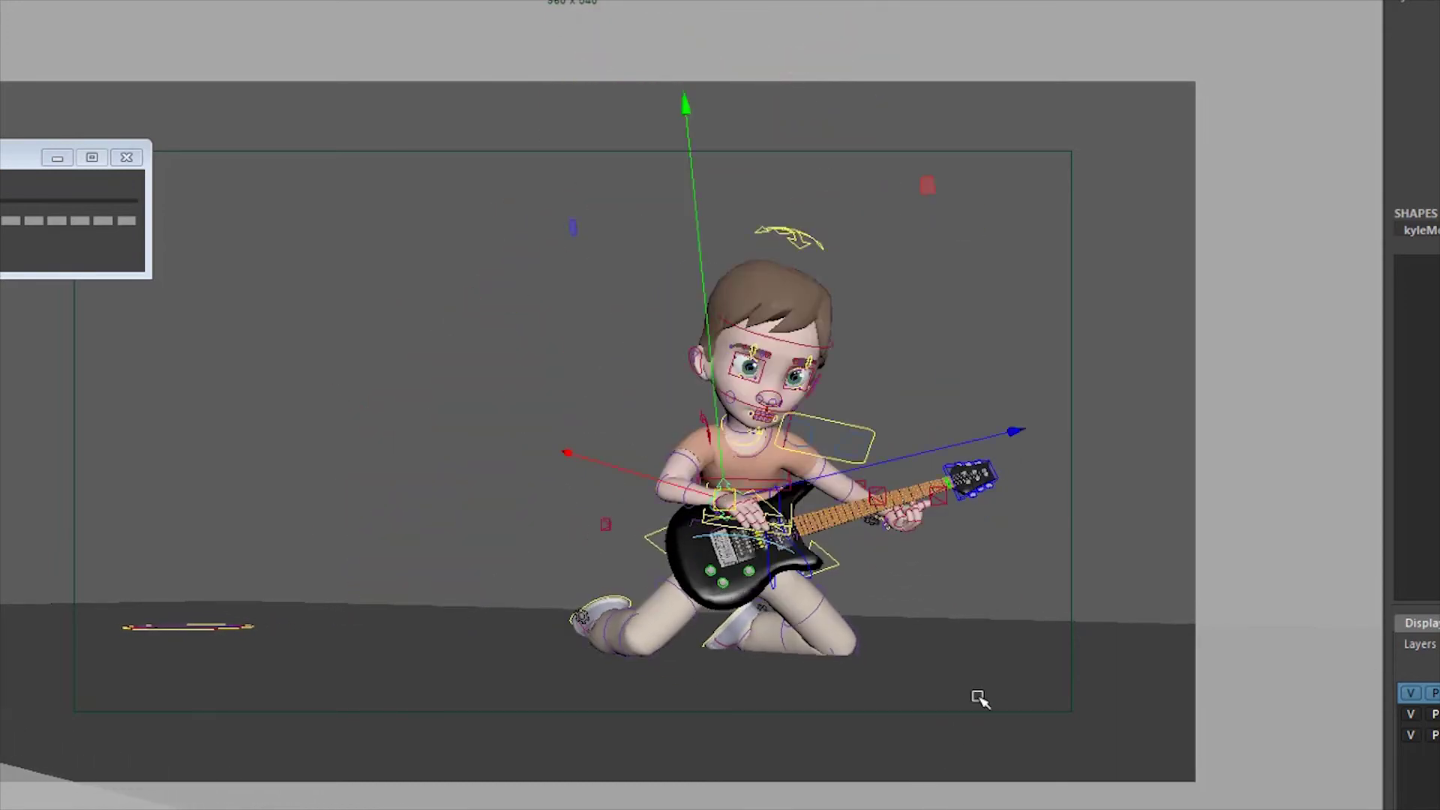
Try to pull the strumming hand off the guitar toward the camera, then rotate and enlarge it in the kneeling pose
key(e)
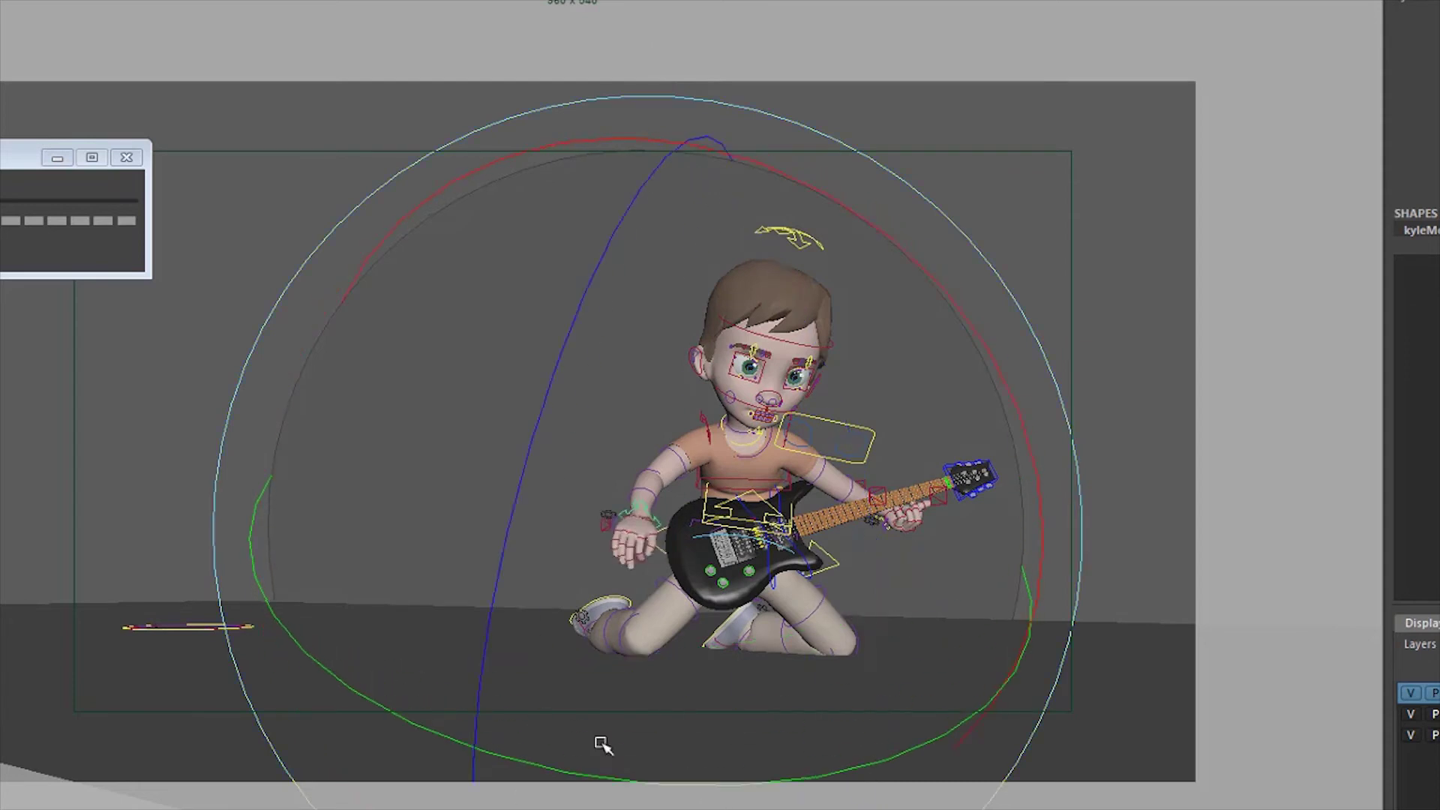
key(w)
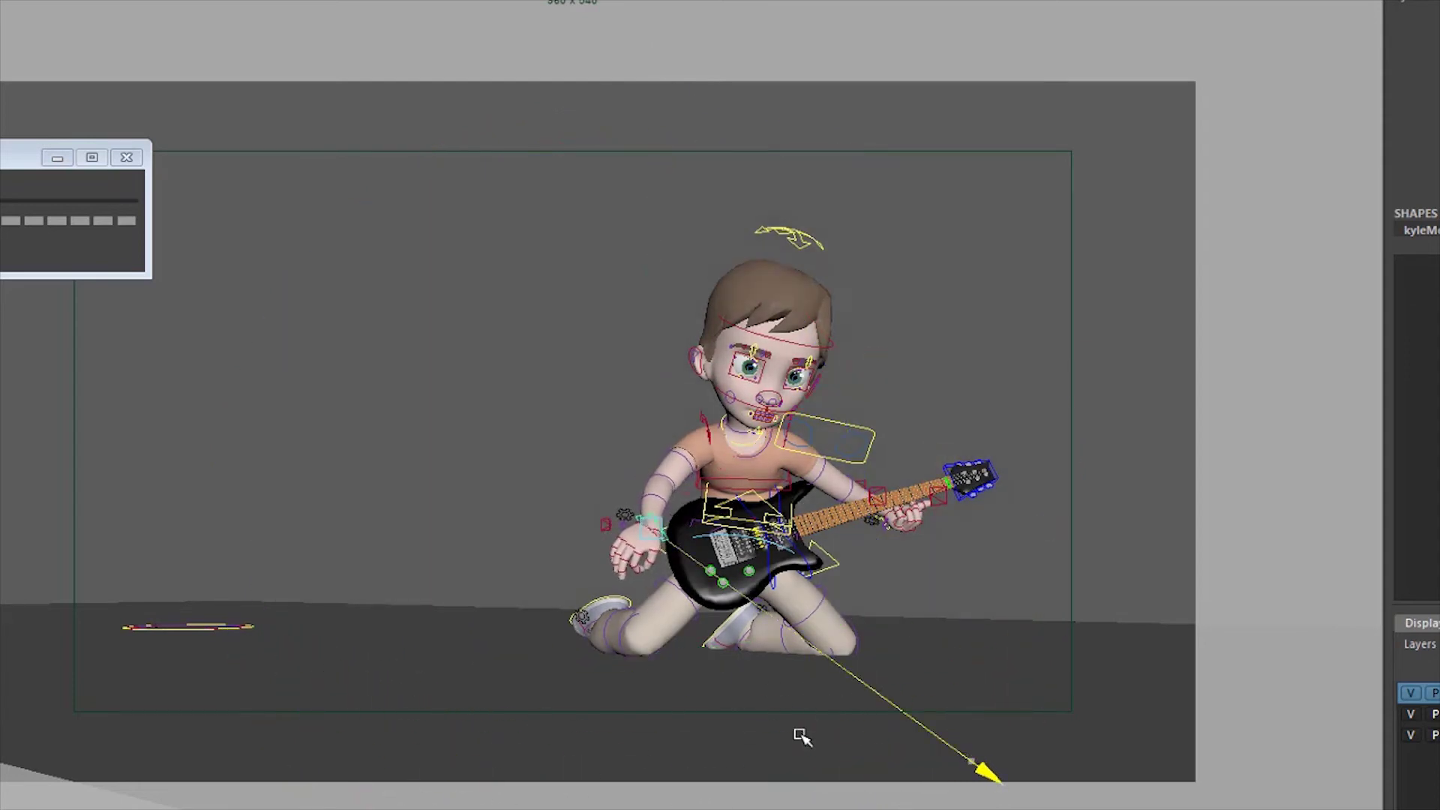
key(r)
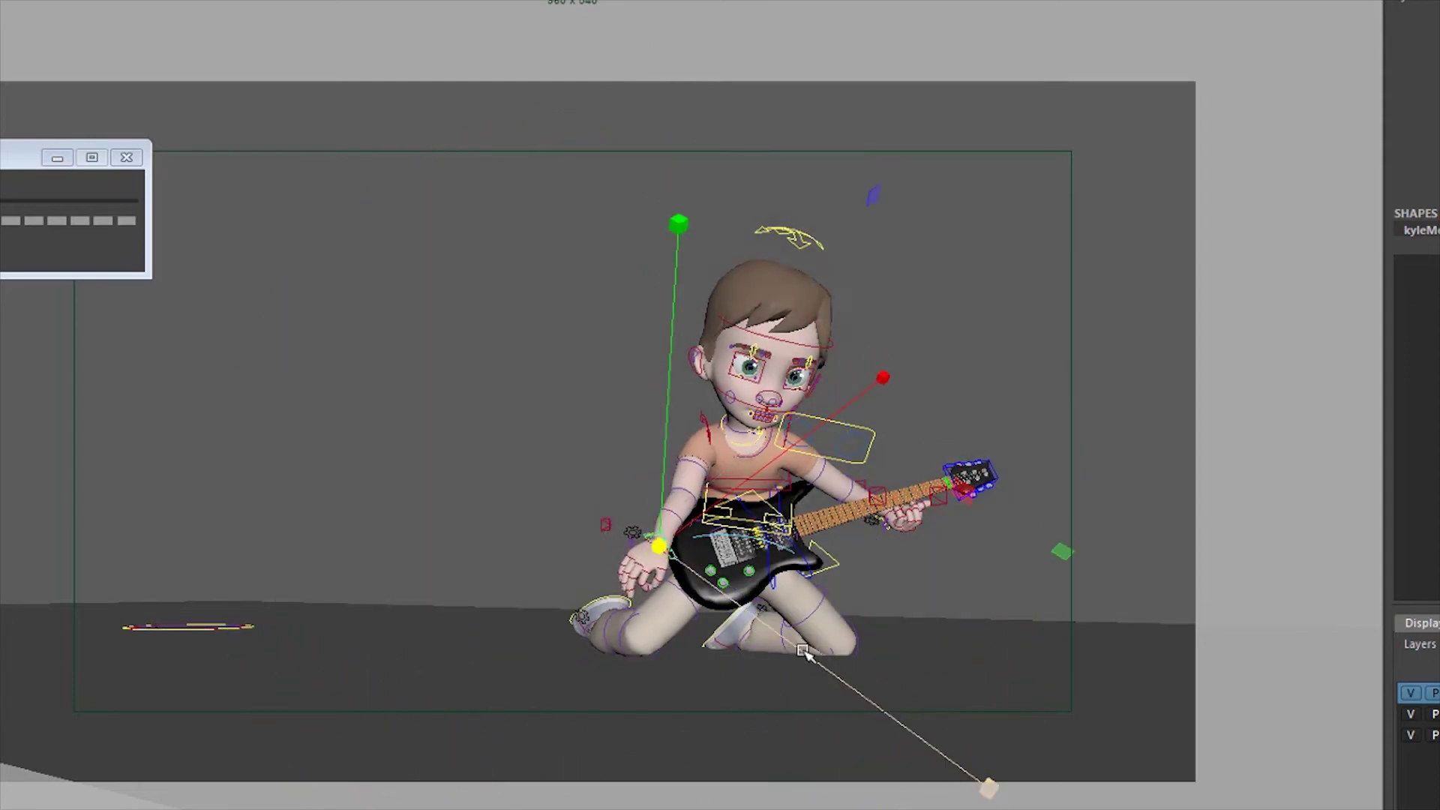
key(e)
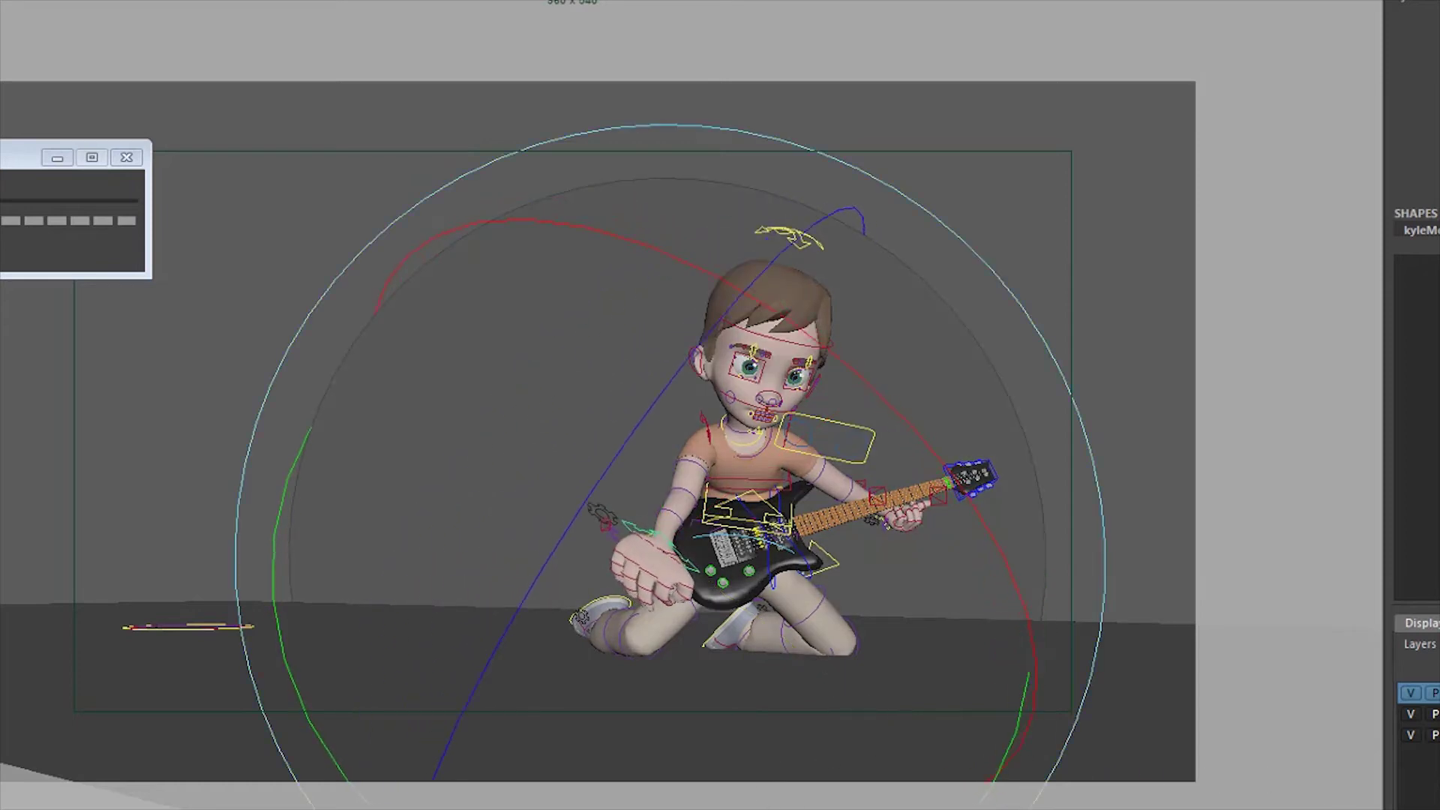
key(r)
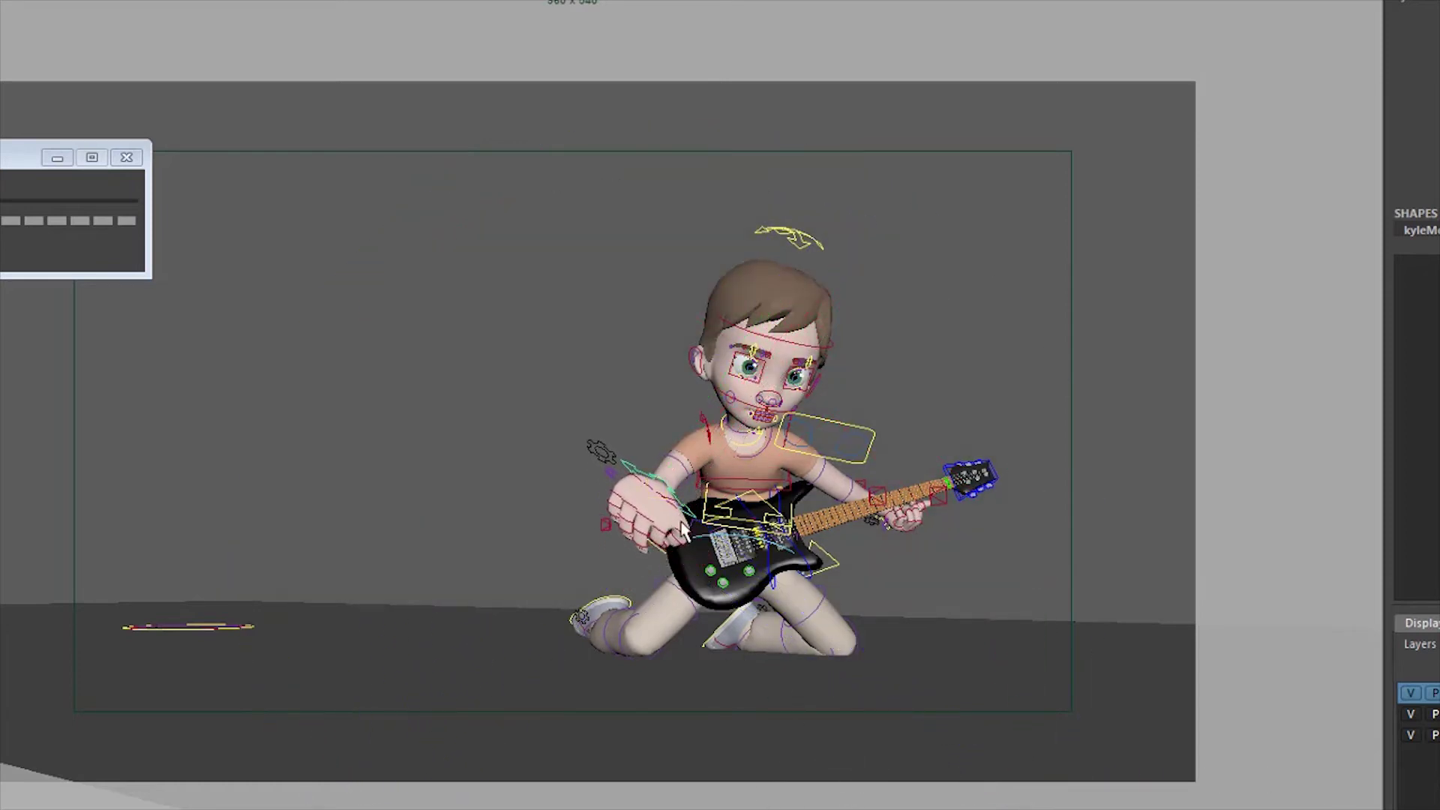
Try to enlarge the strumming arm's upper section and reposition the enlarged hand beside the guitar
click(681, 463)
drag(630, 387, 244, 2)
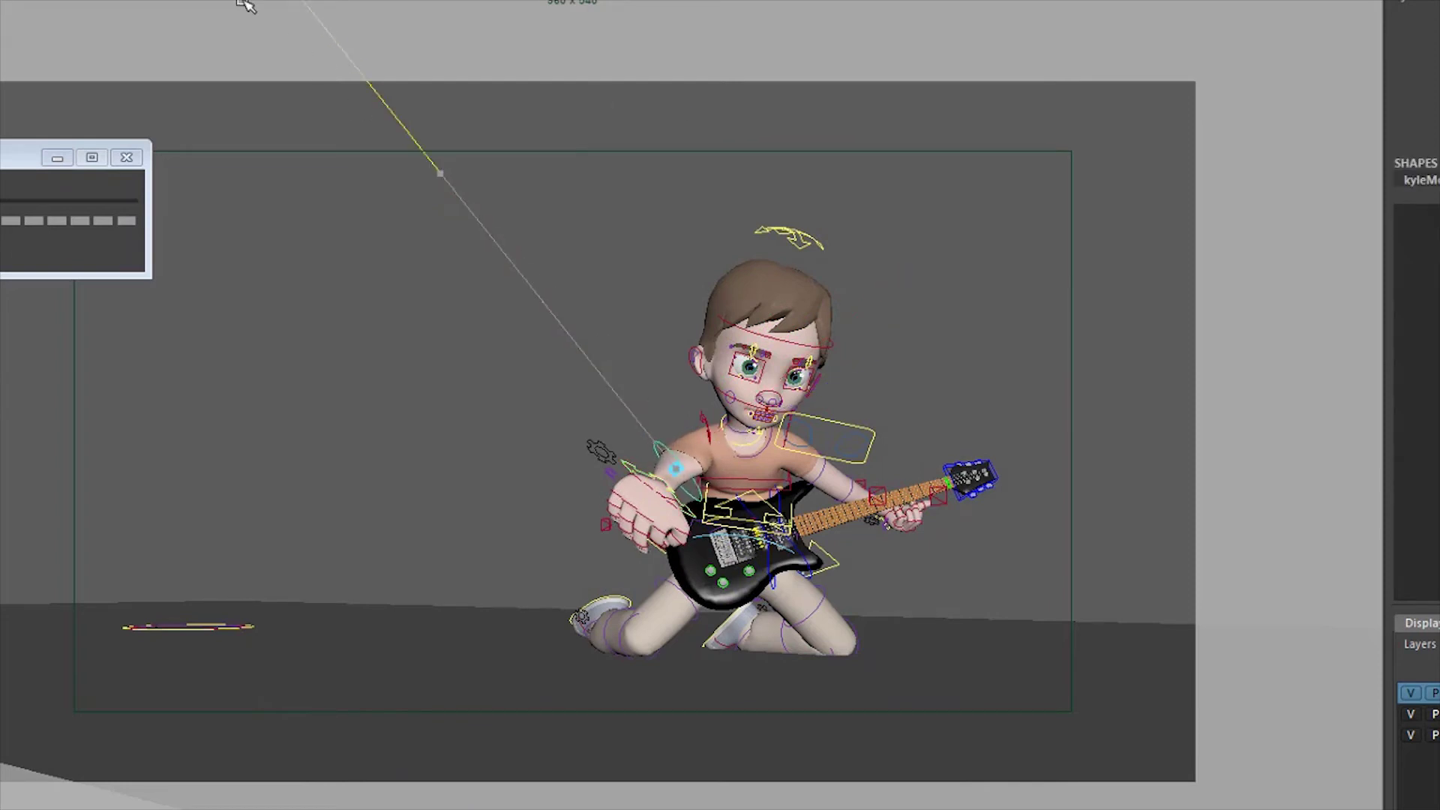
key(e)
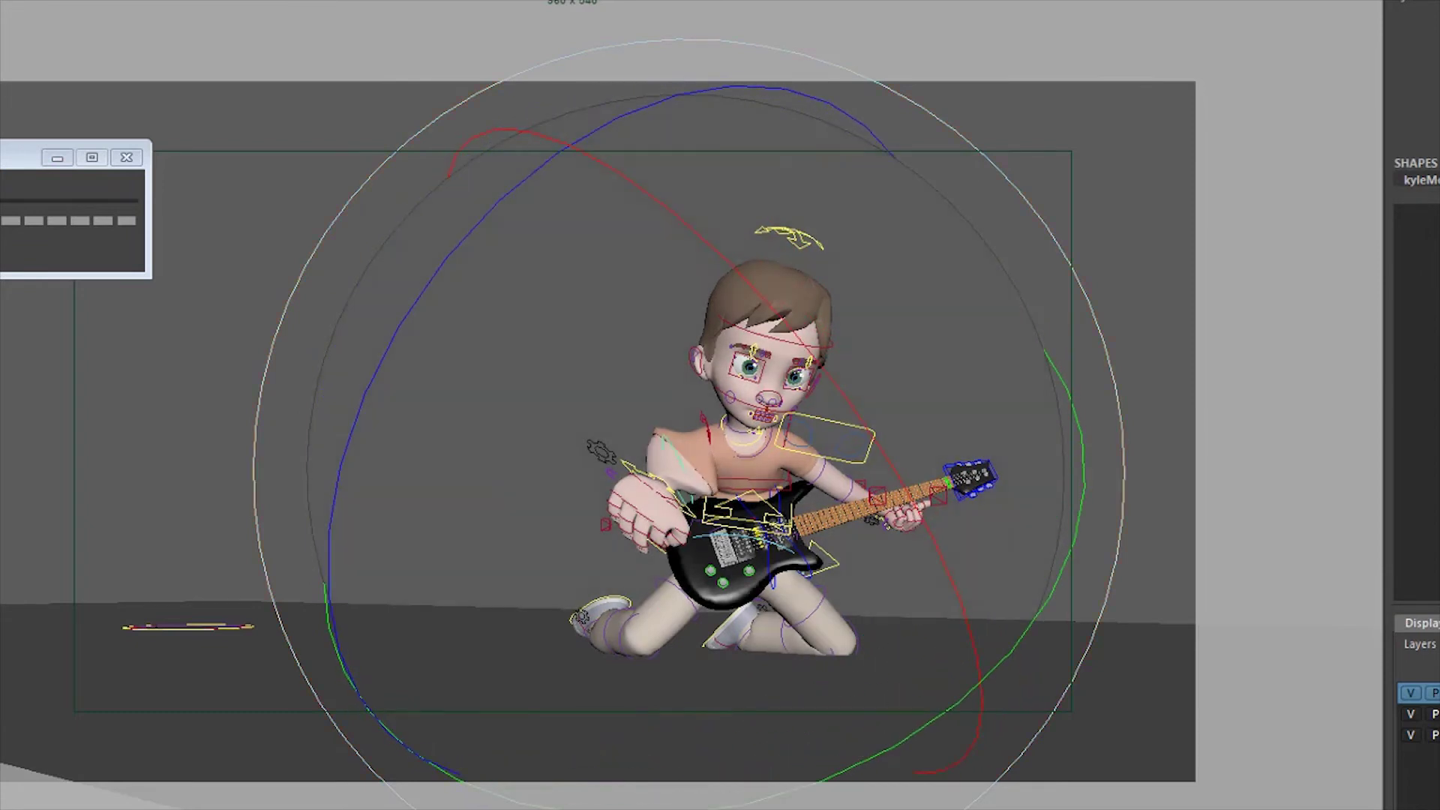
key(alt+v)
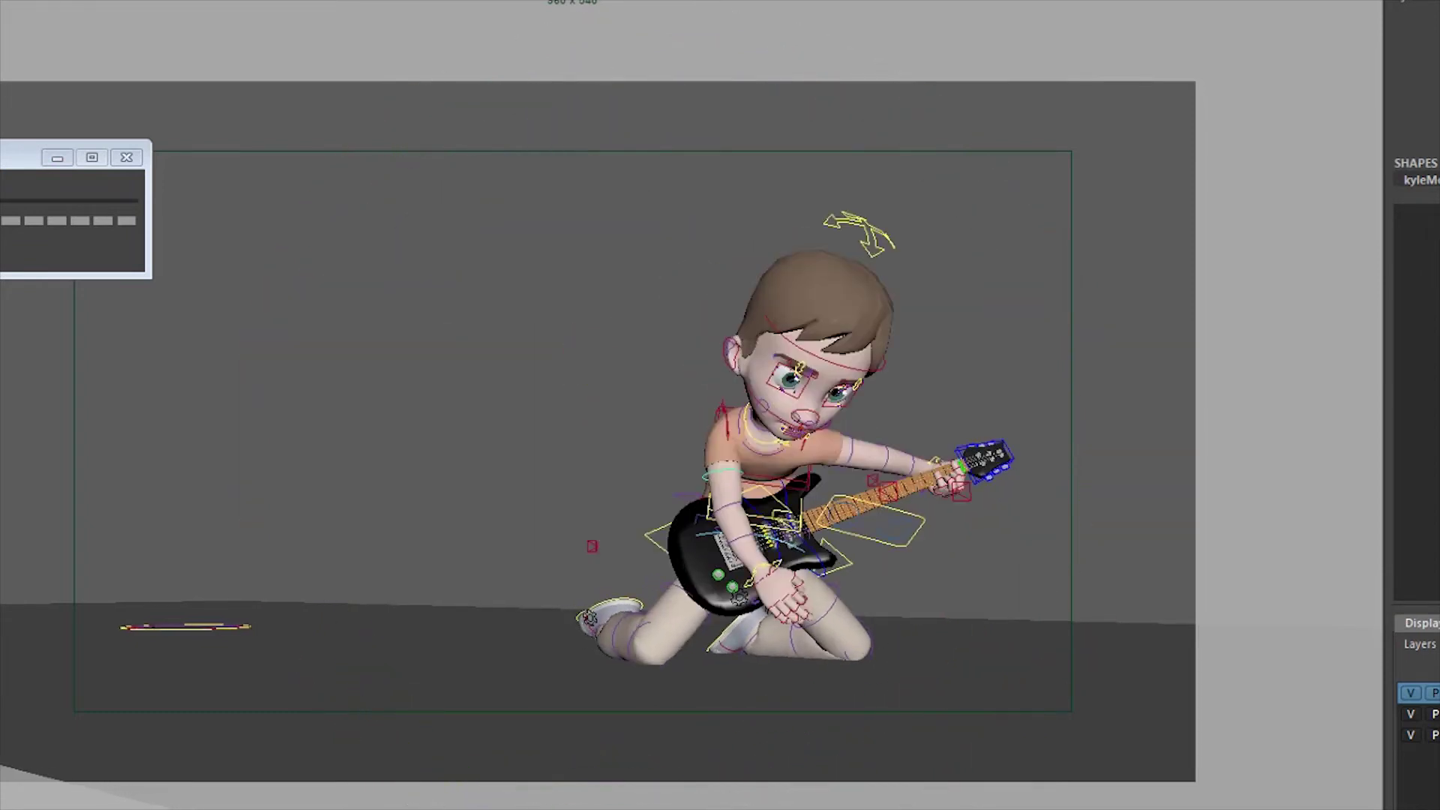
key(q)
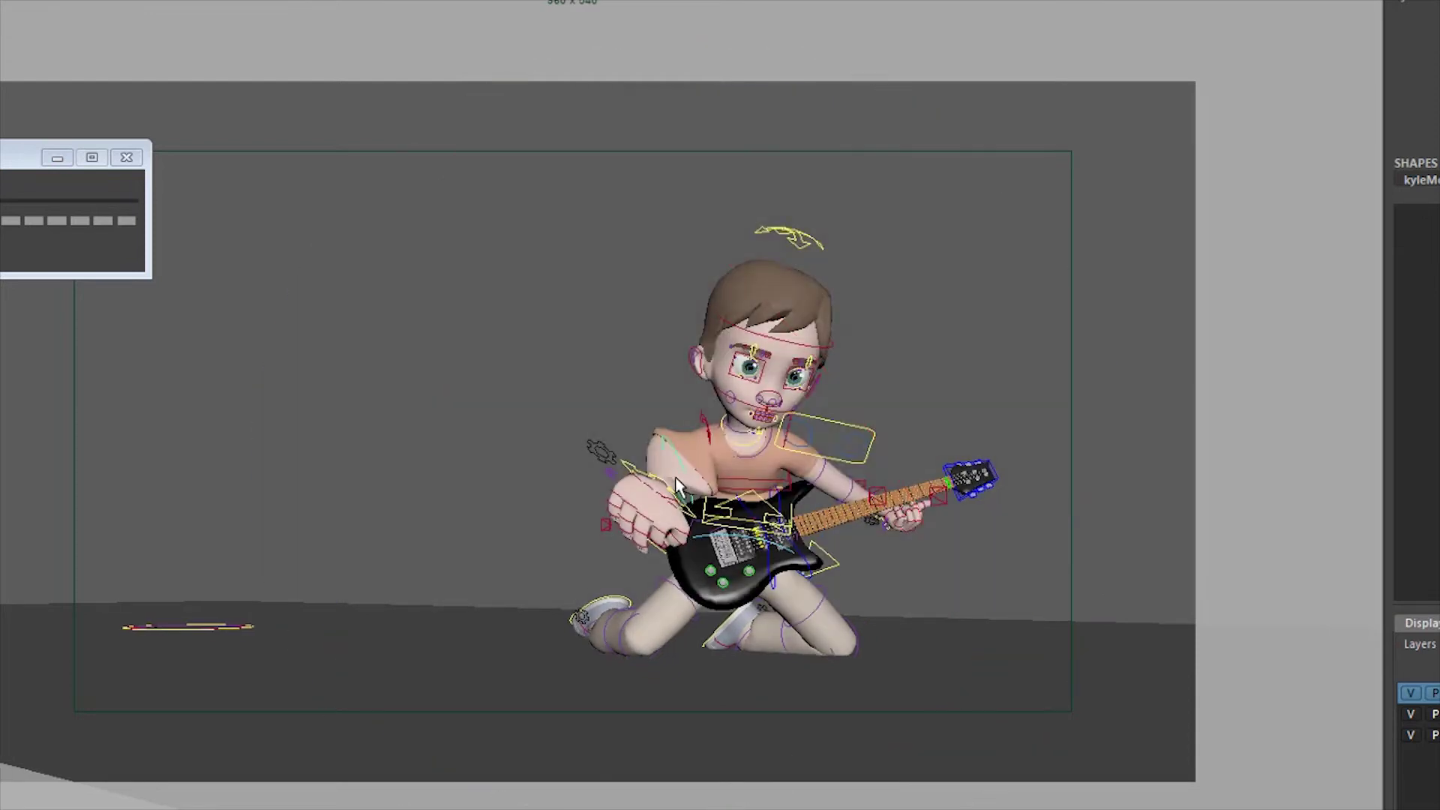
click(677, 490)
key(w)
key(r)
middle_drag(846, 398, 830, 413)
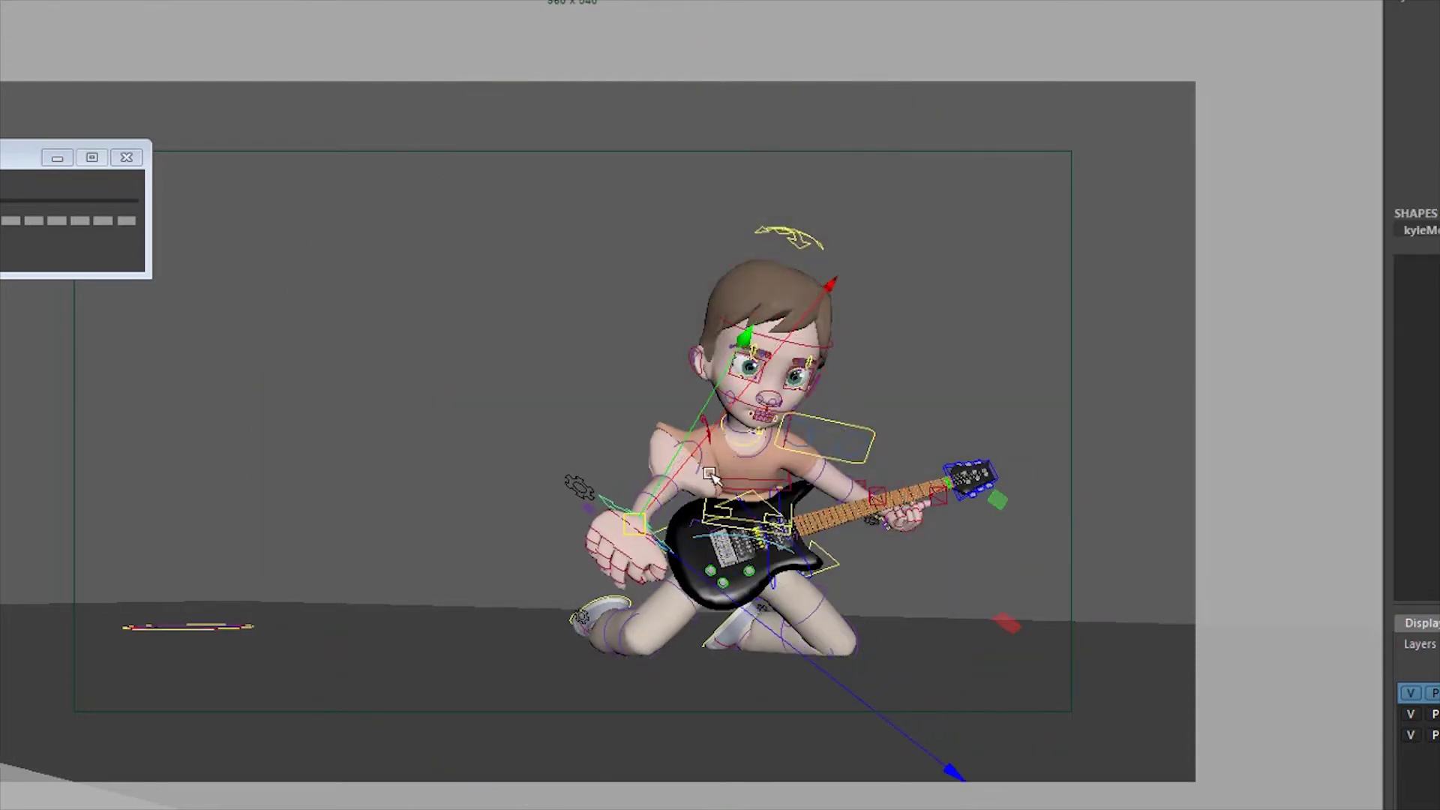
Undo the recent scaling, rotation and placement changes on the strumming arm and hand
key(ctrl+z)
key(ctrl+z)
key(ctrl+z)
key(ctrl+z)
key(ctrl+z)
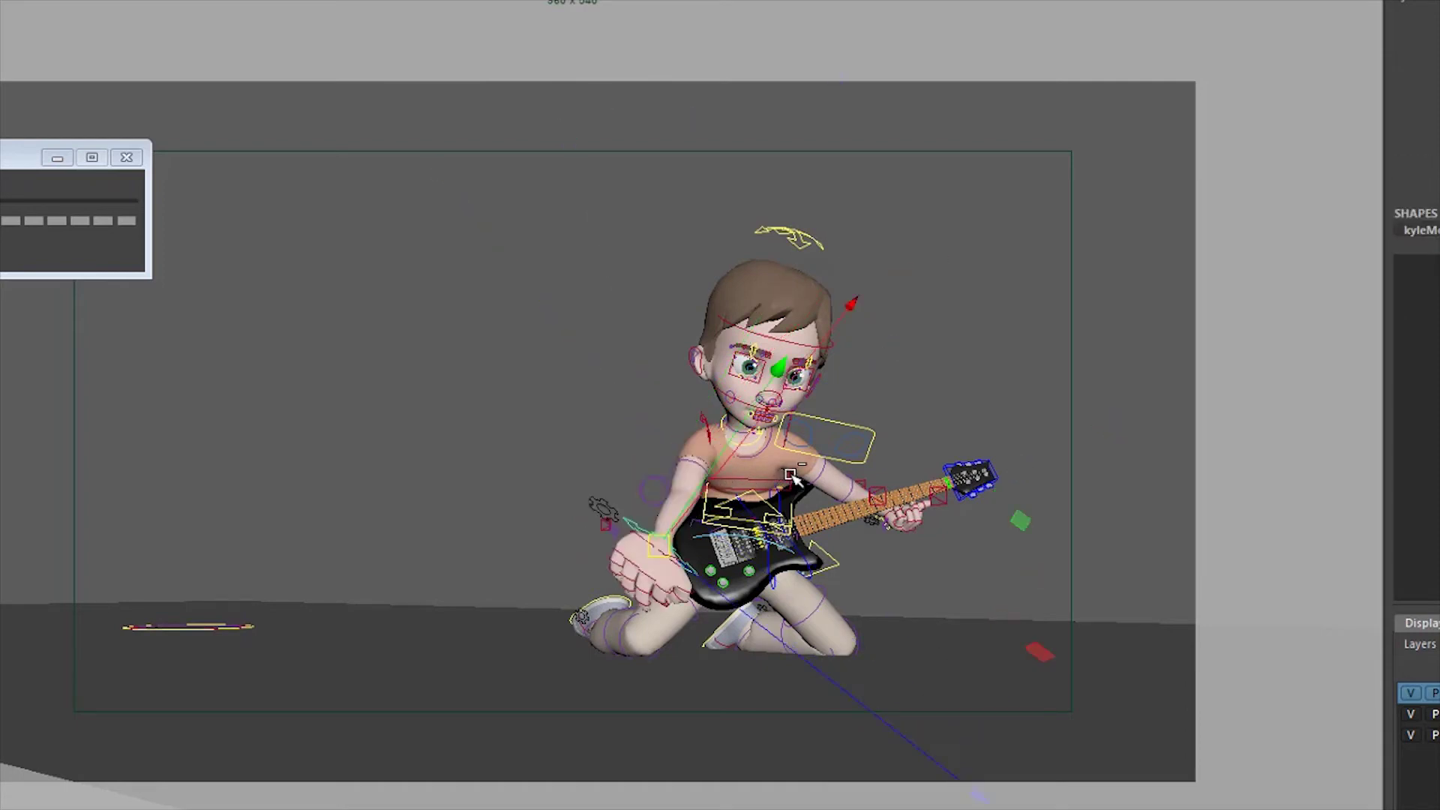
key(ctrl+z)
key(ctrl+z)
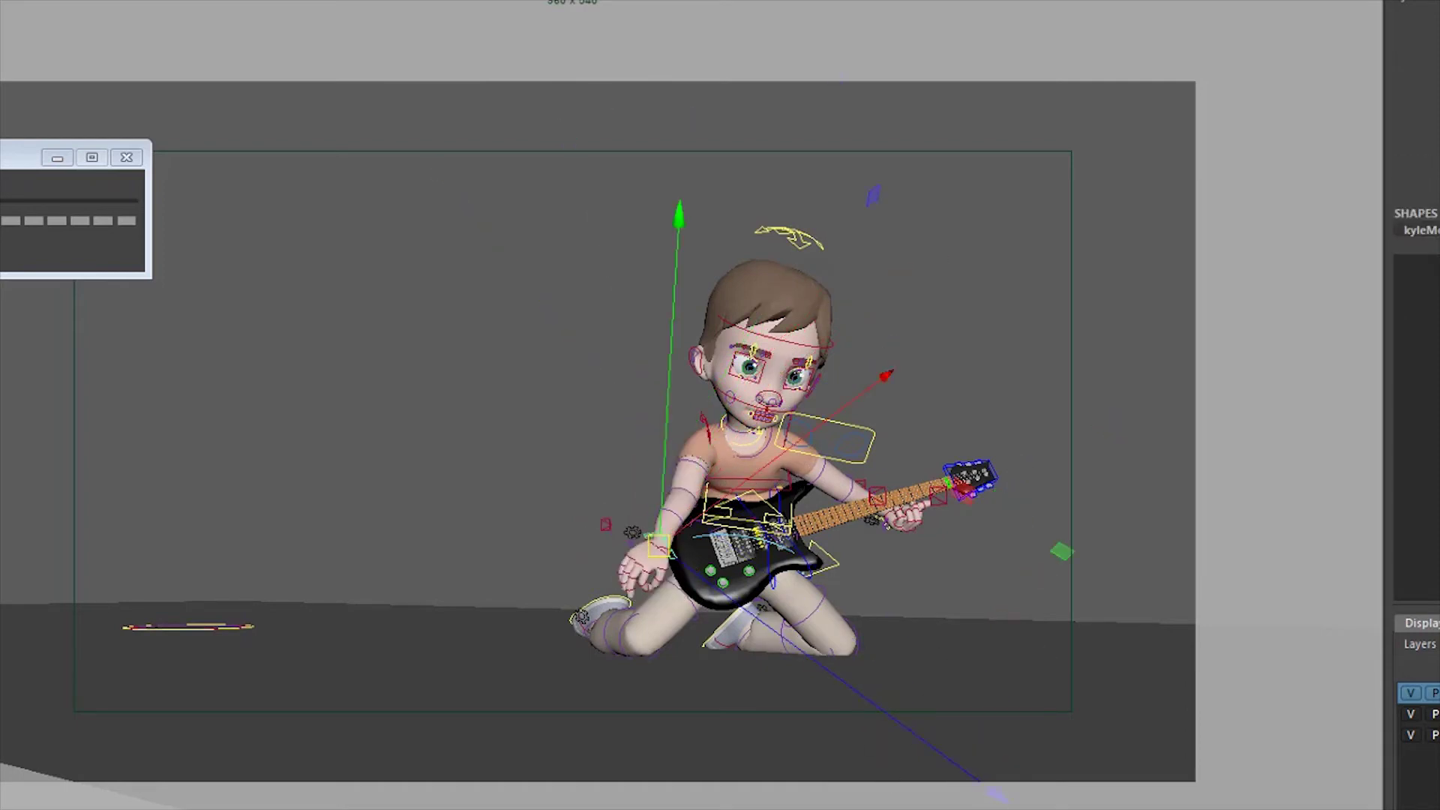
key(ctrl+z)
key(ctrl+z)
key(ctrl+z)
key(ctrl+z)
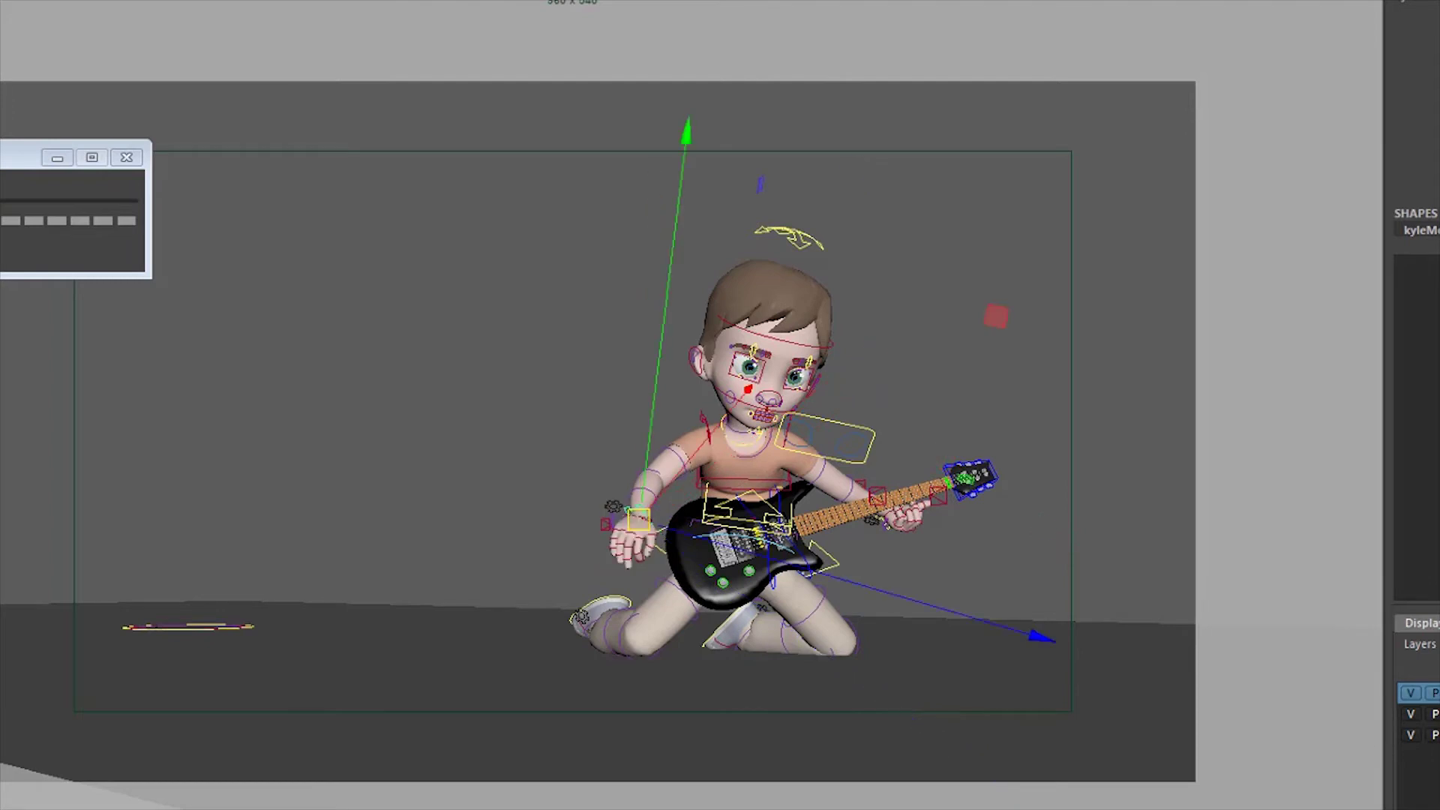
key(ctrl+z)
key(ctrl+z)
key(ctrl+z)
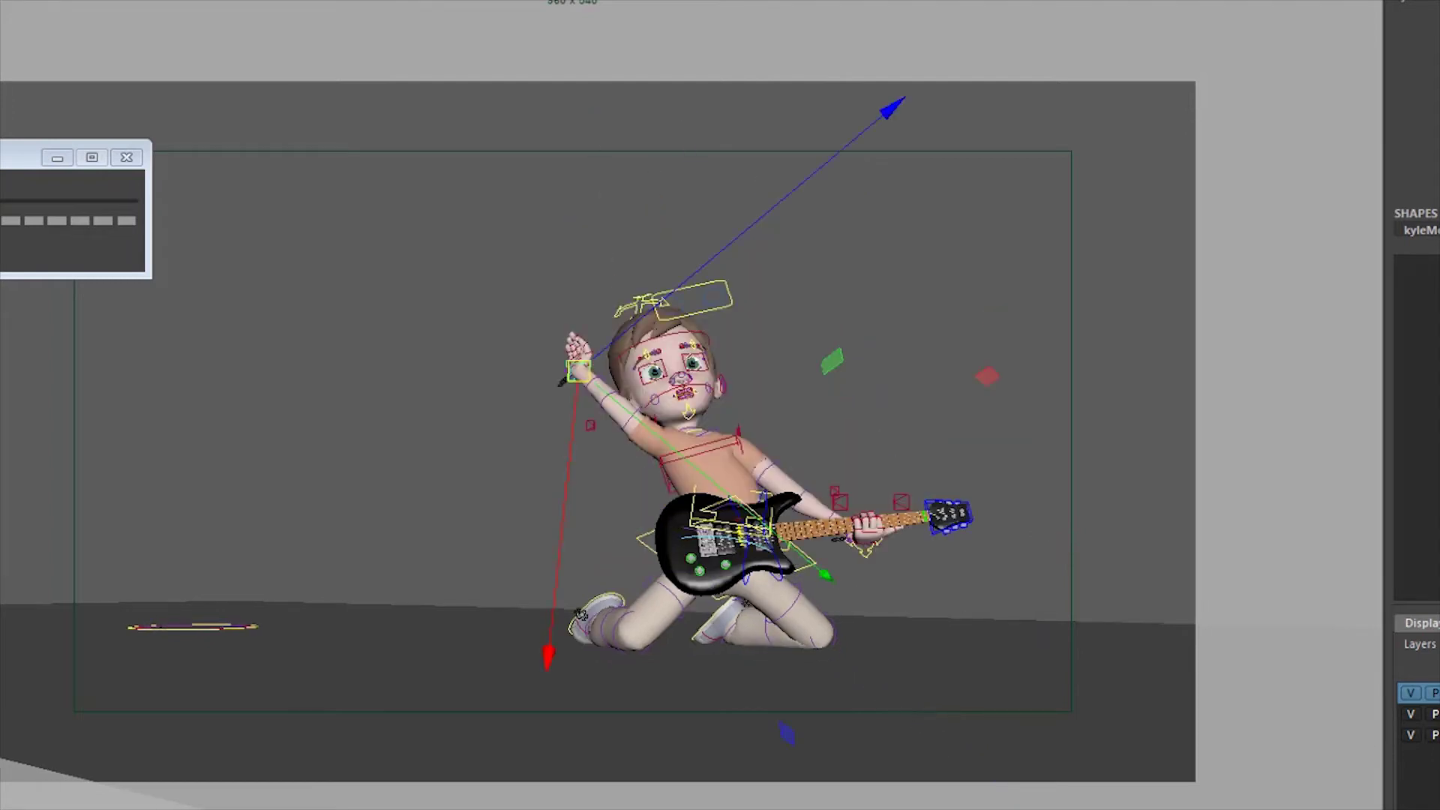
Move the strumming hand out beside the guitar body and rotate it in the bowed kneeling pose
middle_drag(1003, 780, 891, 724)
key(e)
drag(929, 675, 1061, 550)
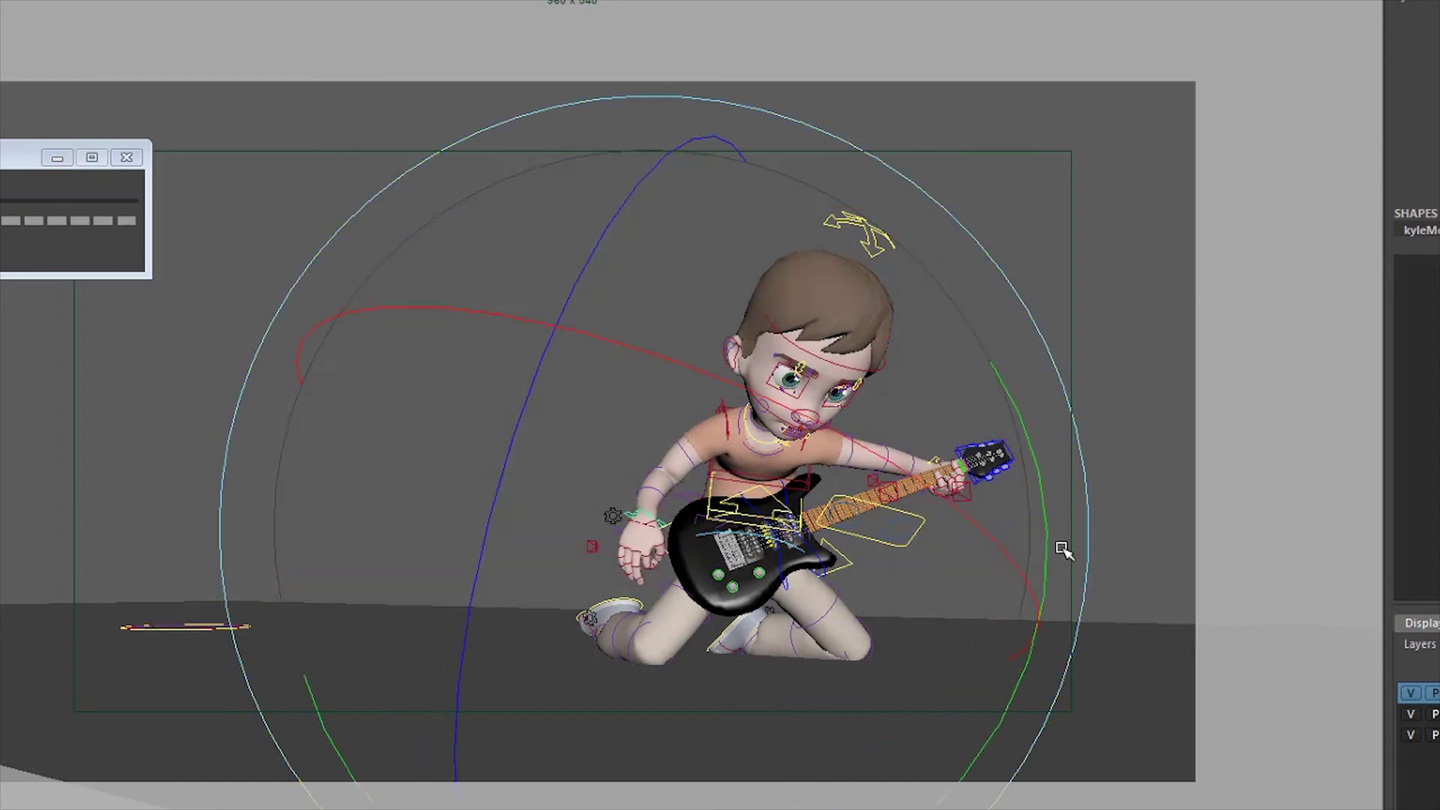
key(w)
middle_drag(1063, 549, 1045, 579)
Rotate the strumming hand outward at the wrist and fine-tune its position near the back knee
key(q)
click(647, 512)
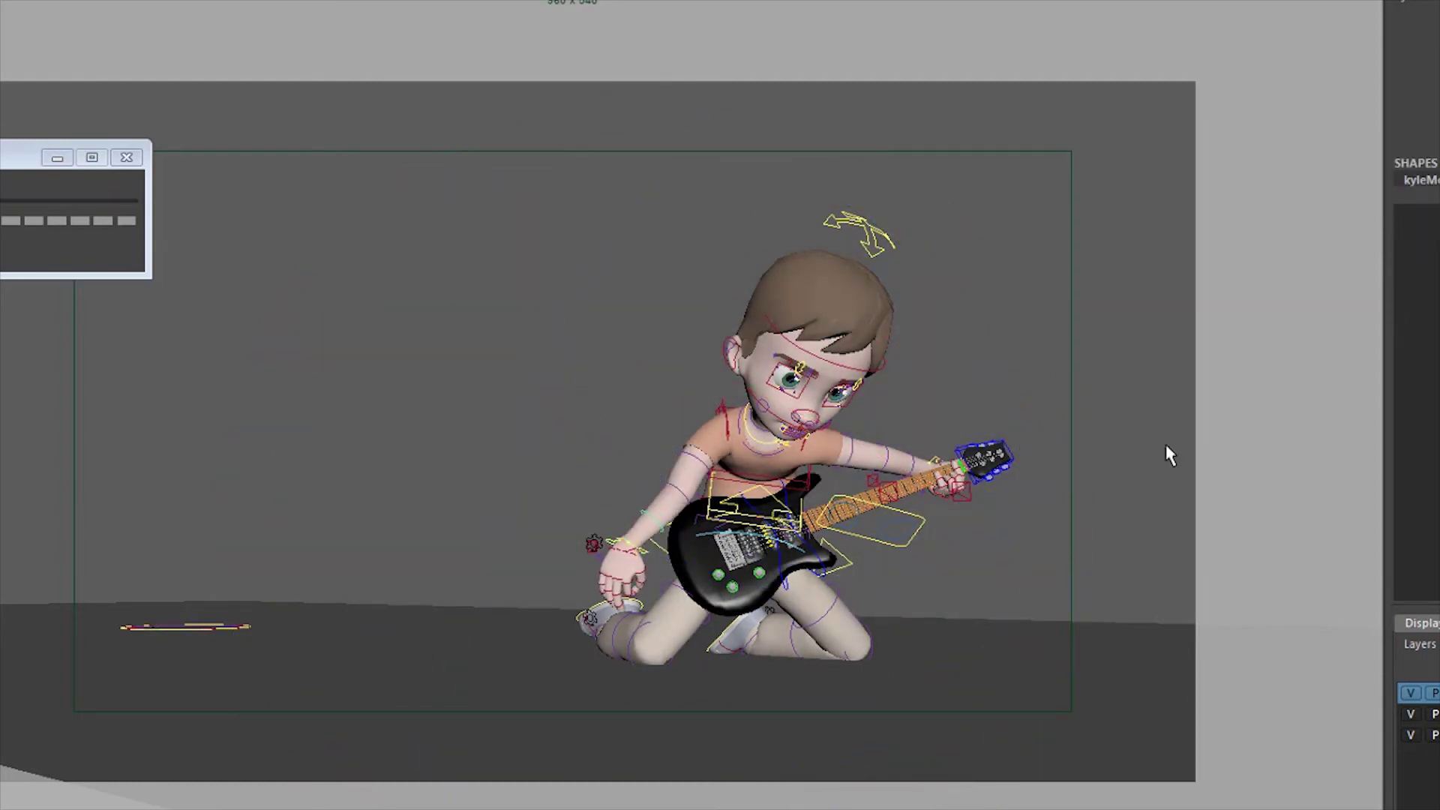
click(646, 548)
key(e)
drag(1018, 518, 801, 768)
key(w)
middle_drag(857, 648, 868, 613)
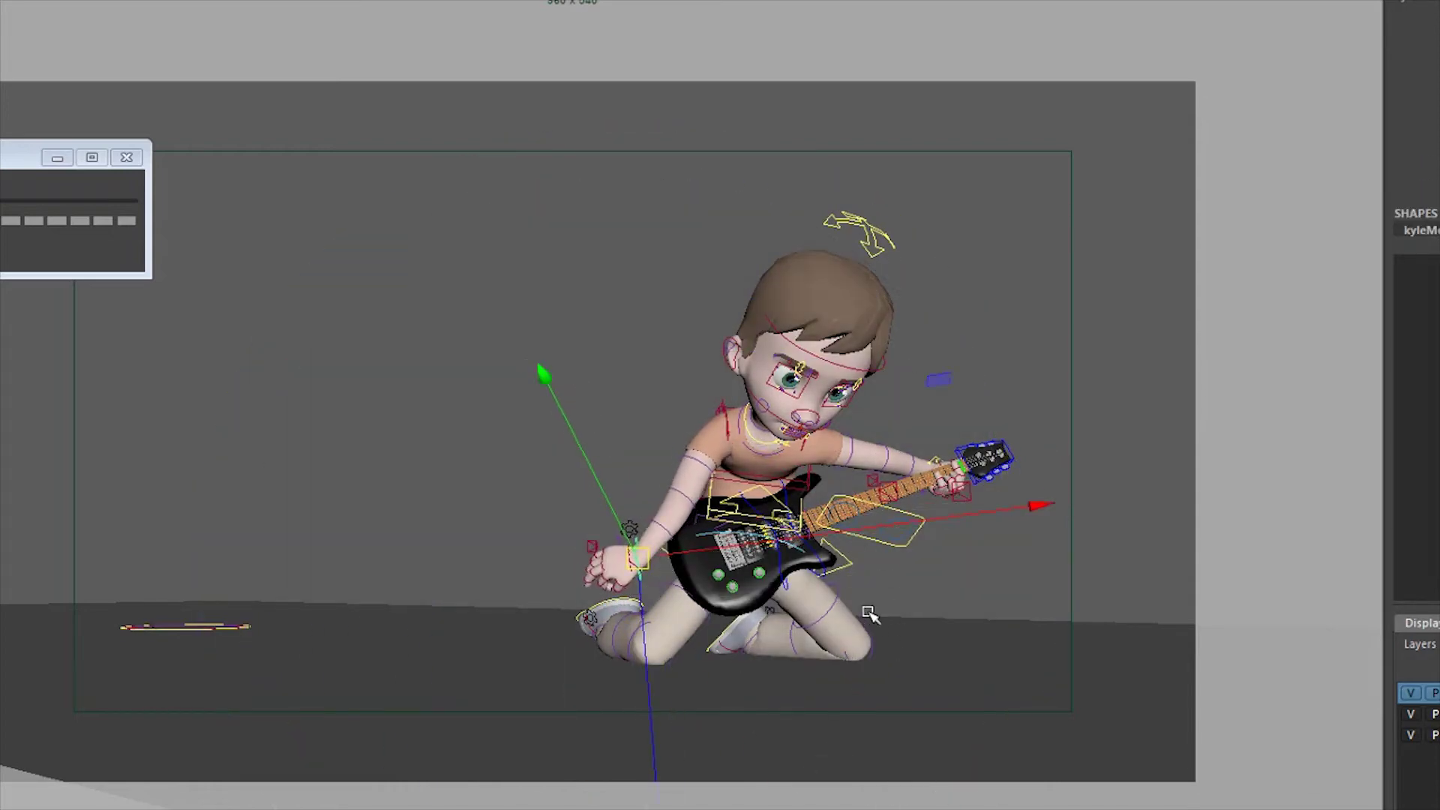
Rotate the strumming arm's shoulder control to follow the lowered arm
click(726, 408)
key(e)
drag(803, 510, 836, 566)
key(q)
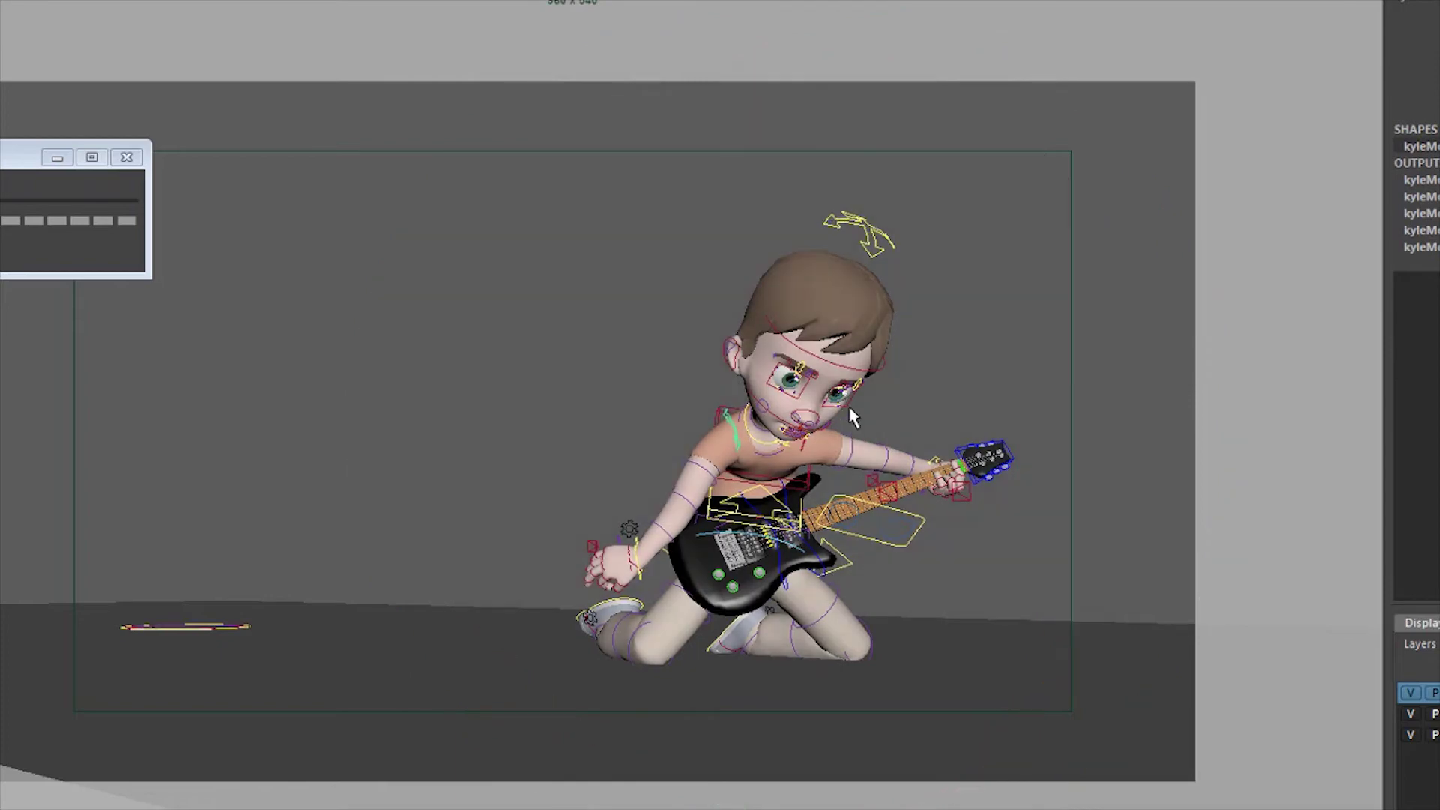
Rotate the chest upright out of the forward bend and shift it slightly
click(792, 481)
key(e)
drag(1045, 402, 964, 405)
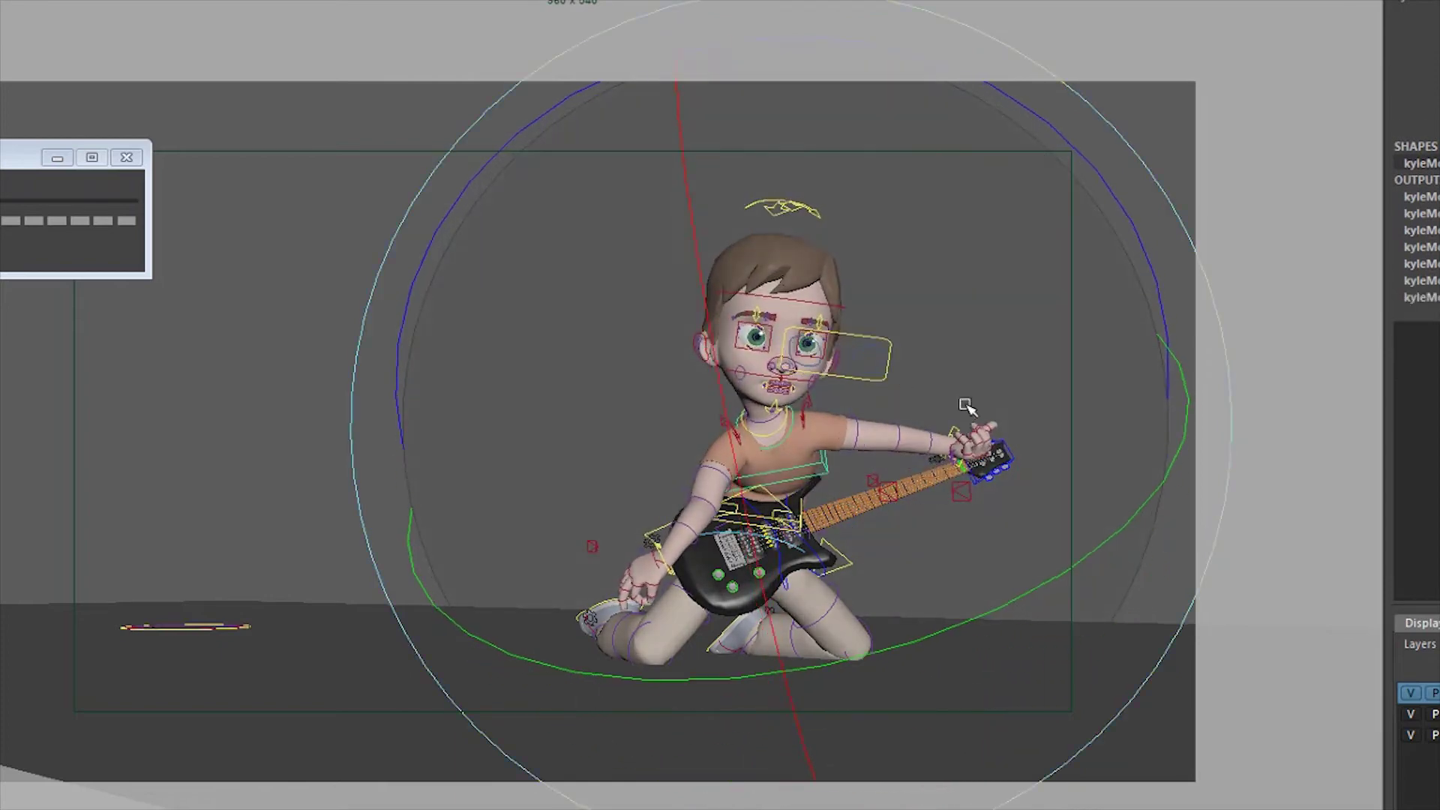
key(w)
middle_drag(948, 419, 928, 414)
Select the torso controls in the side view and blend their pose between the neighbouring keys with the tween slider
key(space)
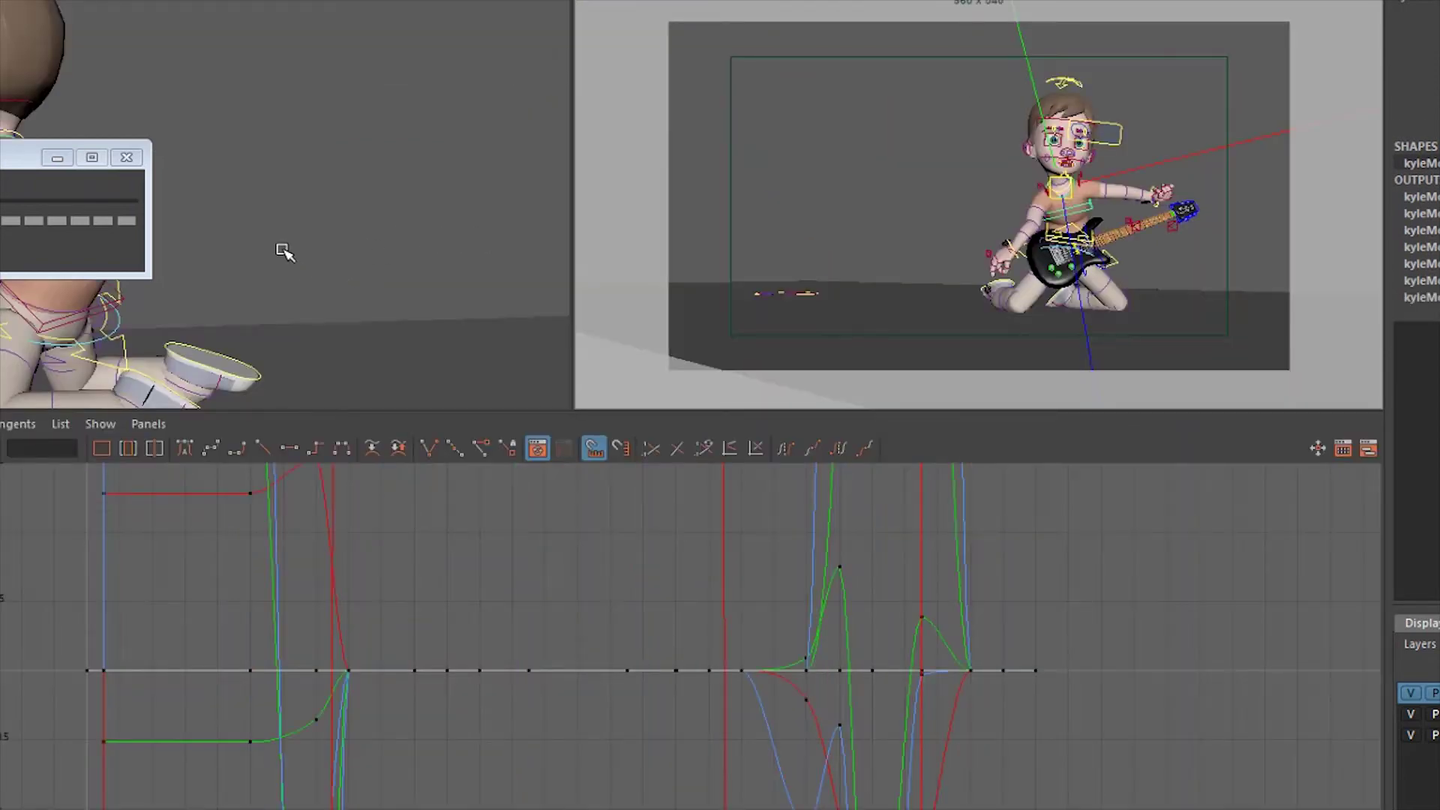
alt+drag(285, 252, 404, 214)
shift+click(390, 200)
shift+click(389, 272)
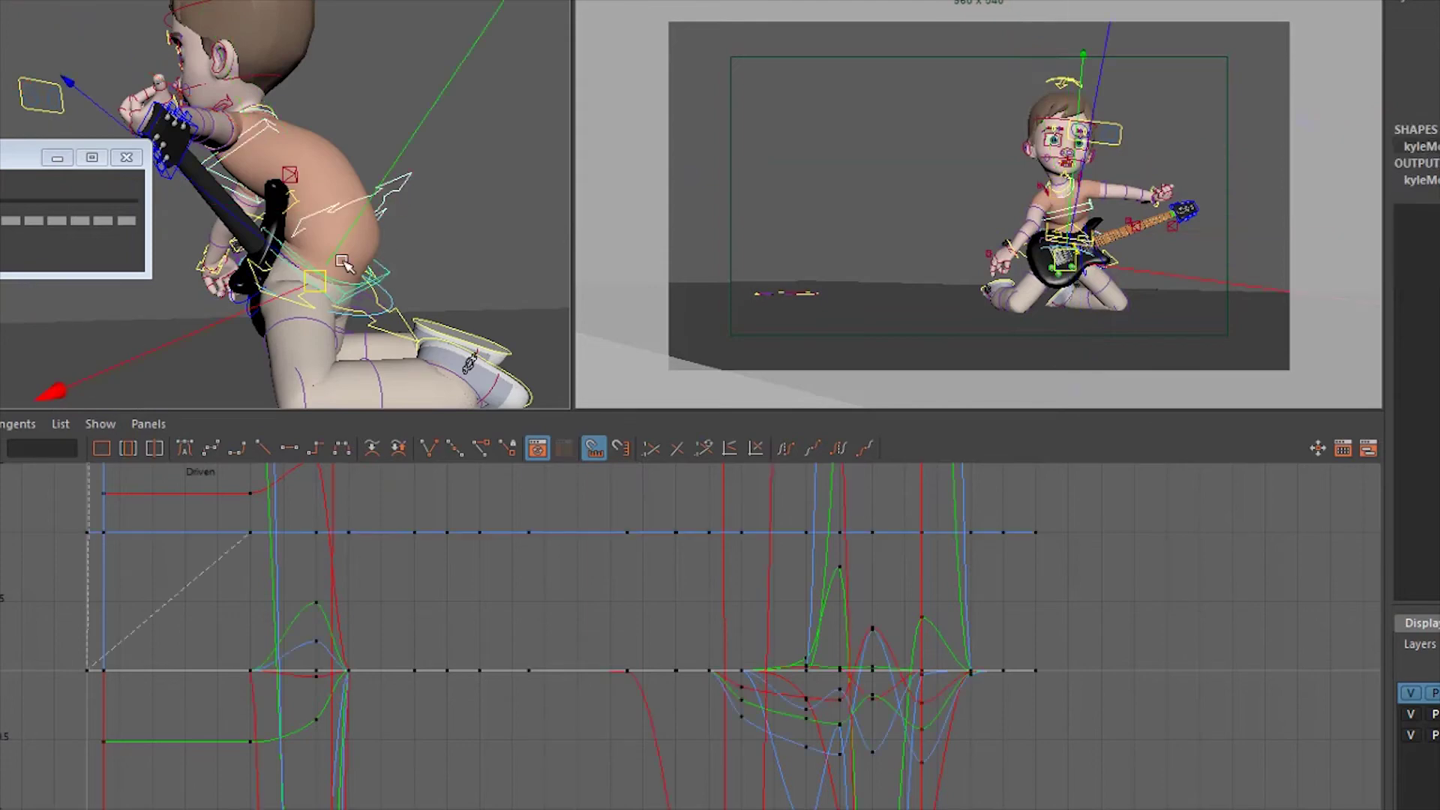
click(51, 201)
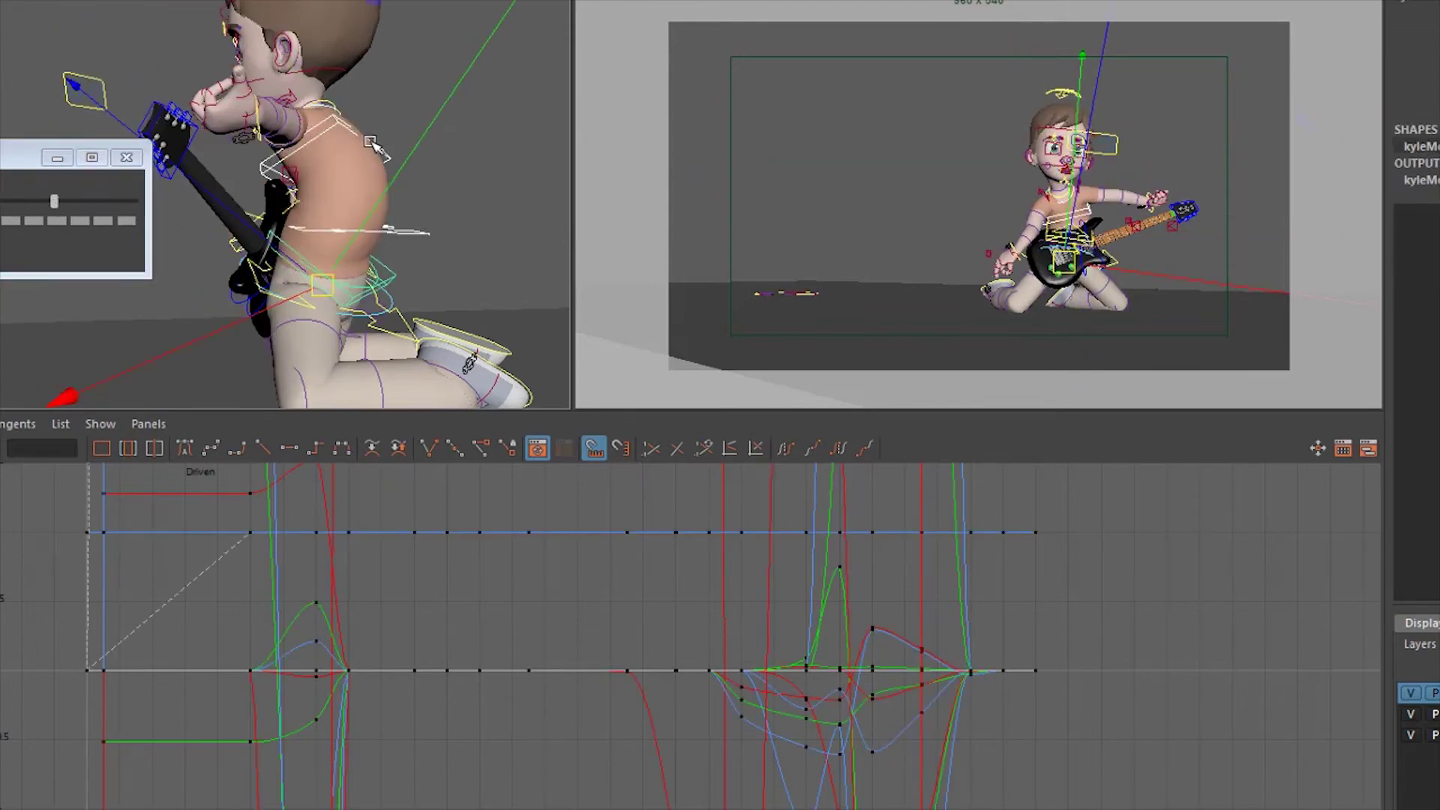
Reposition and rotate the chest control in the camera view to refine the torso's lean
key(space)
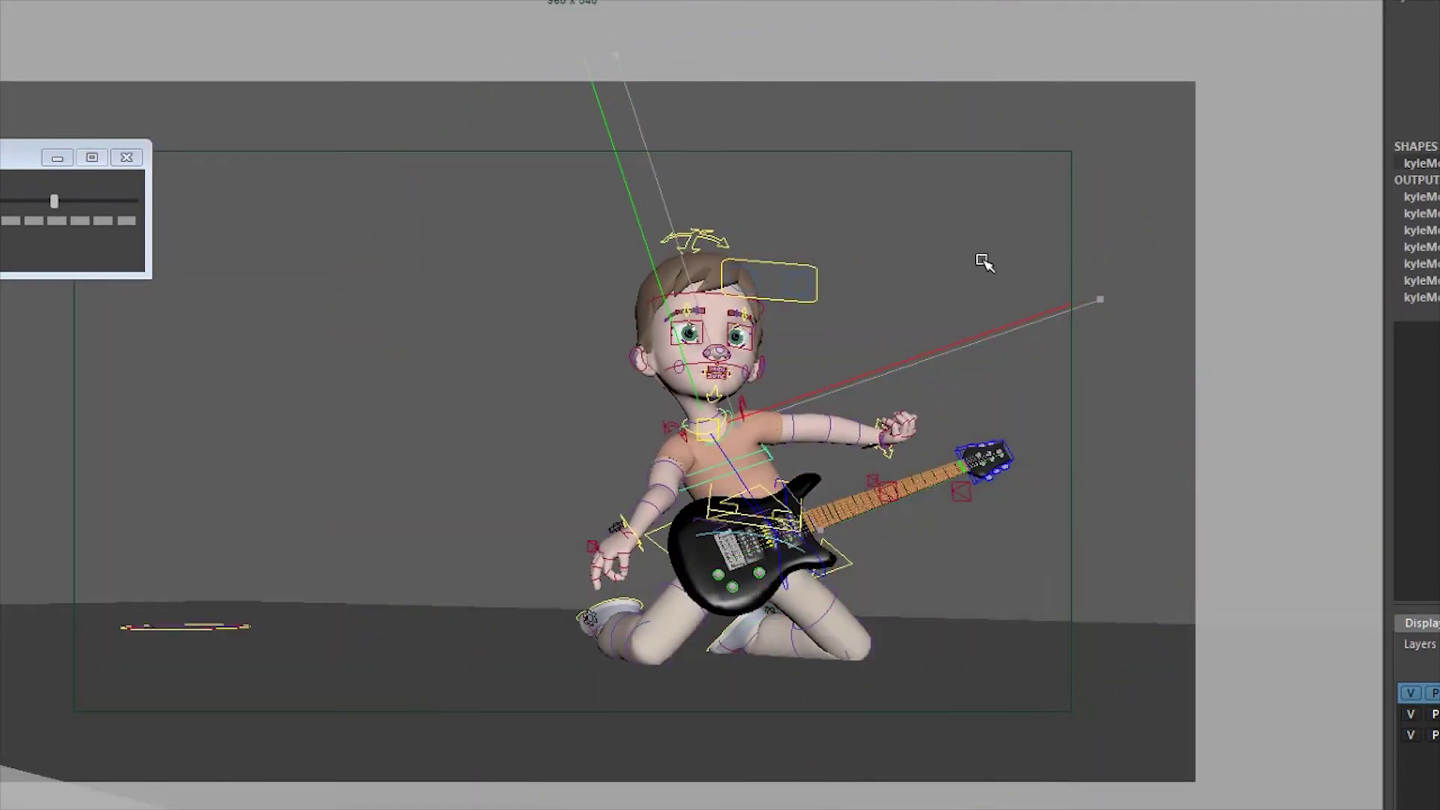
middle_drag(983, 261, 1001, 270)
key(e)
middle_drag(845, 398, 825, 375)
Select the head controls and blend the head pose toward the neighbouring key so it tilts toward the strumming arm
key(q)
click(718, 241)
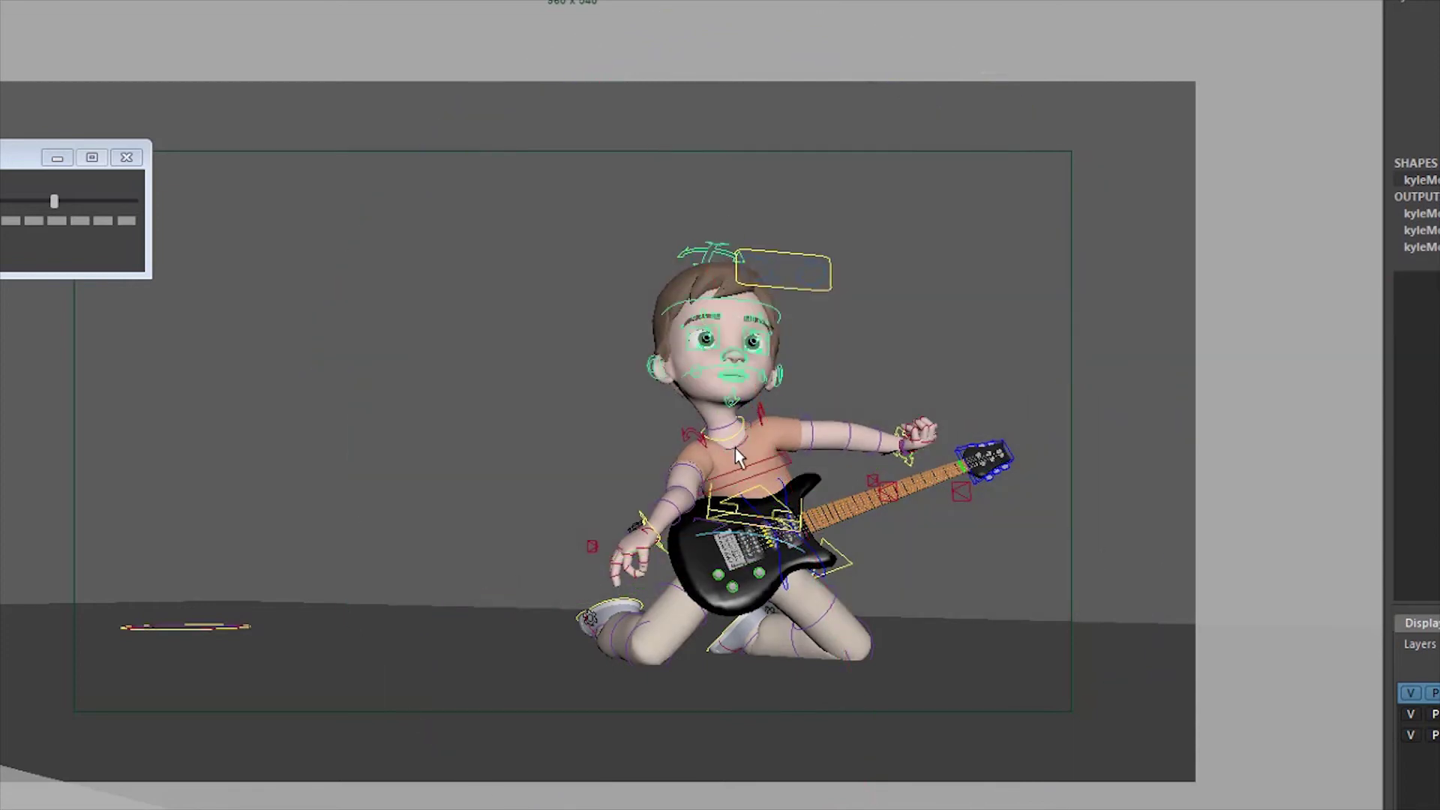
click(57, 221)
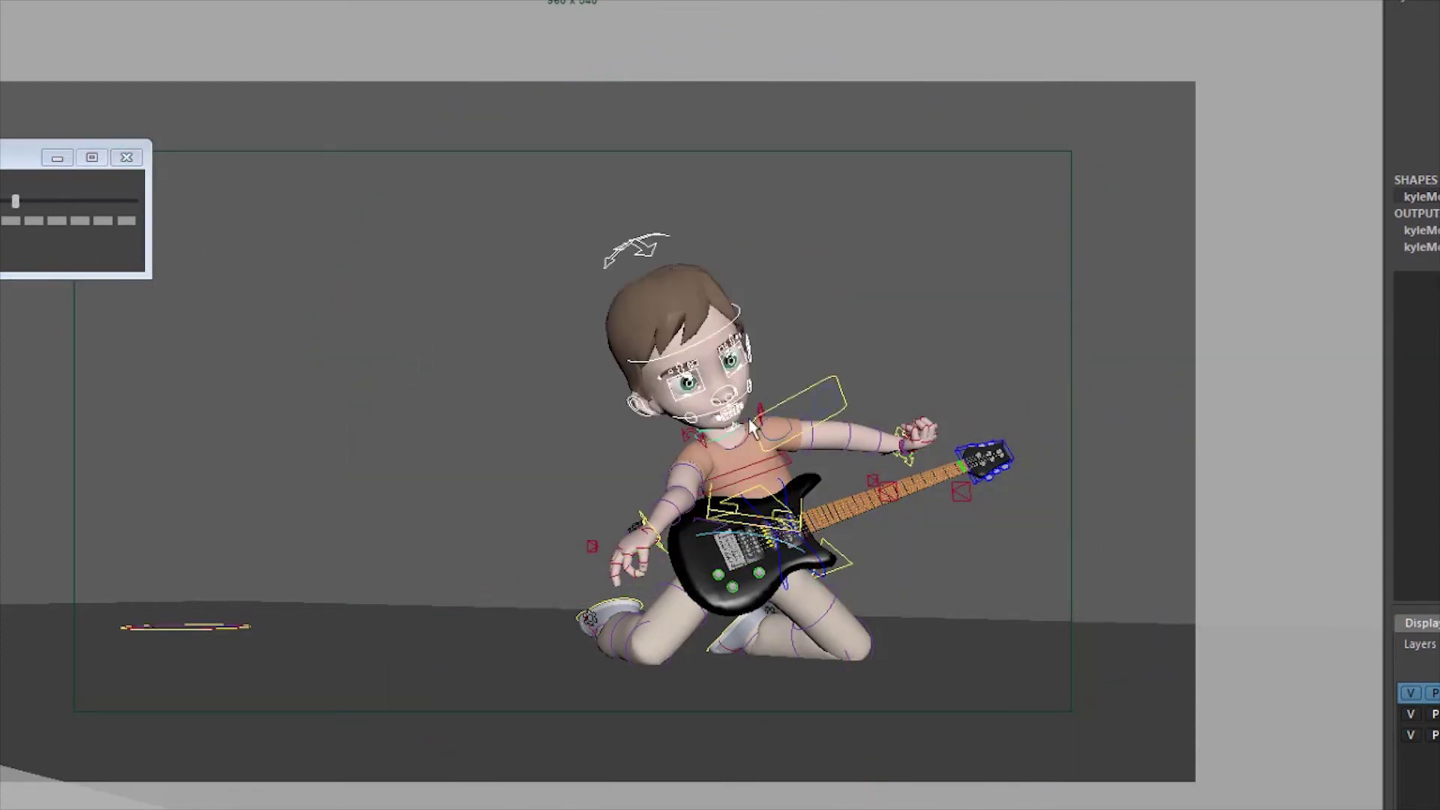
Blend the fretting hand toward its neighbouring key pose, then move it back onto the guitar neck
click(907, 465)
drag(15, 202, 0, 202)
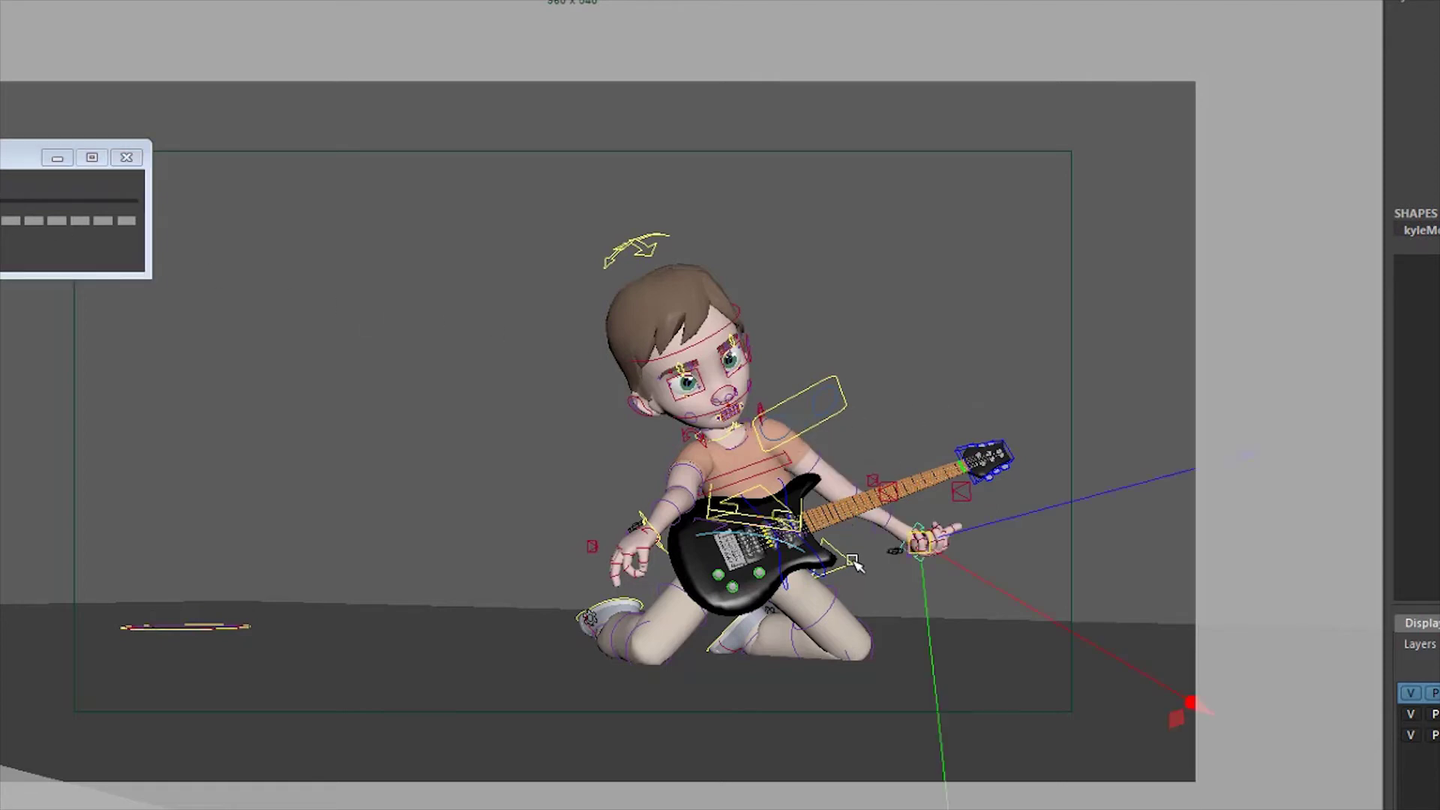
key(alt+v)
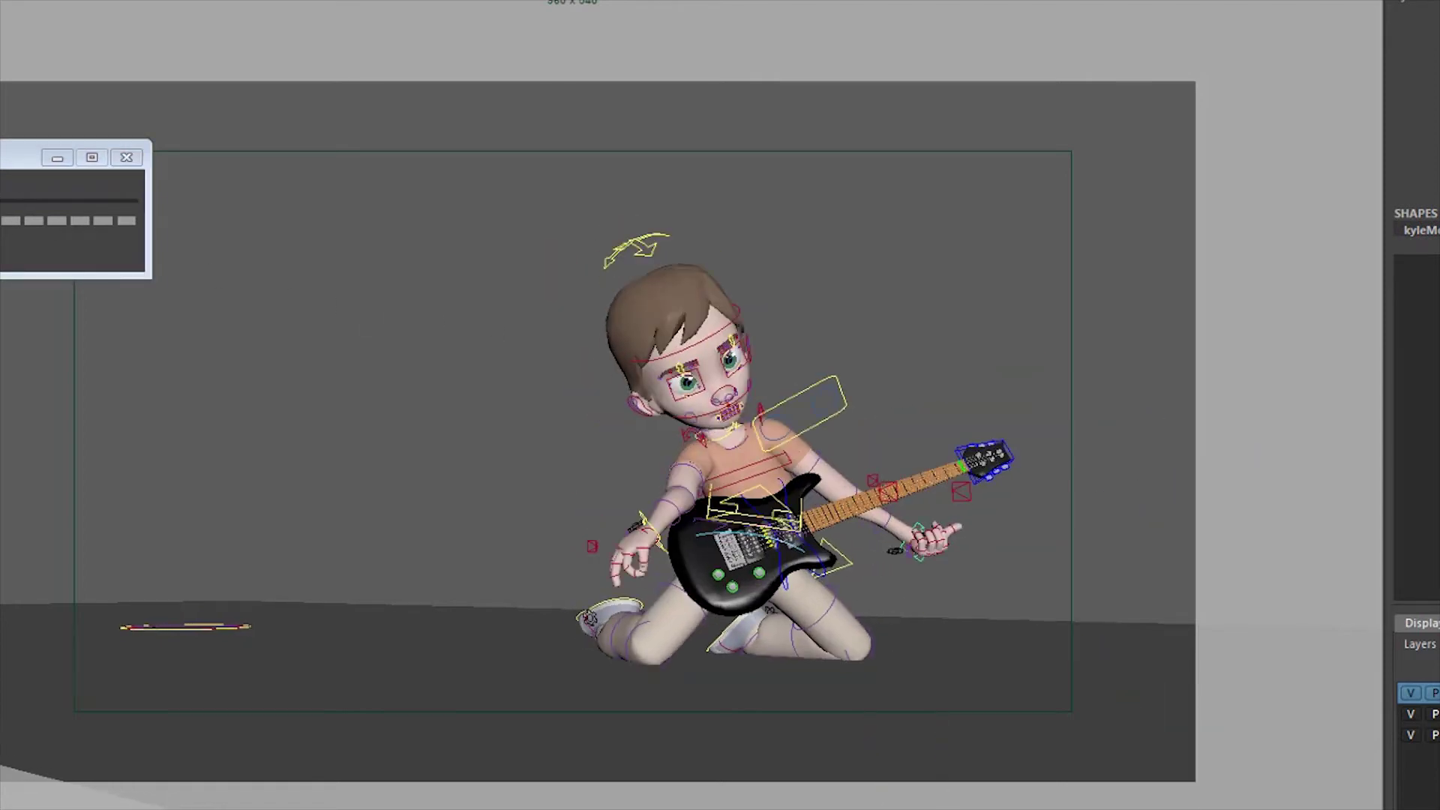
middle_drag(1018, 701, 1036, 636)
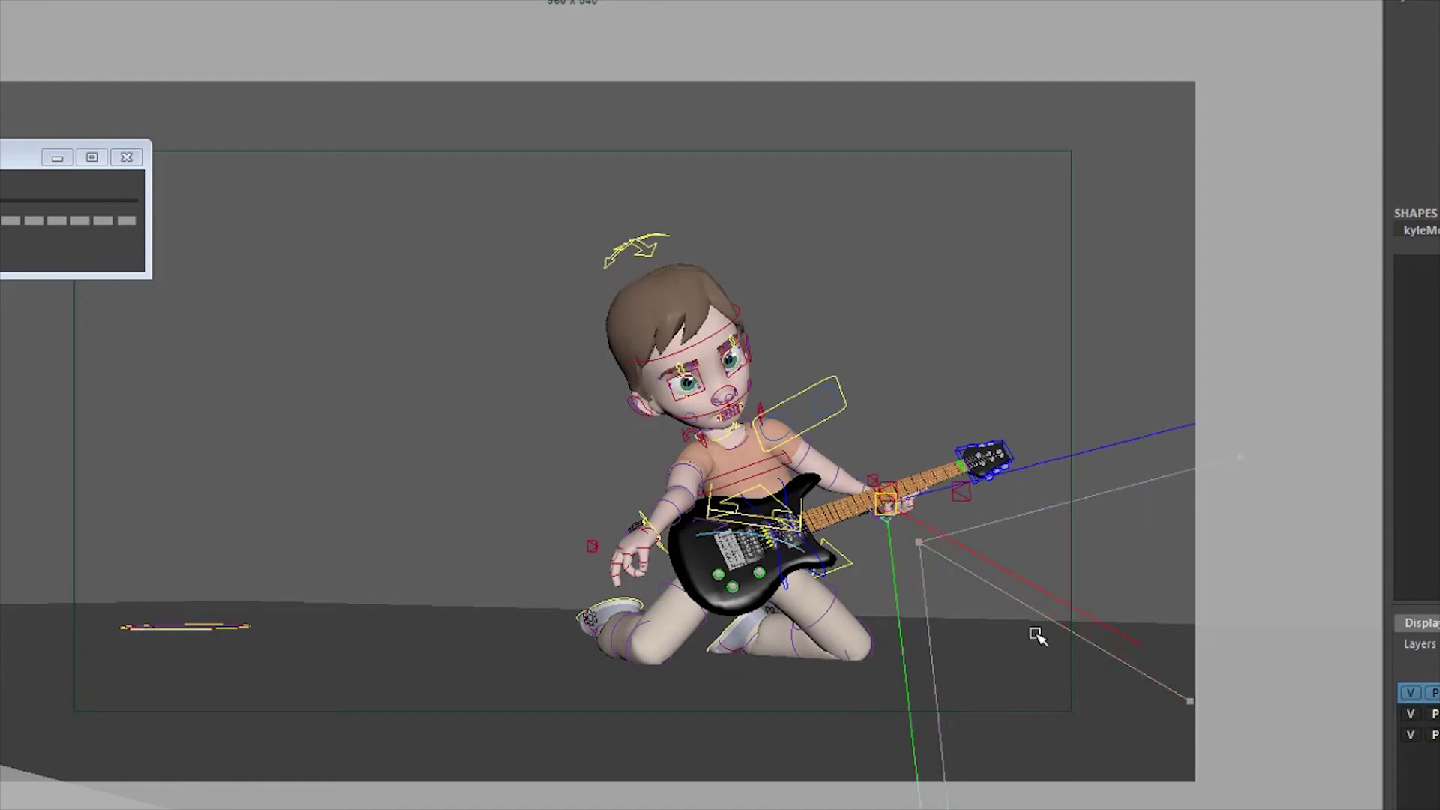
drag(969, 546, 993, 556)
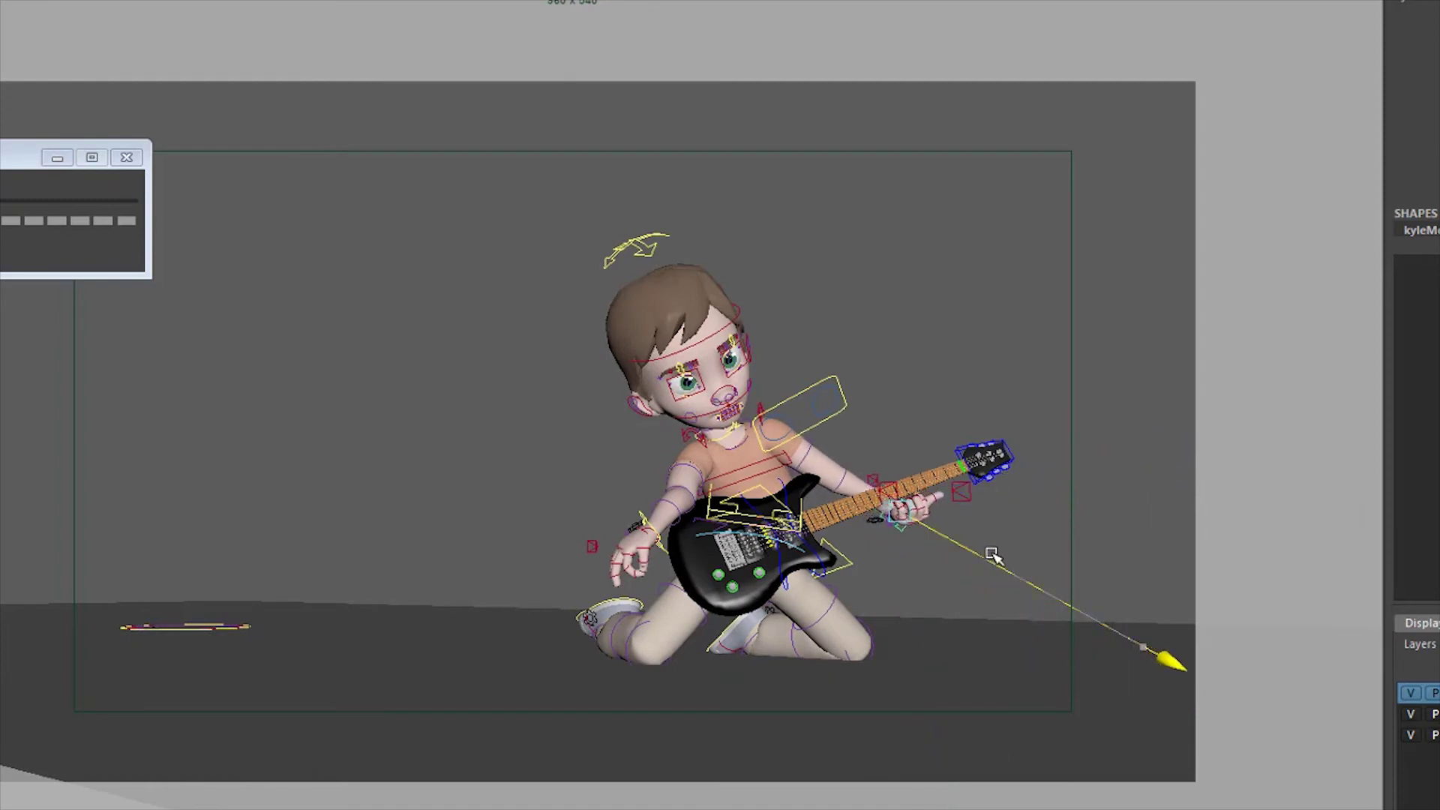
middle_drag(1040, 512, 1028, 492)
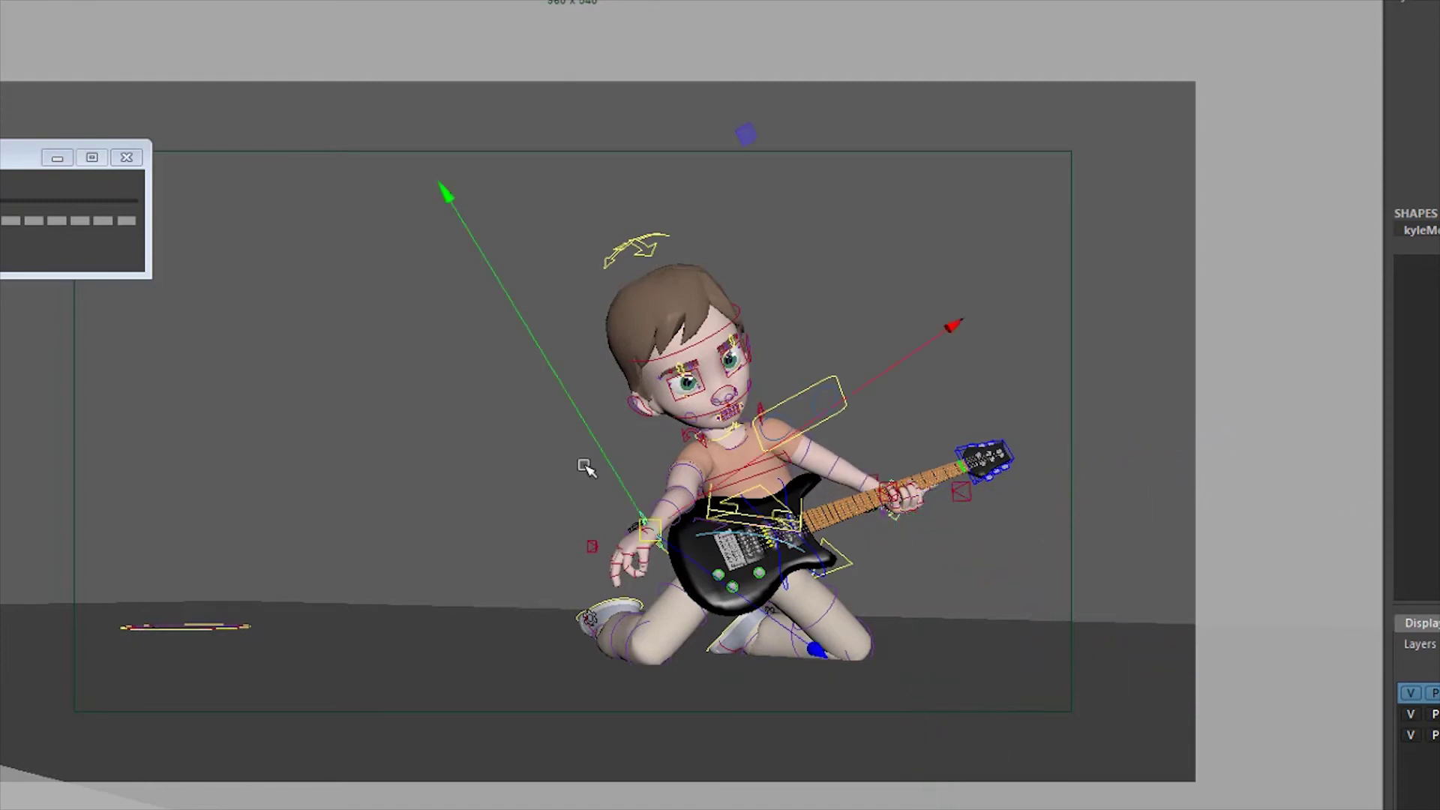
Move the strumming hand closer to the front of the guitar body and play back the motion
middle_drag(646, 466, 732, 450)
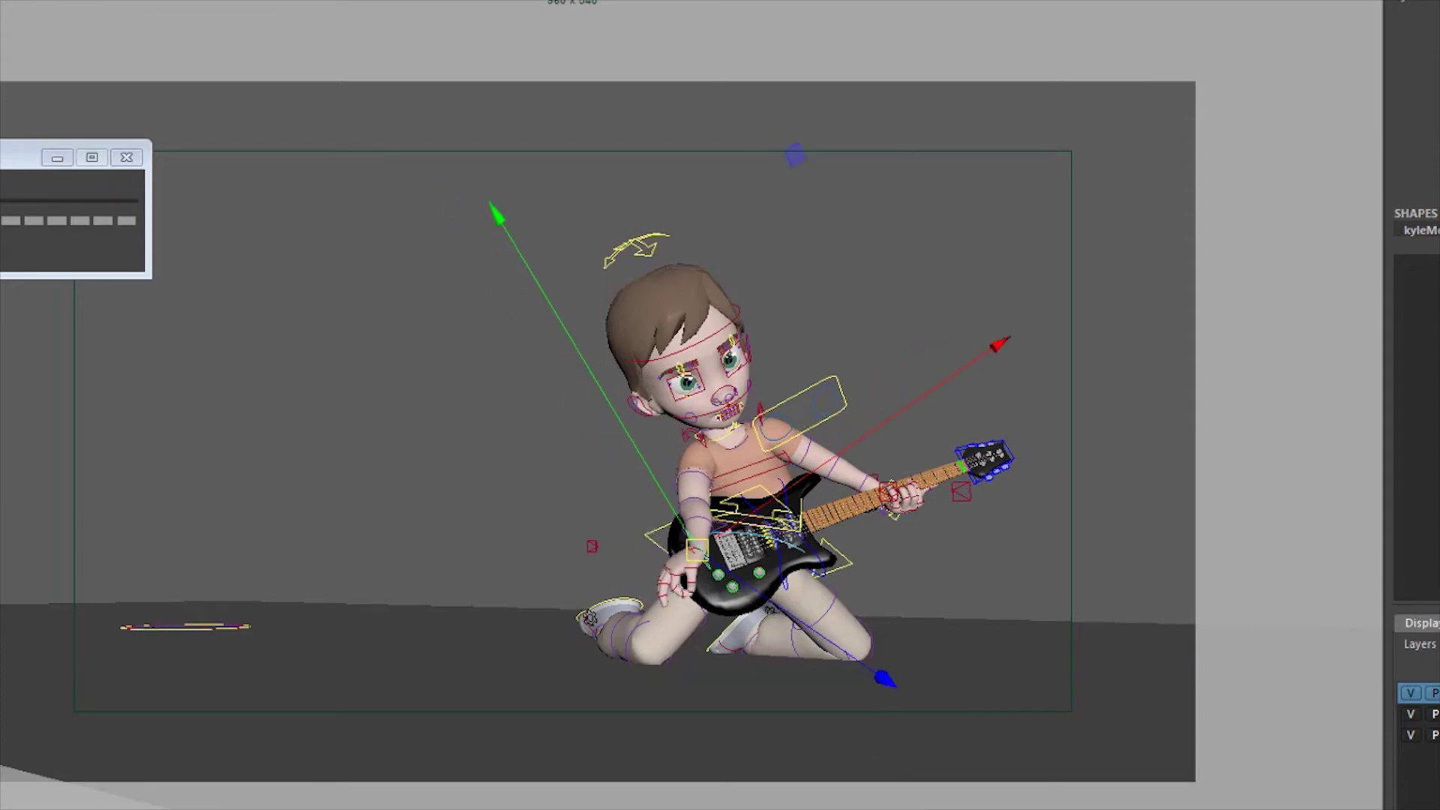
key(alt+v)
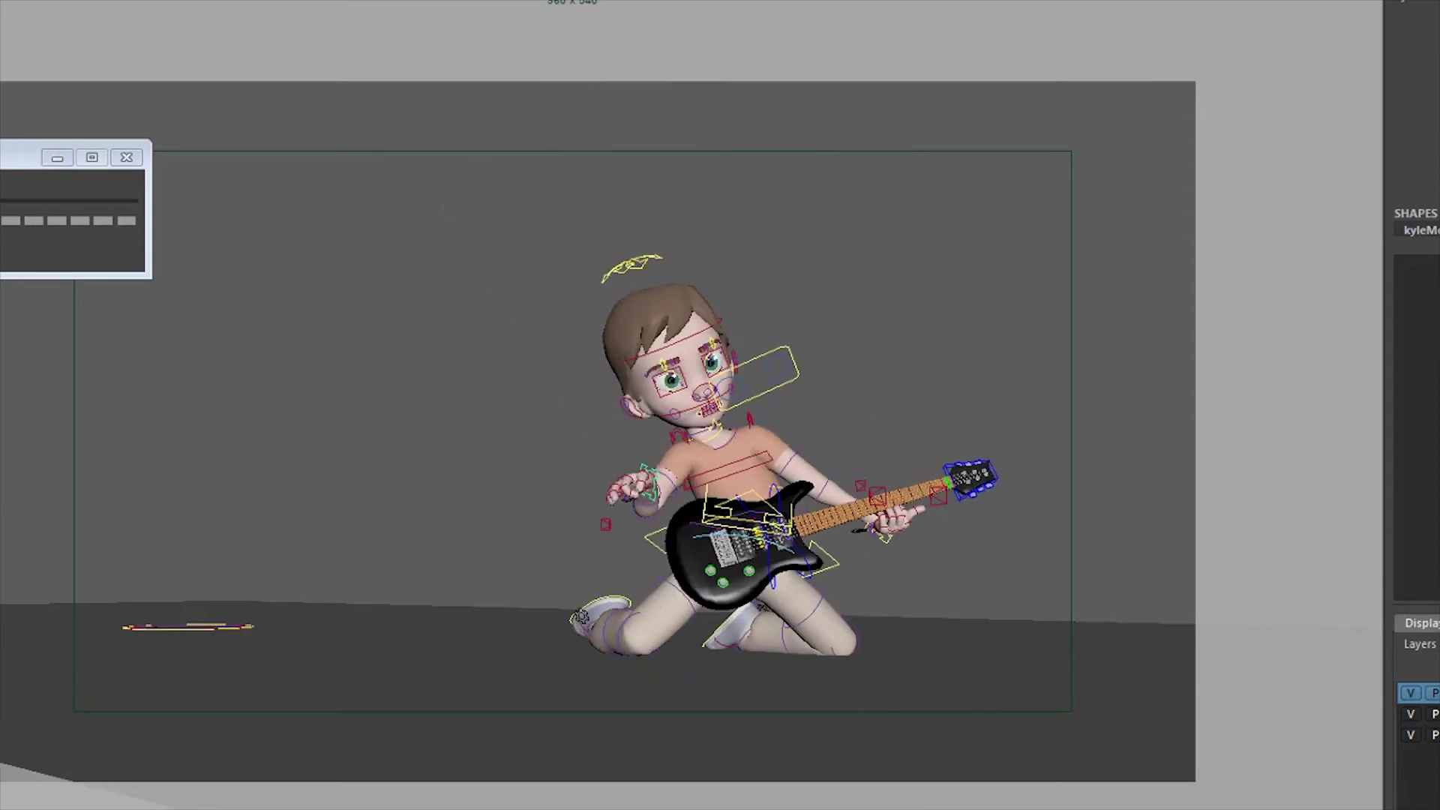
key(alt+v)
On the adjacent key pose, move the strumming hand down and away from the body and rotate it outward
key(period)
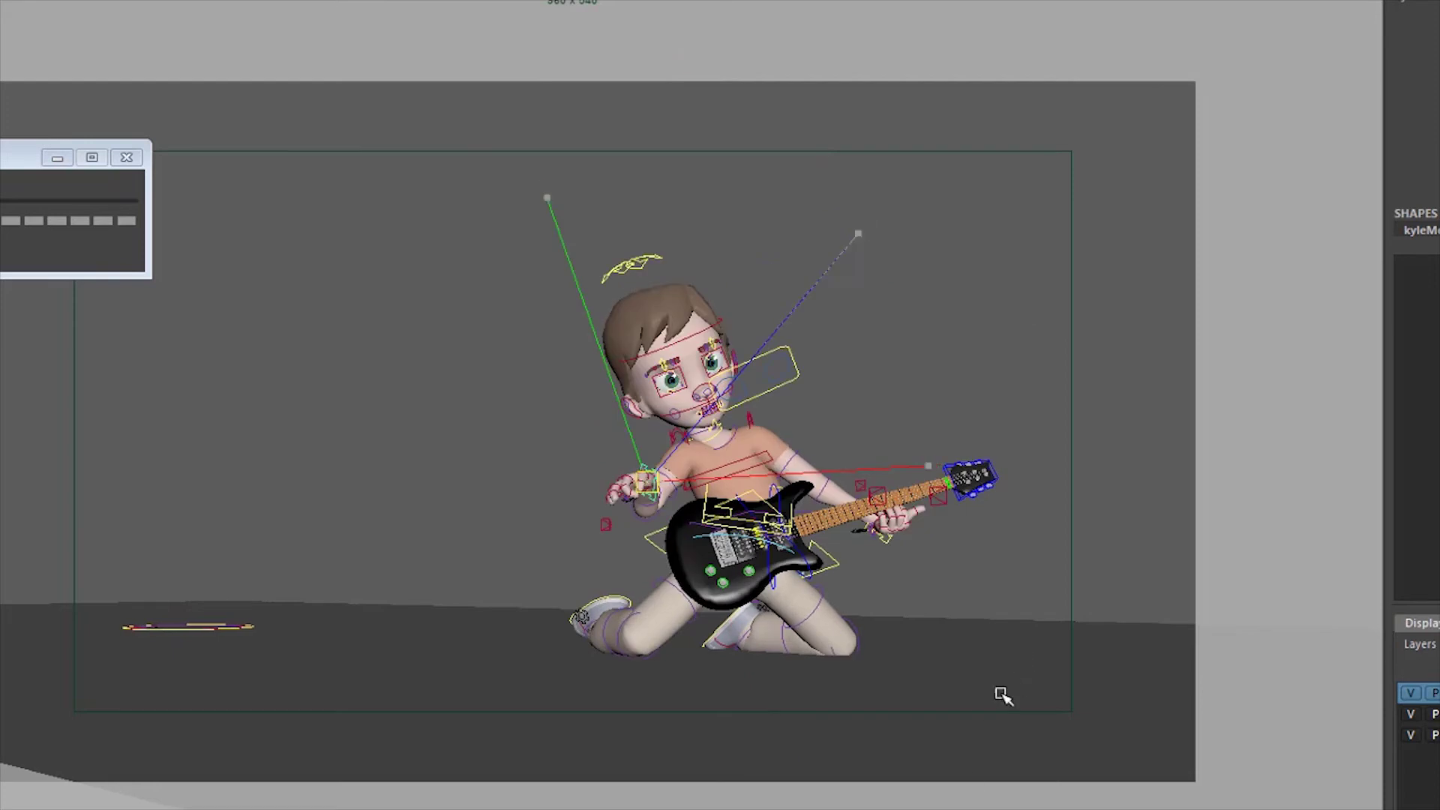
middle_drag(1000, 695, 988, 710)
key(e)
drag(894, 634, 796, 661)
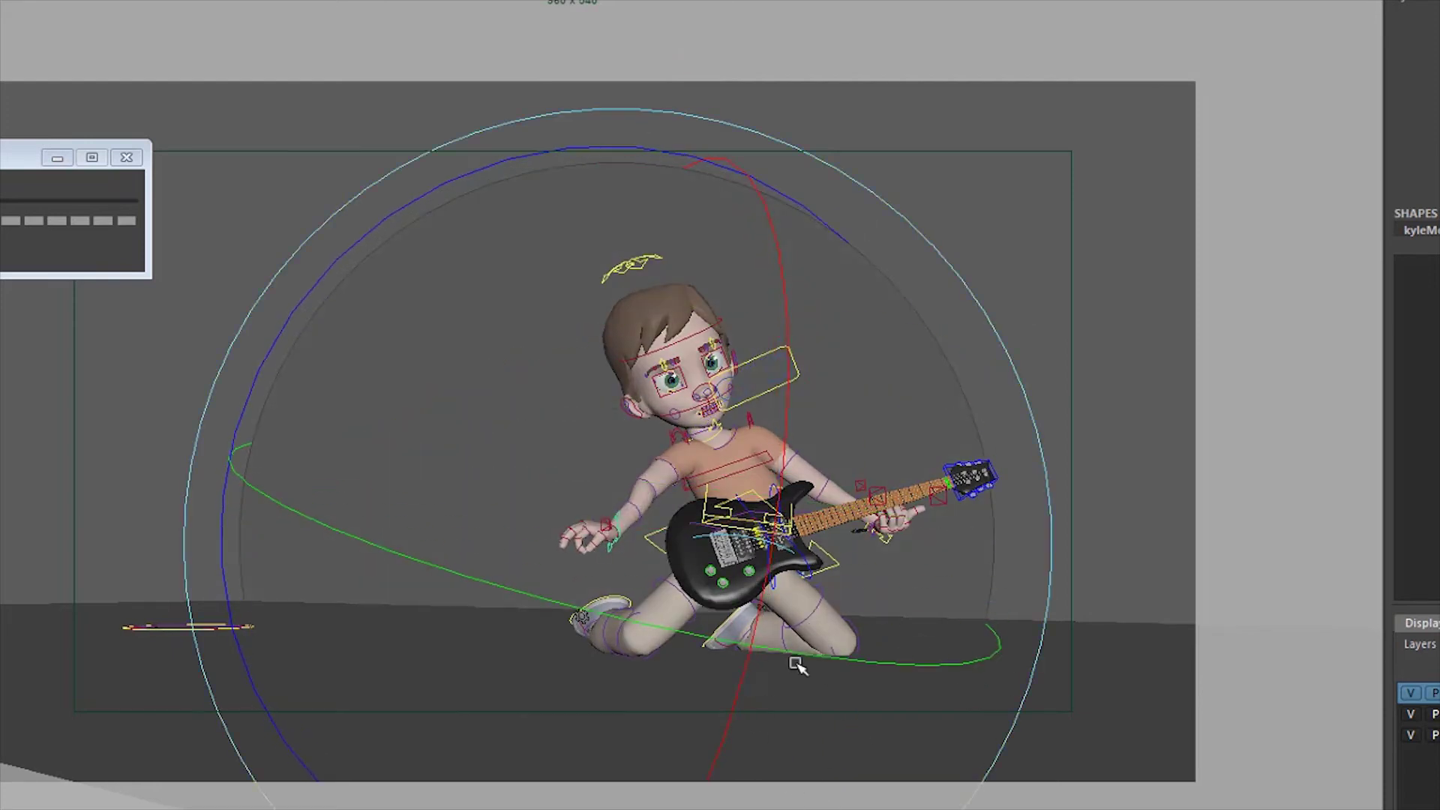
key(q)
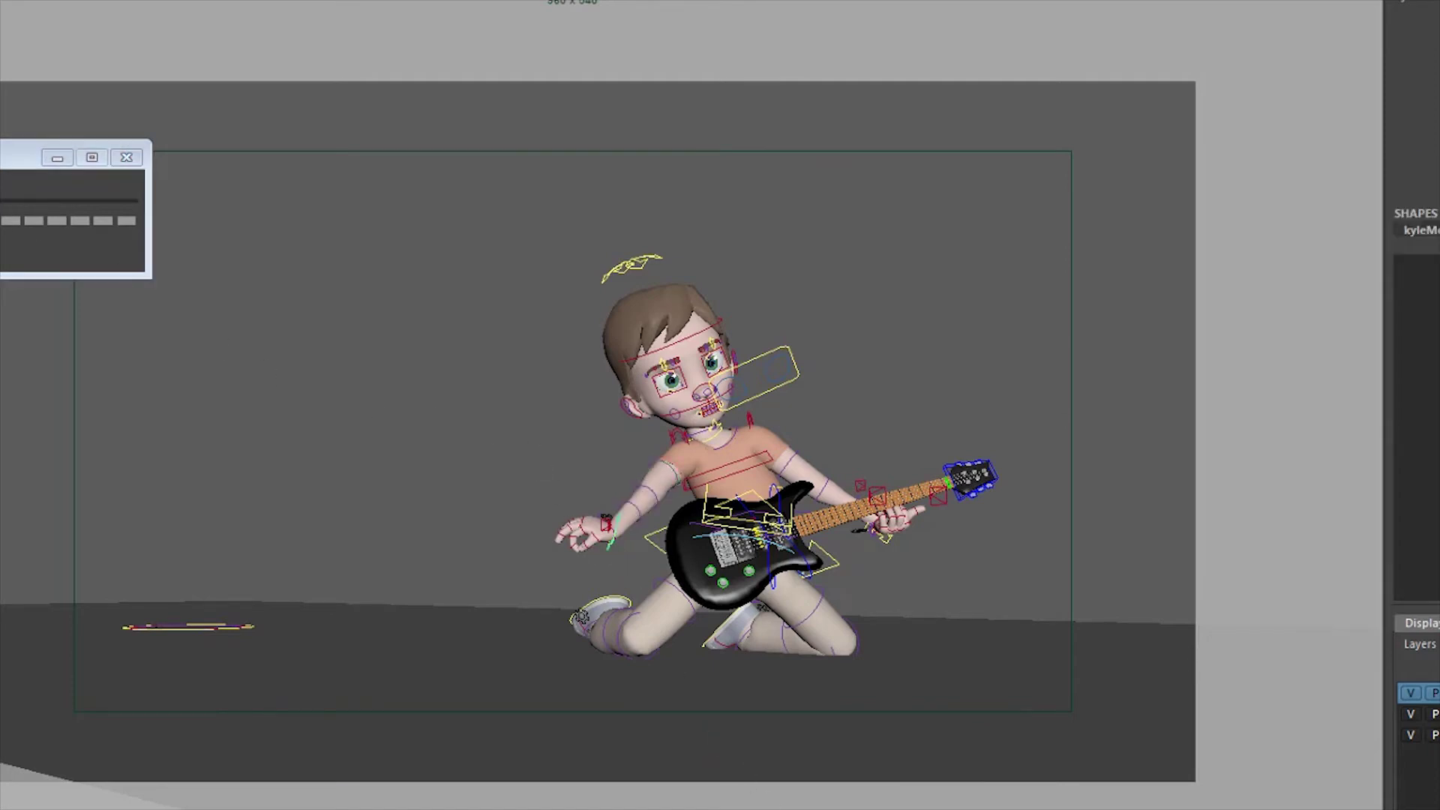
Lower the outstretched strumming hand slightly and rotate it to follow the arm, and play back the motion
middle_drag(889, 781, 870, 795)
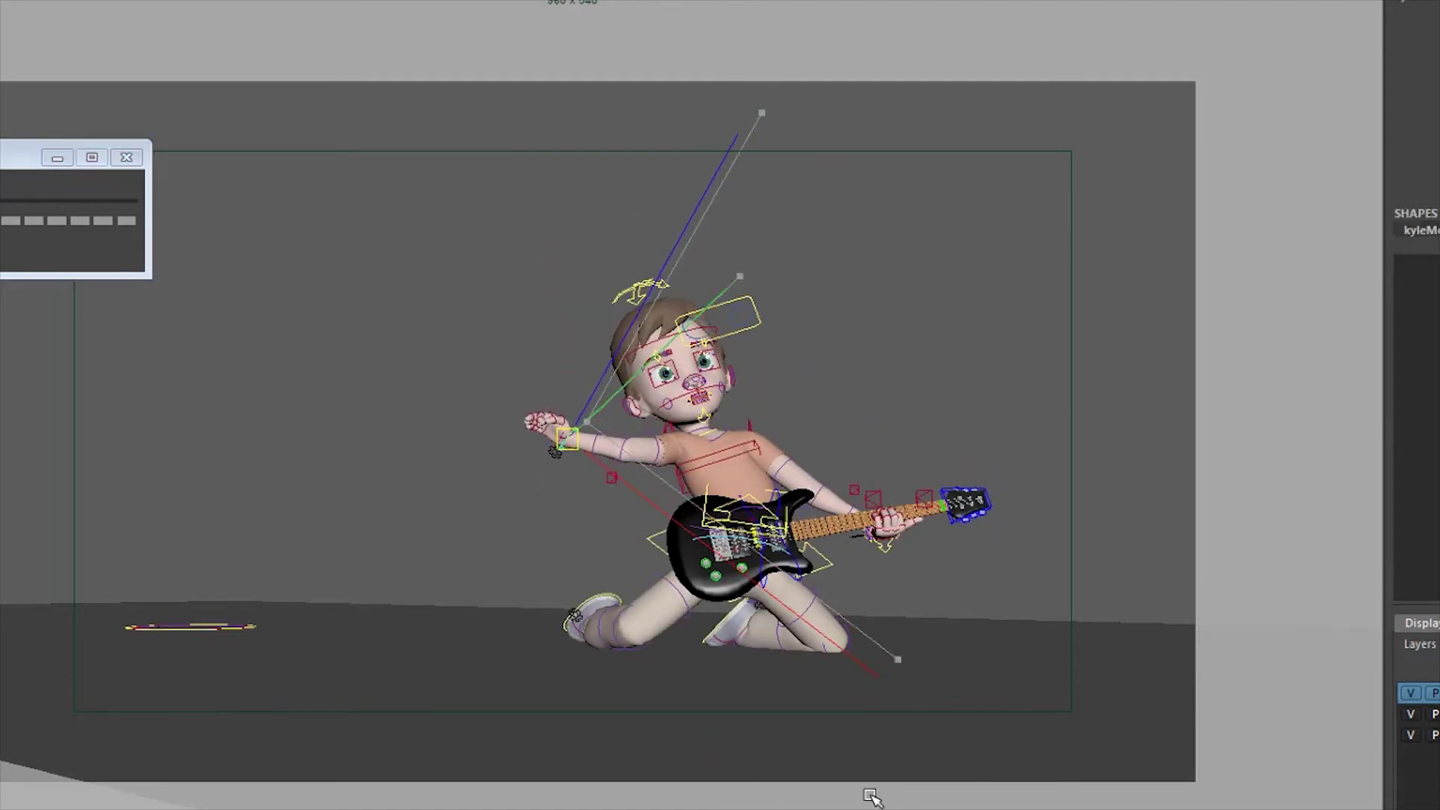
key(e)
mouse_move(588, 752)
middle_down()
mouse_move(550, 745)
mouse_move(607, 774)
middle_up()
key(w)
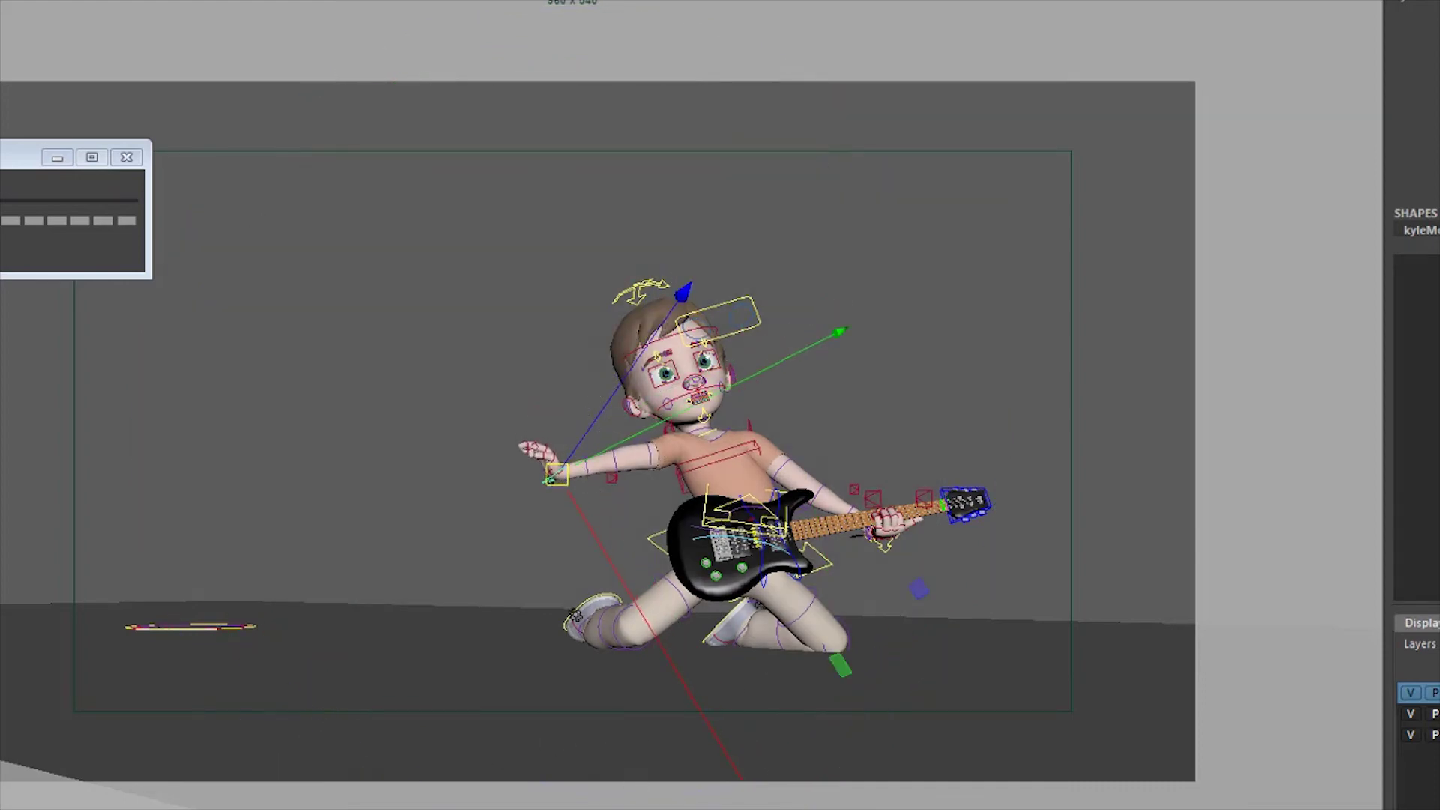
key(alt+v)
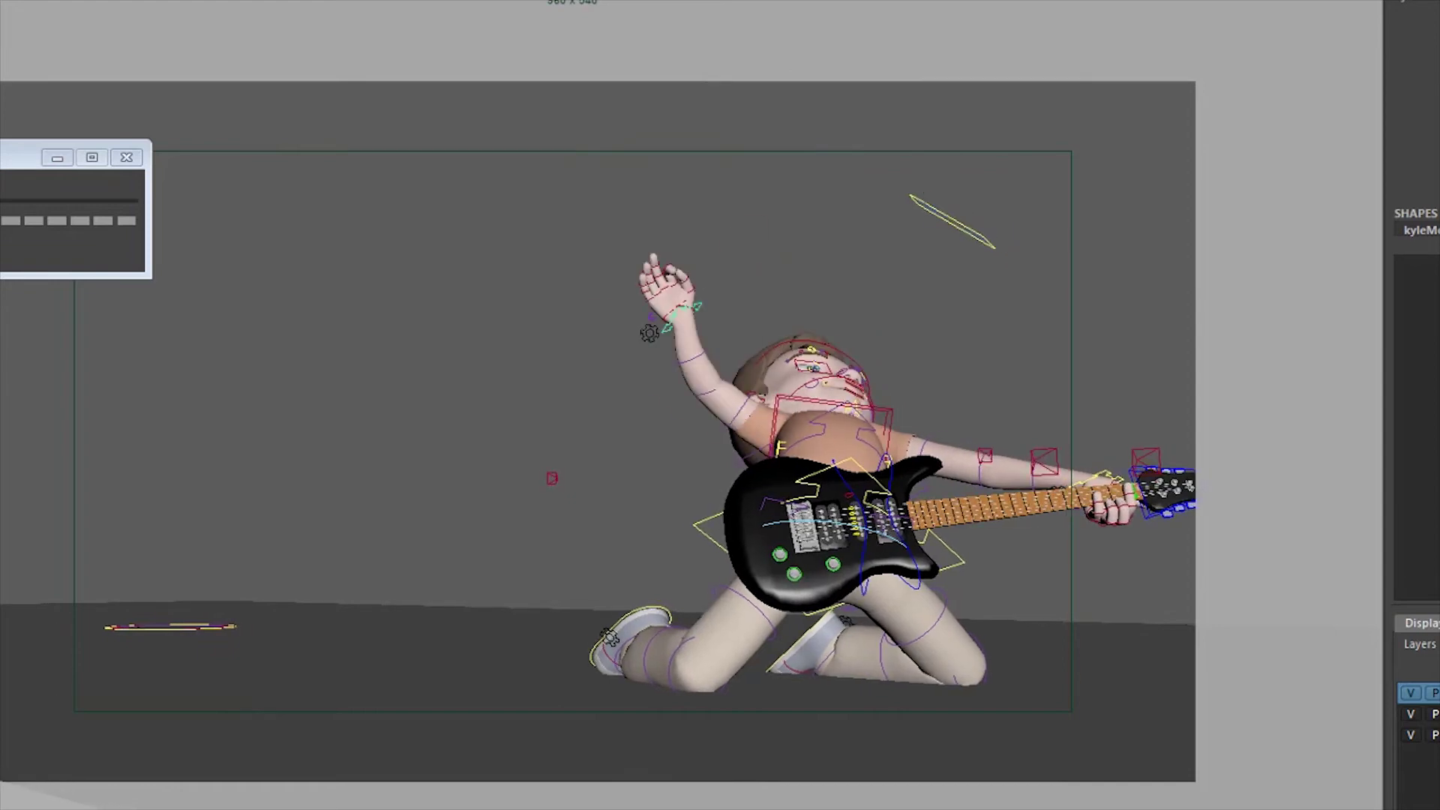
key(alt+v)
On the leaned-back kneeling pose, rotate the chest forward so the head comes up from its thrown-back position
click(885, 411)
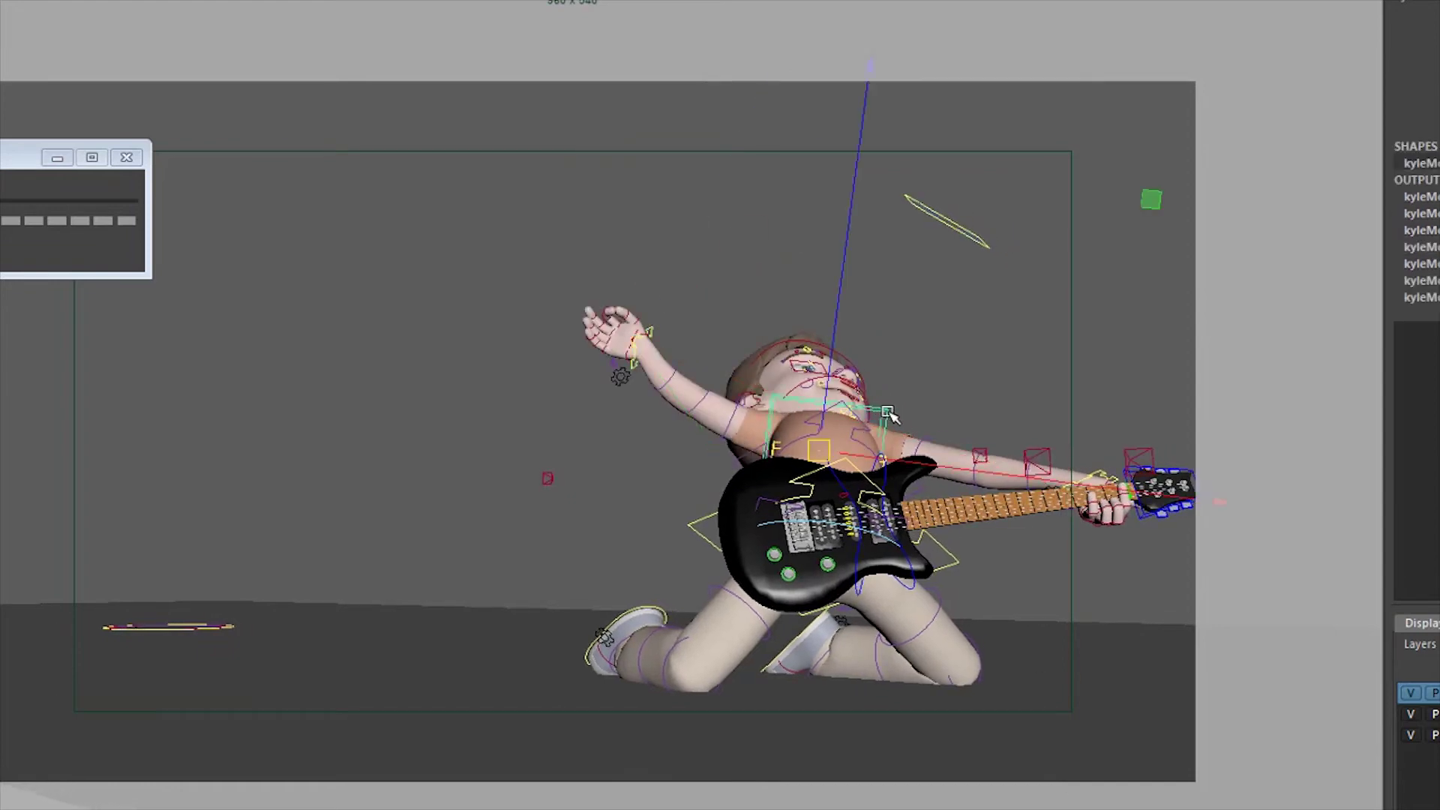
key(space)
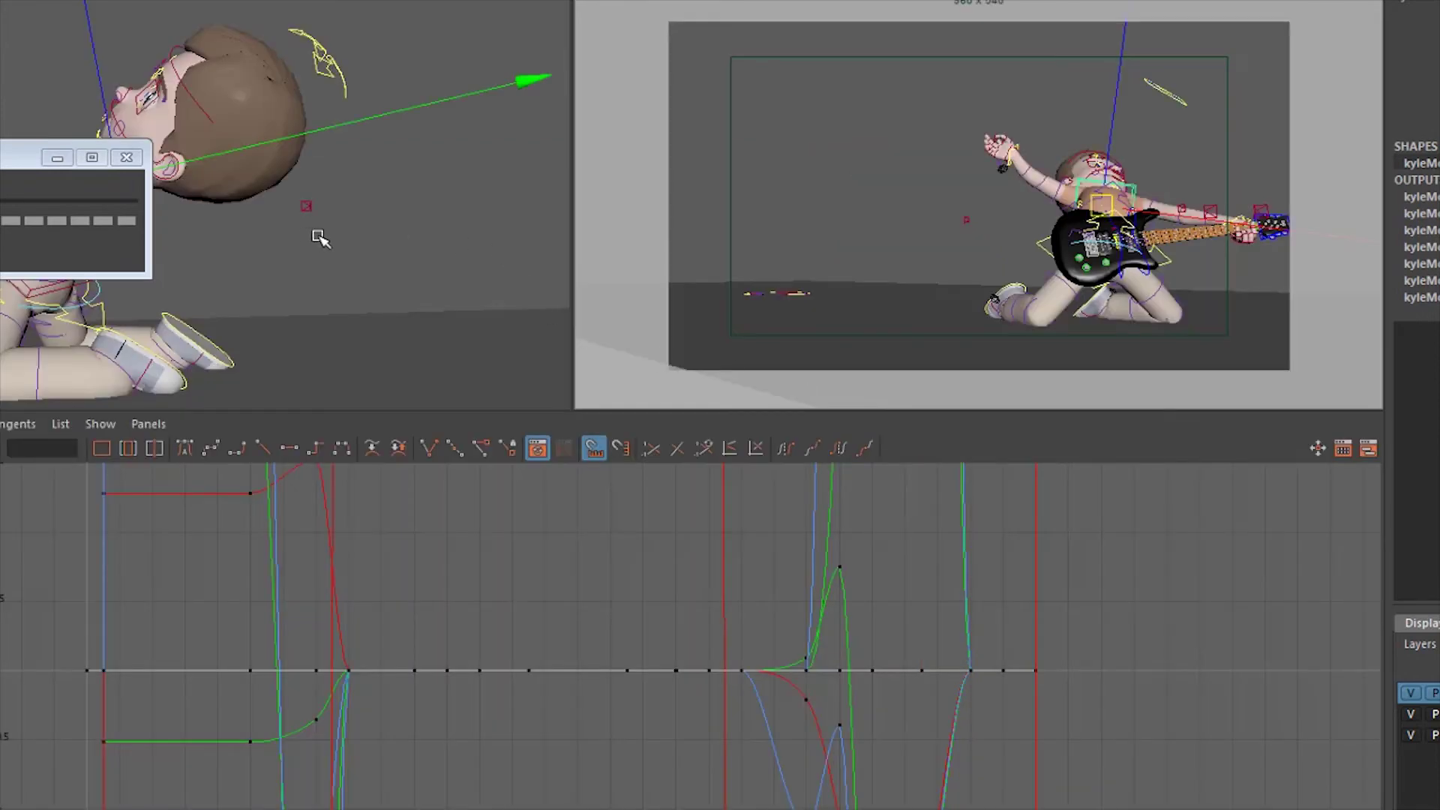
alt+right_drag(319, 238, 309, 260)
alt+drag(308, 261, 466, 308)
key(e)
alt+drag(323, 259, 459, 240)
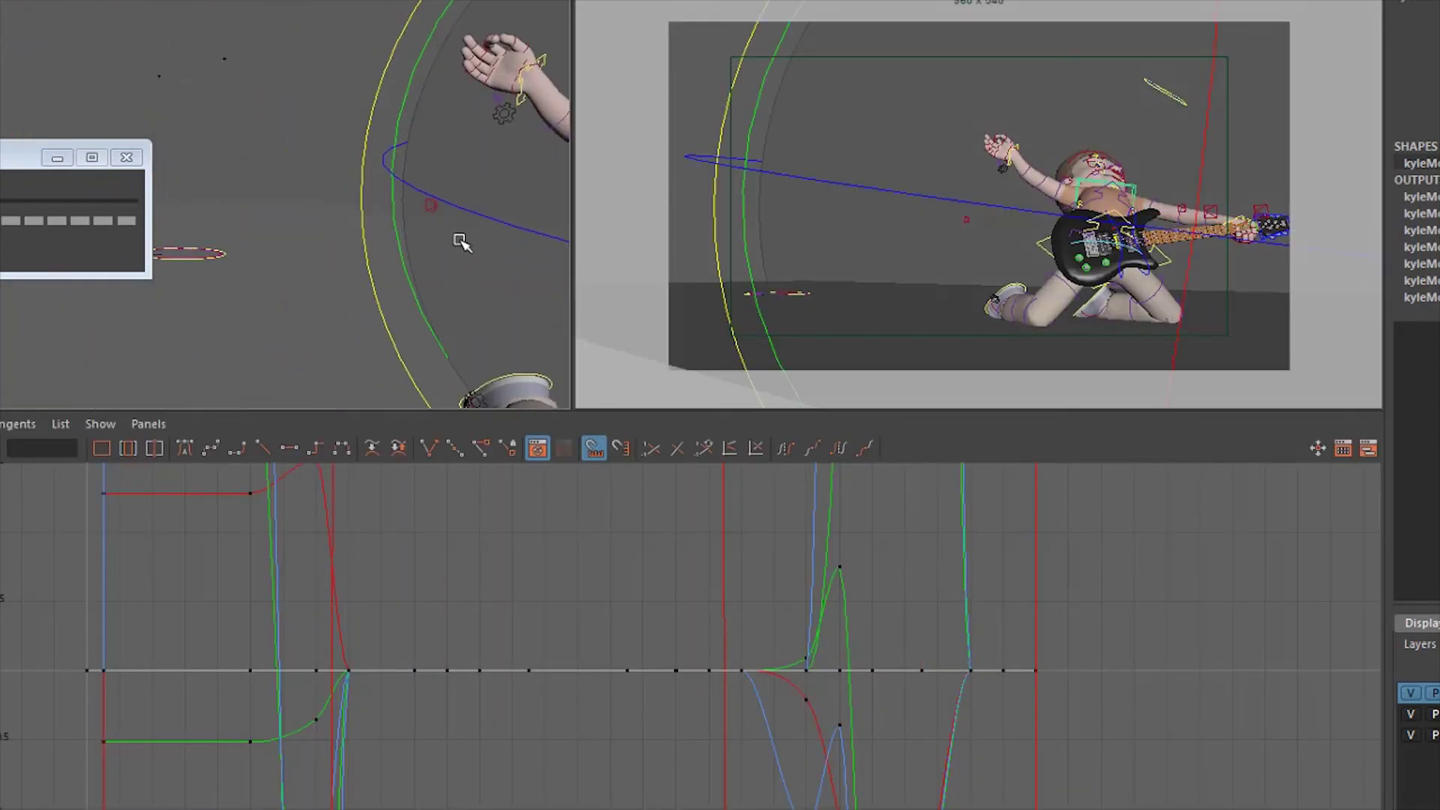
alt+middle_drag(480, 218, 169, 234)
alt+right_drag(473, 225, 394, 196)
alt+middle_drag(394, 197, 429, 204)
key(ctrl+z)
key(ctrl+z)
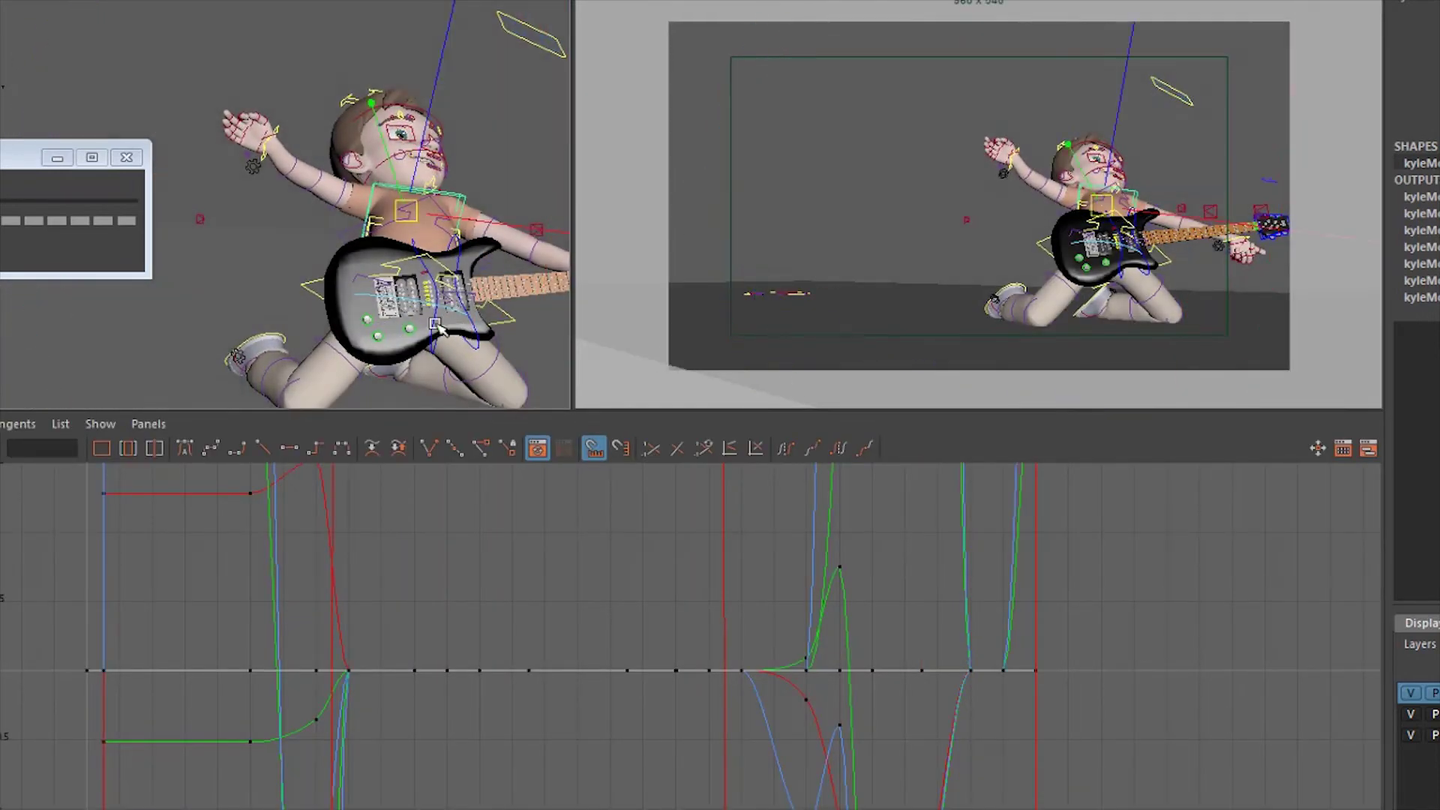
key(space)
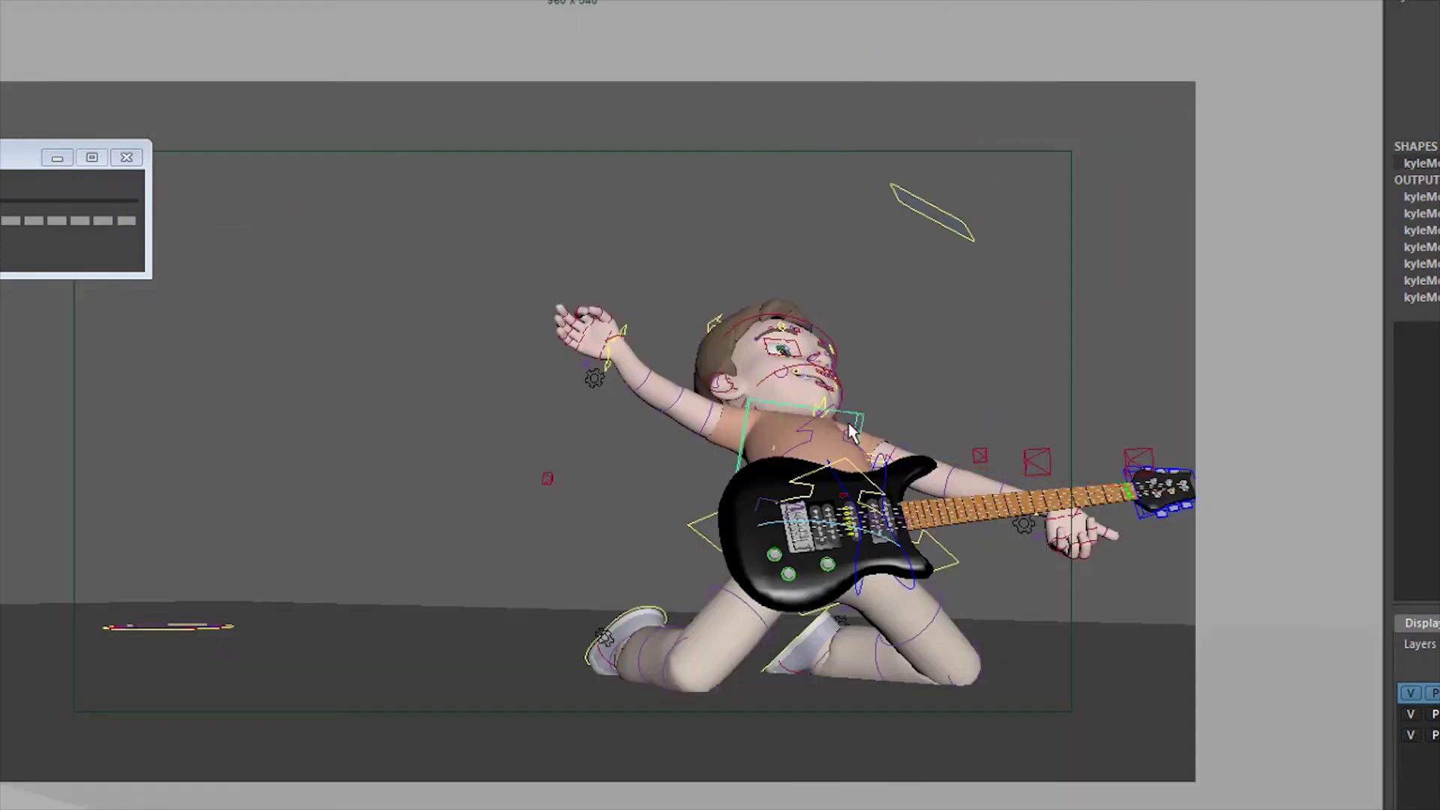
Rotate the mid-spine control forward to bring the torso more upright above the guitar
click(848, 432)
key(e)
key(w)
key(q)
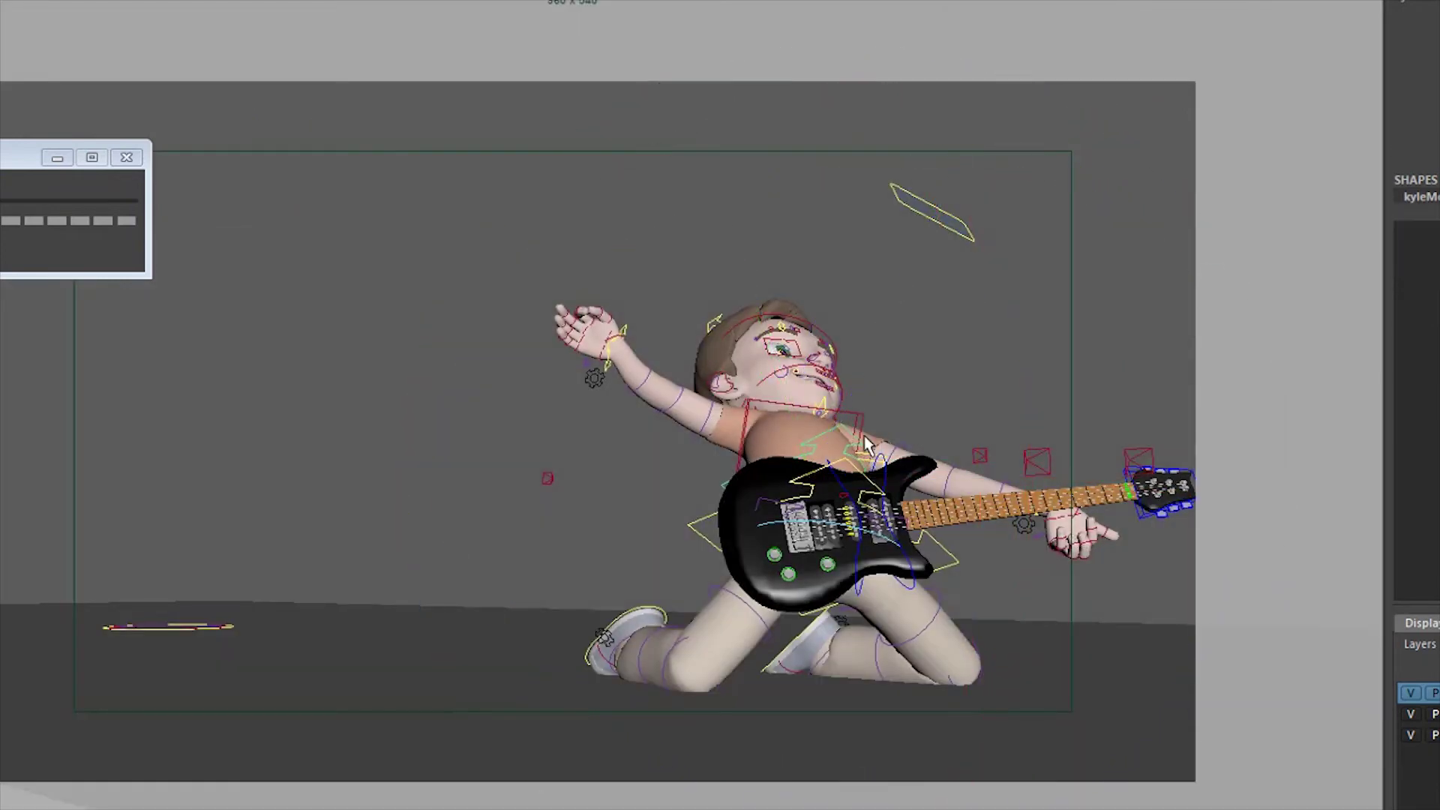
key(e)
drag(846, 577, 813, 639)
Shift and rotate the chest so the upper body leans slightly back toward the strumming arm
key(w)
drag(820, 440, 795, 408)
key(e)
drag(810, 515, 817, 544)
key(w)
drag(795, 410, 809, 400)
key(e)
drag(829, 499, 844, 531)
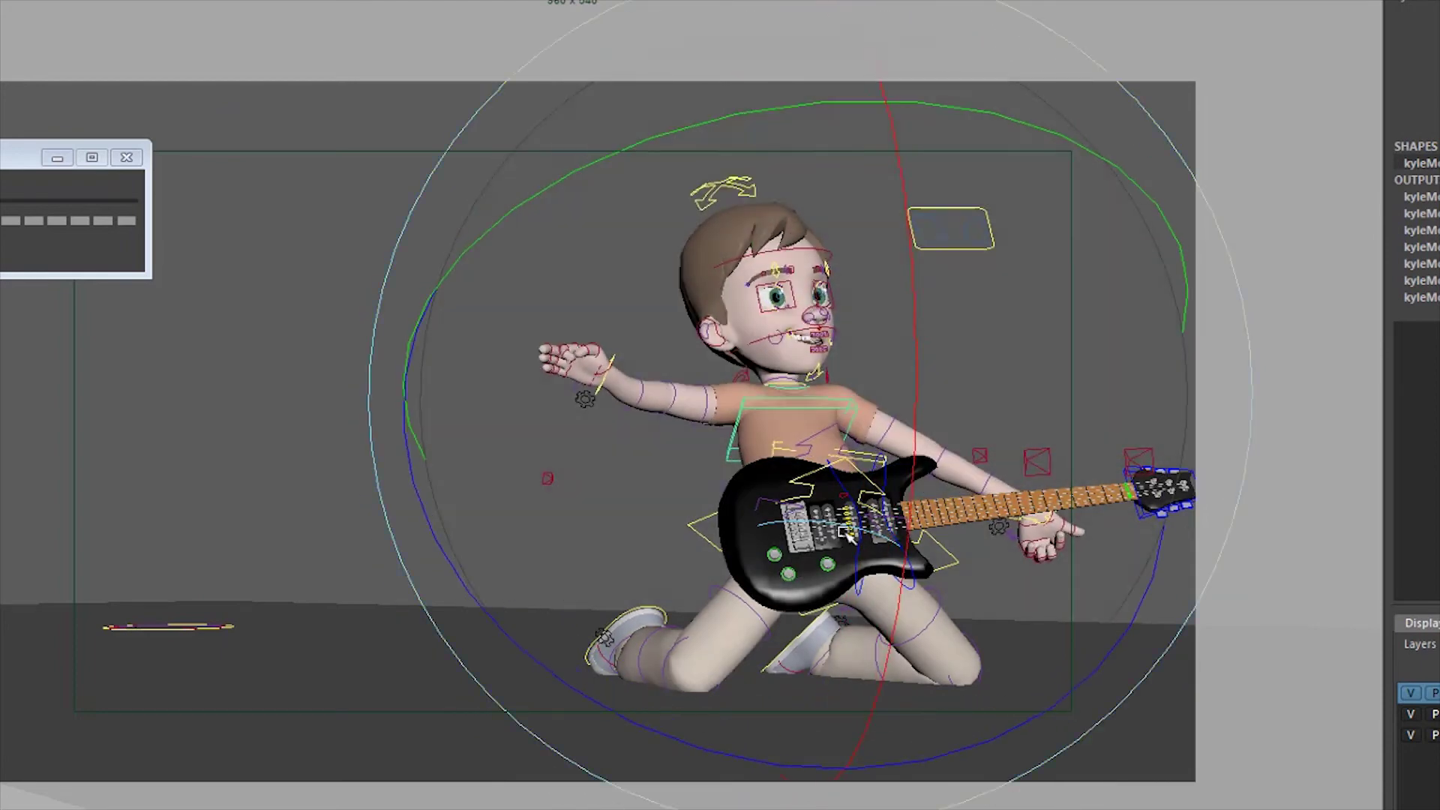
drag(1069, 439, 1029, 328)
key(q)
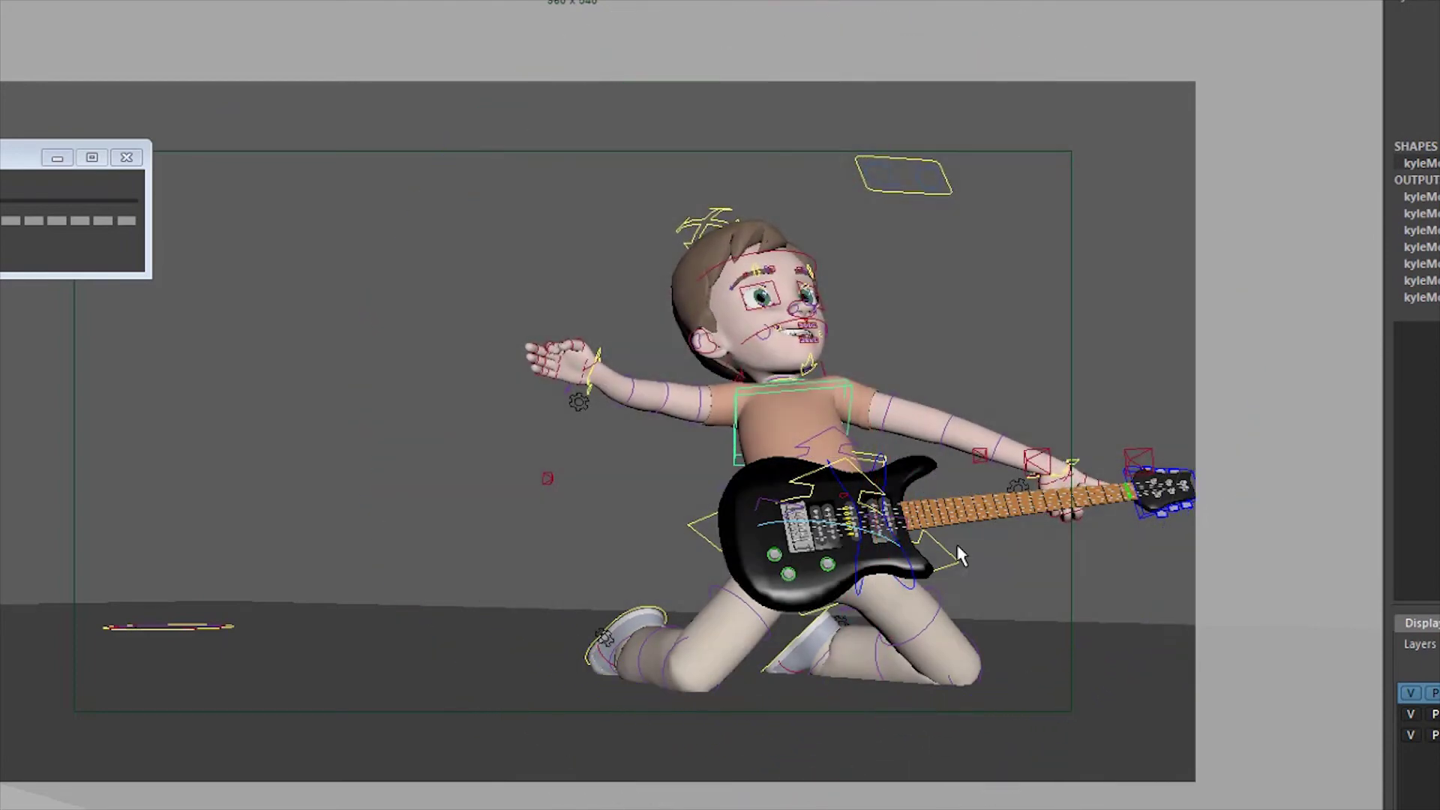
Move the main body control slightly up and toward the strumming side, carrying the guitar with it
click(957, 559)
key(w)
middle_drag(988, 417, 980, 406)
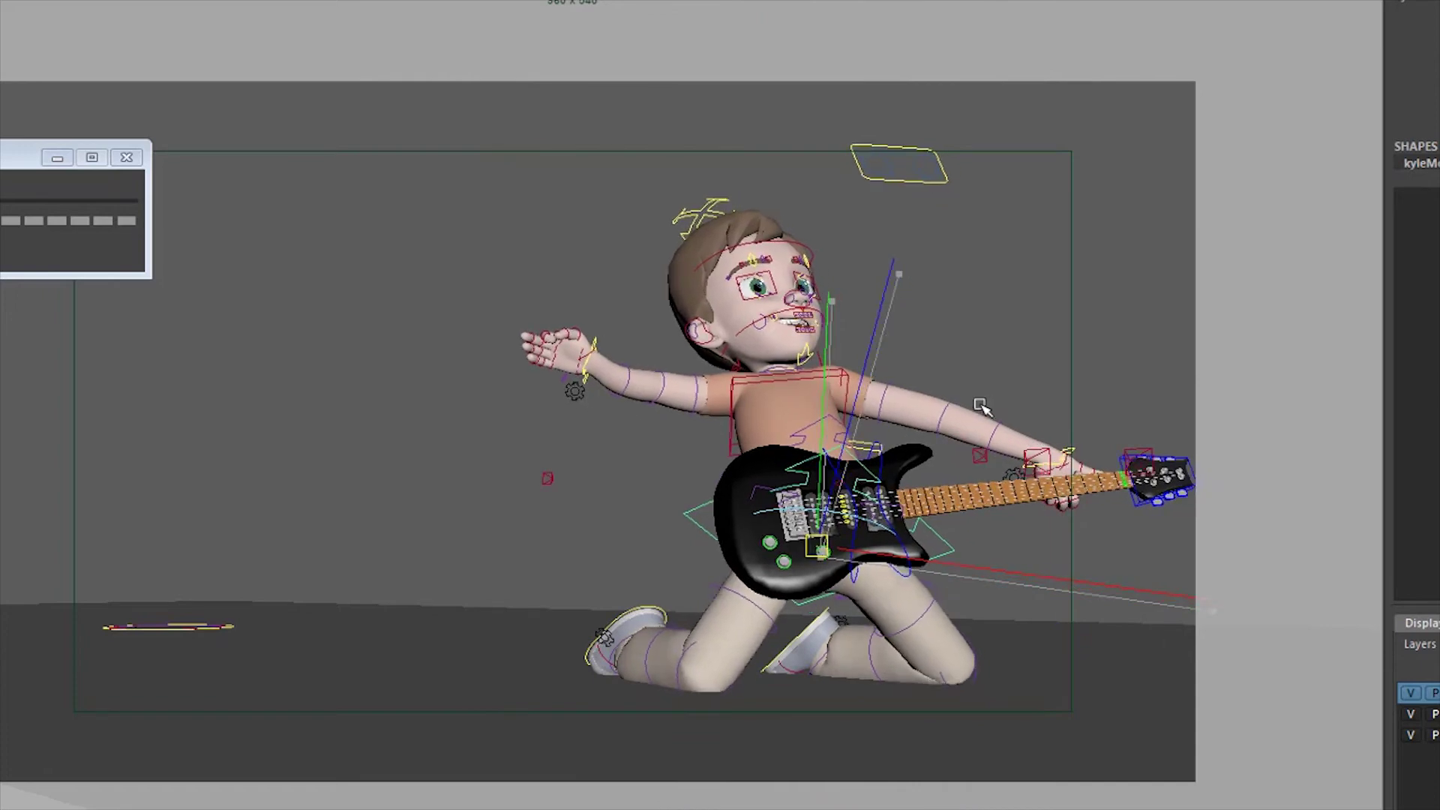
key(q)
Offset the neck control slightly toward the strumming arm, using the perspective view to judge its position
click(828, 365)
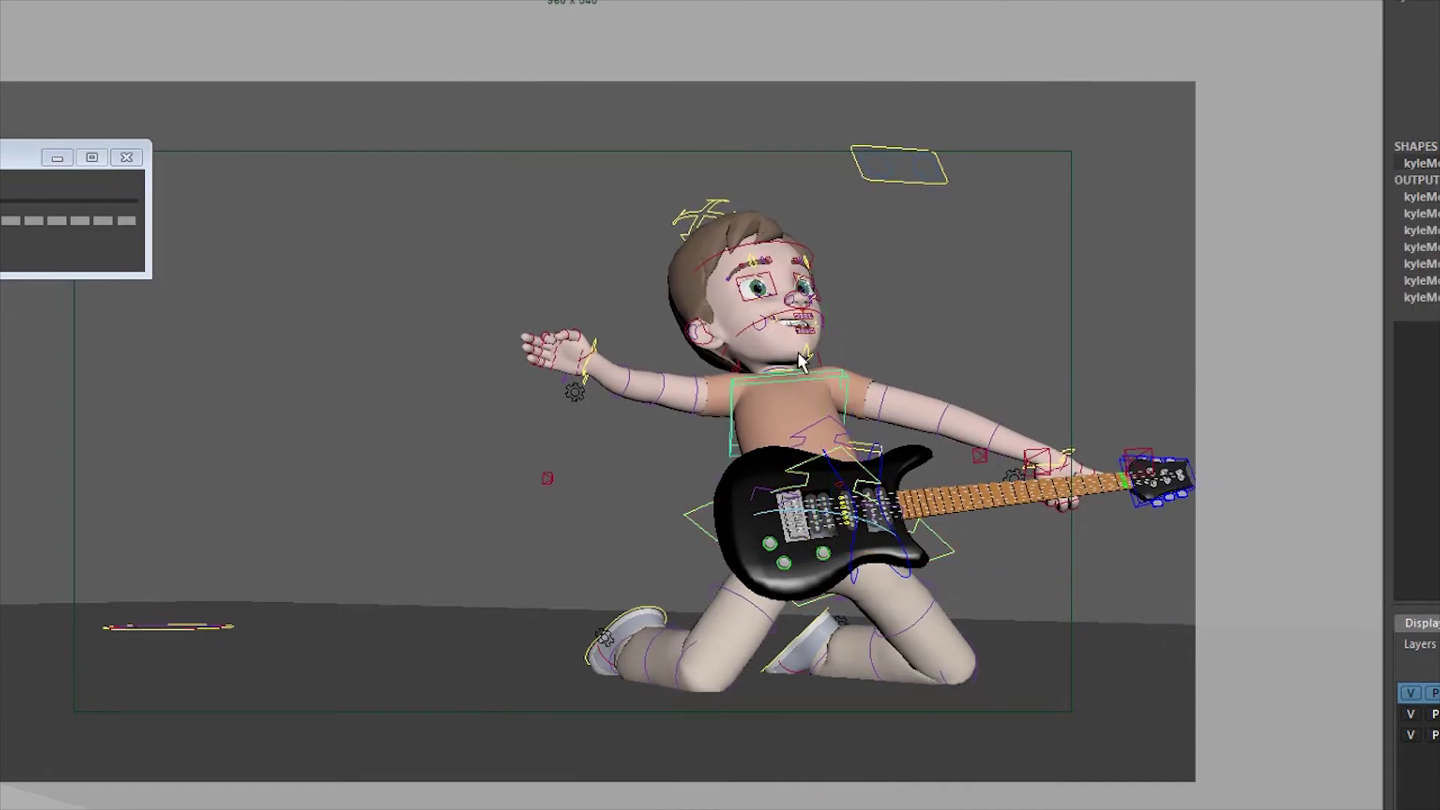
key(space)
alt+drag(370, 168, 317, 283)
alt+drag(373, 340, 368, 265)
click(385, 272)
key(space)
key(w)
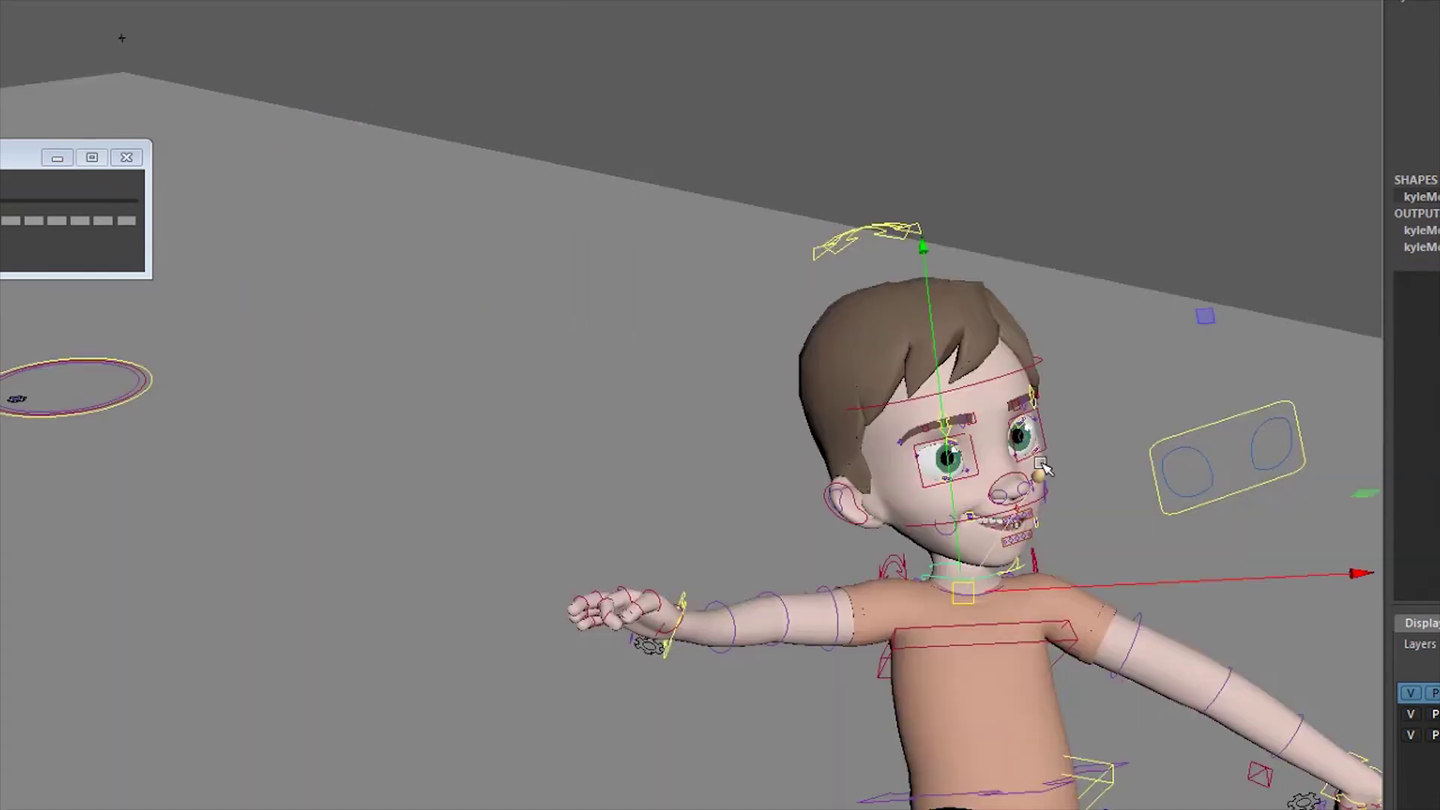
drag(934, 414, 891, 443)
key(space)
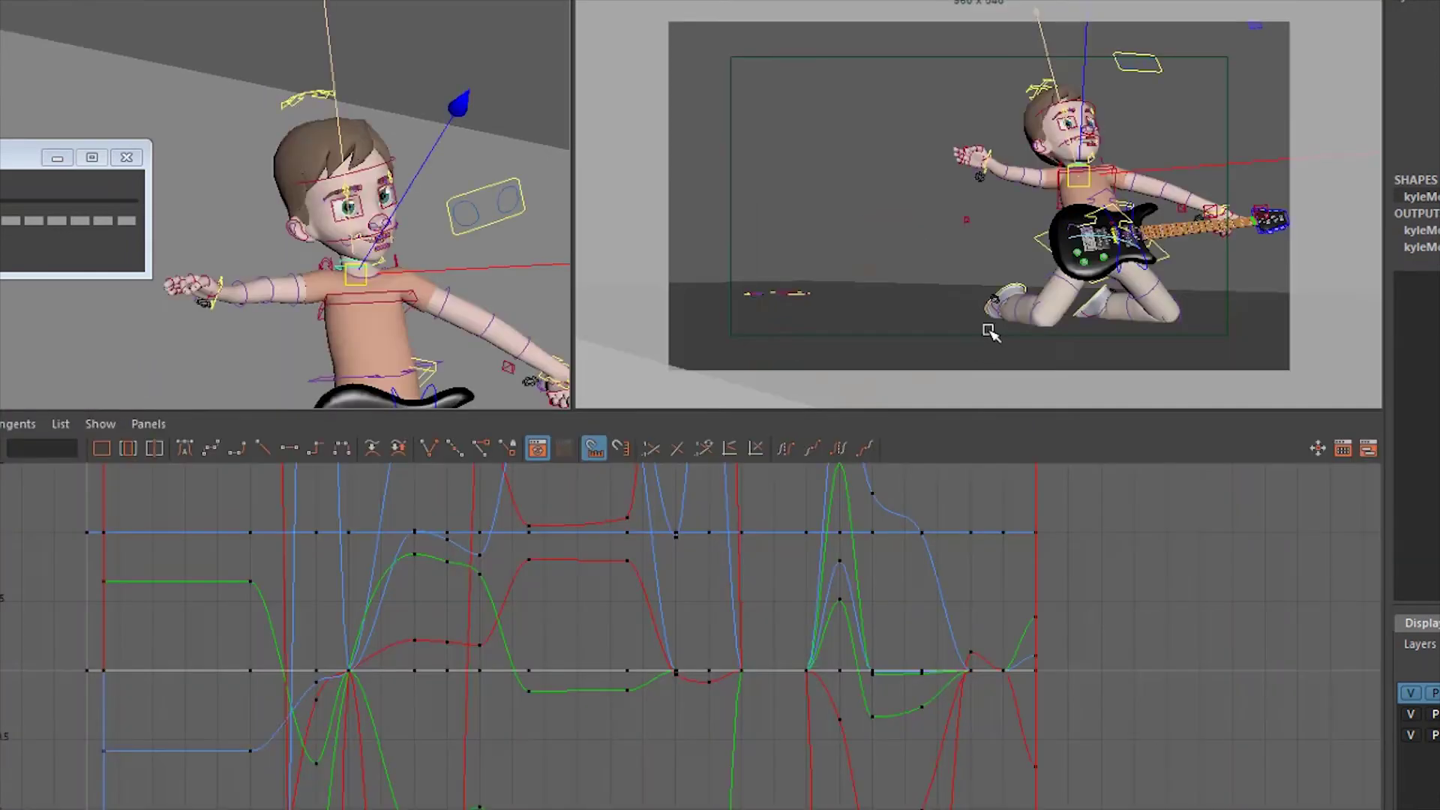
key(space)
middle_drag(973, 389, 968, 388)
Rotate the head so it sits more level and the face turns more toward the camera
key(e)
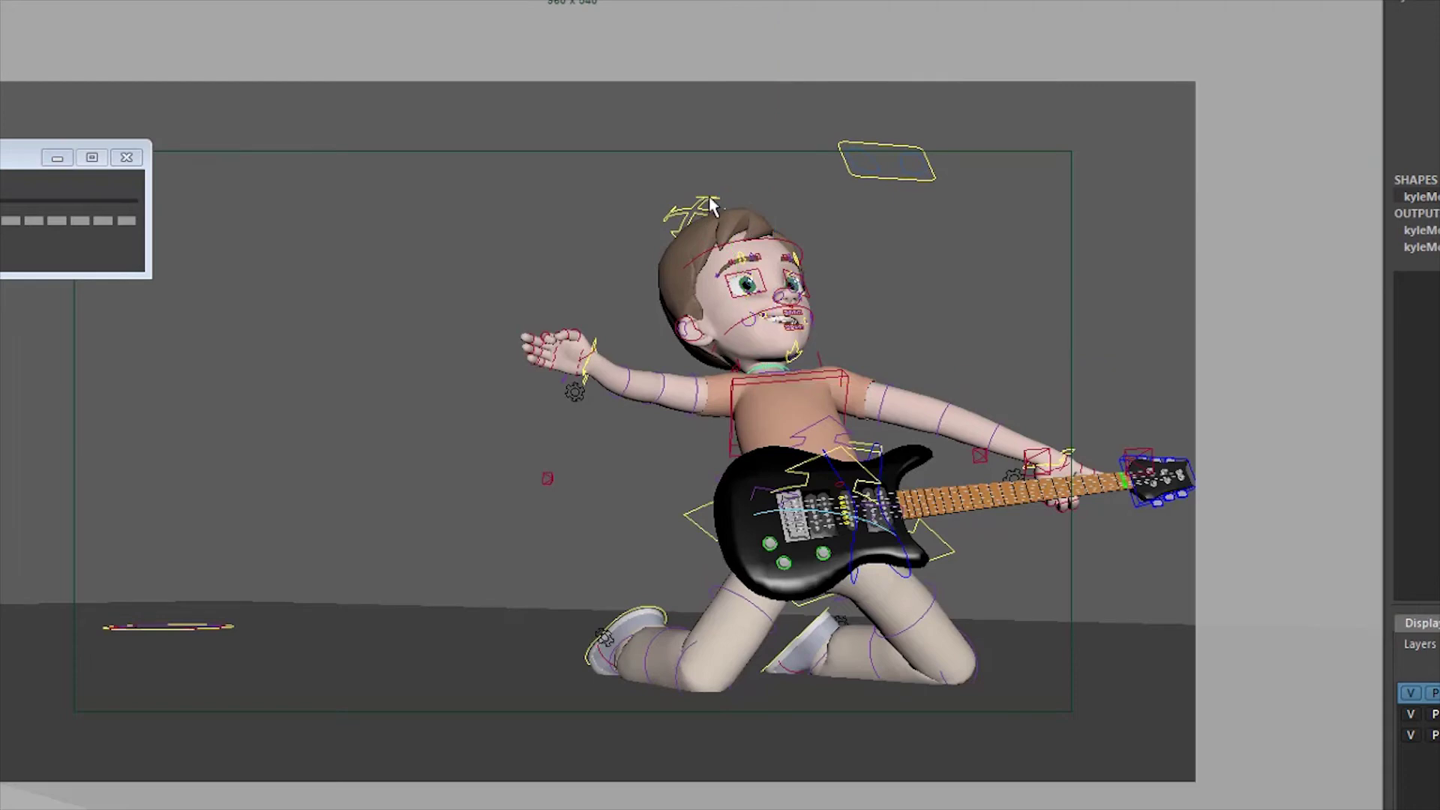
click(712, 203)
drag(706, 516, 823, 431)
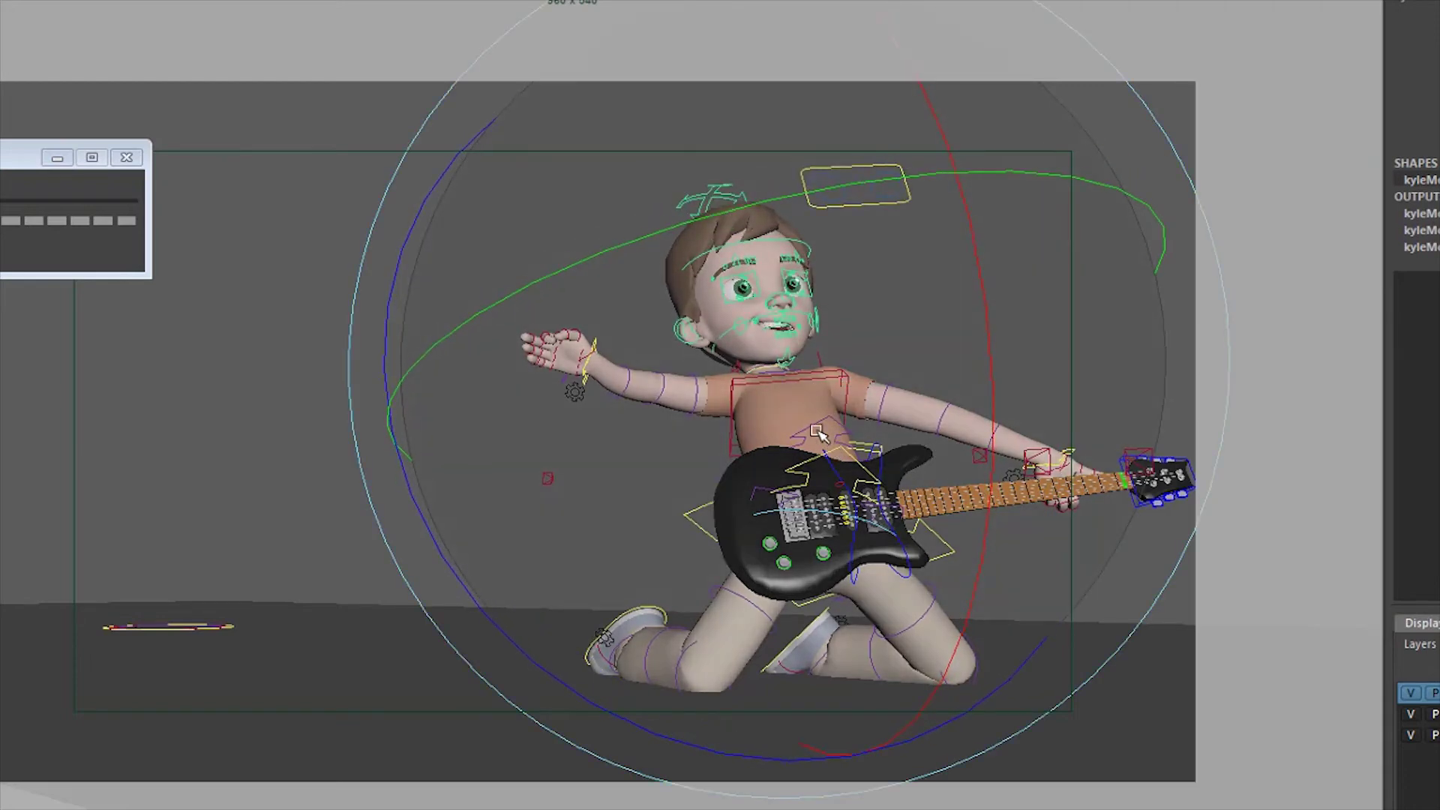
key(q)
Raise the outstretched strumming hand higher beside the head
click(594, 346)
key(w)
middle_drag(787, 570, 774, 503)
middle_drag(774, 503, 786, 531)
key(q)
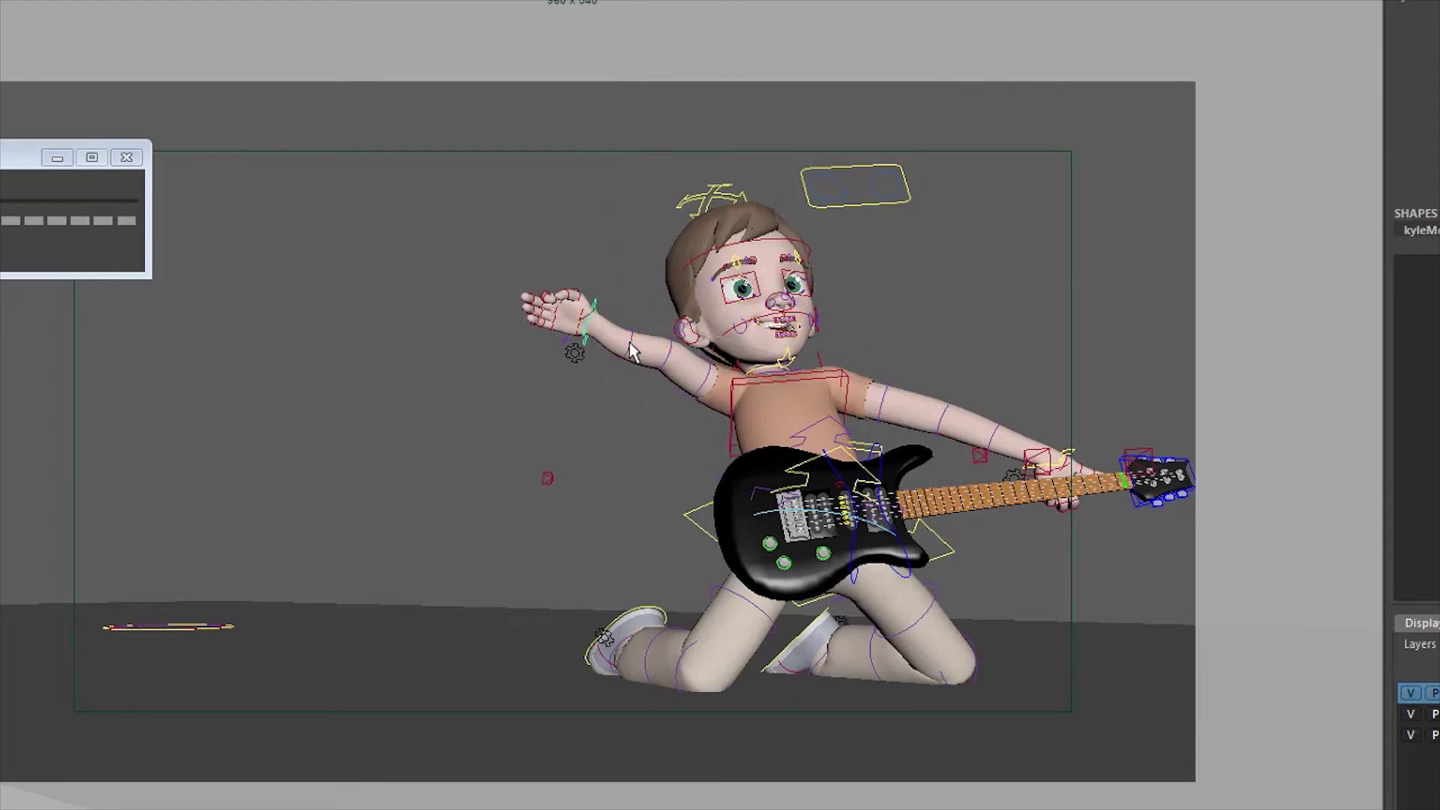
Rotate the strumming hand slightly at the wrist and move it farther out from the body
click(628, 343)
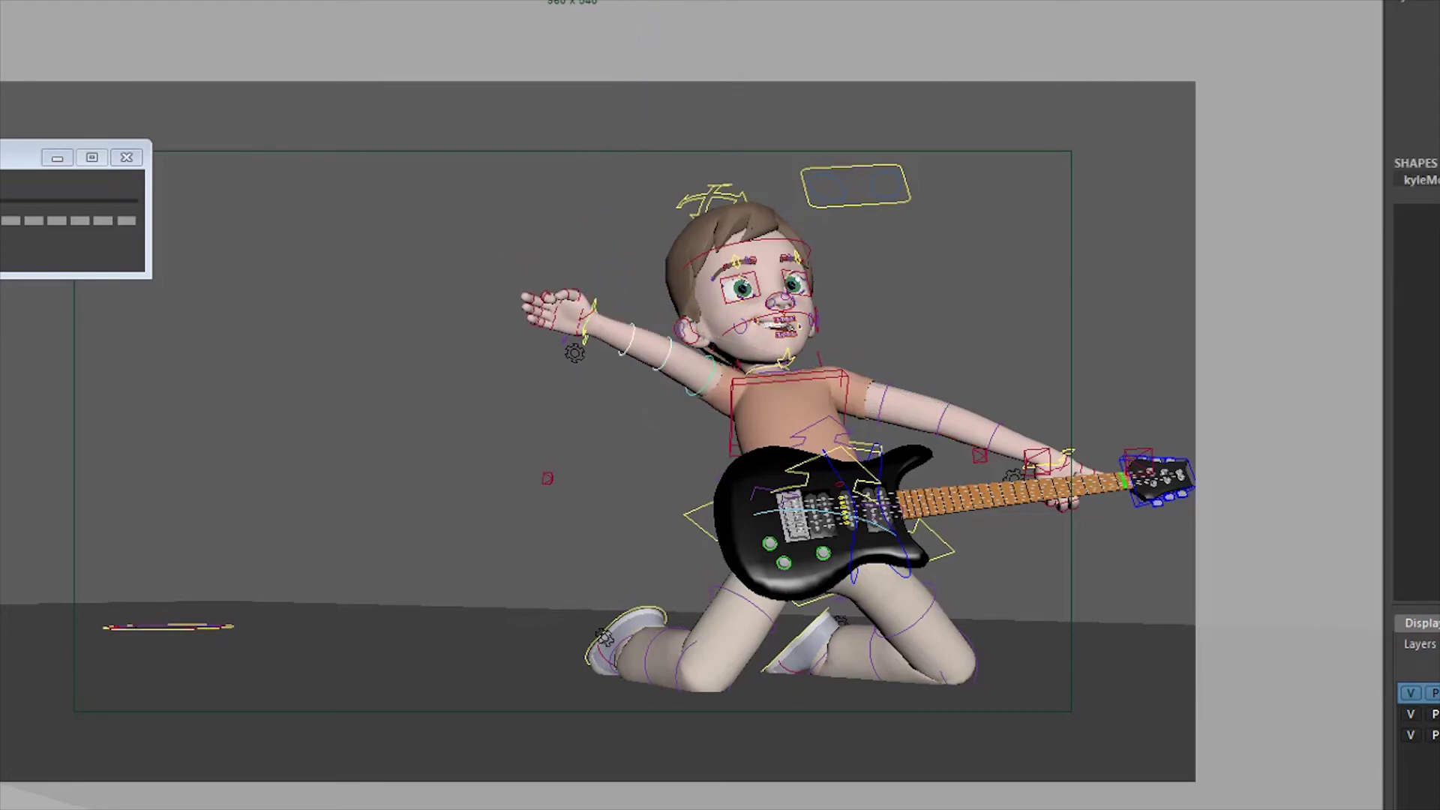
click(741, 371)
key(r)
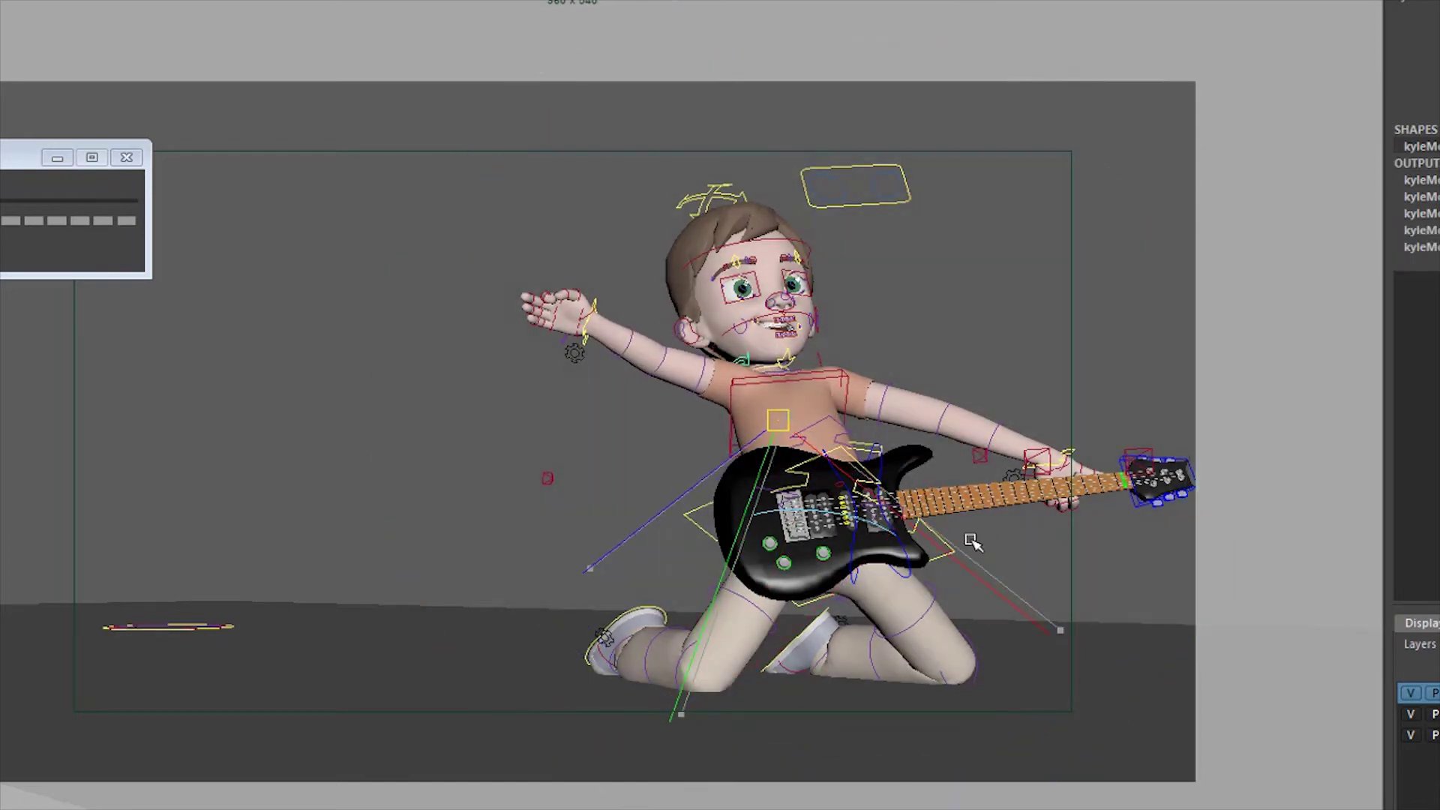
key(q)
click(587, 314)
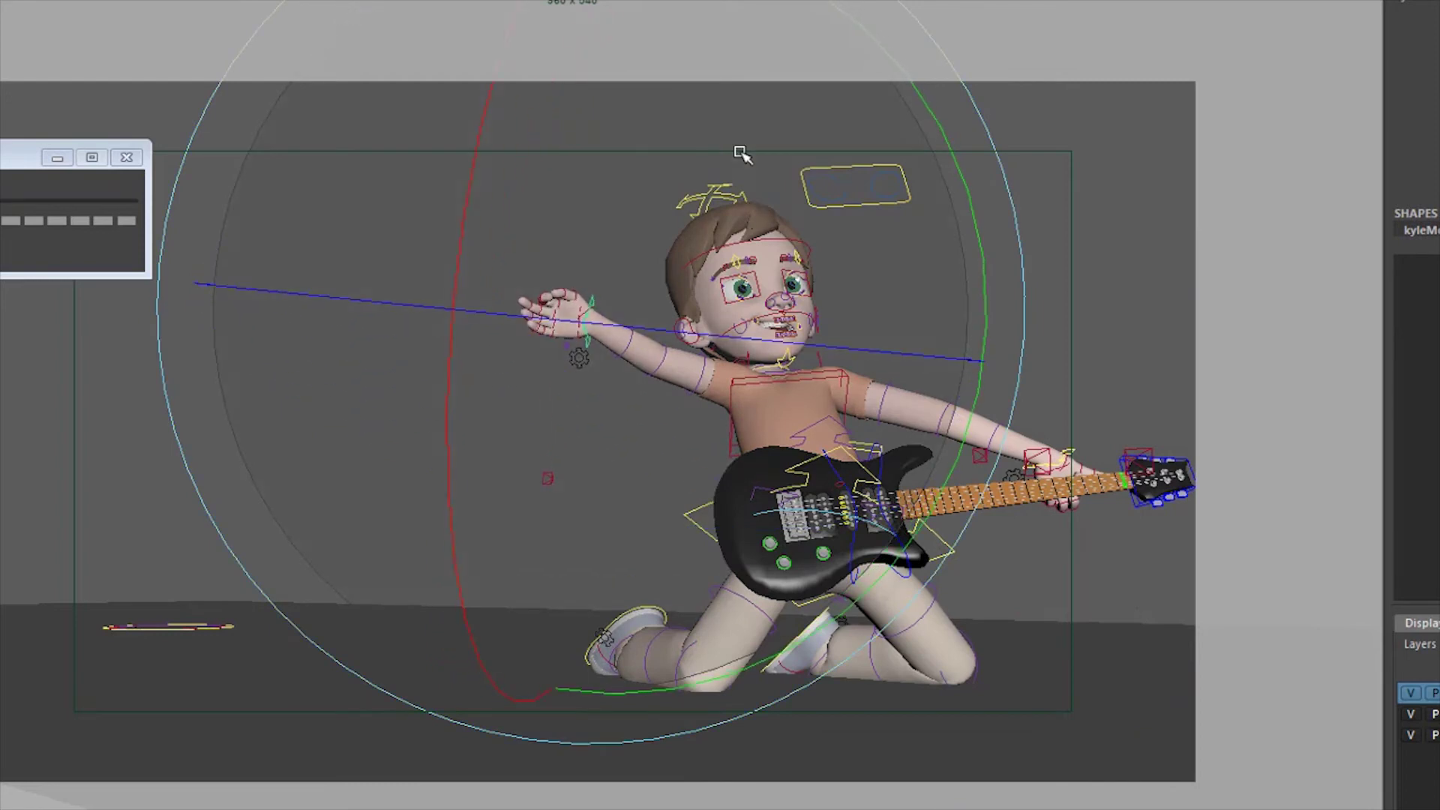
key(w)
key(q)
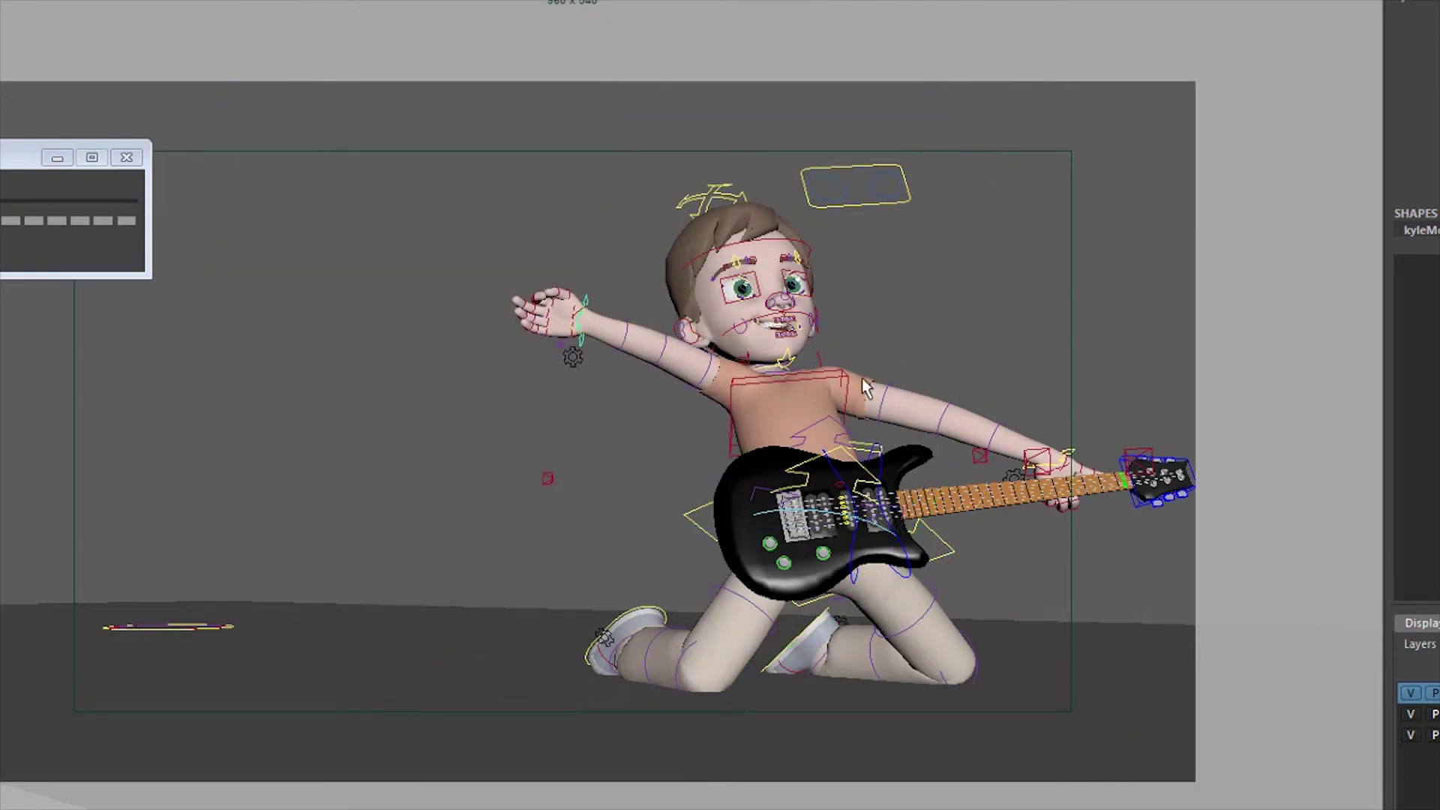
Slide the fretting hand along the guitar neck toward the body and rotate the fretting-side shoulder down
click(1077, 451)
key(w)
middle_drag(1165, 343, 1141, 360)
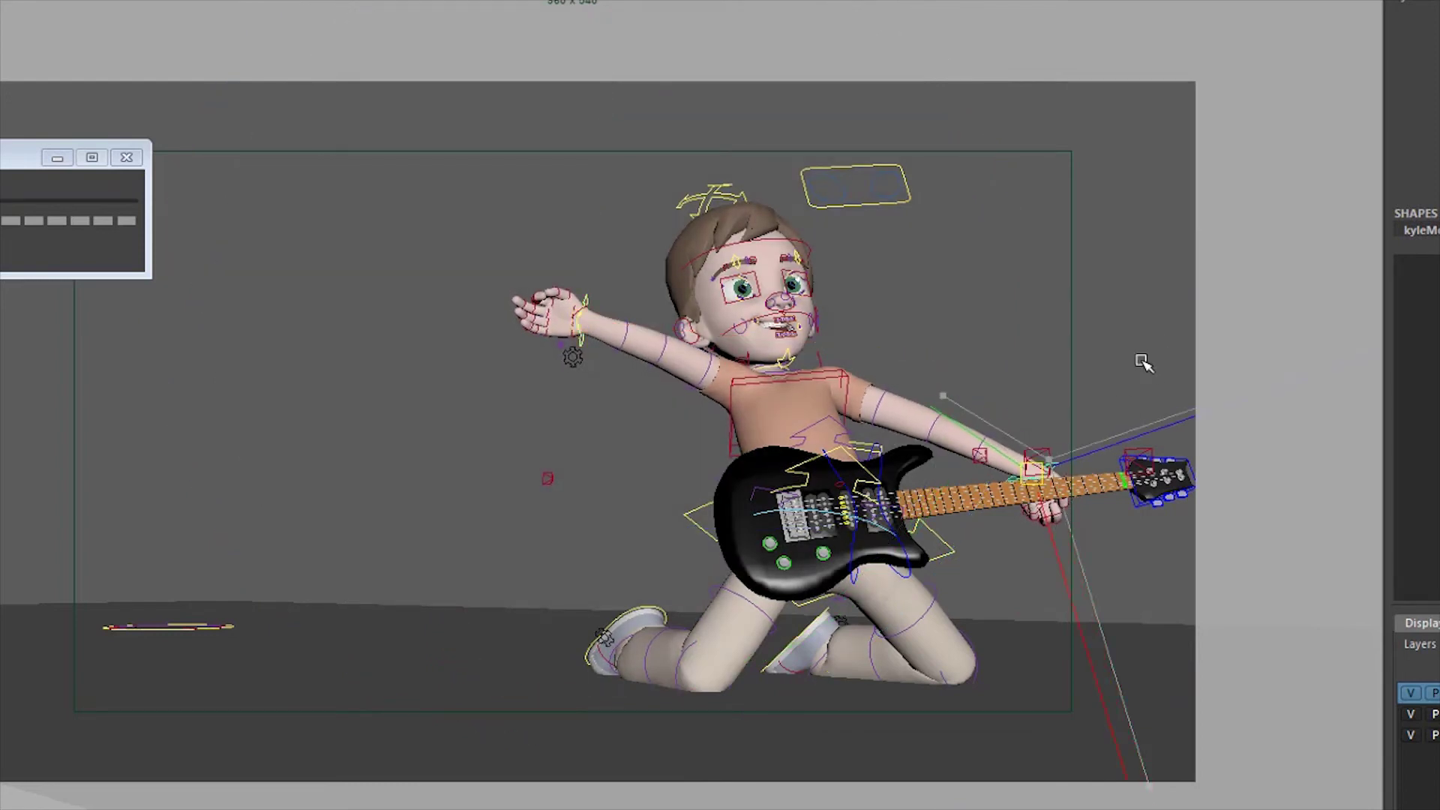
click(820, 358)
key(e)
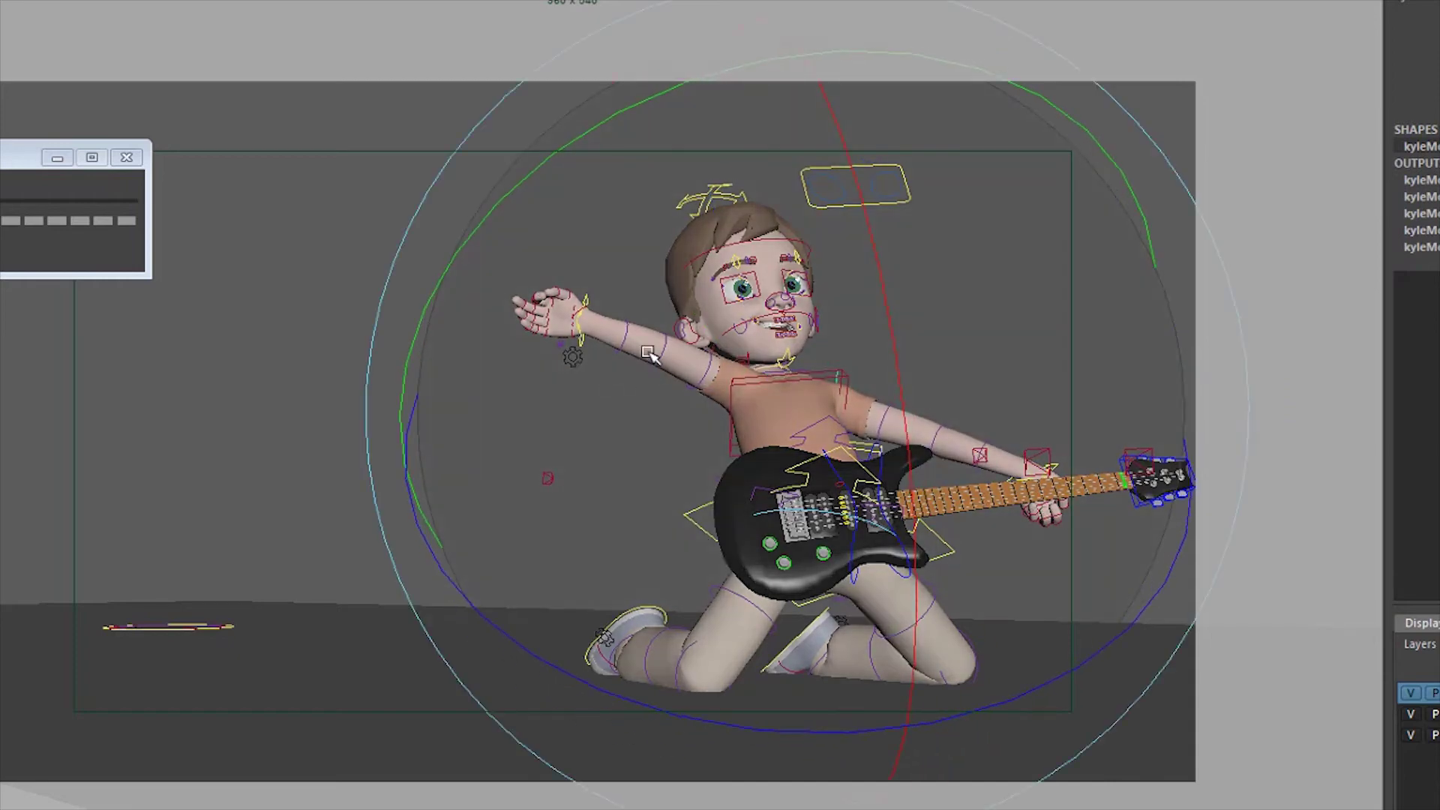
key(q)
click(839, 425)
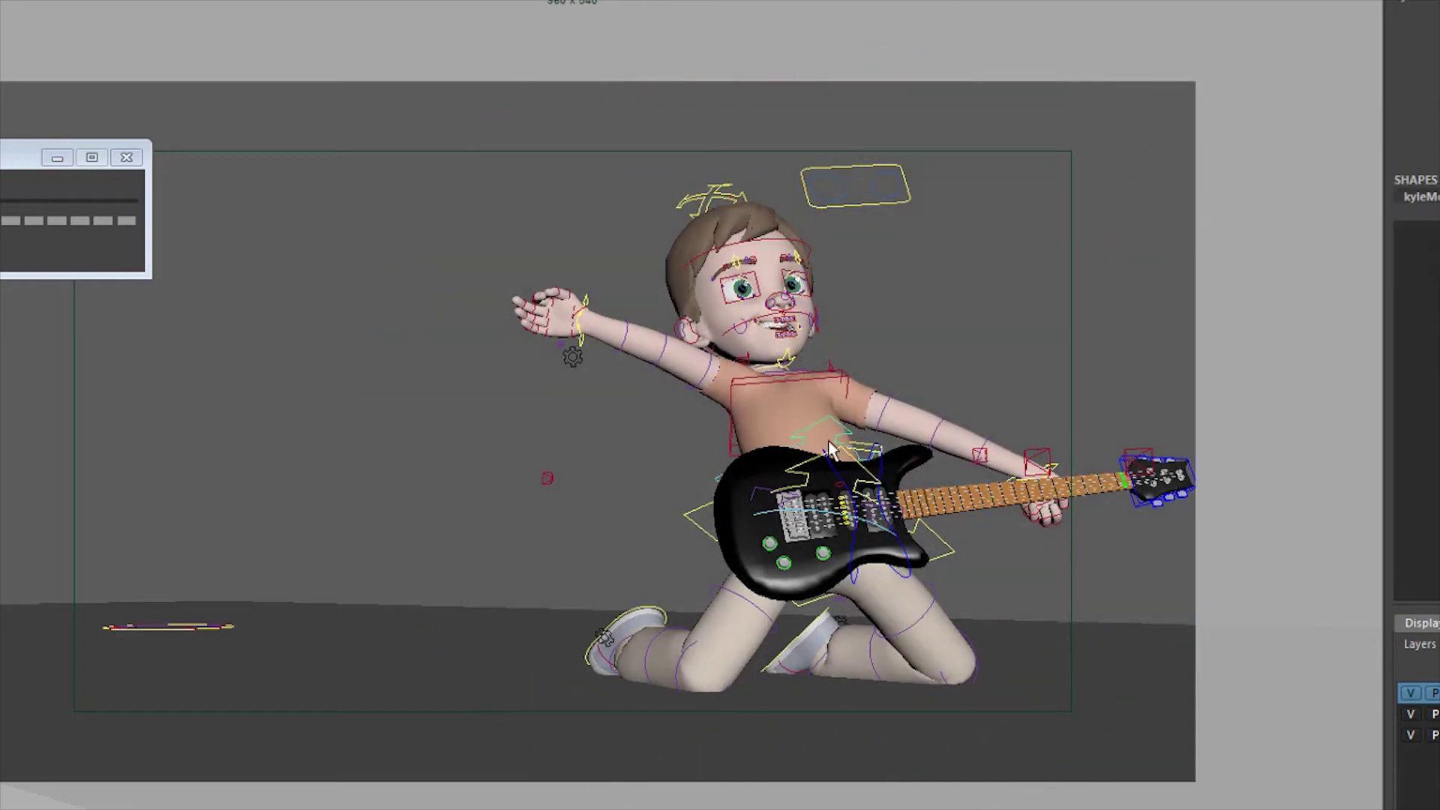
key(w)
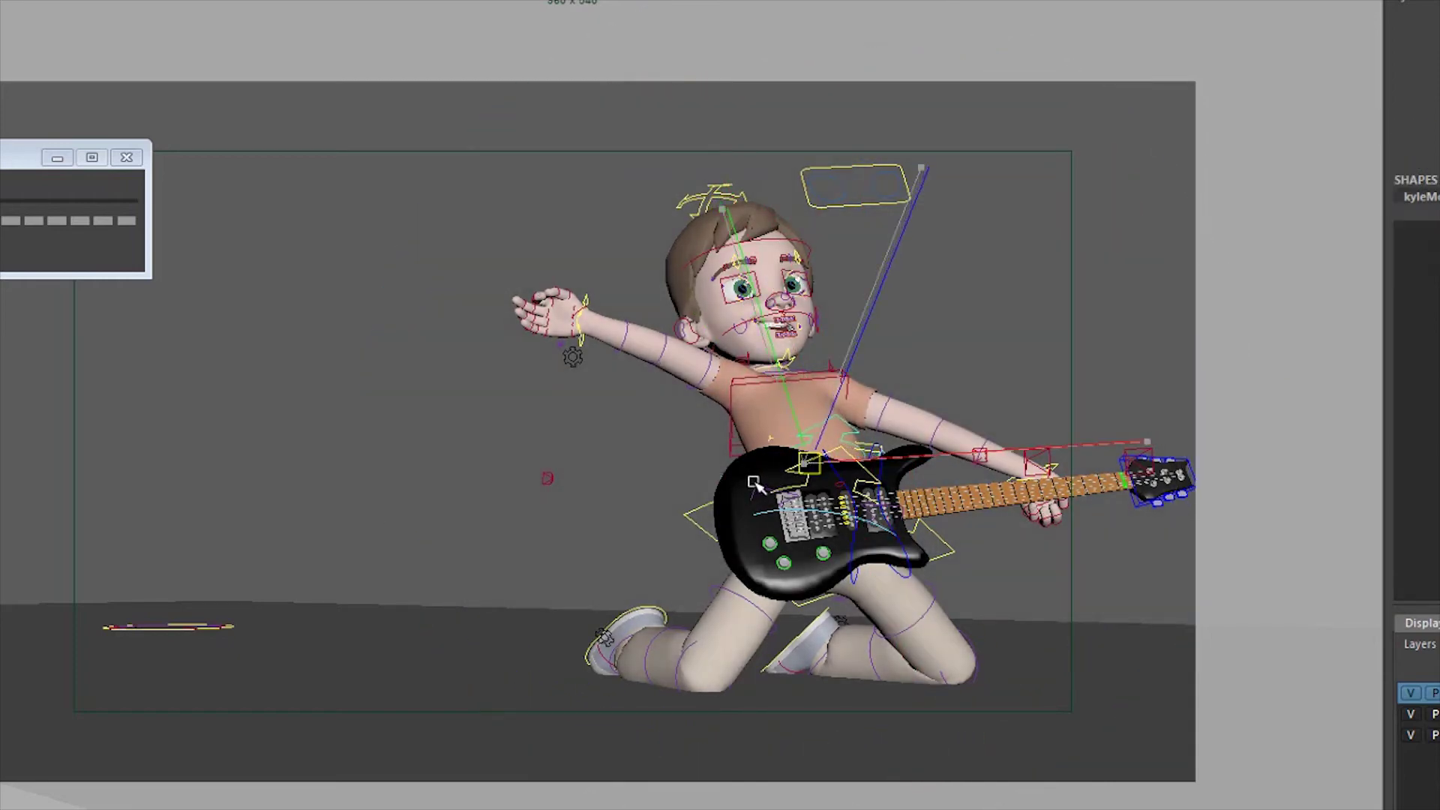
key(q)
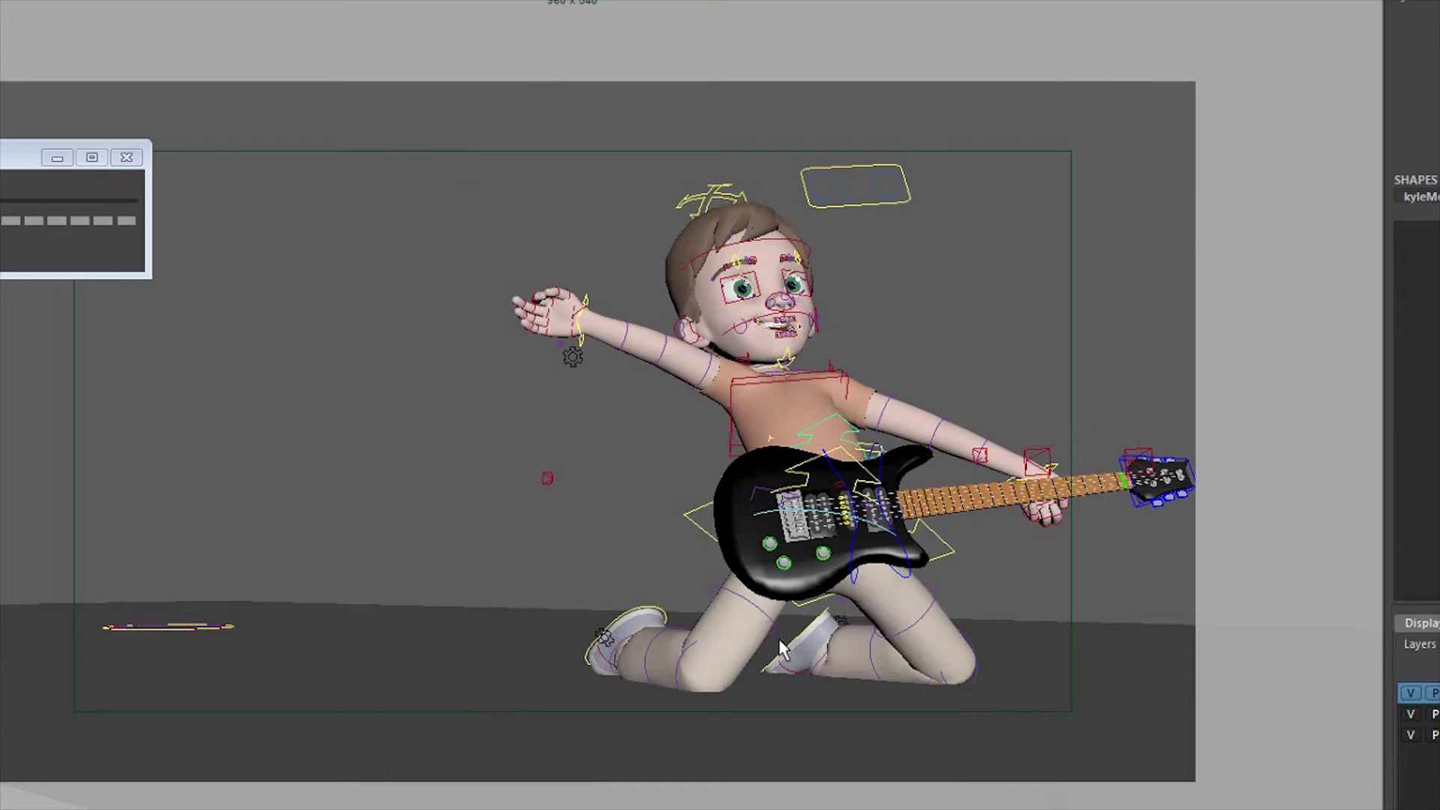
Raise the fretting-side eyebrow on the forehead, working close up on the face
key(backslash)
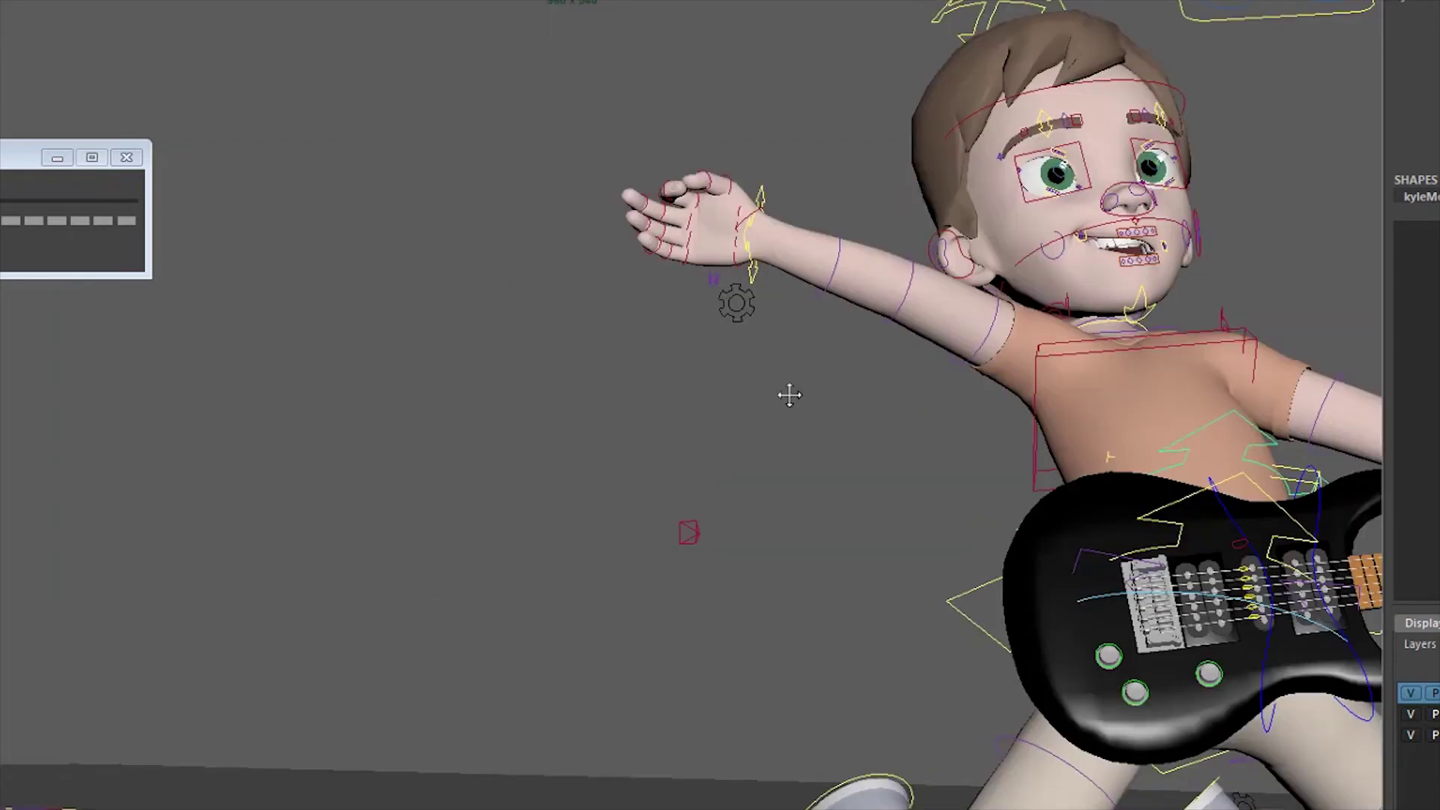
middle_drag(787, 392, 323, 540)
right_drag(323, 540, 1343, 480)
middle_drag(756, 210, 593, 372)
click(592, 324)
key(w)
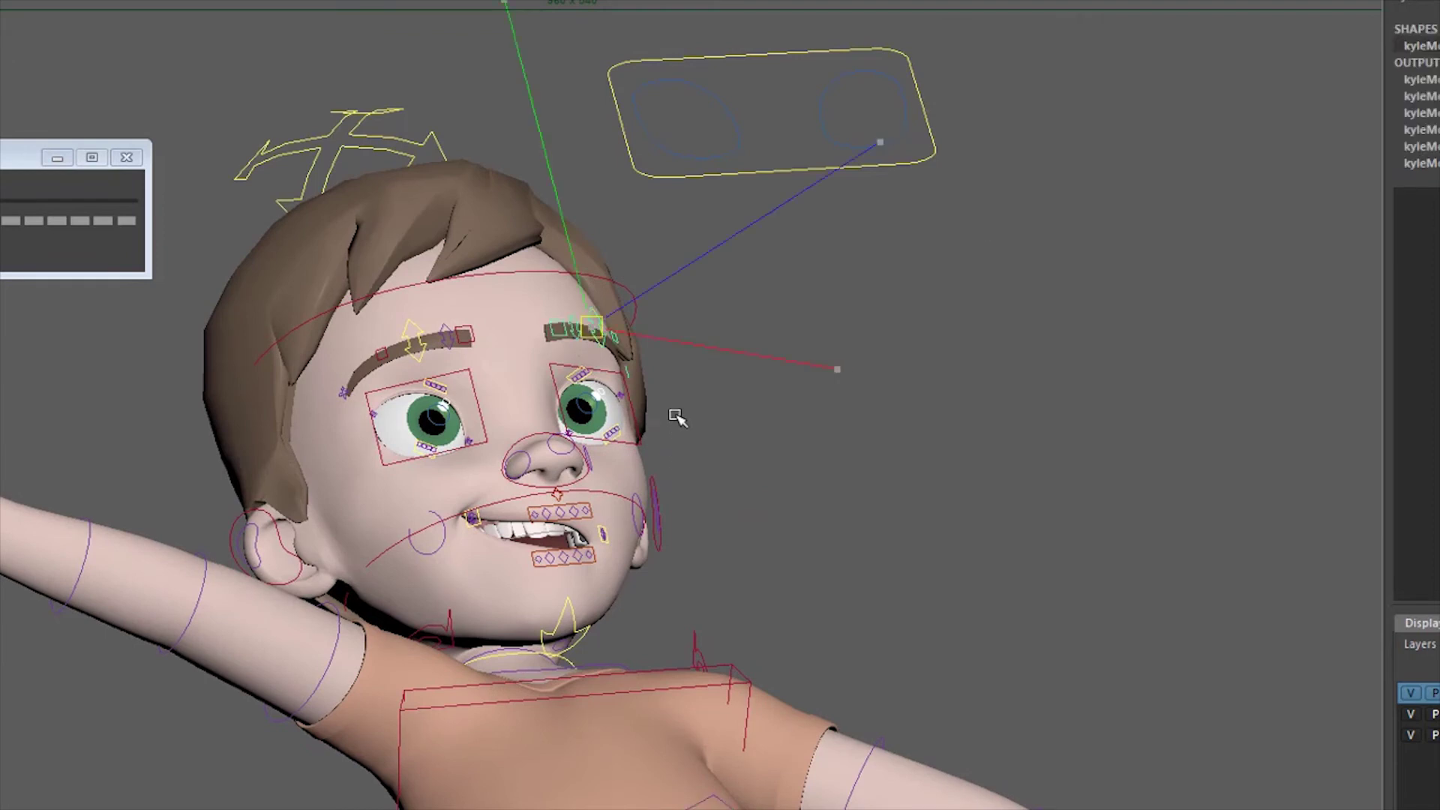
key(q)
middle_drag(673, 412, 609, 311)
Shape the fretting-side eyebrow into an arch using its individual brow controls
click(568, 293)
key(w)
key(q)
click(605, 303)
key(w)
middle_drag(650, 363, 642, 331)
key(q)
Raise the strumming-side eyebrow to match the opposite brow
click(416, 334)
key(w)
key(q)
middle_drag(405, 417, 422, 333)
Arch the strumming-side eyebrow, pulling its outer end outward, and fine-tune the opposite brow
click(437, 313)
key(w)
key(q)
click(368, 332)
key(w)
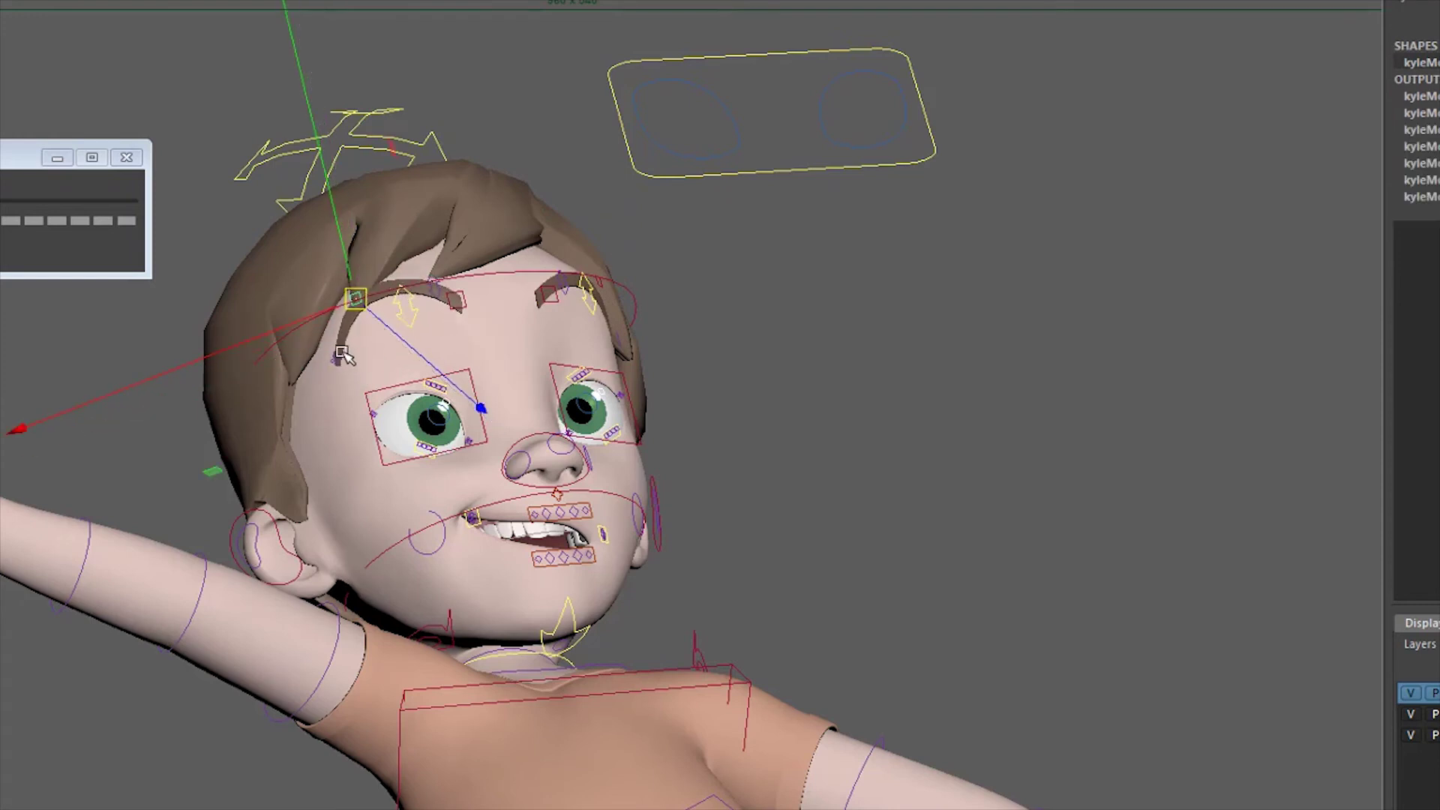
middle_drag(339, 354, 305, 390)
key(q)
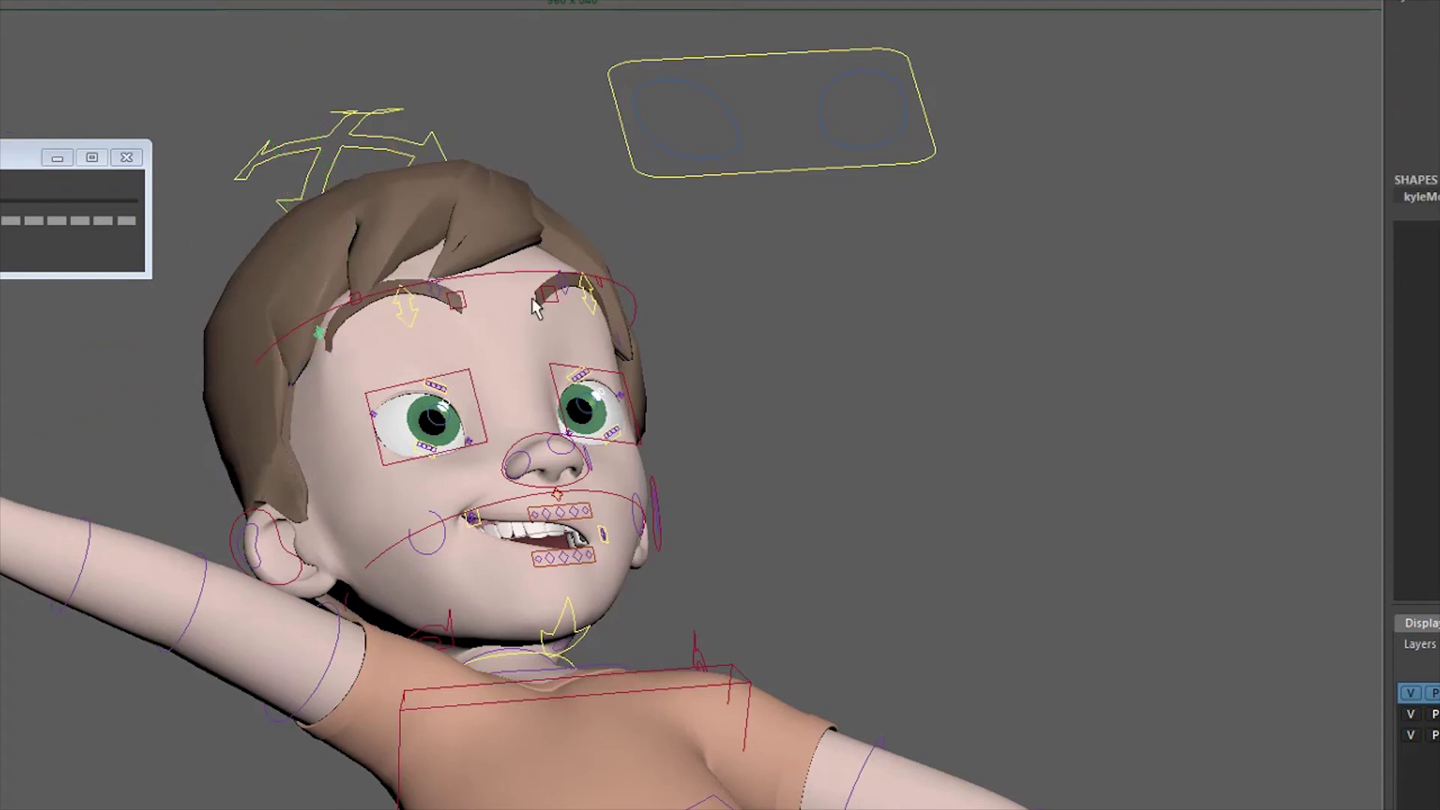
click(584, 294)
key(w)
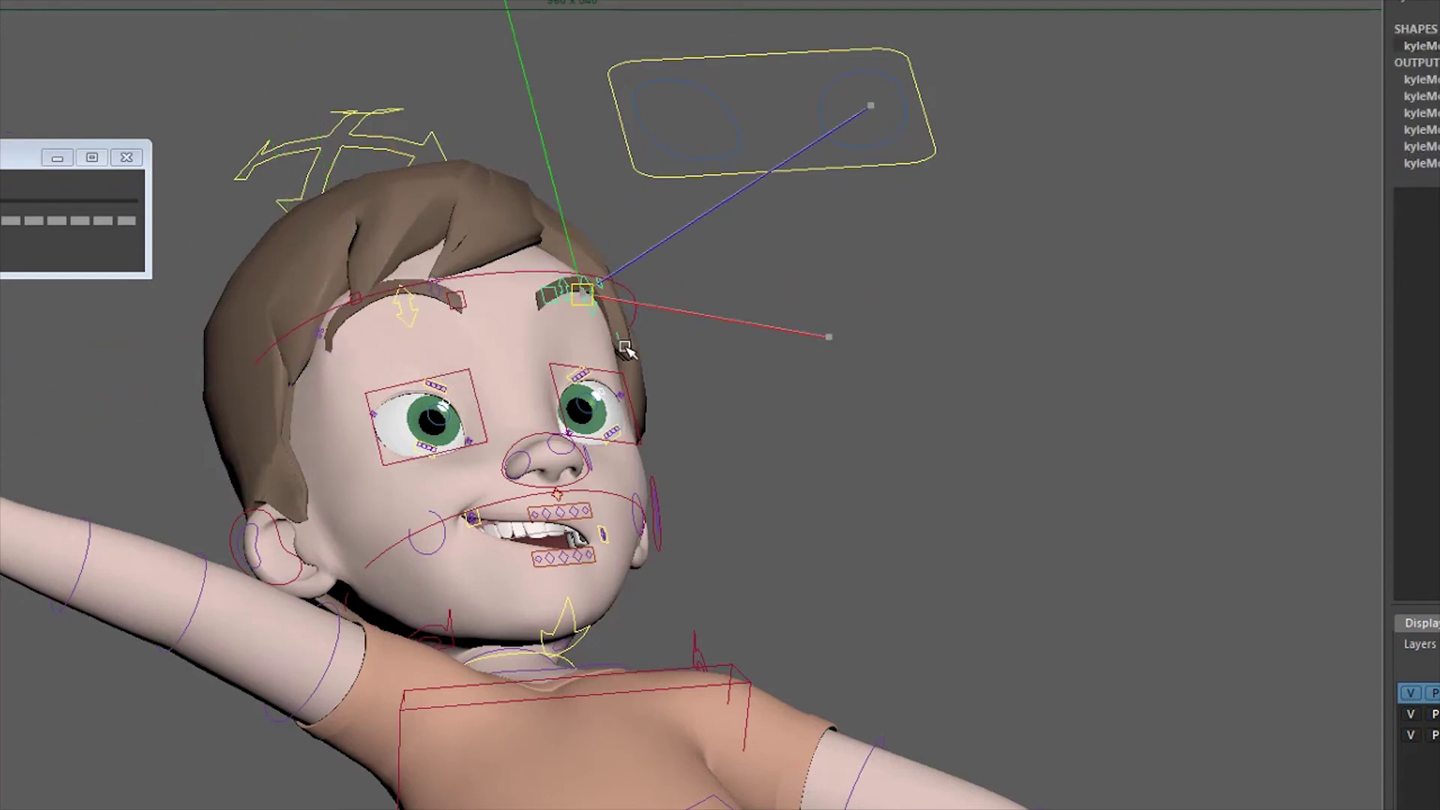
key(q)
Select both eye controls and stretch them vertically to widen the eyes
click(478, 395)
shift+click(555, 378)
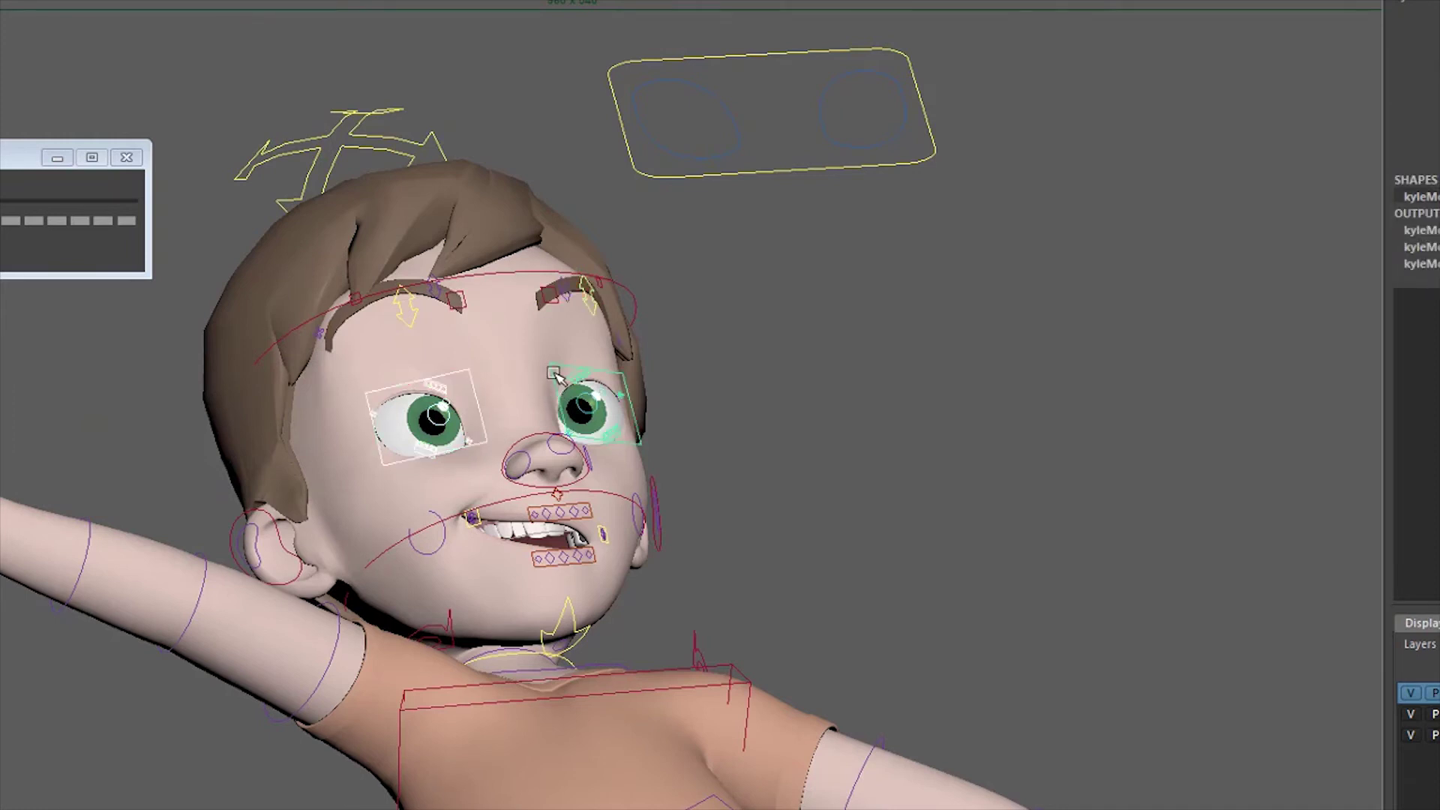
key(w)
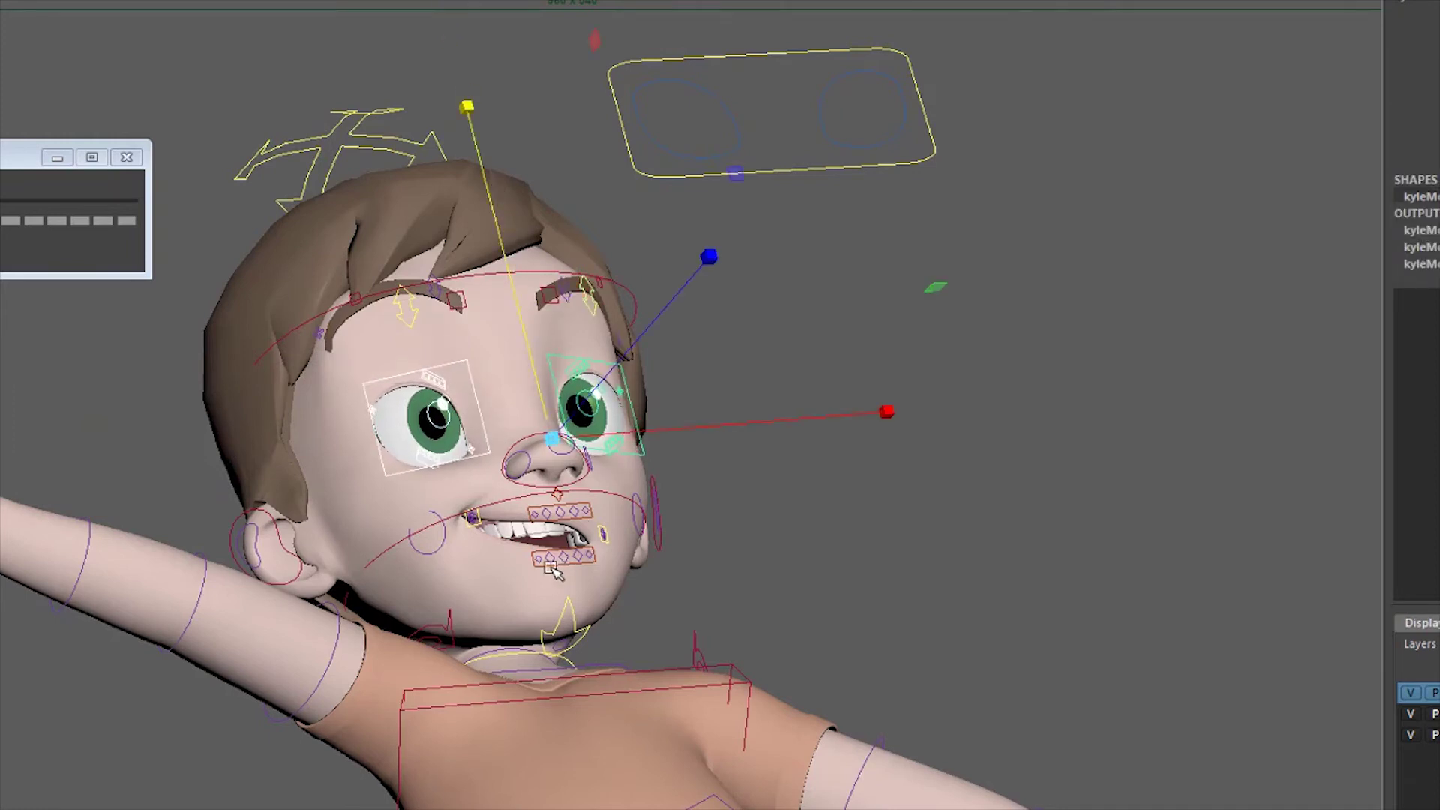
Adjust the fretting-side mouth corner and rotate the jaw control downward to open the mouth wide
click(603, 535)
drag(636, 537, 639, 519)
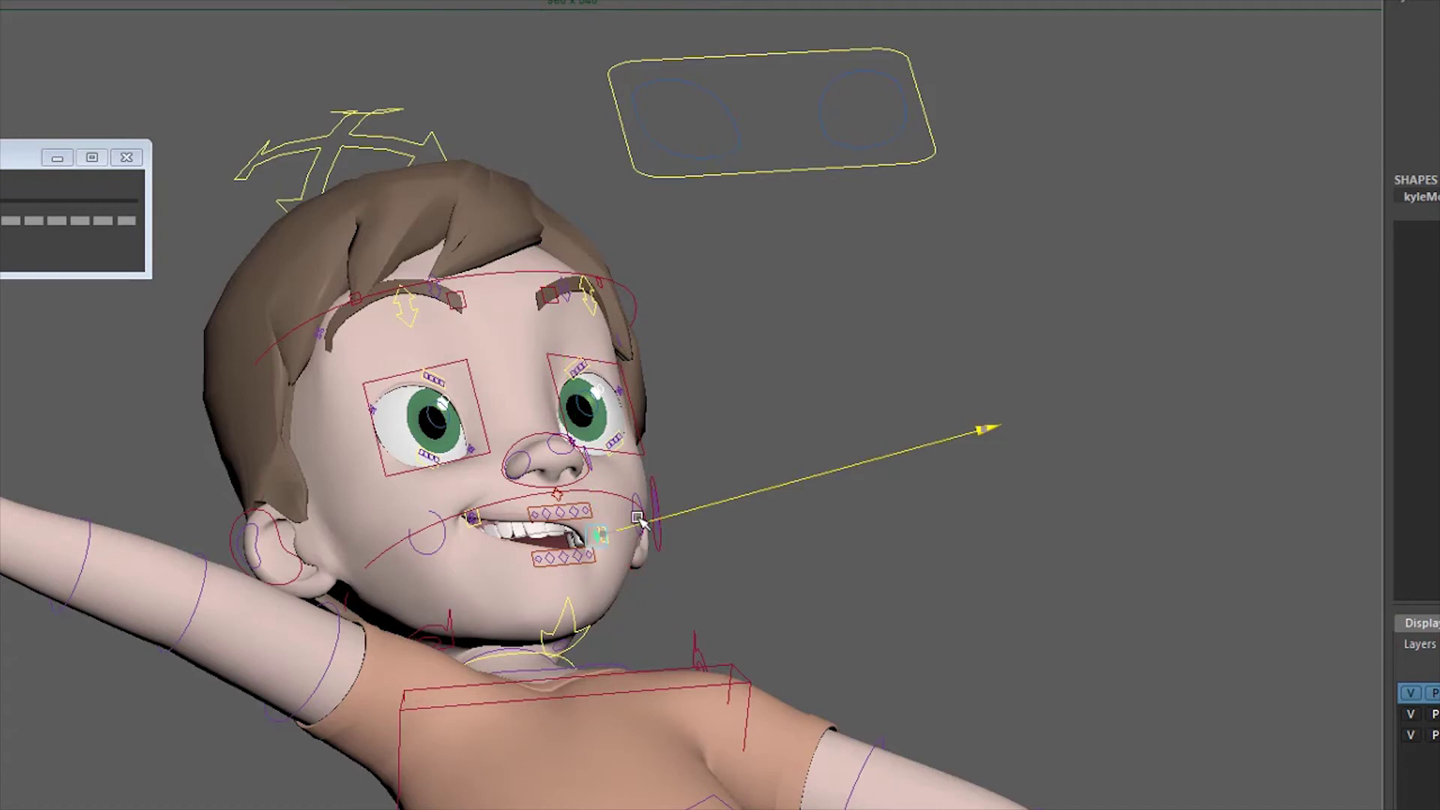
middle_drag(572, 616, 575, 582)
click(566, 611)
key(e)
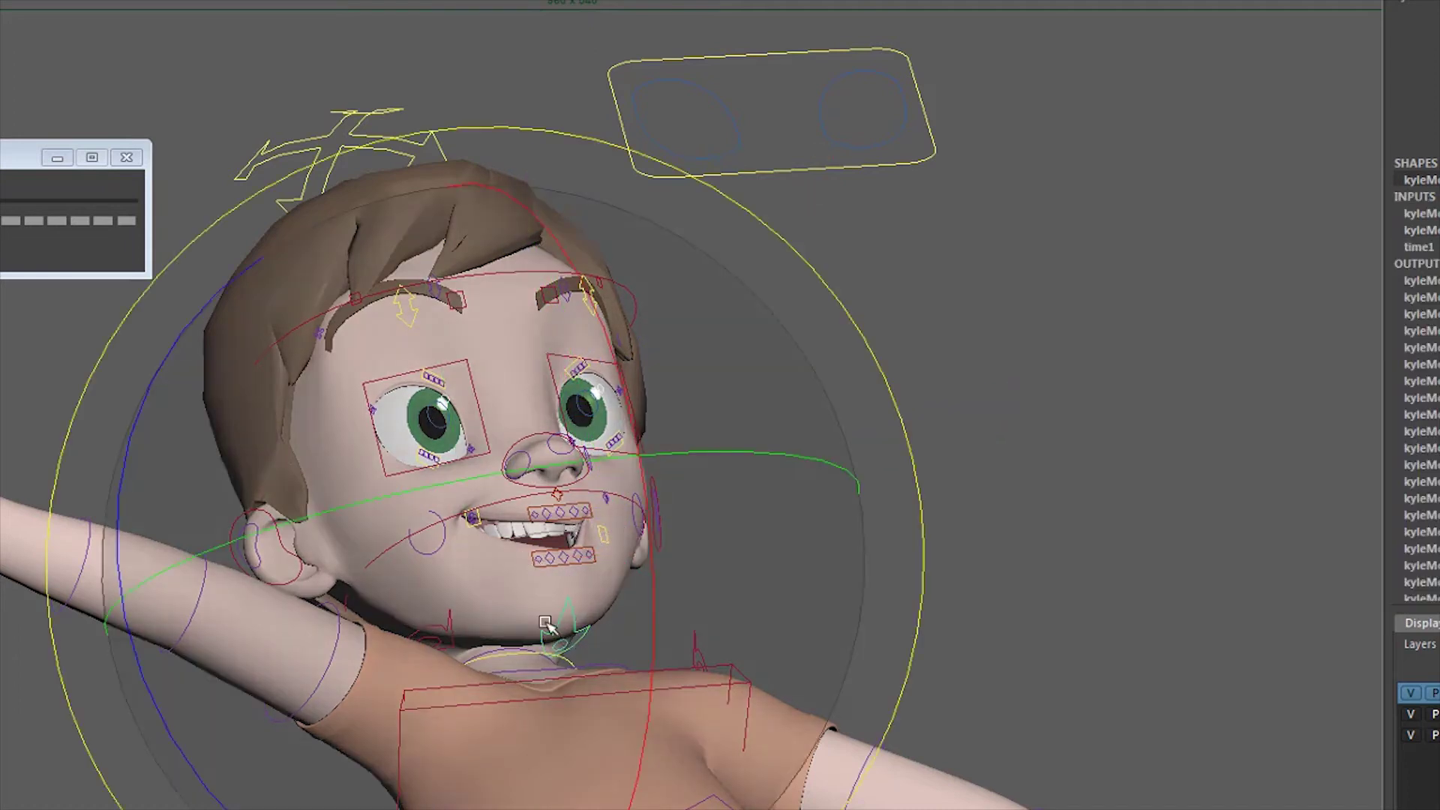
drag(522, 618, 461, 722)
key(q)
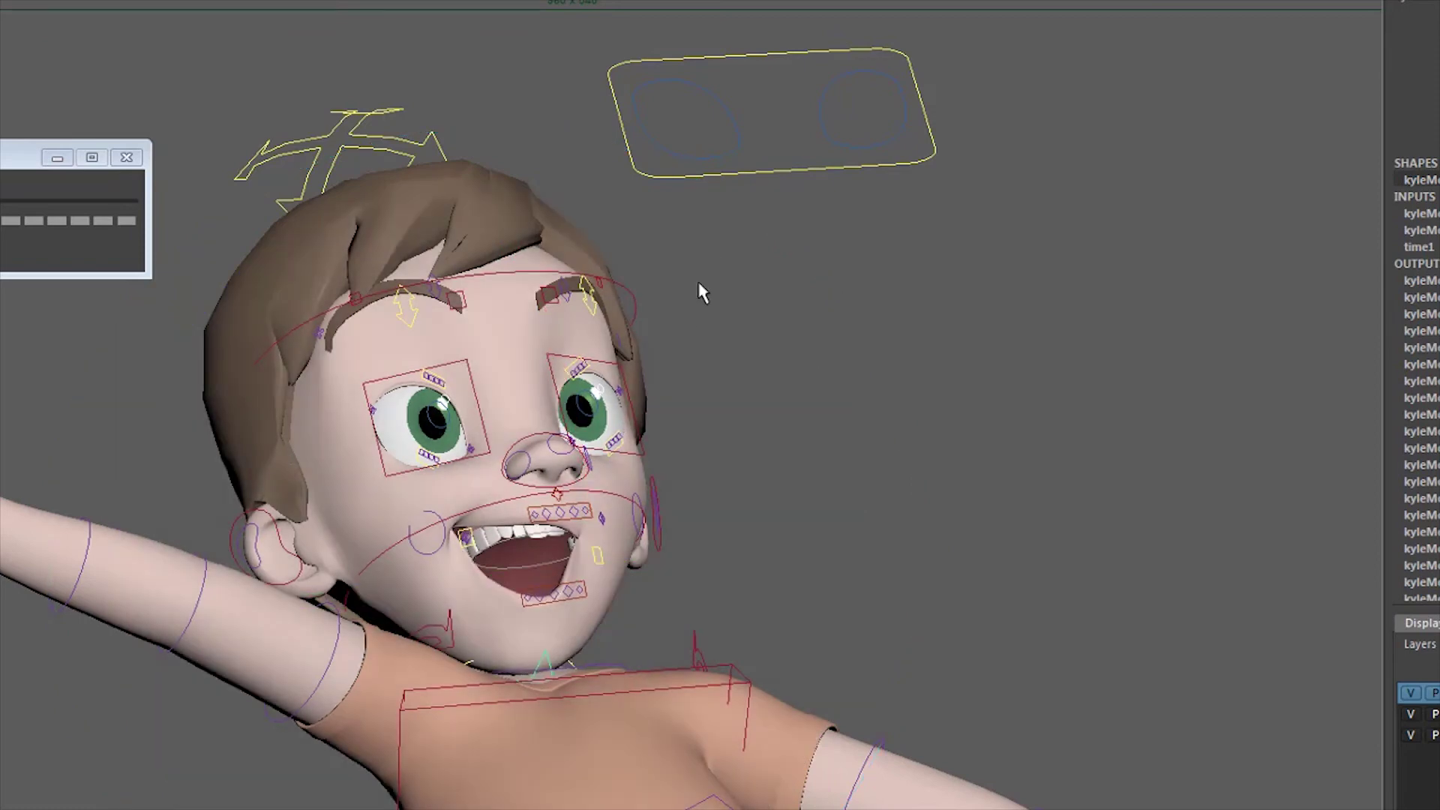
Lower the eye target until the eyes look down toward the guitar neck
click(746, 177)
key(w)
middle_drag(772, 460, 778, 657)
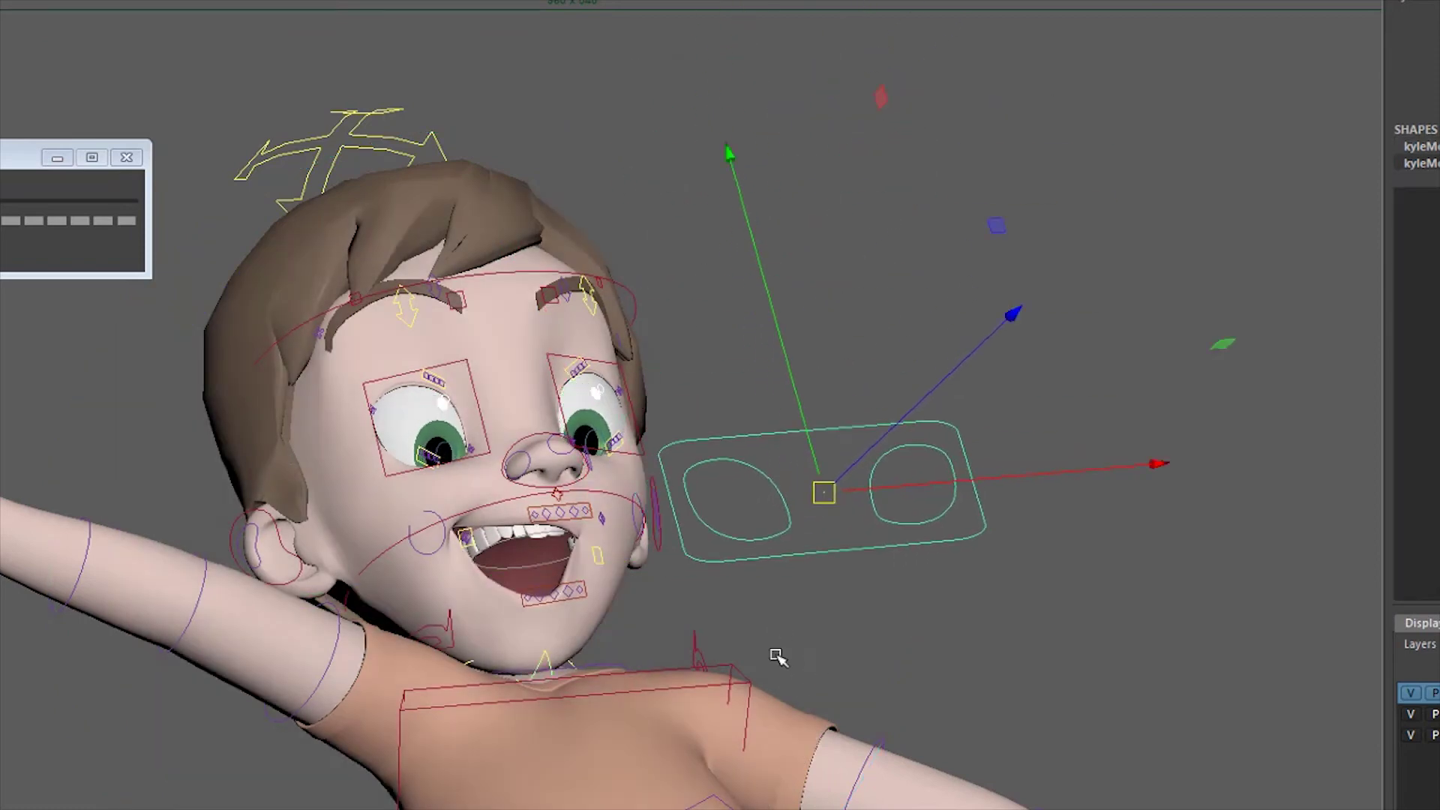
Adjust the strumming-side mouth corner and rotate the upper teeth to line up with the open smile
click(469, 538)
mouse_move(609, 609)
middle_down()
mouse_move(591, 641)
mouse_move(595, 623)
middle_up()
key(q)
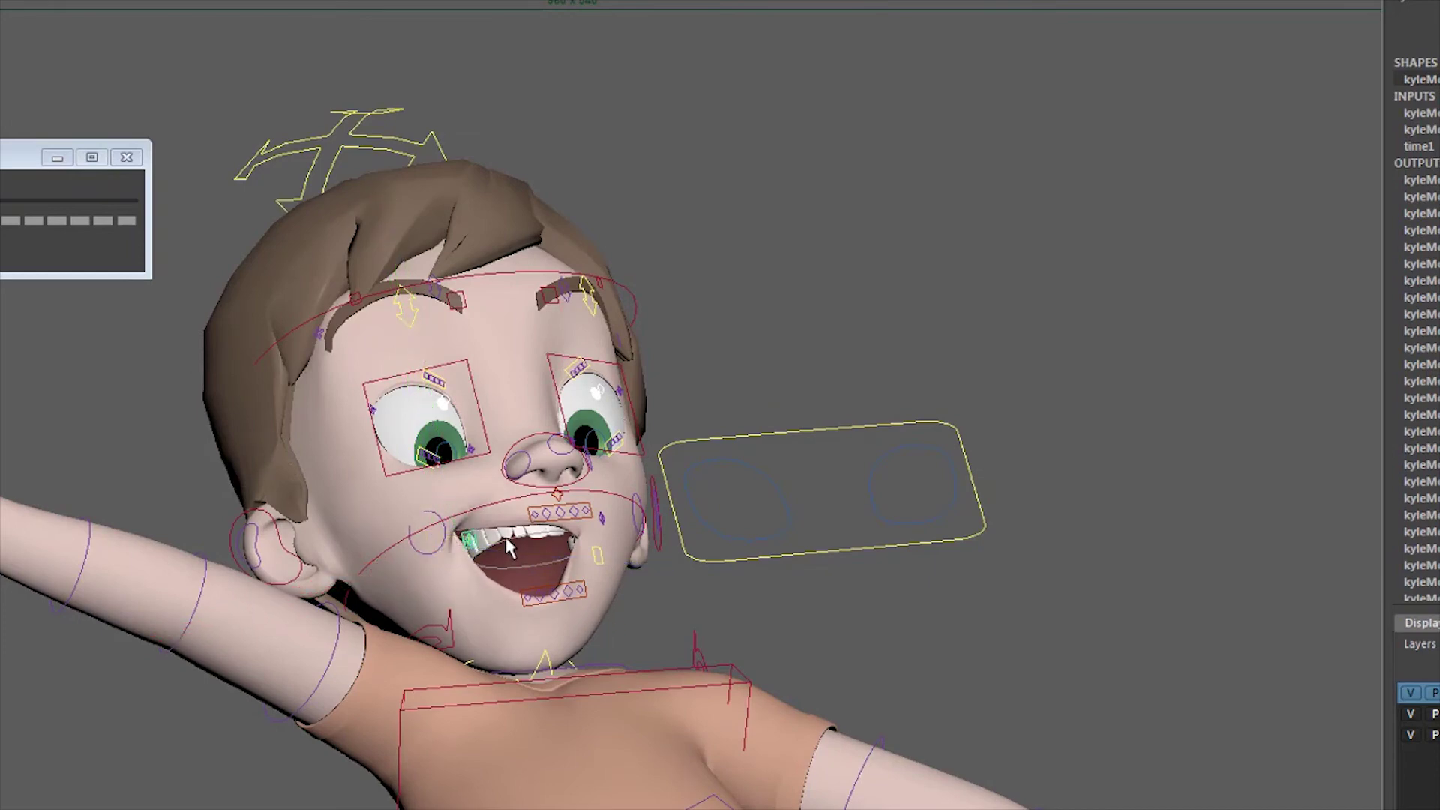
click(507, 540)
key(e)
middle_drag(641, 685, 571, 609)
key(w)
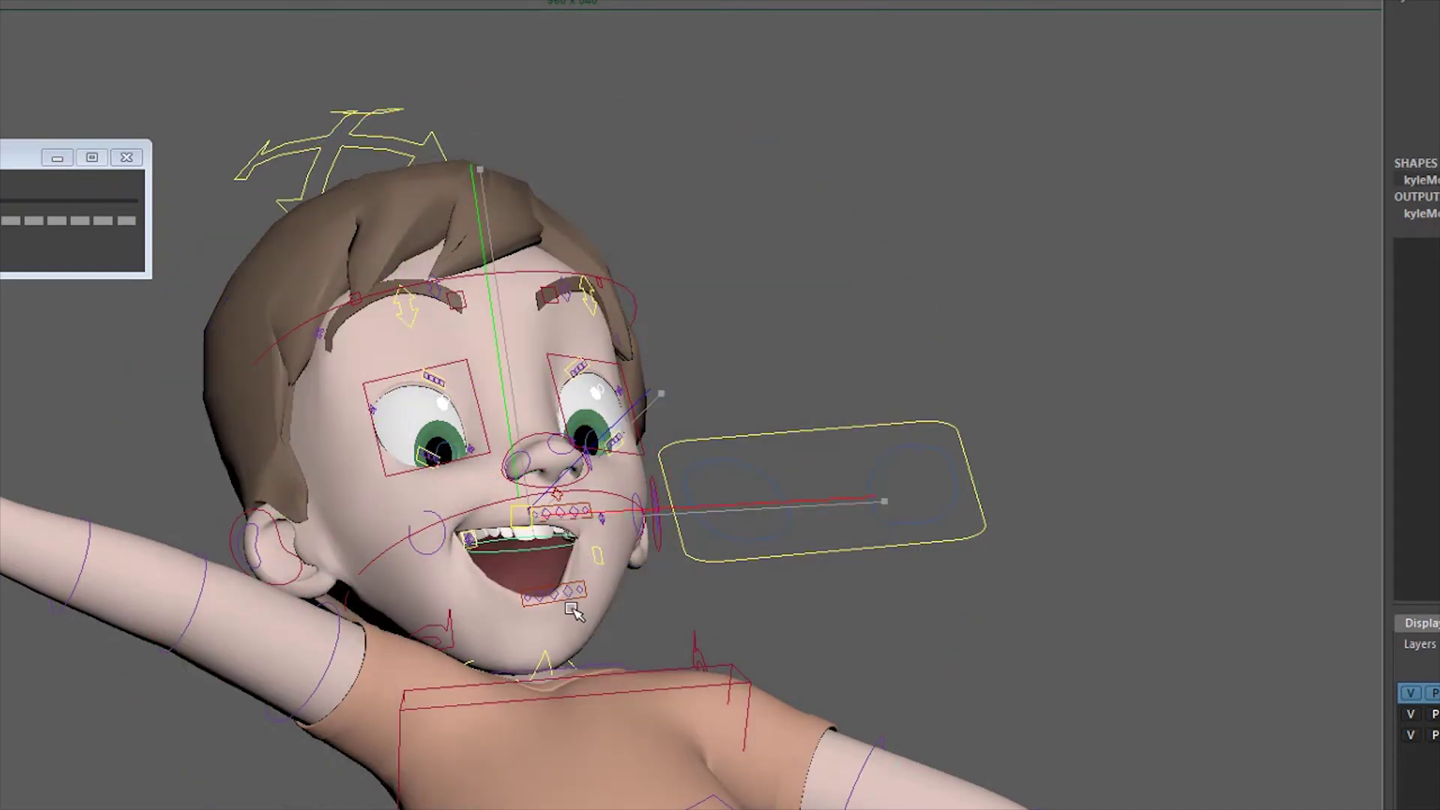
Lower the bottom lip and bring the lower teeth up into view above it
click(537, 605)
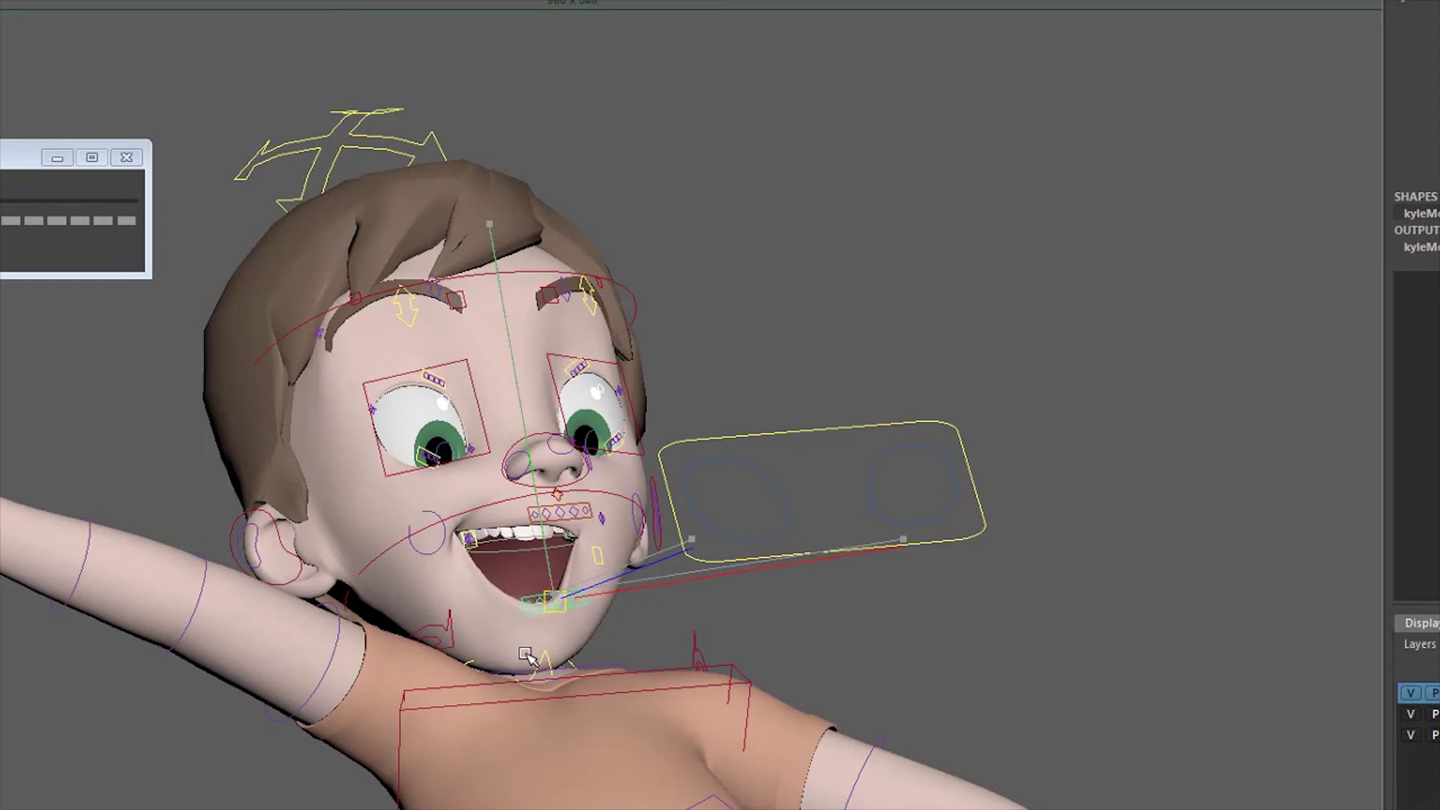
key(q)
click(511, 606)
key(w)
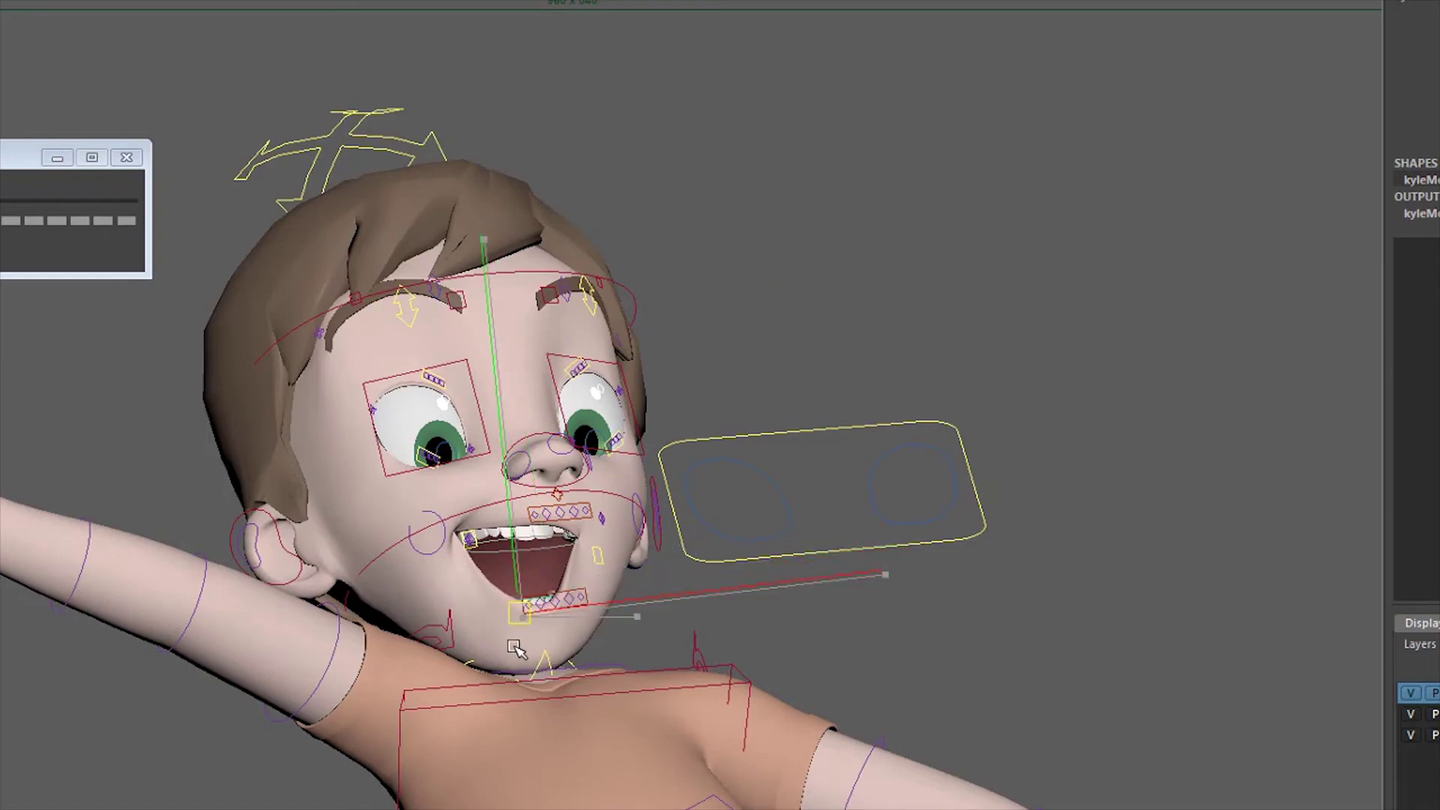
key(e)
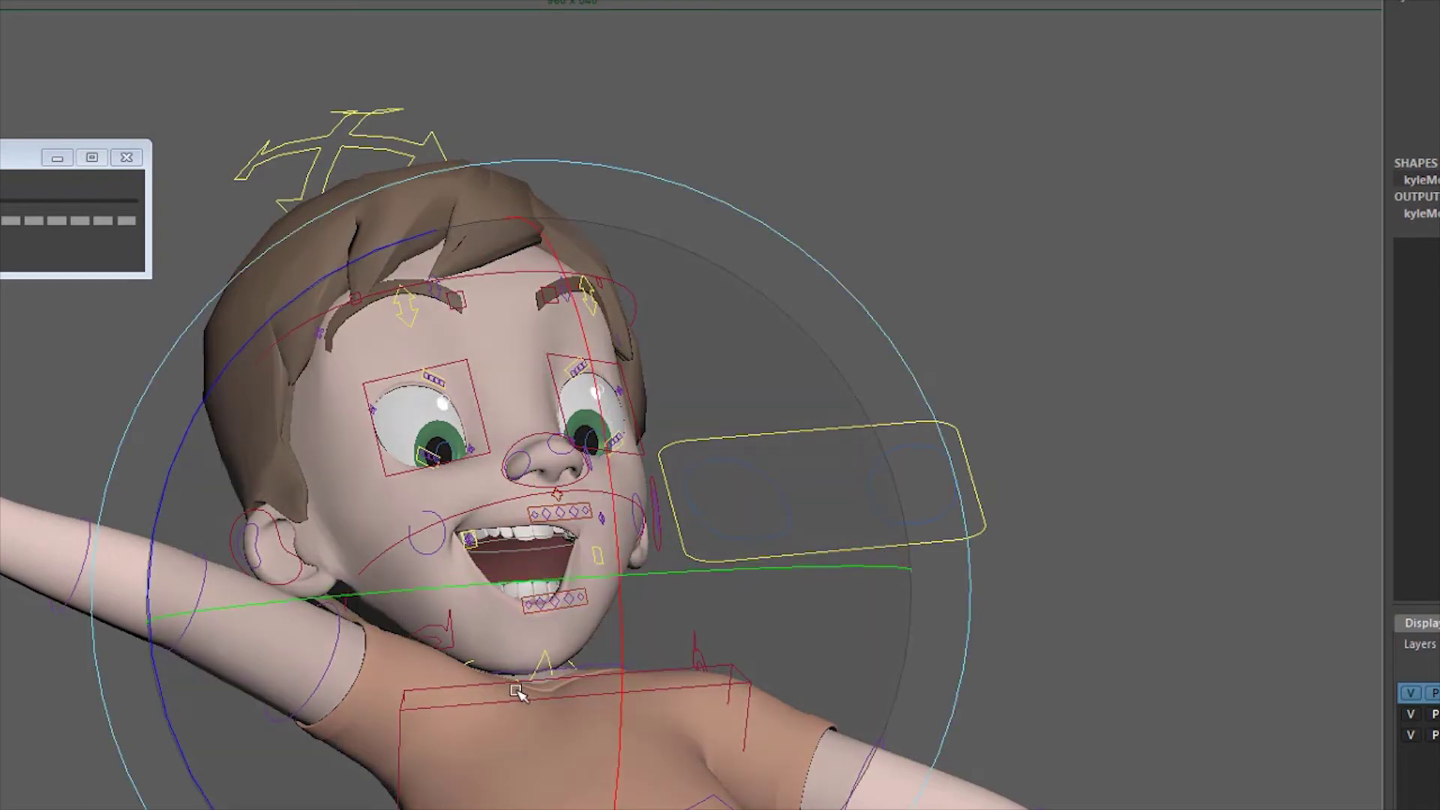
key(w)
key(q)
Refine the strumming side of the bottom lip and pull that mouth corner outward to widen the grin
click(530, 608)
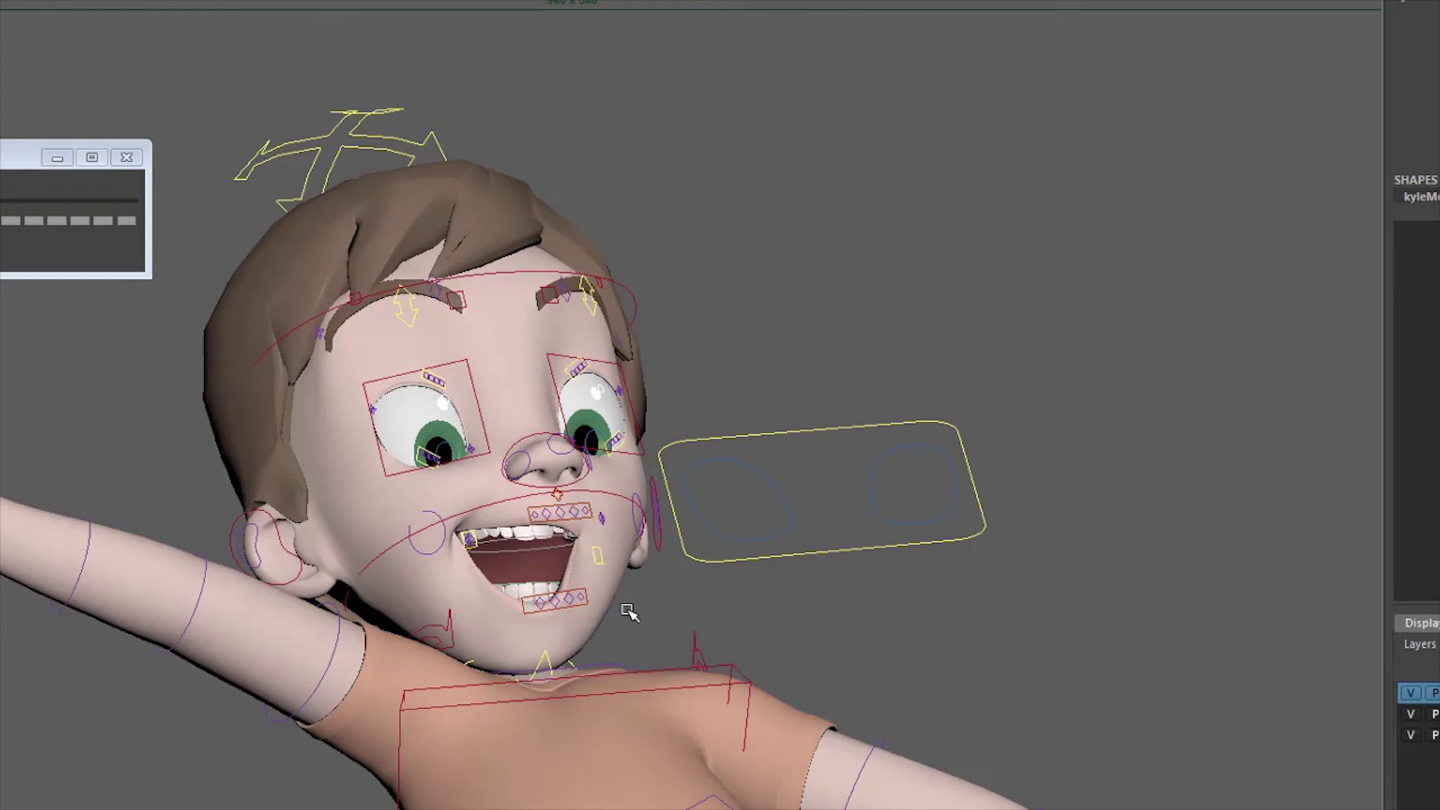
key(w)
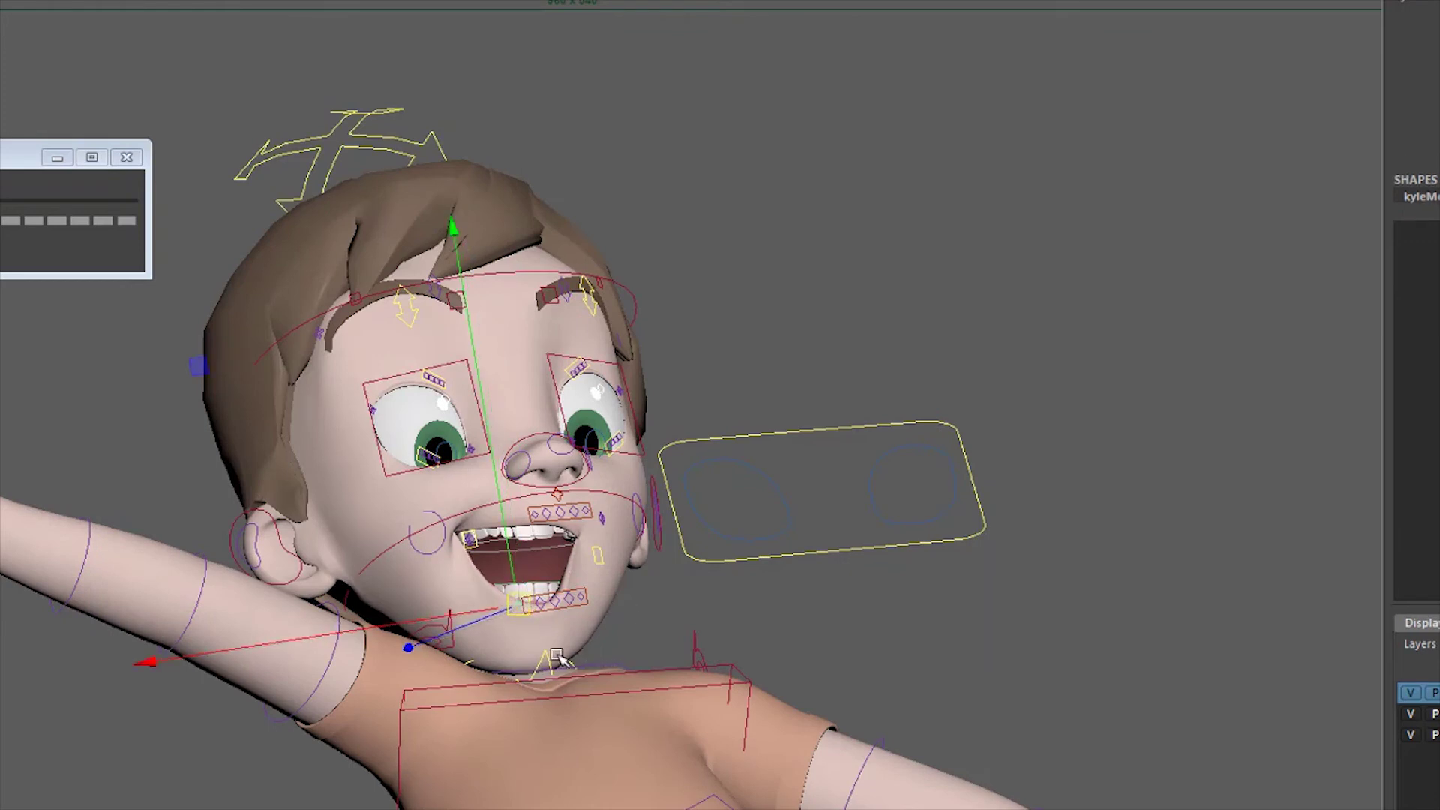
key(q)
click(479, 546)
key(w)
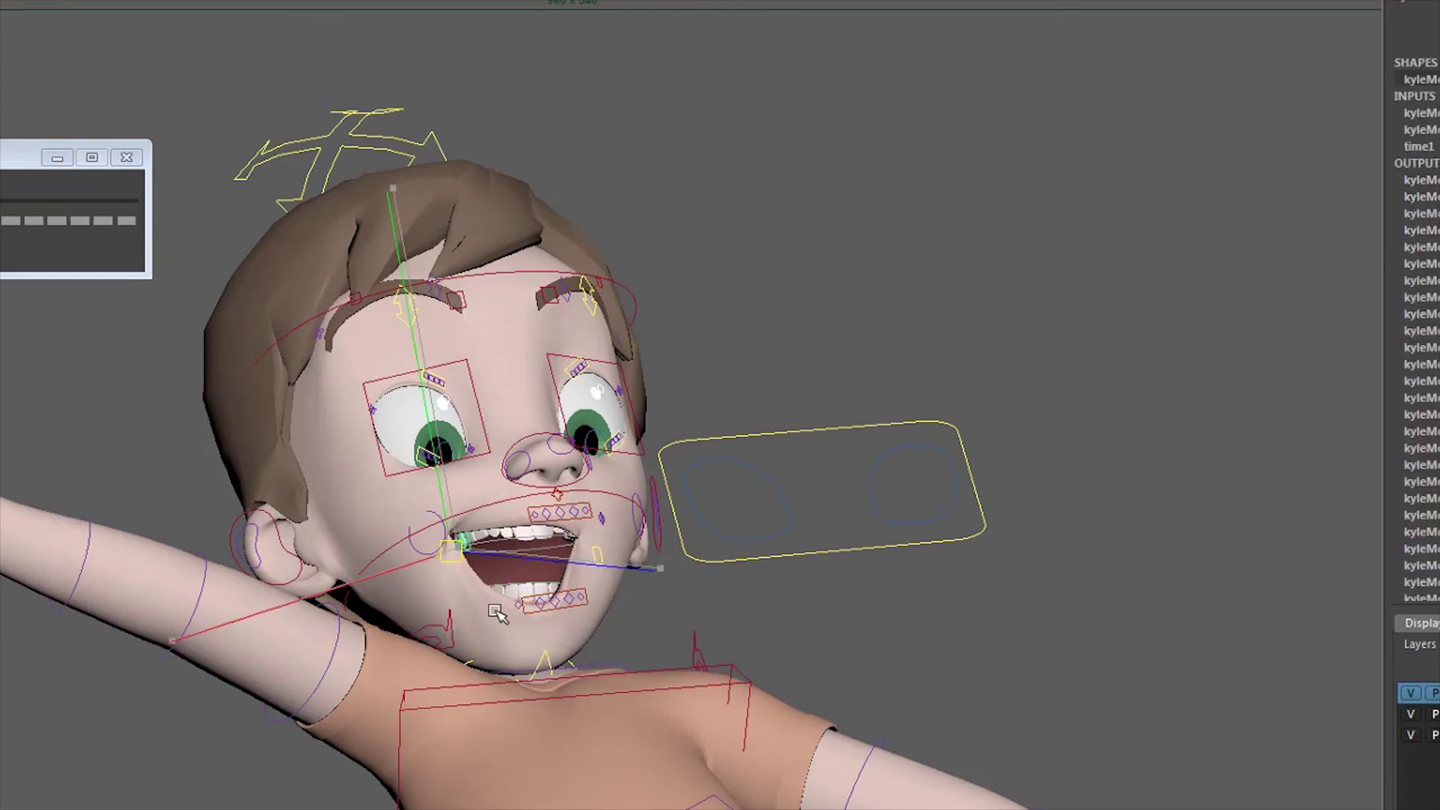
key(q)
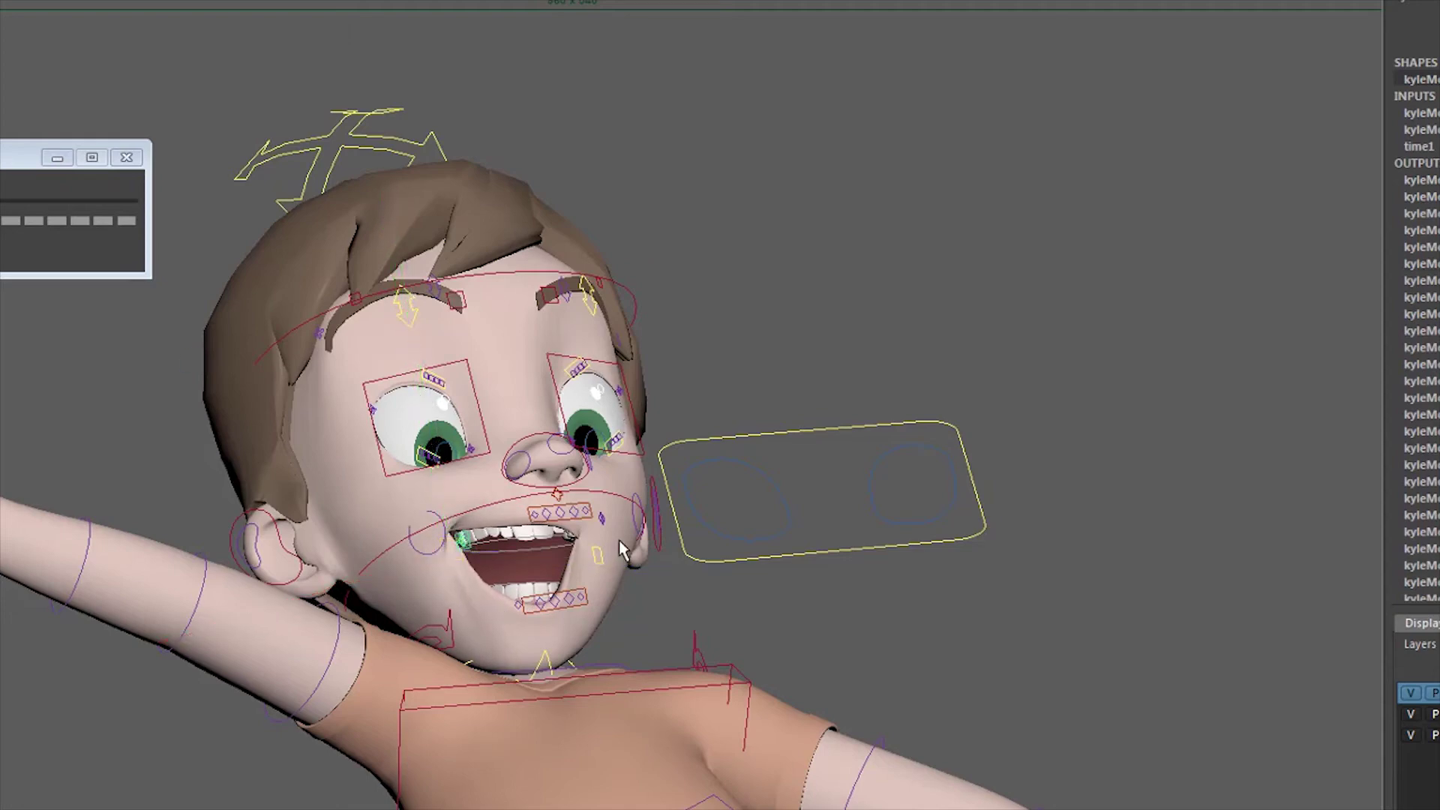
Rotate the jaw control further down and toward the strumming side for a wider, asymmetrical open mouth
click(550, 662)
key(e)
drag(402, 662, 436, 732)
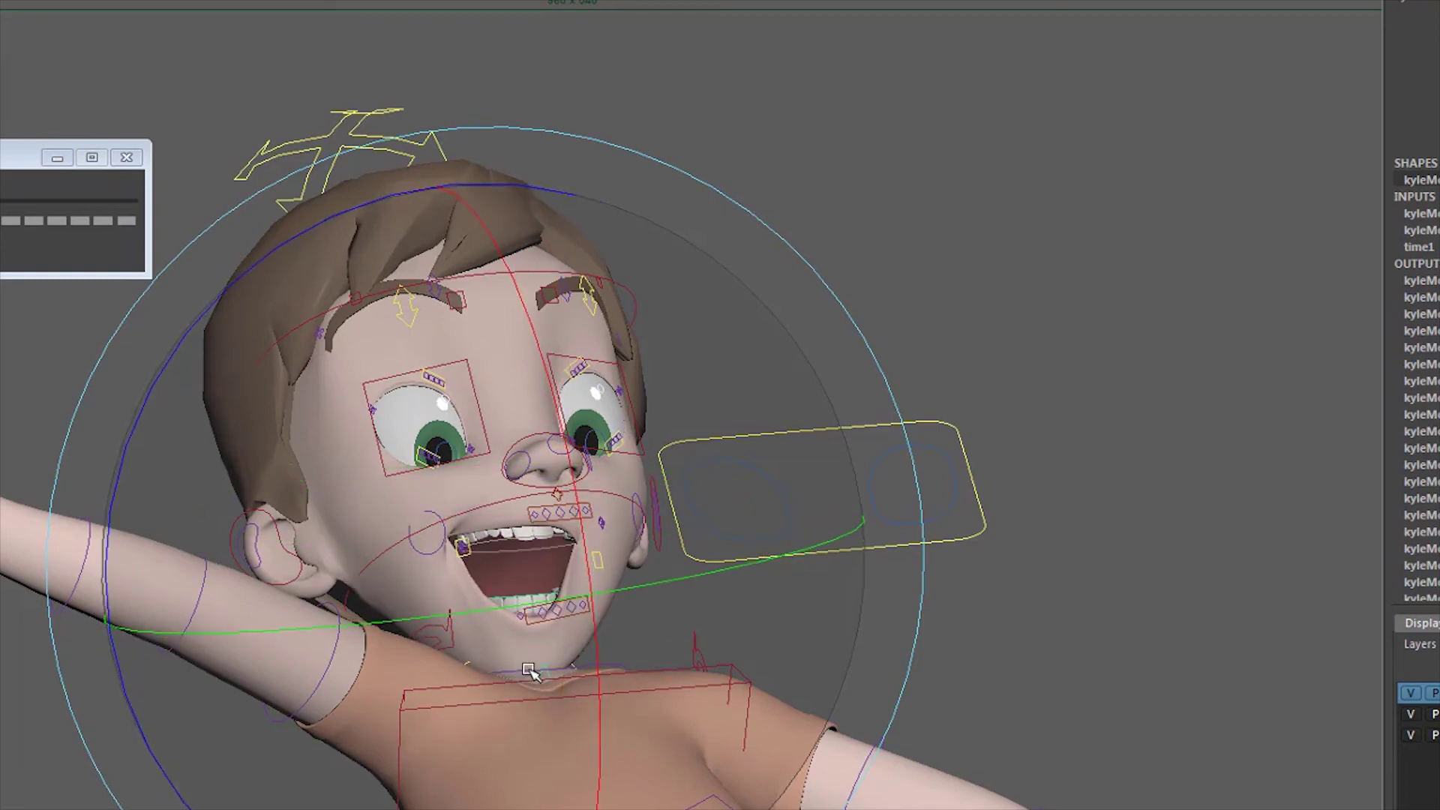
Slide the fretting hand along the guitar neck toward the guitar body in the open-armed pose
key(backslash)
click(1056, 433)
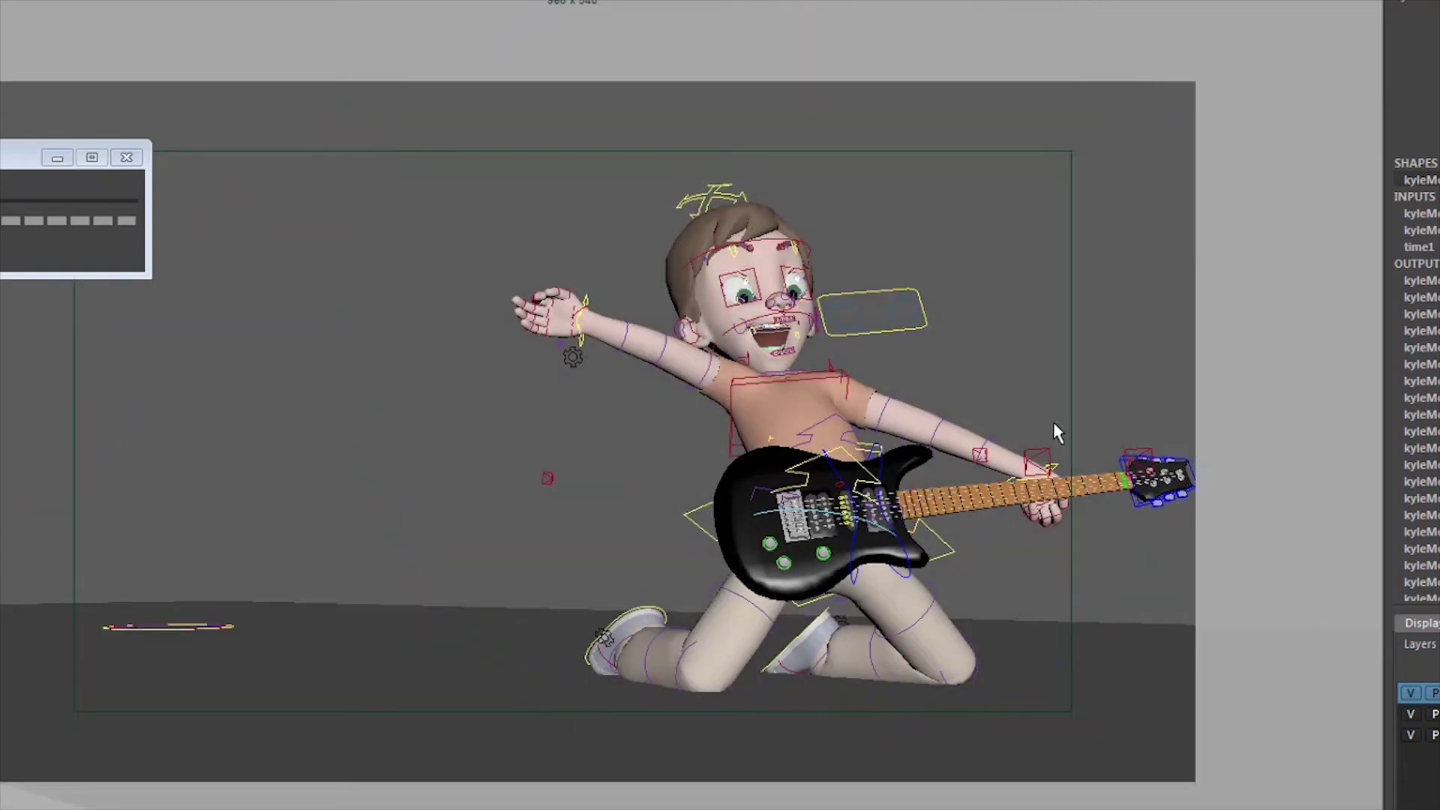
click(1060, 465)
key(w)
key(q)
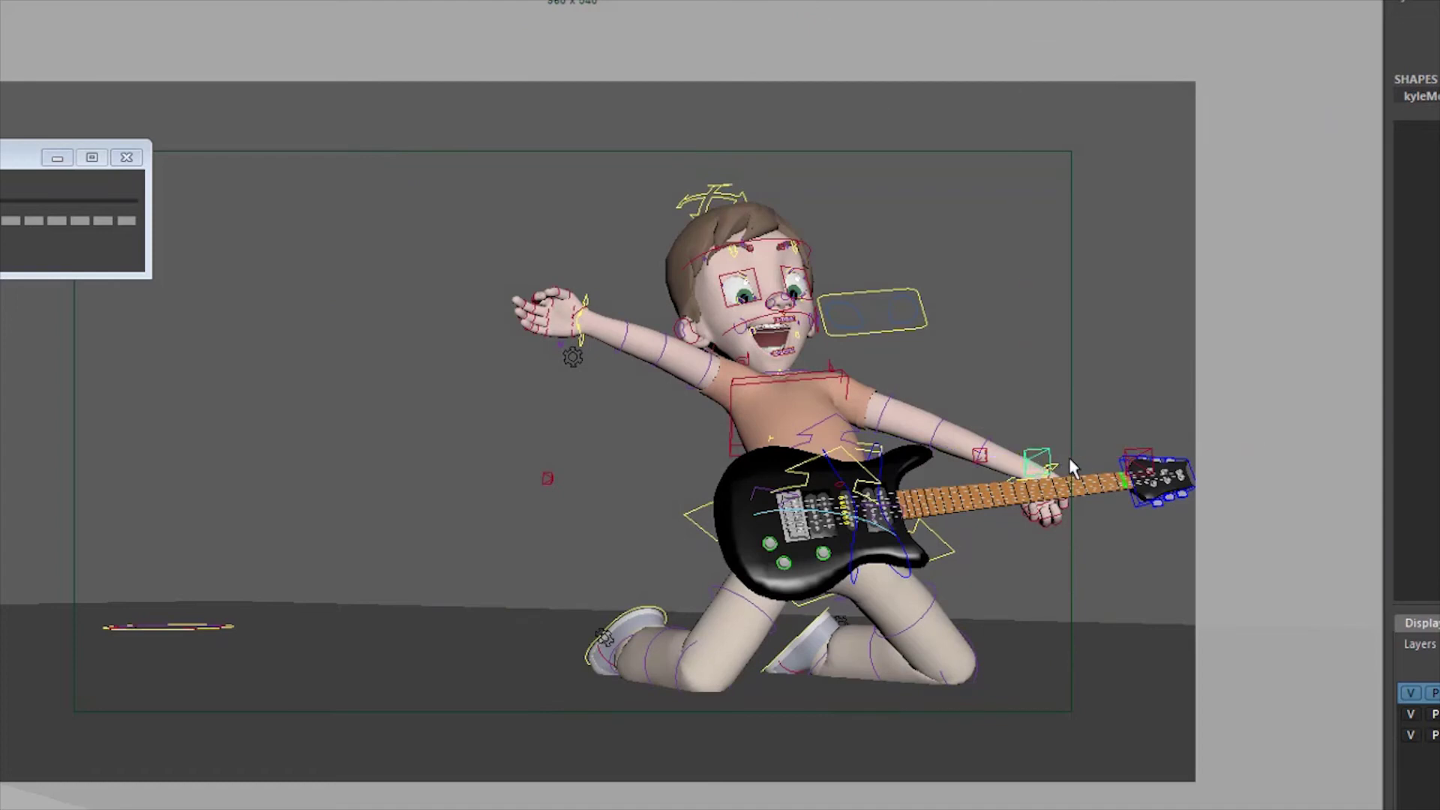
click(1062, 465)
key(w)
middle_drag(1103, 381, 1073, 387)
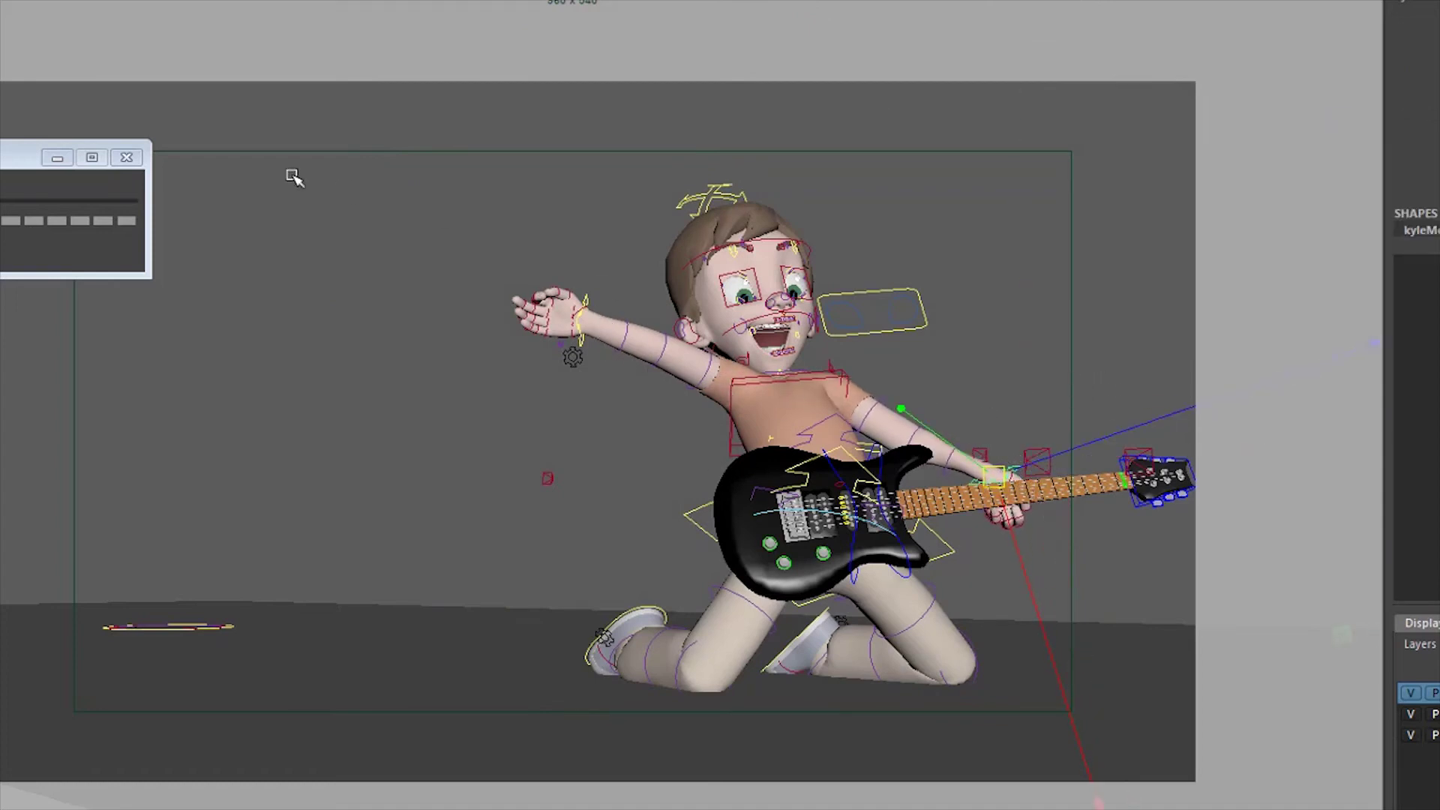
Select all character and guitar controls and delete the head-back, raised-arm key just before the open-armed pose
drag(379, 112, 1189, 711)
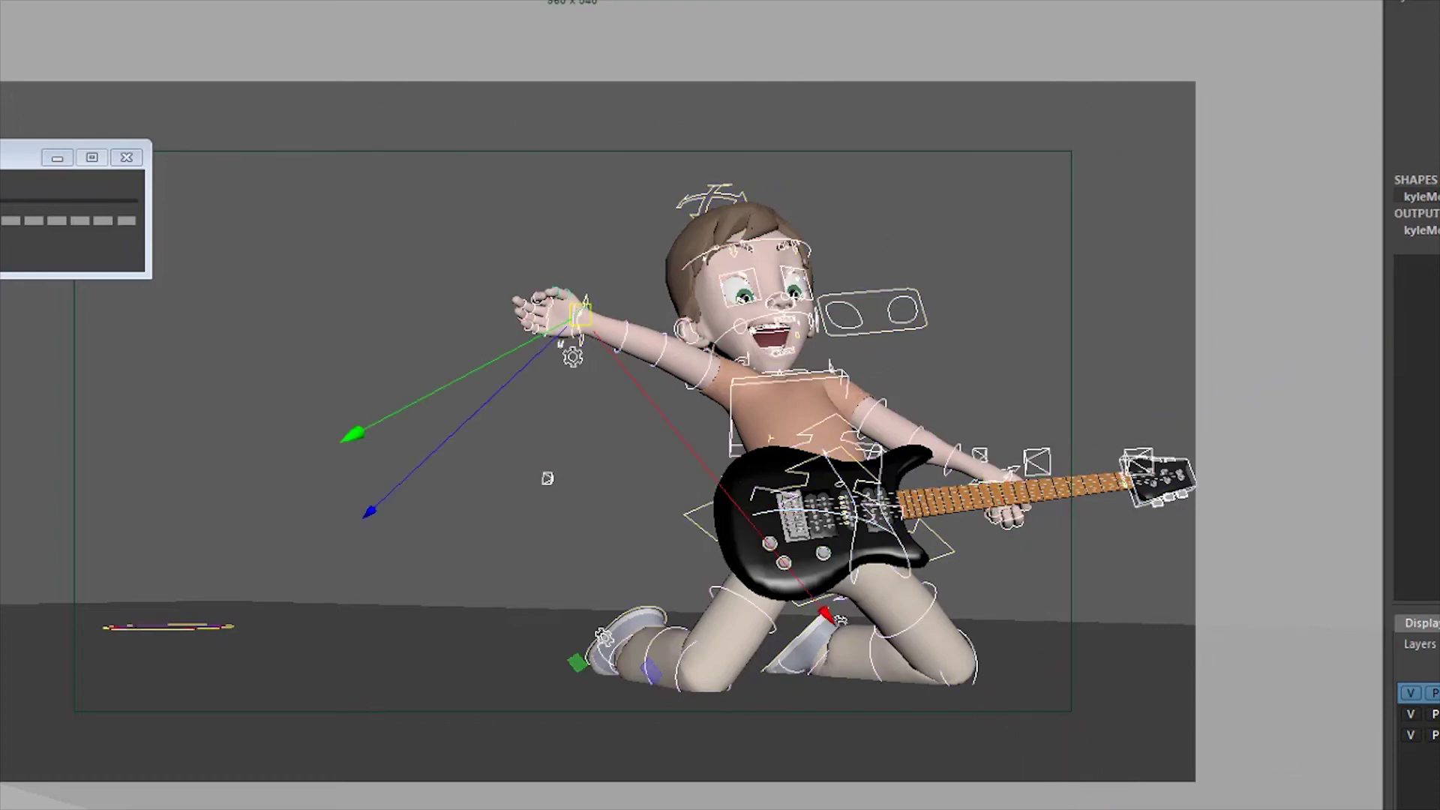
key(period)
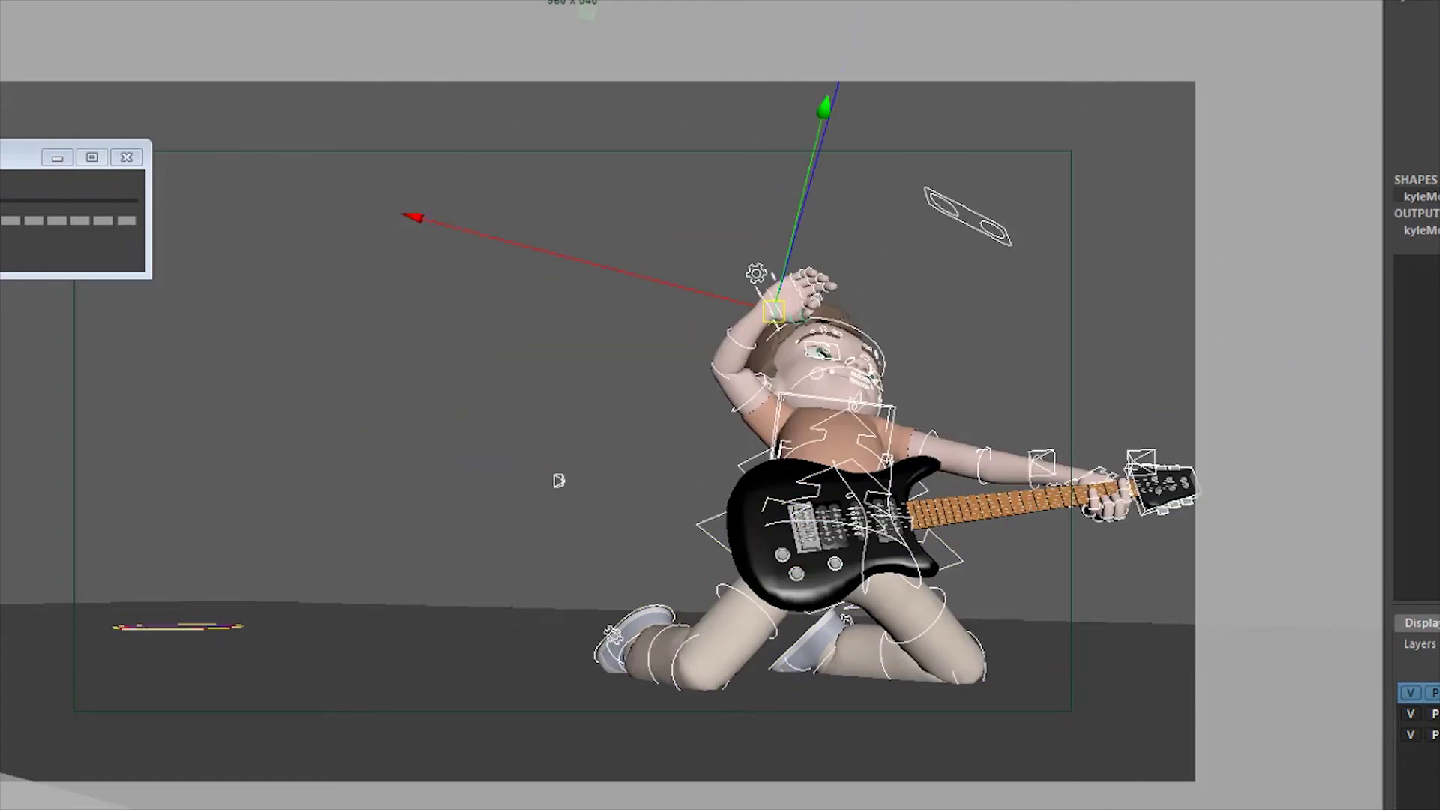
key(period)
key(period)
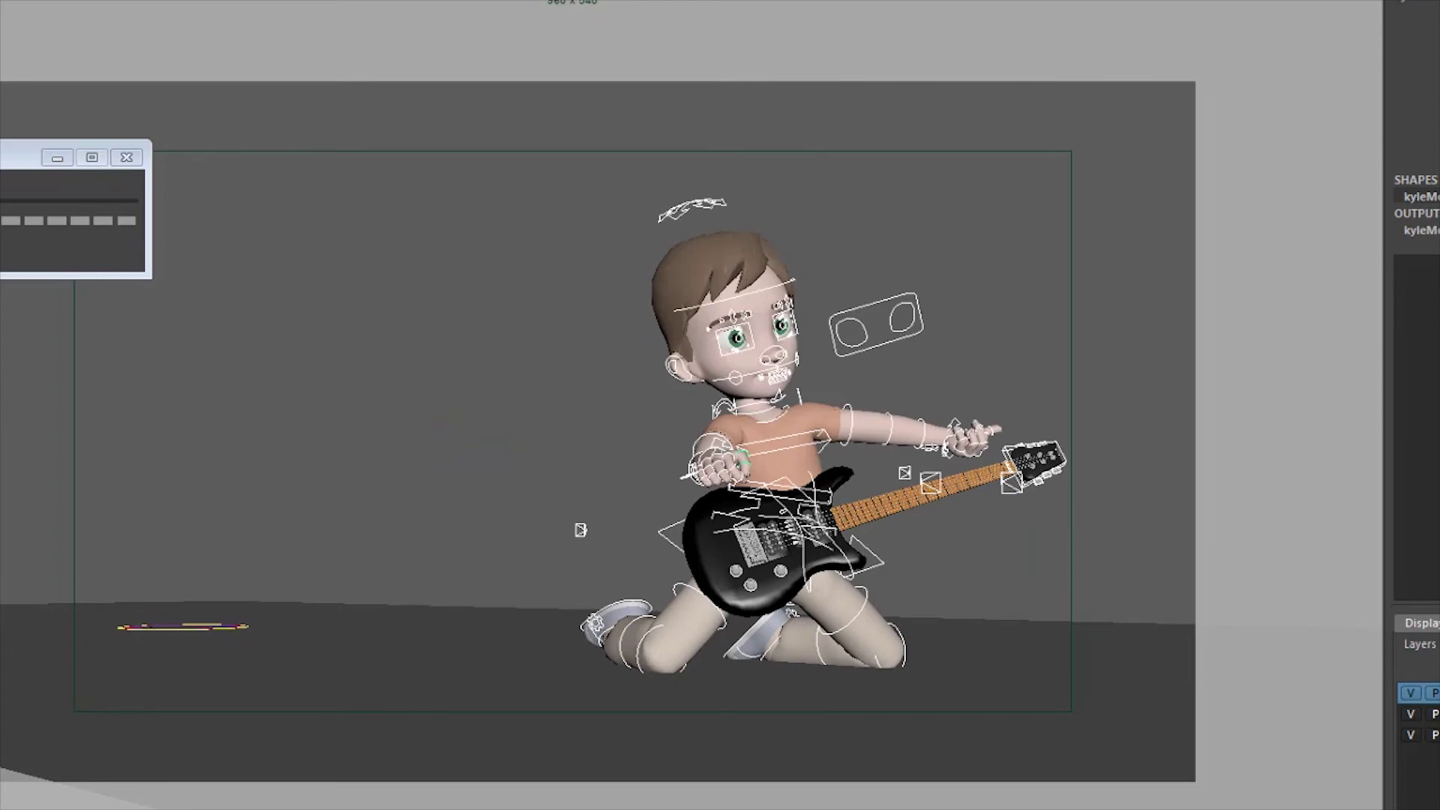
key(period)
key(period)
key(period)
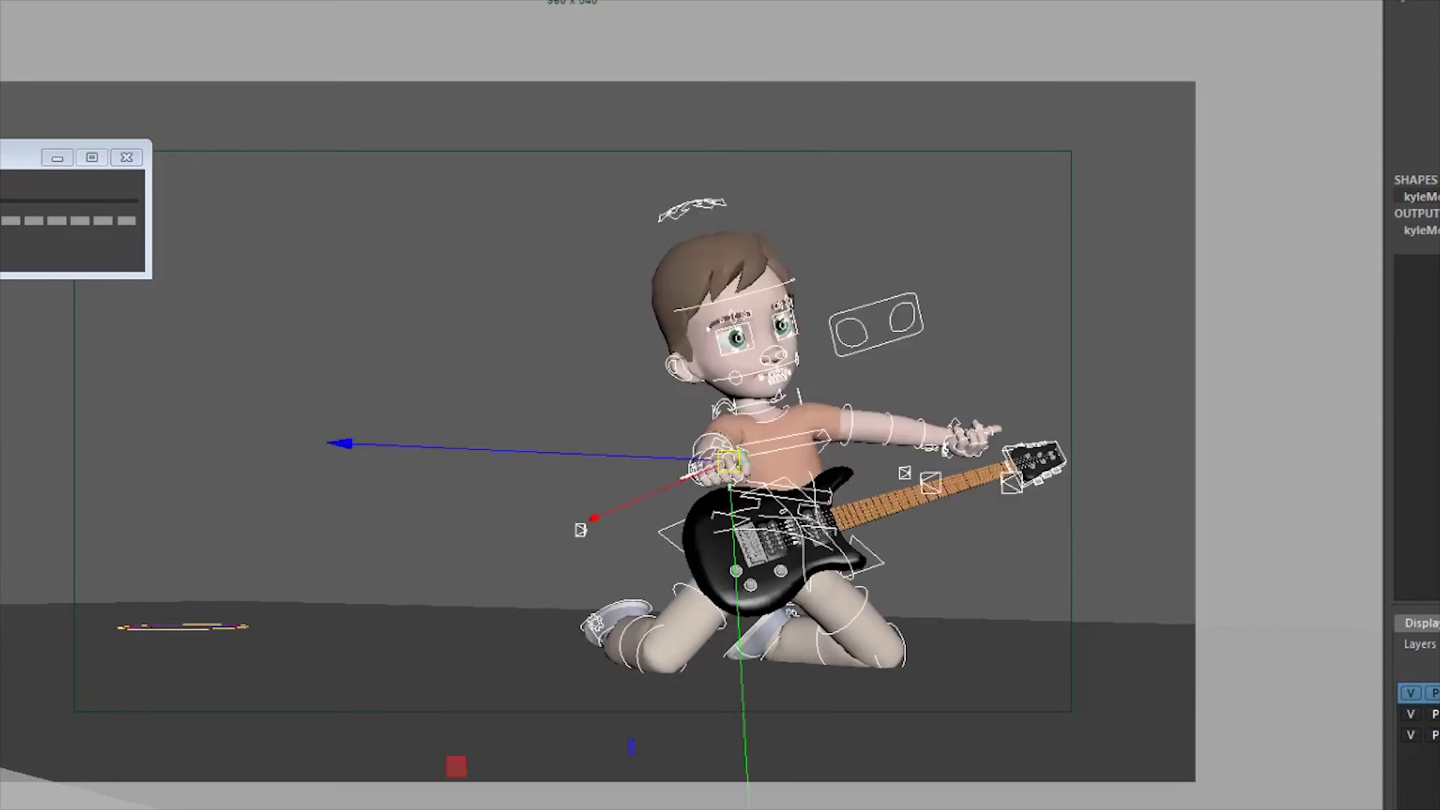
right_click(1018, 809)
click(1160, 633)
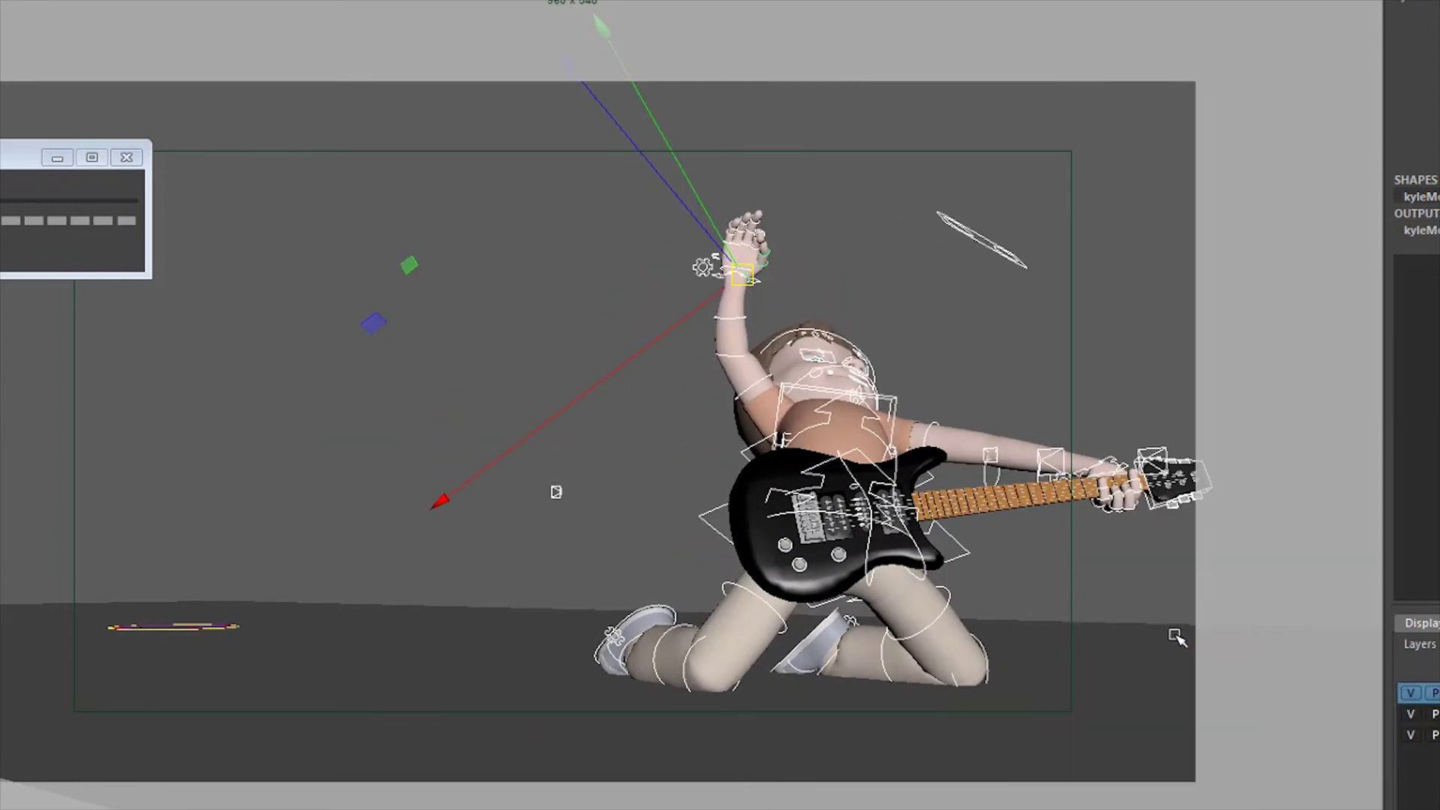
Set the selected controls' keys to Spline tangents at the kneeling strum pose and play back the motion
key(period)
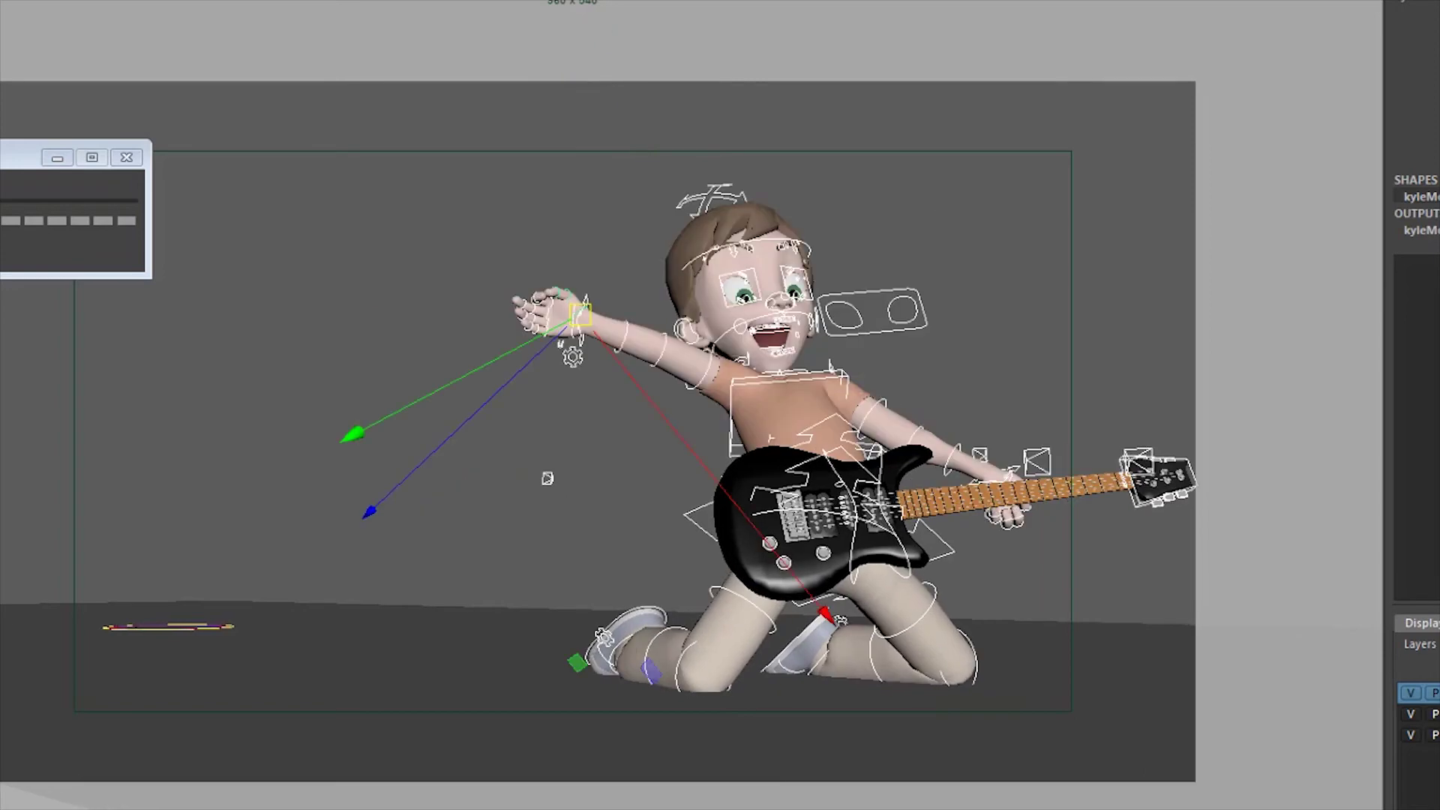
key(period)
key(period)
right_click(1035, 807)
mouse_move(1023, 679)
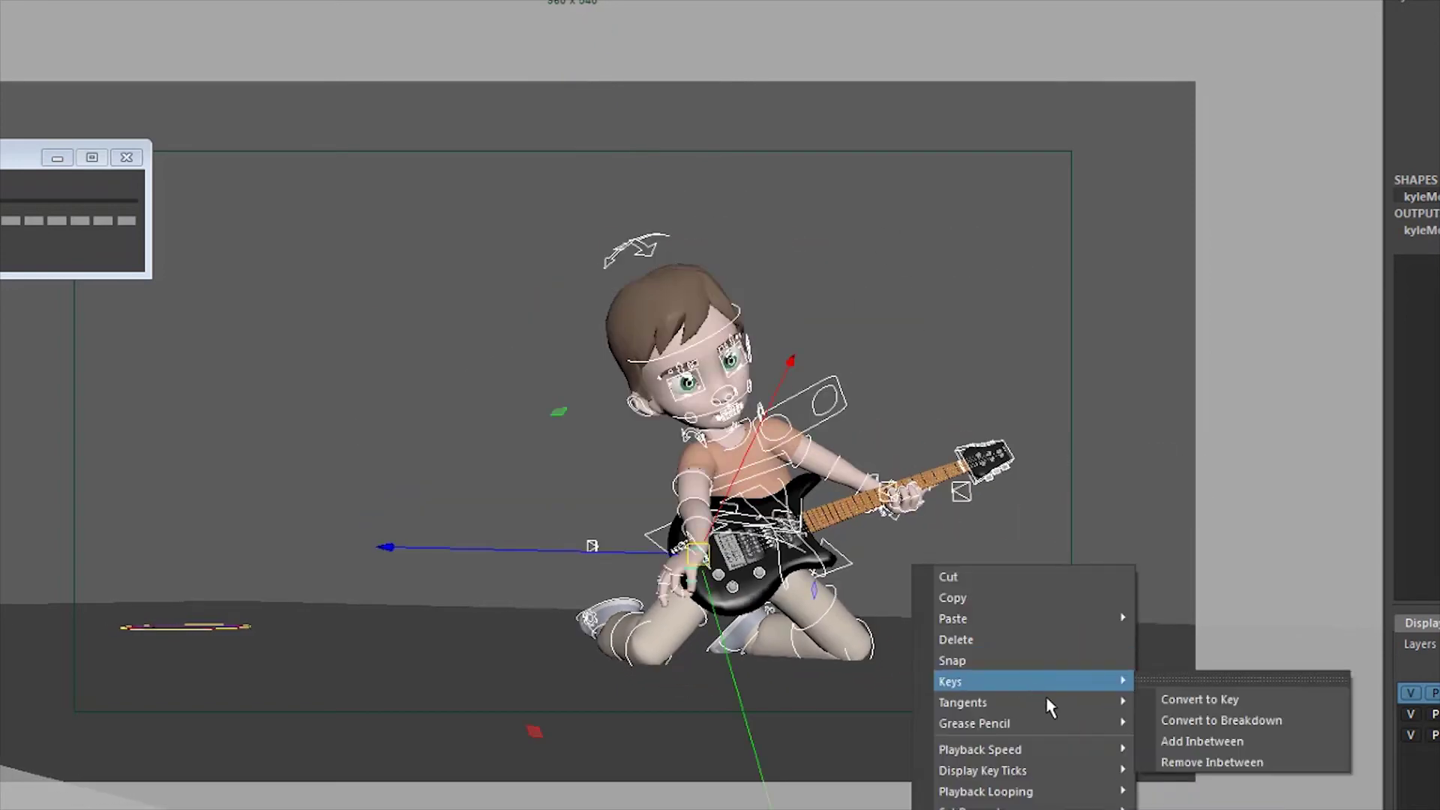
mouse_move(1050, 703)
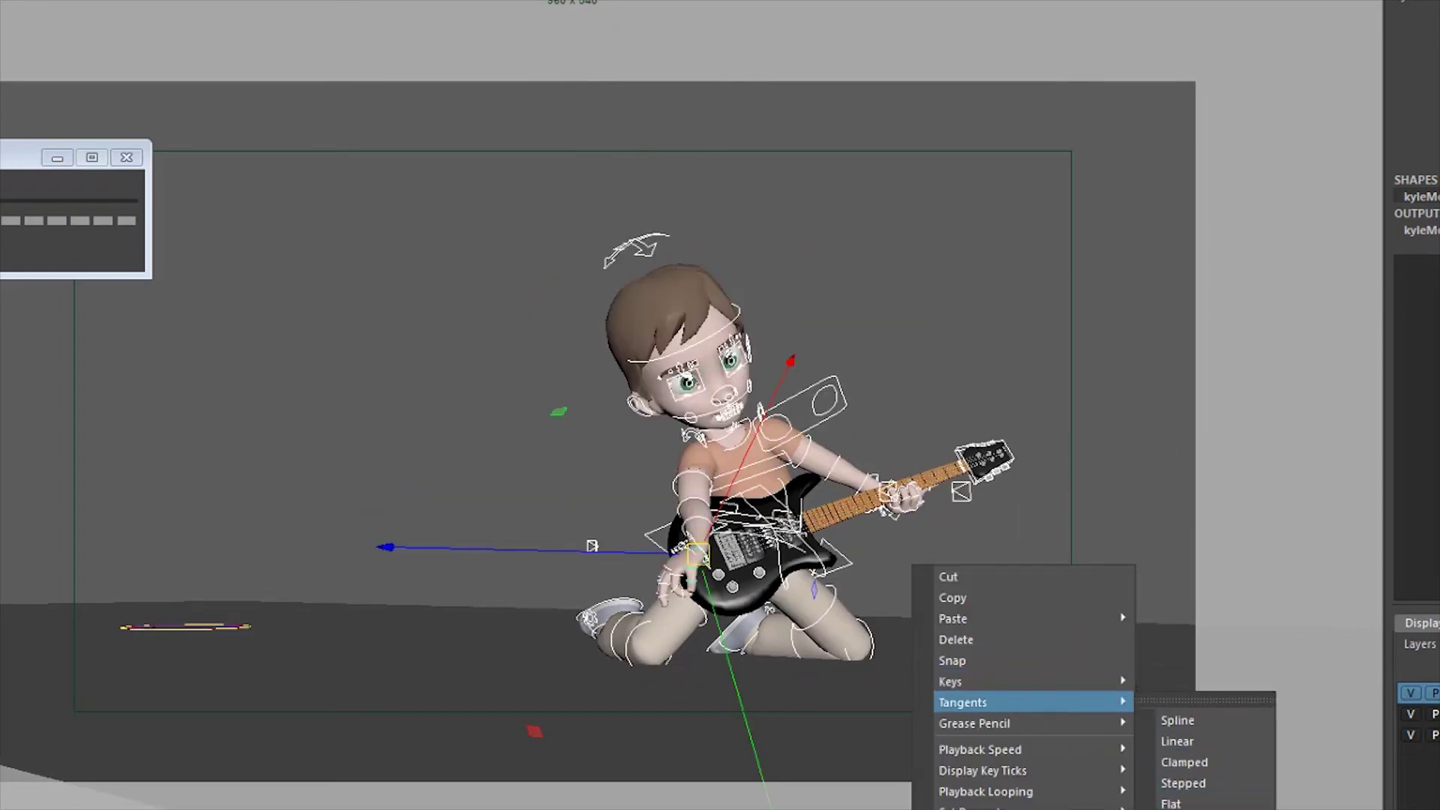
click(1178, 720)
key(alt+v)
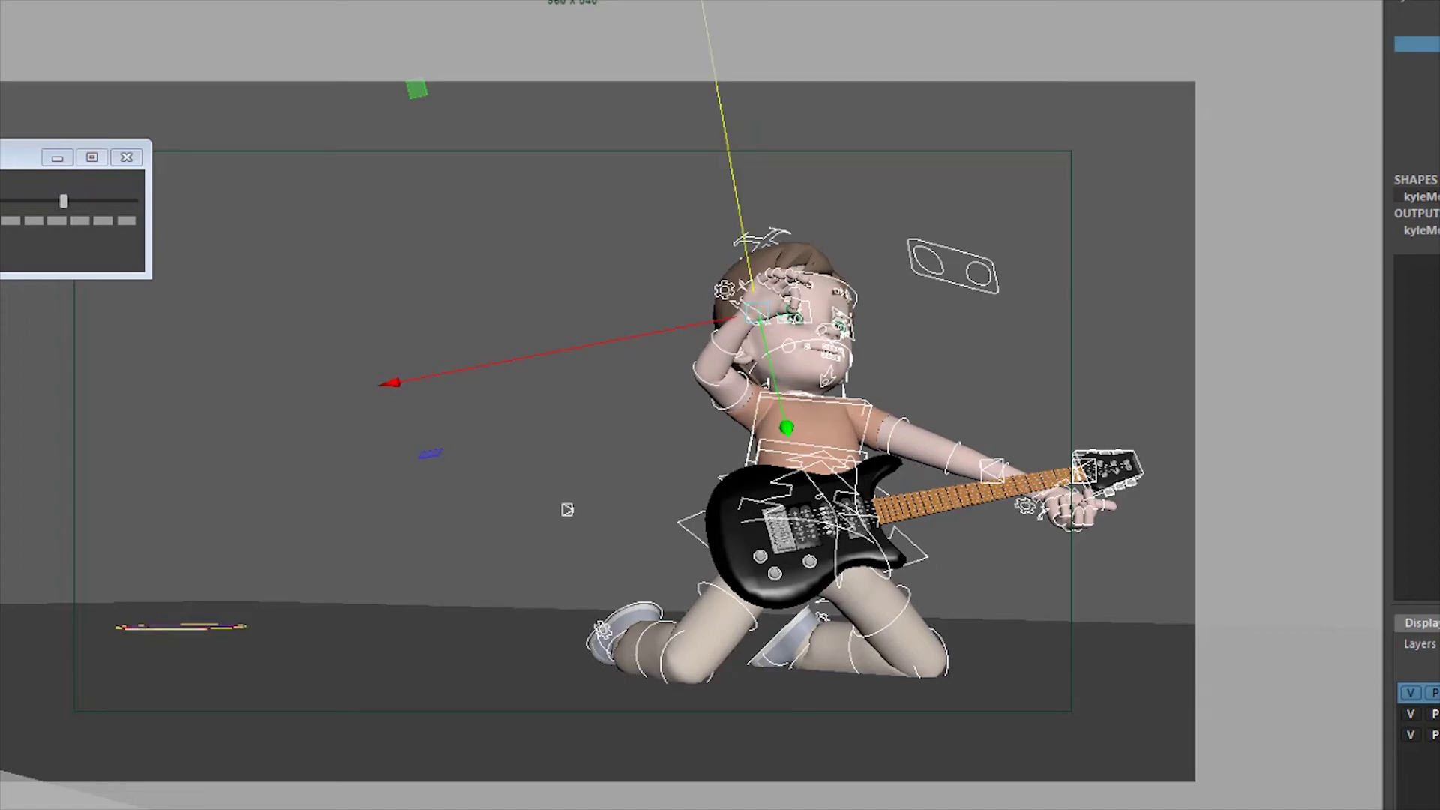
Delete the selected controls' key just after the kneeling strum pose and play back the motion
click(1418, 28)
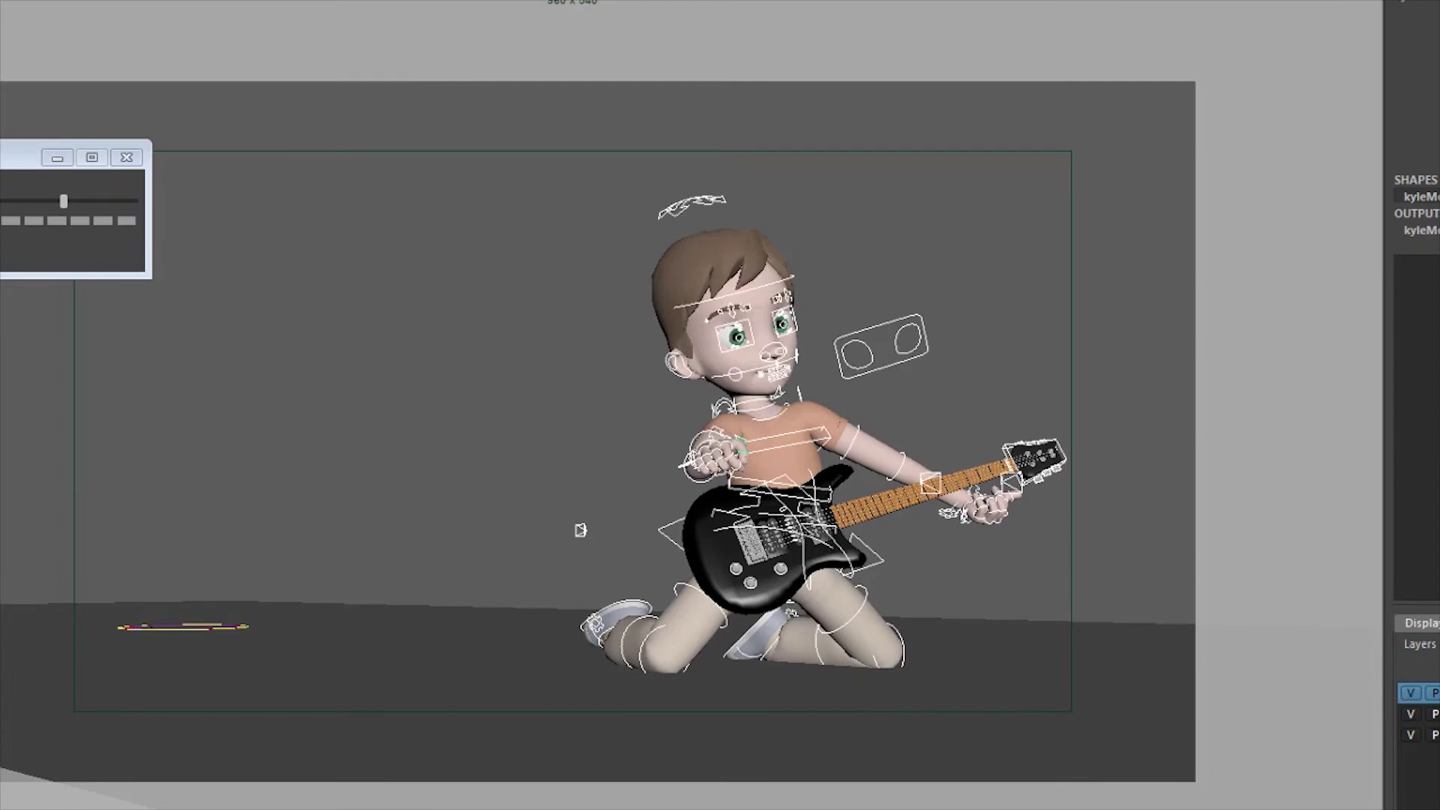
right_click(934, 809)
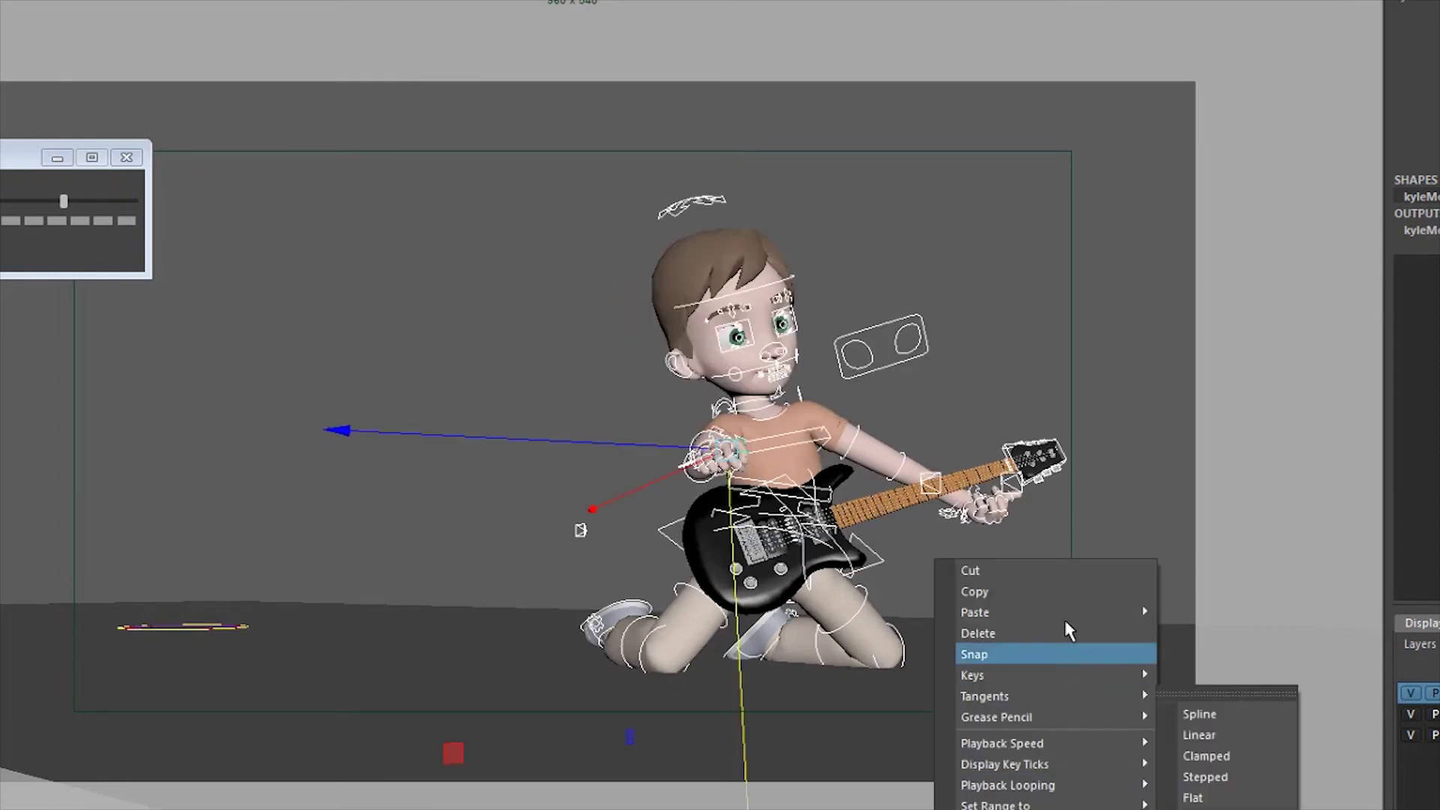
click(1088, 653)
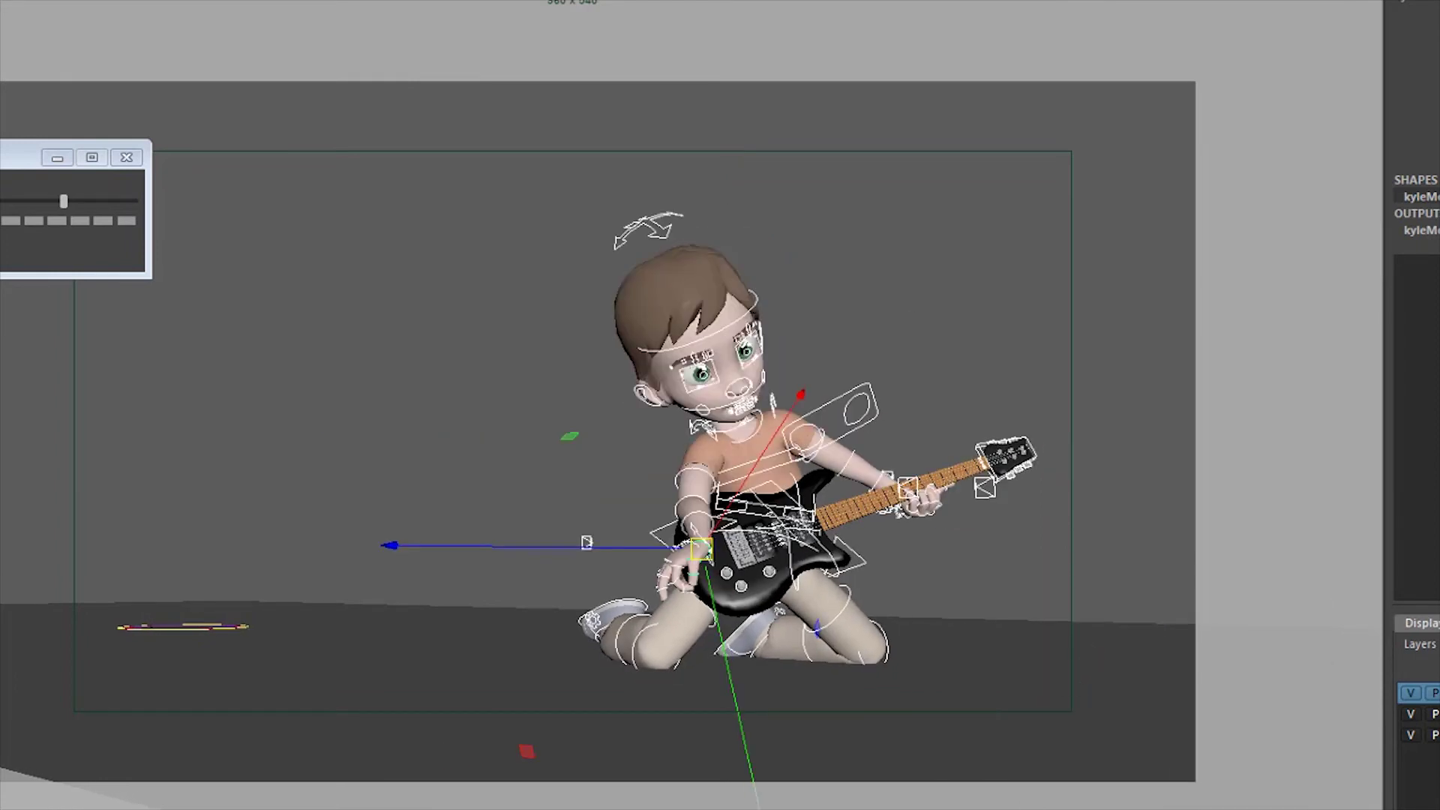
key(.)
key(alt+v)
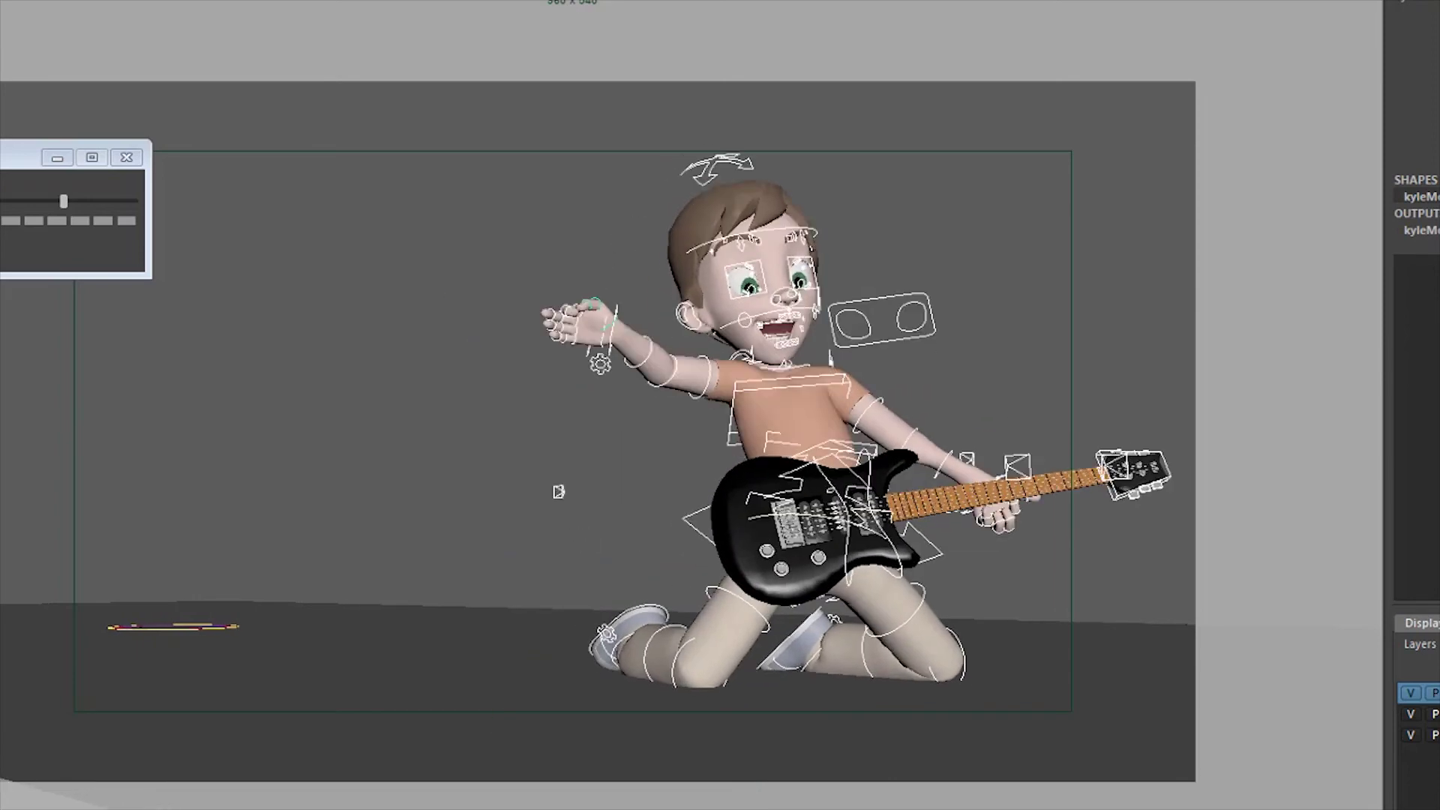
Create a breakdown with the tween slider, then swing the strumming hand across above the guitar neck and rotate it palm down
key(alt+v)
click(36, 200)
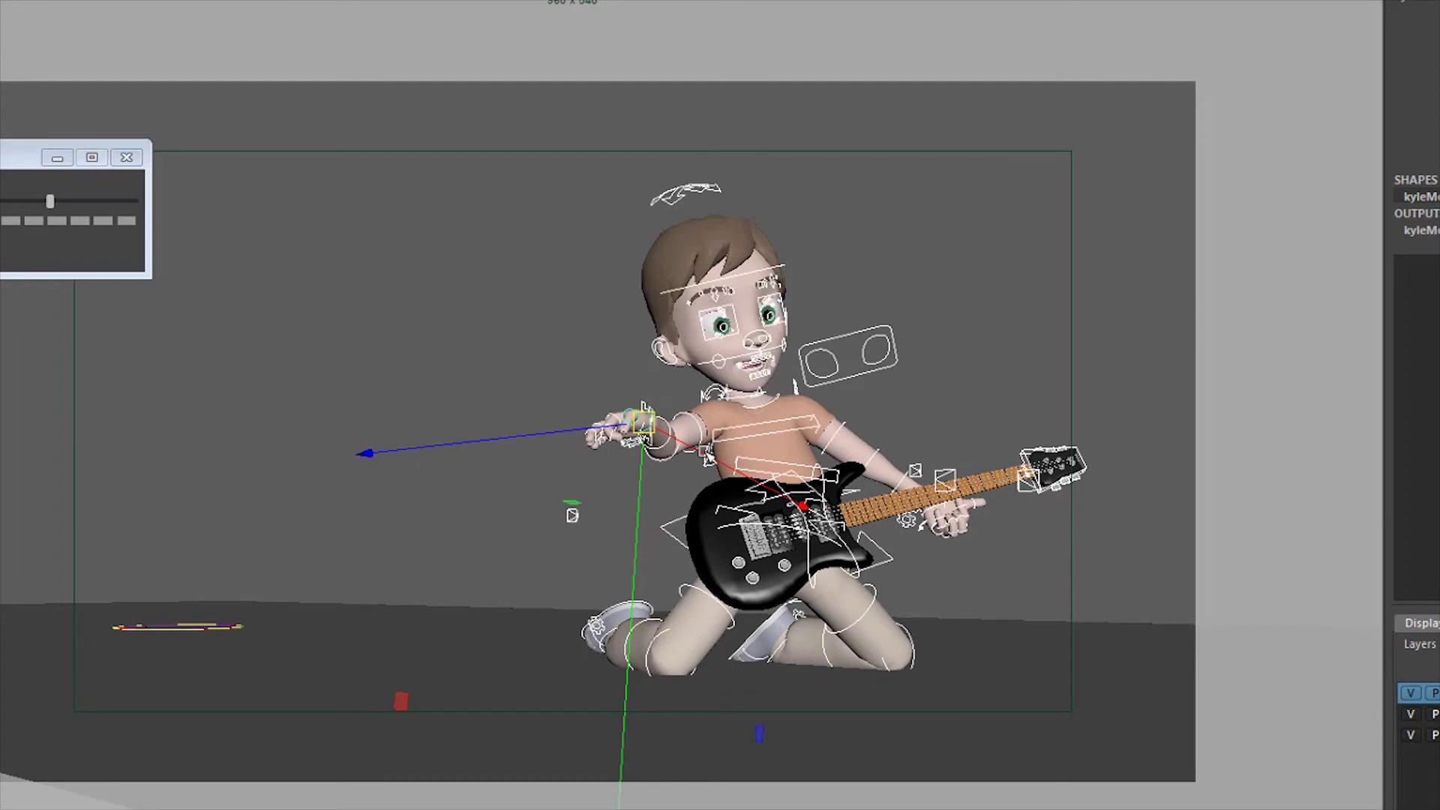
click(644, 418)
middle_drag(775, 613, 1061, 653)
key(e)
middle_drag(1299, 508, 1301, 457)
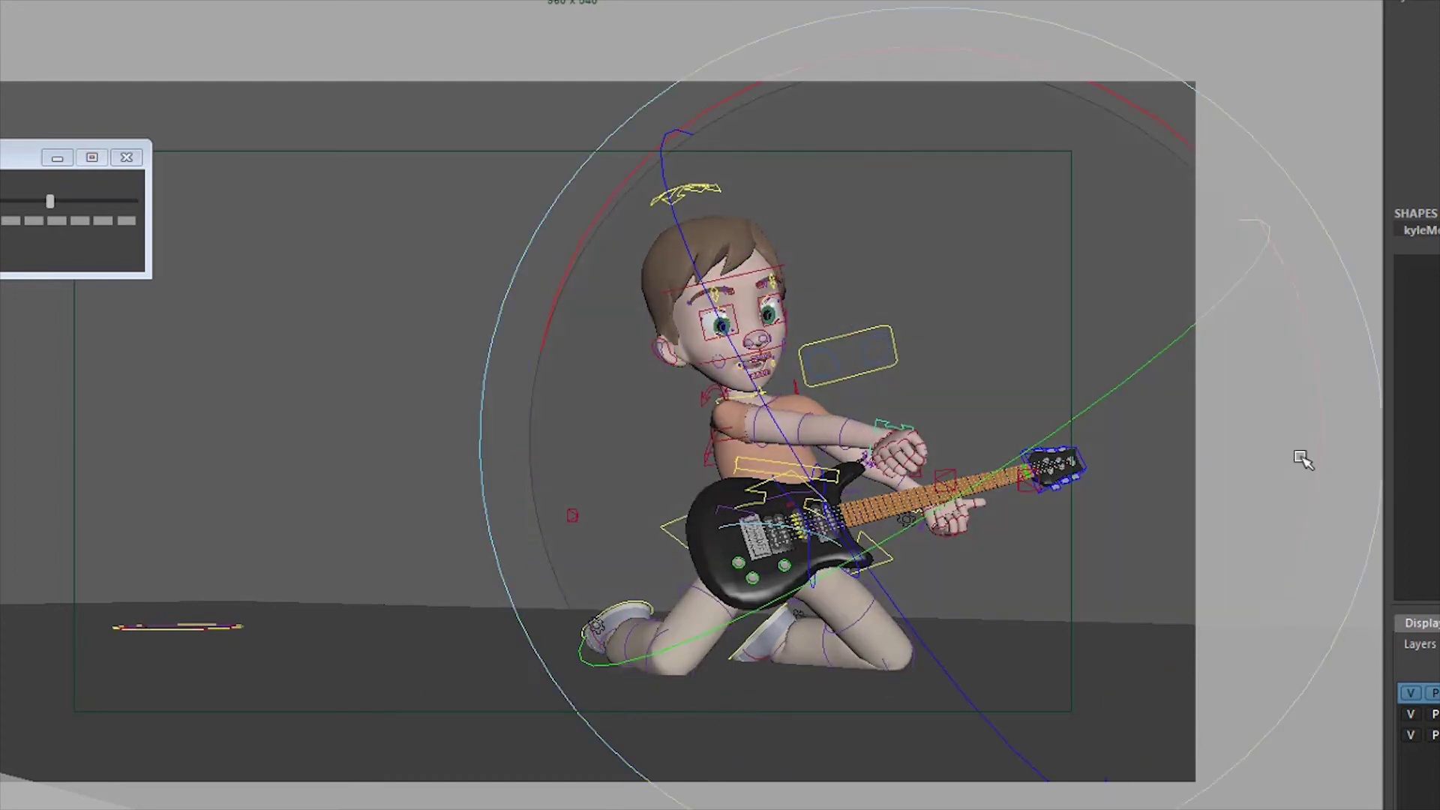
drag(1304, 459, 1177, 488)
key(w)
key(q)
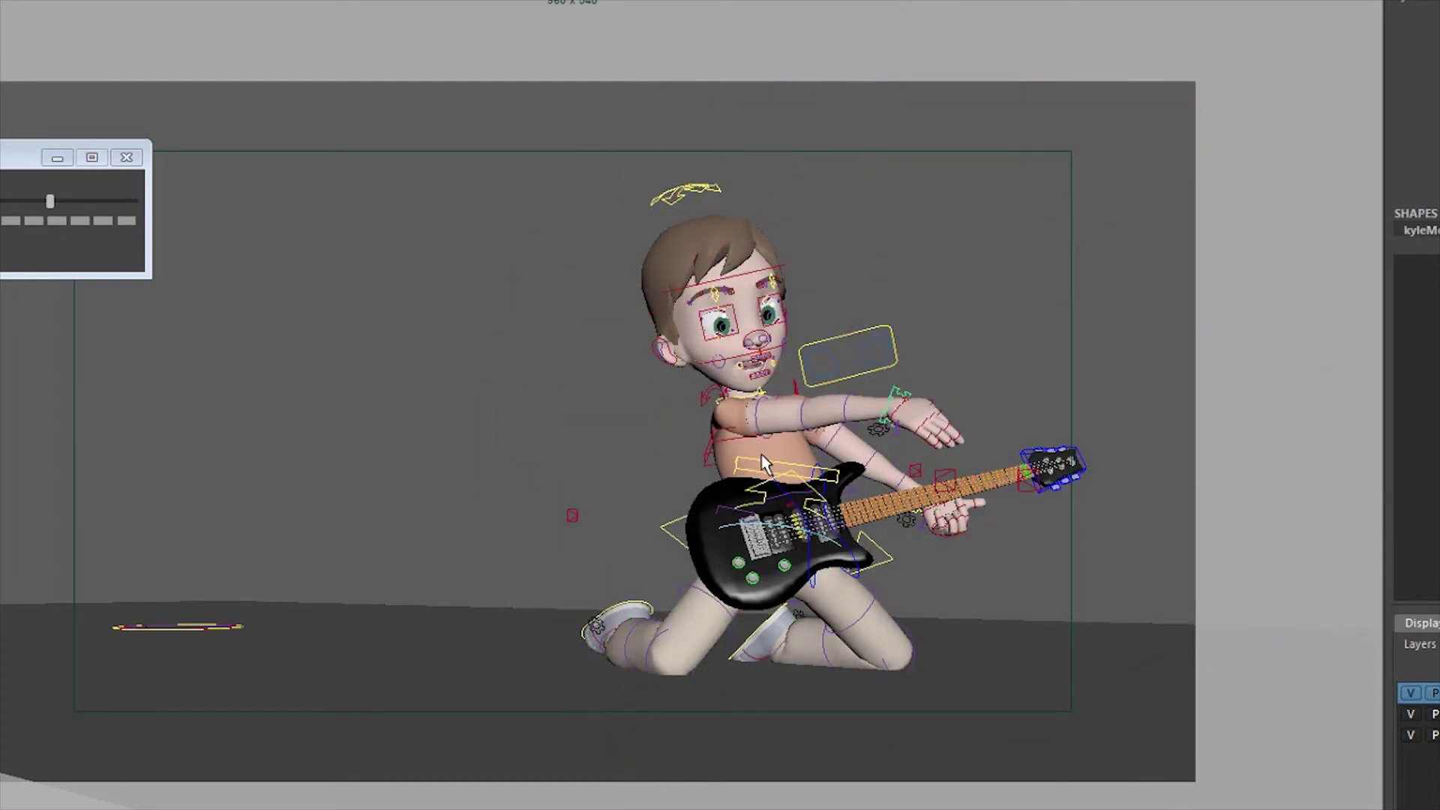
Rotate the chest control and tilt the head in the breakdown to follow the arm's swing across the body
click(713, 441)
key(e)
drag(932, 495, 775, 356)
key(q)
click(697, 202)
key(e)
drag(863, 397, 914, 590)
Lower the eye target in the breakdown pose and return to the kneeling strum key to compare
key(q)
click(823, 366)
key(w)
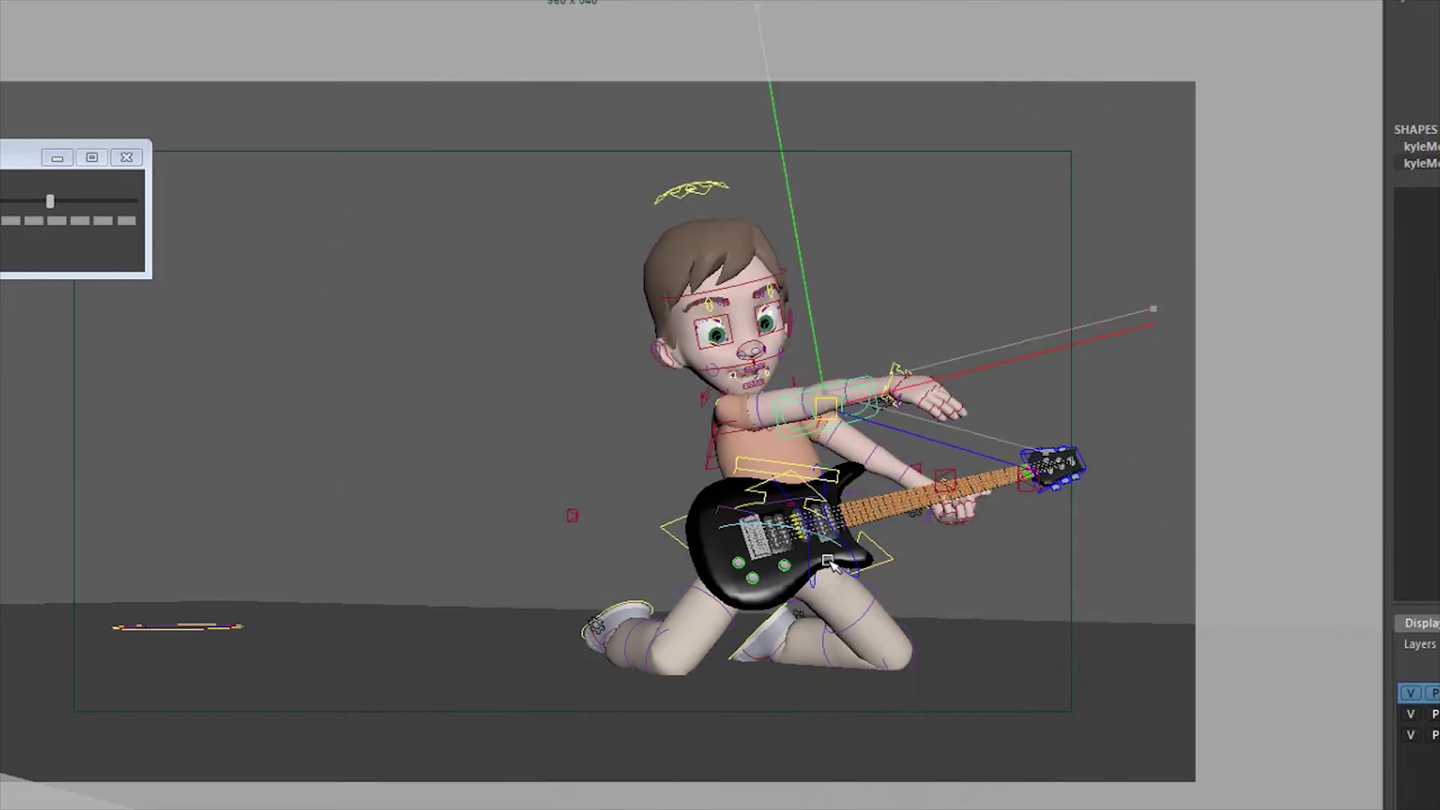
middle_drag(828, 550, 845, 603)
key(q)
key(comma)
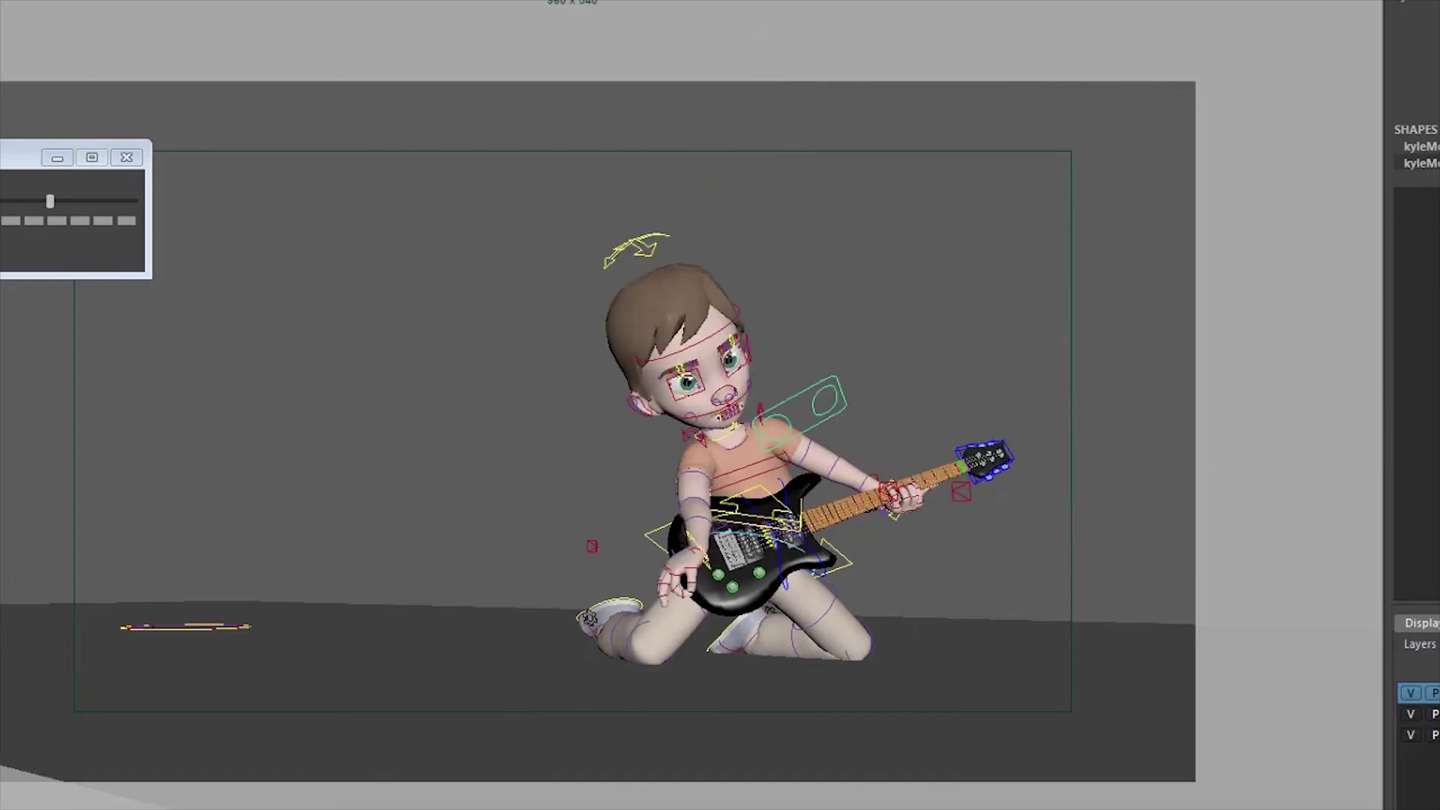
Change the tangent type of all the character's controls from the time slider, deselect them and play back the motion
key(period)
key(period)
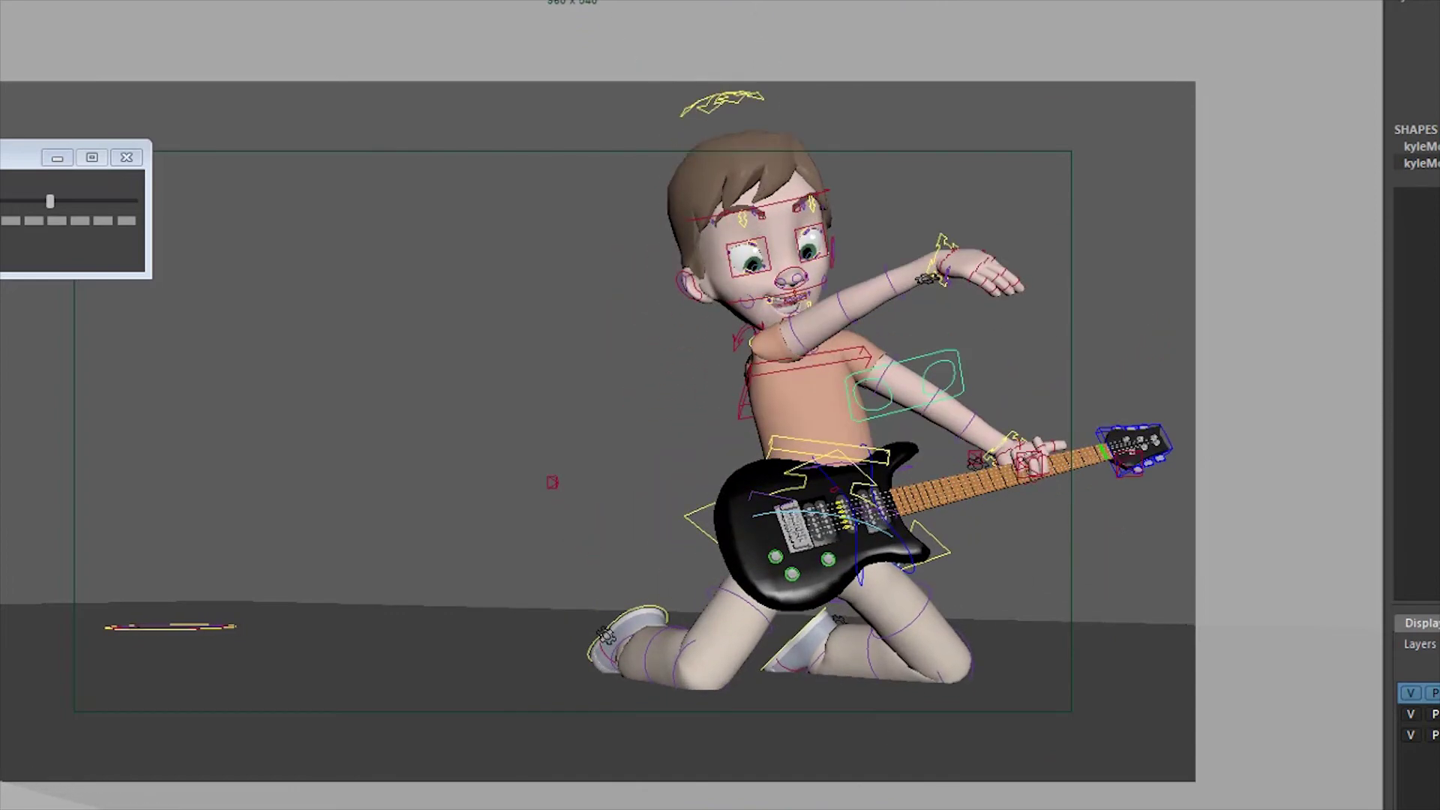
drag(1210, 710, 402, 120)
right_click(915, 808)
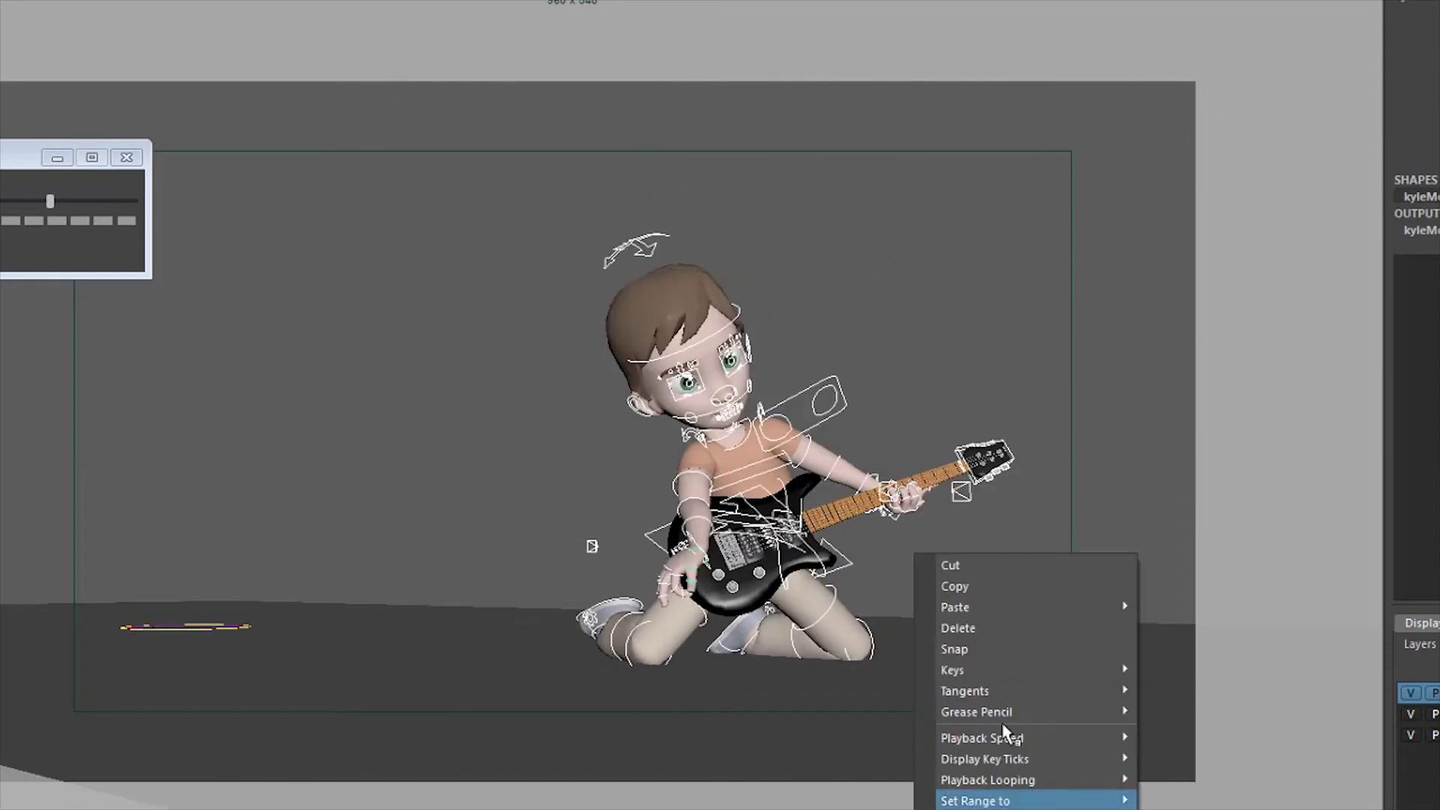
mouse_move(1034, 693)
click(1180, 709)
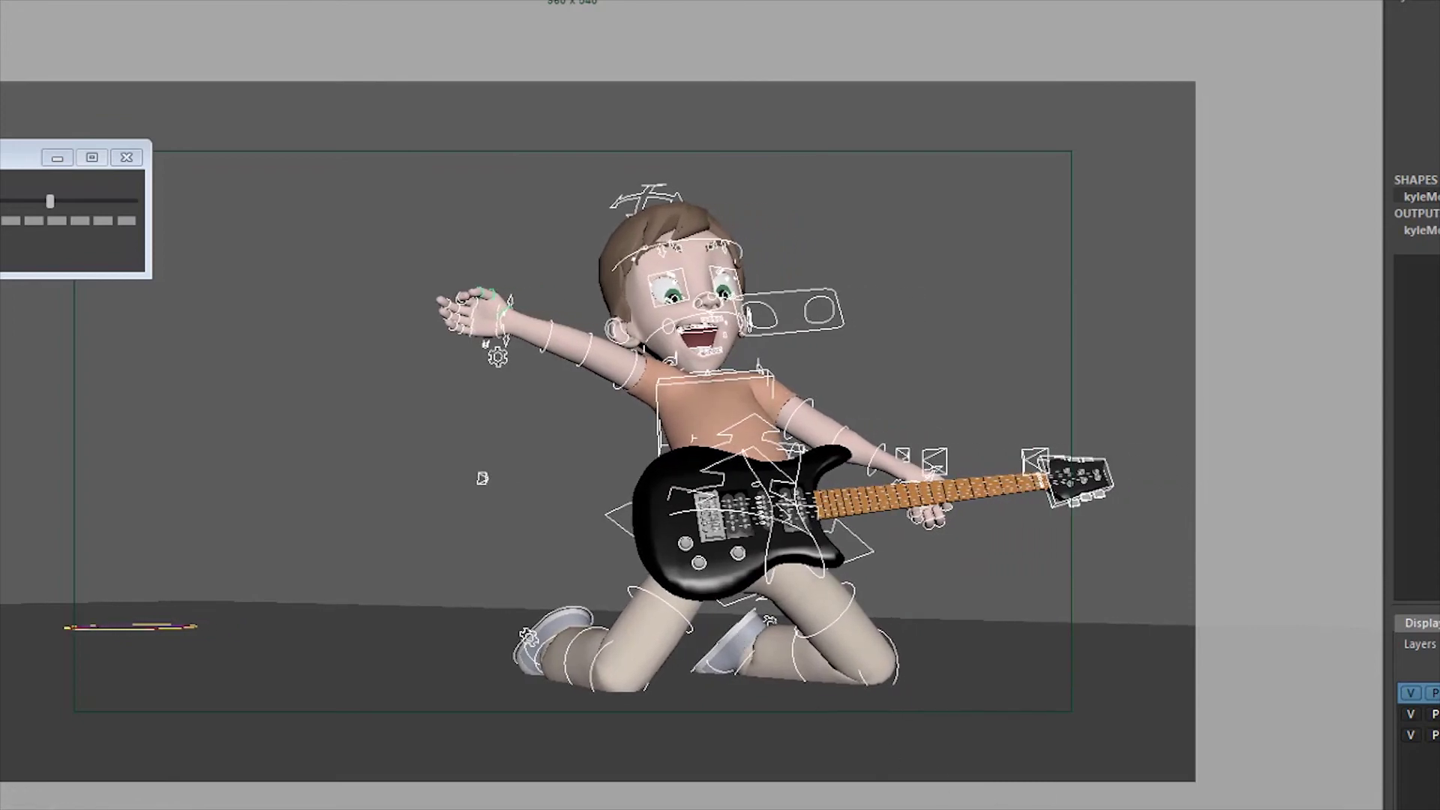
click(983, 597)
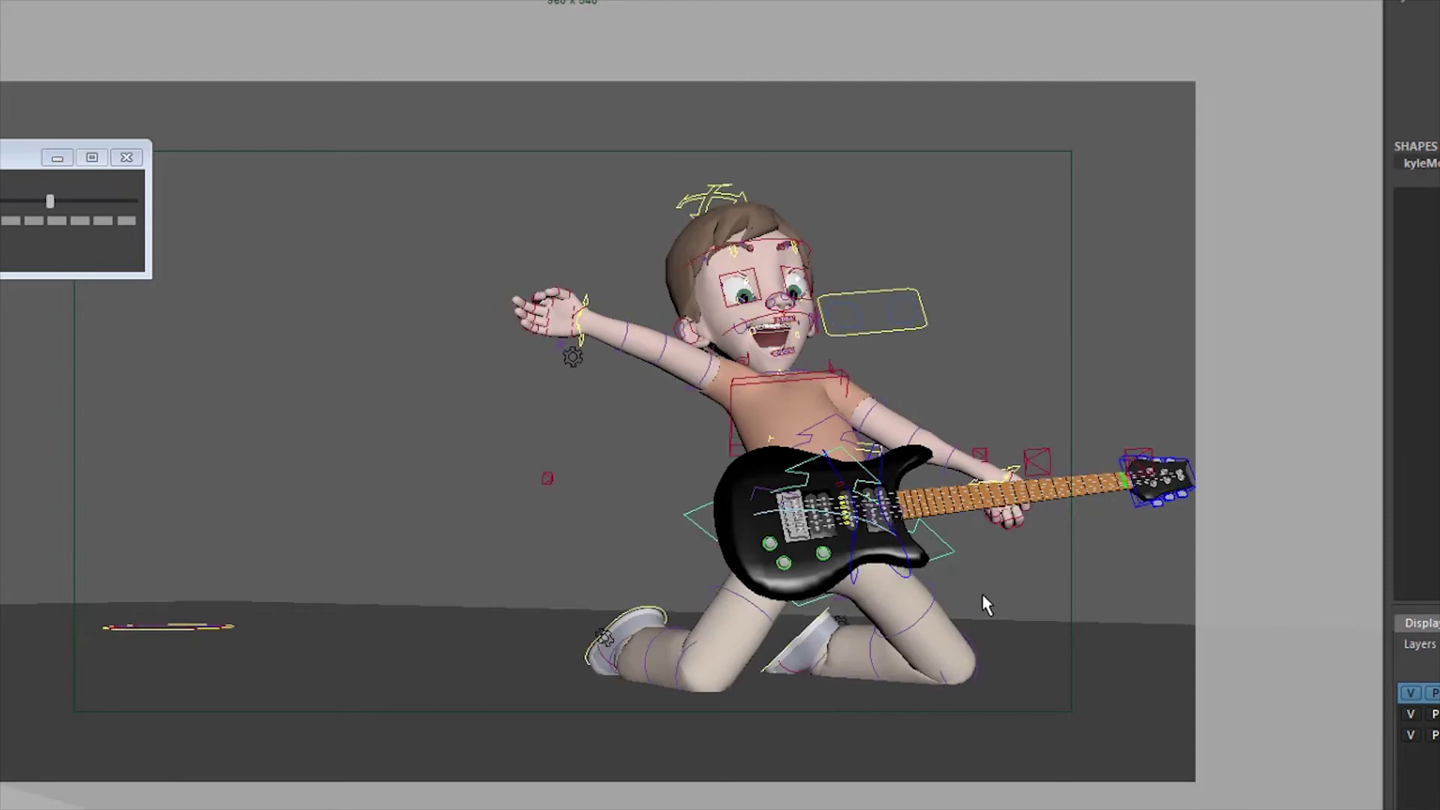
key(alt+v)
Raise the strumming hand beside the forehead in the breakdown and rotate the wrist so the palm turns downward
click(754, 345)
key(e)
mouse_move(1156, 259)
middle_down()
mouse_move(1177, 268)
mouse_move(1179, 289)
mouse_move(1134, 260)
middle_up()
key(w)
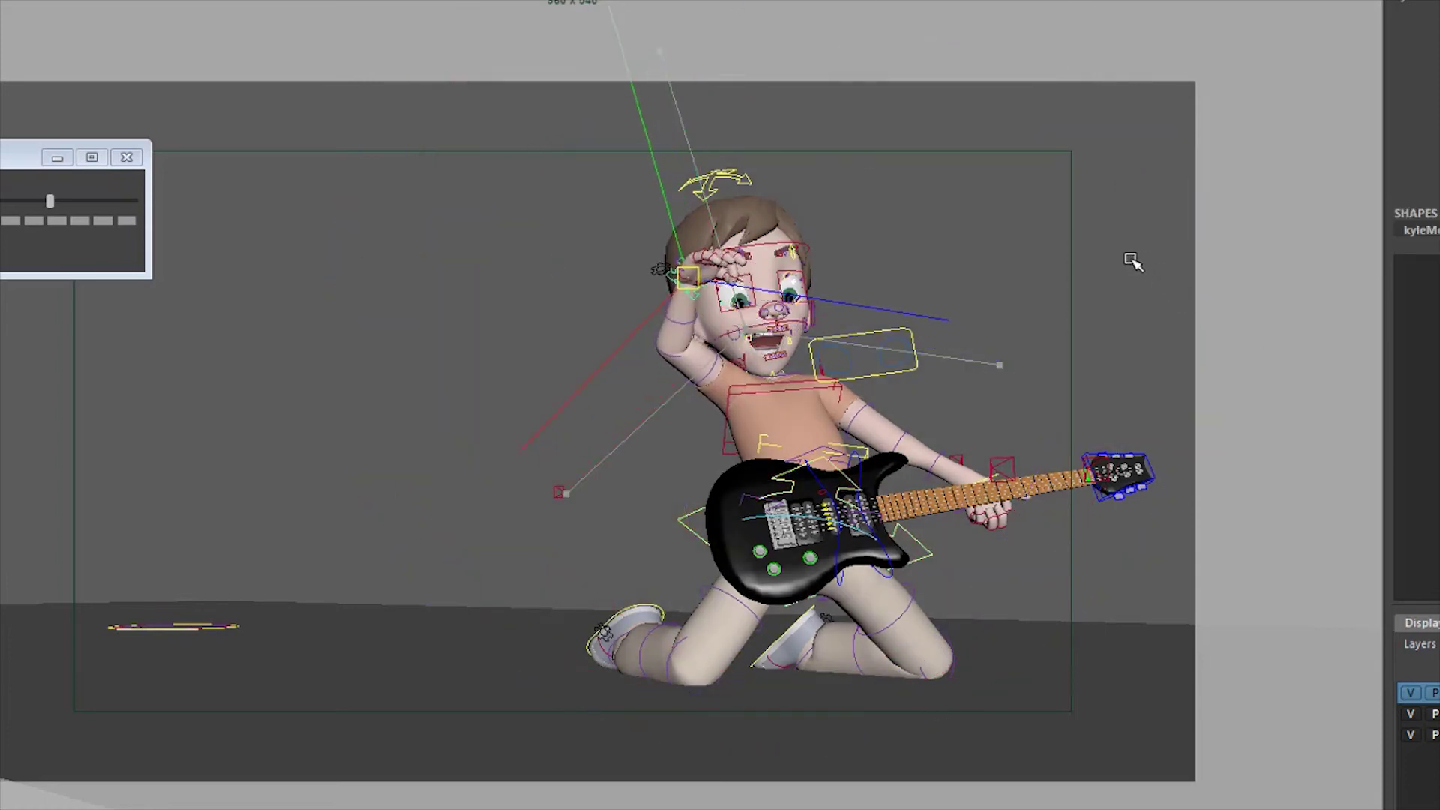
key(e)
key(w)
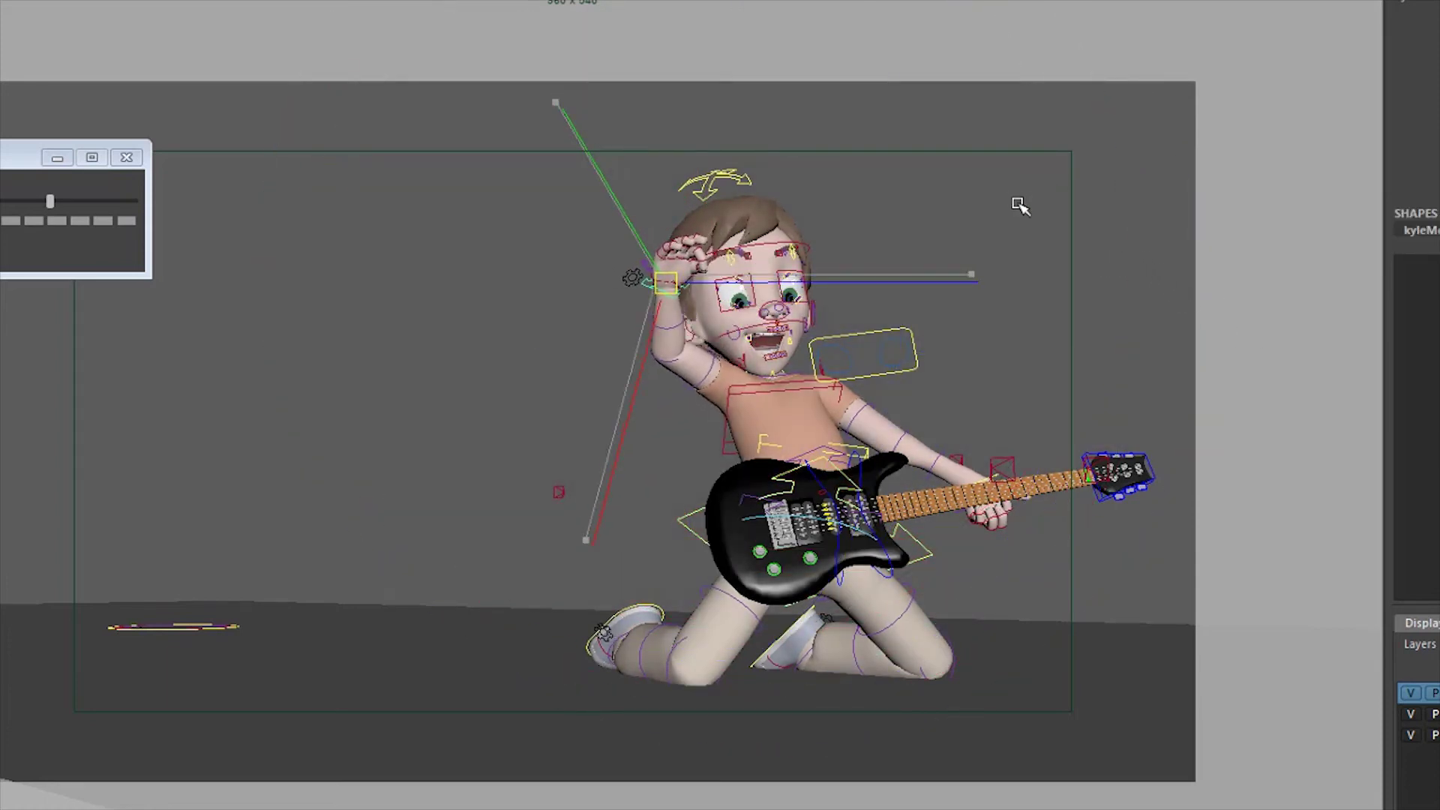
middle_drag(1018, 203, 1012, 204)
key(q)
Shift the strumming arm's forearm control slightly outward in the breakdown to bend the arm, and compare with the open-armed pose
click(676, 321)
key(w)
middle_drag(525, 326, 521, 325)
key(q)
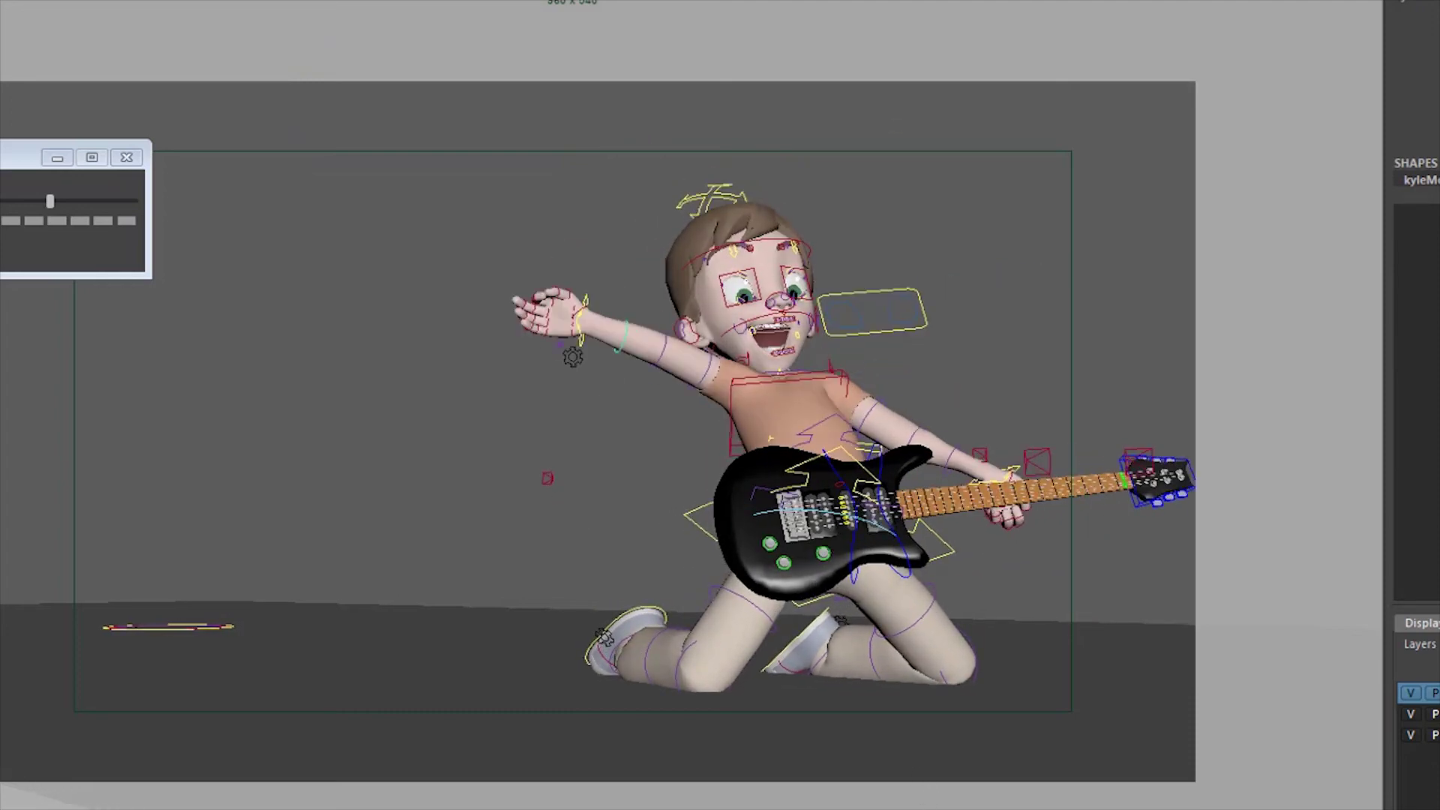
Raise the strumming hand's wrist control in the pose where the arm first opens and rotate the hand upward
key(w)
click(584, 299)
middle_drag(664, 156, 680, 139)
key(e)
drag(542, 169, 463, 206)
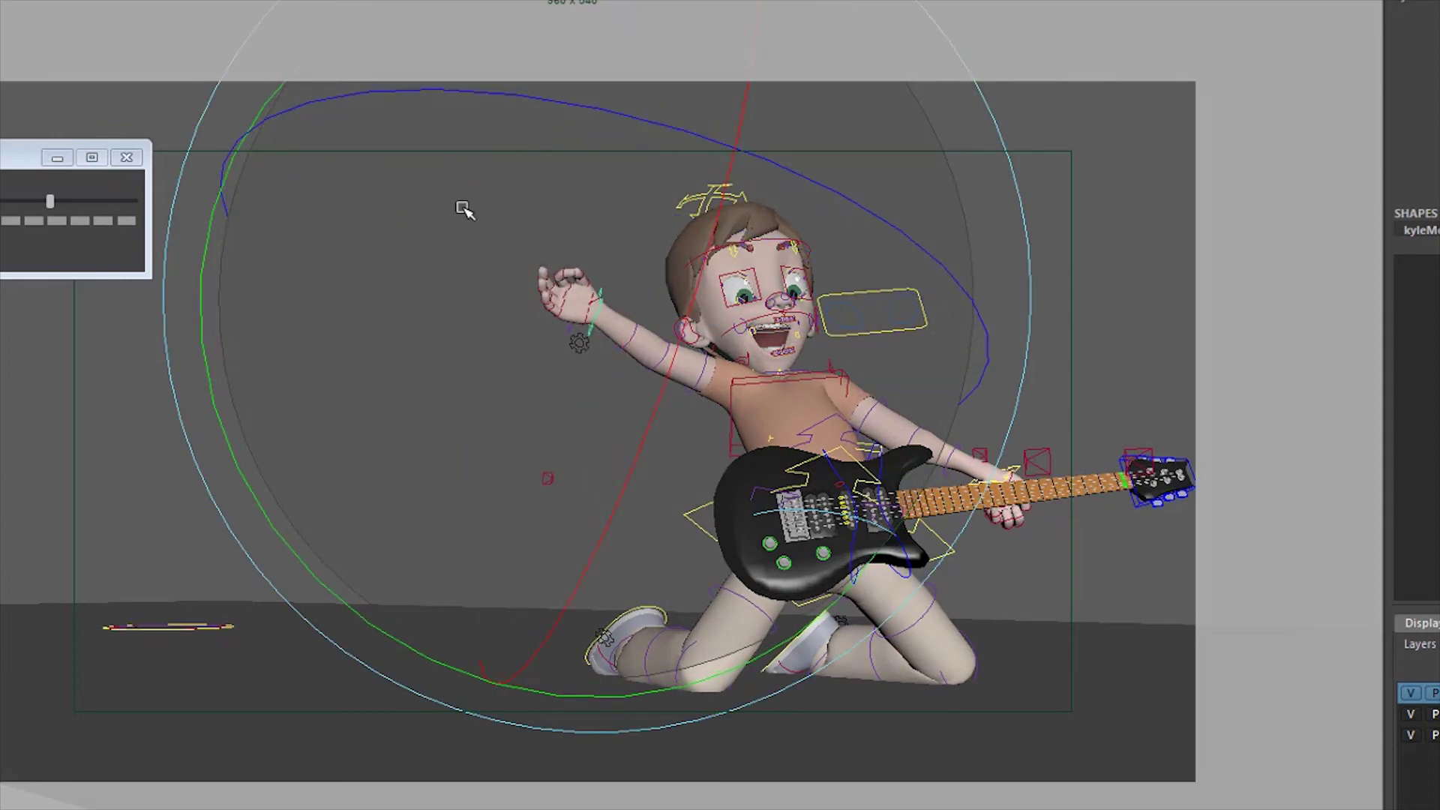
key(w)
click(499, 188)
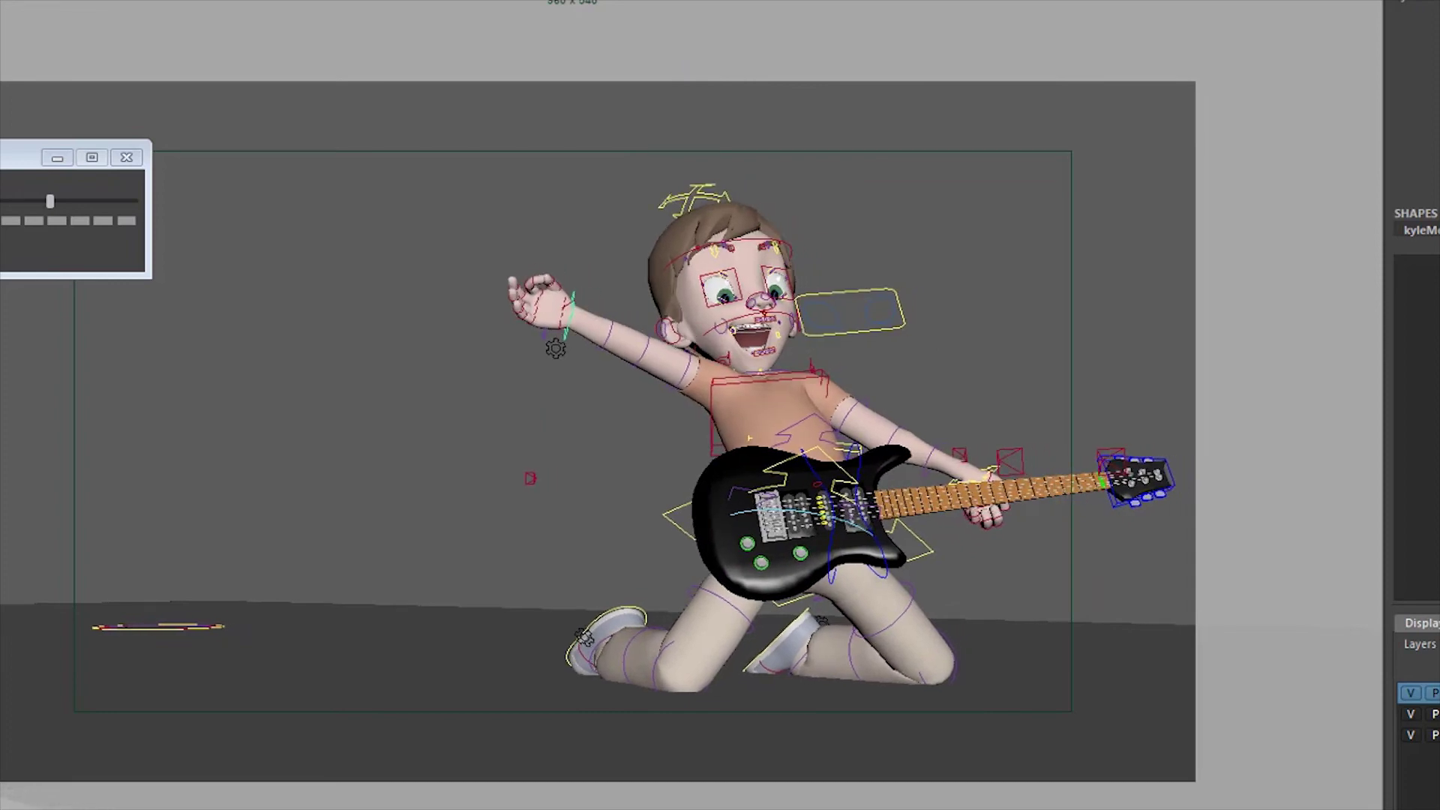
Adjust the main body control just before the open-armed finish and rotate the chest control to settle the torso
click(917, 548)
key(e)
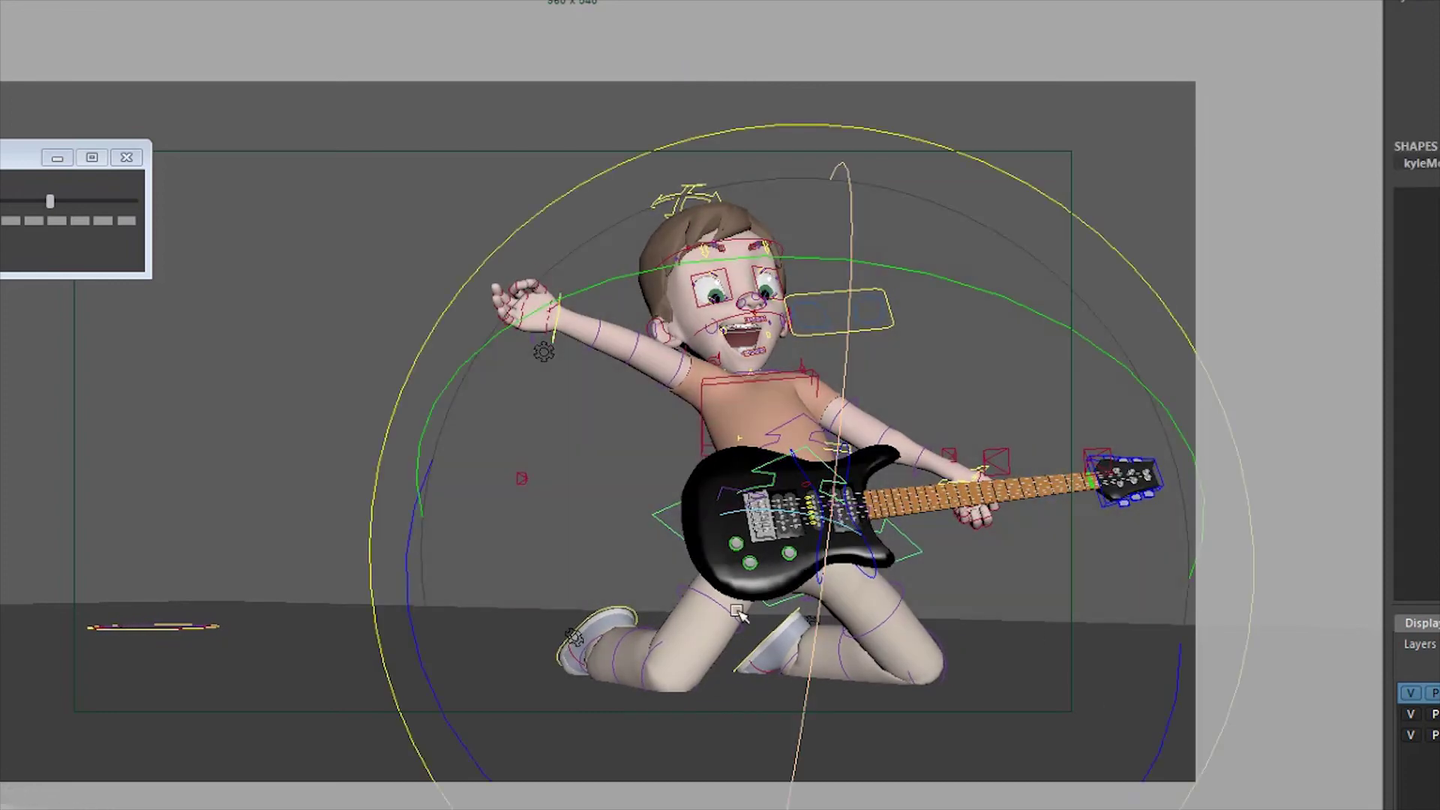
key(w)
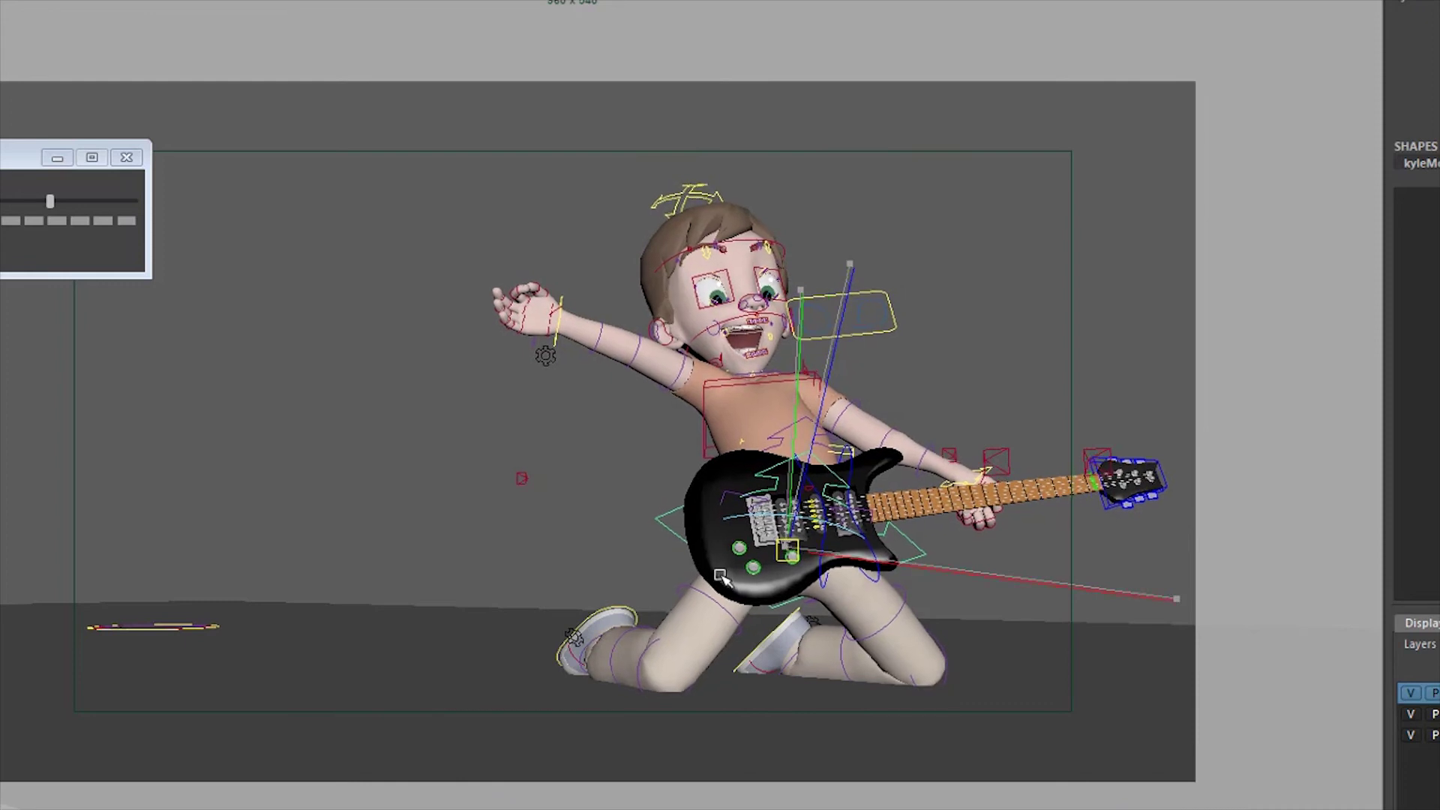
click(715, 413)
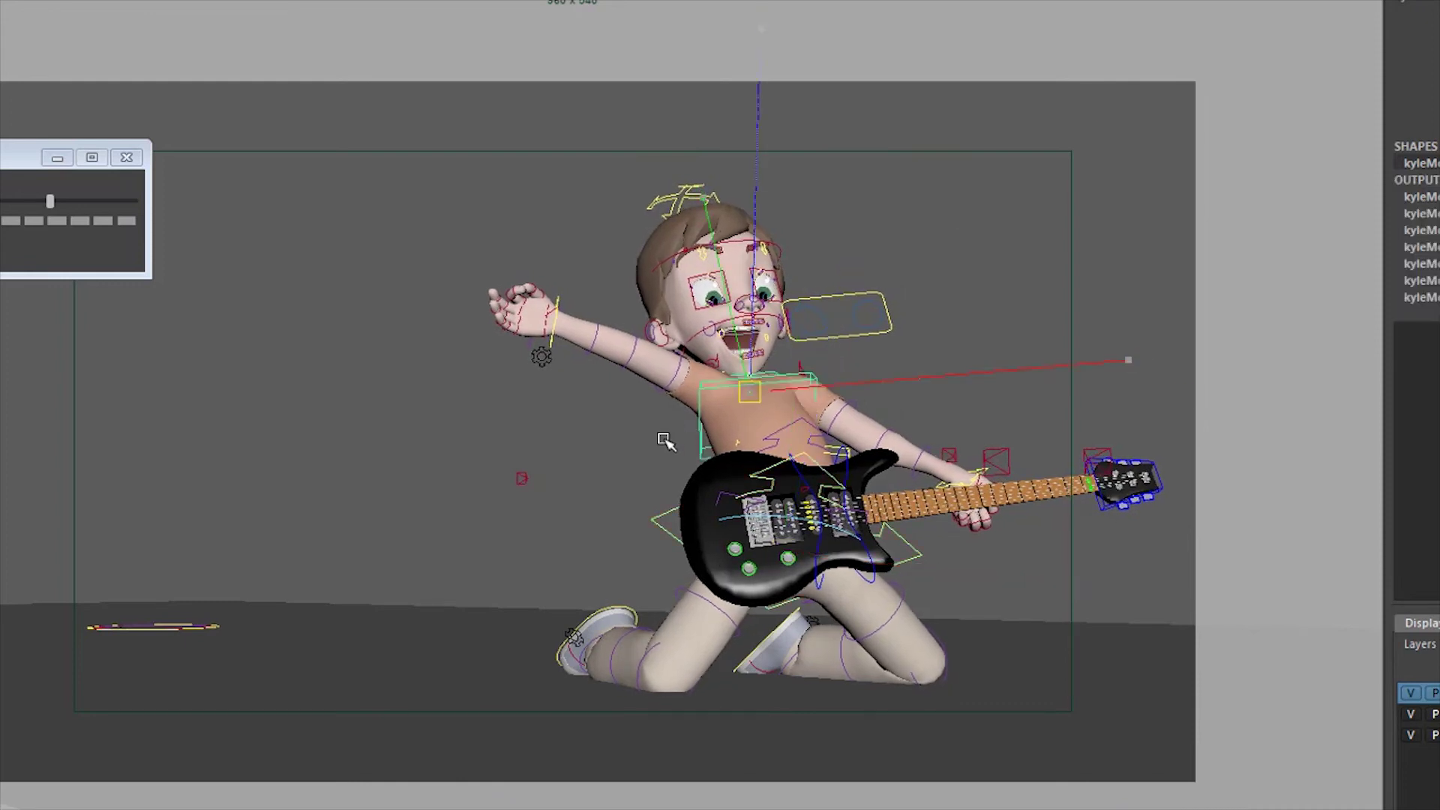
key(e)
key(q)
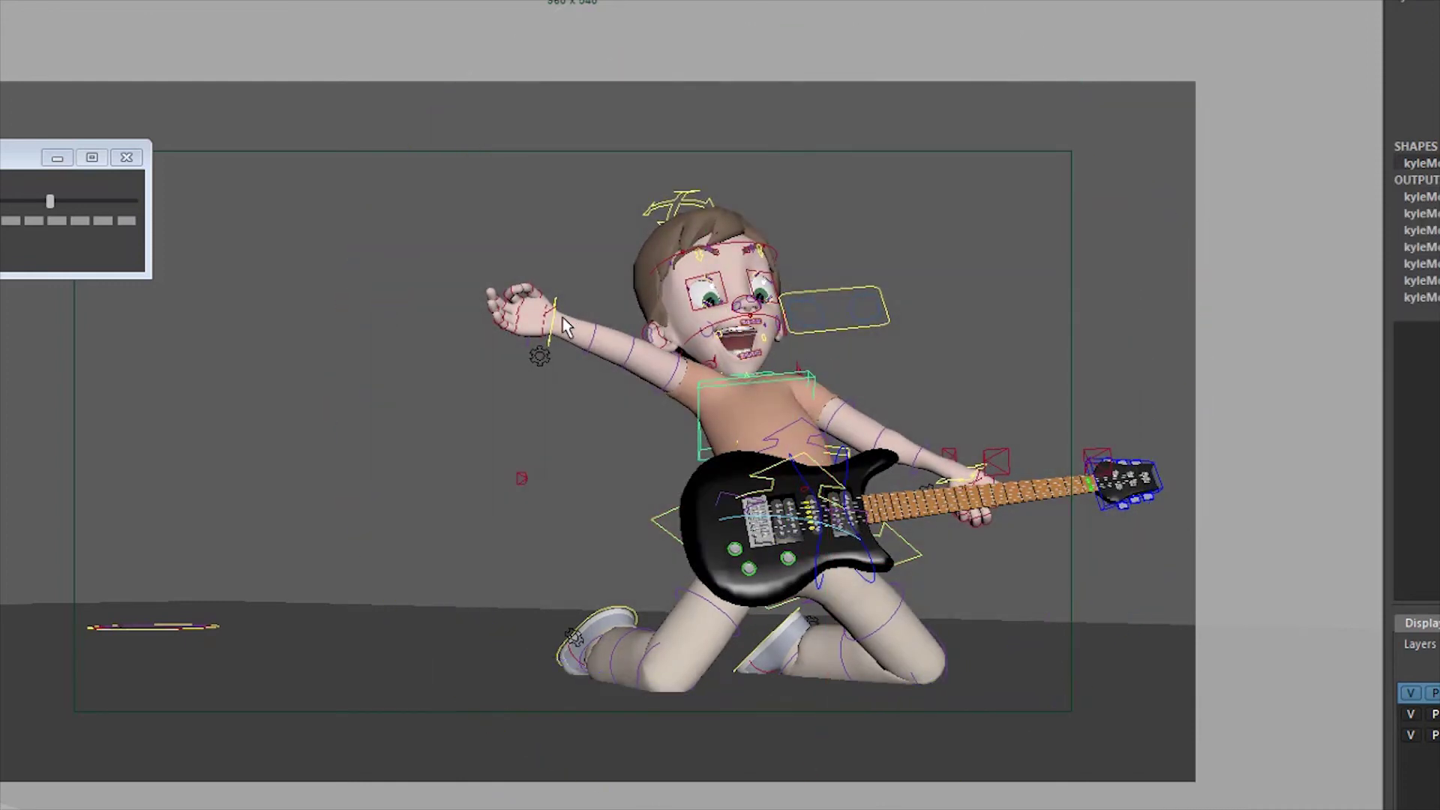
Lower the raised hand slightly in the settling pose and rotate the head control, checking the neck controls' rotation
click(556, 330)
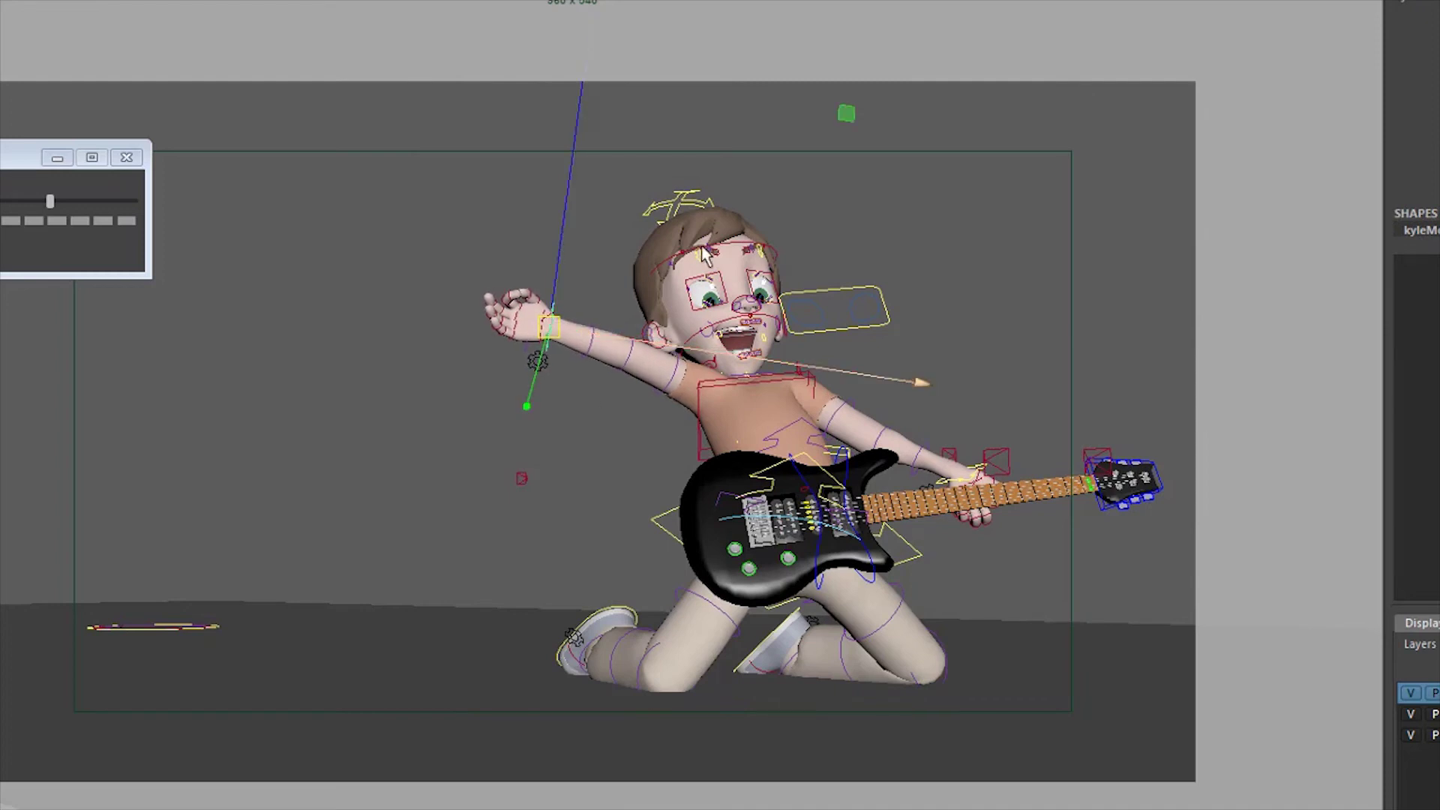
click(698, 193)
key(e)
key(q)
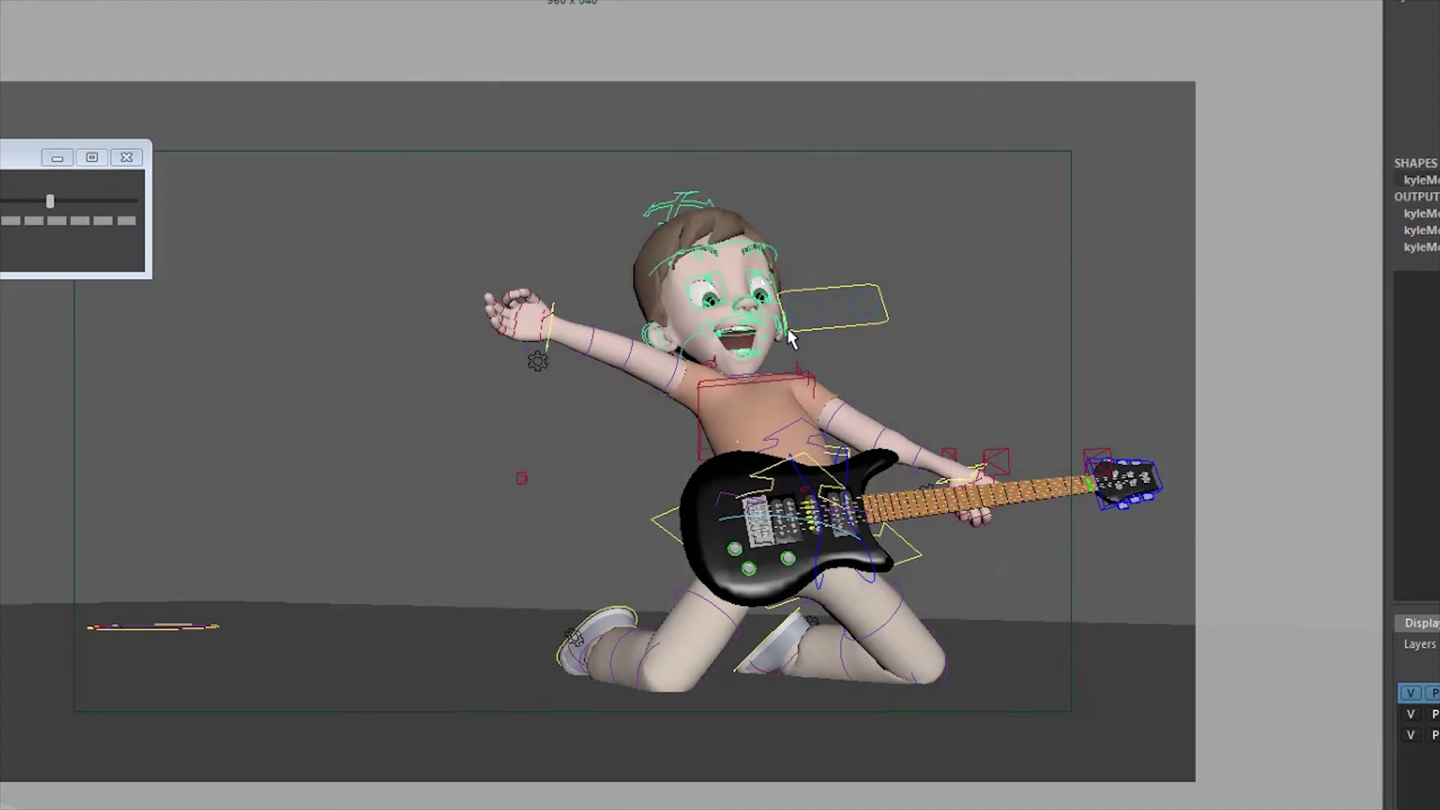
click(750, 373)
key(e)
key(q)
click(770, 369)
key(e)
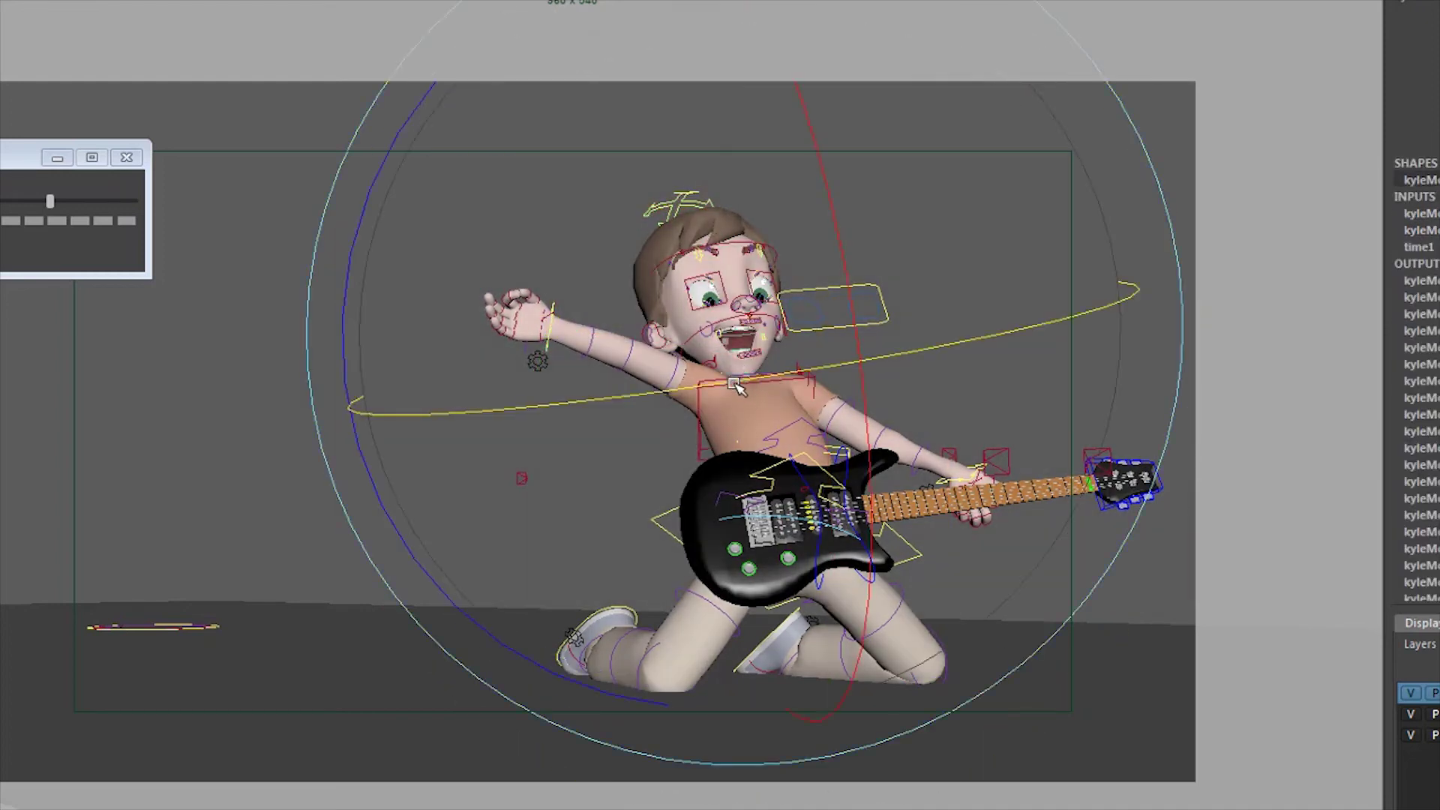
key(q)
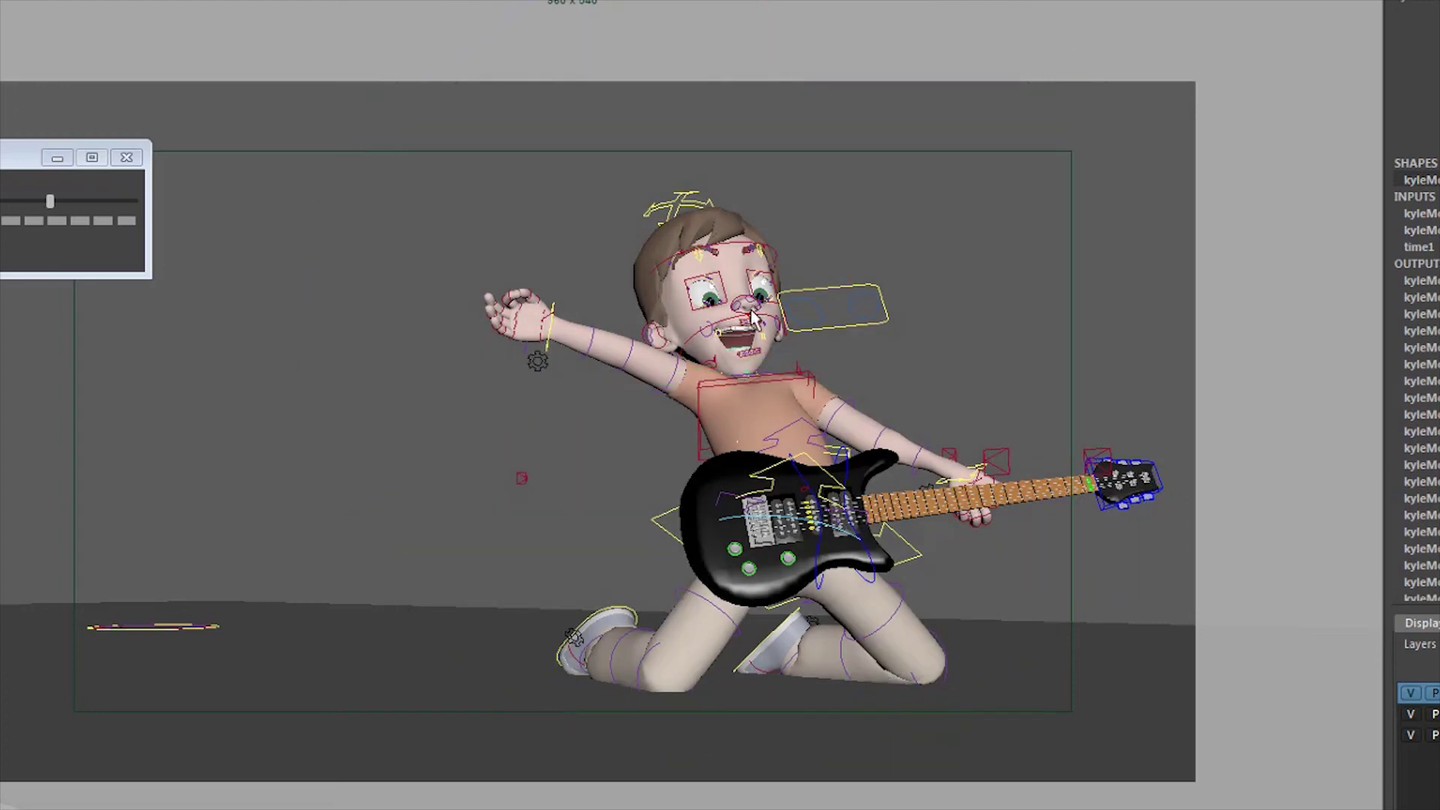
Rotate the raised hand further upward at the wrist in the pose where the arm first opens, and play back the motion
drag(419, 133, 1255, 712)
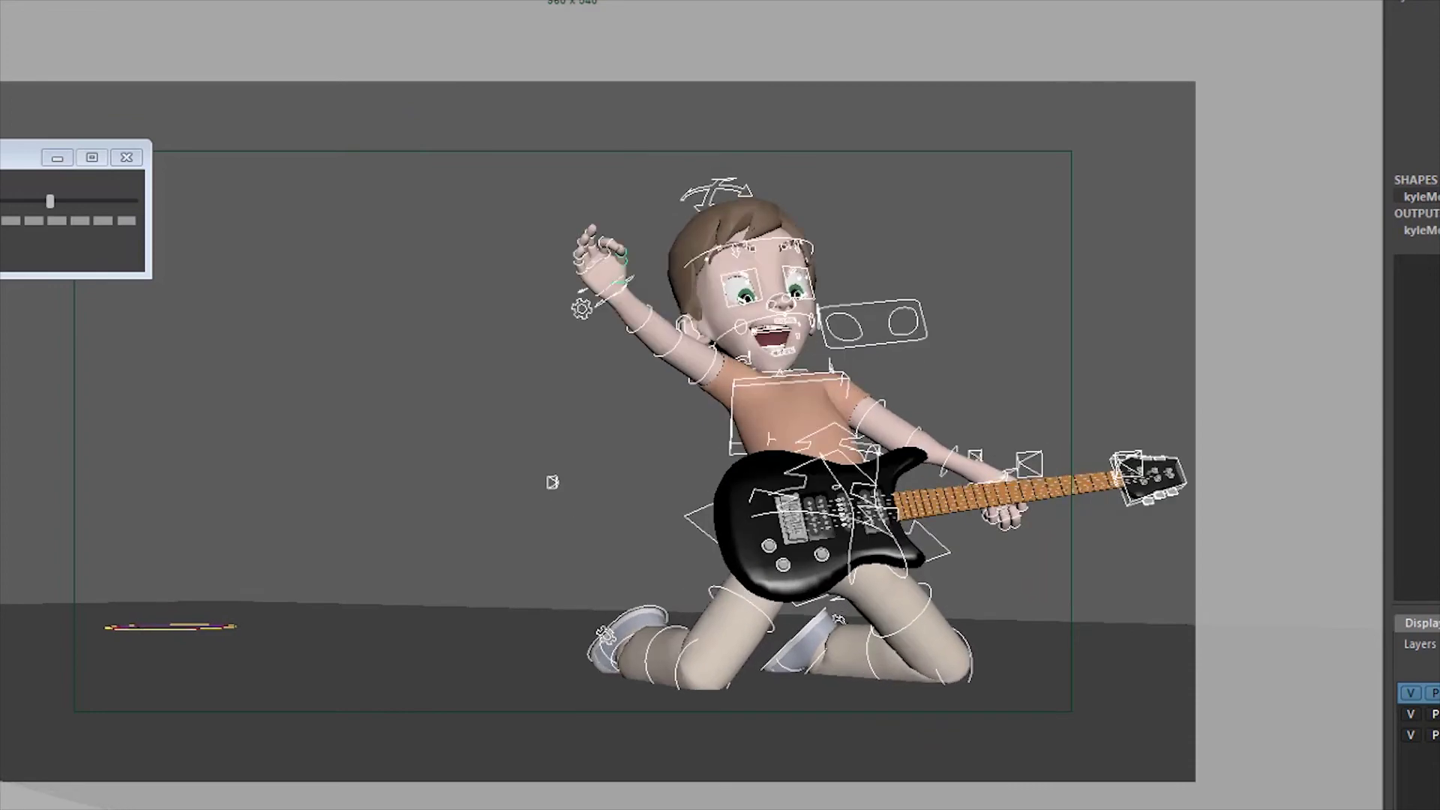
click(608, 302)
key(e)
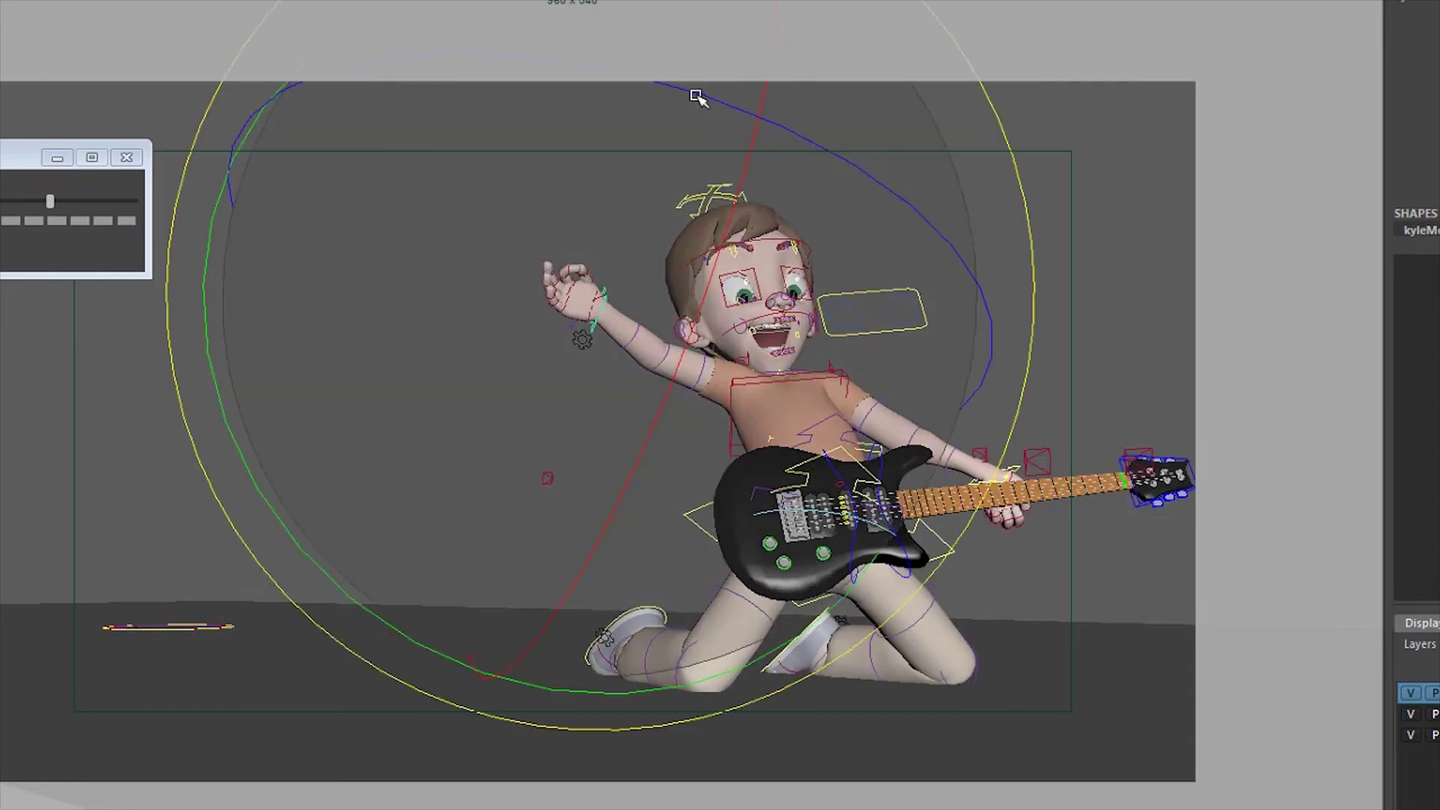
drag(722, 18, 871, 101)
drag(575, 316, 430, 218)
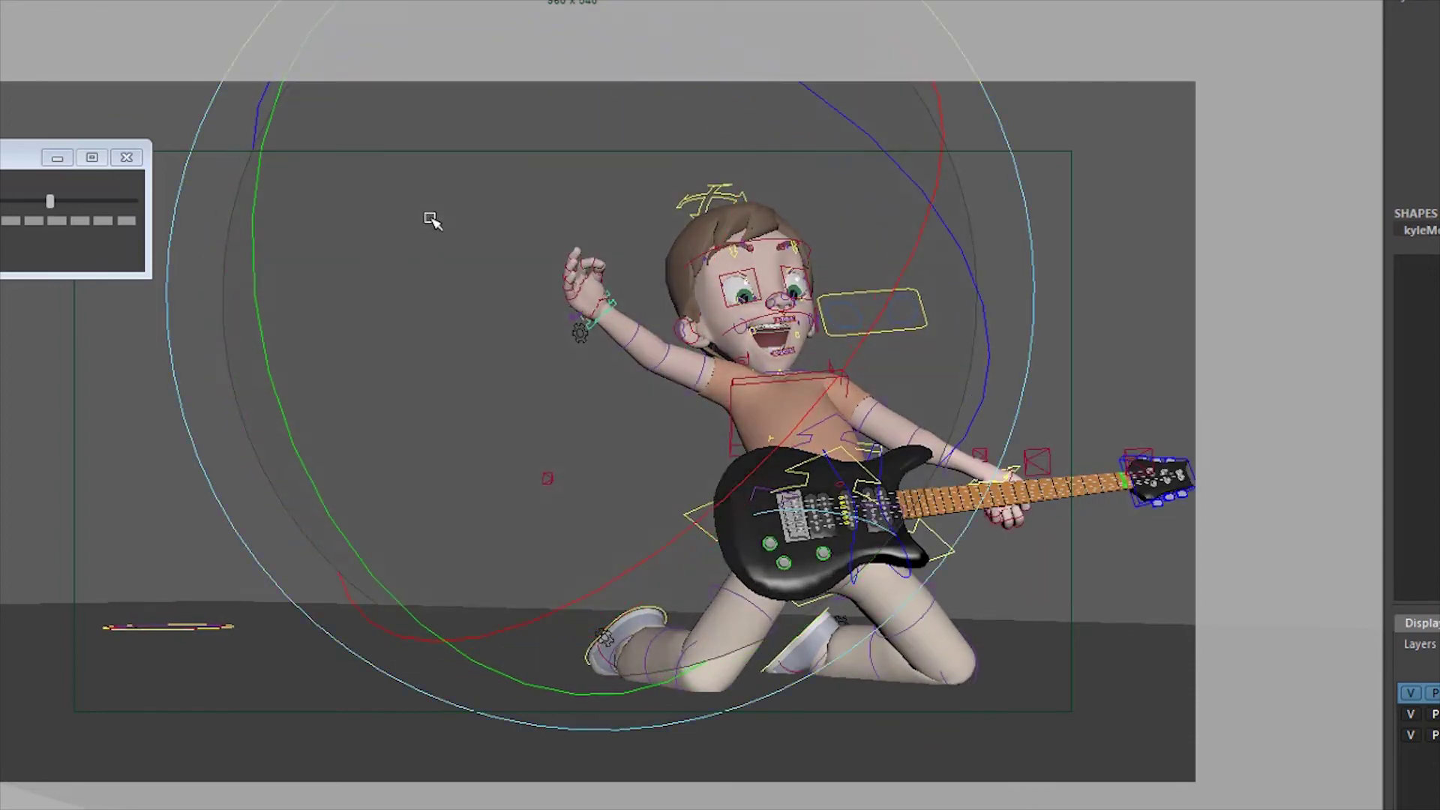
key(w)
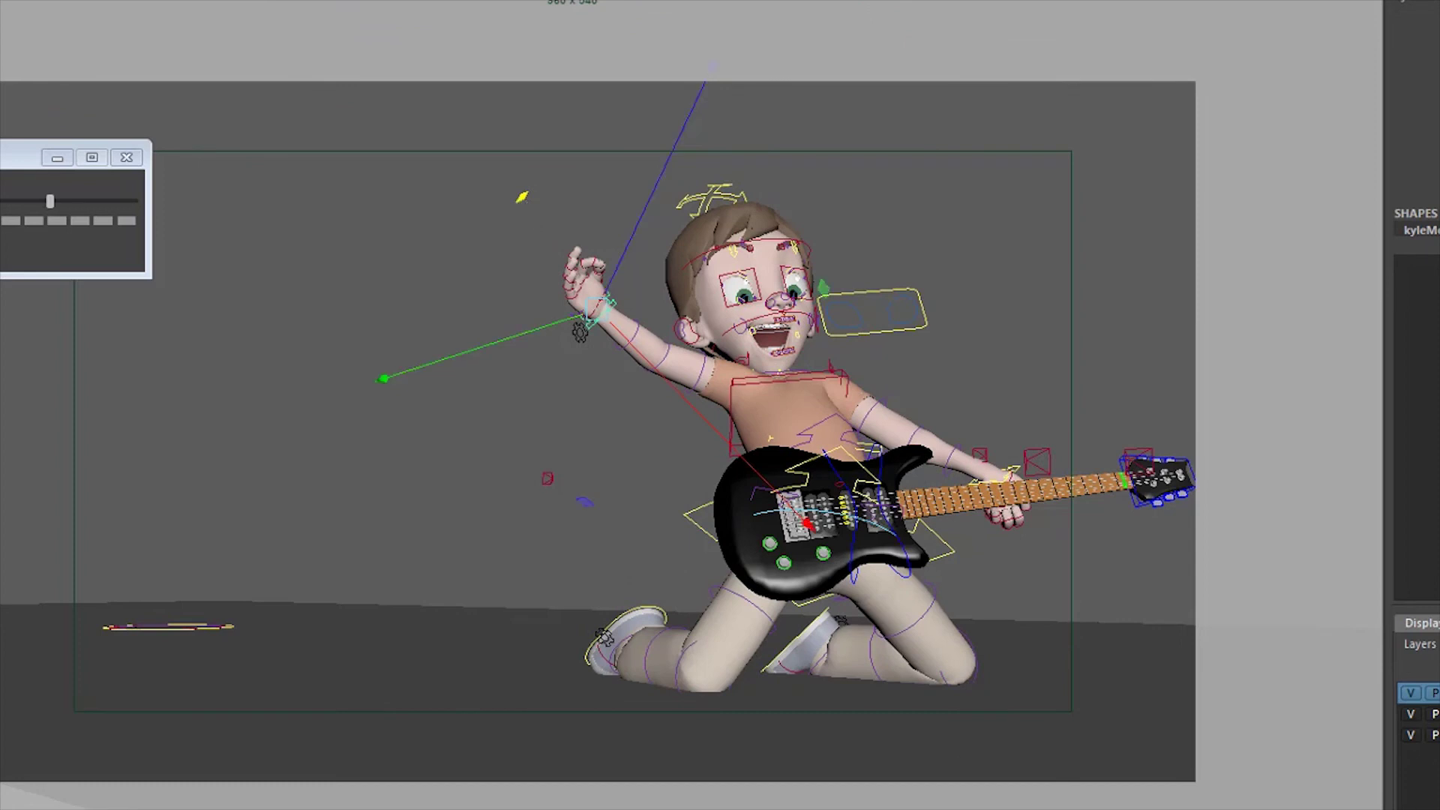
key(alt+v)
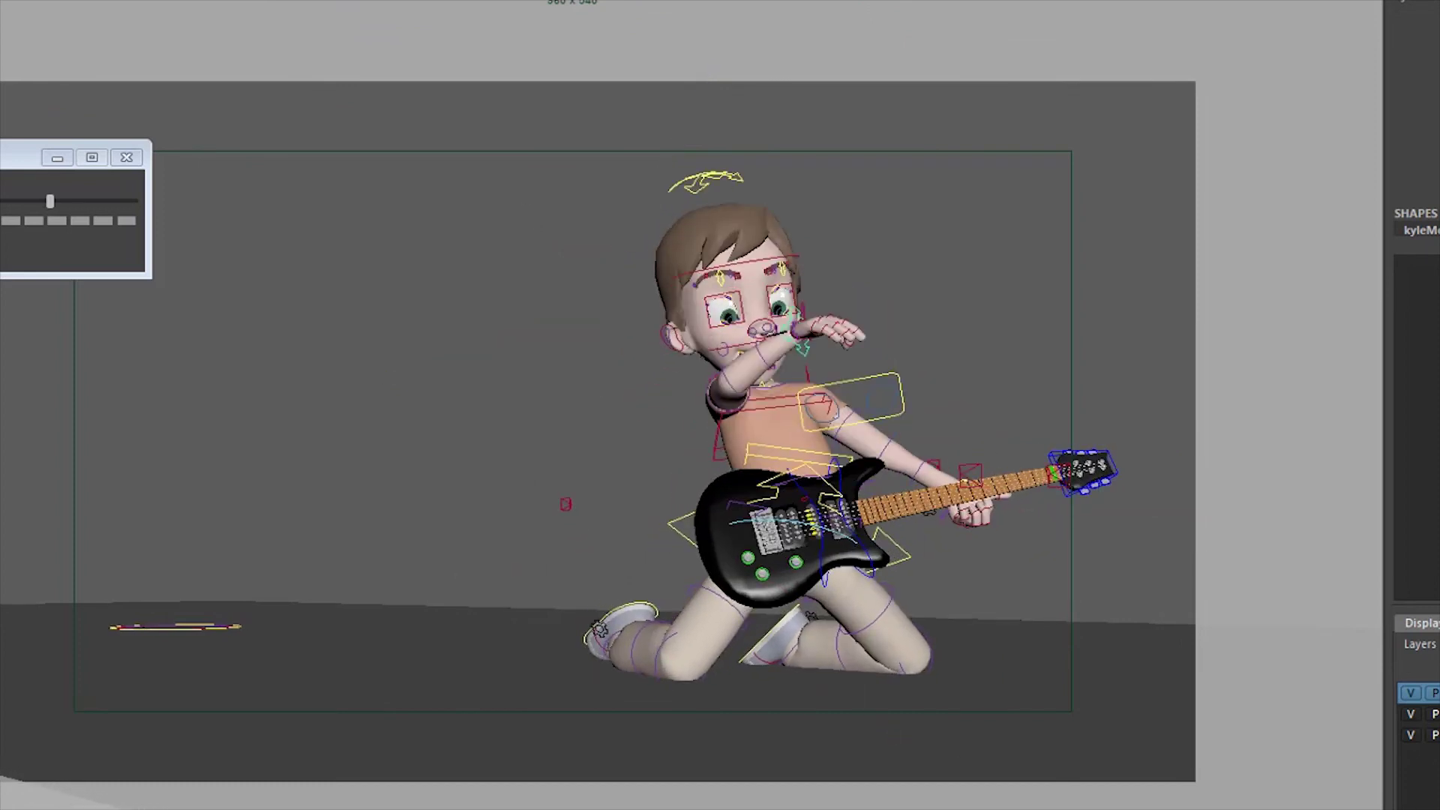
Apply the tween tool to all controls in the open-armed finish and rotate the chest control slightly forward
middle_drag(946, 738, 931, 701)
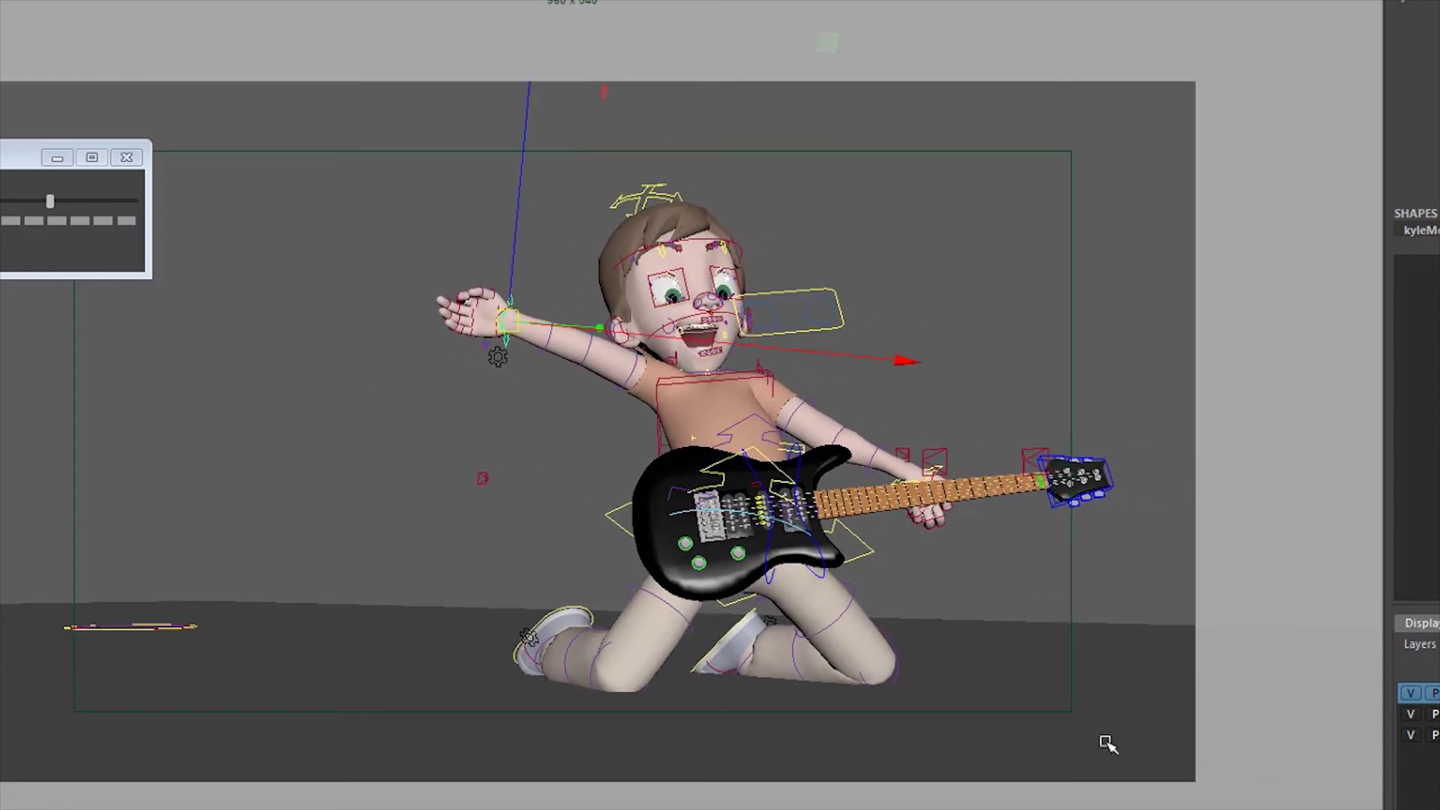
drag(1179, 750, 388, 116)
click(1, 221)
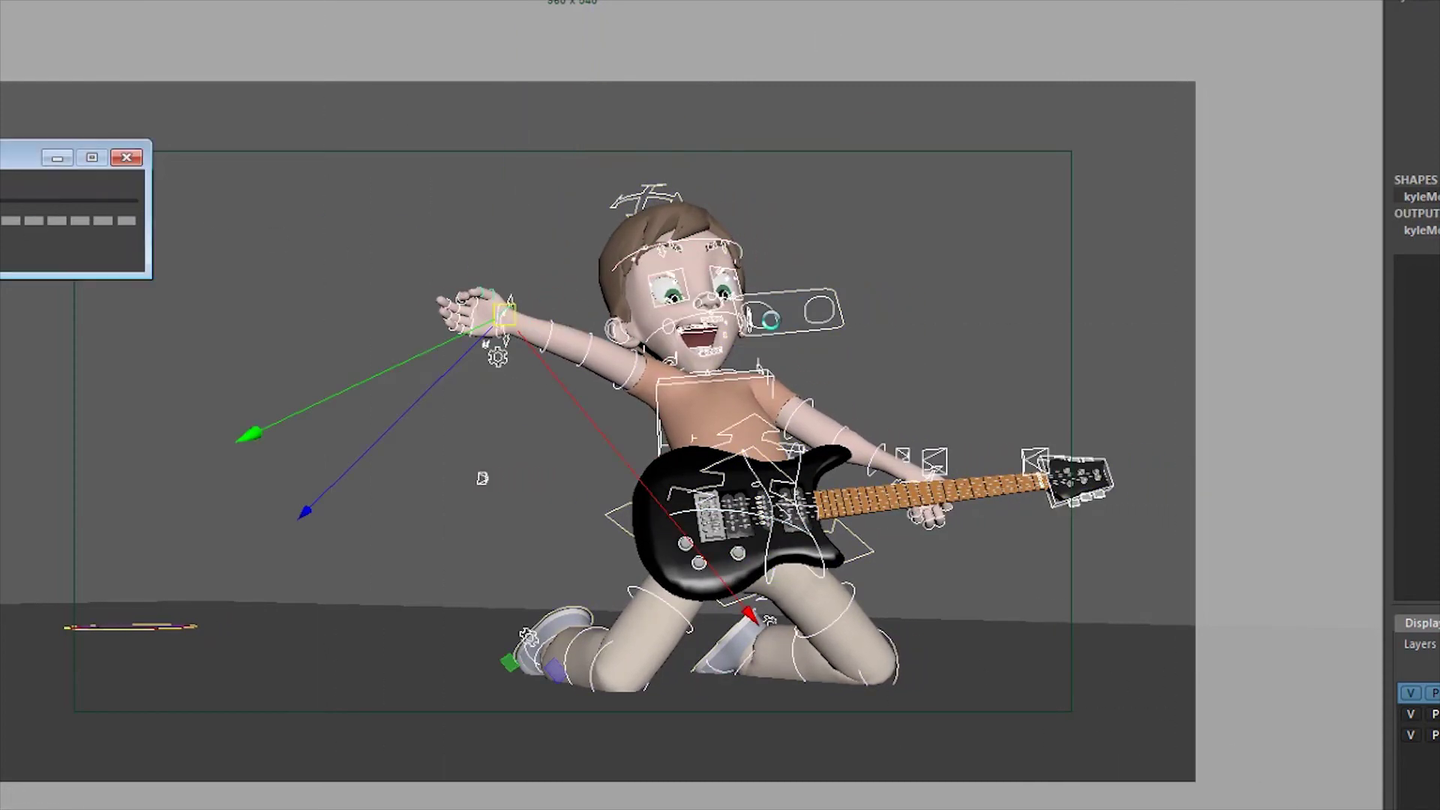
click(755, 373)
key(e)
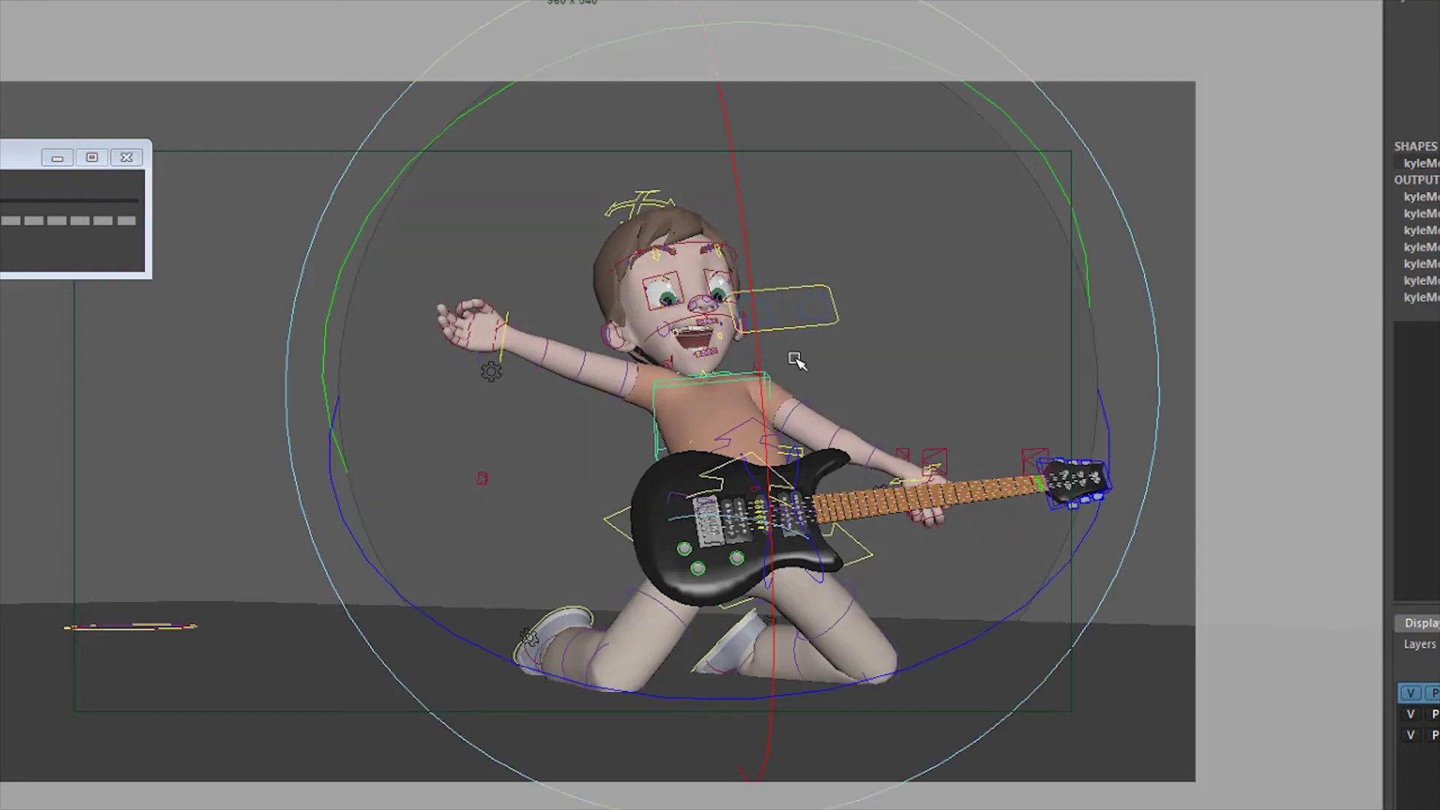
key(q)
Rotate the head control in the open-armed finish and nudge the raised wrist control to follow the torso
click(665, 203)
key(e)
key(q)
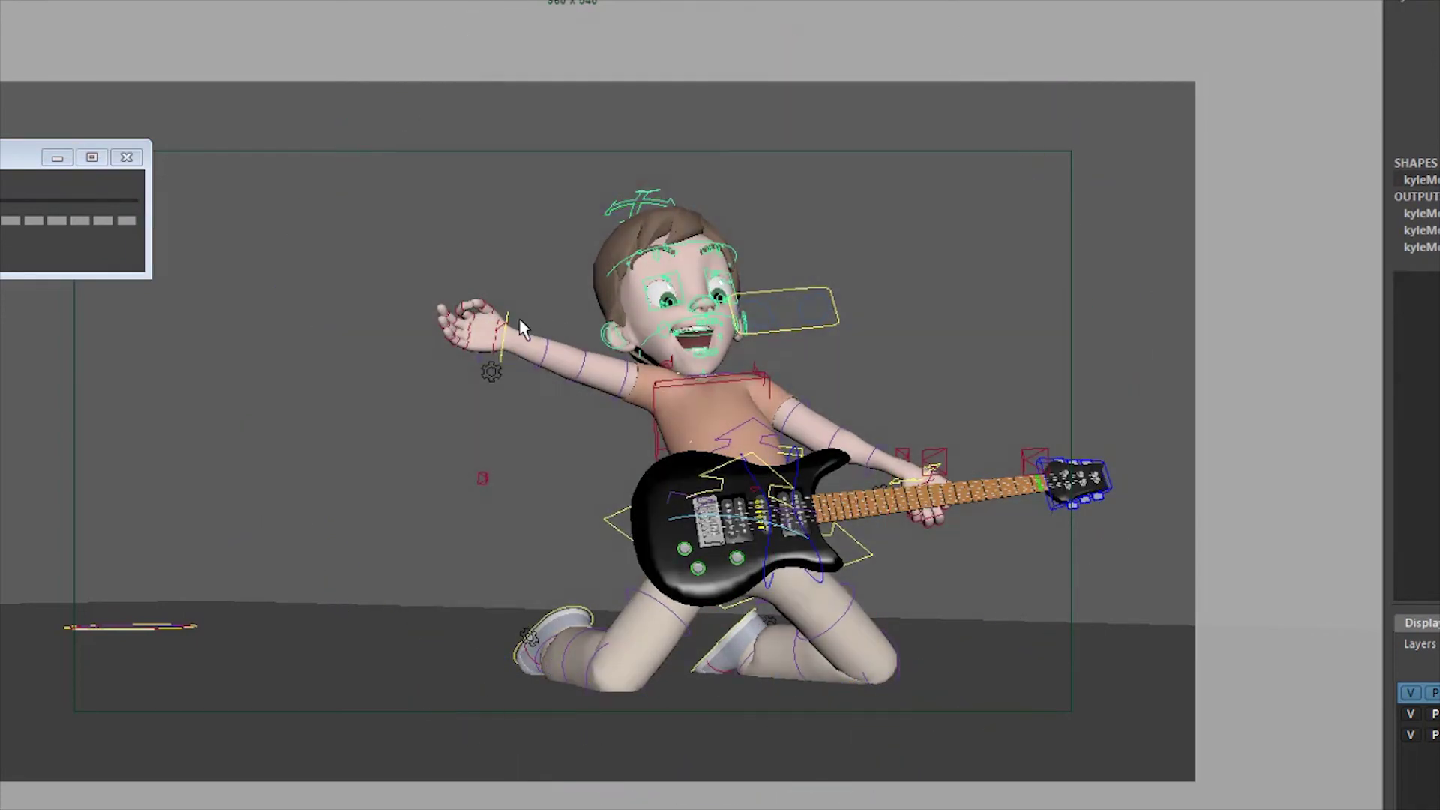
click(507, 327)
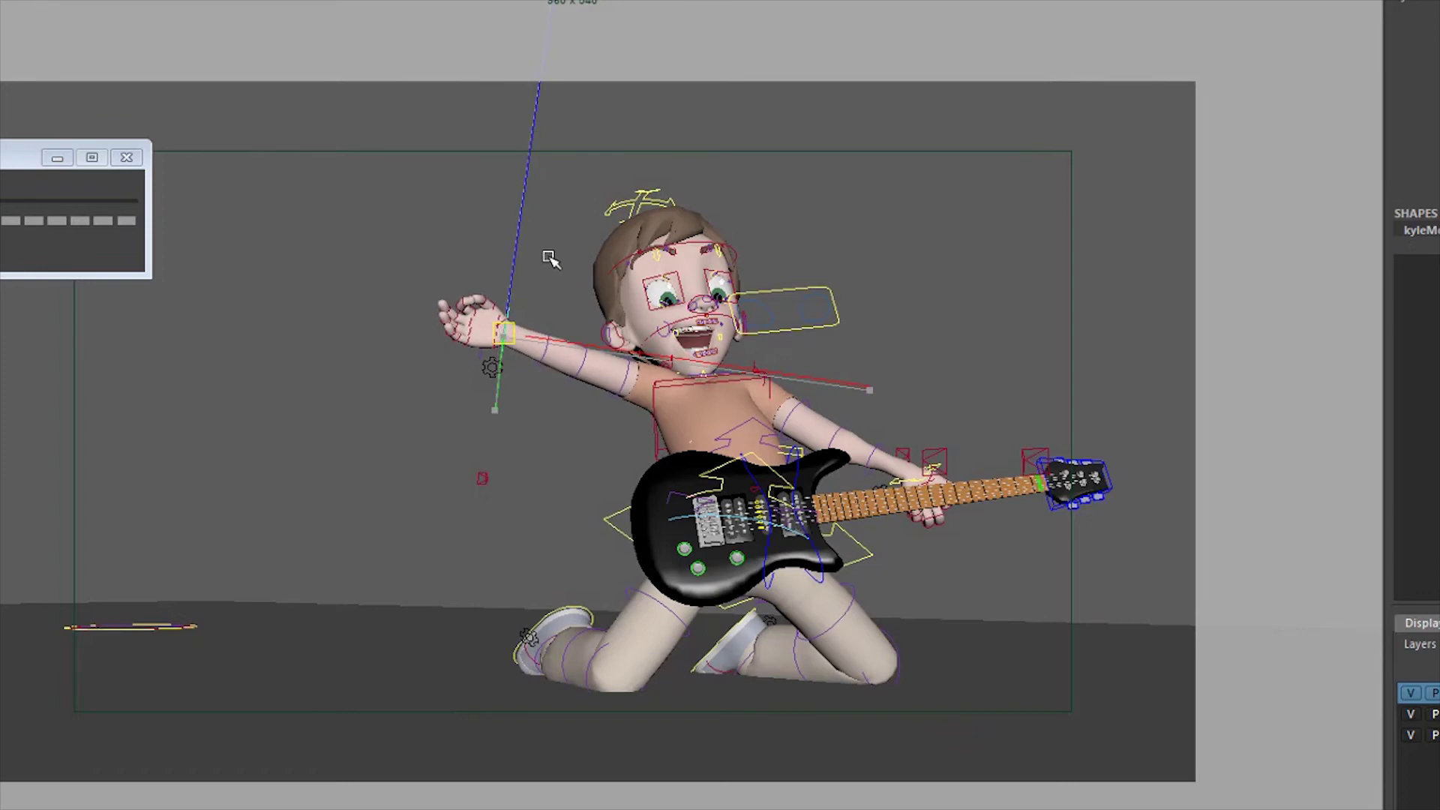
middle_drag(548, 256, 550, 258)
key(q)
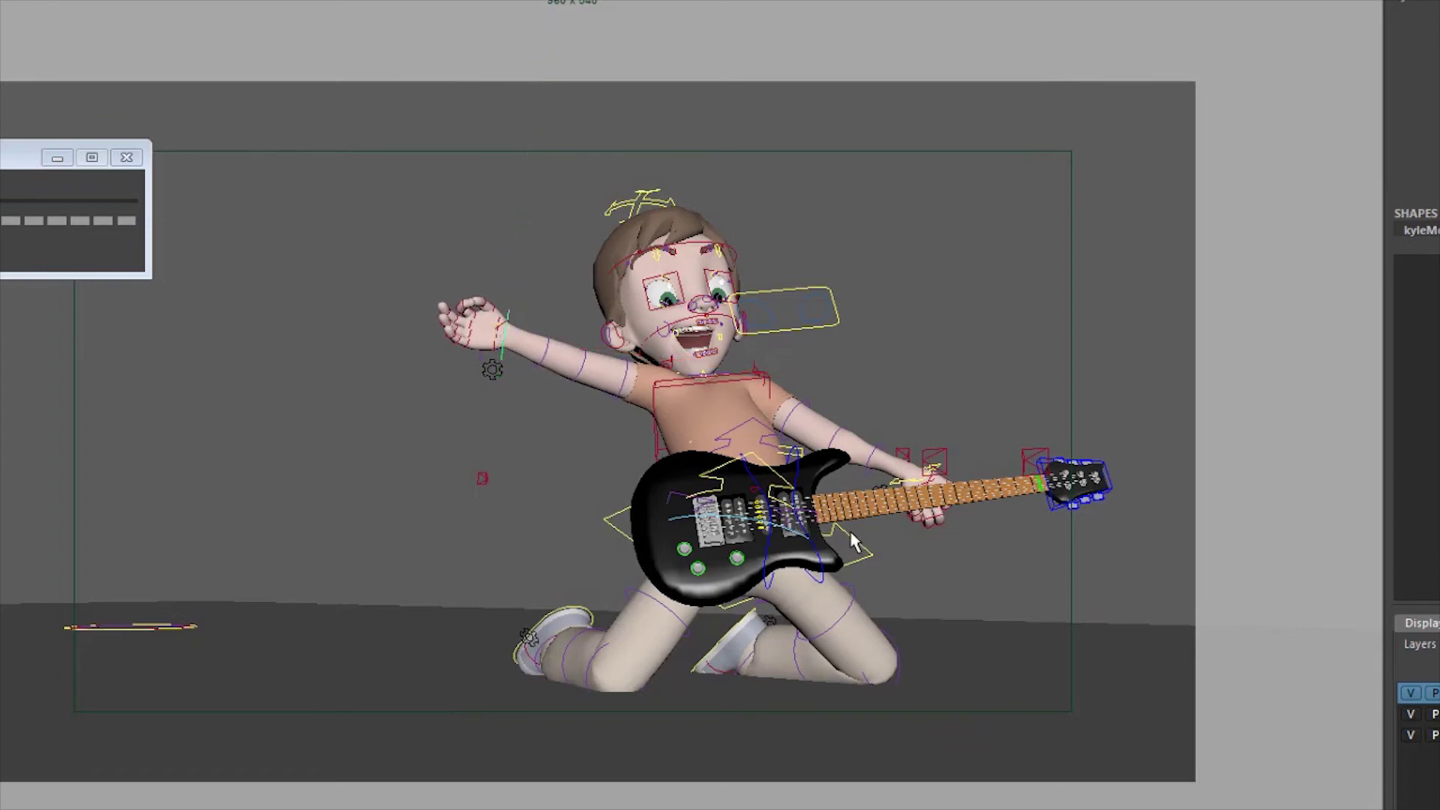
Enlarge the rotate manipulator on the main body control, select the chest control and play back the motion
click(852, 536)
key(e)
key(plus)
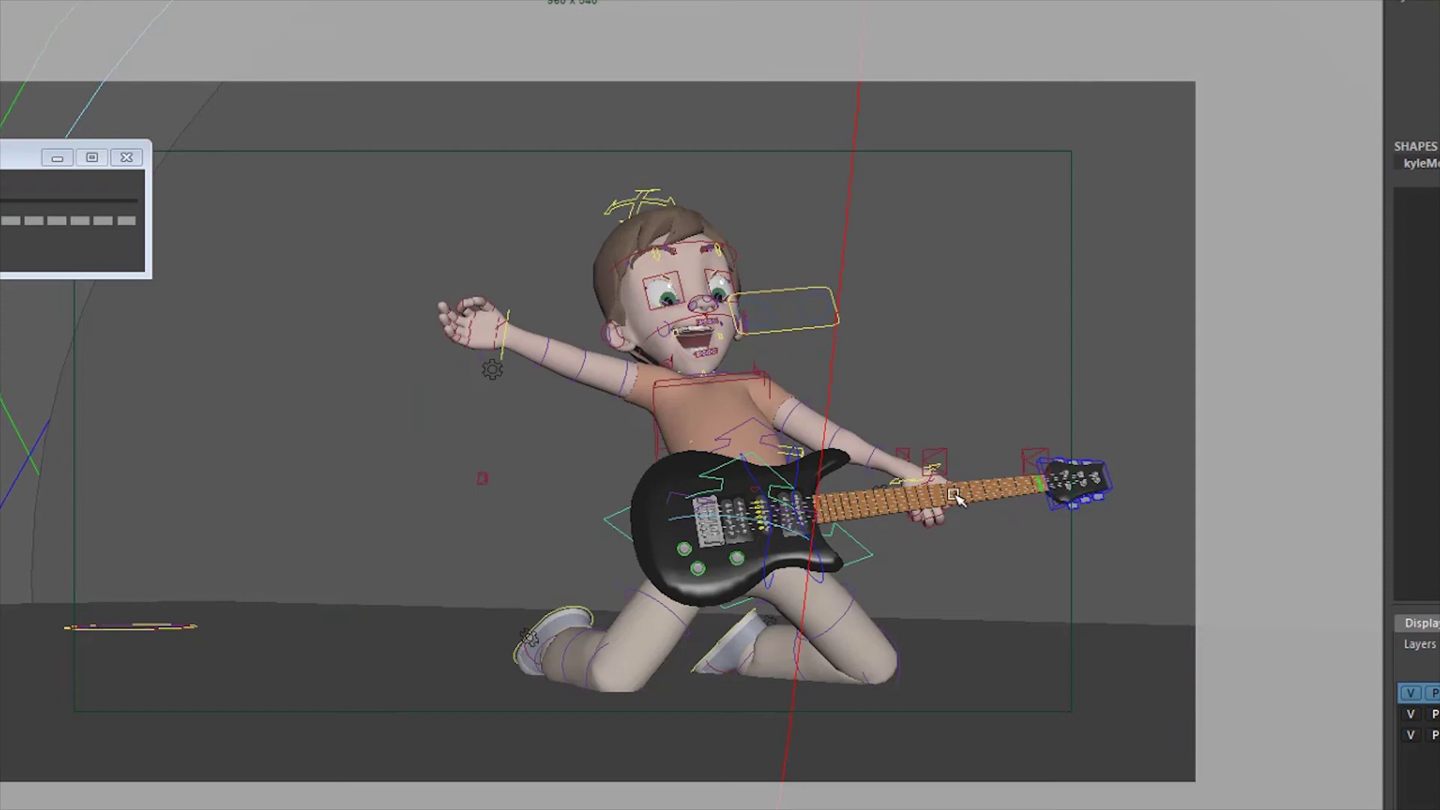
click(762, 375)
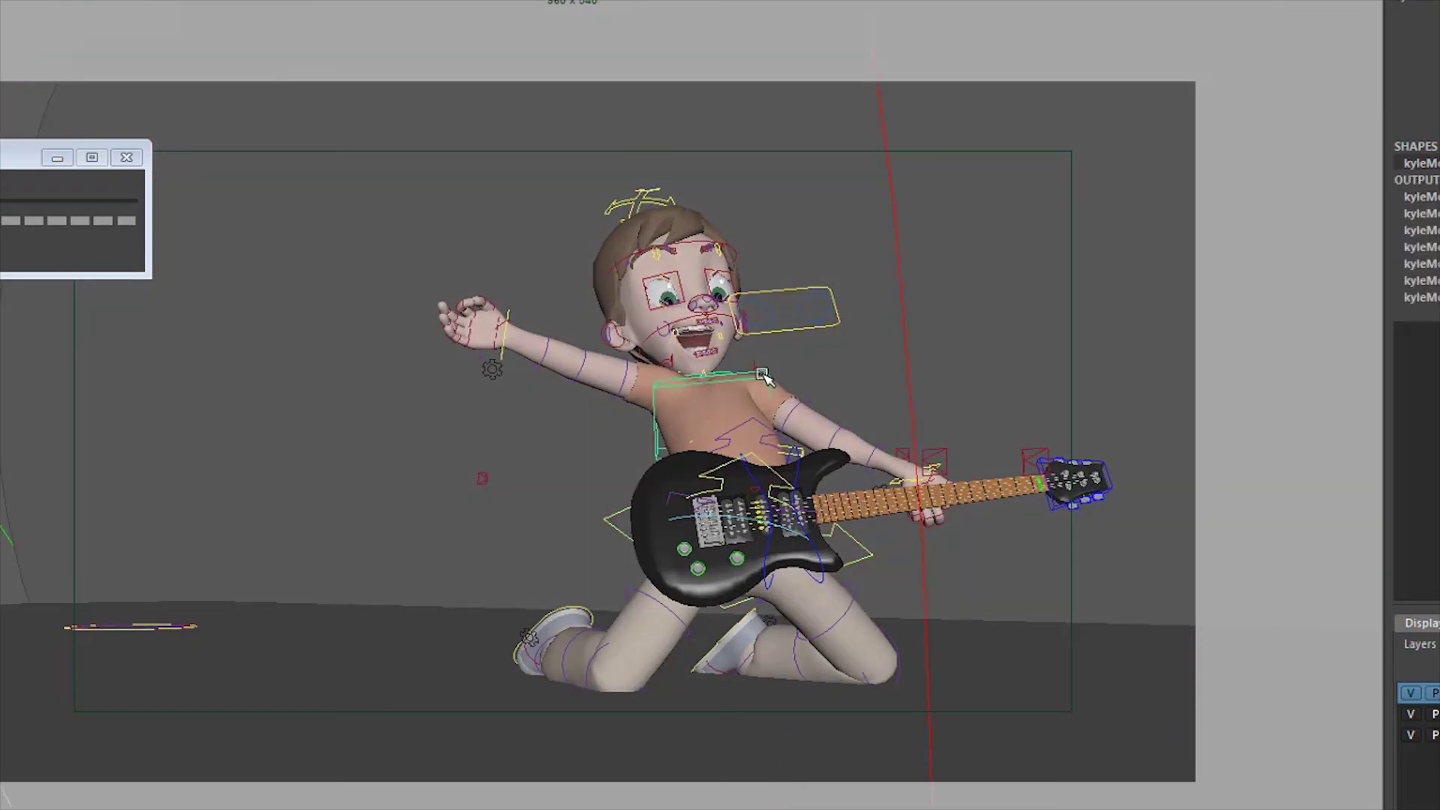
key(alt+v)
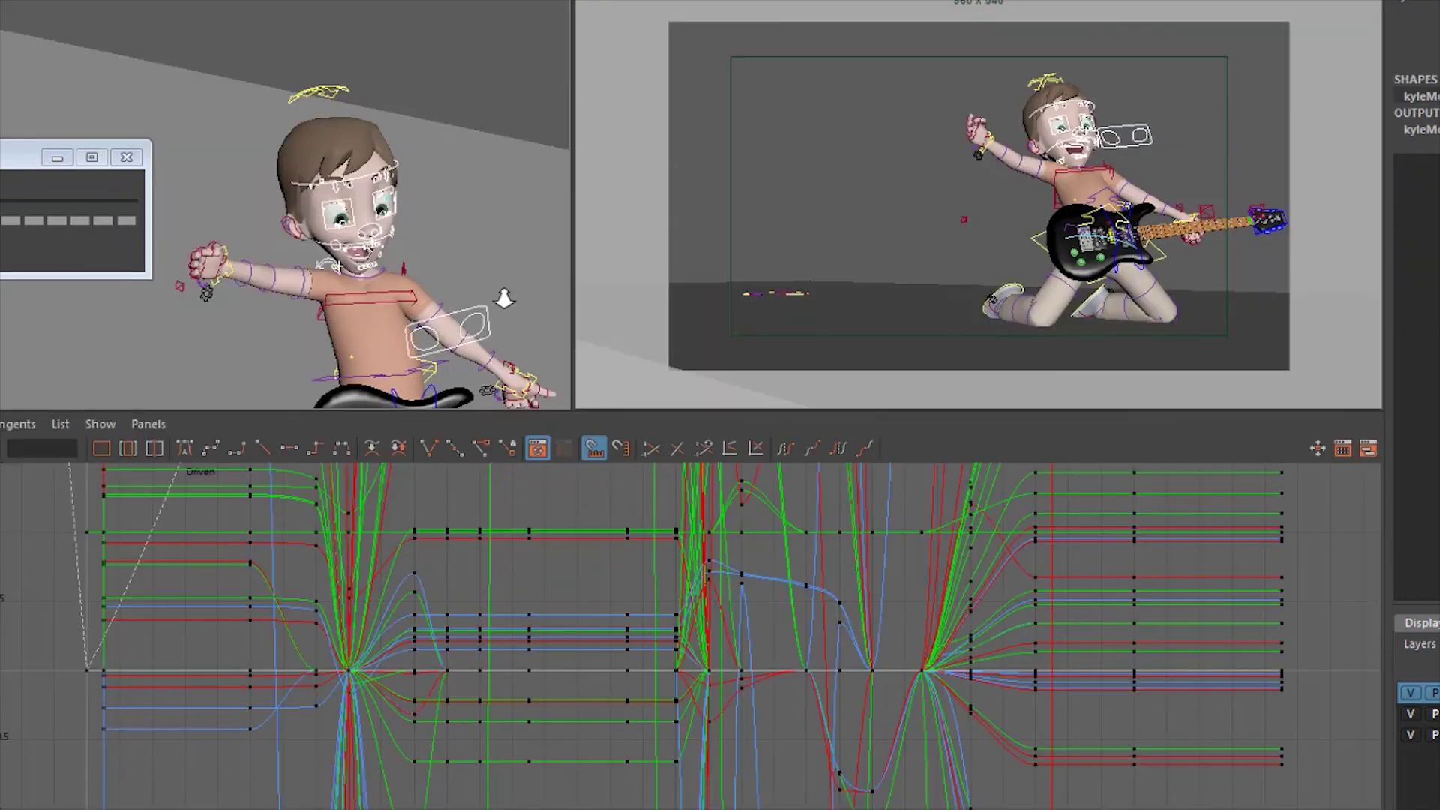
Examine the face, neck and shoulders of the open-armed finish pose from several angles, then return to the full camera view
alt+right_drag(504, 298, 472, 293)
alt+drag(473, 292, 303, 195)
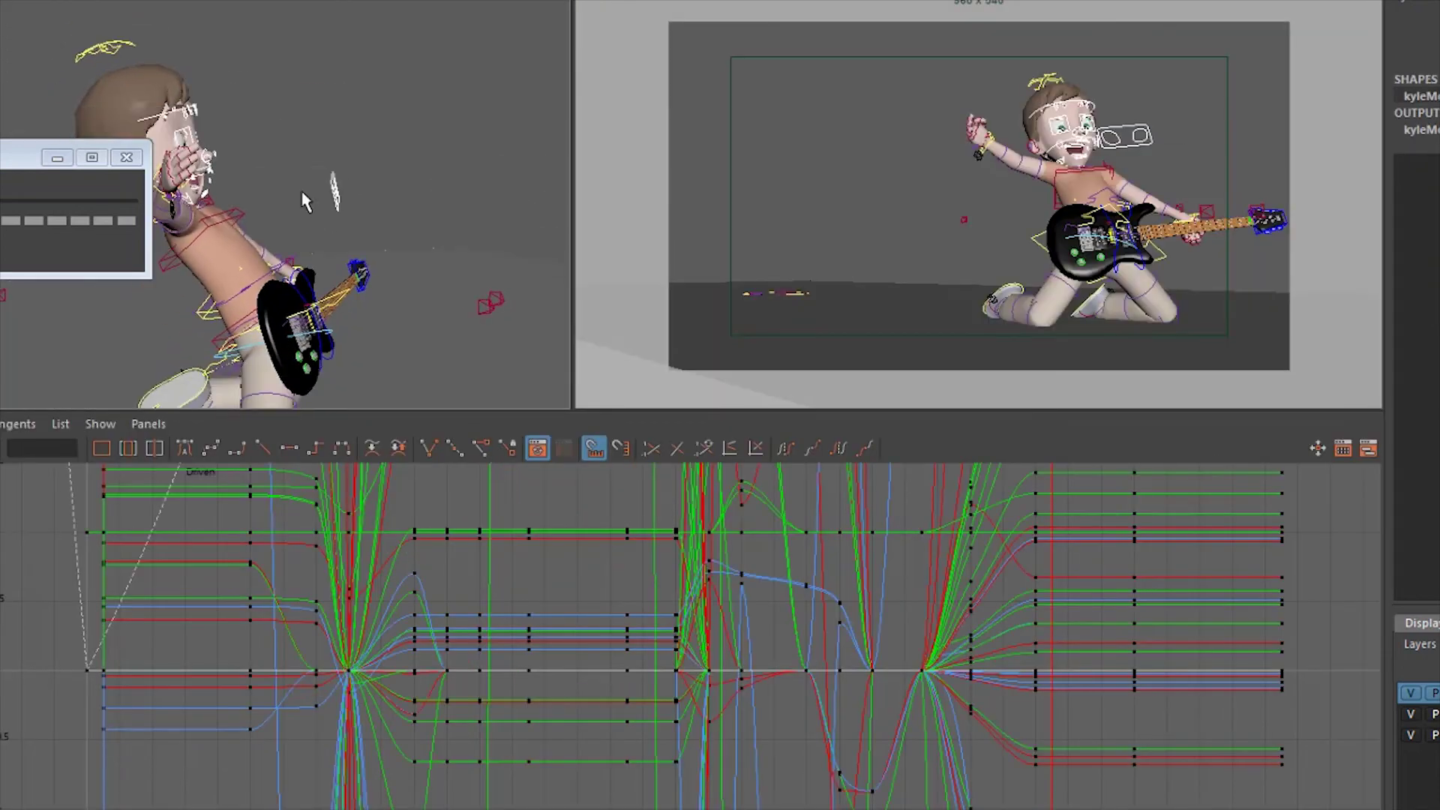
alt+right_drag(243, 185, 502, 296)
alt+drag(502, 296, 187, 212)
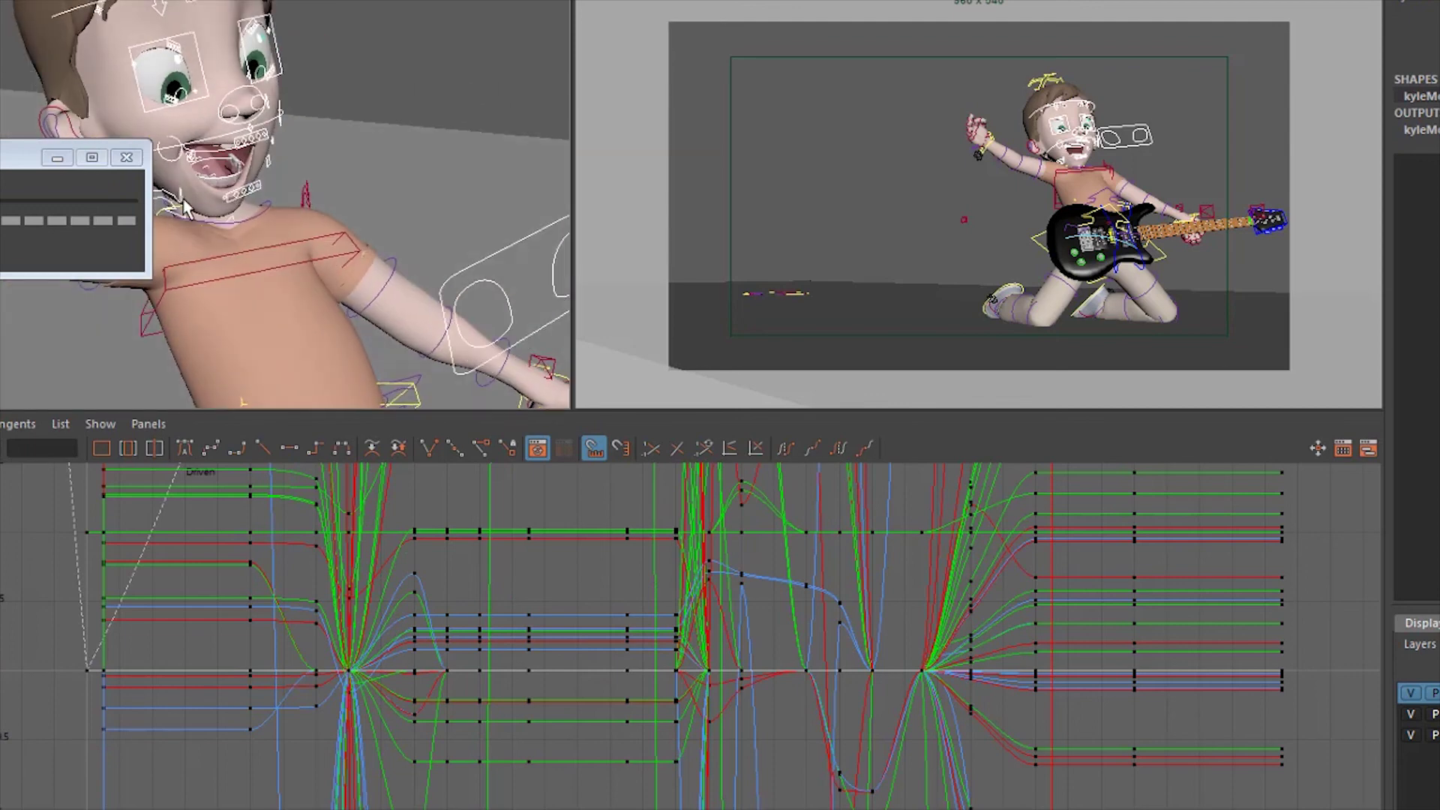
alt+middle_drag(274, 199, 458, 278)
alt+drag(462, 287, 240, 304)
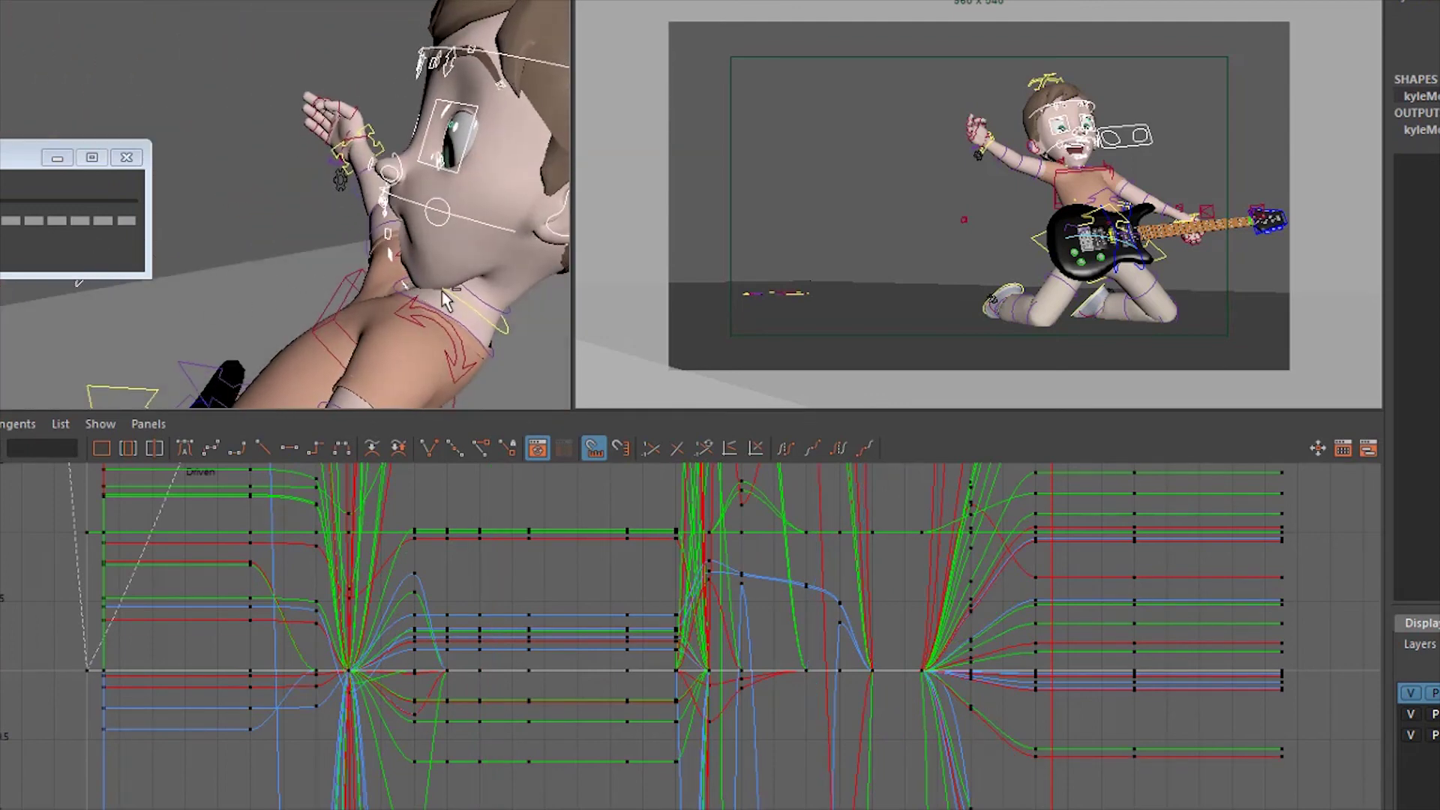
alt+drag(398, 289, 504, 294)
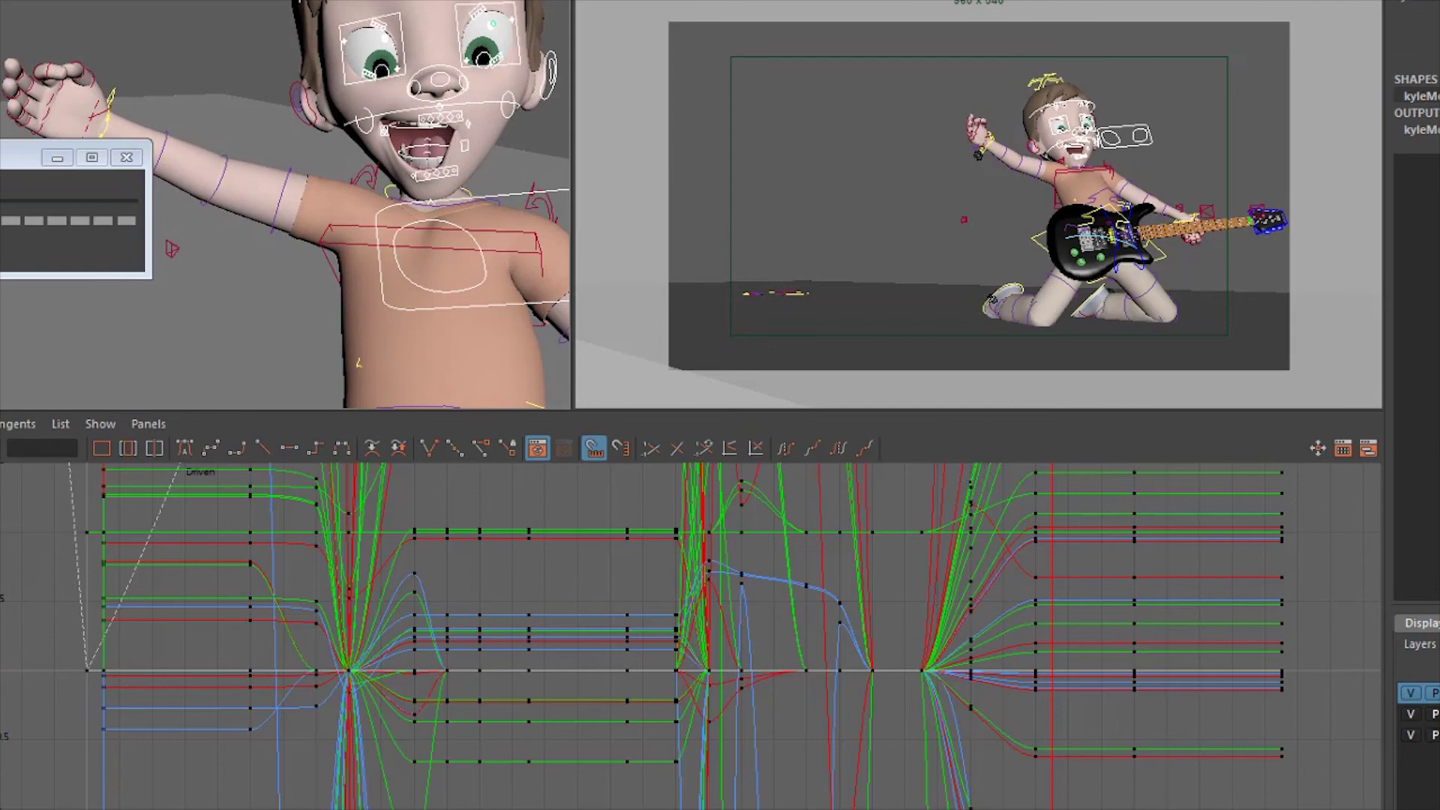
key(space)
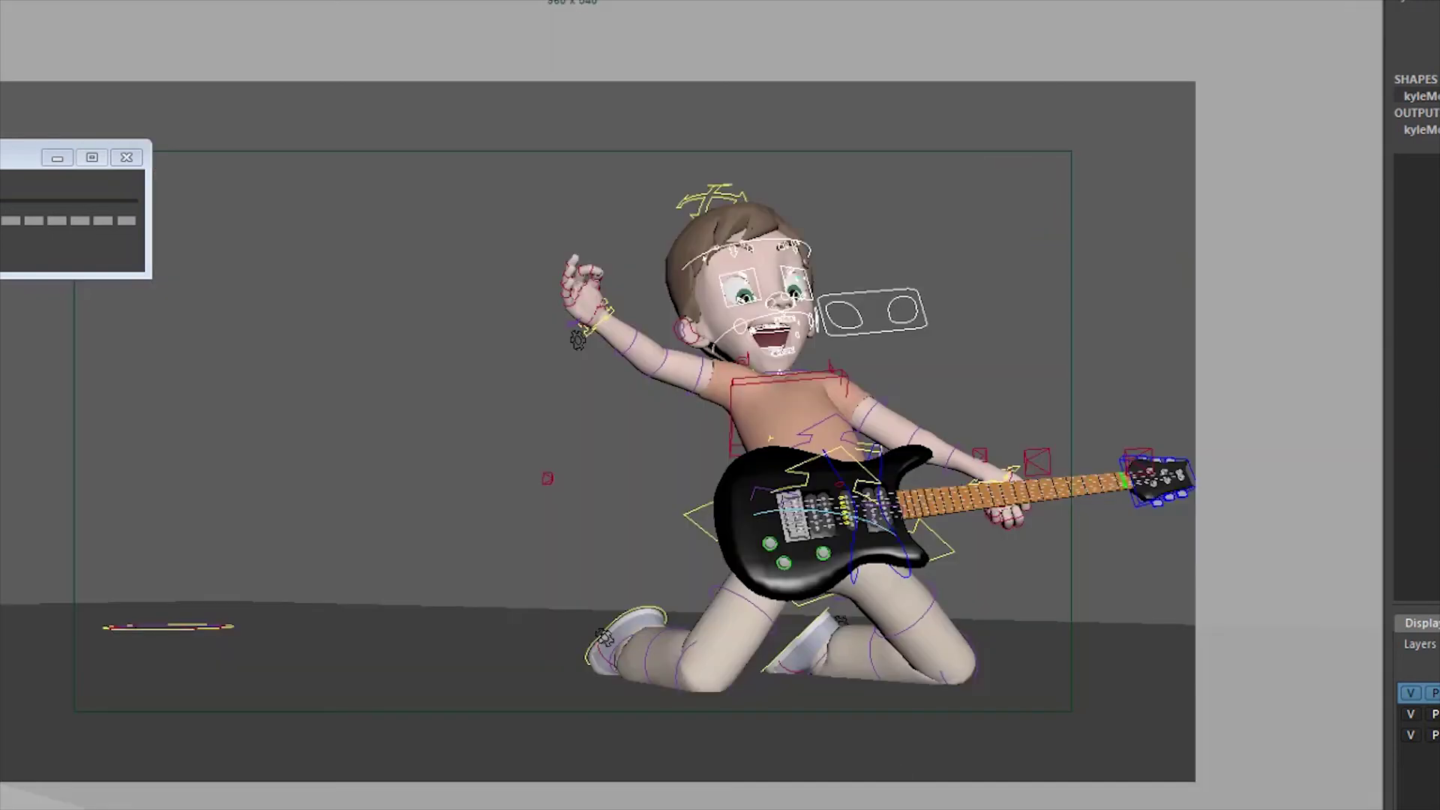
Apply the tween tool to the selected face controls in the arm-crossing pose and in the low kneeling pose
click(57, 200)
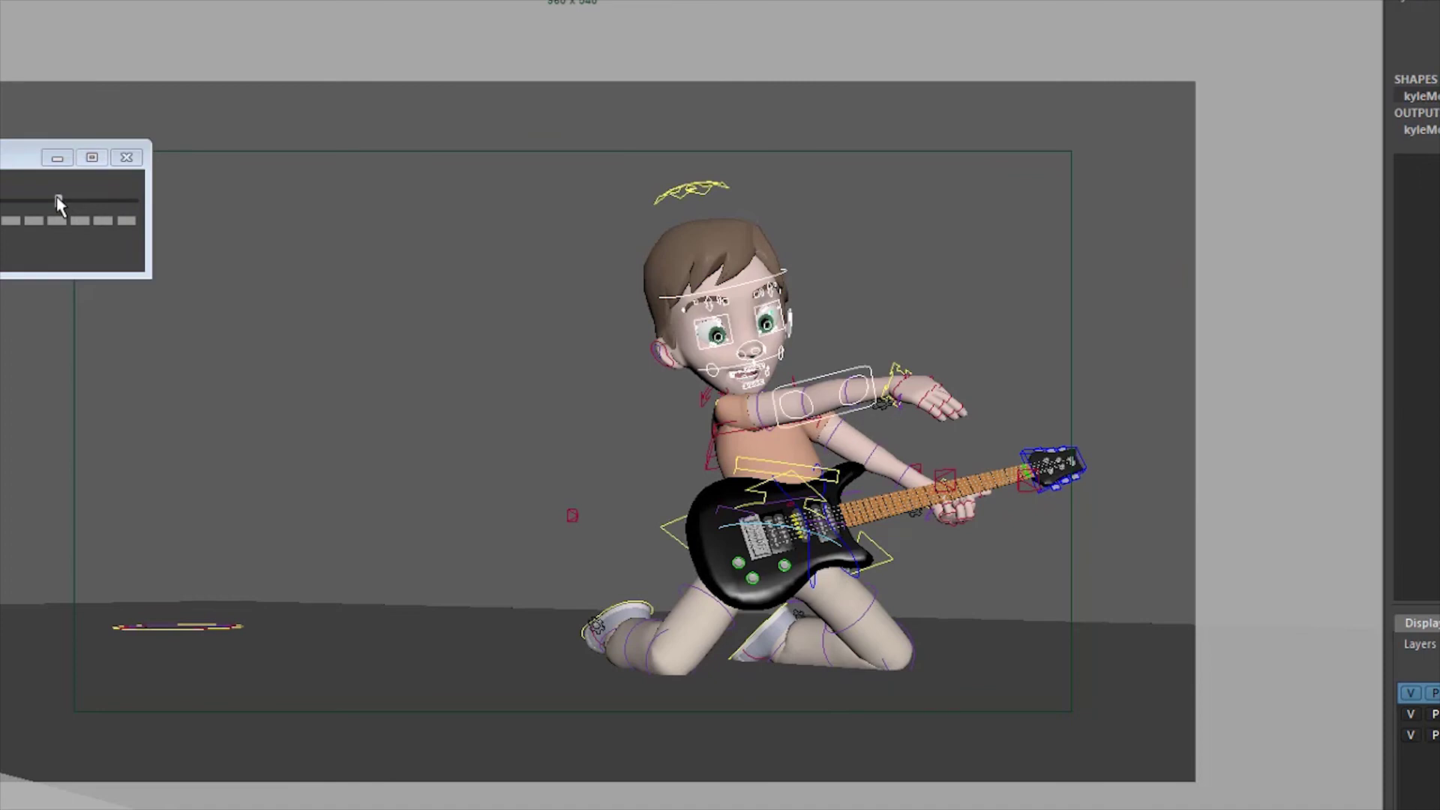
click(135, 201)
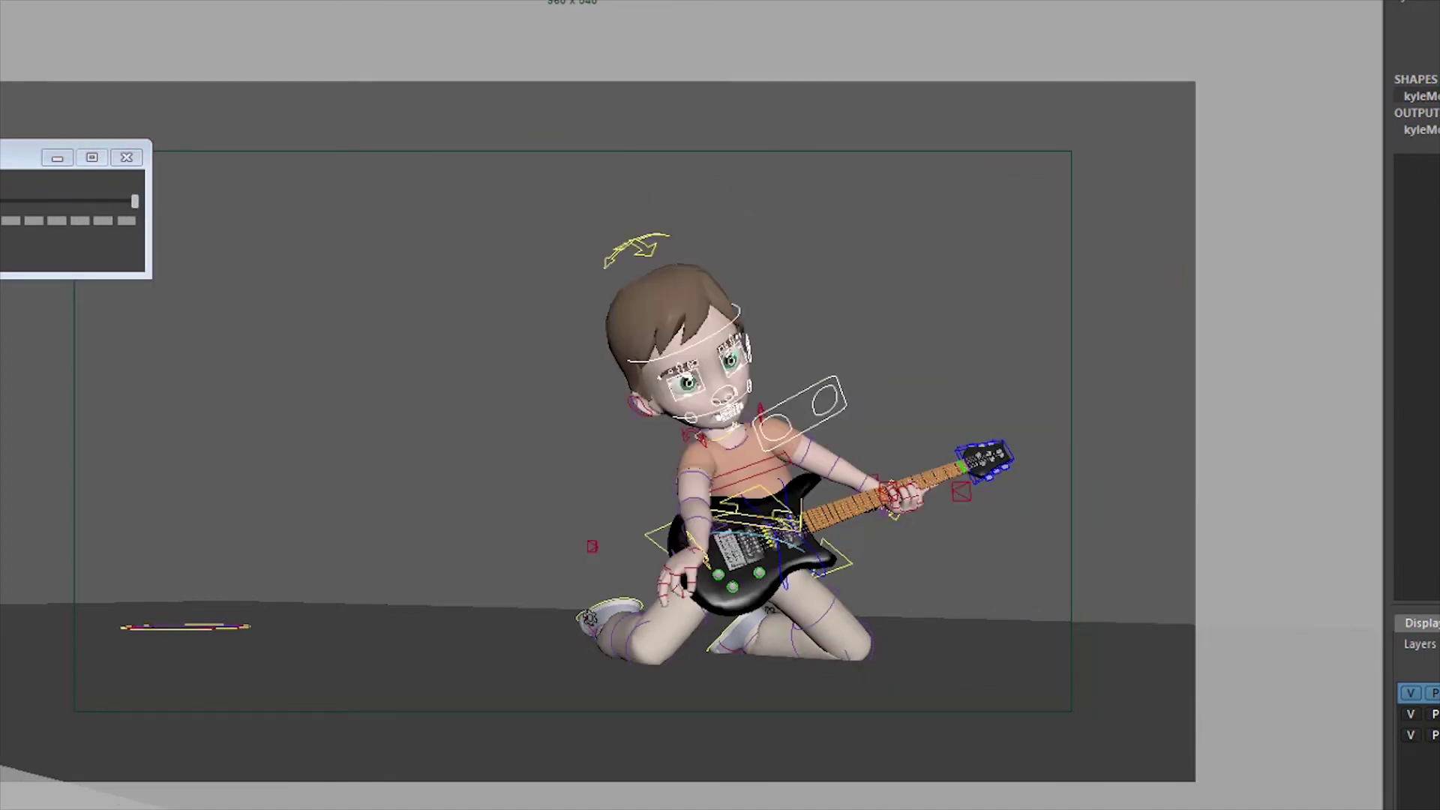
click(112, 202)
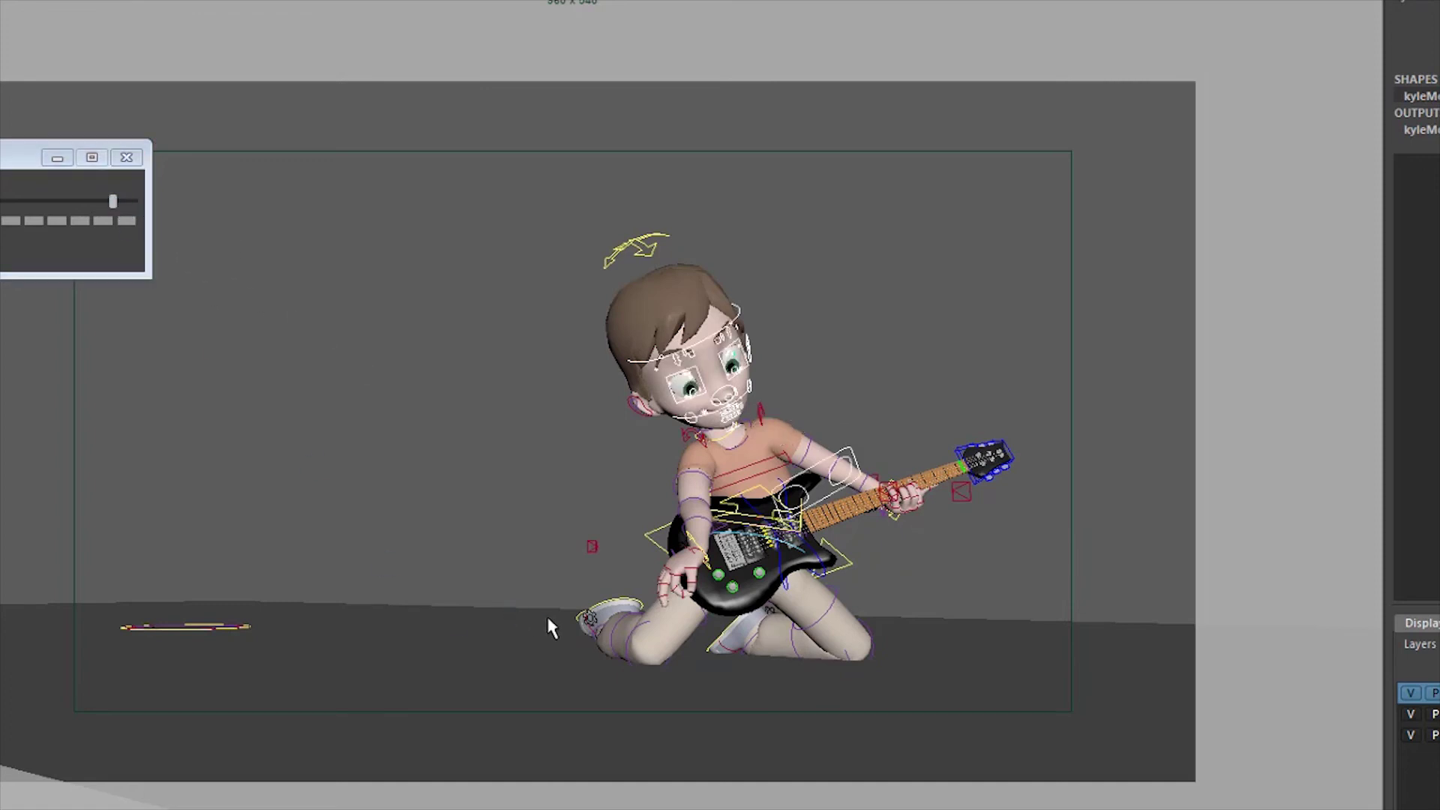
Inspect the face up close in the raised-arm jump and tween the selected face controls in the airborne poses
key(backslash)
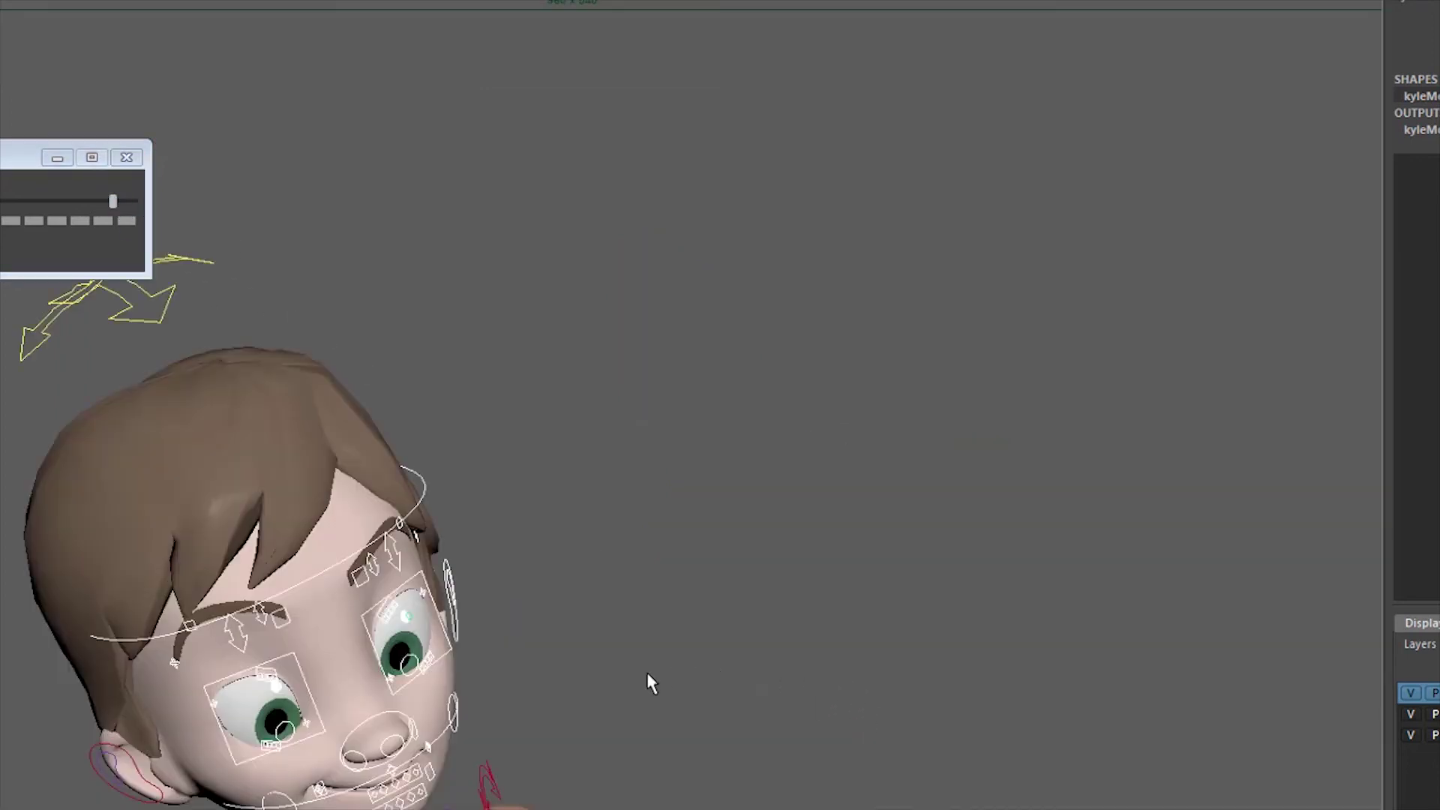
alt+middle_drag(678, 662, 842, 381)
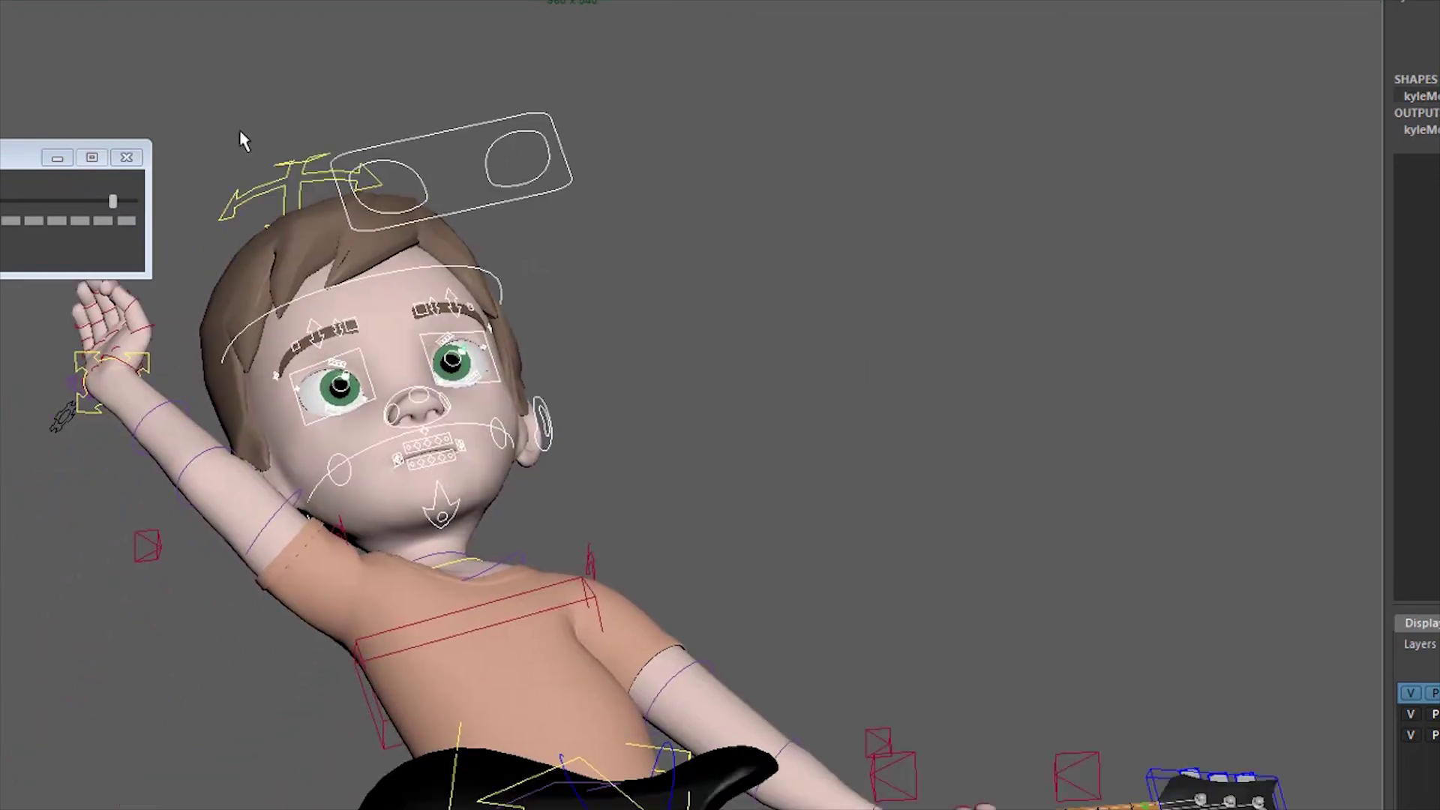
click(111, 198)
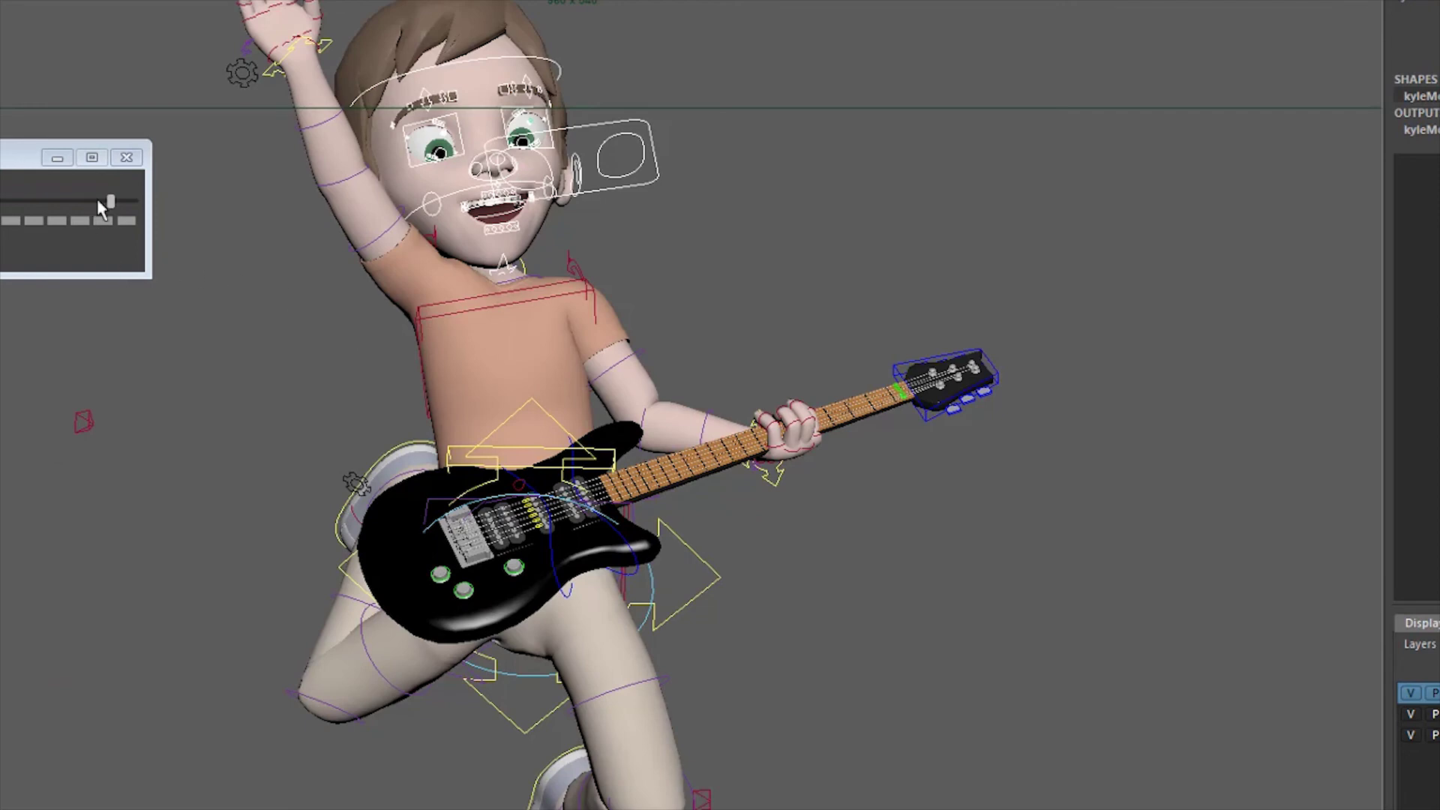
click(99, 201)
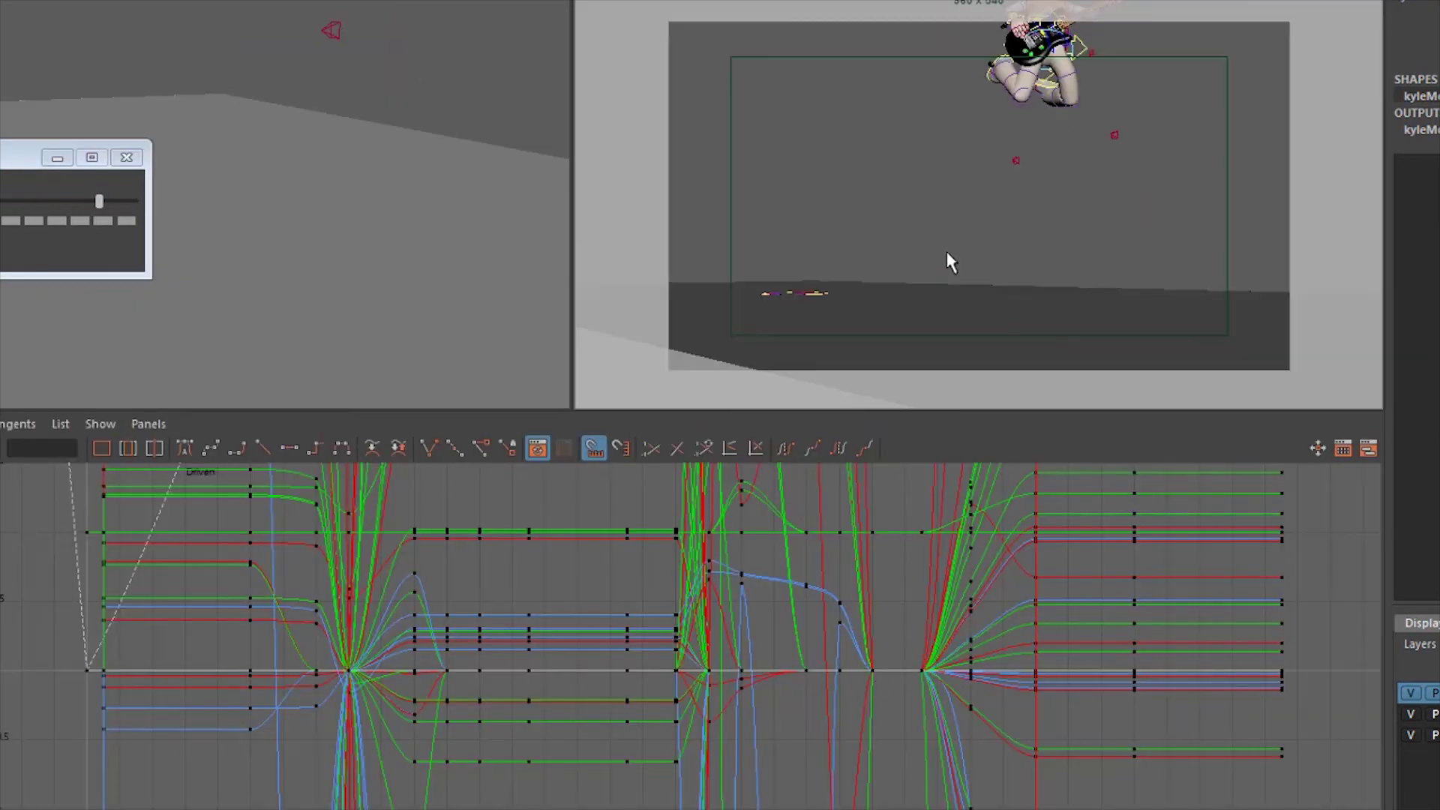
key(space)
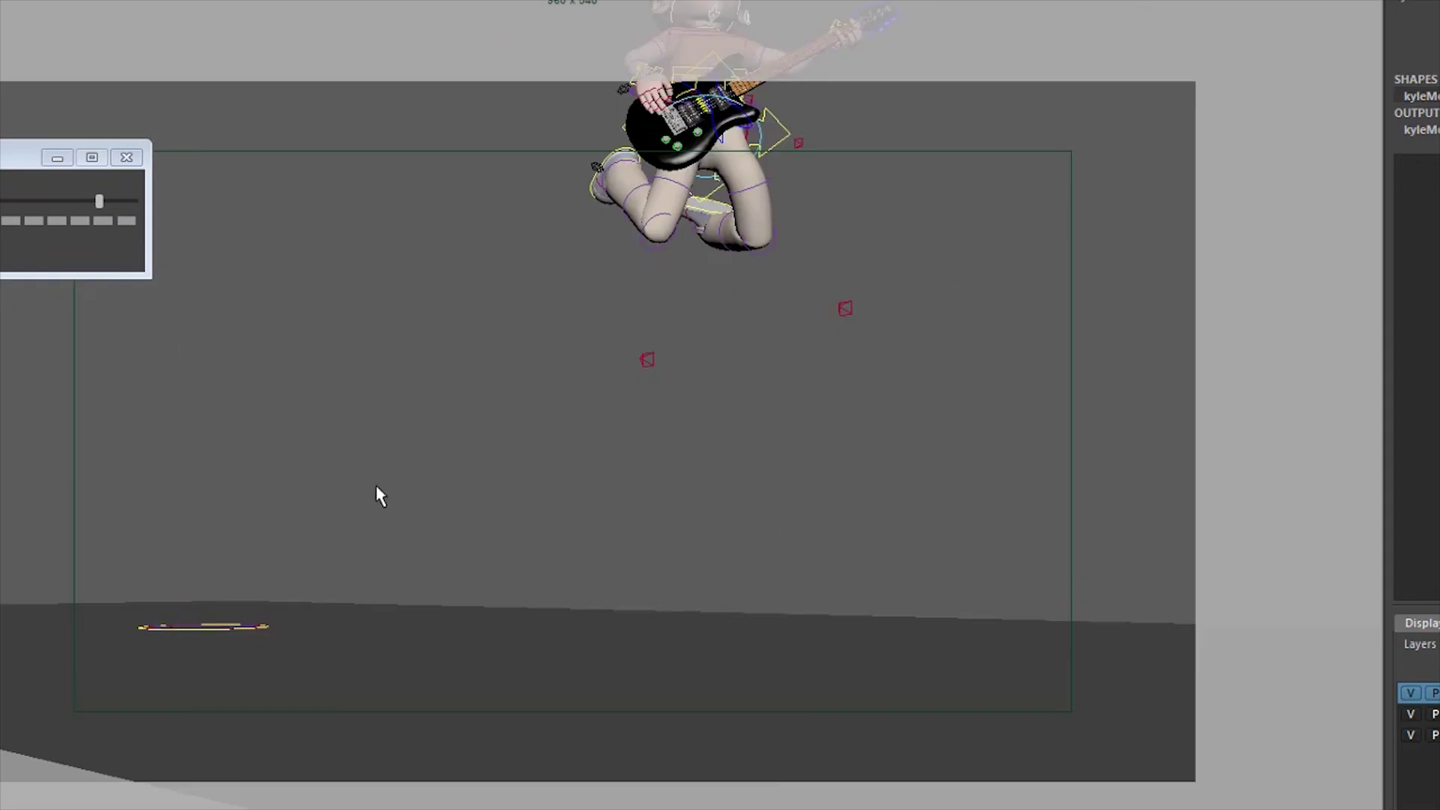
Tilt the main camera upward with the rotate tool to bring the airborne character into frame, and save the scene
click(529, 384)
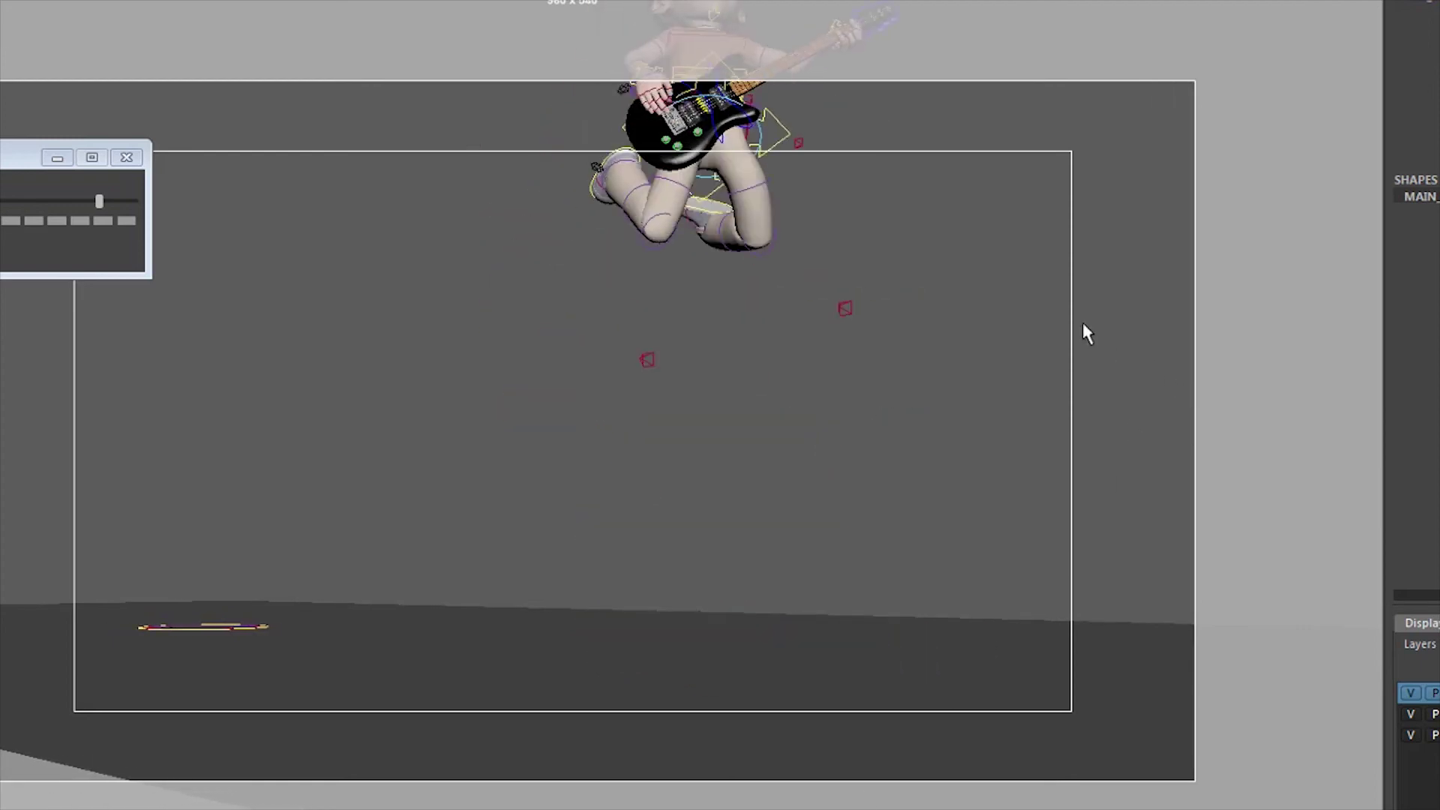
key(space)
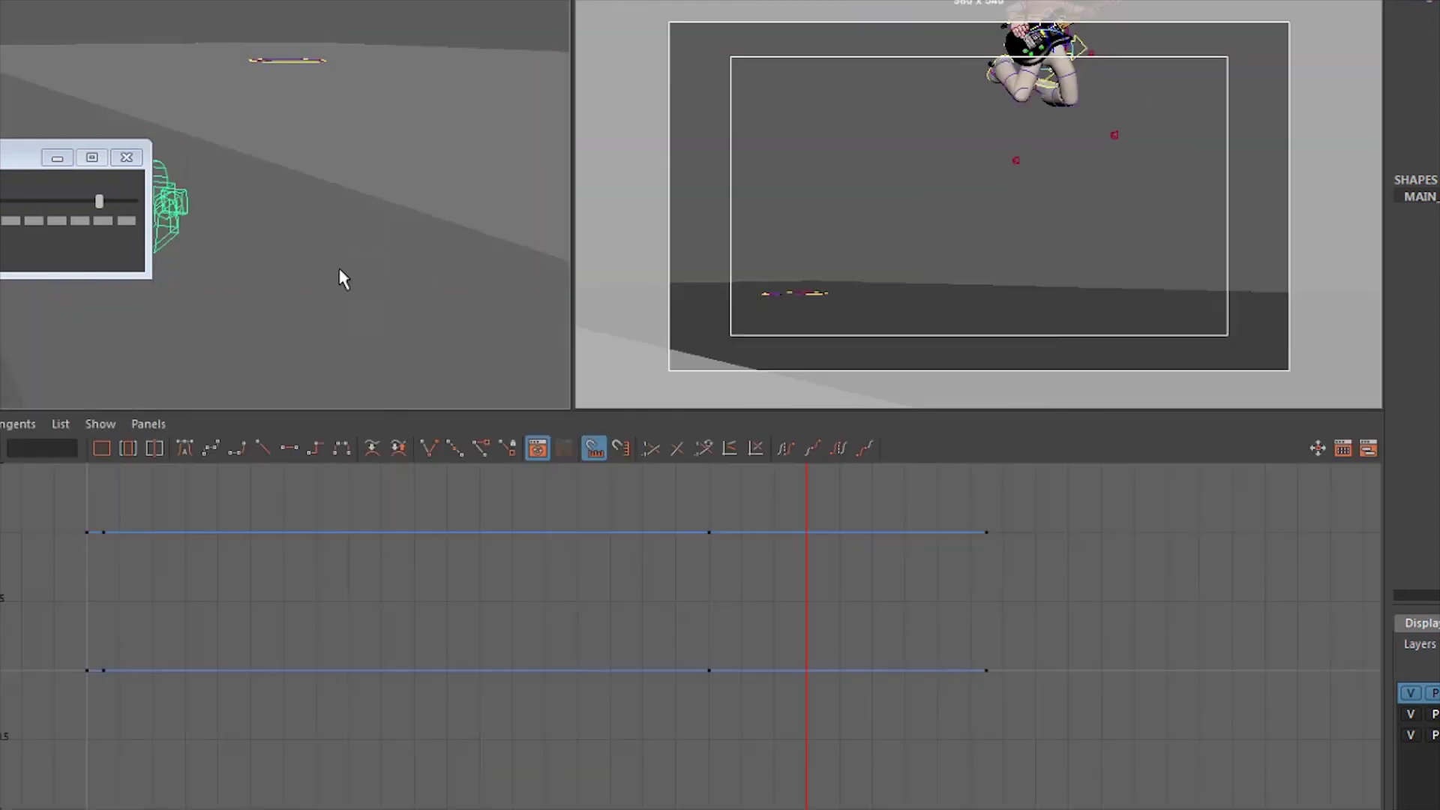
alt+drag(341, 279, 498, 203)
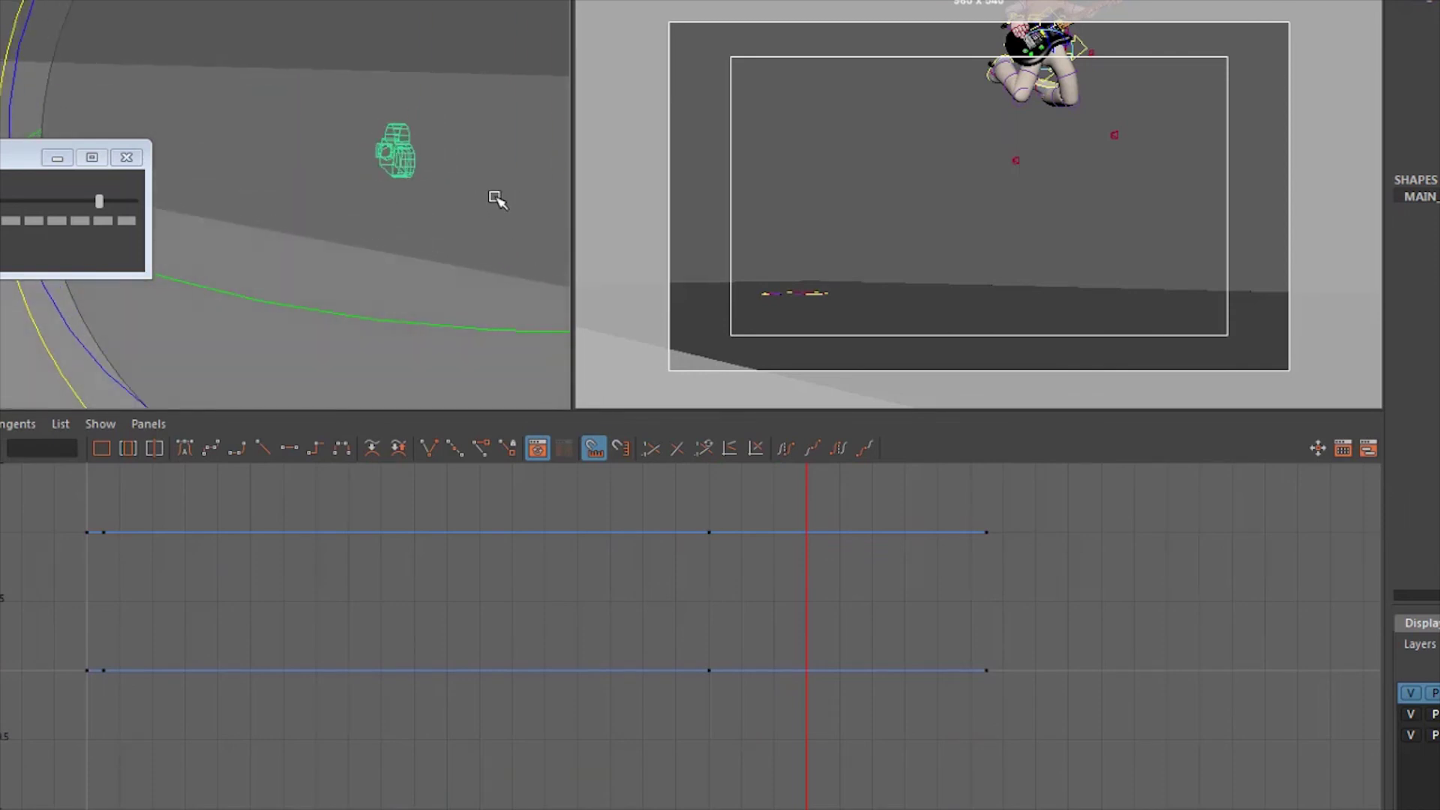
key(e)
click(492, 193)
key(minus)
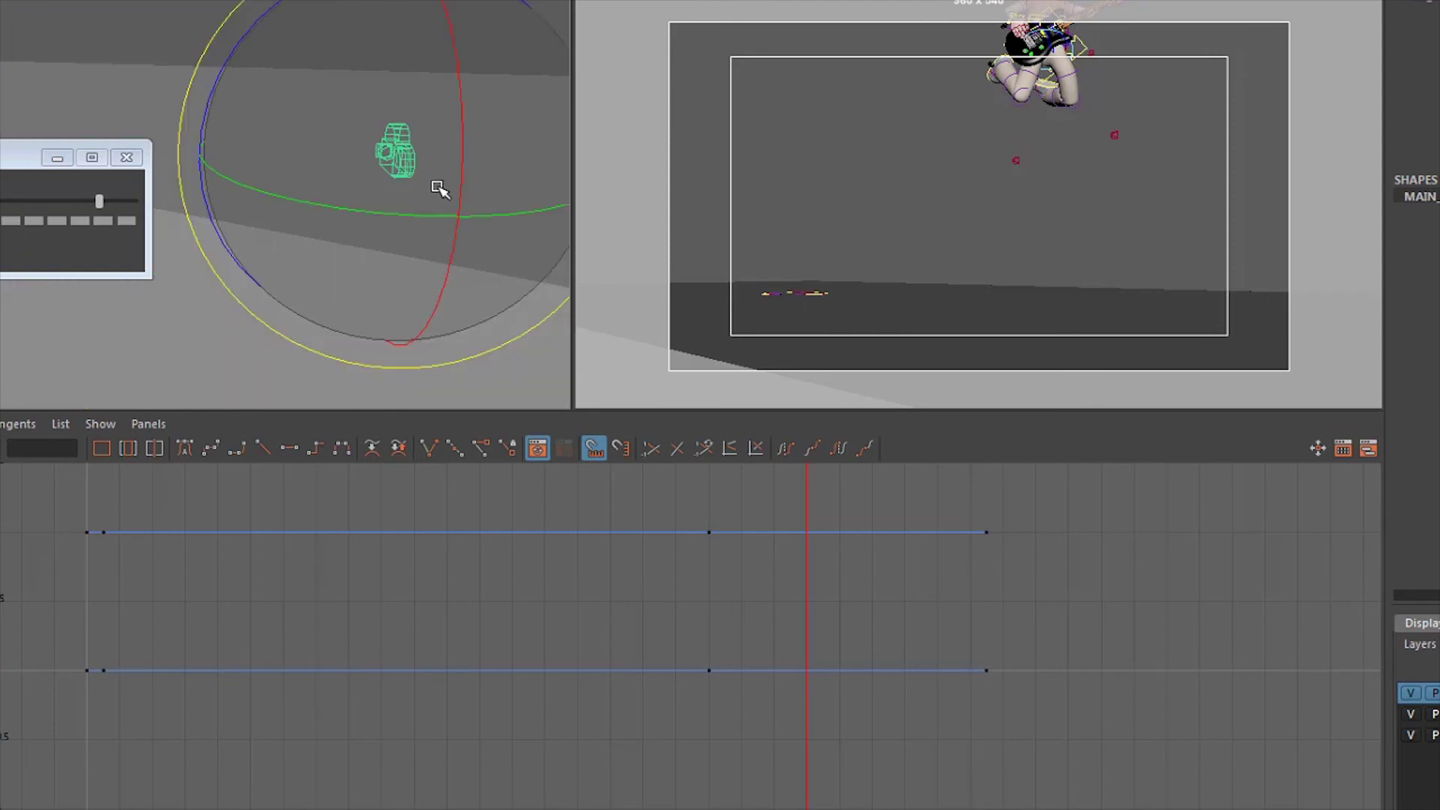
drag(454, 140, 441, 202)
key(space)
key(ctrl+s)
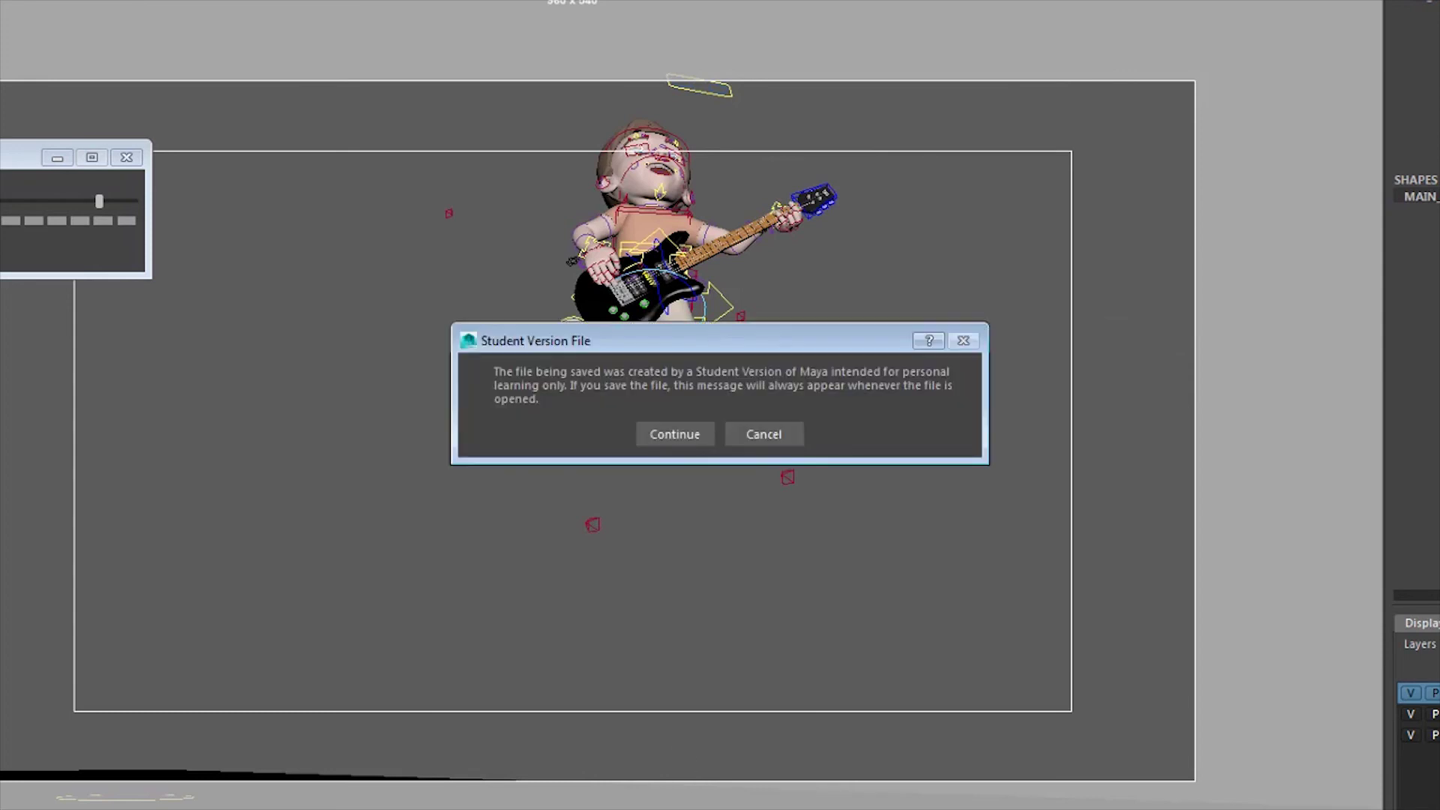
click(689, 435)
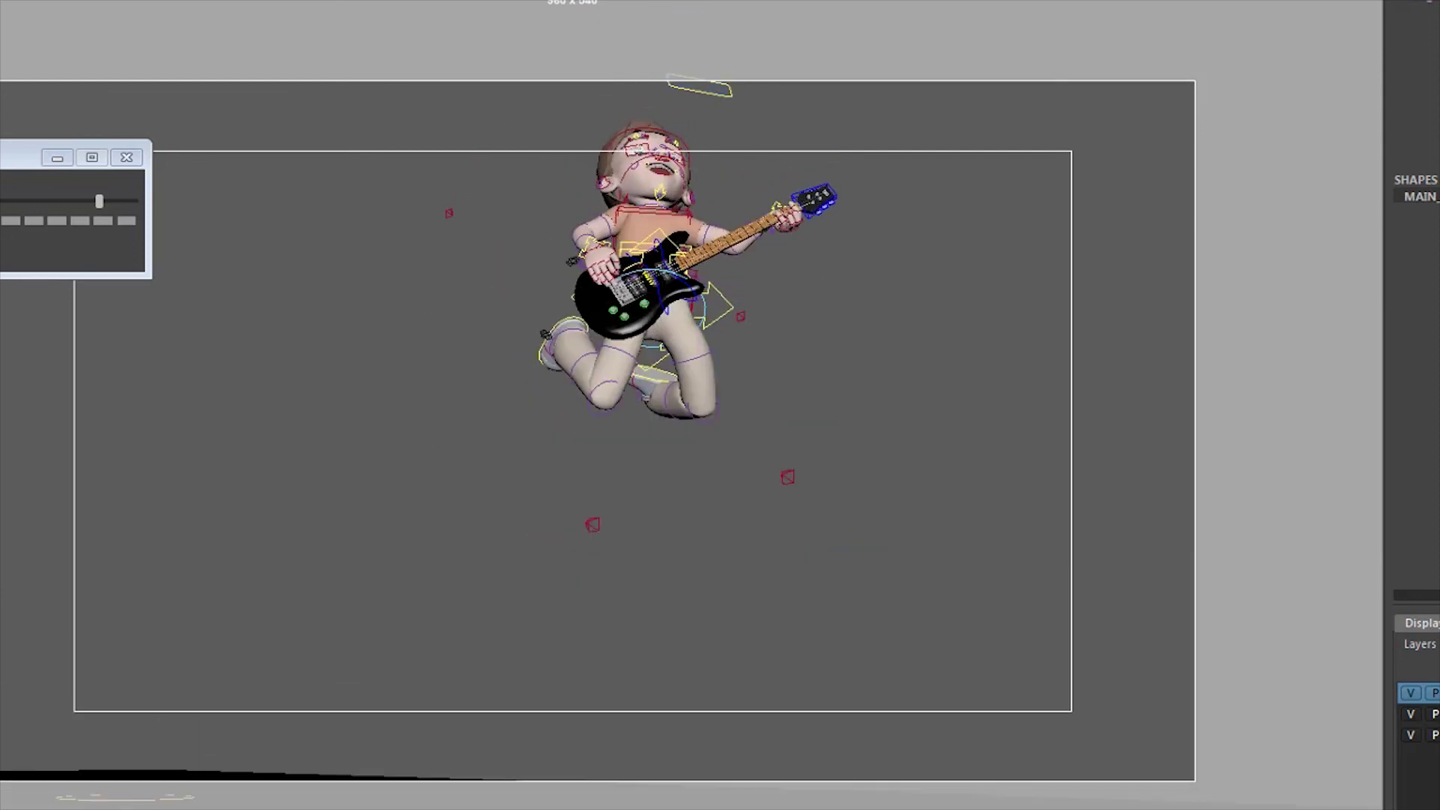
Change the tangents of the camera key at the jump and tween the main camera around the jump and landing
right_click(750, 809)
mouse_move(864, 691)
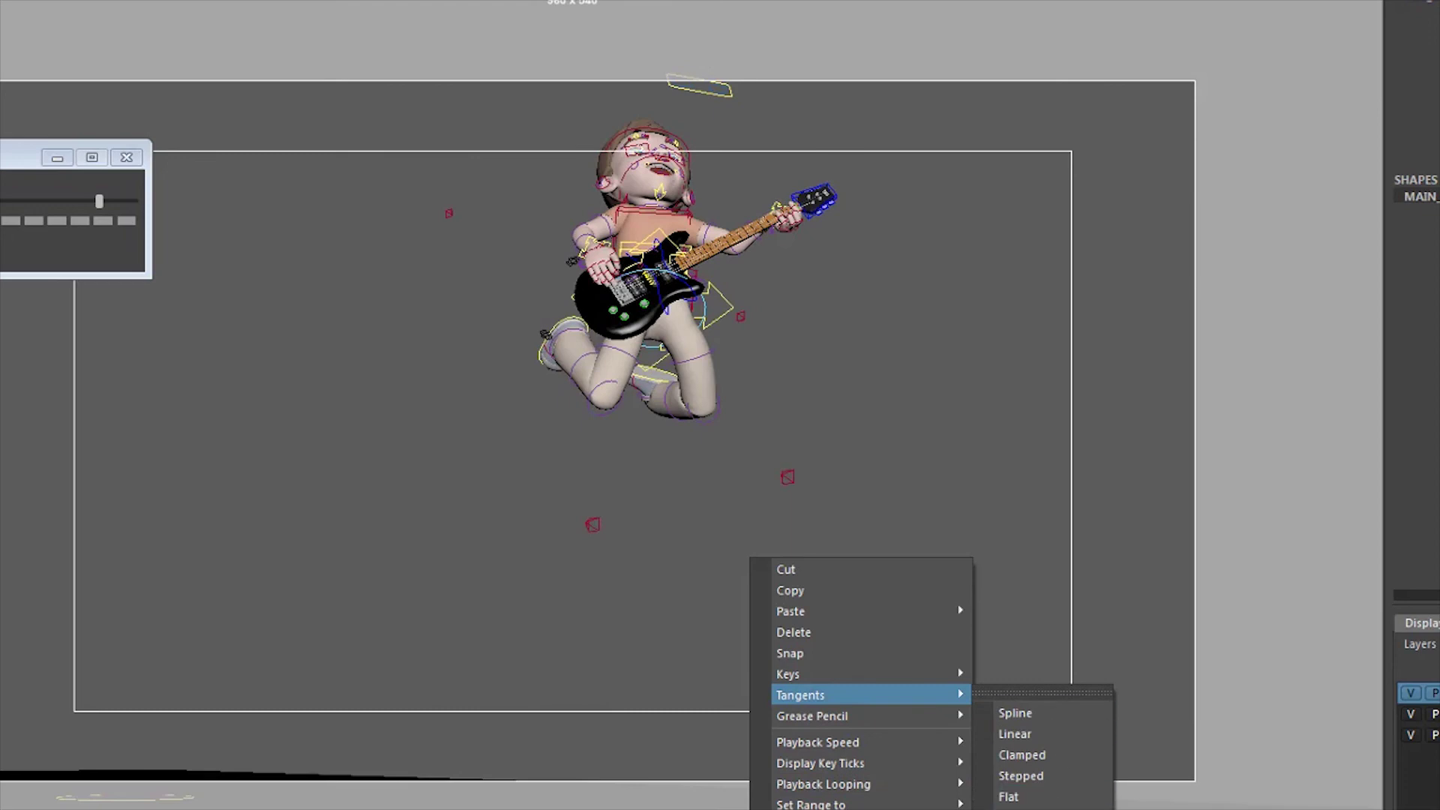
click(1051, 809)
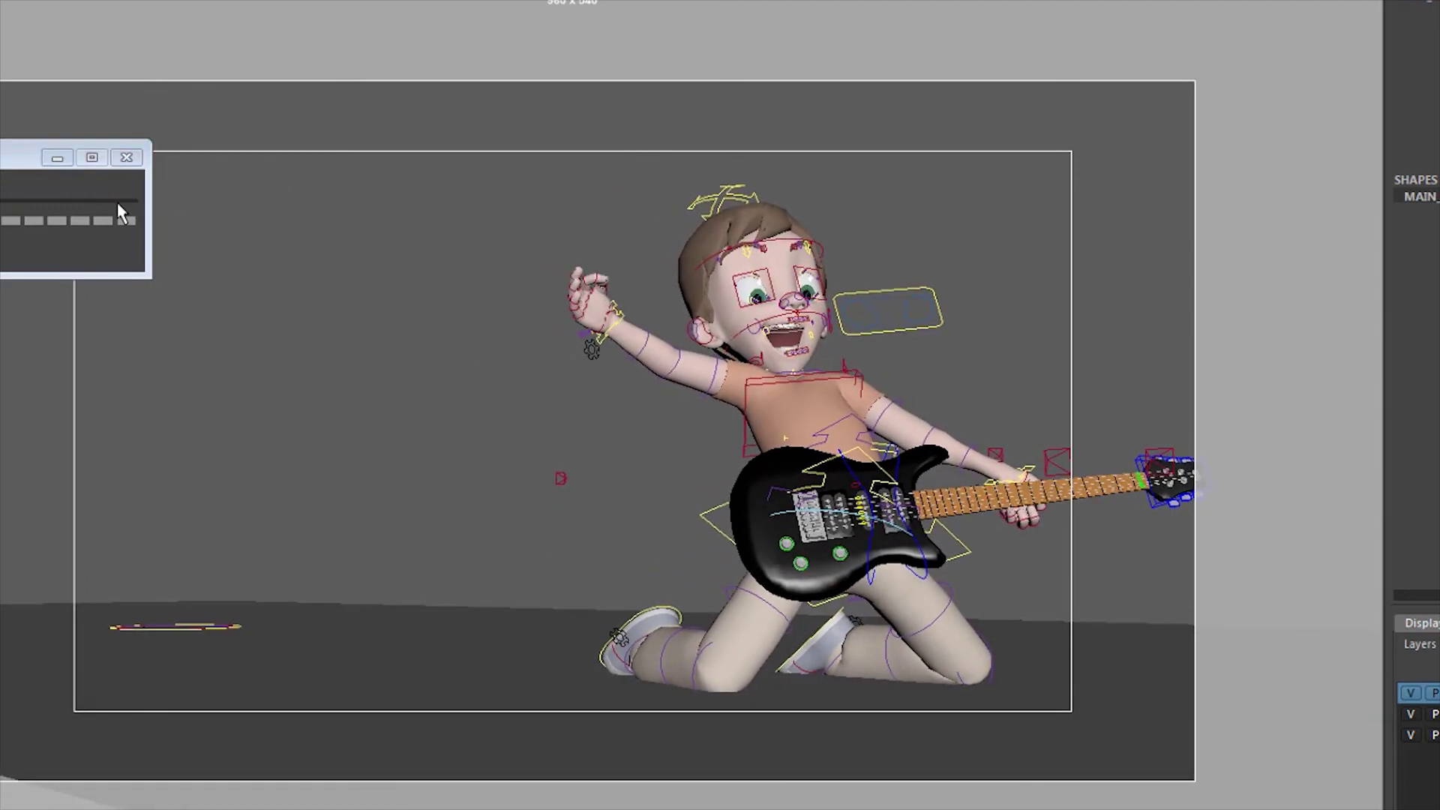
drag(117, 202, 110, 203)
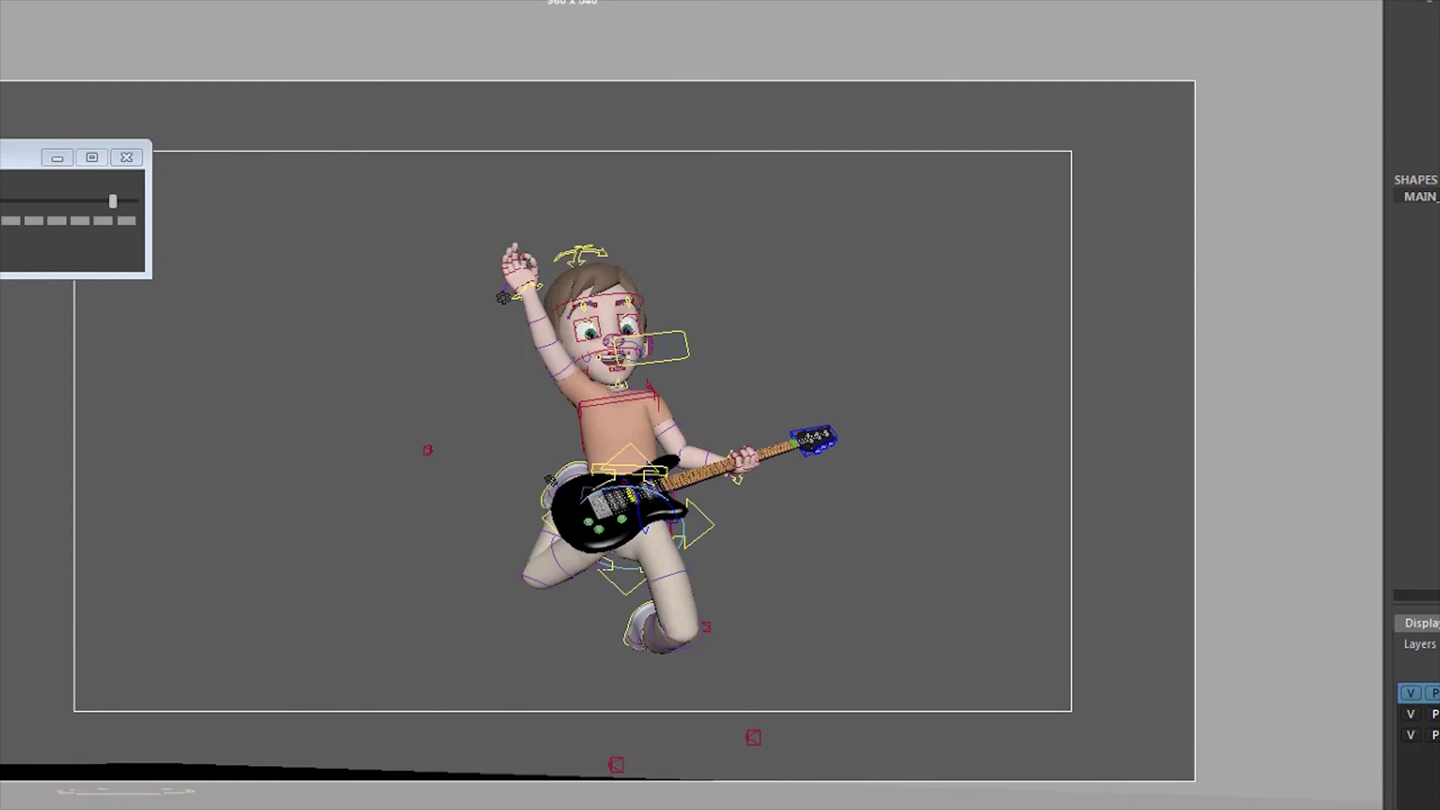
click(84, 199)
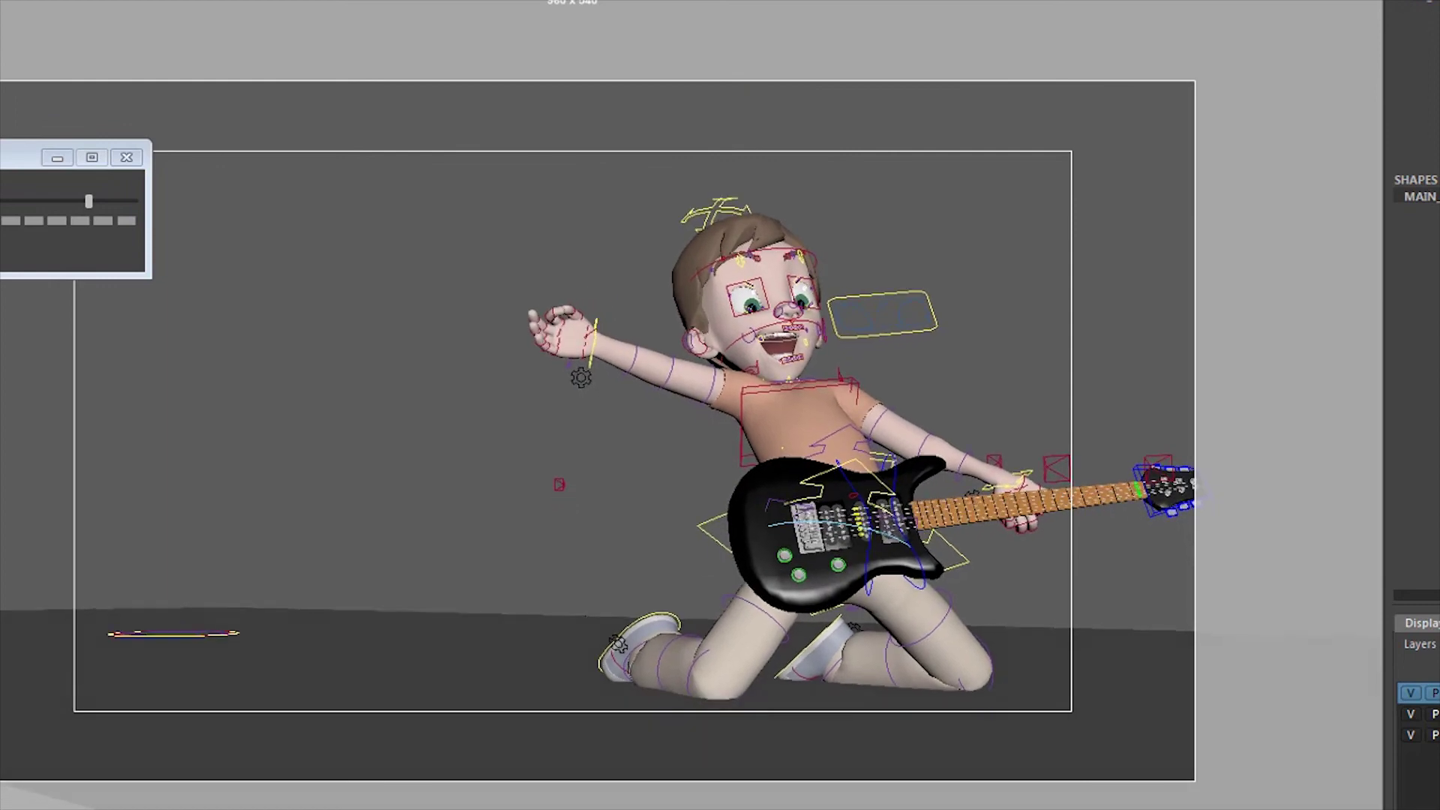
Edit the camera's keying in the open-armed finish, select its last keys in the graph editor and play back the shot
right_click(1138, 795)
click(1209, 651)
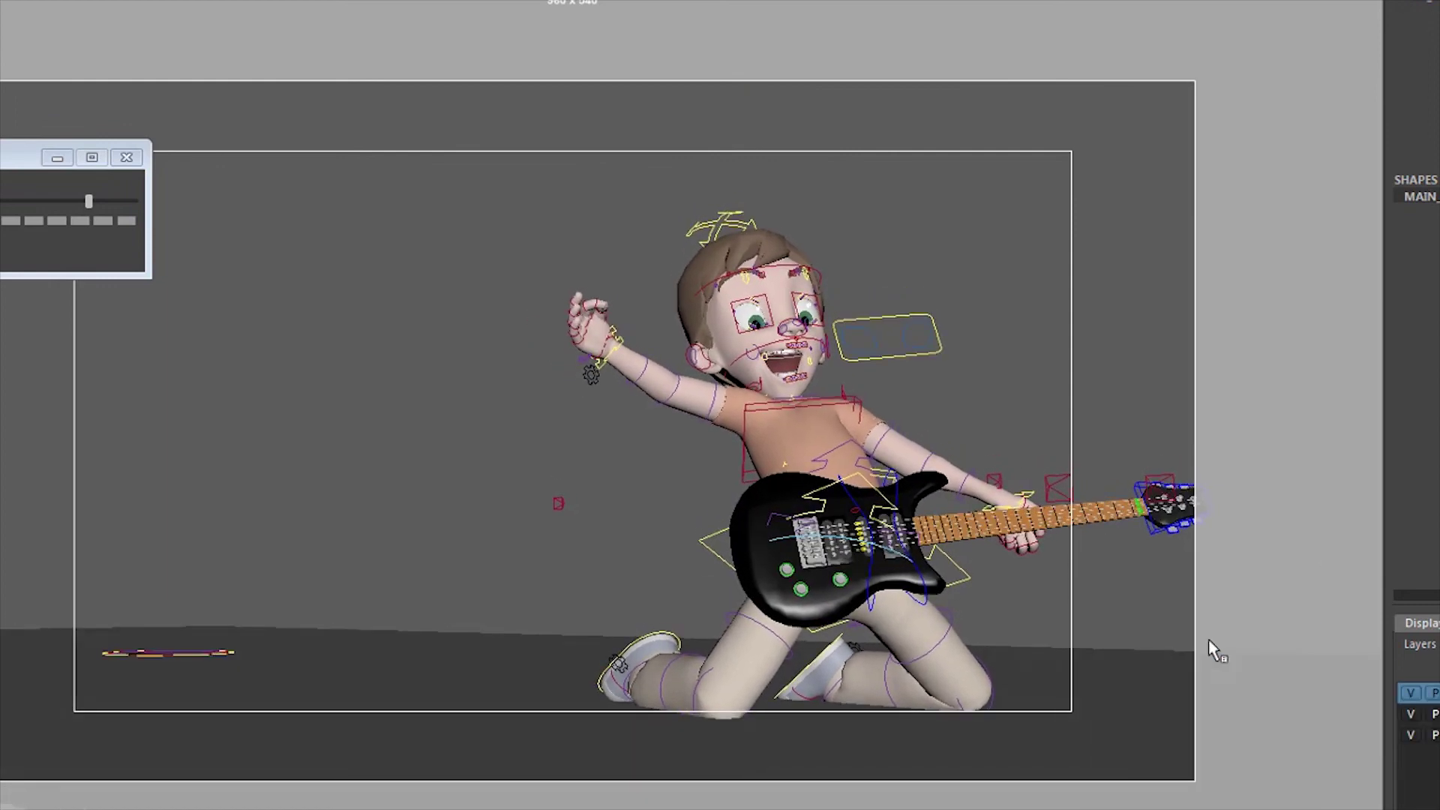
key(space)
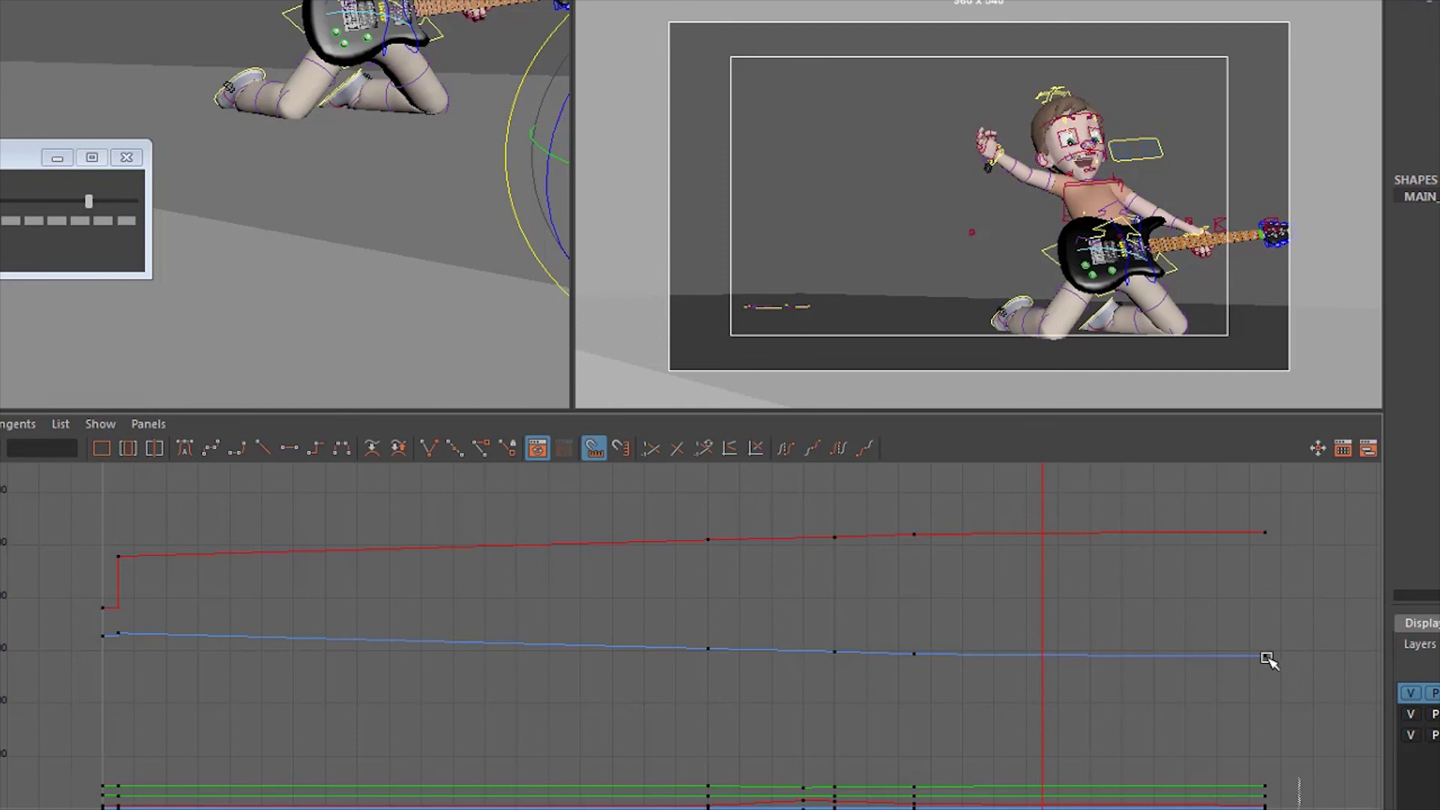
drag(1267, 658, 1178, 488)
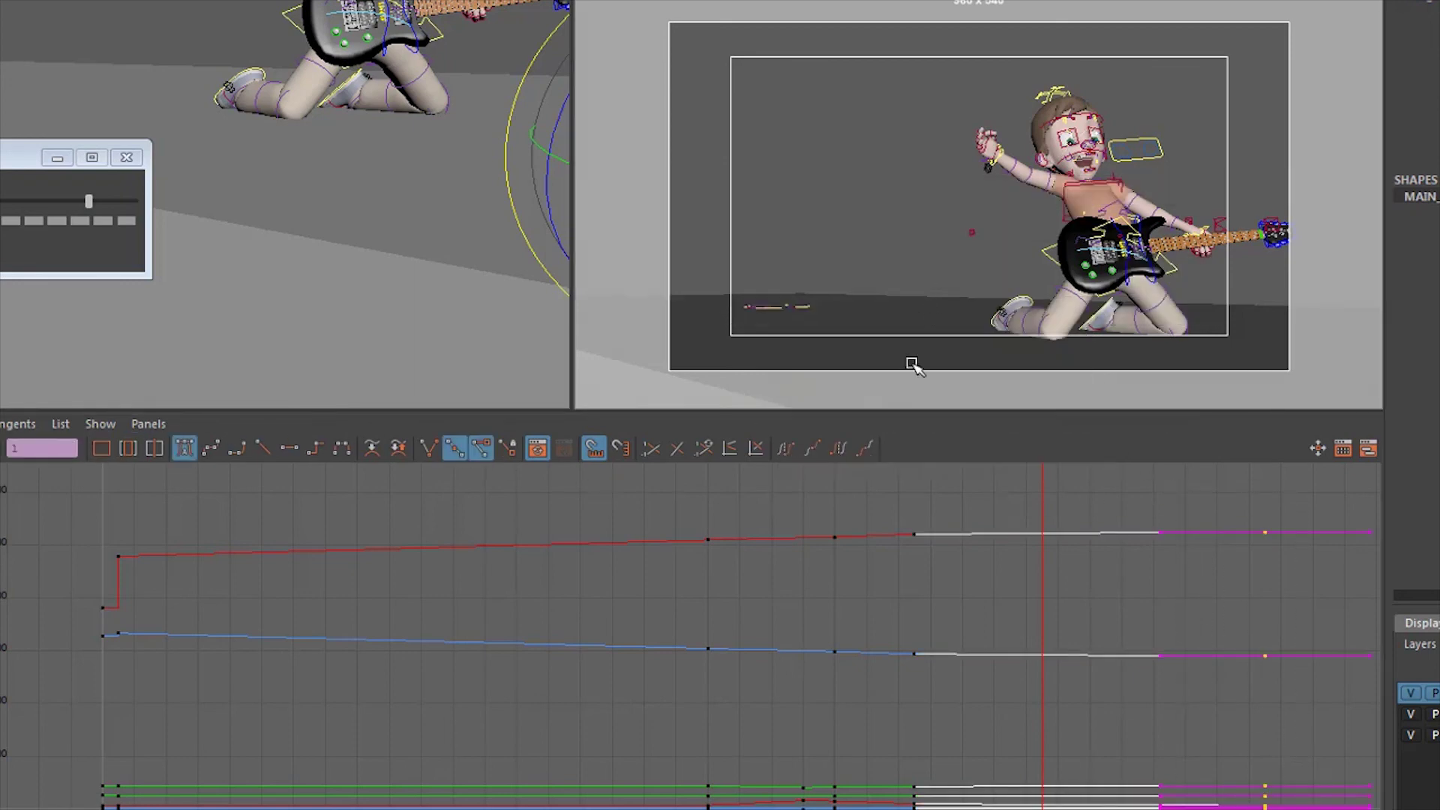
key(space)
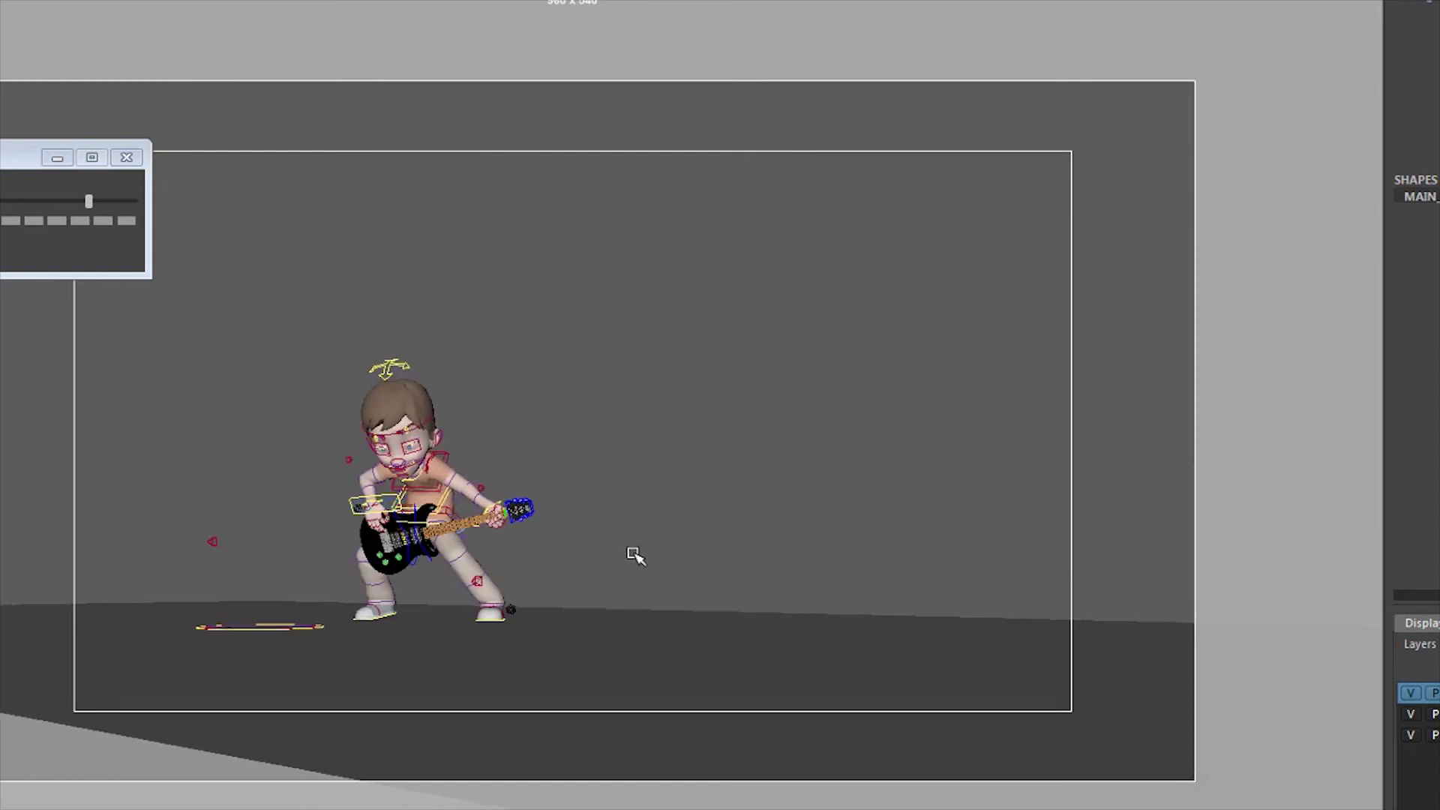
Deselect the camera and set the playblast to save into the GuitarHeroShot folder with the file name 2
click(634, 556)
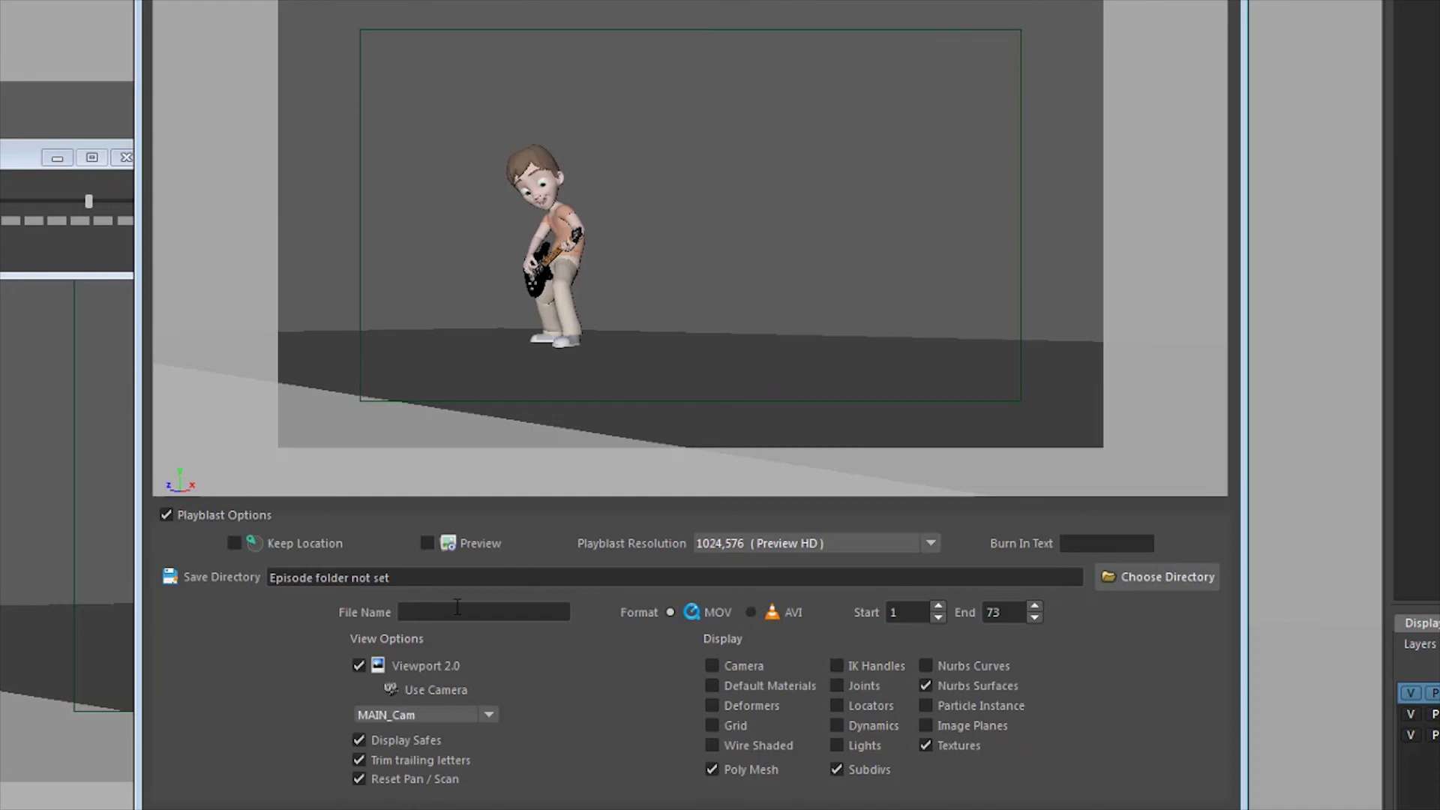
click(1166, 577)
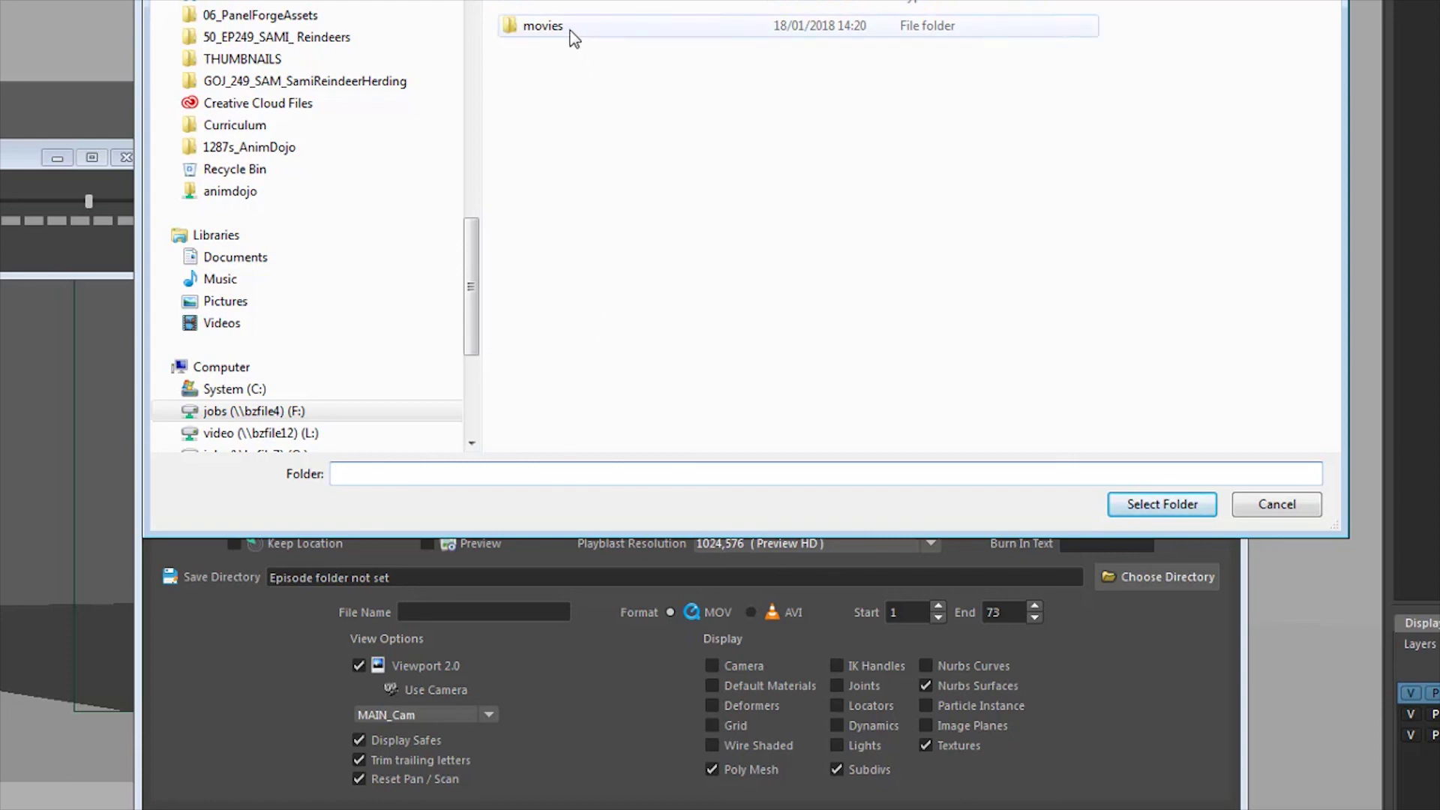
click(1156, 504)
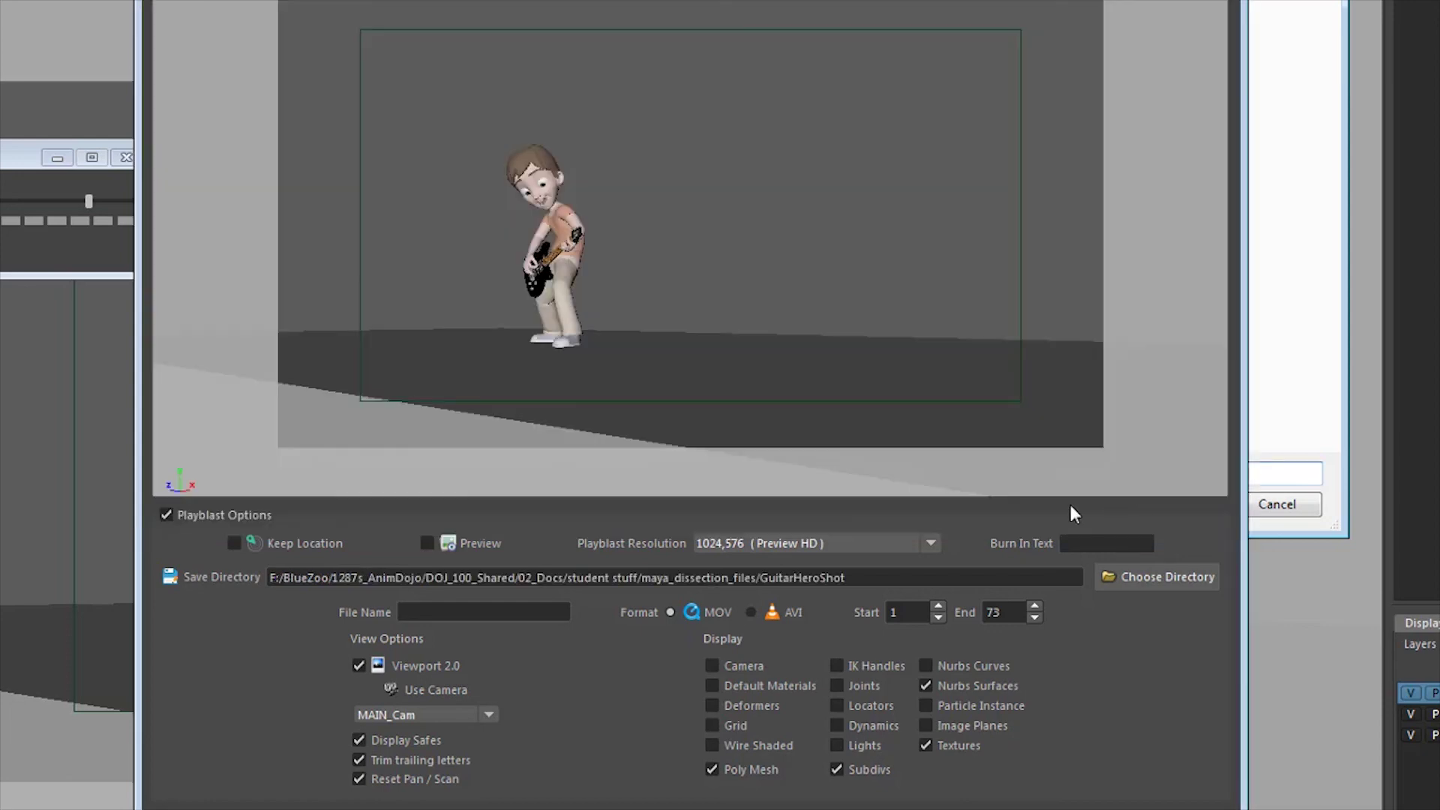
click(461, 614)
text(2)
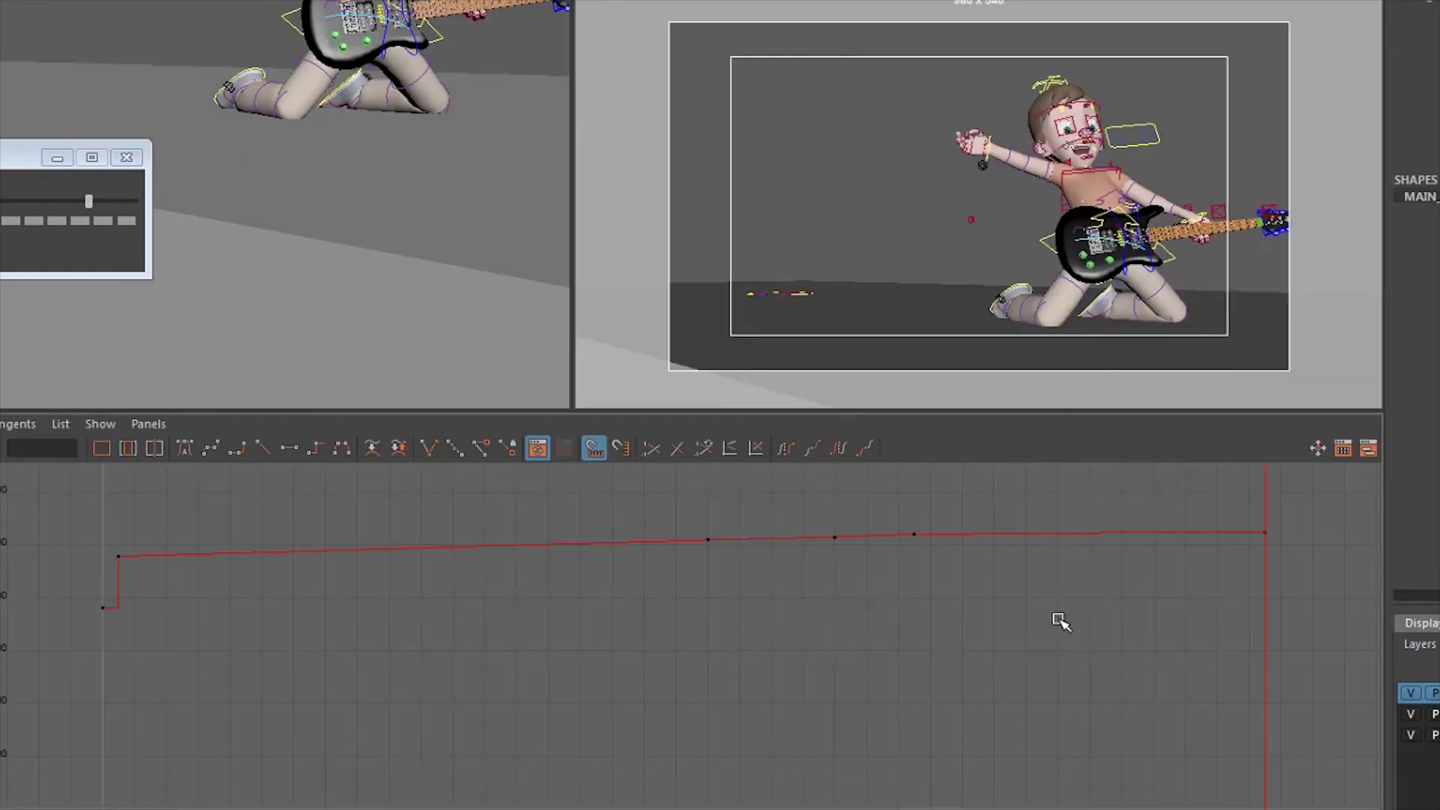
Isolate the main camera's X movement curve in the graph editor and raise its last key so the camera travels further
key(f)
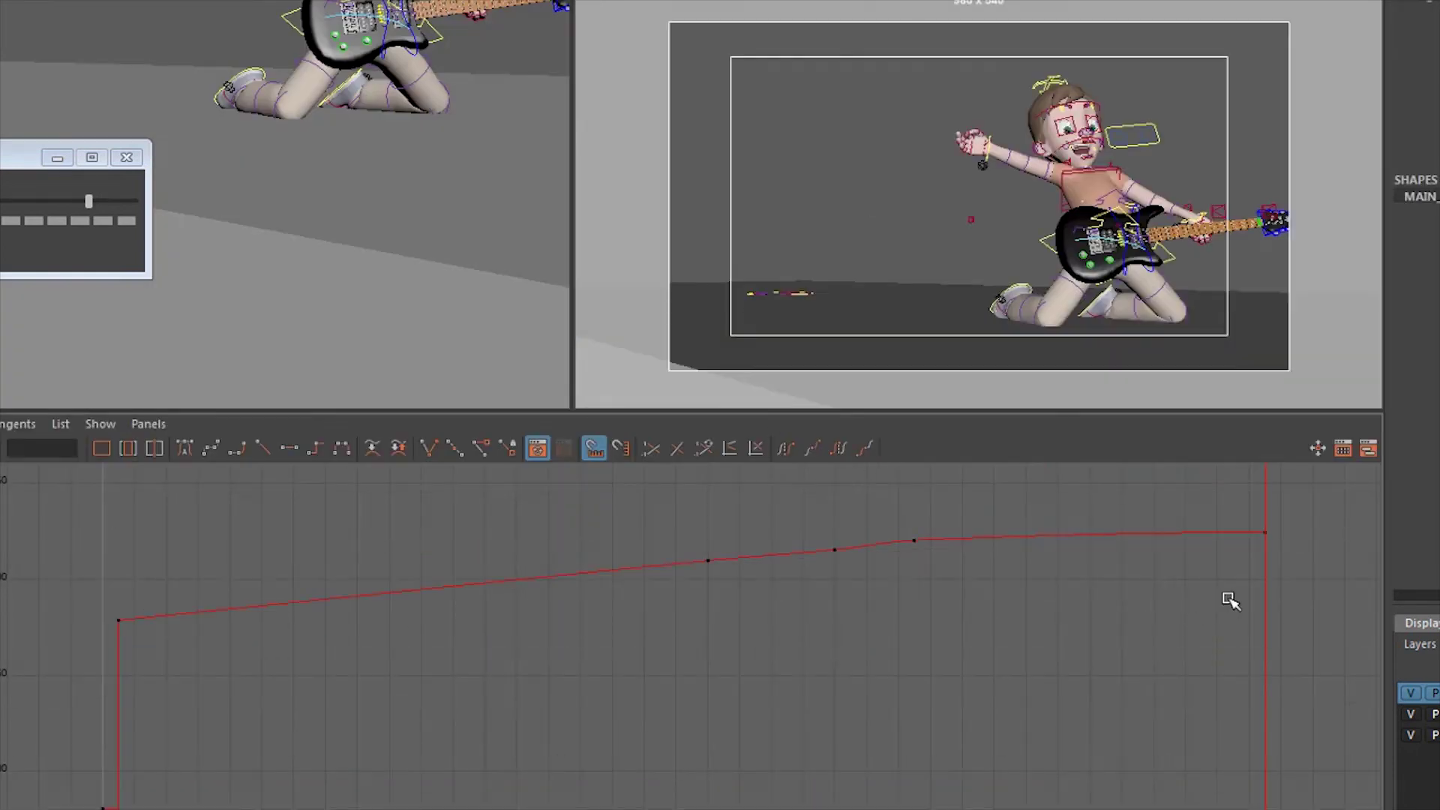
drag(1296, 568, 1254, 506)
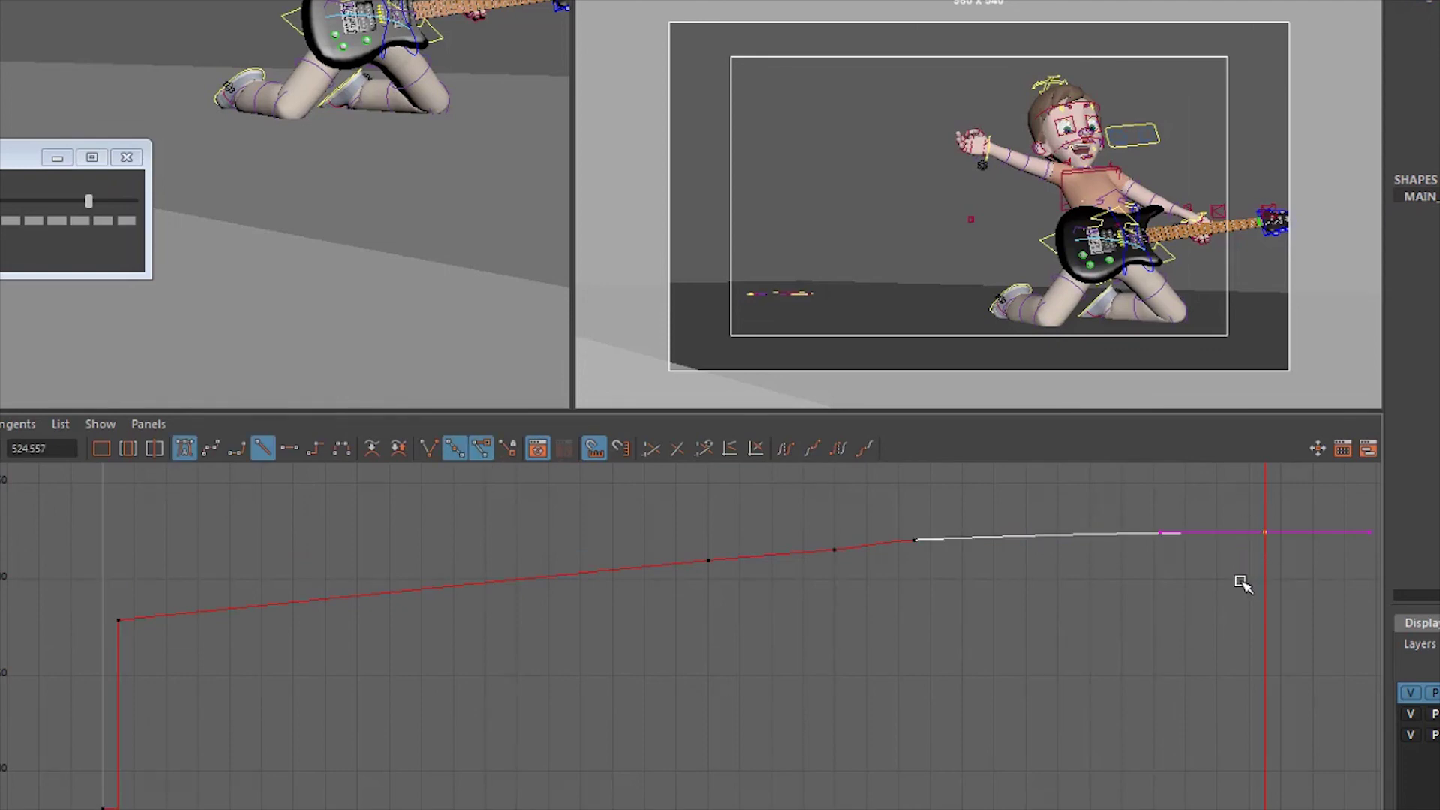
shift+middle_drag(1246, 587, 1244, 537)
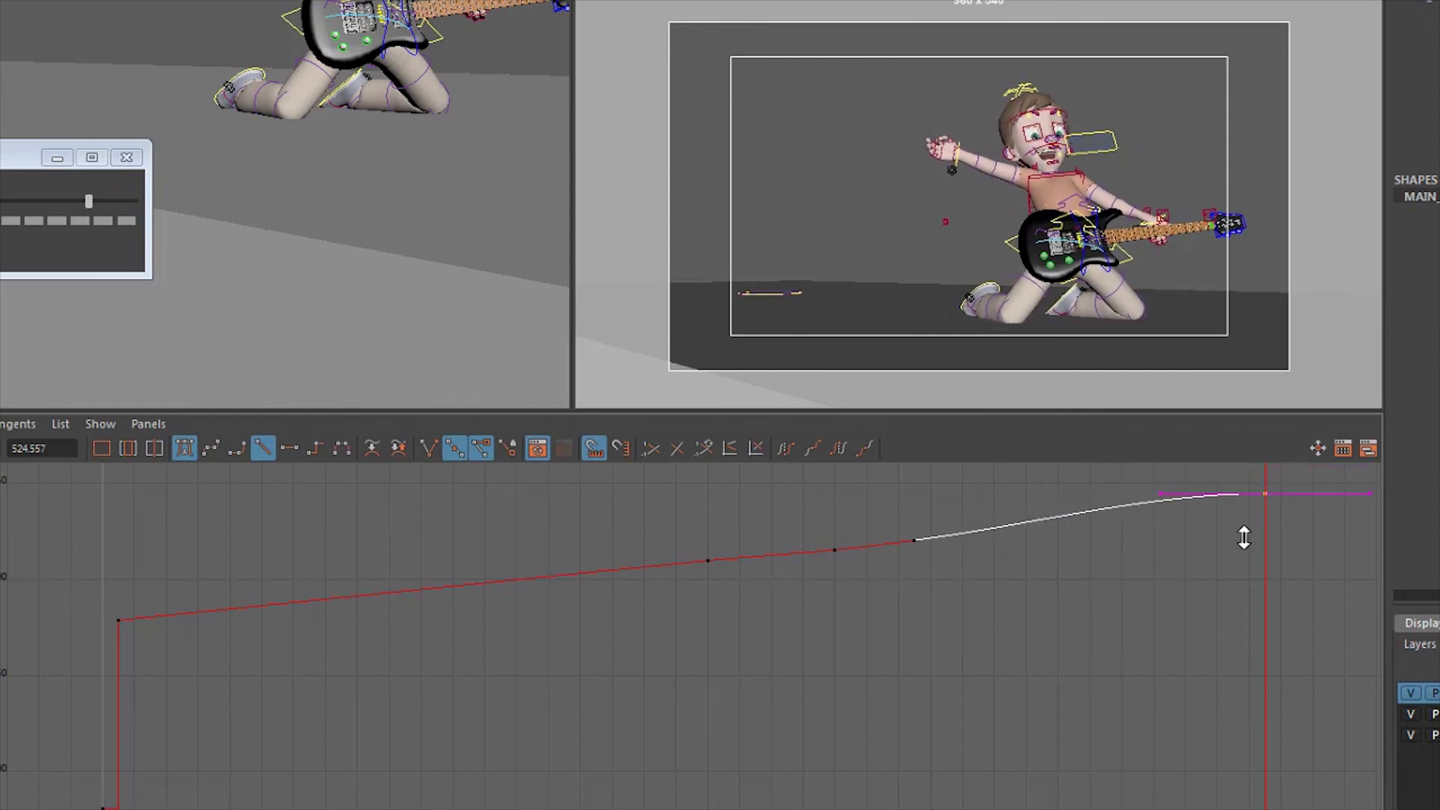
Tween the camera's landing key on the X movement curve closer to the final key
click(907, 522)
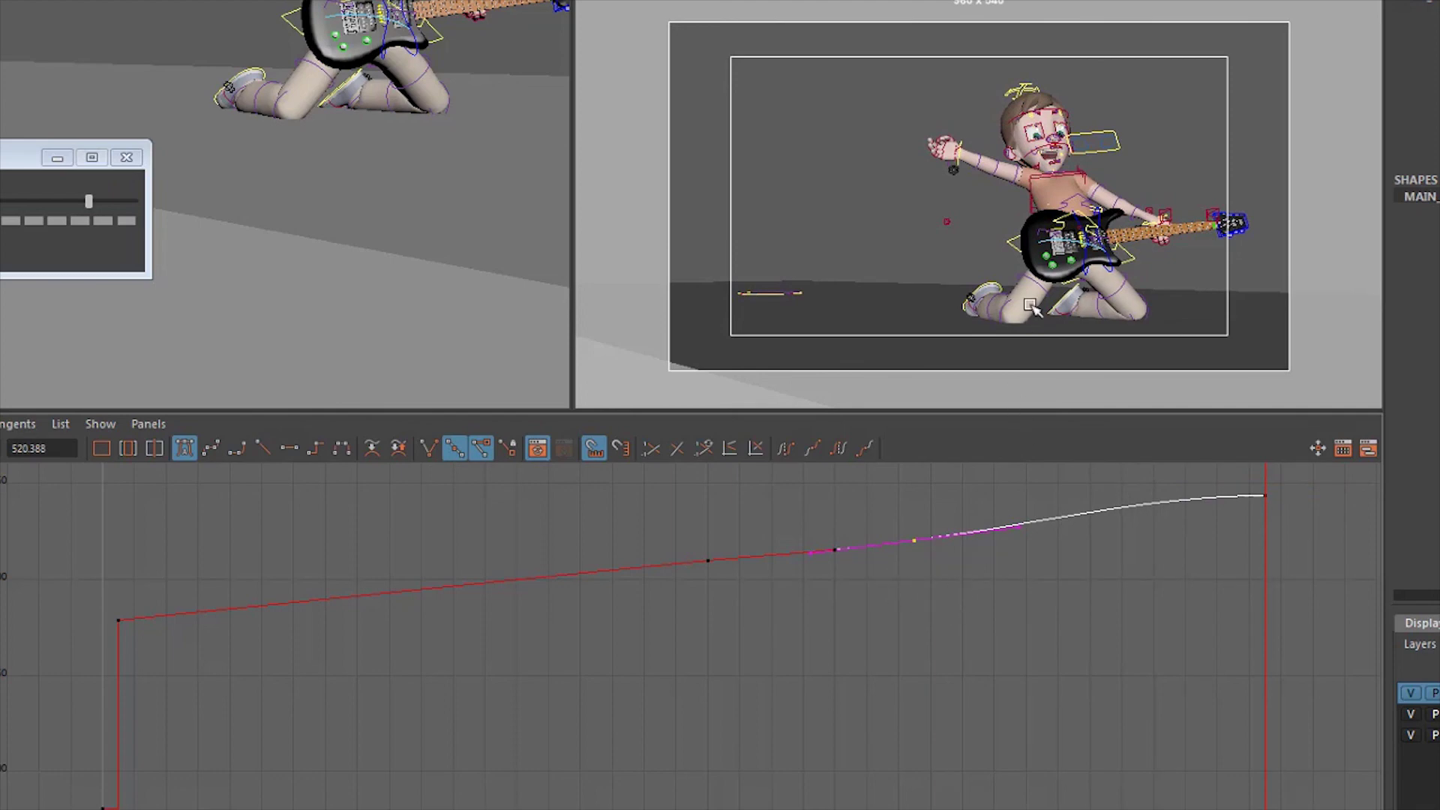
click(815, 138)
click(216, 104)
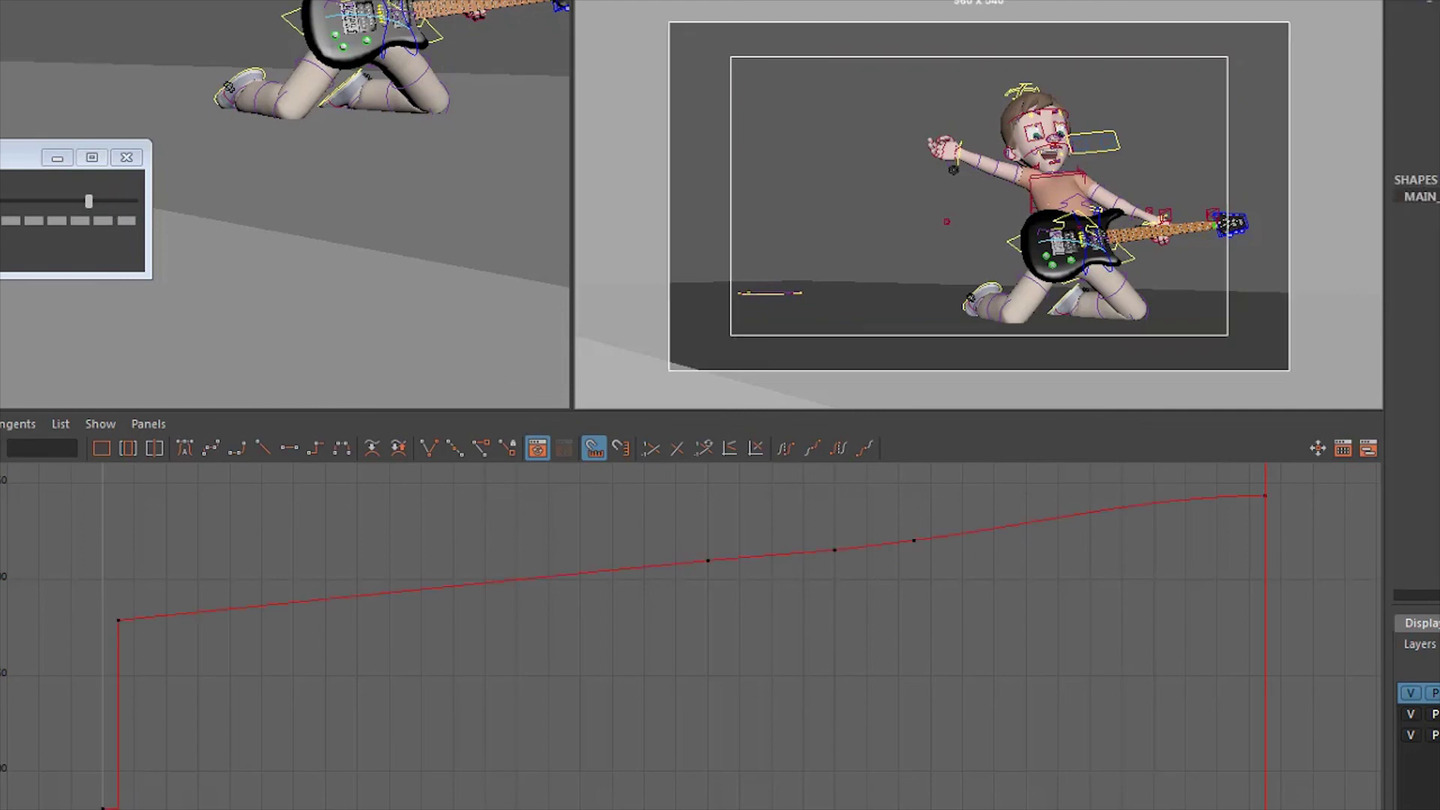
click(93, 203)
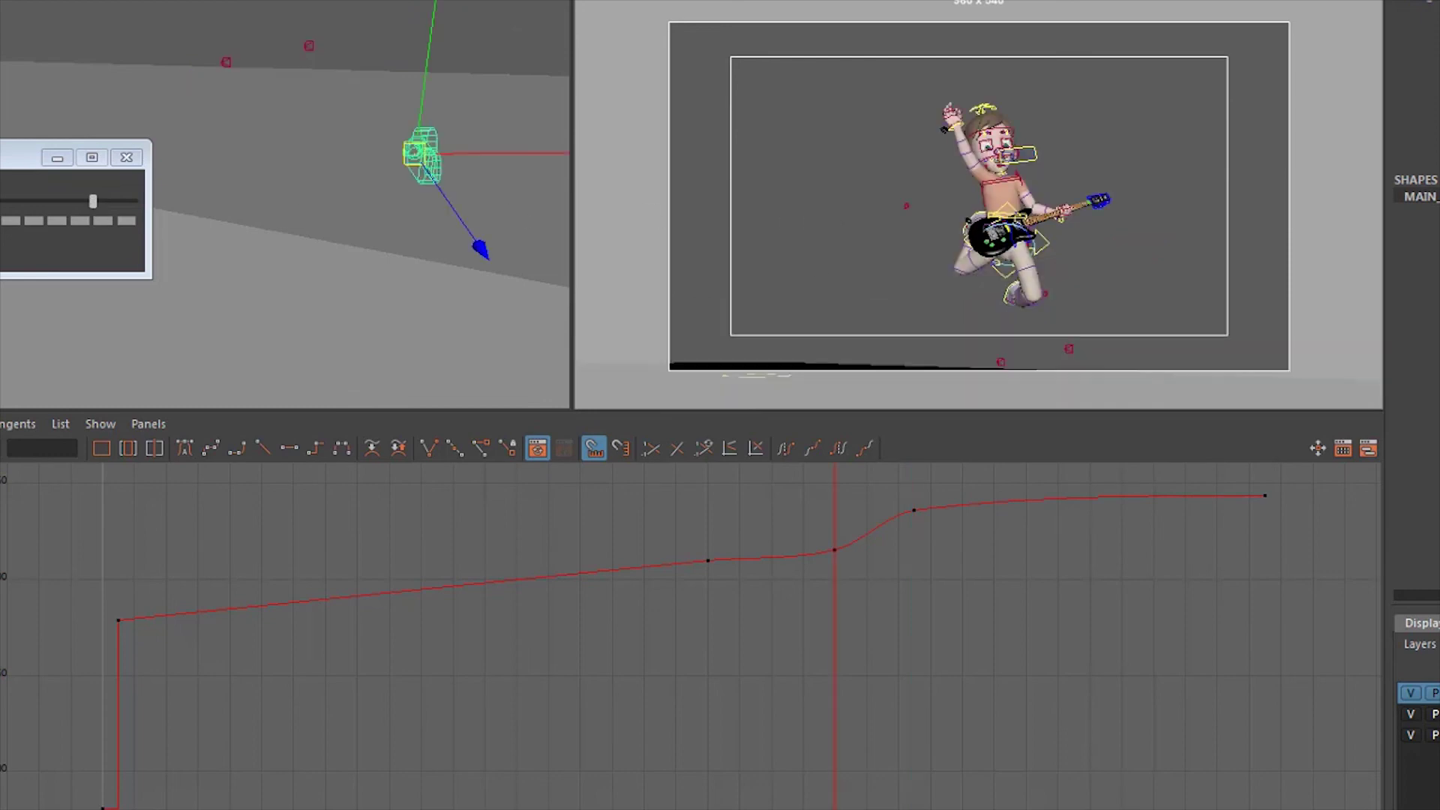
Play back the shot in the full camera view to review the camera move, and deselect the camera
key(space)
key(alt+v)
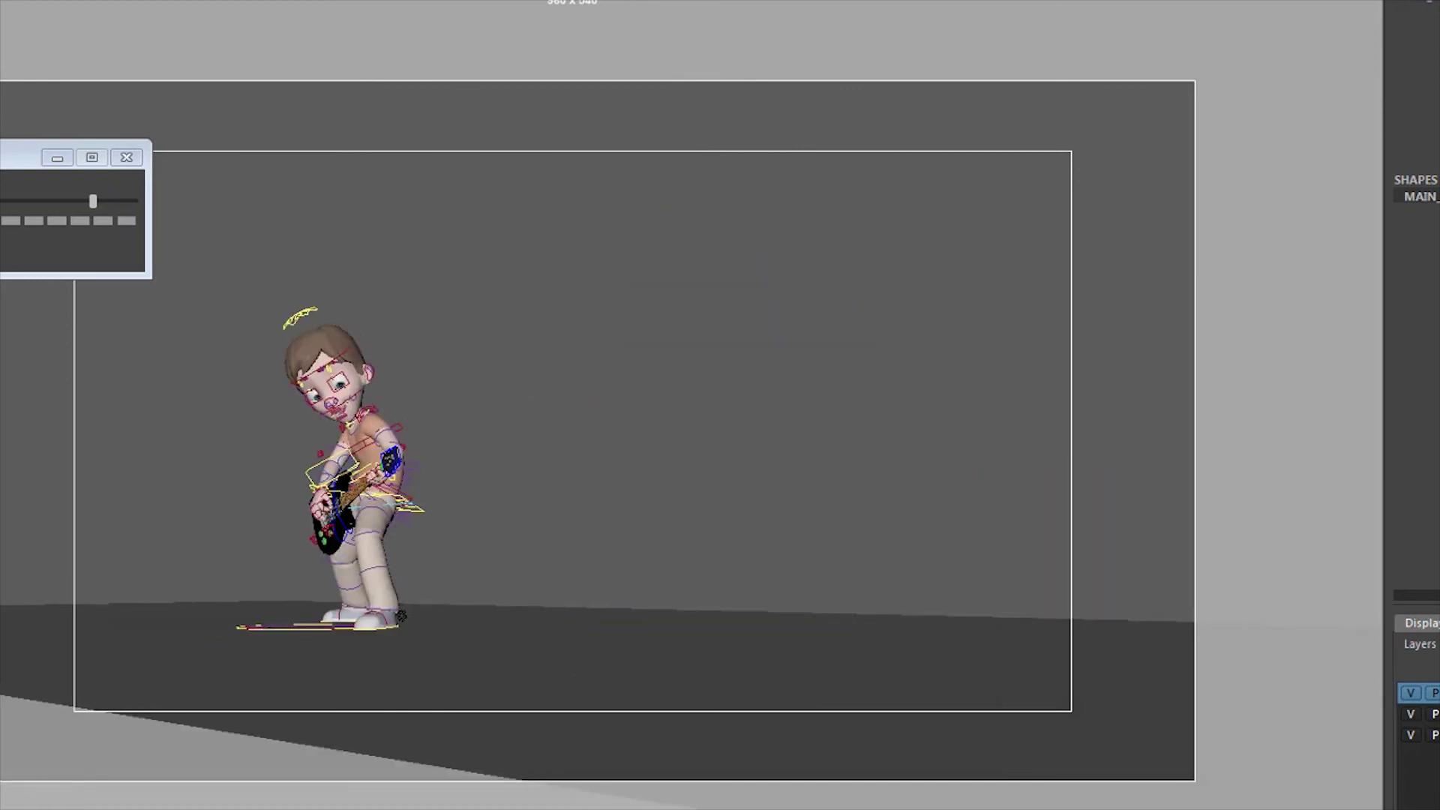
click(854, 562)
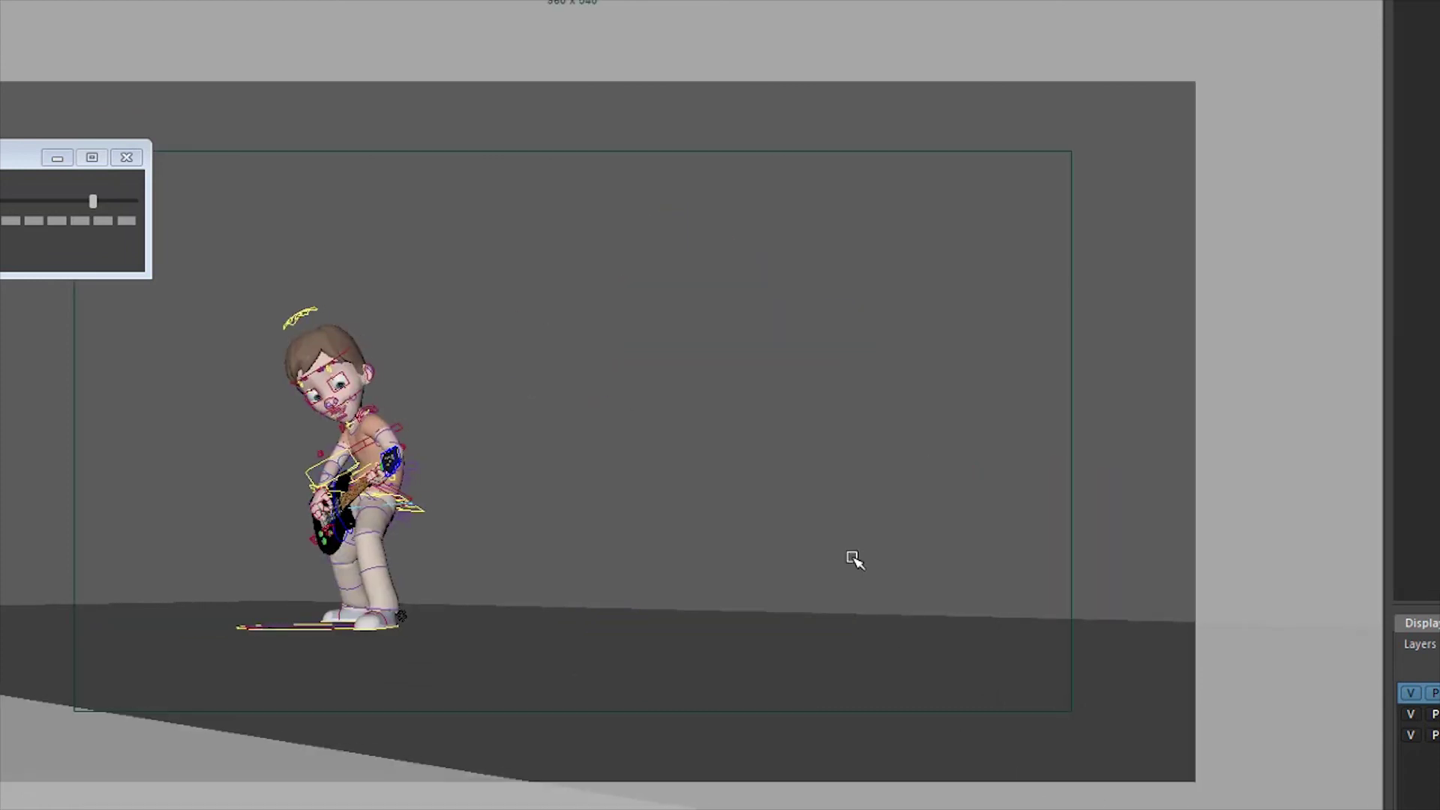